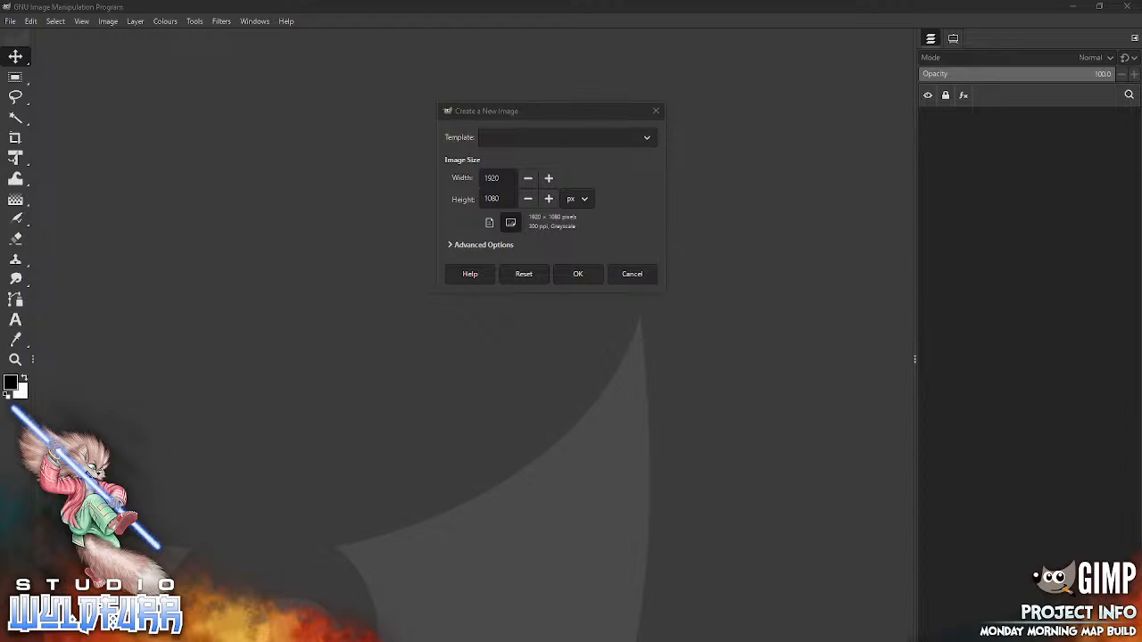
- Create a new image from the 10x10 Blank Adventure Map template
click(649, 138)
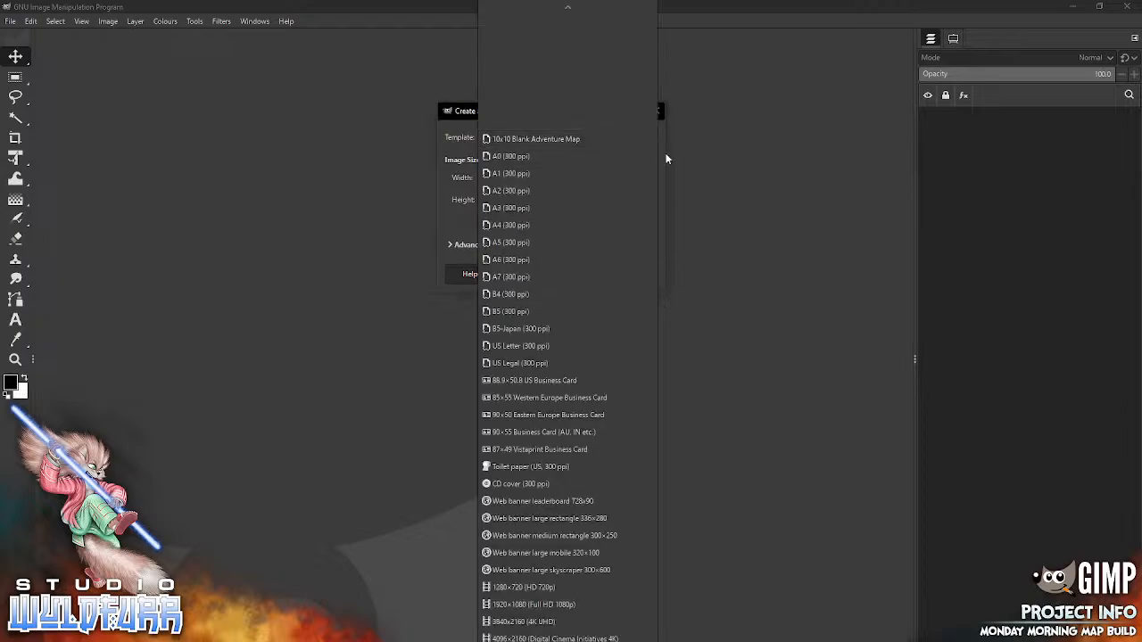
click(542, 139)
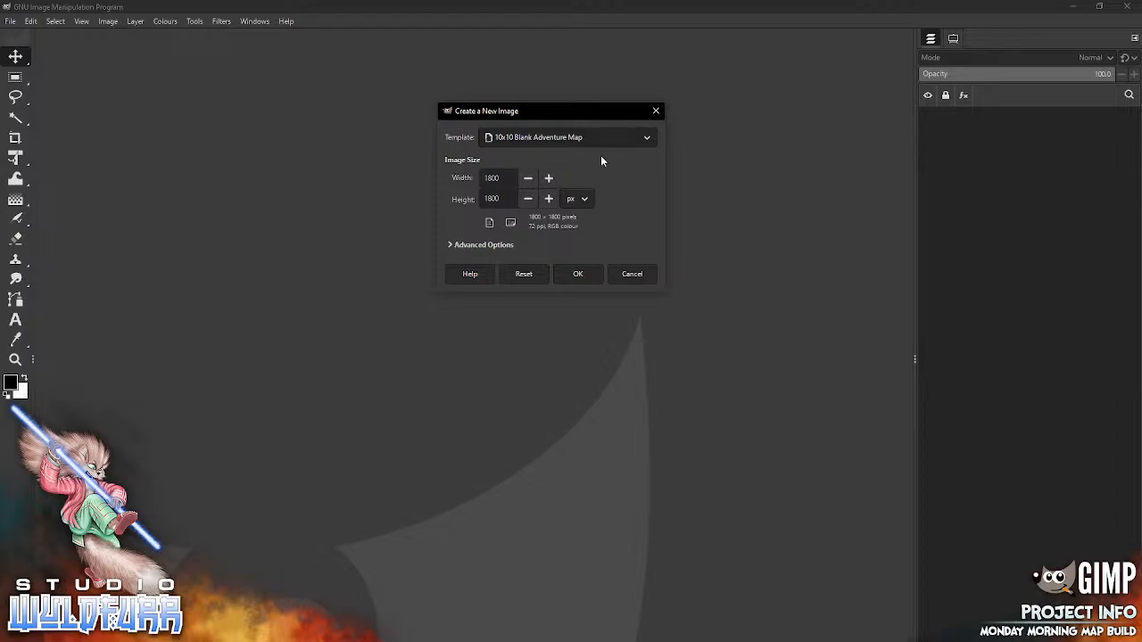
click(450, 244)
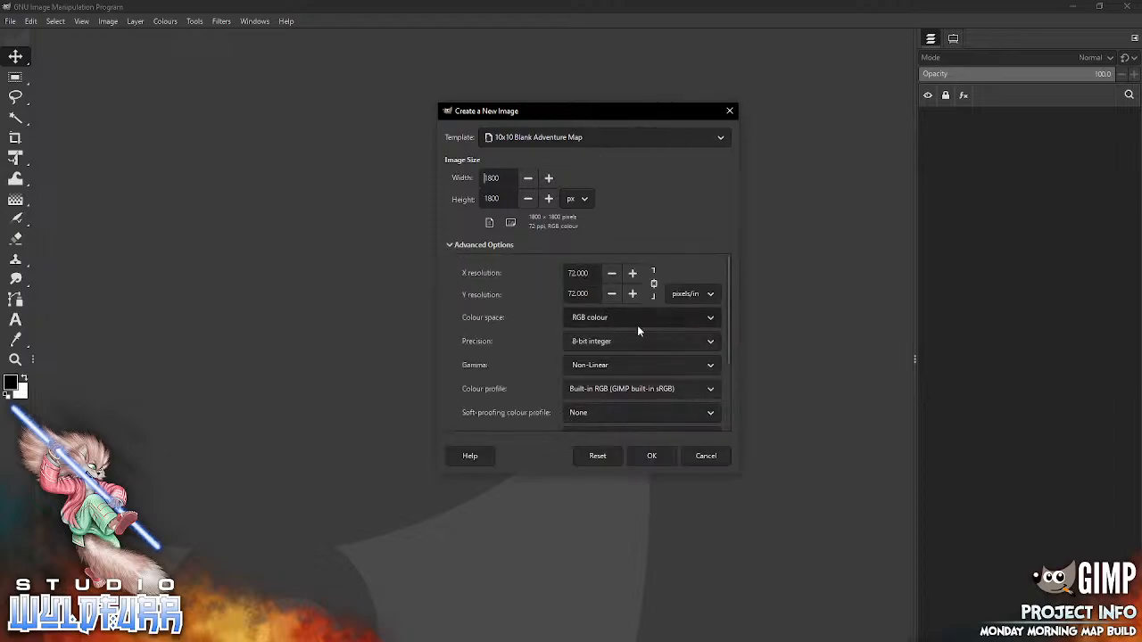
click(656, 457)
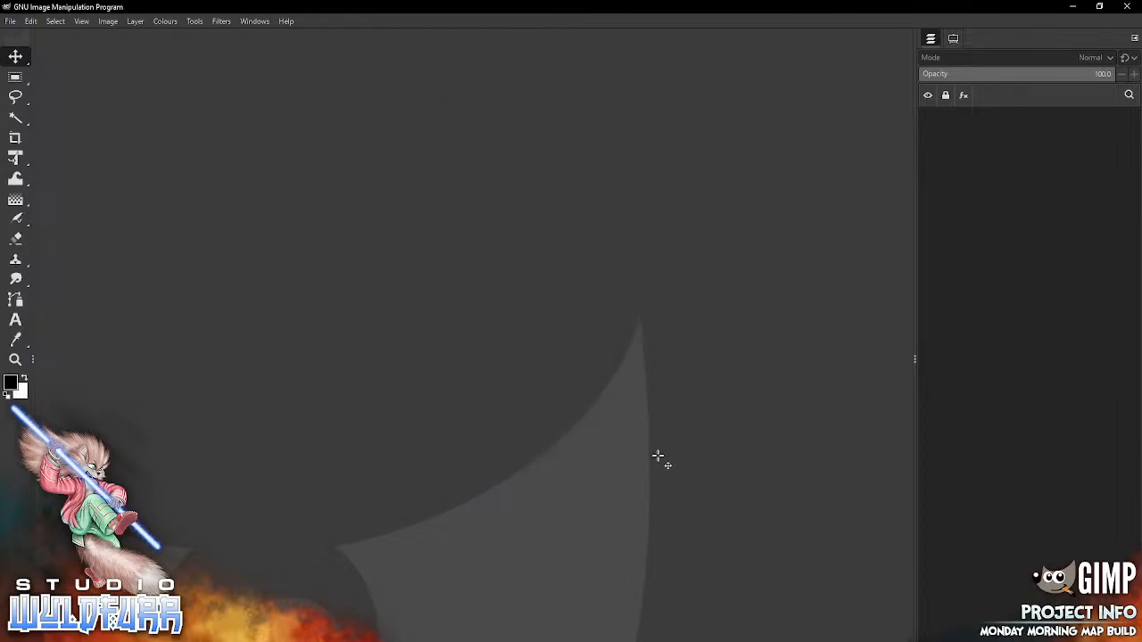
- Show the grid on the canvas and enable snapping to it
click(82, 22)
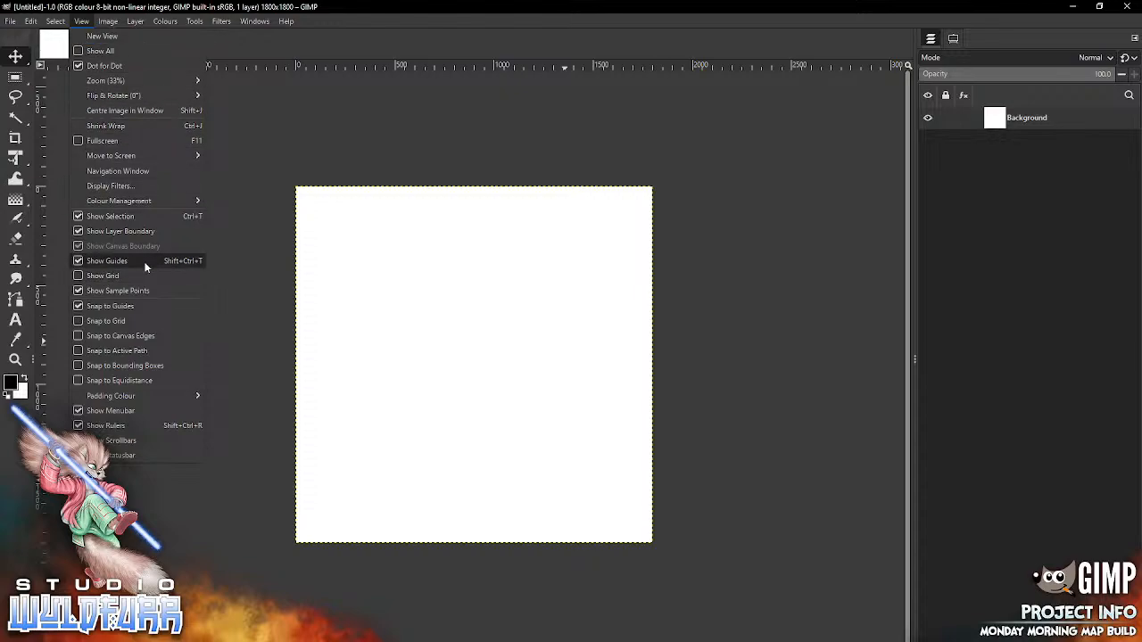
click(100, 278)
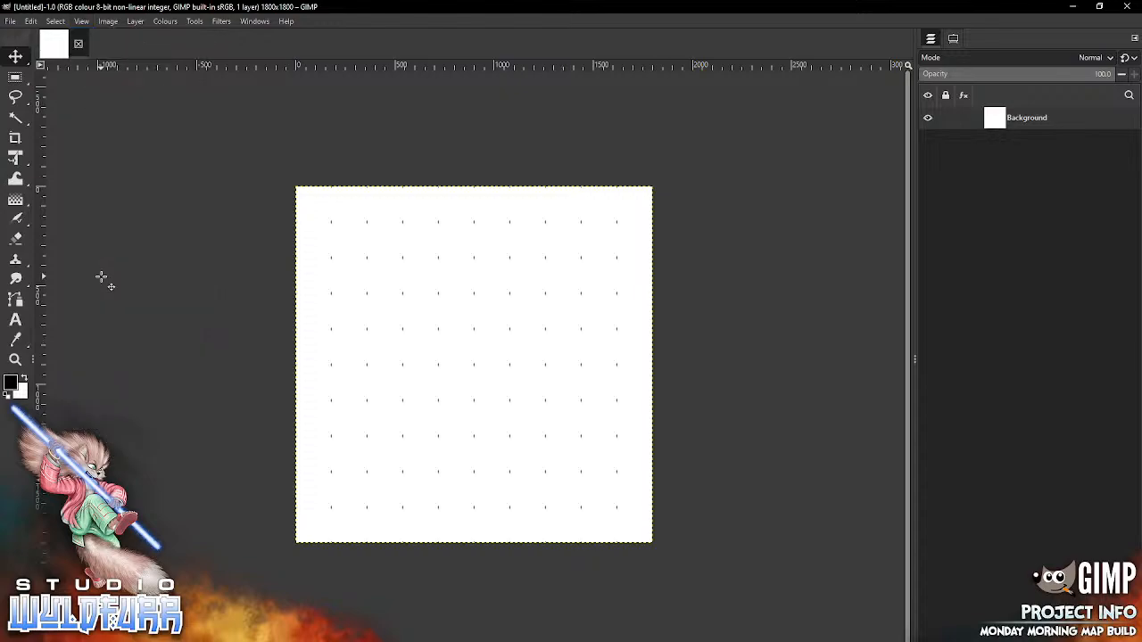
click(82, 23)
click(106, 321)
- Switch to a new File Explorer window and open the Map Tiles folder inside Patreon Library
key(super+e)
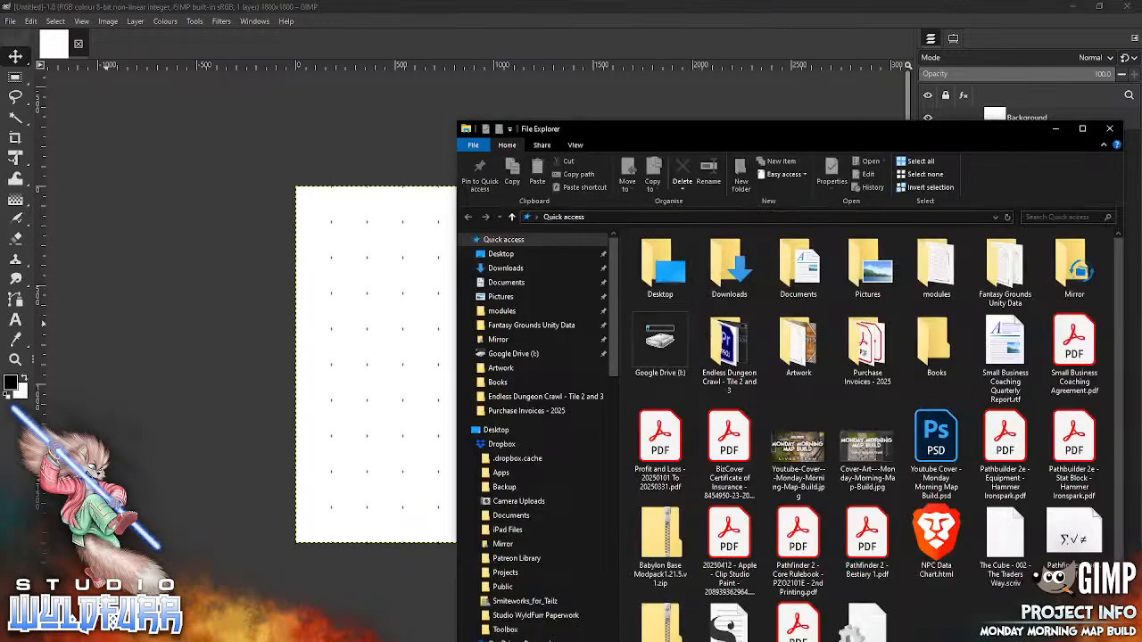
click(540, 562)
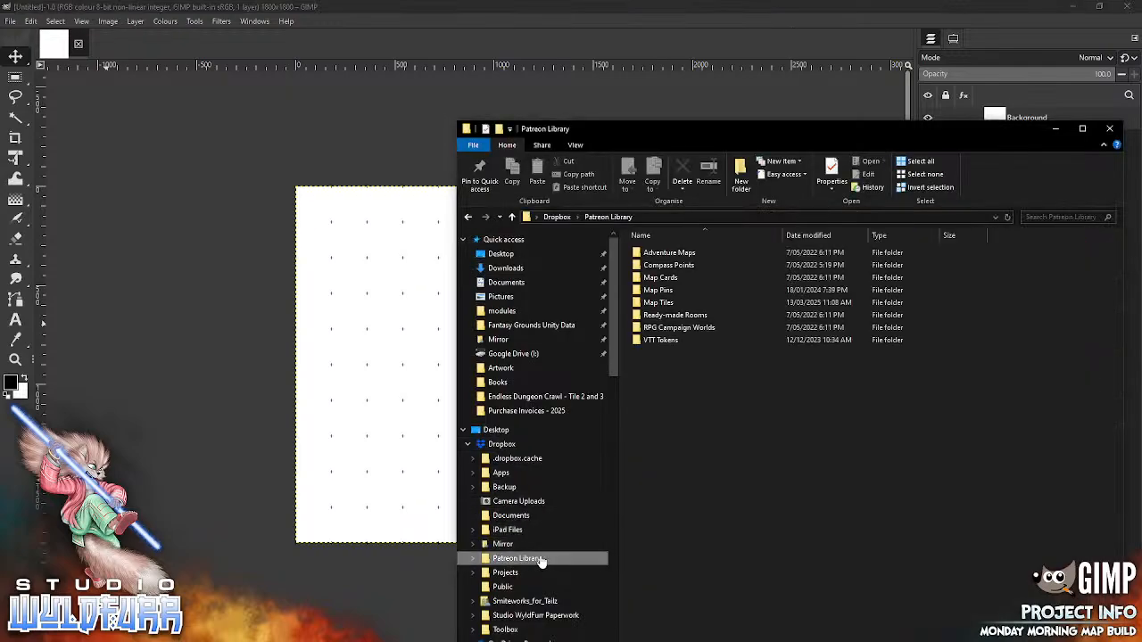
click(674, 307)
key(Return)
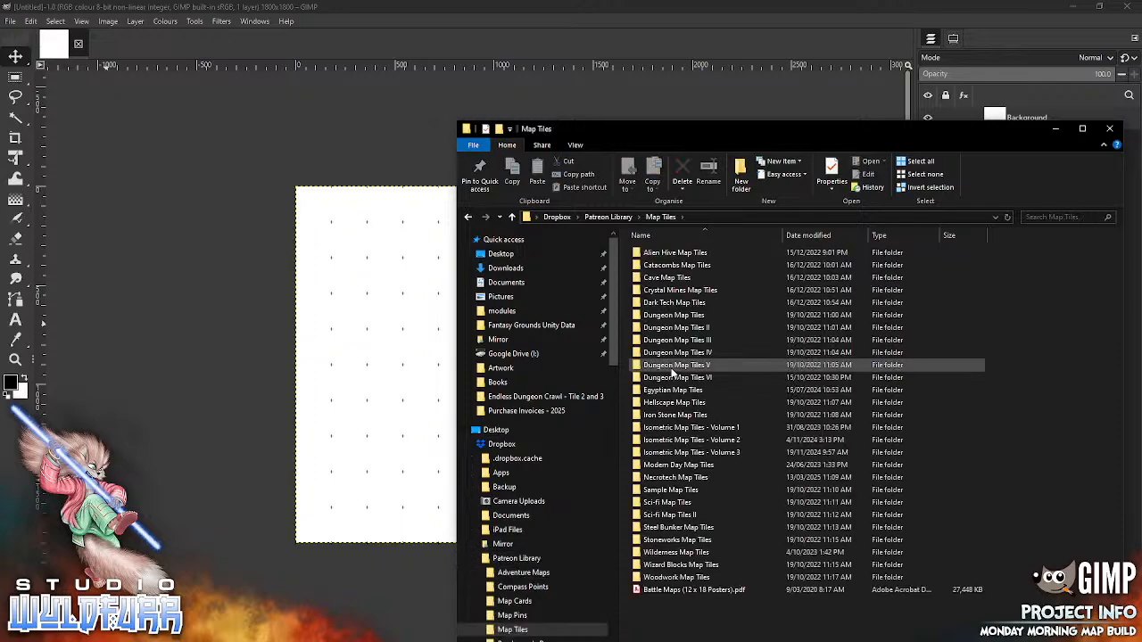
- Hide the navigation pane in the File Explorer window
click(576, 145)
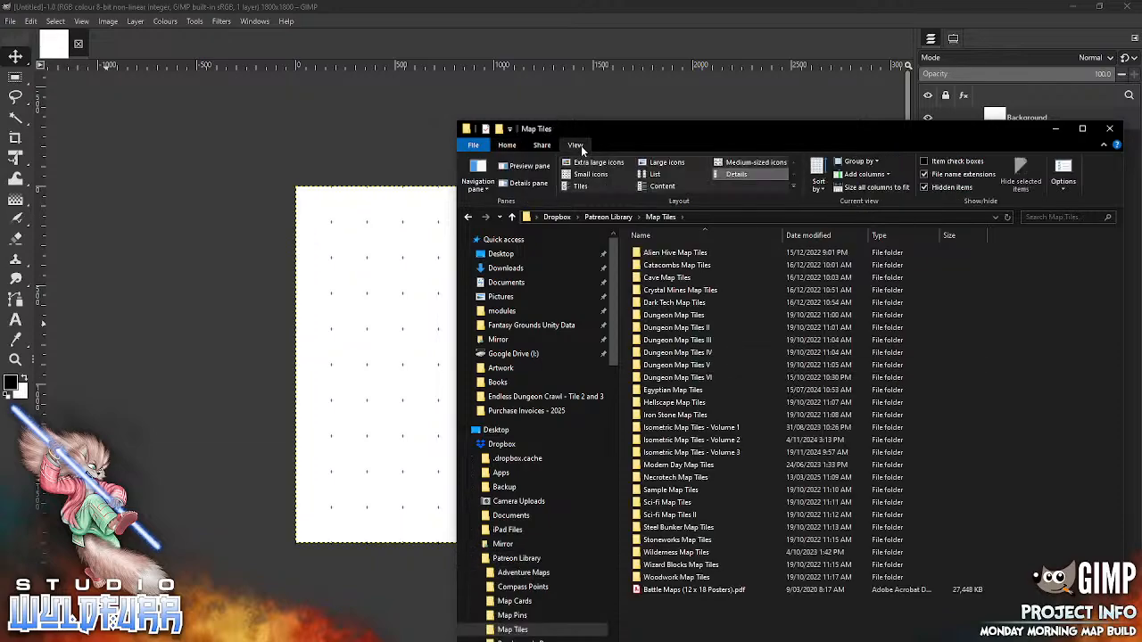
click(488, 189)
click(439, 202)
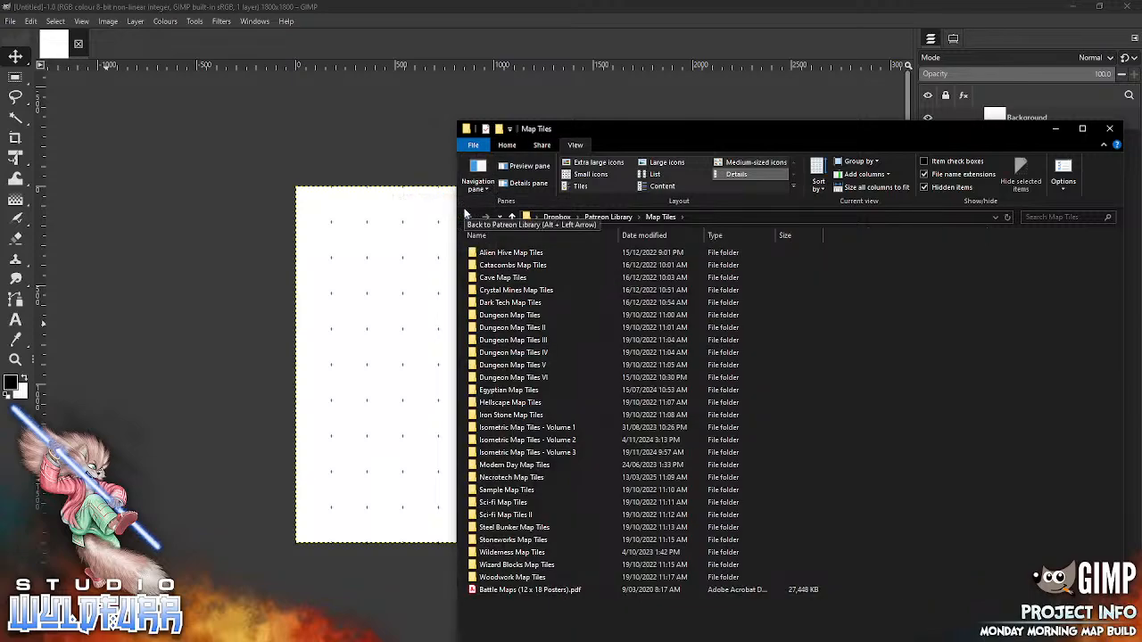
click(514, 379)
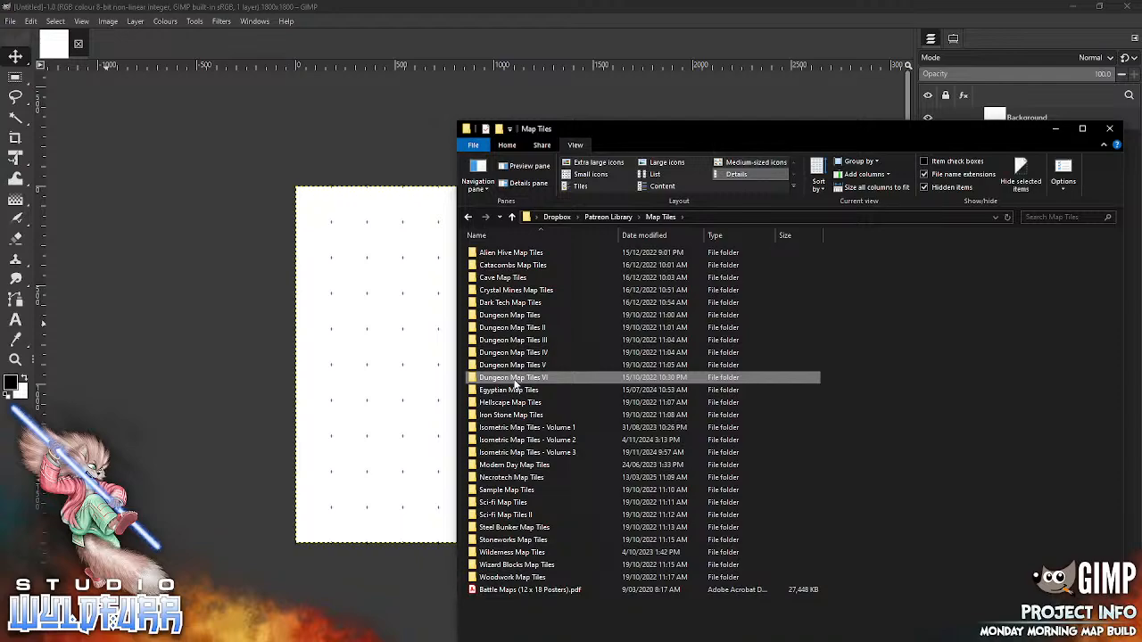
double_click(513, 380)
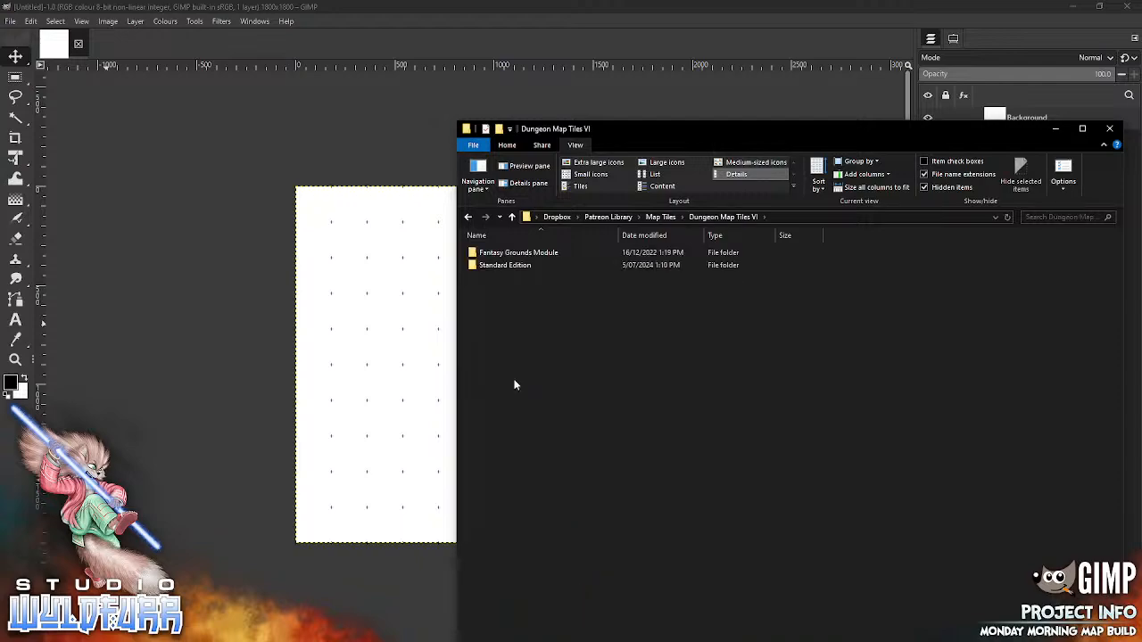
click(662, 218)
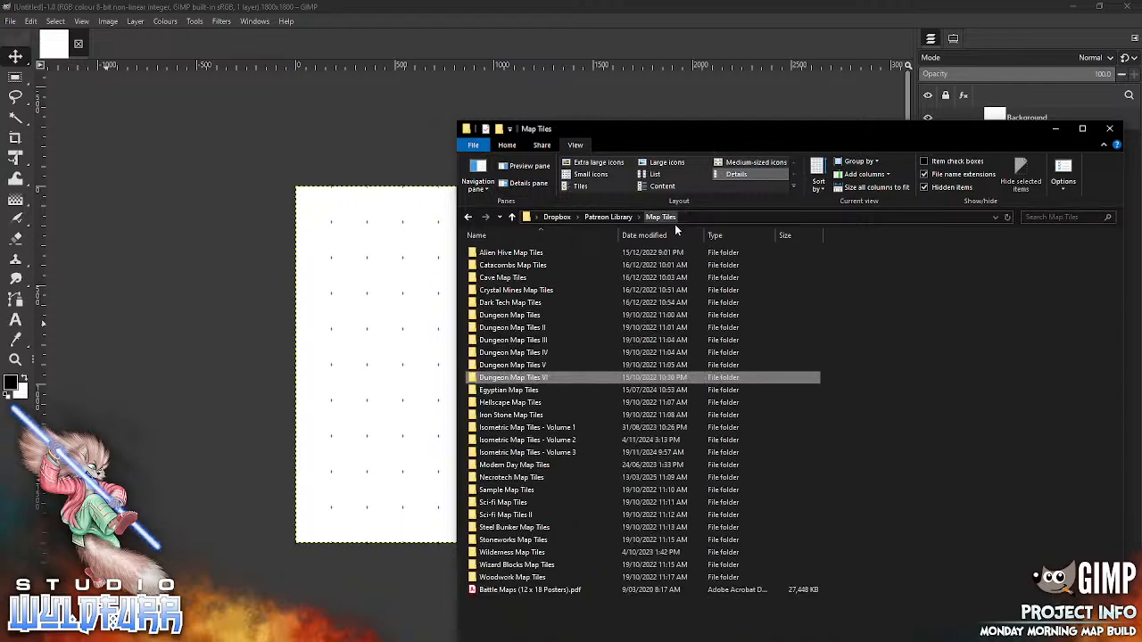
- Open the Big Grass Areas folder under Wilderness Map Tiles, Standard Version, Grass Tiles - Expansion
click(504, 553)
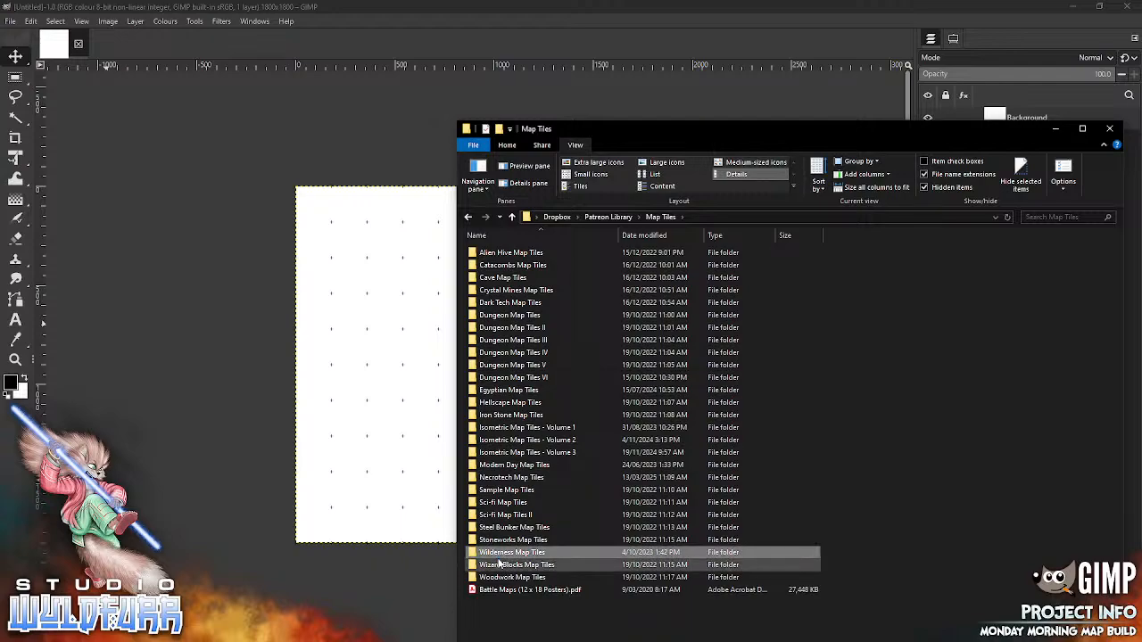
double_click(504, 553)
double_click(518, 278)
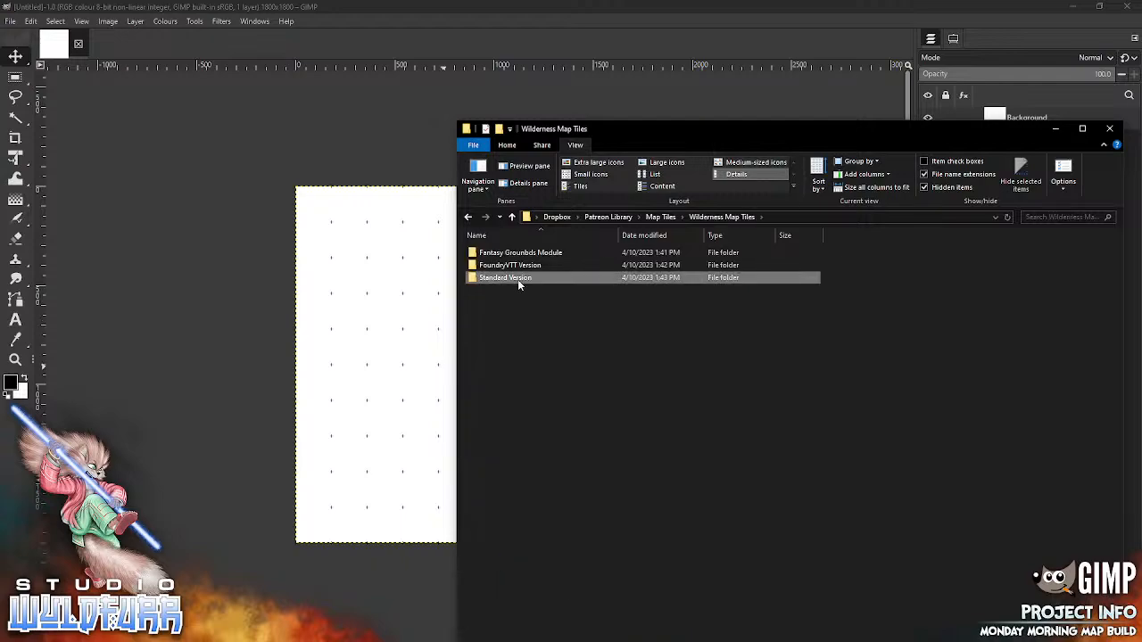
double_click(525, 292)
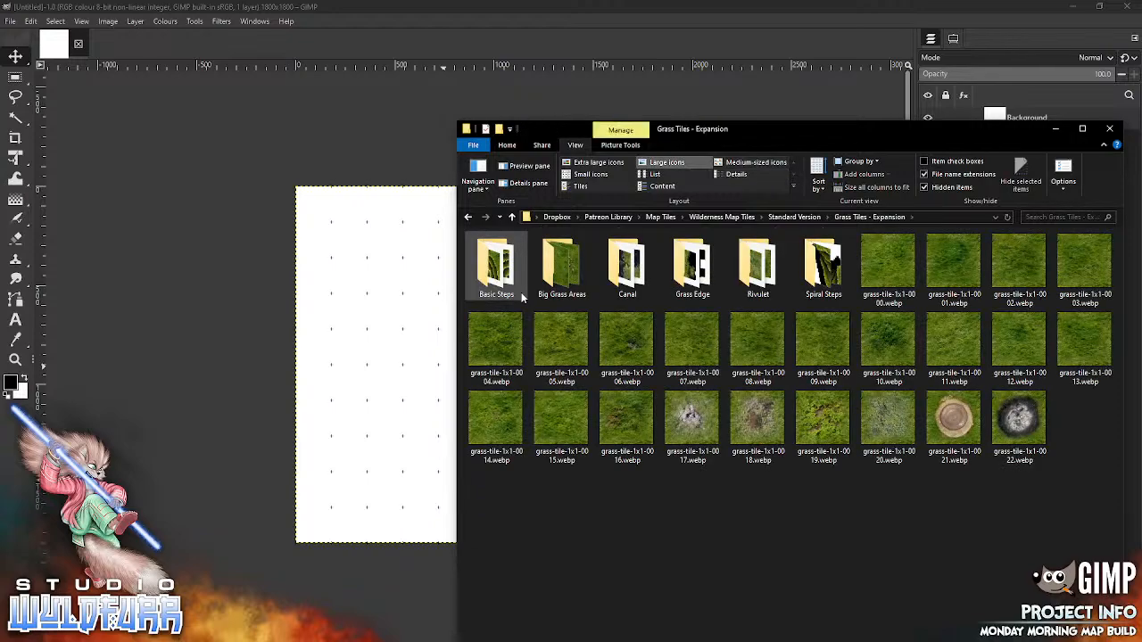
double_click(562, 276)
- Add big-grass-areas-2x2-0000.webp in the canvas's upper-left corner and big-grass-areas-2x2-0001.webp directly to its right
drag(625, 261, 371, 348)
drag(489, 365, 345, 223)
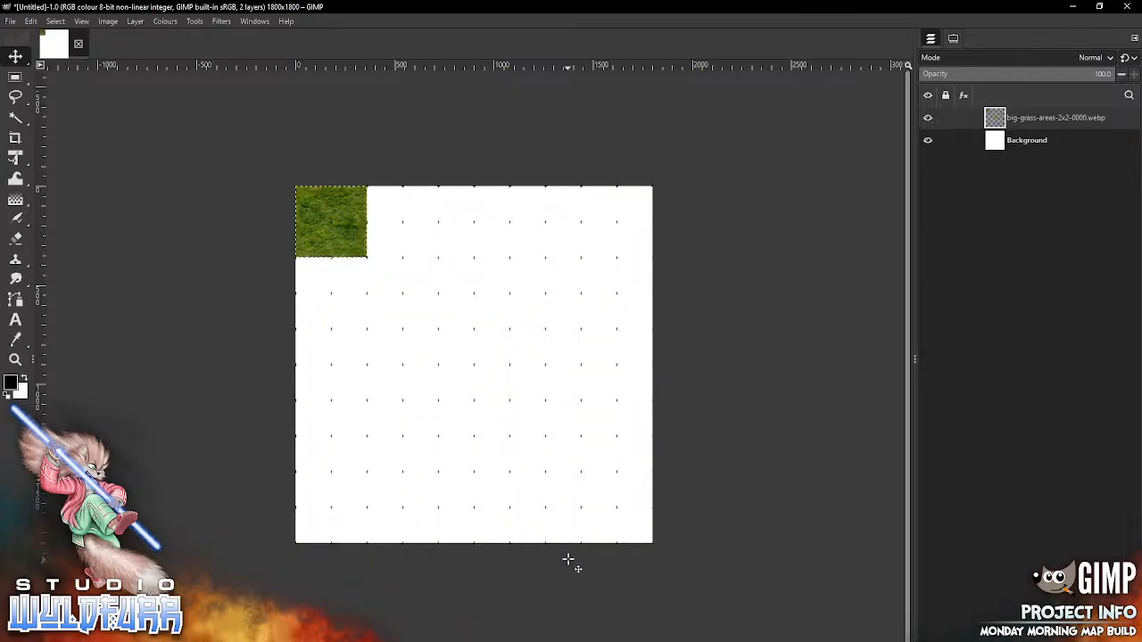
key(alt+Tab)
drag(699, 272, 385, 351)
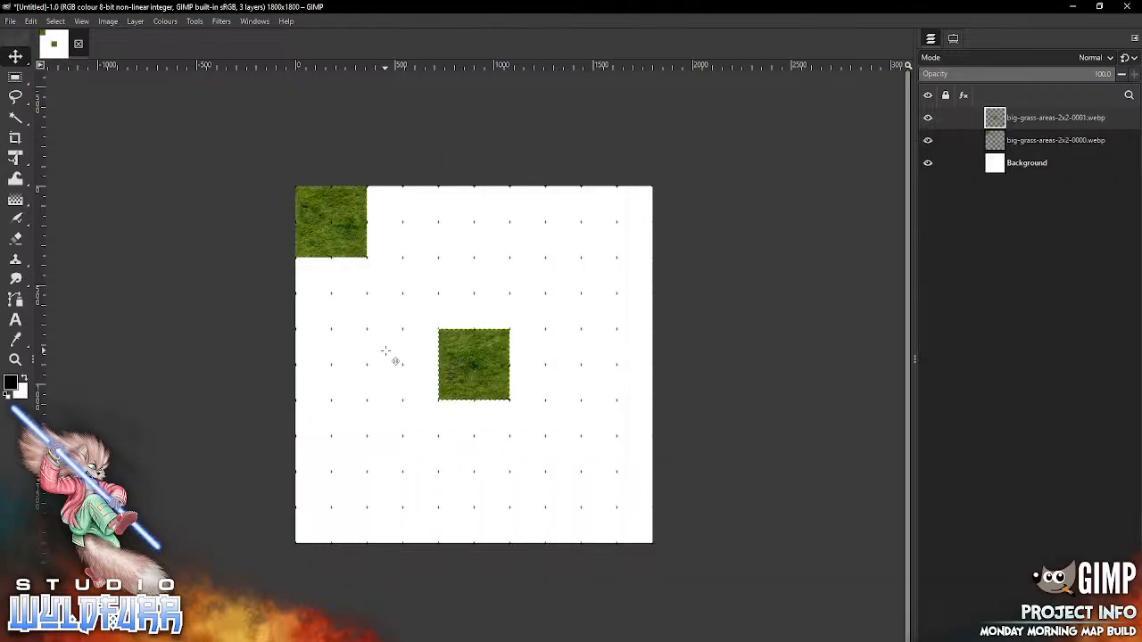
drag(484, 365, 427, 245)
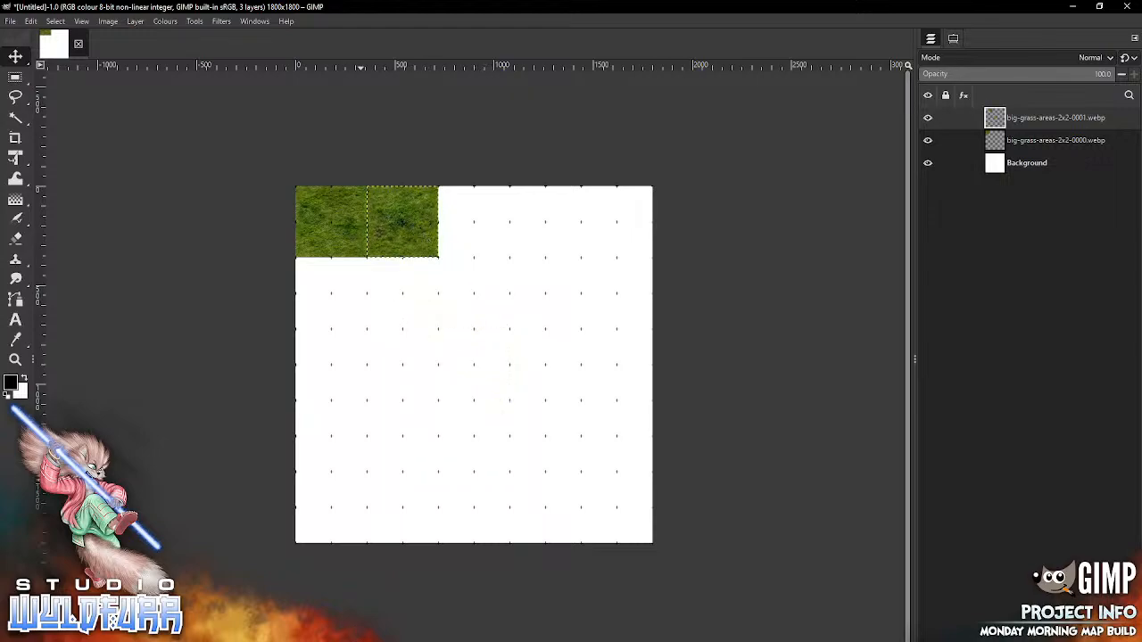
- Continue the top row of the map with big-grass-areas-2x2-0002.webp and then big-grass-areas-2x2-0003.webp, edge to edge
key(alt+Tab)
drag(755, 268, 427, 417)
drag(462, 361, 462, 218)
key(alt+Tab)
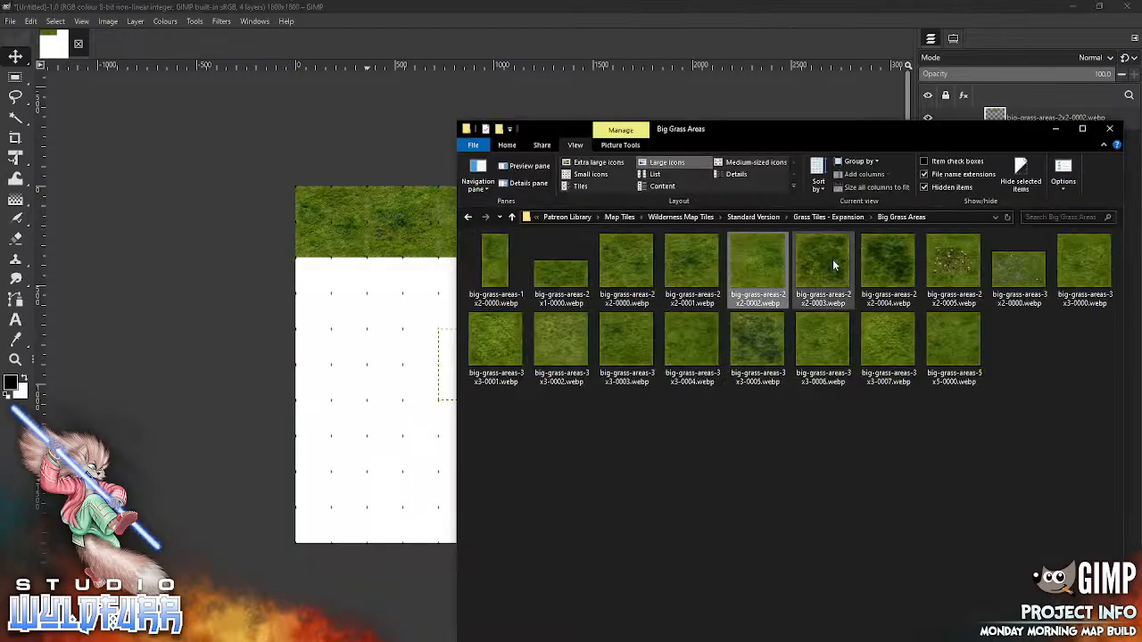
drag(831, 267, 392, 402)
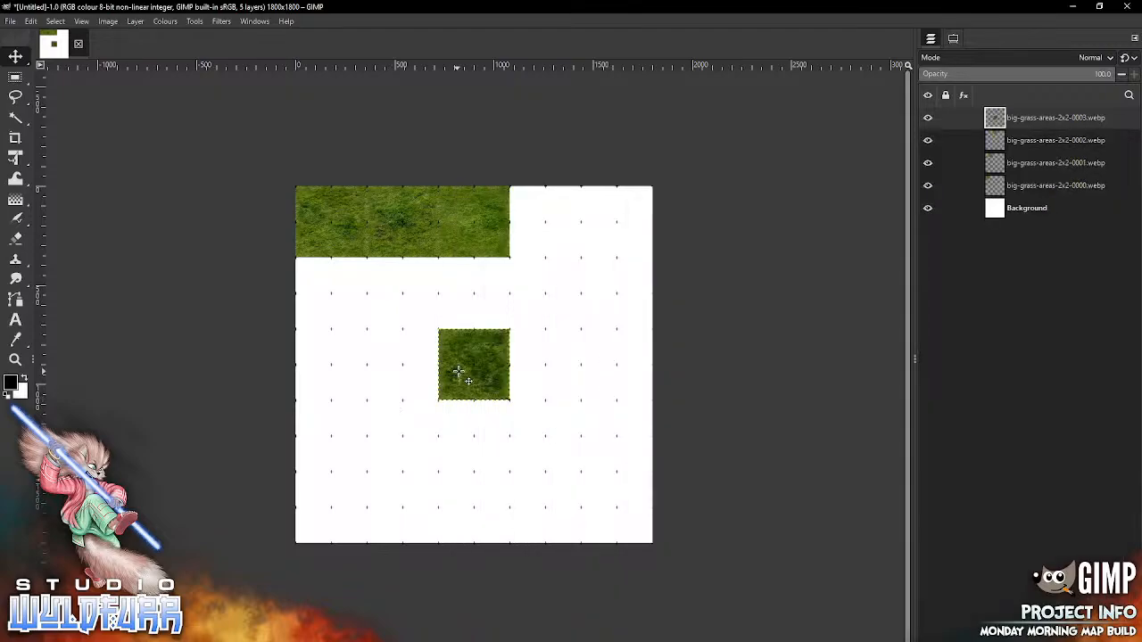
drag(480, 373, 547, 238)
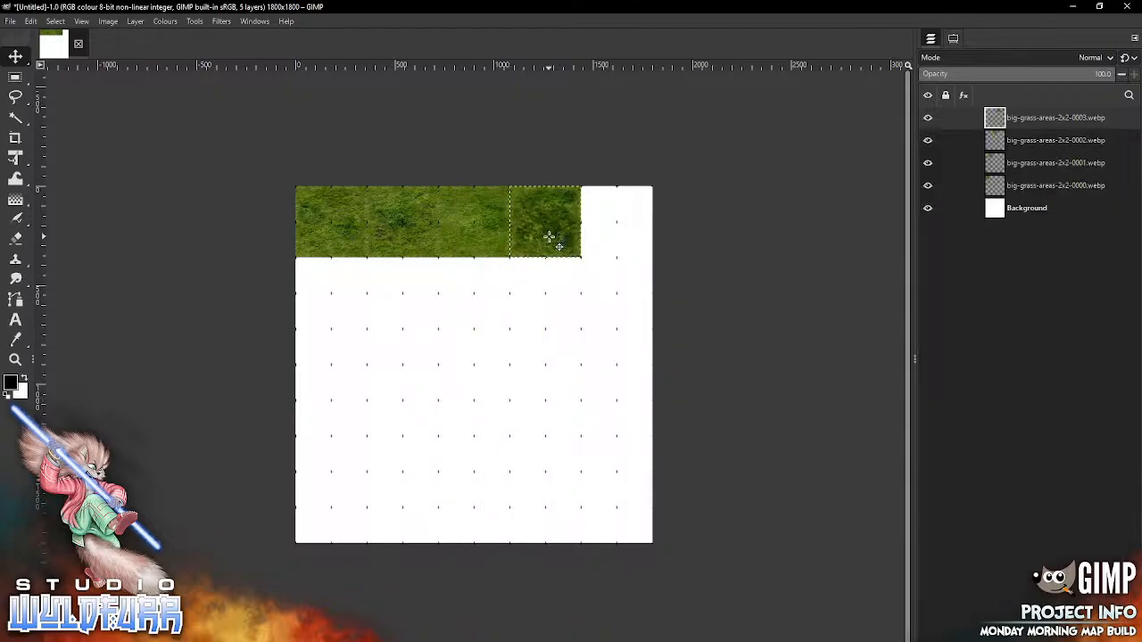
- Add big-grass-areas-2x2-0004.webp in the canvas's upper-right corner and big-grass-areas-2x2-0005.webp directly below it
key(alt+Tab)
drag(899, 272, 397, 416)
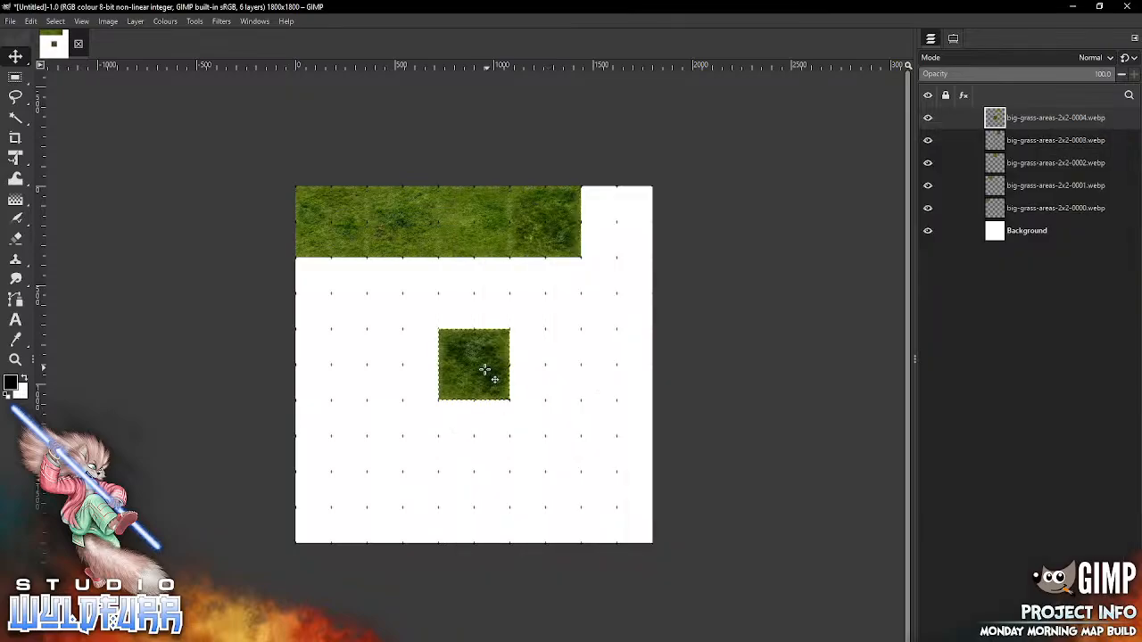
drag(485, 370, 628, 227)
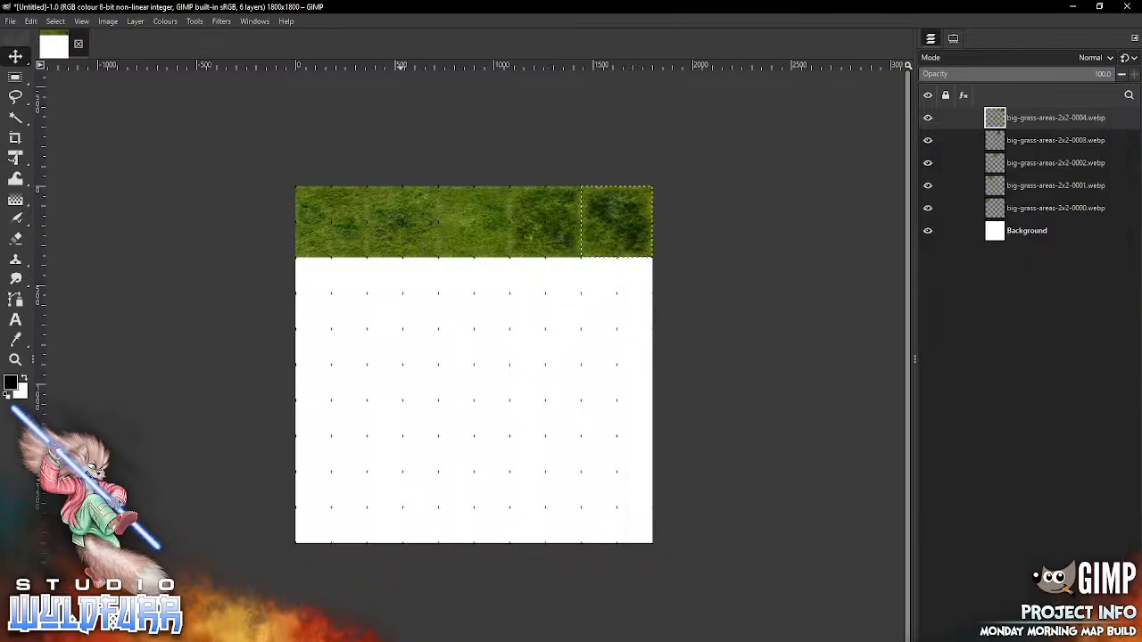
key(alt+Tab)
drag(952, 266, 469, 405)
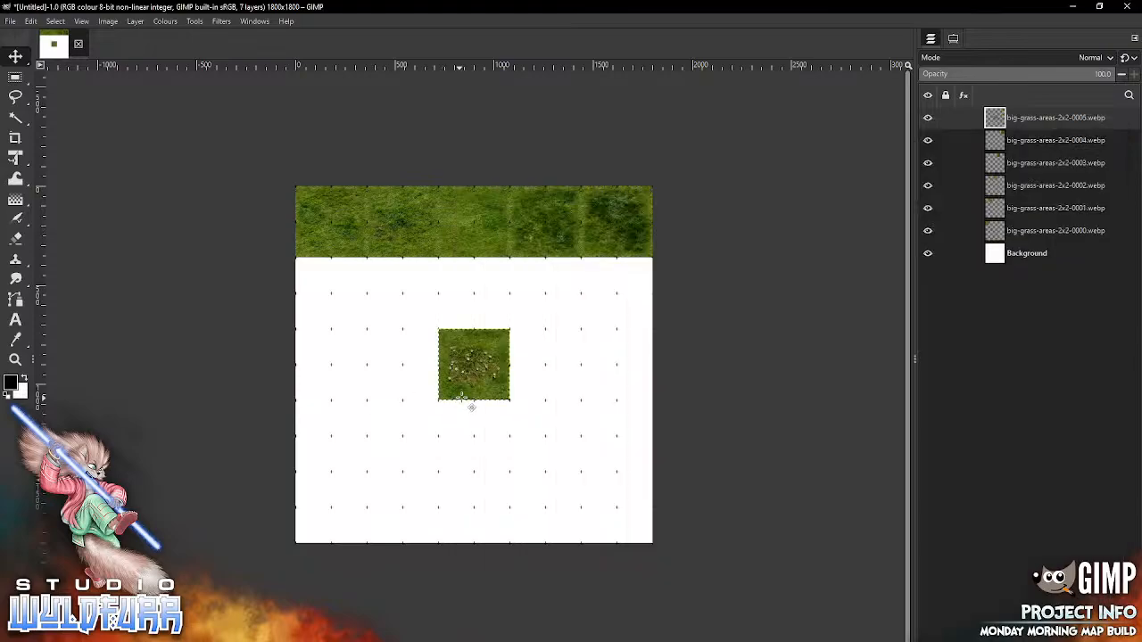
drag(487, 365, 628, 295)
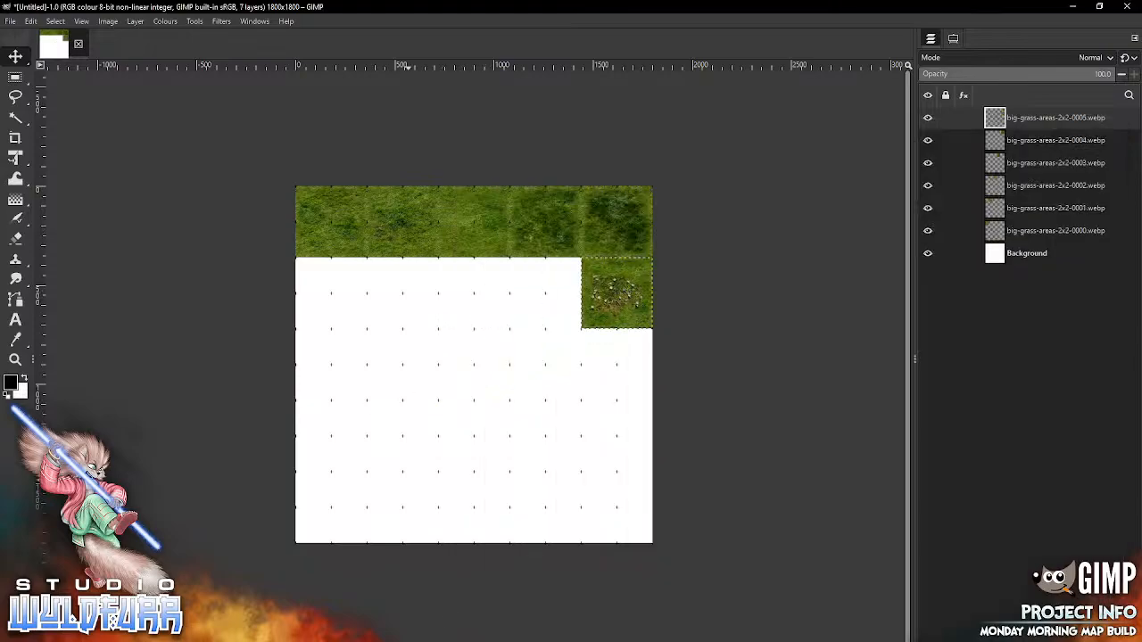
- Continue down the map's right edge with second copies of big-grass-areas-2x2-0000.webp and big-grass-areas-2x2-0001.webp
key(alt+Tab)
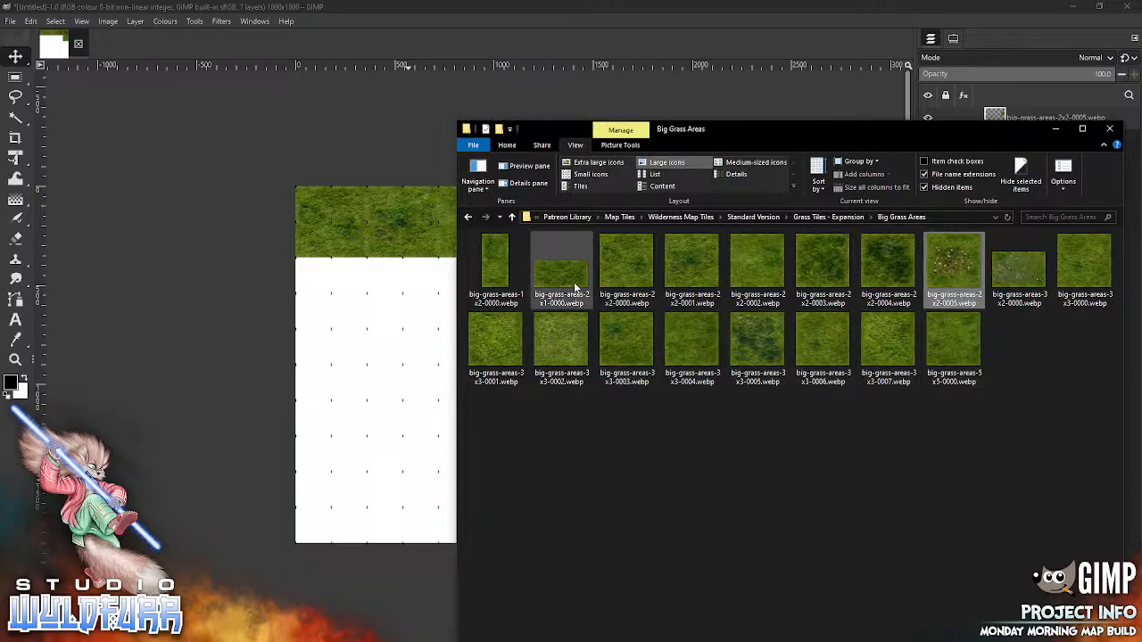
drag(625, 273, 357, 408)
drag(473, 364, 615, 358)
key(alt+Tab)
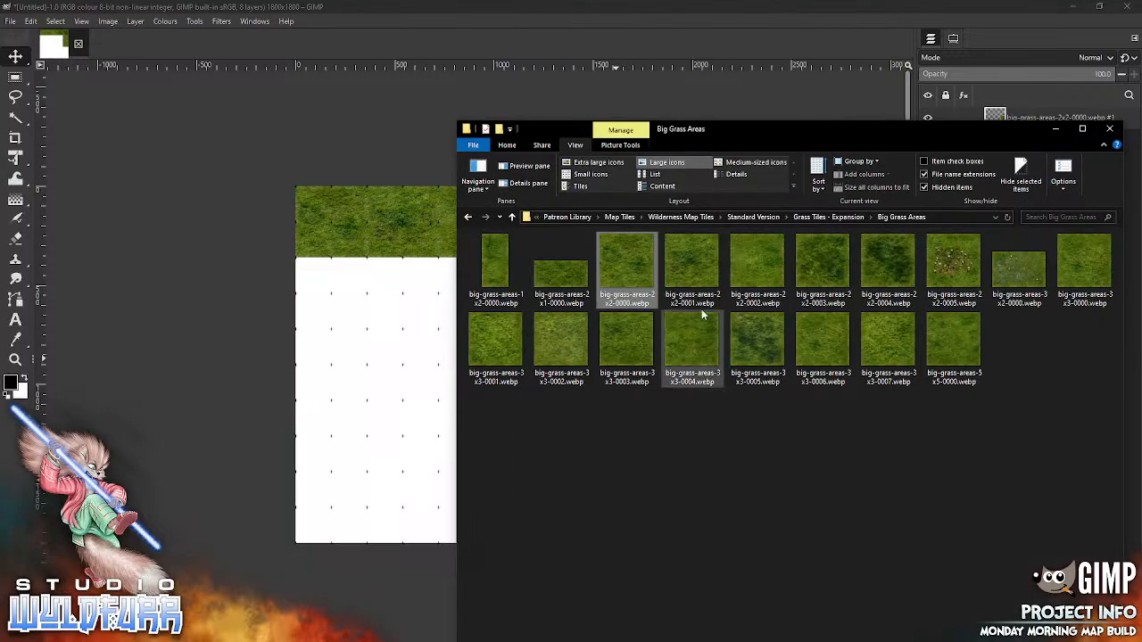
click(692, 268)
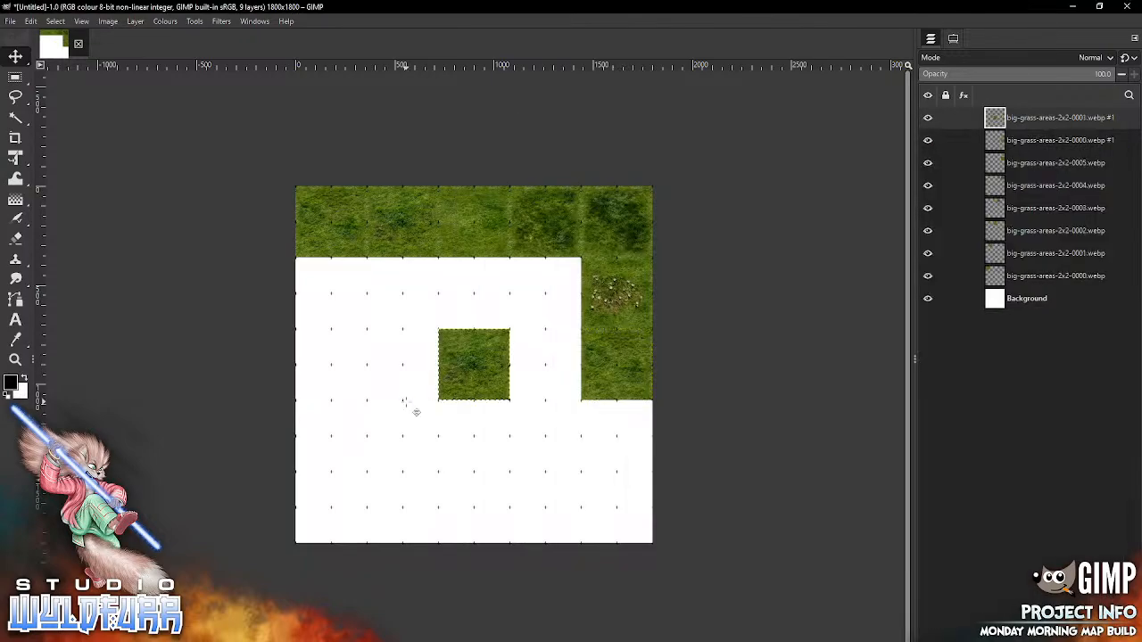
drag(481, 371, 617, 432)
- Place another big-grass-areas-2x2-0002.webp tile in the canvas's lower-right corner
key(alt+Tab)
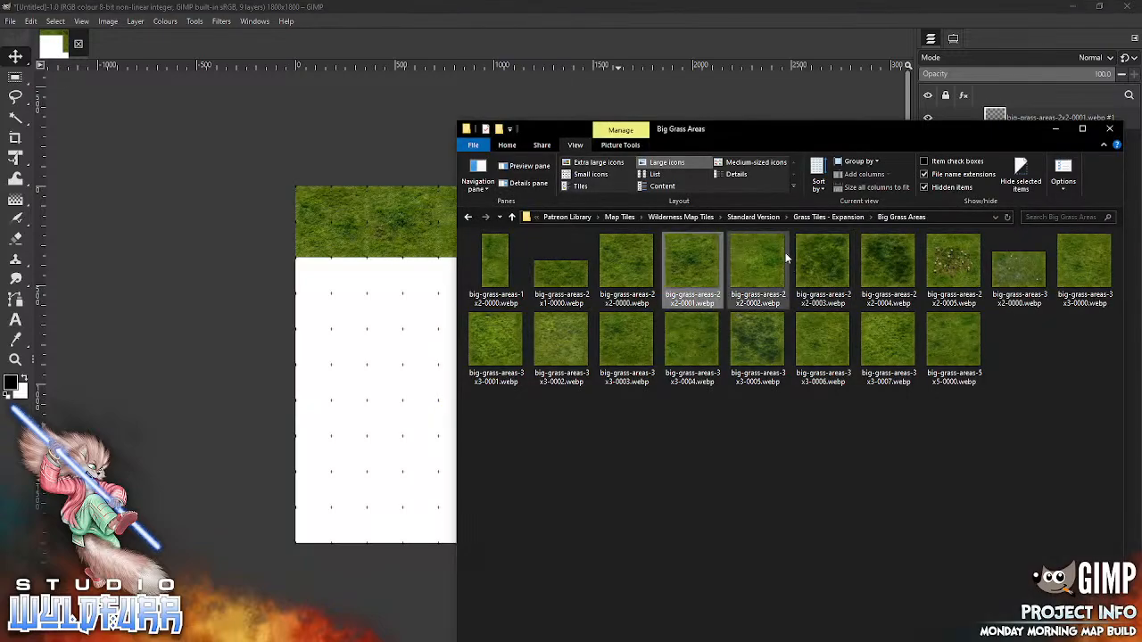
drag(764, 264, 412, 416)
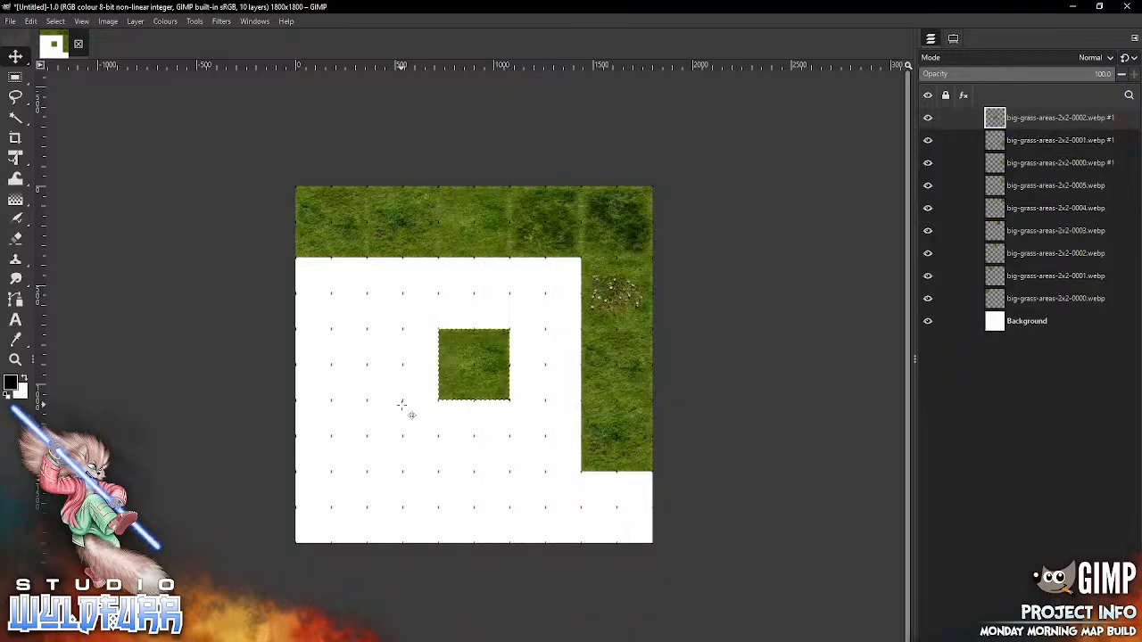
drag(465, 349, 608, 501)
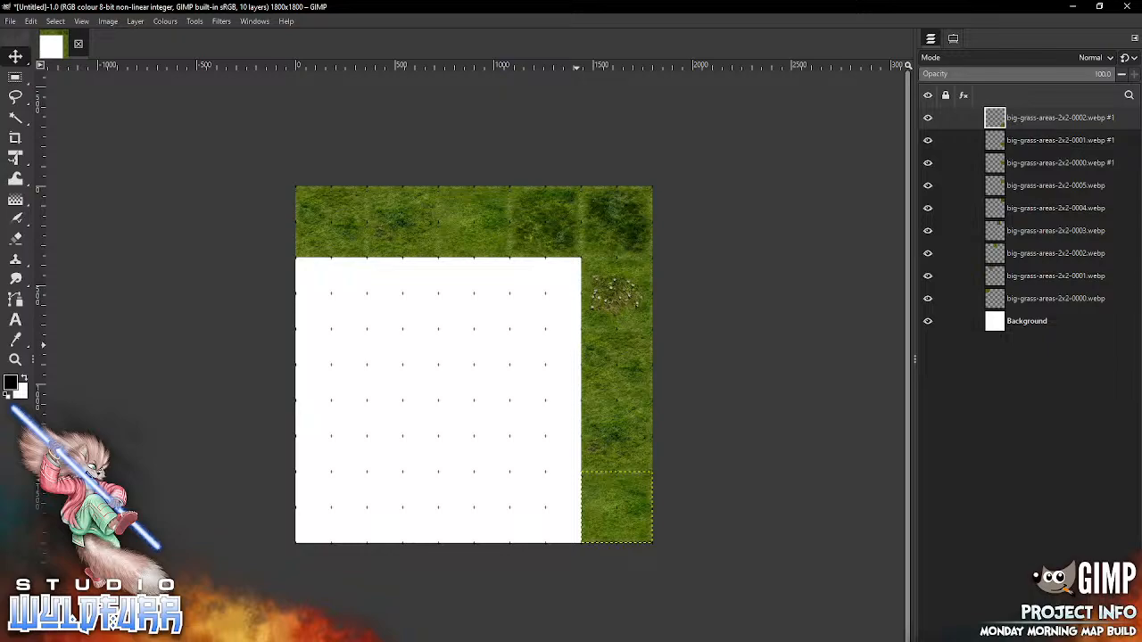
- Create a layer group above the grass tiles and name it Ground
click(961, 639)
double_click(1014, 121)
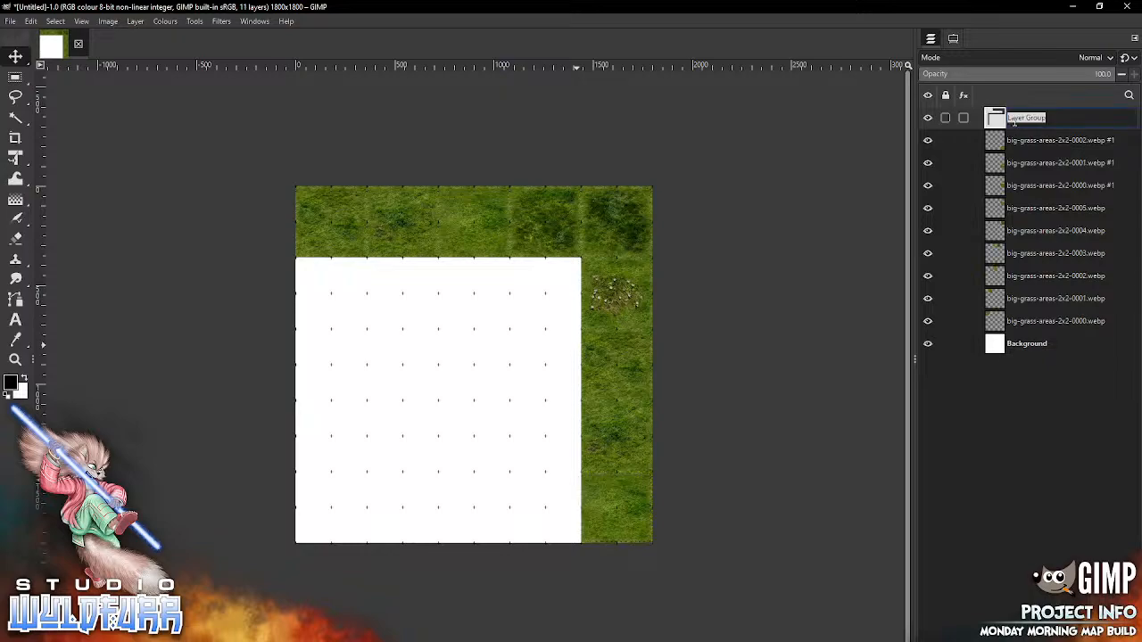
text(Ground)
key(Return)
- Move all nine big-grass-areas layers into the Ground group and collapse the group
click(1014, 140)
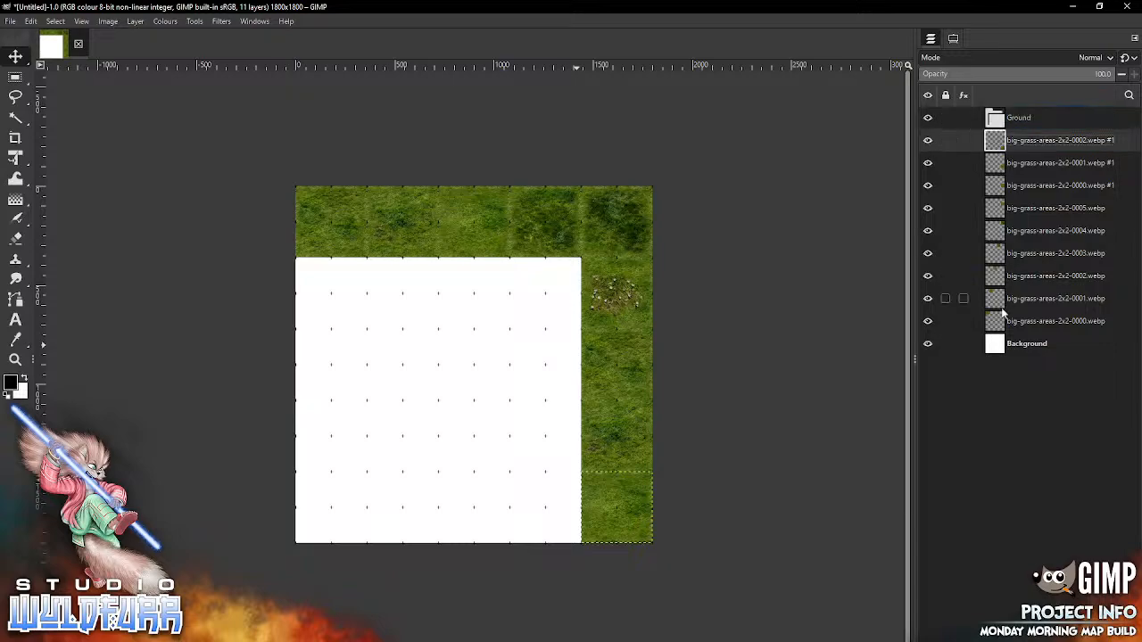
shift+click(997, 322)
drag(1012, 236, 997, 125)
drag(973, 208, 1007, 130)
click(979, 118)
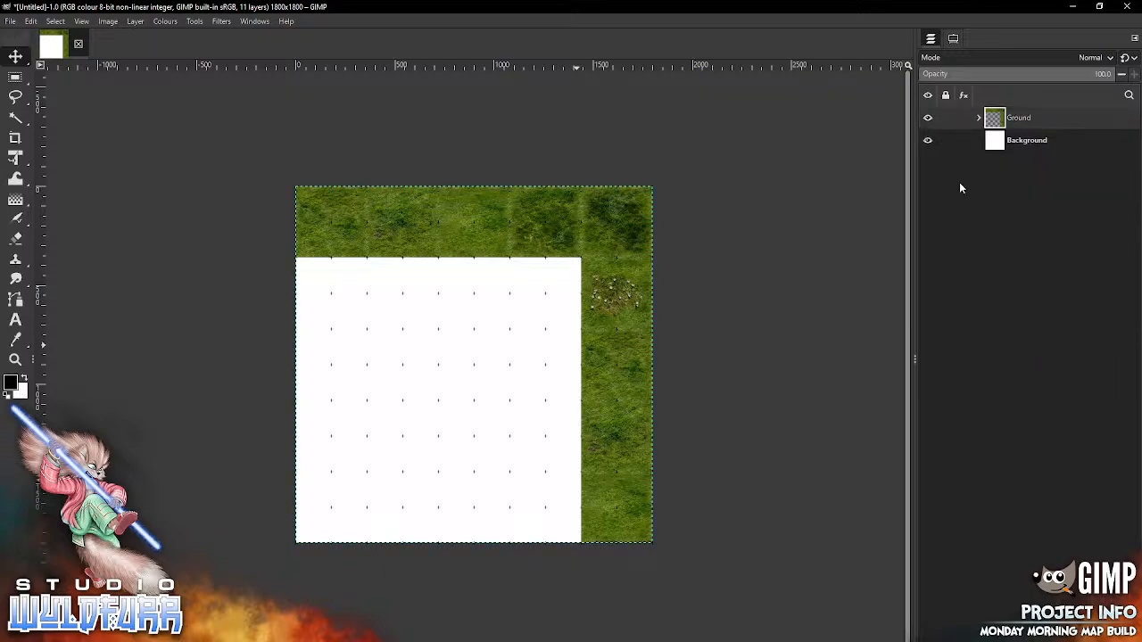
- Create three more layer groups above Ground and name the outermost one Floor
click(960, 638)
click(961, 638)
click(961, 639)
drag(1035, 140, 1022, 109)
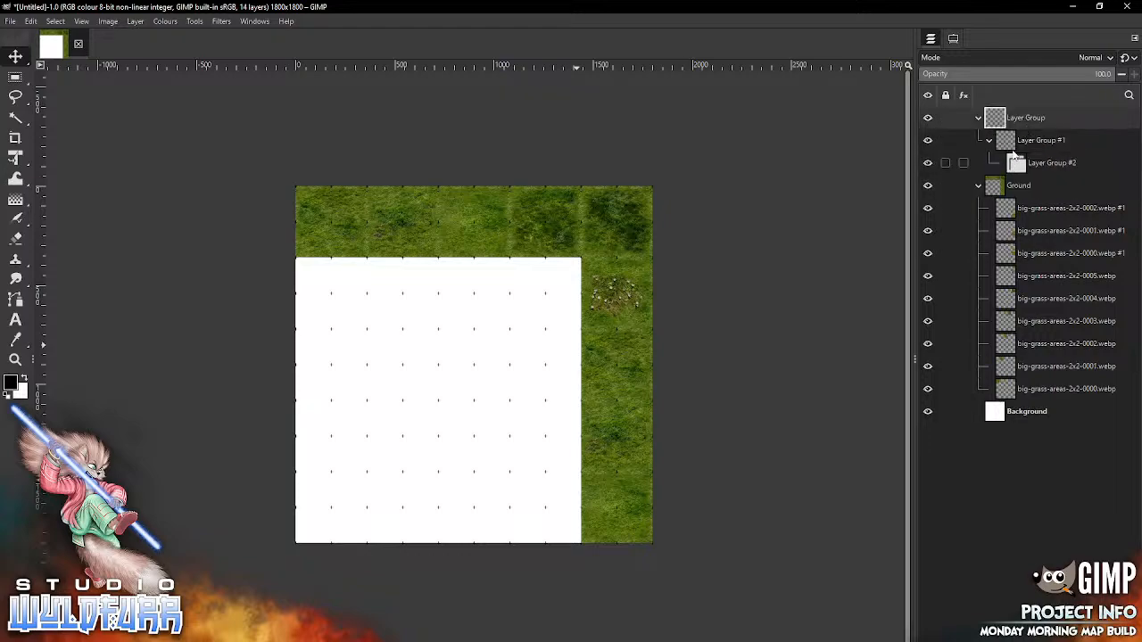
double_click(1024, 119)
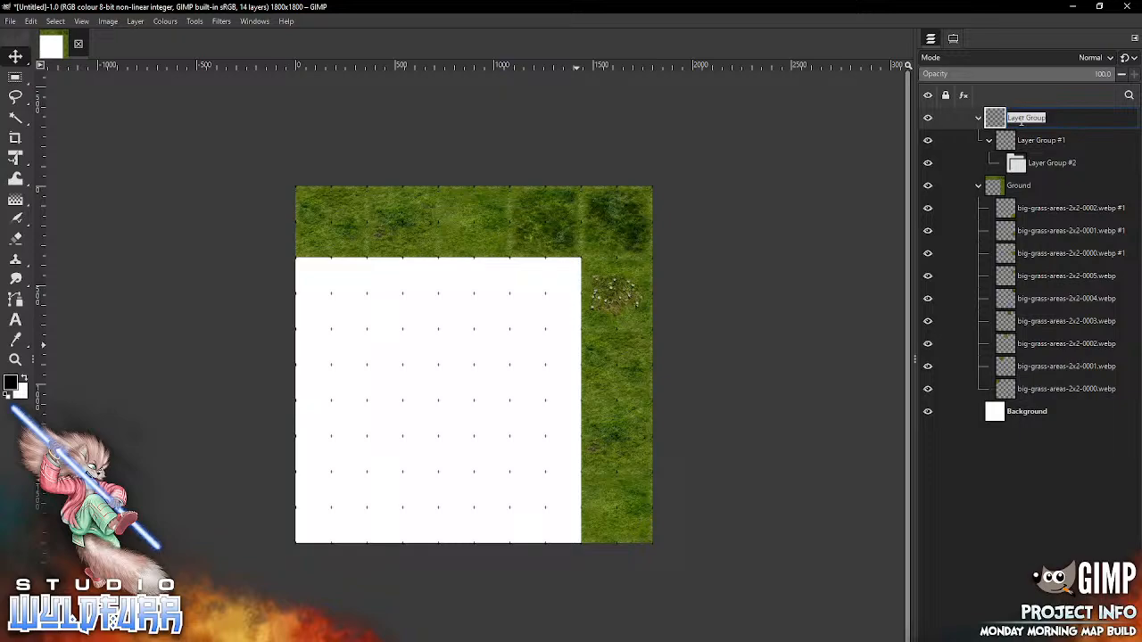
text(f)
key(Return)
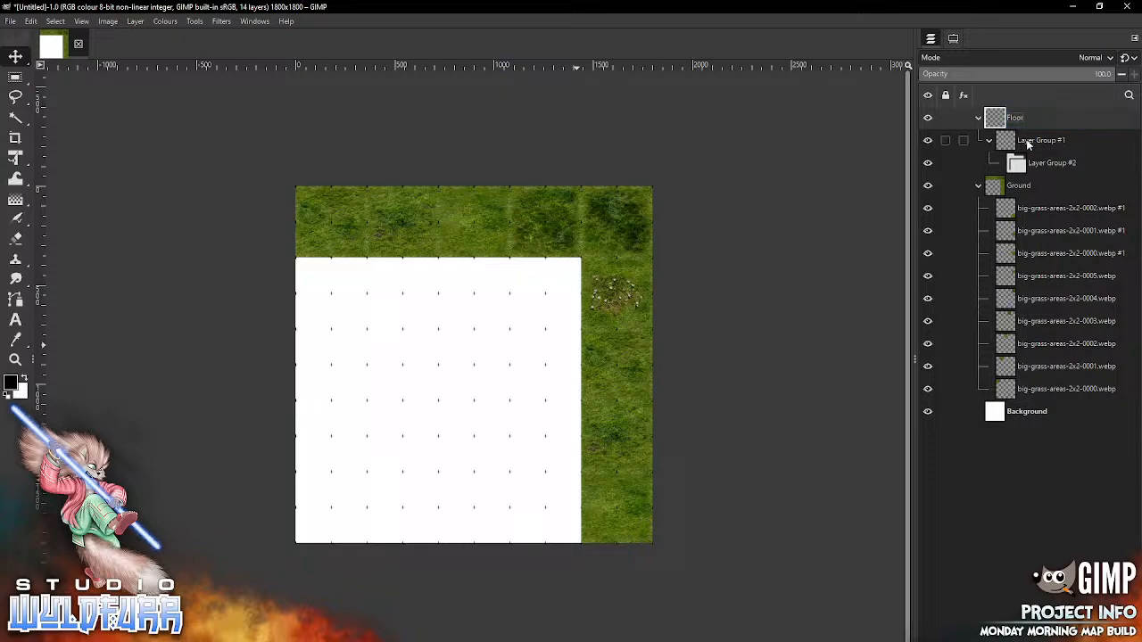
- Rename the two layer groups nested inside Floor as Walls and Features
double_click(1024, 142)
text(Walls)
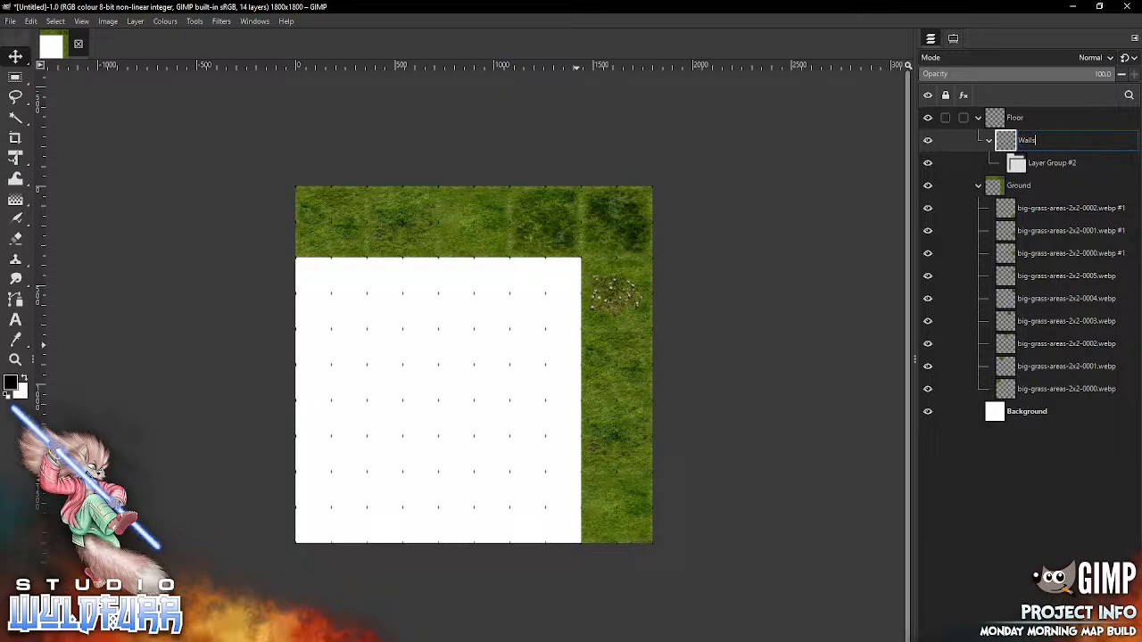
key(Return)
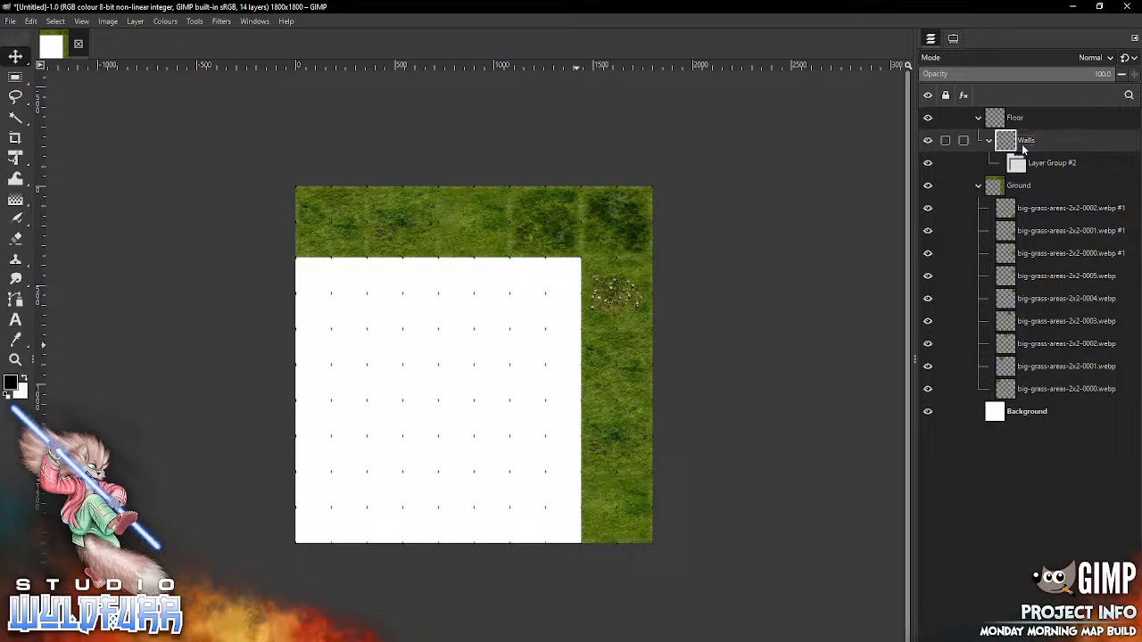
double_click(1034, 166)
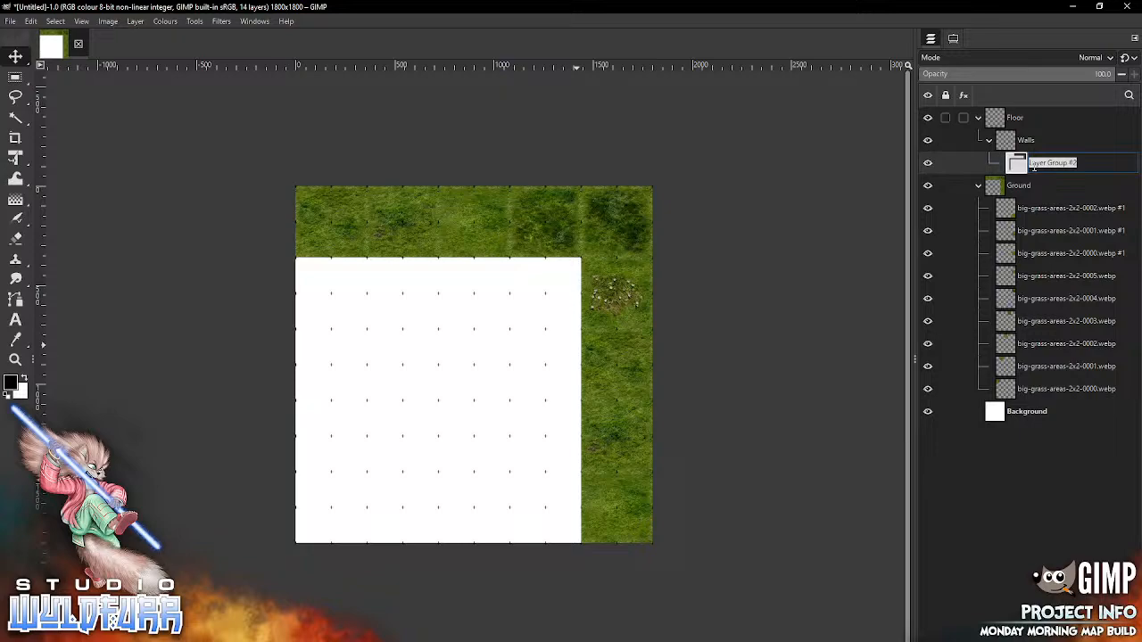
text(H)
key(Return)
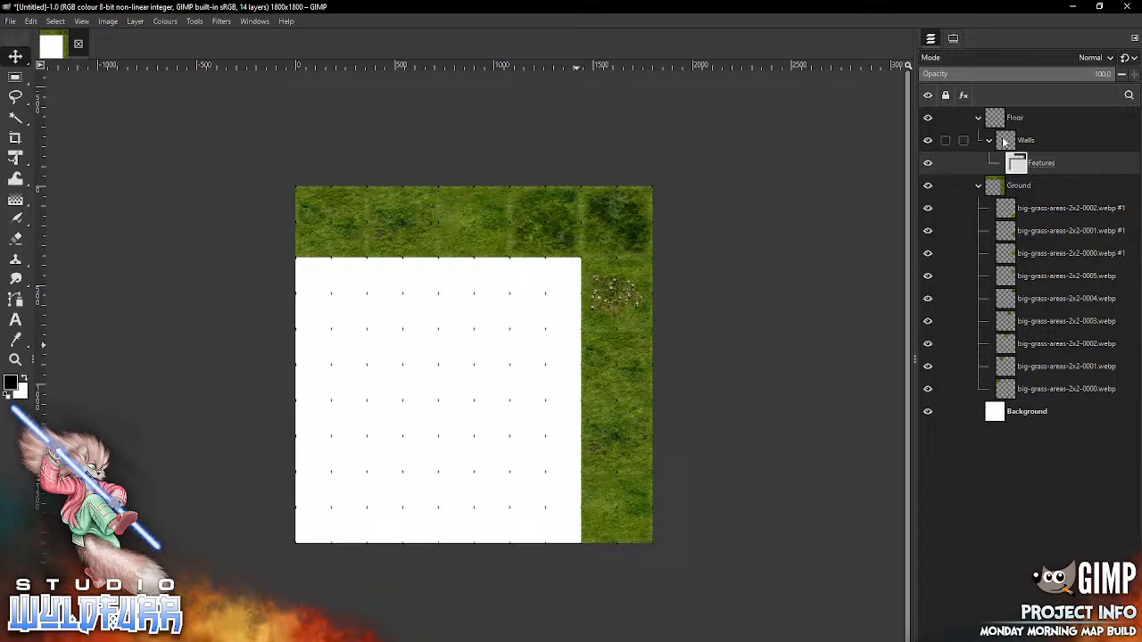
- Un-nest the groups so Features, Walls and Floor are stacked in that order above Ground, and collapse Ground
drag(1005, 143, 1010, 110)
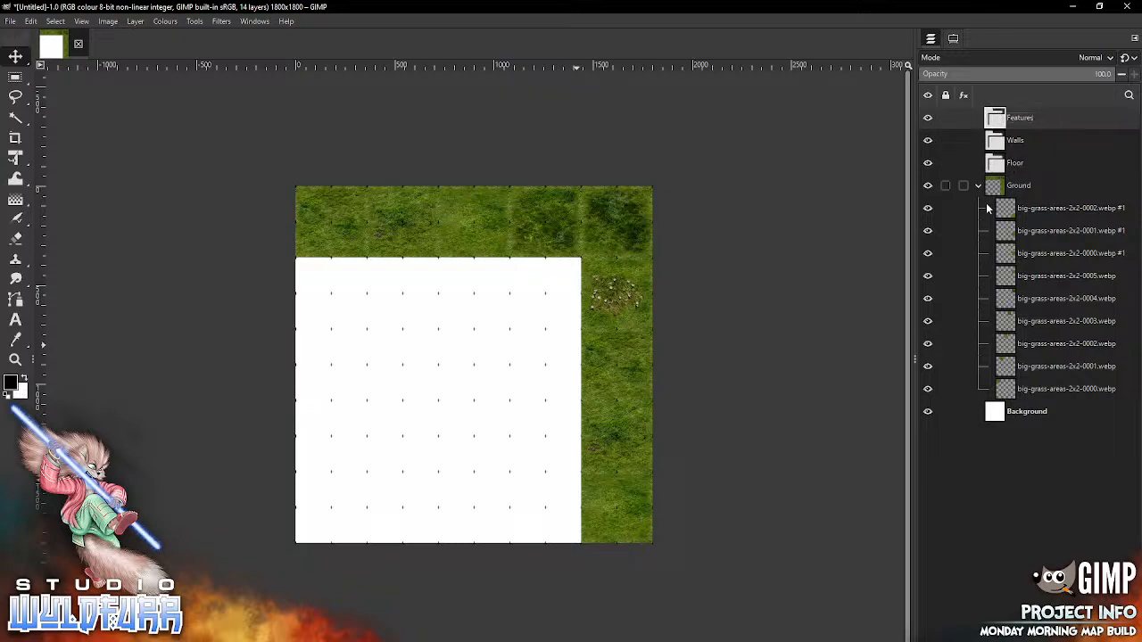
click(978, 186)
click(1004, 163)
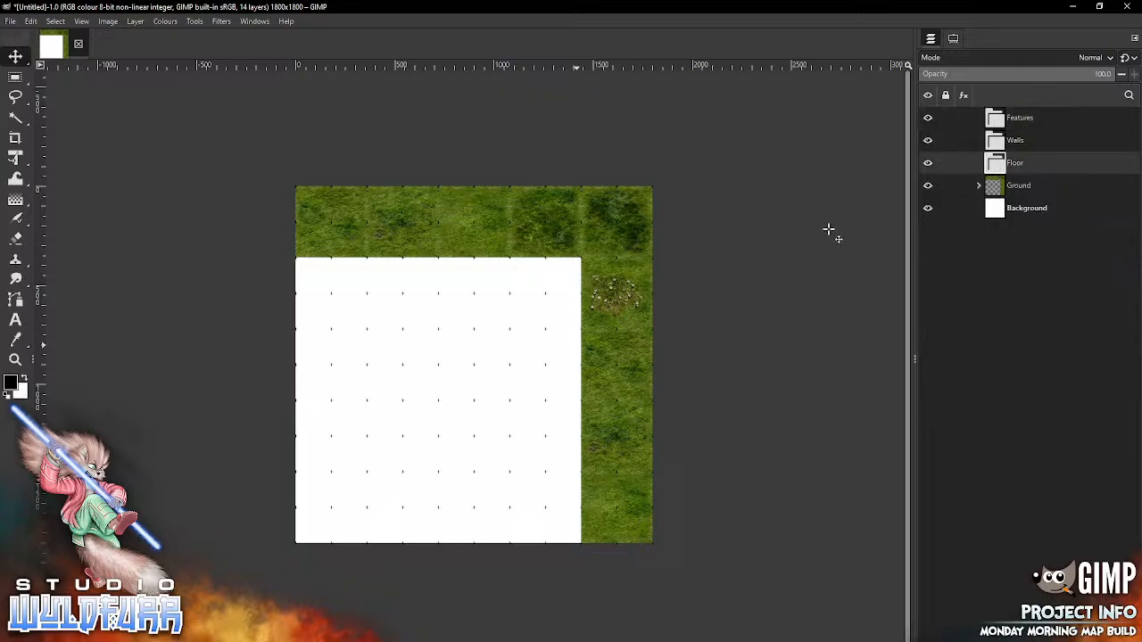
- Make Walls the active group, then switch to File Explorer and open Map Tiles > Dungeon Map Tiles VI > Standard Edition > Brickwork Walls
click(997, 143)
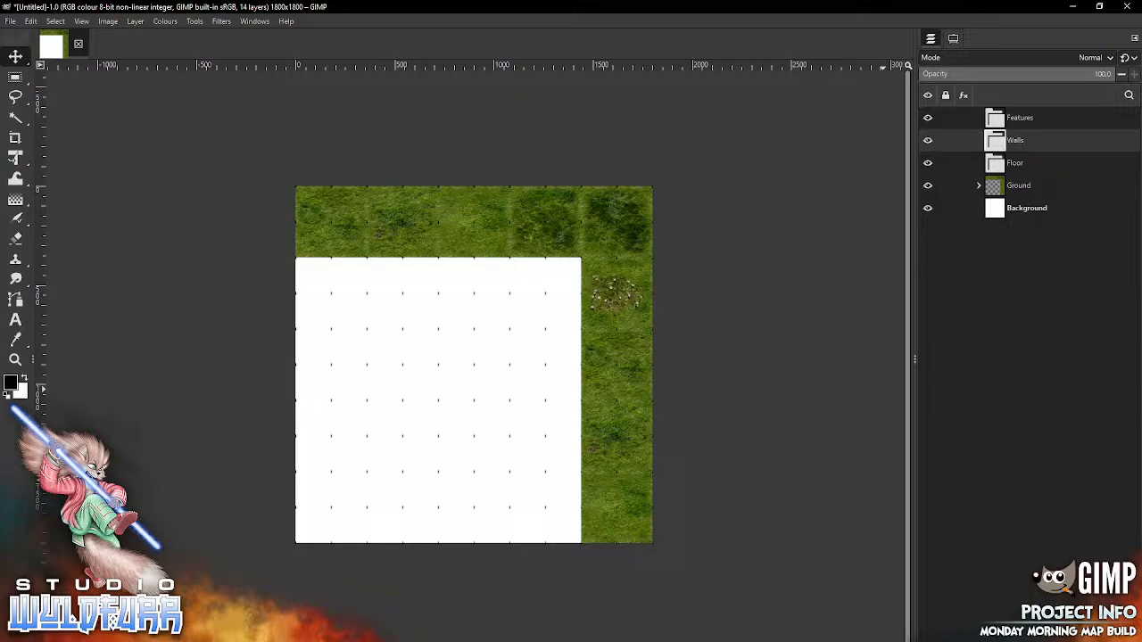
key(alt+Tab)
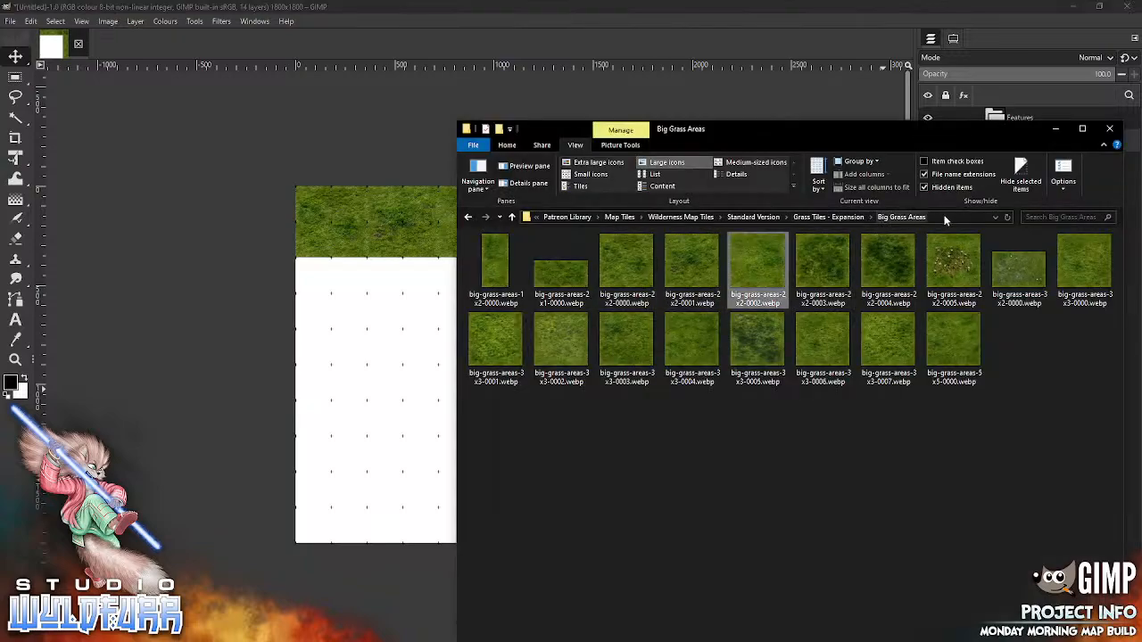
click(828, 217)
key(alt+Tab)
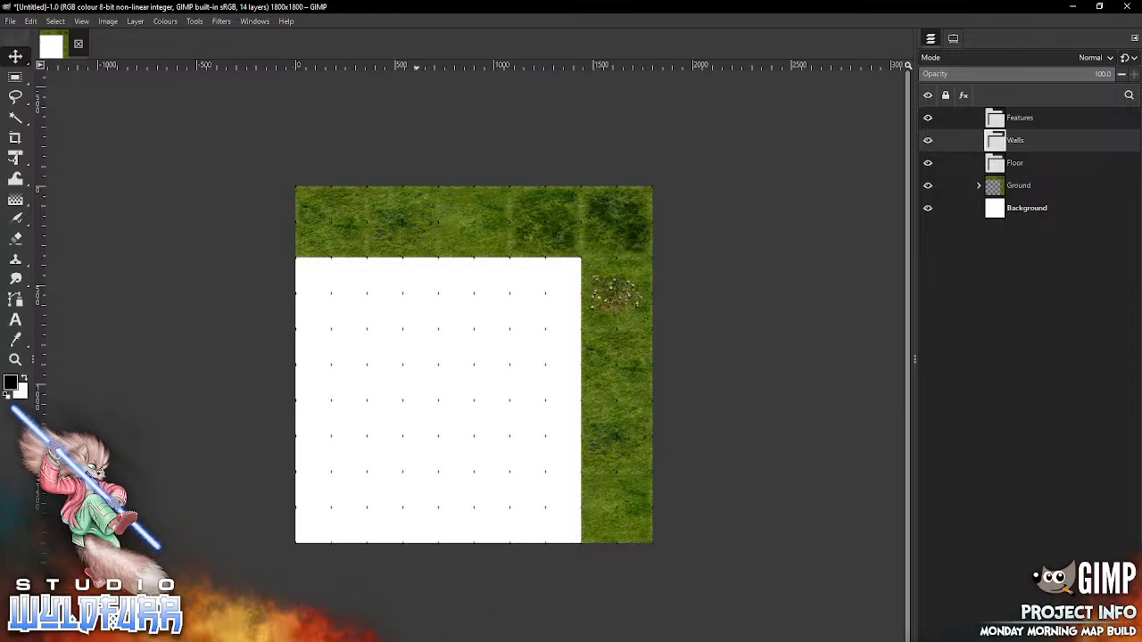
key(alt+Tab)
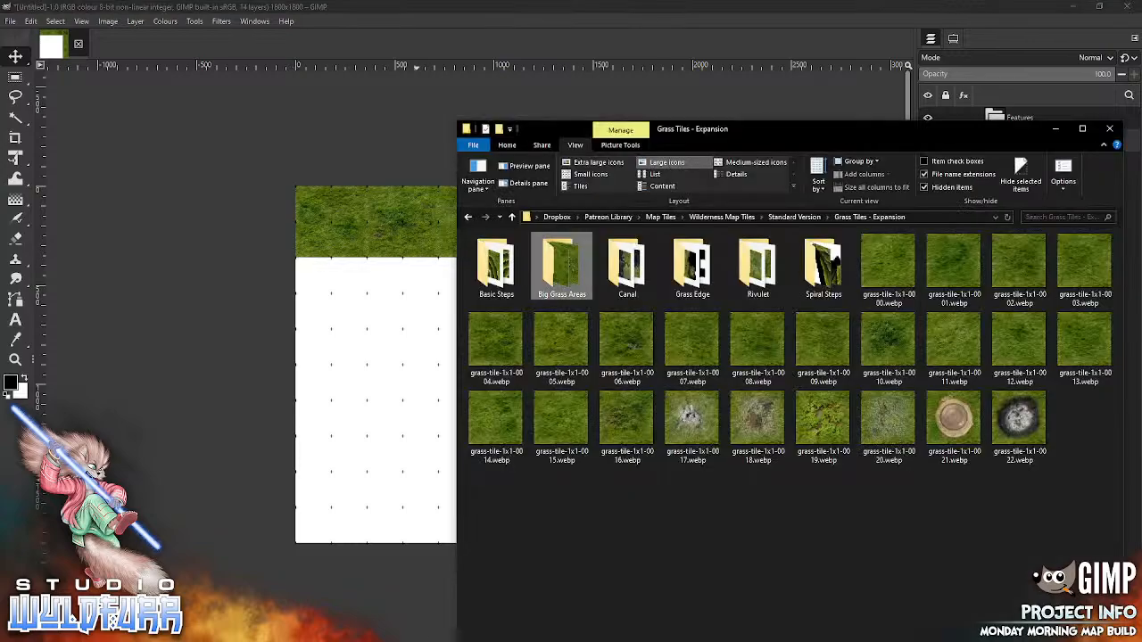
click(793, 216)
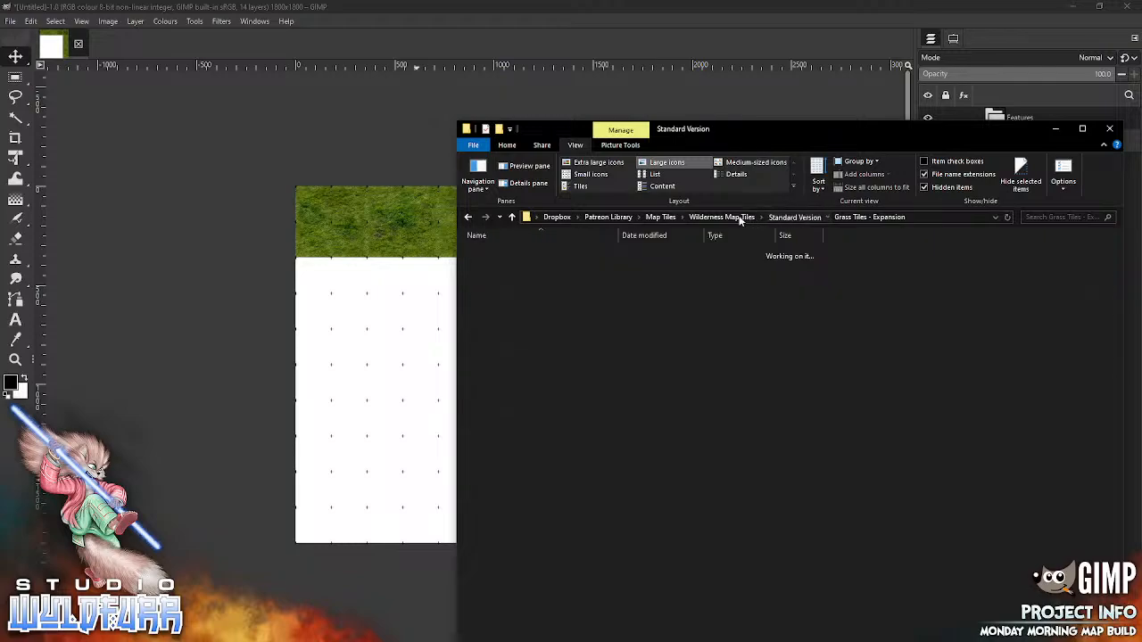
click(660, 217)
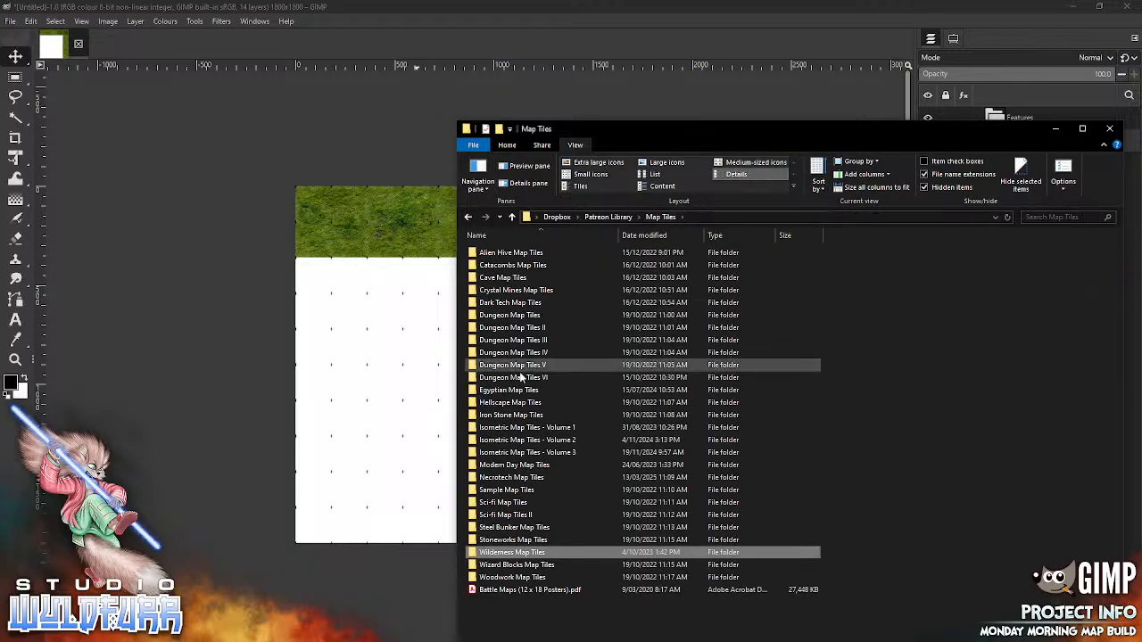
double_click(518, 410)
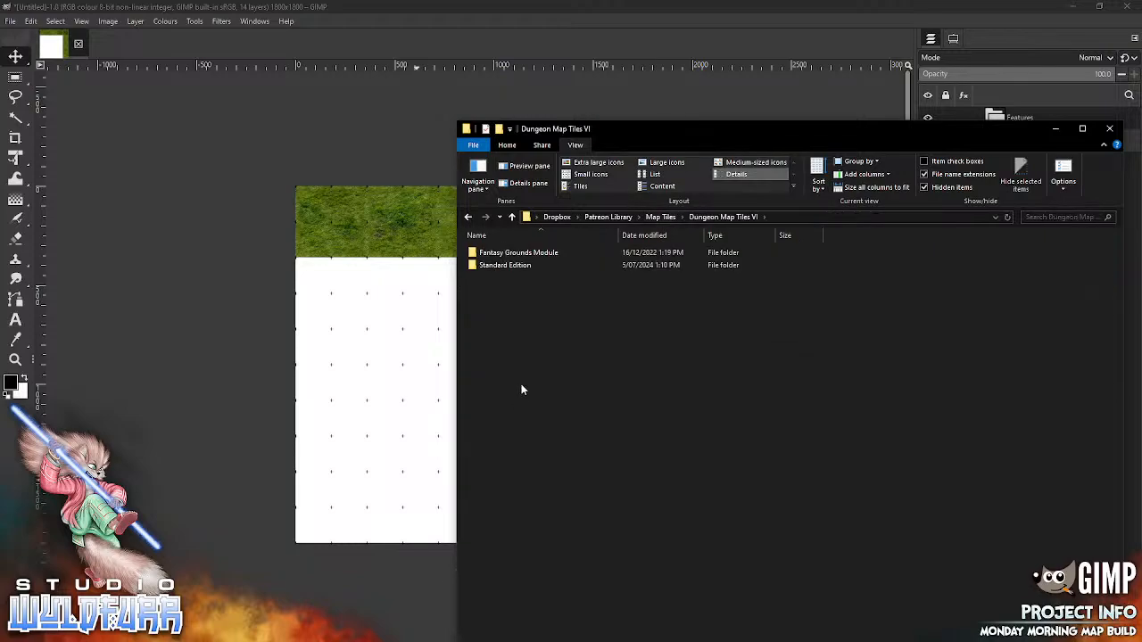
click(514, 264)
key(Return)
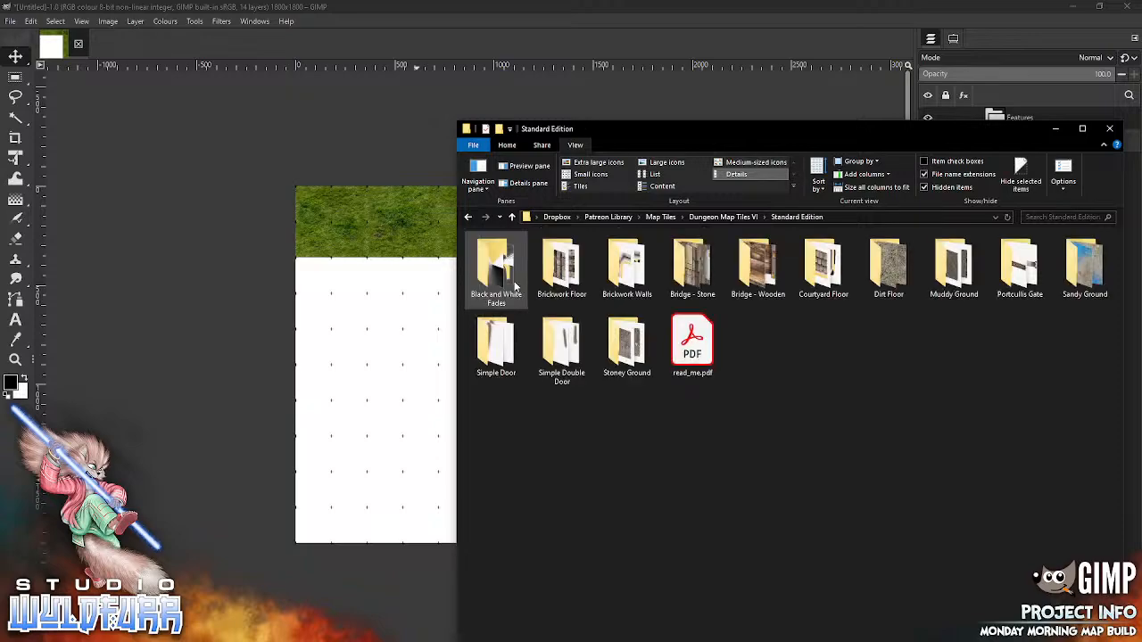
double_click(633, 281)
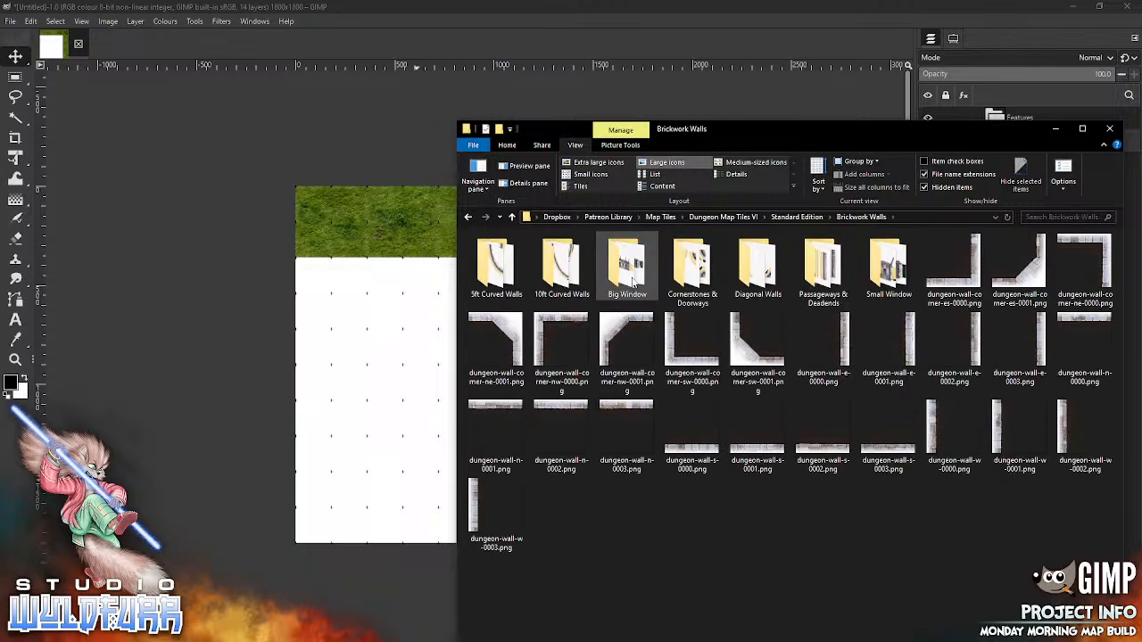
- Add dungeon-wall-s-0000.png to Walls and, moving only selected layers, snap it to the canvas's left edge along the upper grass strip's lower border
drag(696, 450, 346, 398)
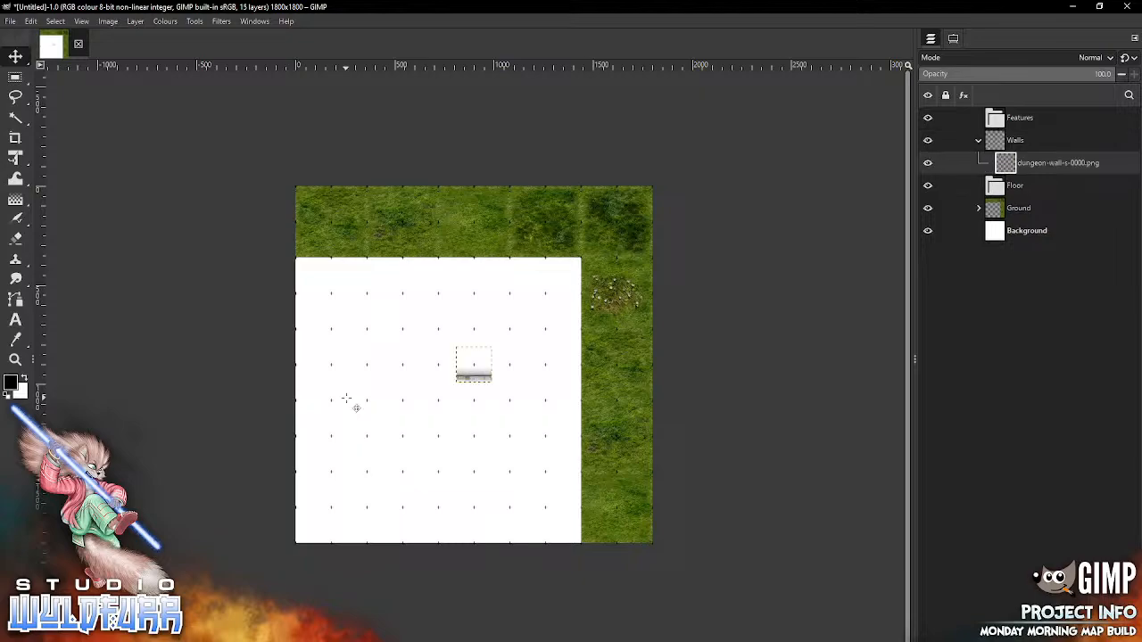
click(952, 38)
click(977, 110)
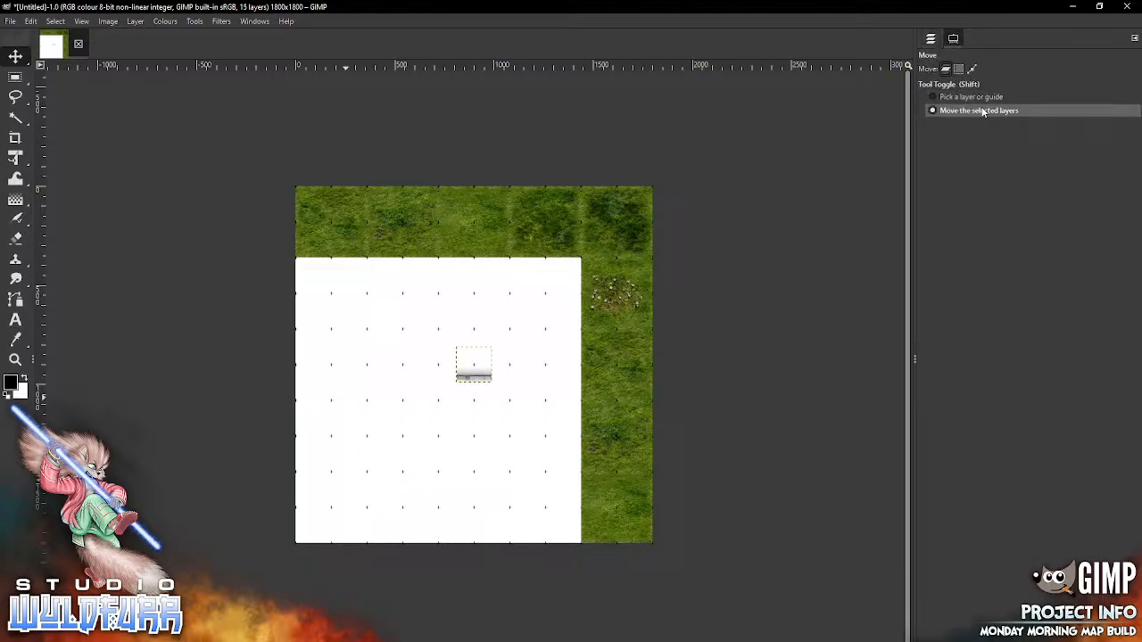
click(930, 39)
drag(493, 386, 333, 260)
- Extend the wall rightward along the grass border with dungeon-wall-s-0001.png and dungeon-wall-s-0002.png
key(alt+Tab)
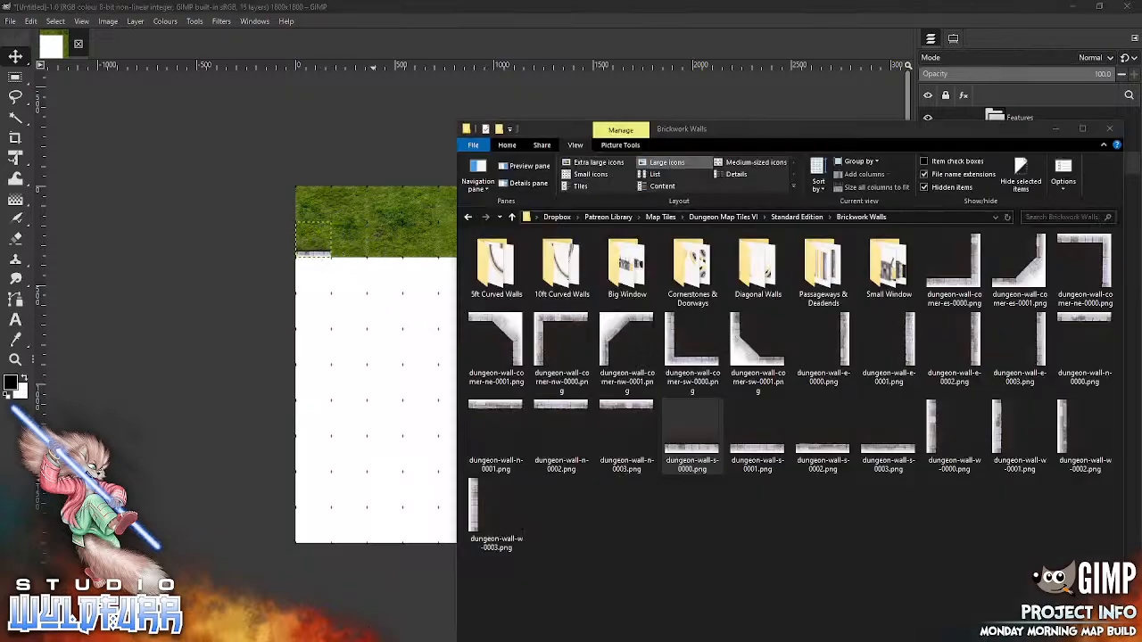
drag(755, 447, 354, 259)
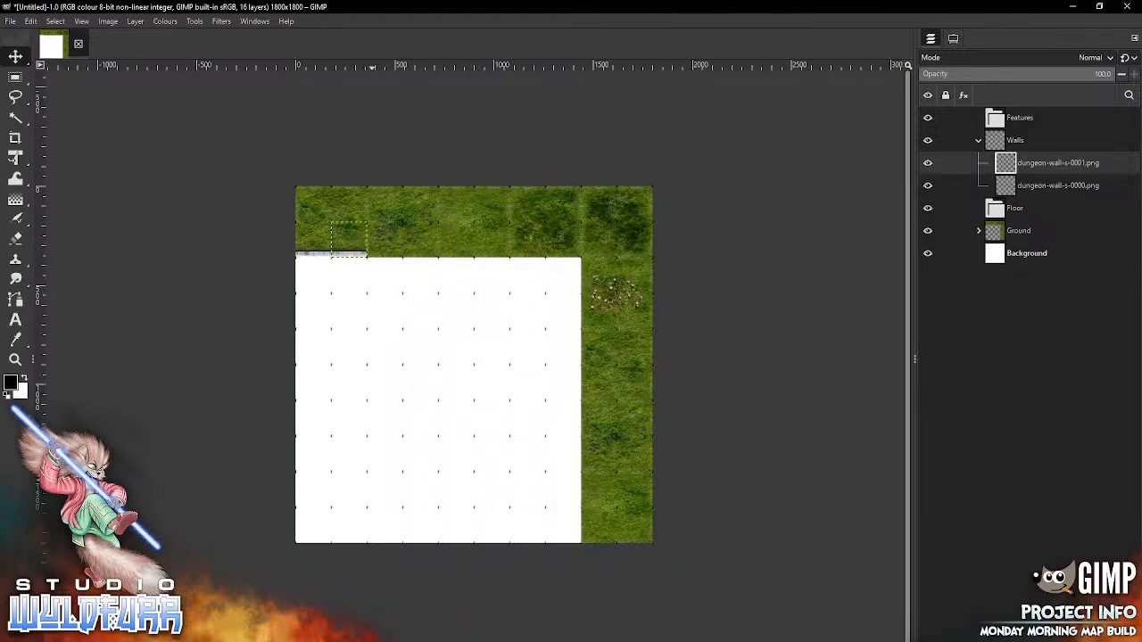
key(alt+Tab)
click(822, 433)
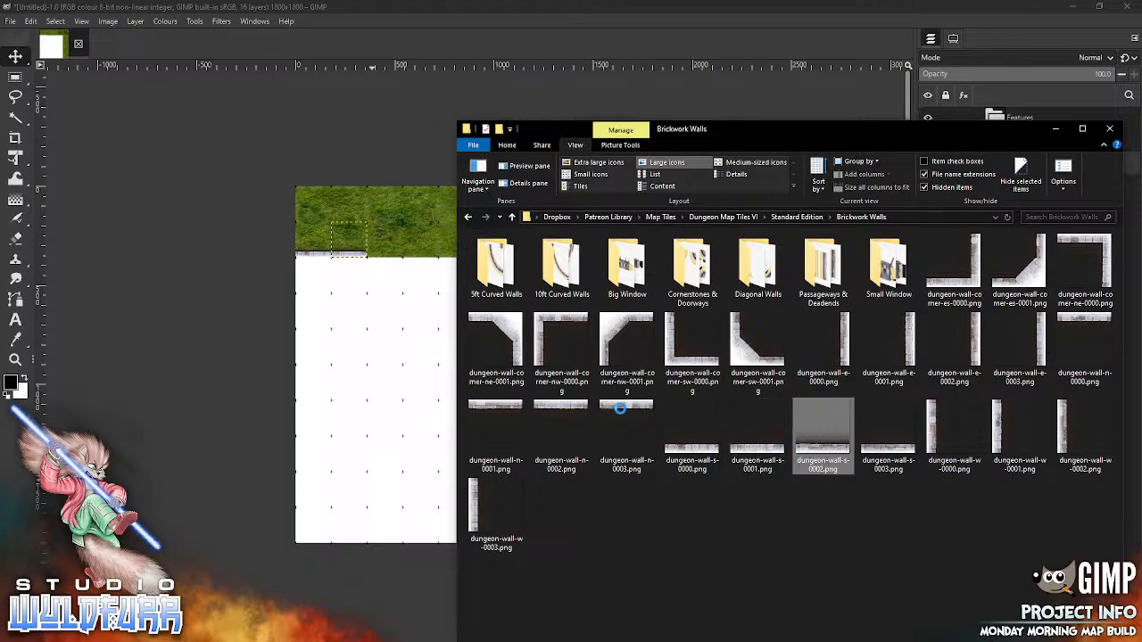
drag(384, 390, 384, 390)
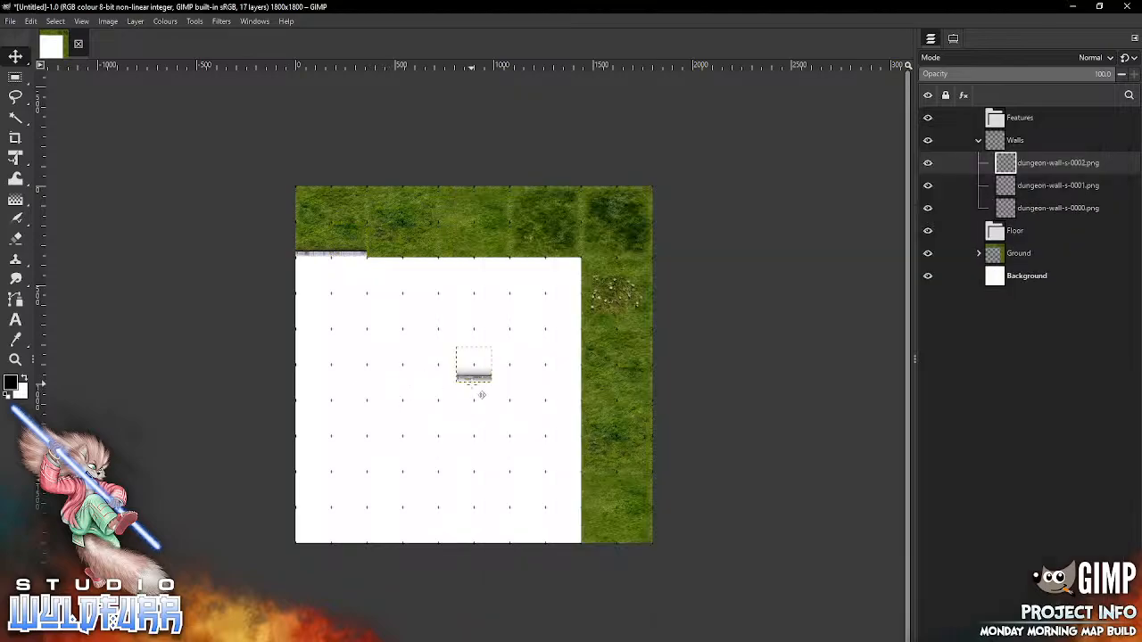
drag(481, 392, 397, 270)
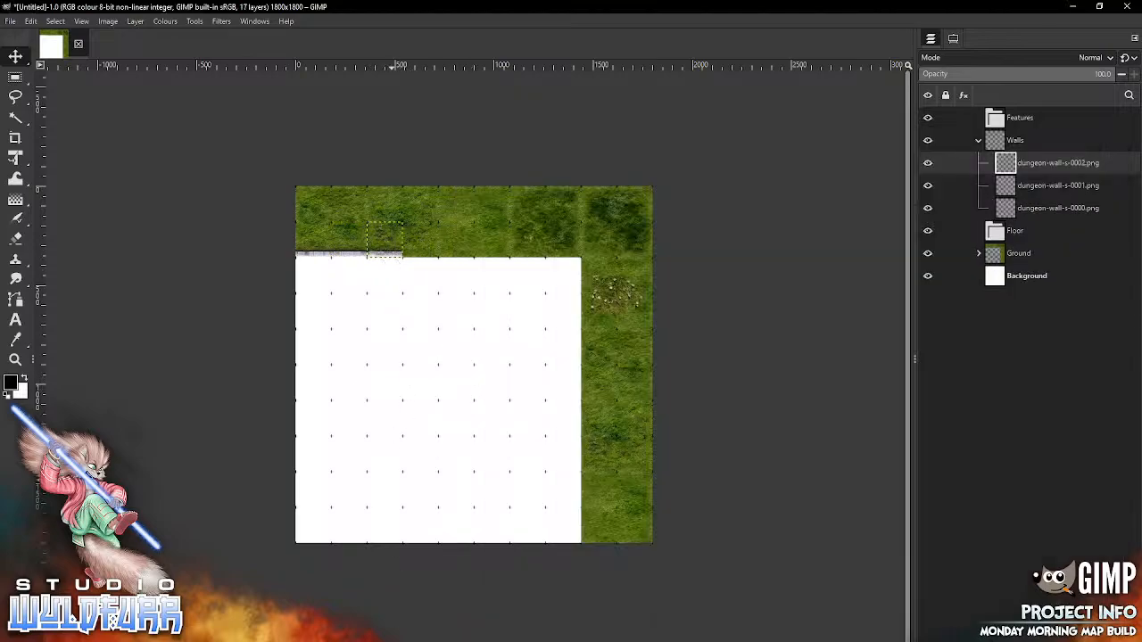
- Continue the wall to the right with dungeon-wall-s-0003.png and a second dungeon-wall-s-0000.png
key(alt+Tab)
drag(880, 449, 446, 435)
drag(482, 388, 429, 264)
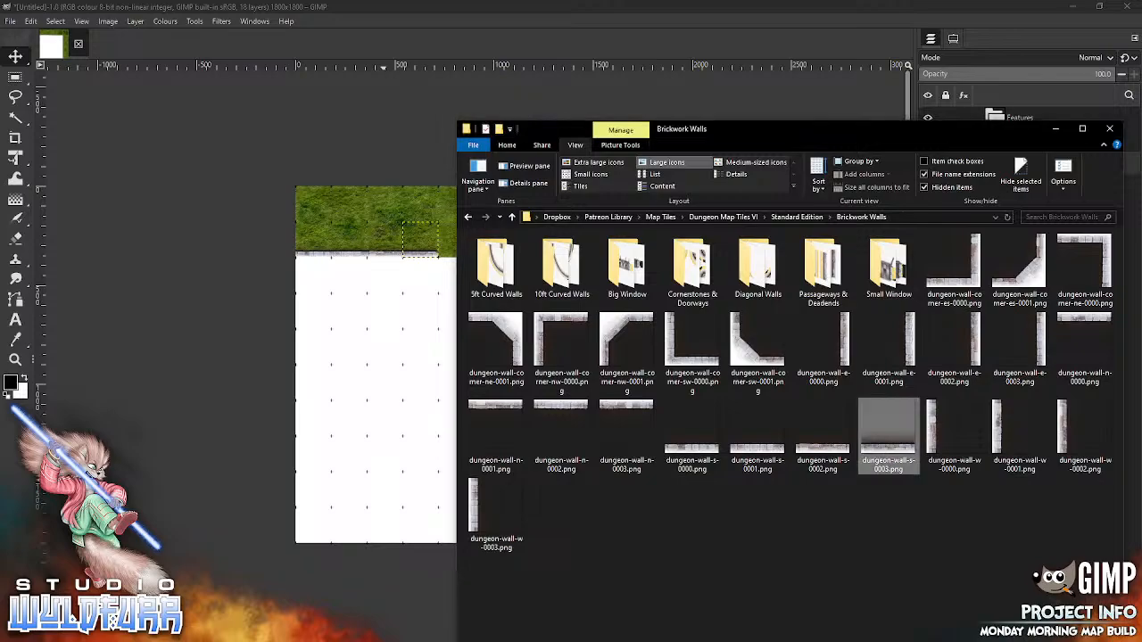
click(689, 453)
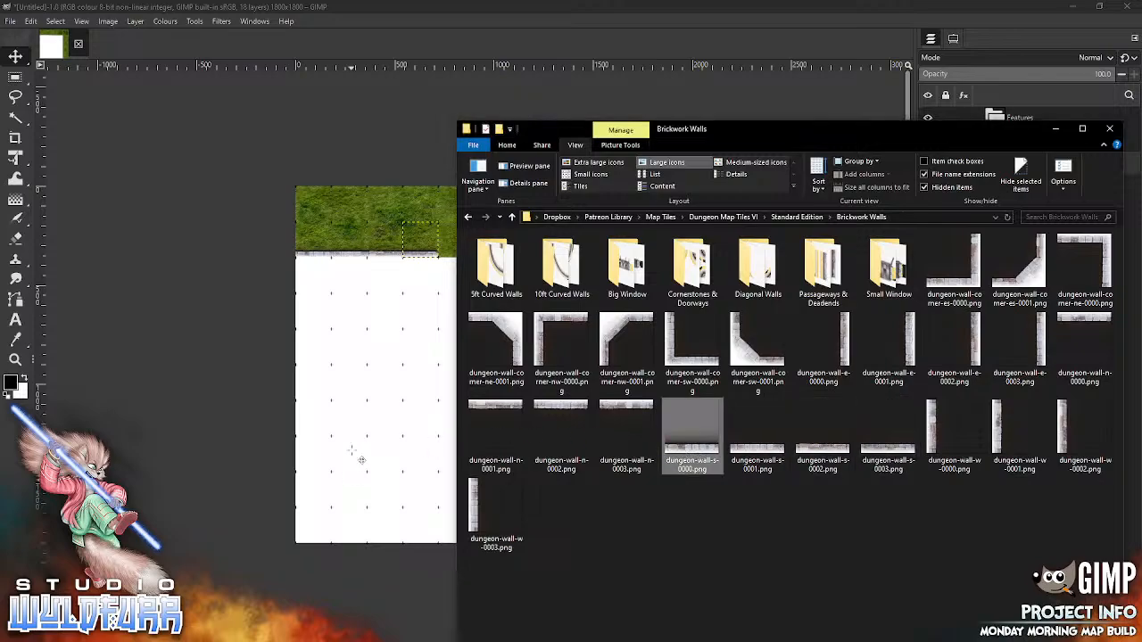
drag(361, 460, 357, 458)
drag(482, 385, 457, 252)
- Add second copies of dungeon-wall-s-0001.png and dungeon-wall-s-0002.png at the right end of the wall row
click(371, 640)
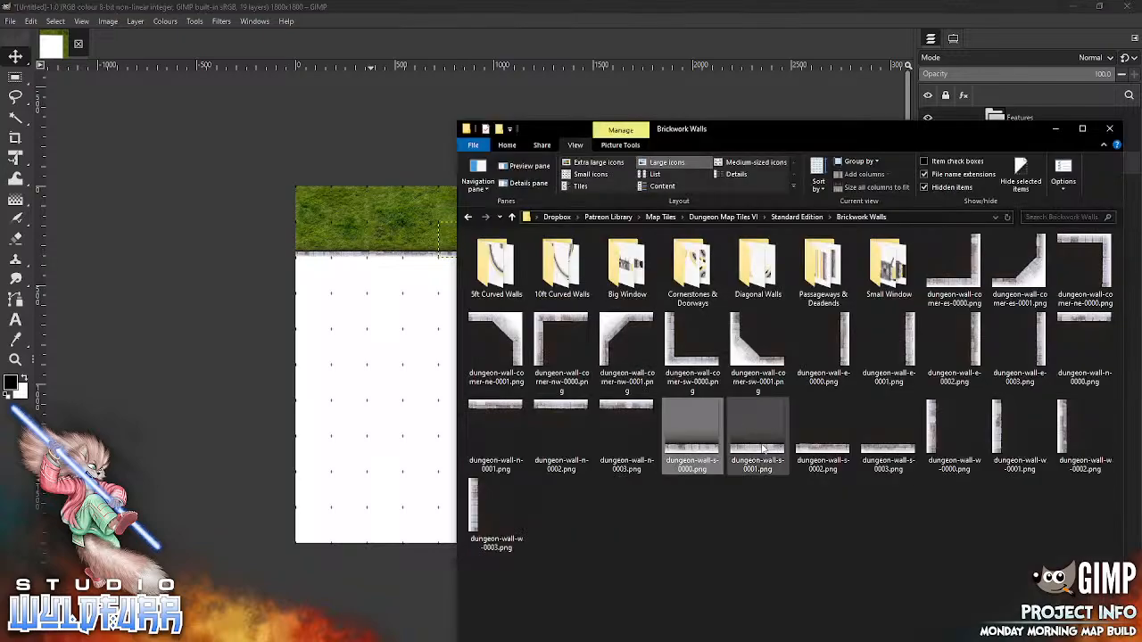
click(760, 444)
drag(381, 361, 383, 360)
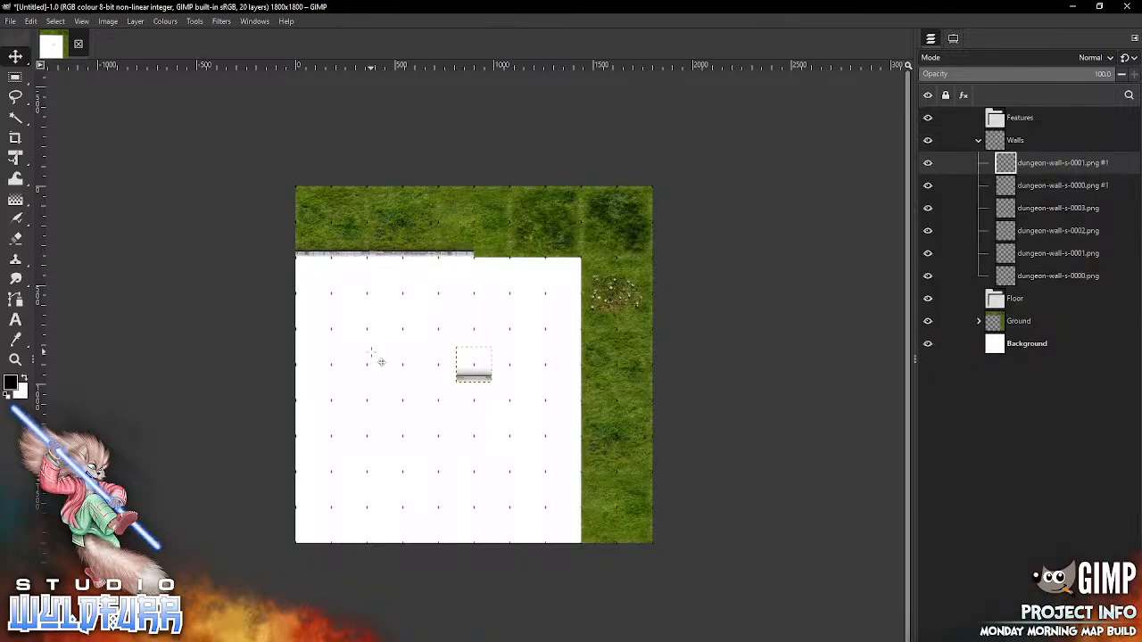
drag(494, 389, 512, 265)
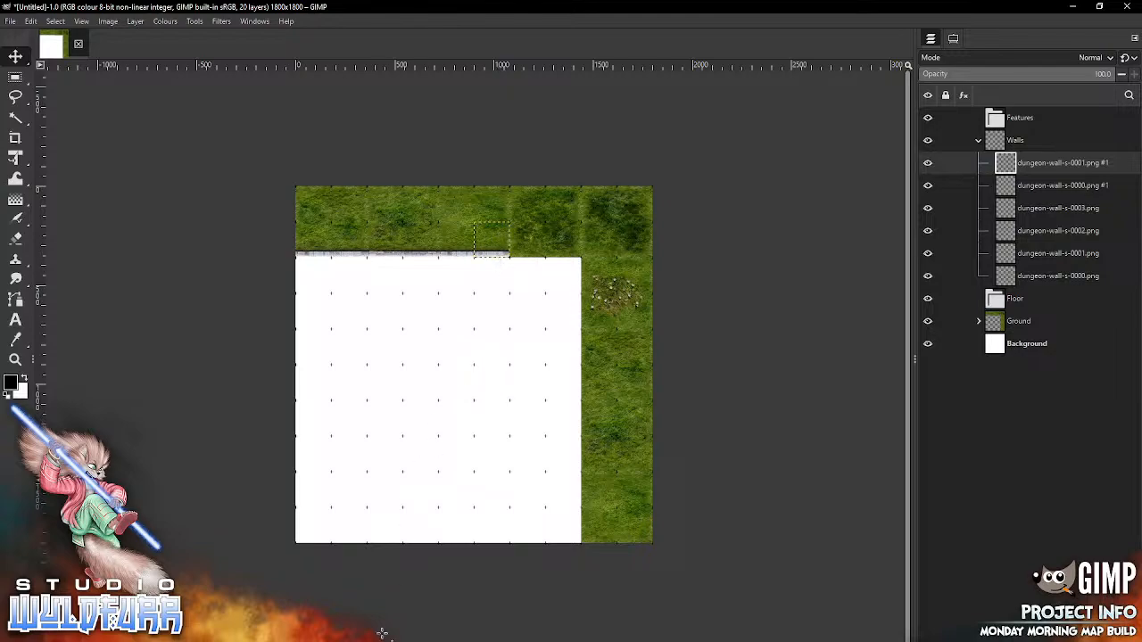
key(alt+Tab)
drag(840, 445, 364, 474)
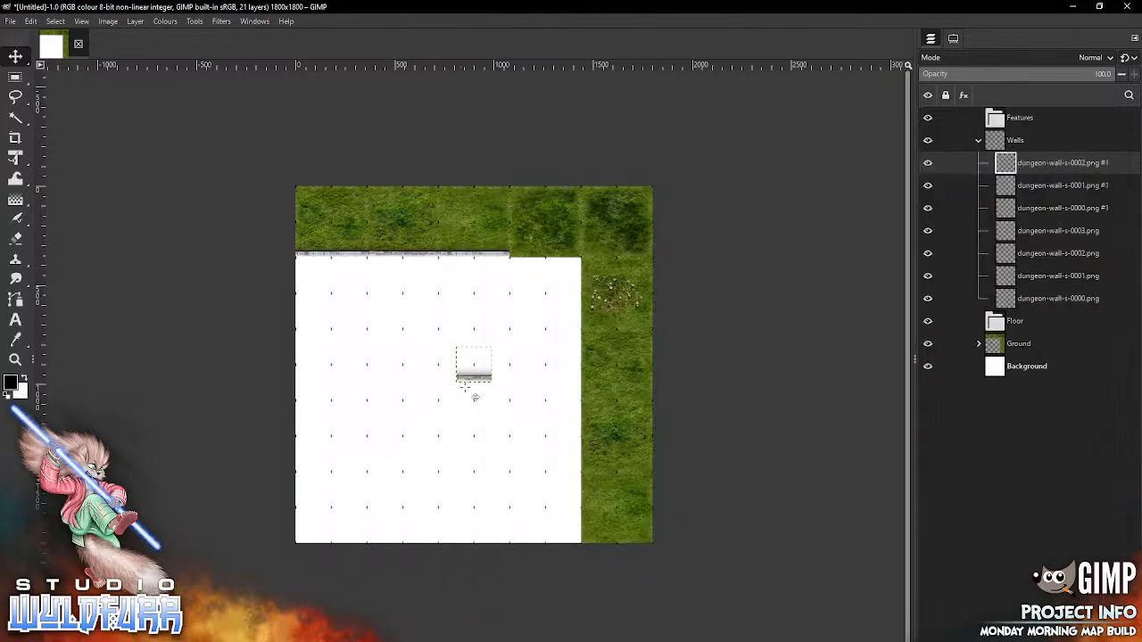
drag(483, 389, 538, 265)
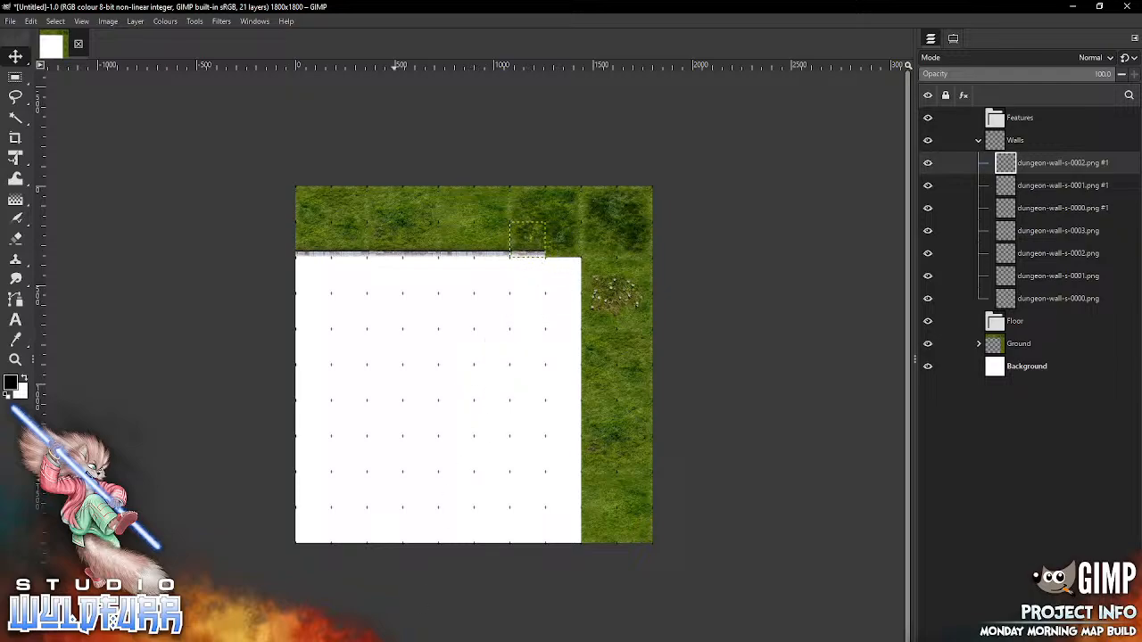
- Complete the wall row along the grass border by snapping a second dungeon-wall-s-0003.png onto its right end
key(alt+Tab)
click(873, 452)
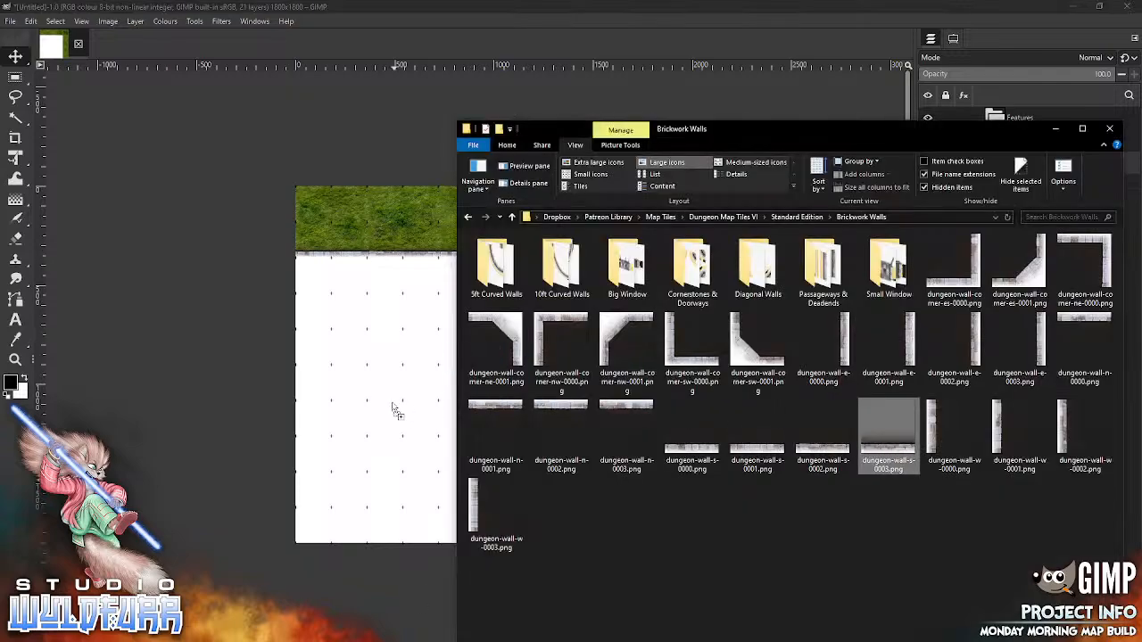
drag(366, 399, 369, 400)
drag(473, 374, 573, 257)
- Add dungeon-wall-w-0000.png and snap it to the inner border of the right grass strip, just below the horizontal wall's end
click(411, 641)
click(934, 426)
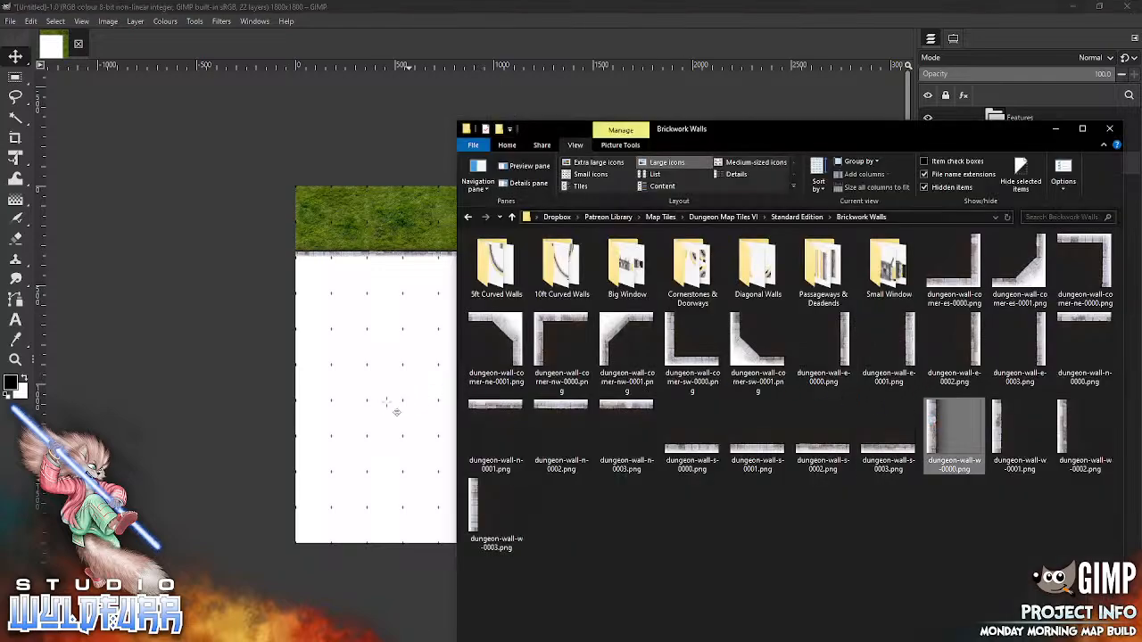
drag(387, 402, 388, 403)
drag(476, 368, 590, 280)
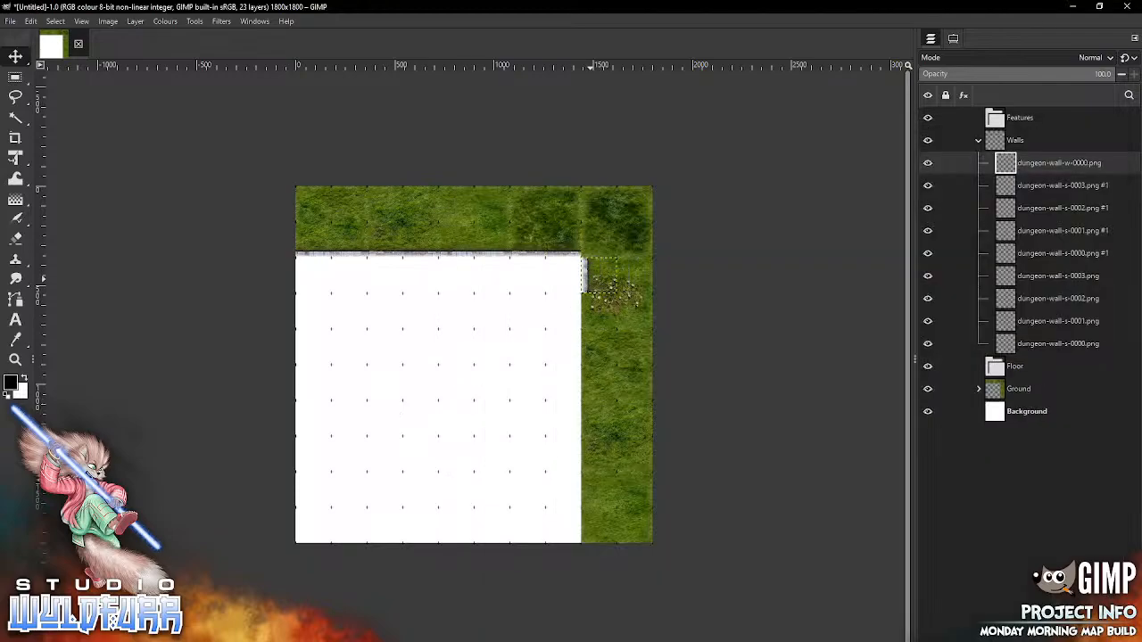
- Extend the vertical wall down the right grass strip's inner border with dungeon-wall-w-0001.png and dungeon-wall-w-0002.png
key(alt+Tab)
click(1020, 428)
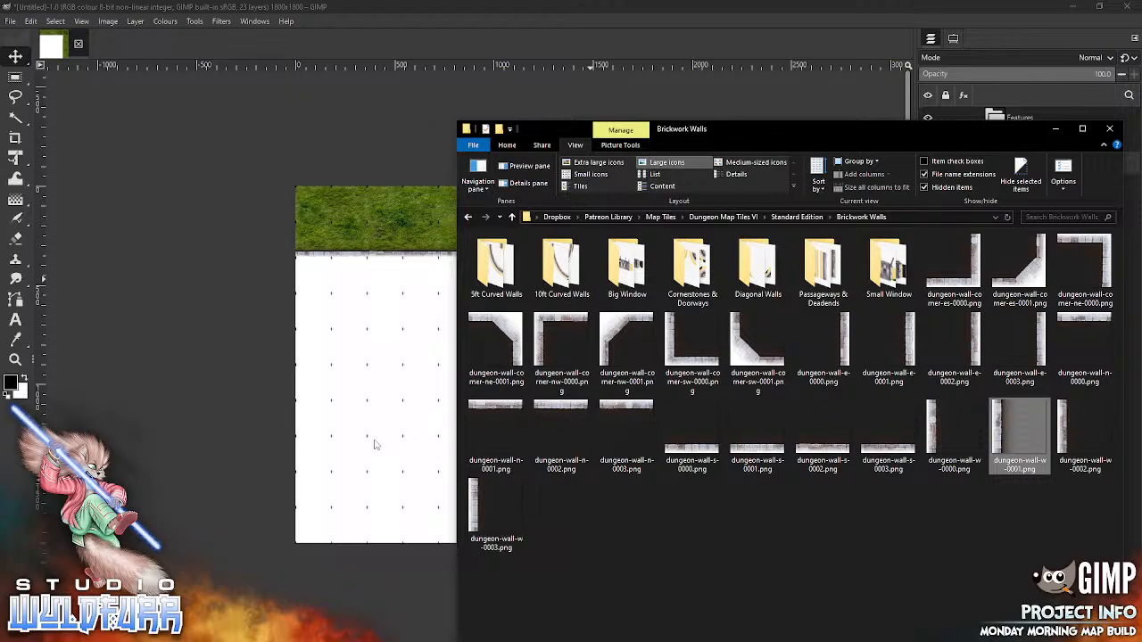
drag(386, 449, 386, 449)
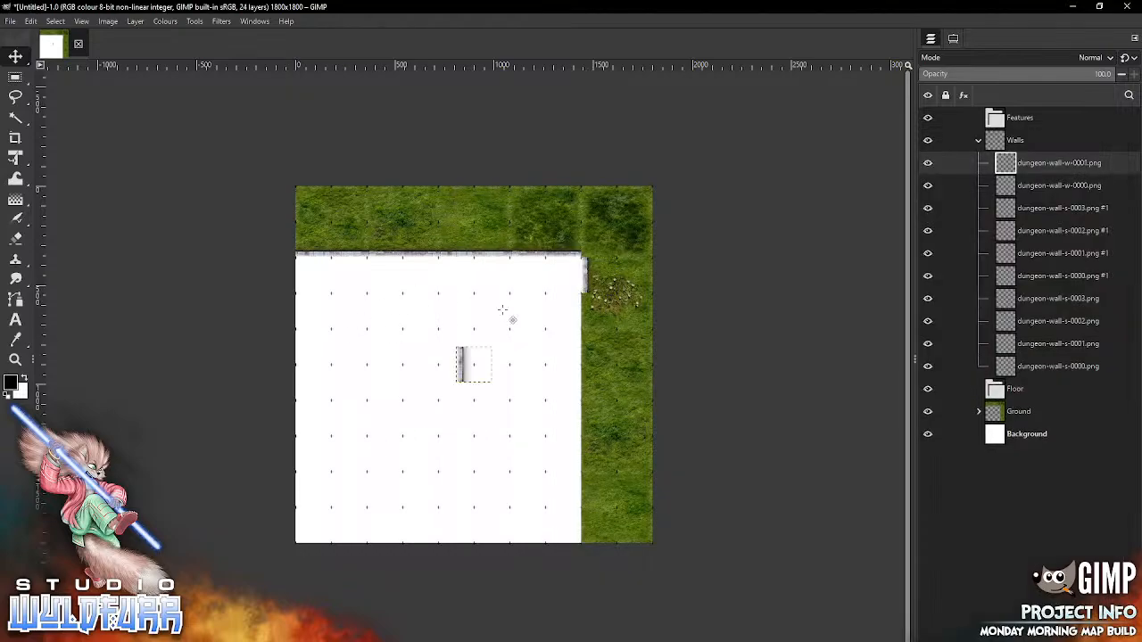
drag(468, 377, 593, 322)
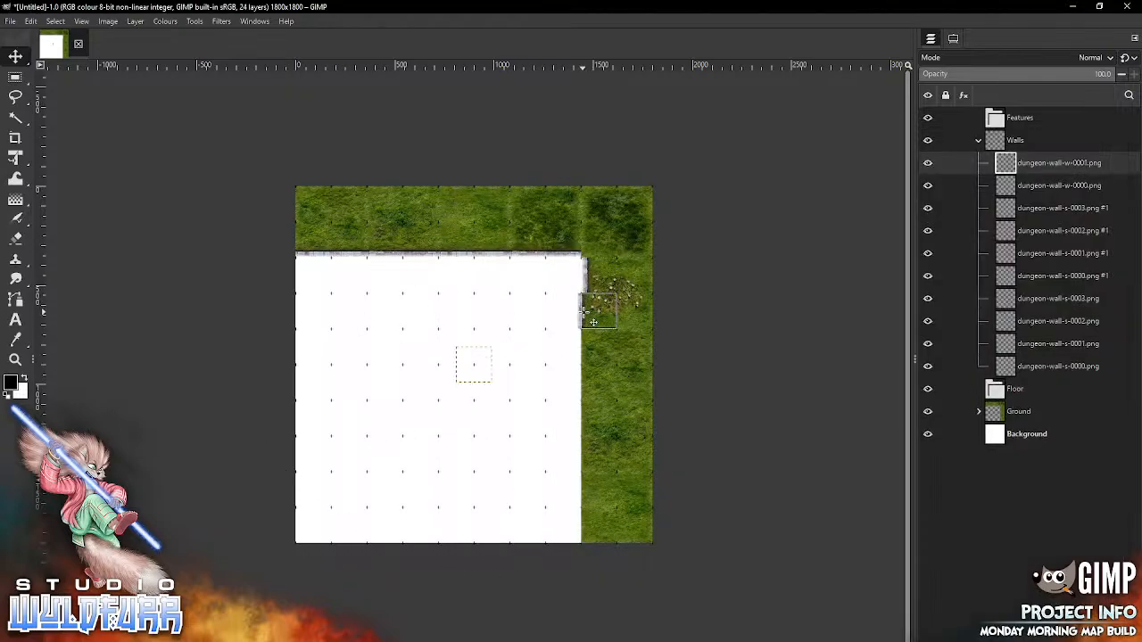
key(alt+Tab)
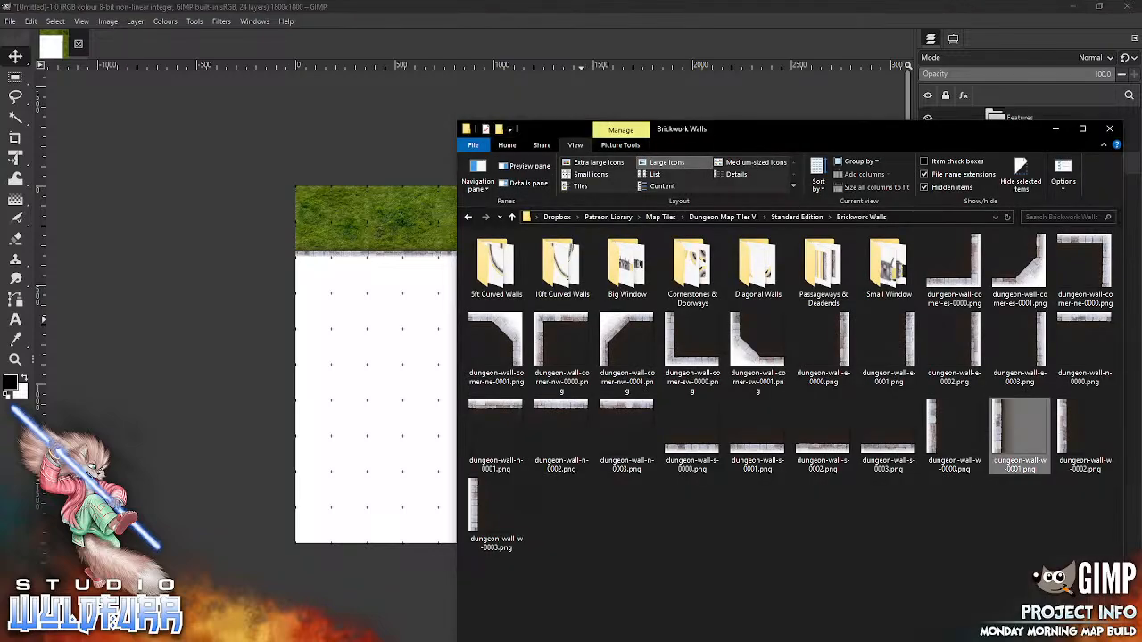
drag(1064, 428, 366, 473)
drag(469, 375, 592, 357)
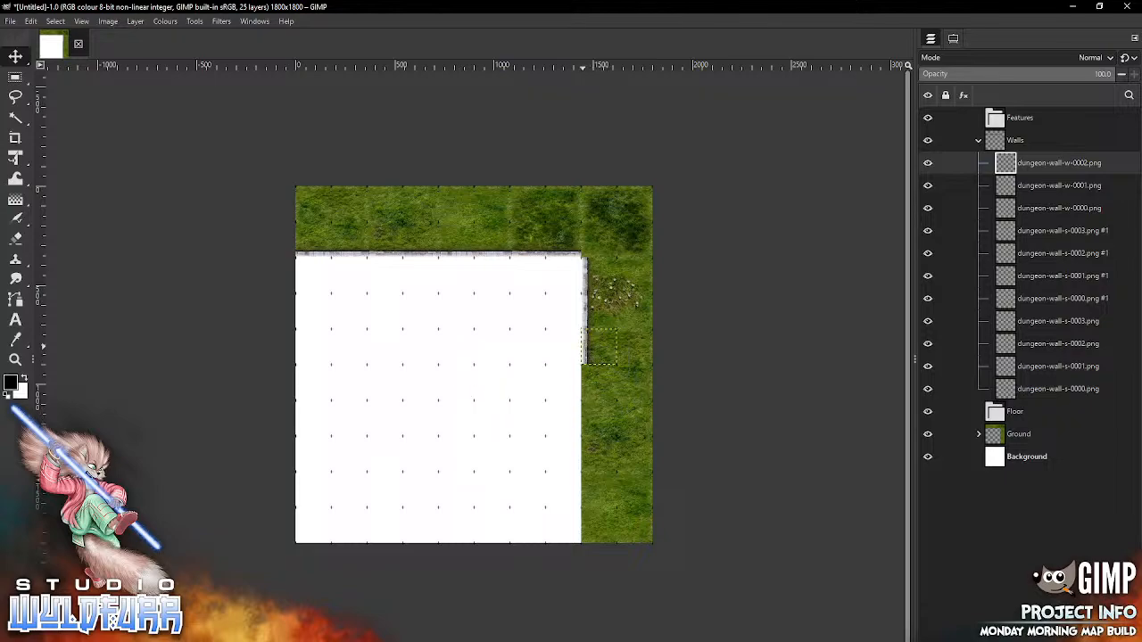
- Continue the vertical wall downward with dungeon-wall-w-0003.png and a second dungeon-wall-w-0000.png
key(alt+Tab)
drag(496, 514, 377, 486)
drag(473, 376, 593, 395)
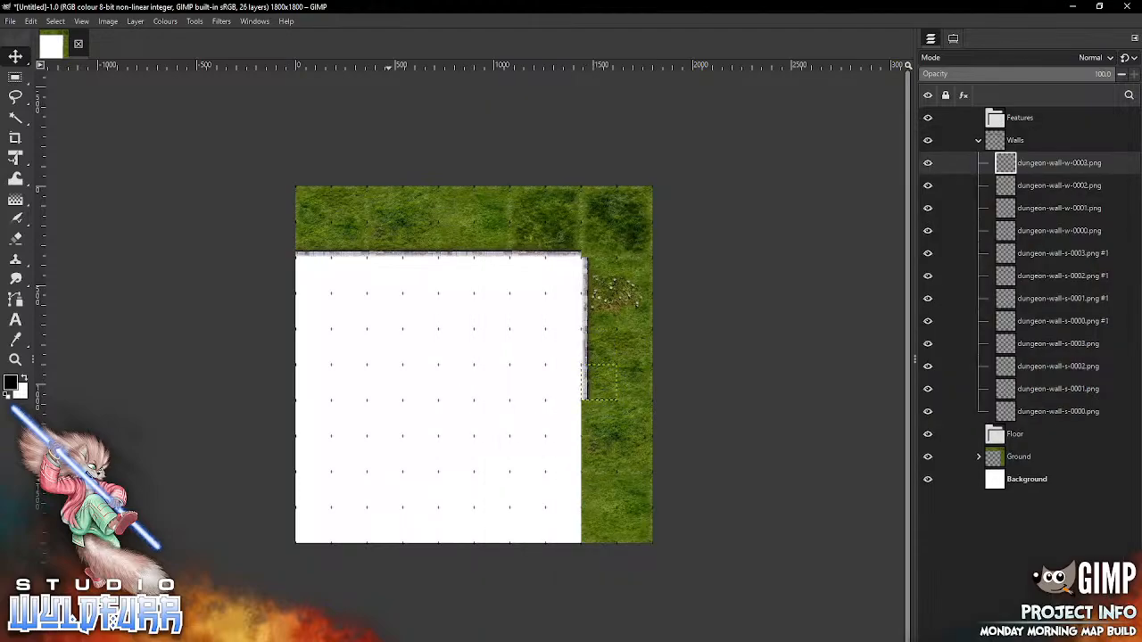
key(alt+Tab)
drag(934, 428, 386, 450)
drag(491, 390, 570, 437)
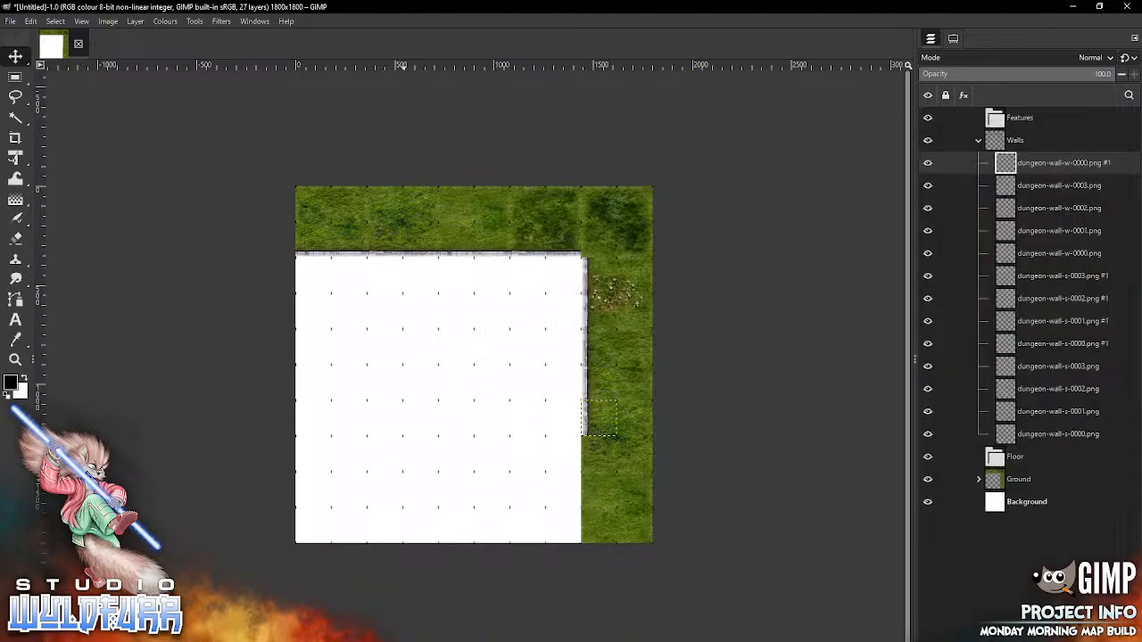
- Finish the vertical wall down to the canvas's lower edge with second copies of dungeon-wall-w-0001.png, dungeon-wall-w-0002.png and dungeon-wall-w-0003.png
key(alt+Tab)
drag(998, 426, 389, 503)
drag(473, 374, 595, 467)
key(alt+Tab)
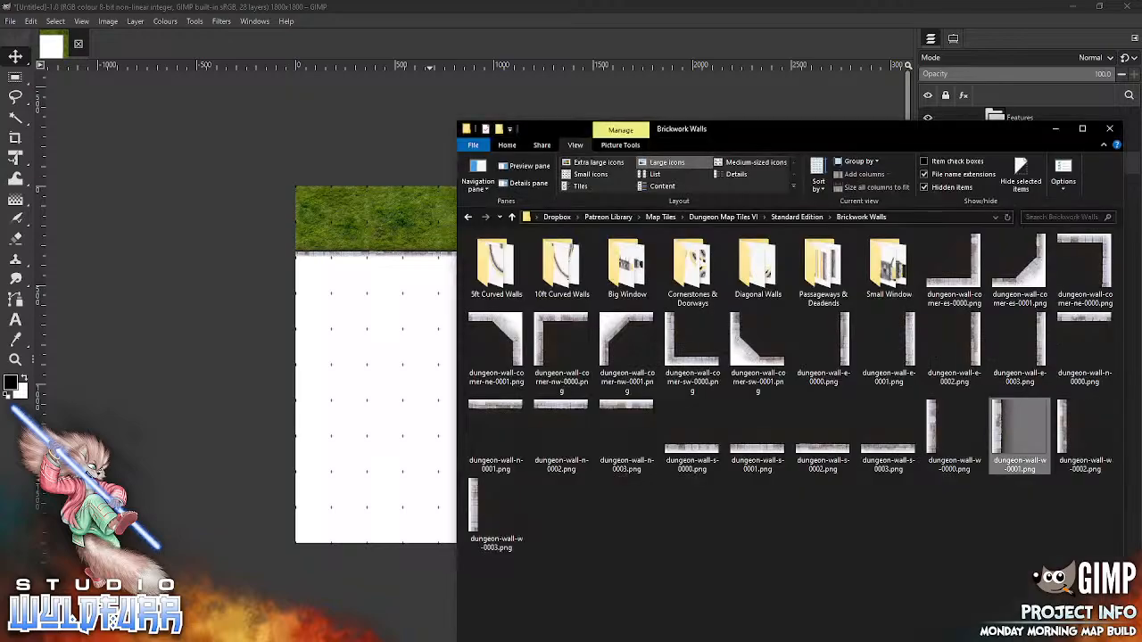
drag(1067, 432, 409, 433)
drag(470, 376, 594, 504)
key(alt+Tab)
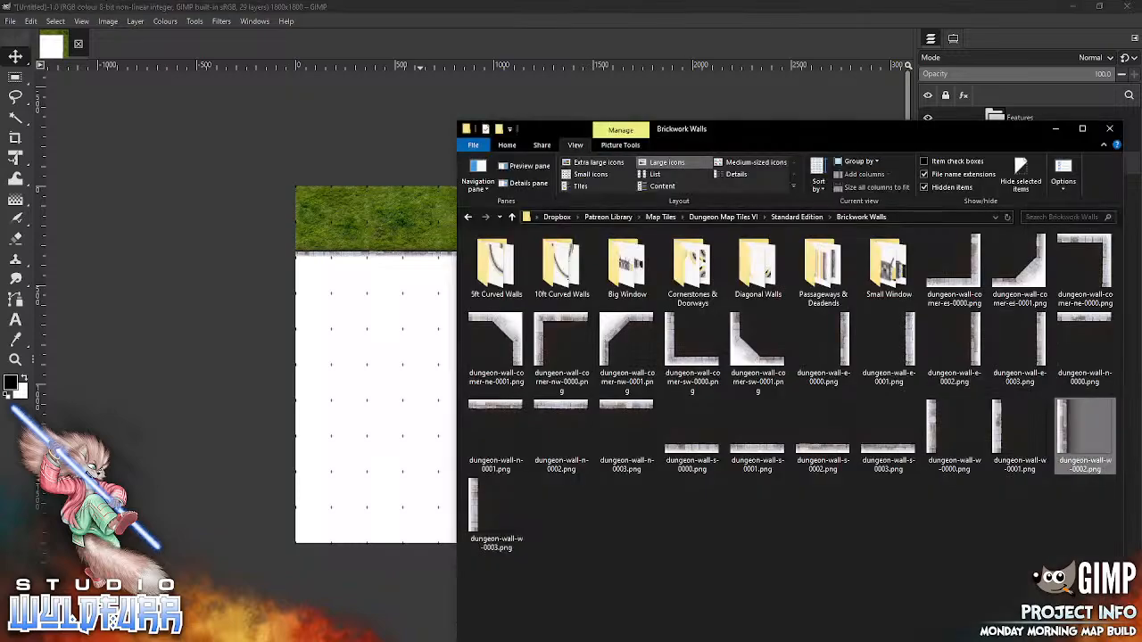
drag(496, 513, 409, 452)
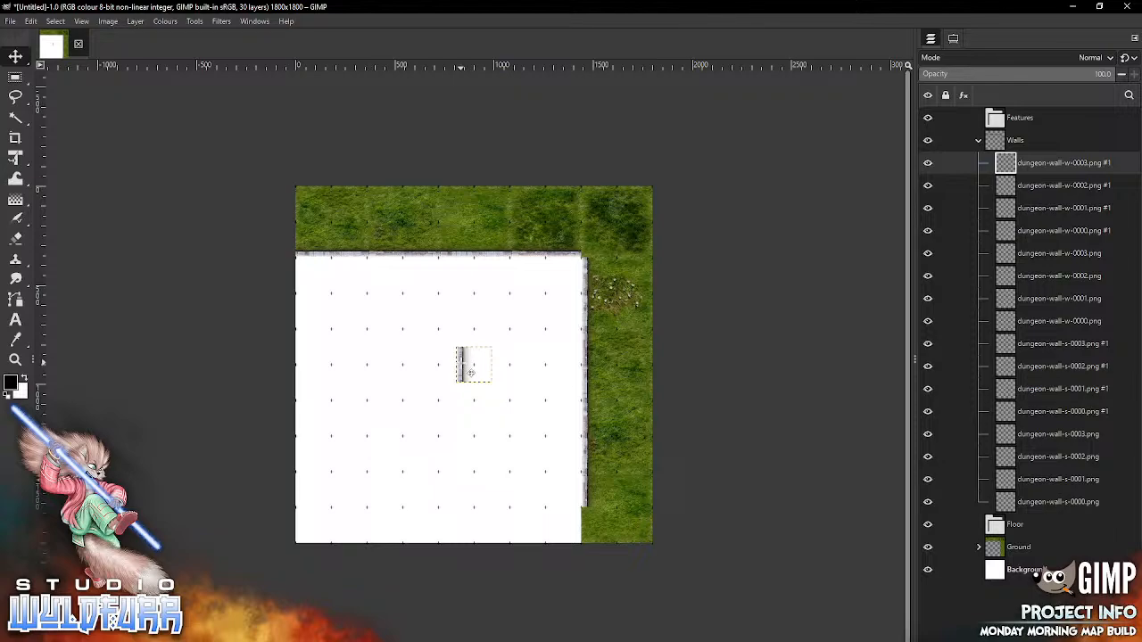
drag(470, 373, 588, 522)
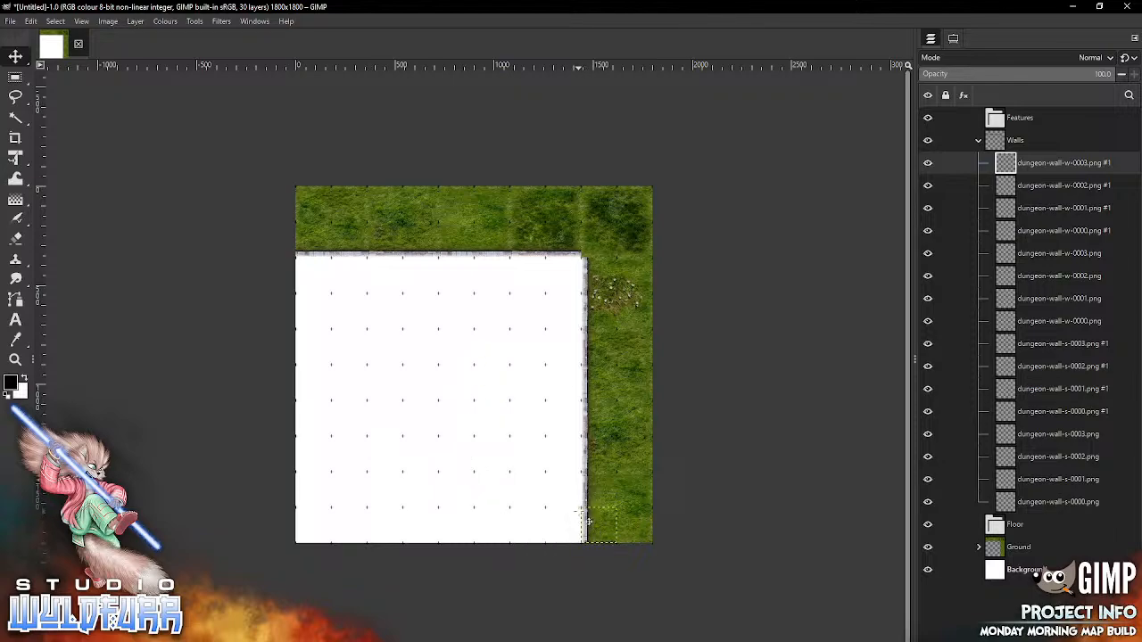
- Place dungeon-wall-corner-es-0001.png in the white room area's lower-right corner cell and dungeon-wall-corner-nw-0001.png in its upper-left corner cell
key(alt+Tab)
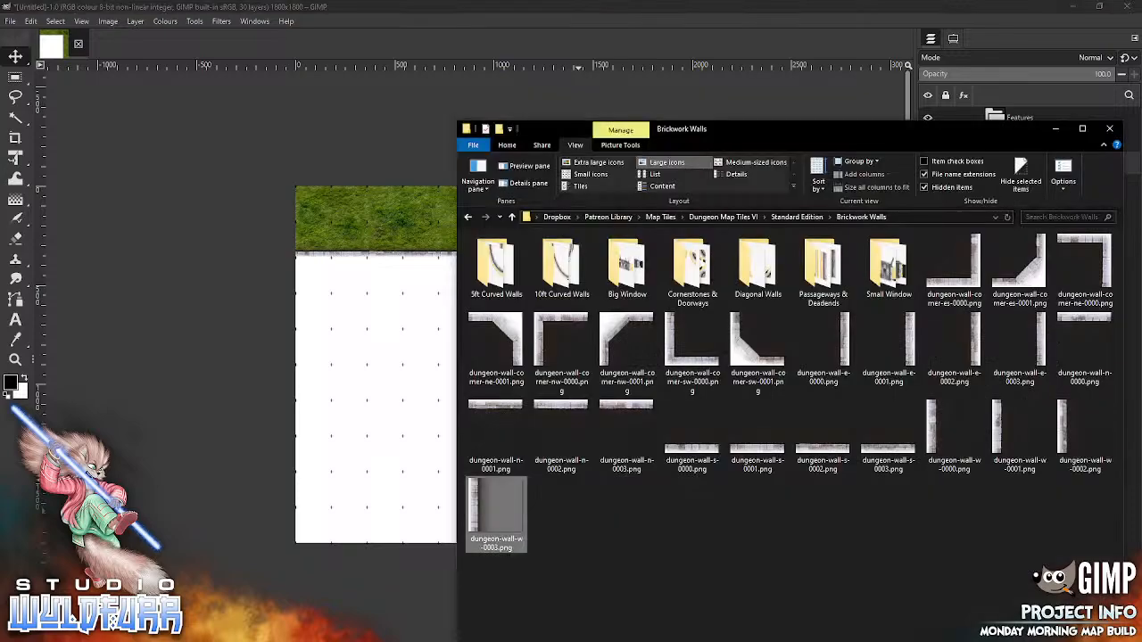
drag(1033, 279, 390, 394)
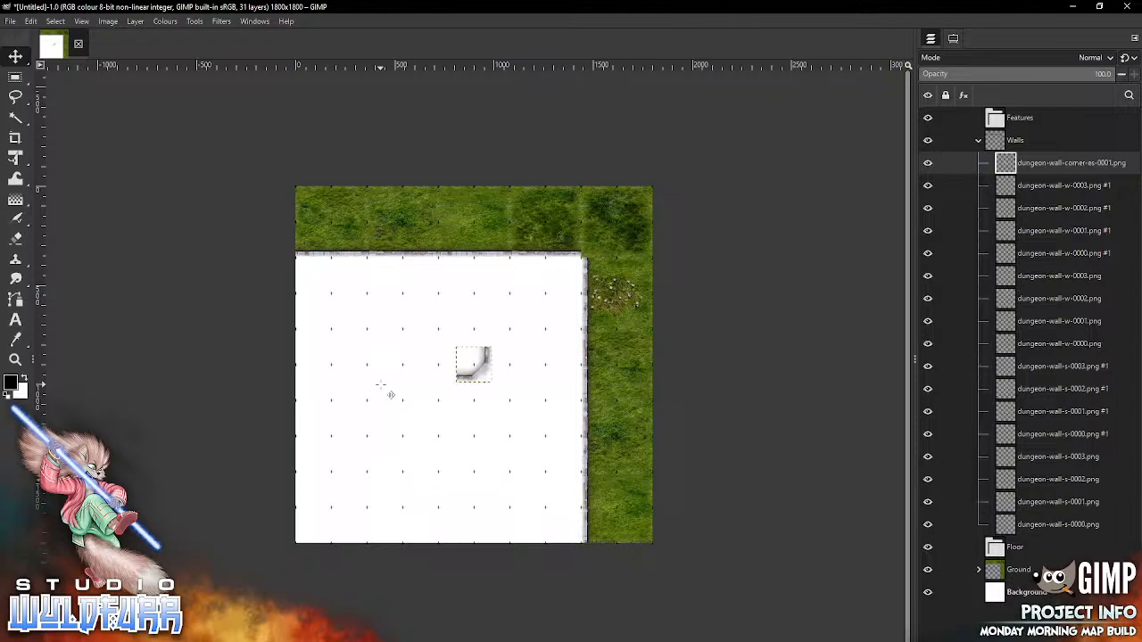
drag(496, 387, 585, 537)
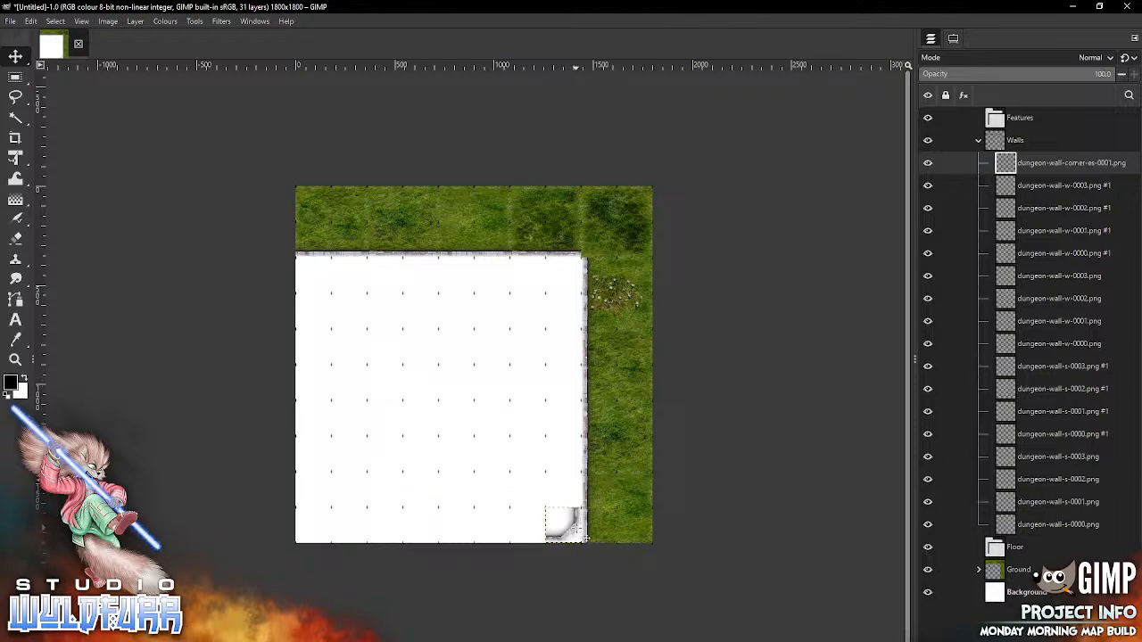
key(alt+Tab)
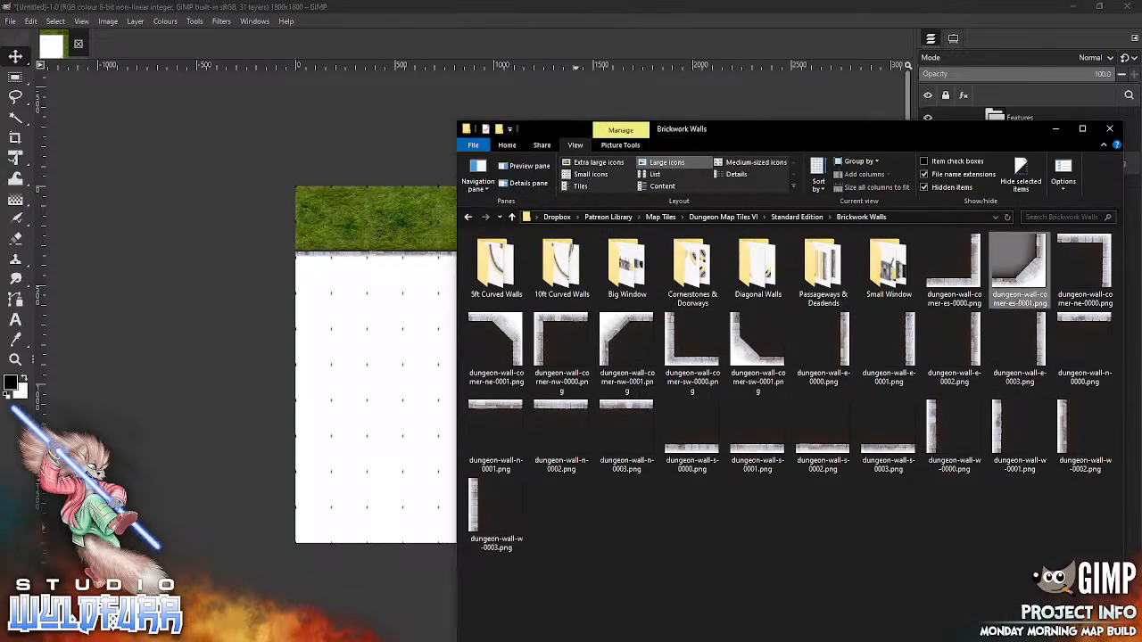
drag(611, 328, 359, 404)
drag(477, 364, 312, 277)
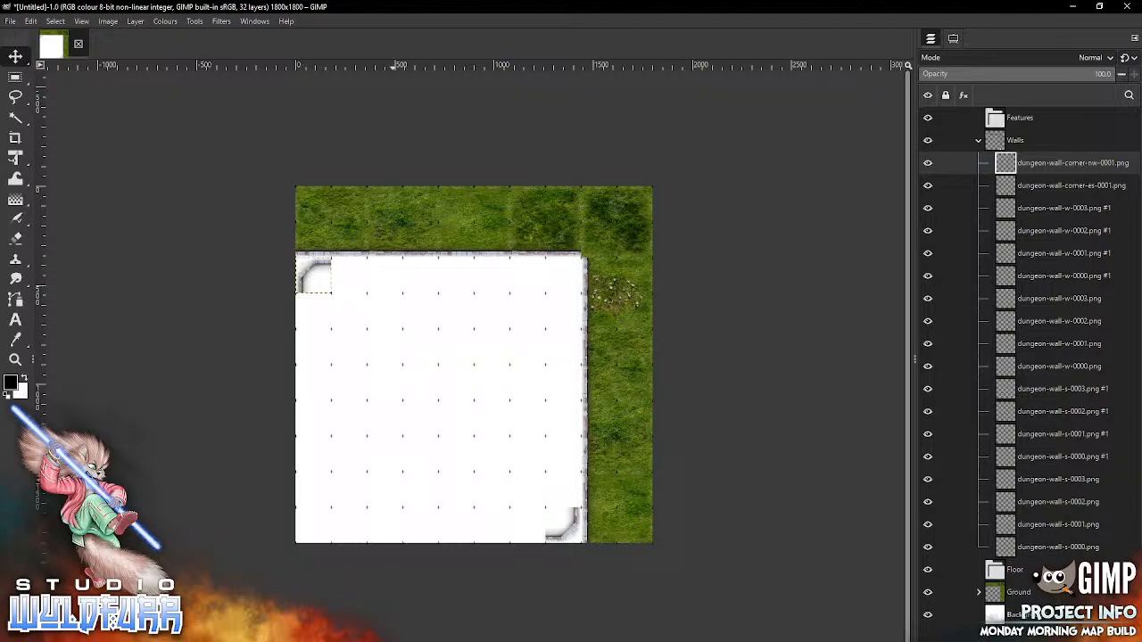
- Add dungeon-wall-corner-ne-0001.png and snap it into the white room area's upper-right corner cell
key(alt+Tab)
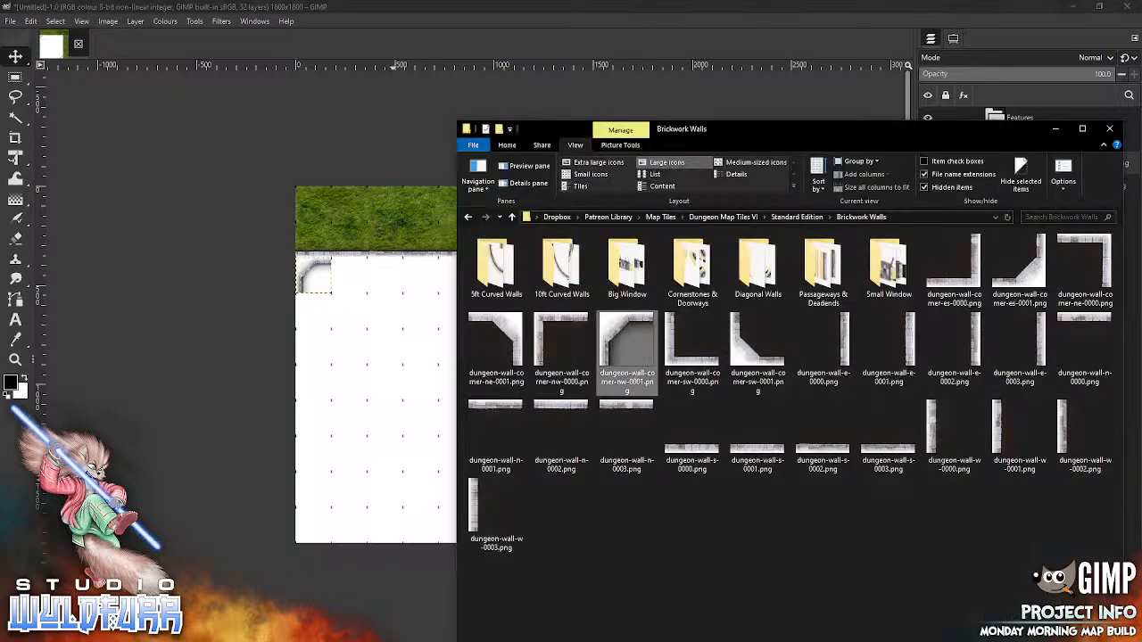
click(476, 344)
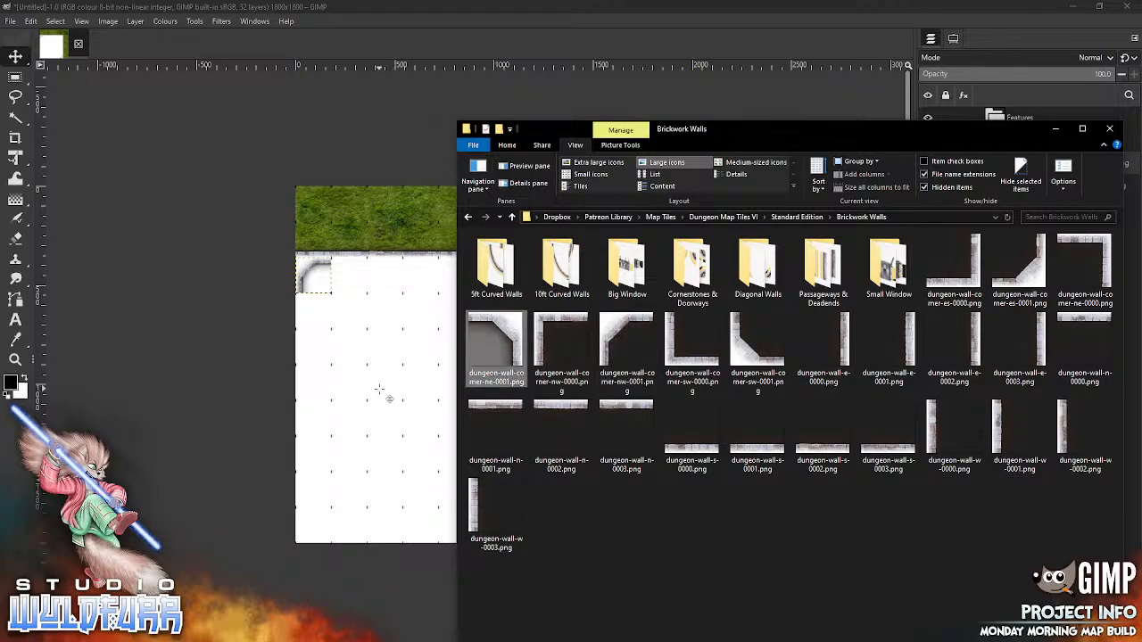
drag(379, 389, 379, 389)
drag(489, 366, 567, 269)
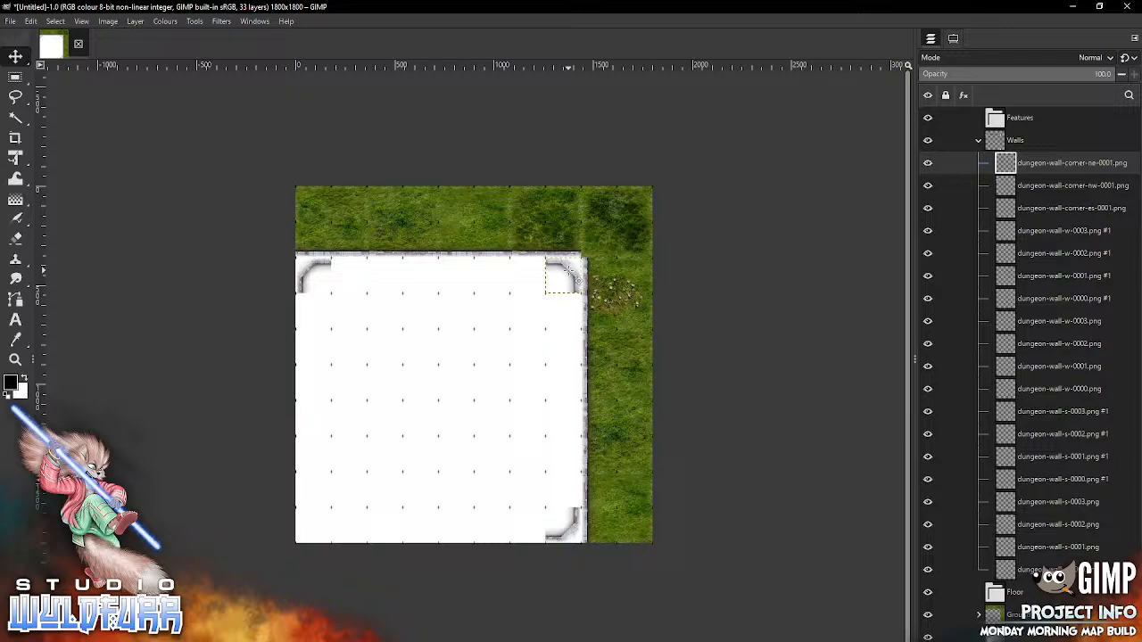
- Add dungeon-cornerstone-sw-0000.png from Cornerstones & Doorways and snap it over the outer corner where the horizontal and vertical walls meet
key(alt+Tab)
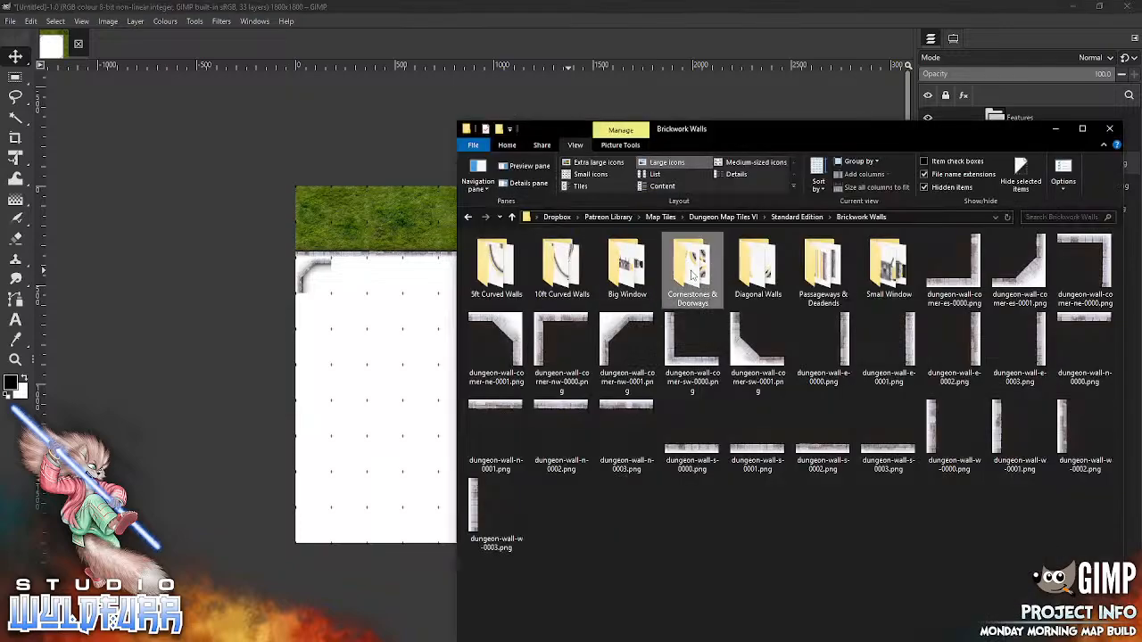
double_click(691, 277)
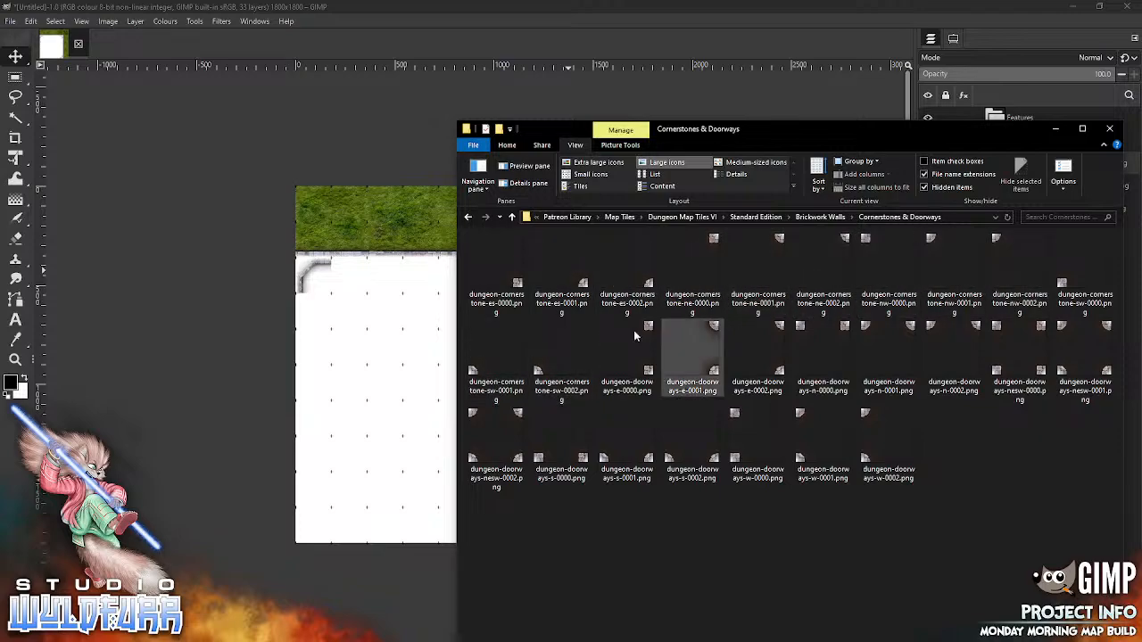
drag(1063, 283, 357, 414)
drag(470, 390, 596, 269)
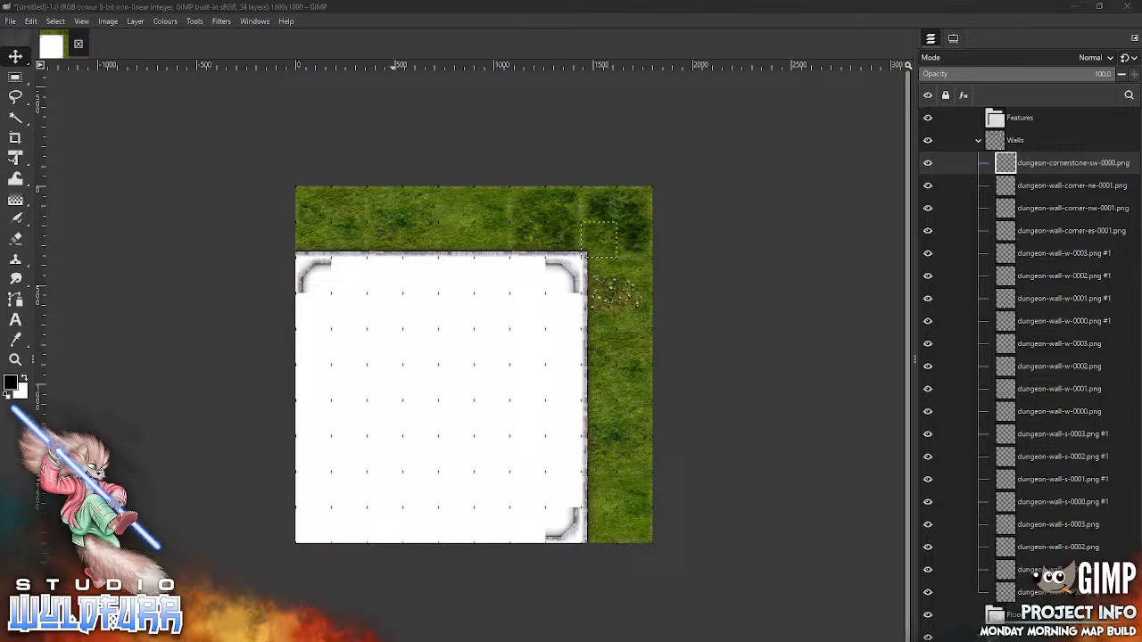
- Return to the Brickwork Walls folder and snap dungeon-wall-corner-sw-0001.png into the white room area's lower-left corner cell
key(alt+Tab)
click(820, 217)
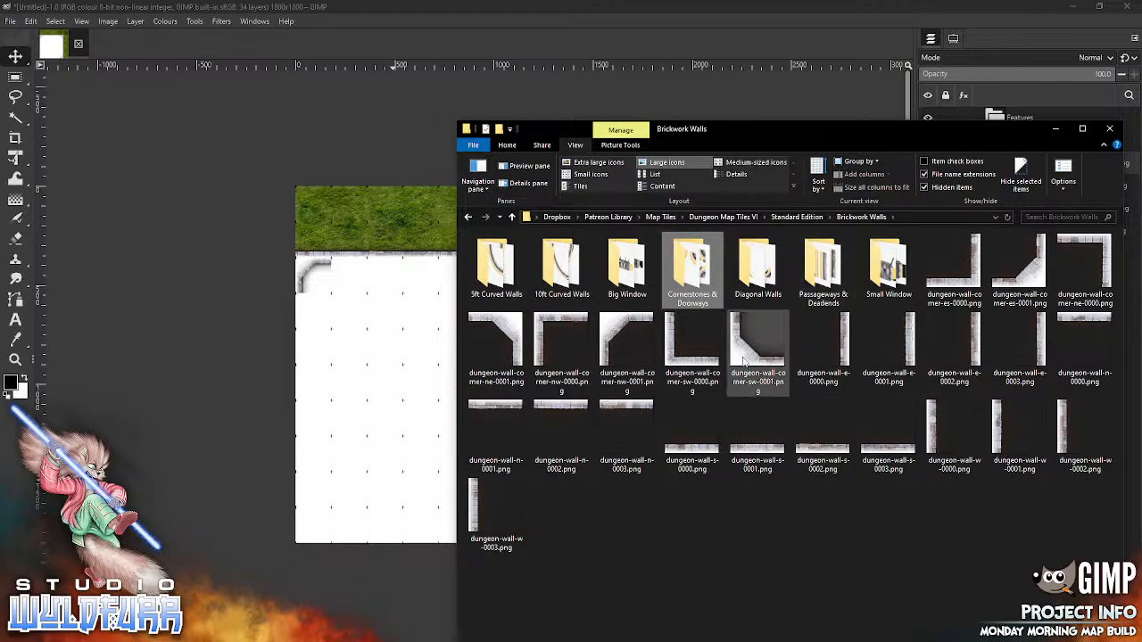
click(742, 358)
drag(380, 445, 382, 446)
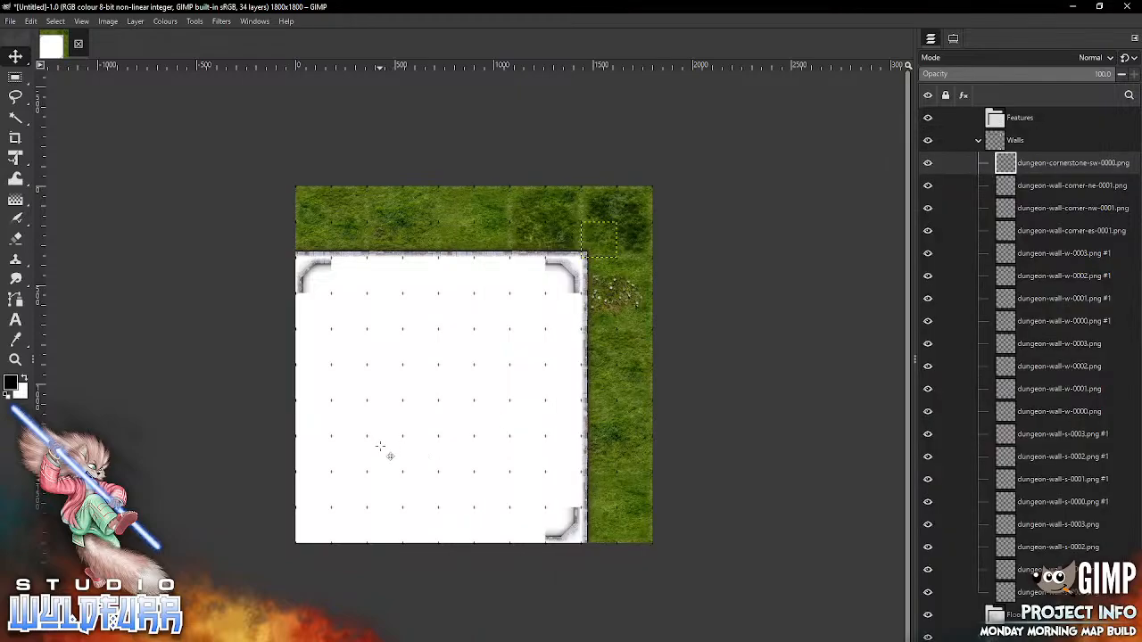
drag(472, 373, 315, 541)
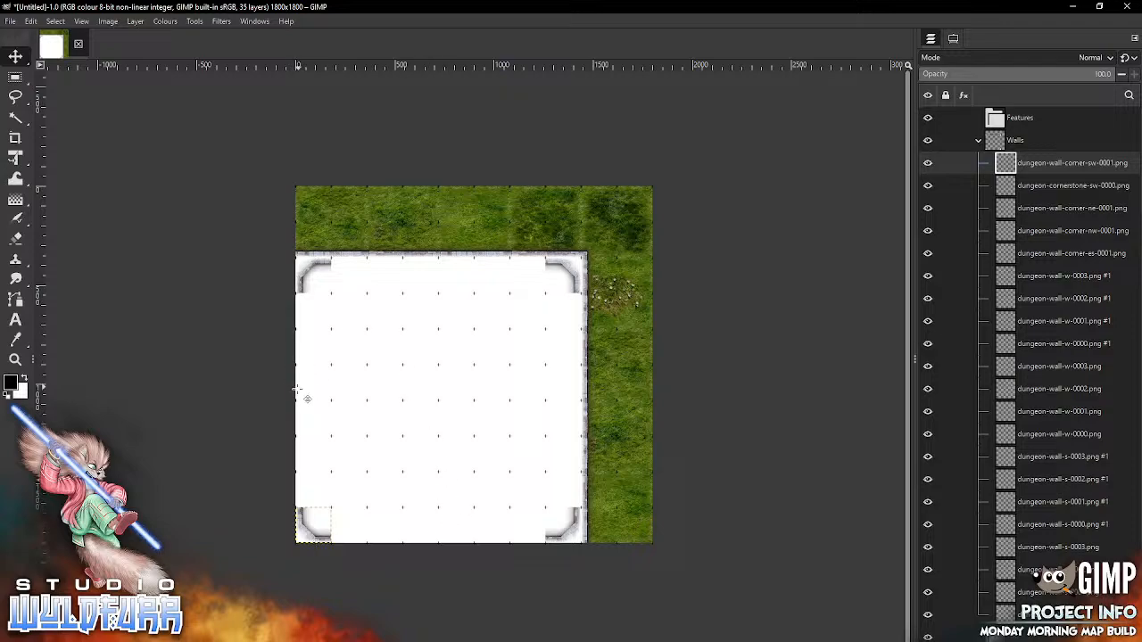
- Add dungeon-wall-corner-nw-0000.png and snap it to the canvas's left edge in the fifth grid row below the horizontal wall
key(alt+Tab)
click(561, 353)
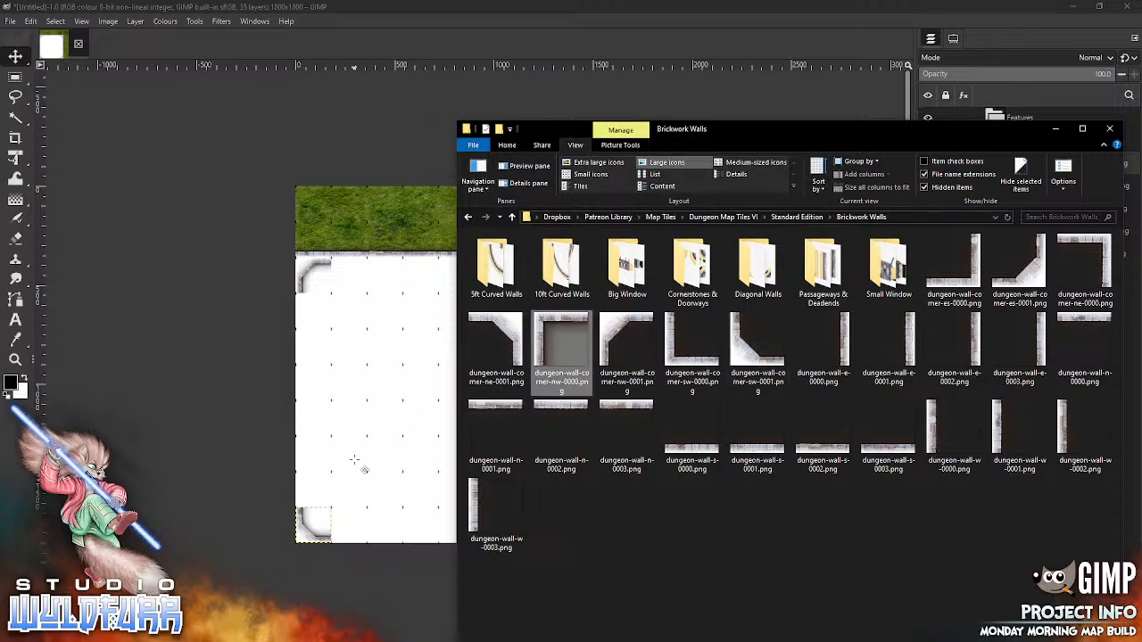
drag(354, 459, 354, 460)
drag(469, 365, 313, 420)
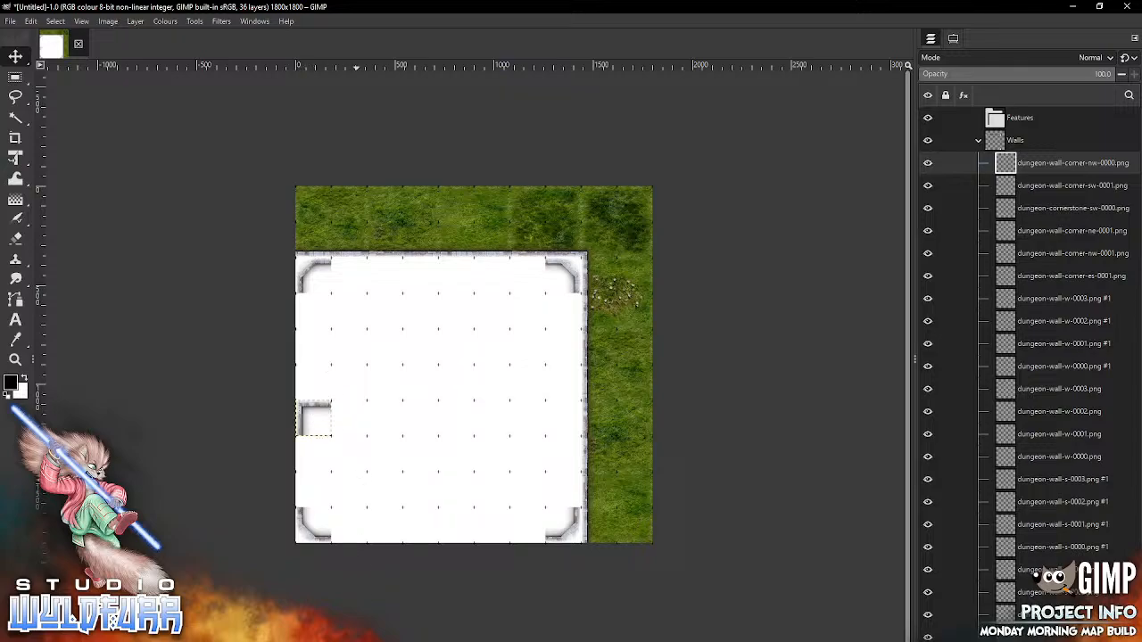
- Snap dungeon-wall-corner-sw-0000.png to the left edge in the third row below the wall, and move dungeon-wall-corner-nw-0000.png up directly beneath it
key(alt+Tab)
drag(684, 360, 350, 381)
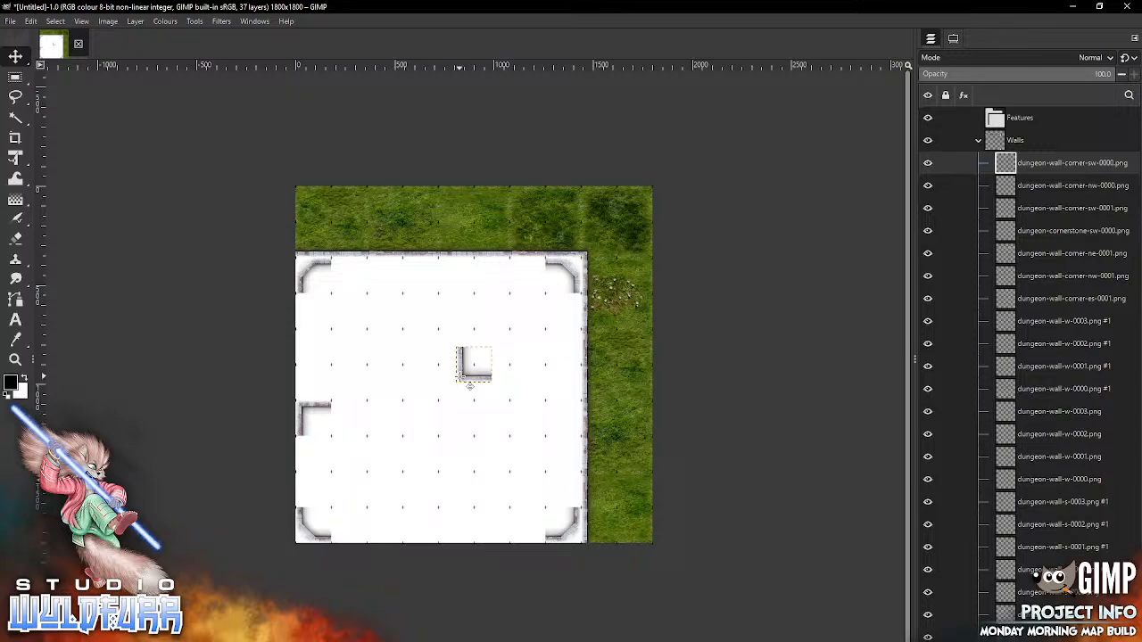
drag(470, 386, 318, 382)
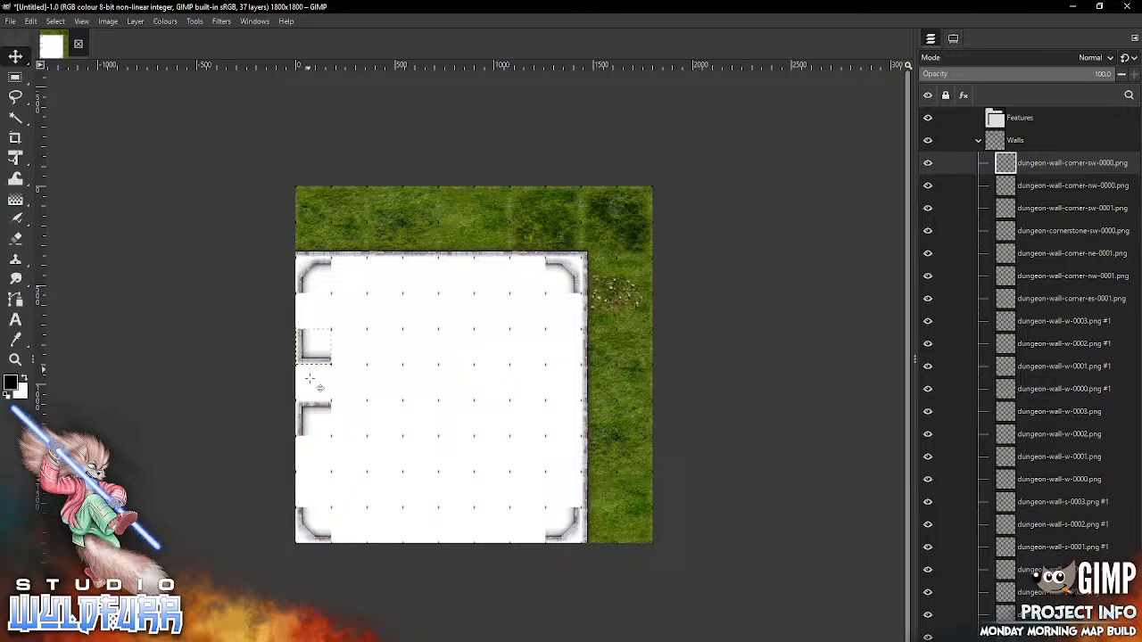
click(1055, 188)
drag(301, 419, 303, 382)
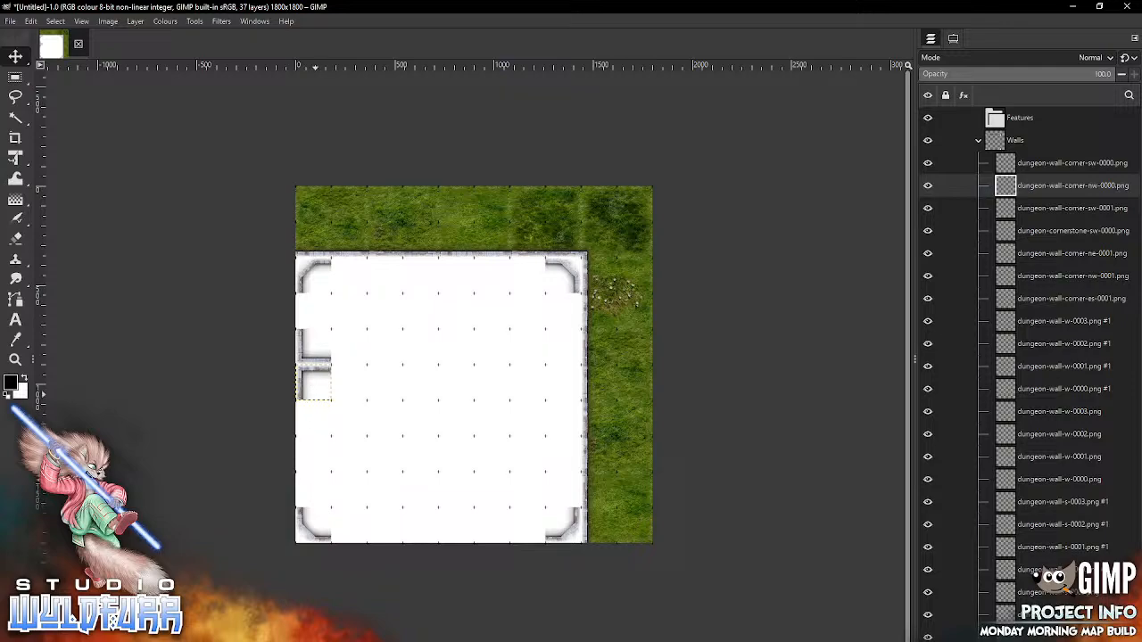
- Snap dungeon-wall-corner-es-0000.png and another dungeon-wall-corner-sw-0000.png back to back on the canvas's bottom edge, in the fifth and sixth columns
key(alt+Tab)
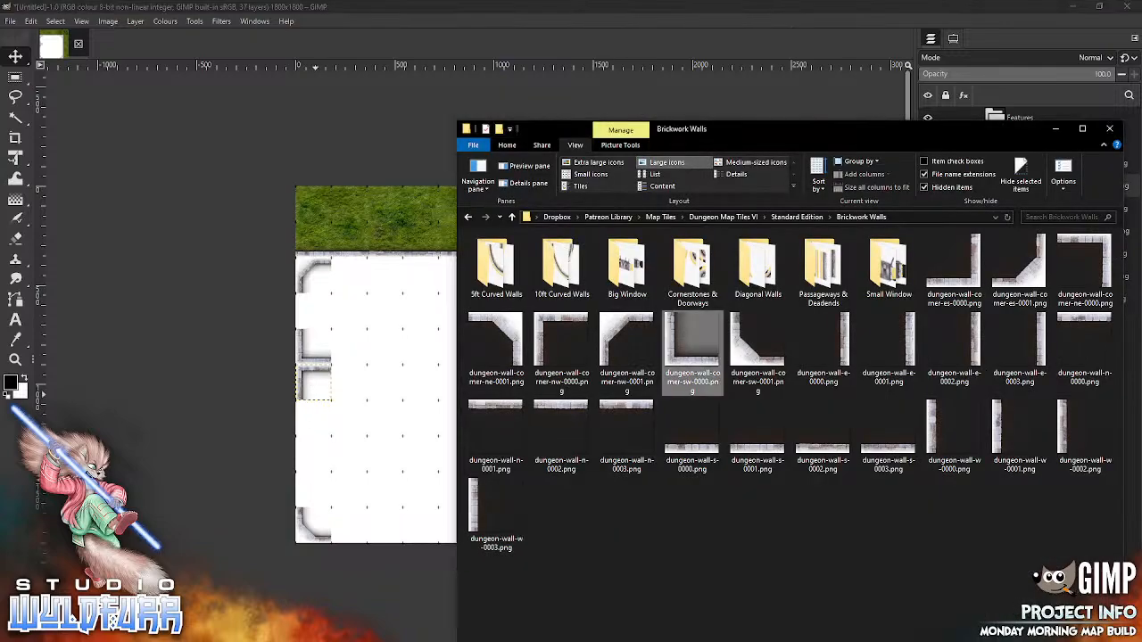
click(969, 283)
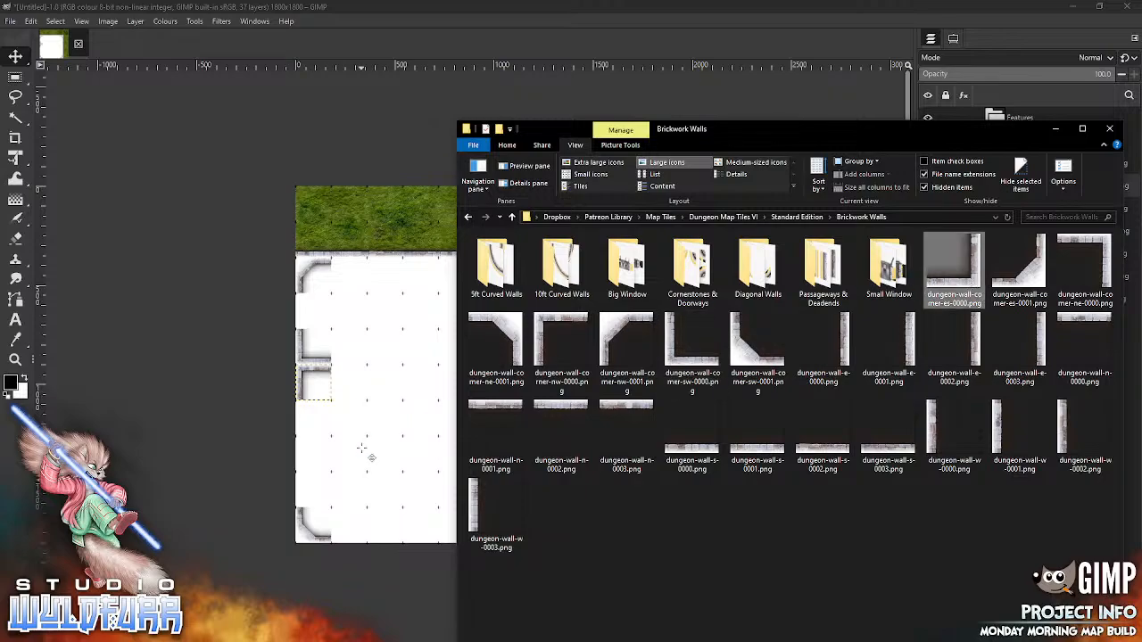
drag(361, 448, 361, 447)
drag(494, 382, 478, 540)
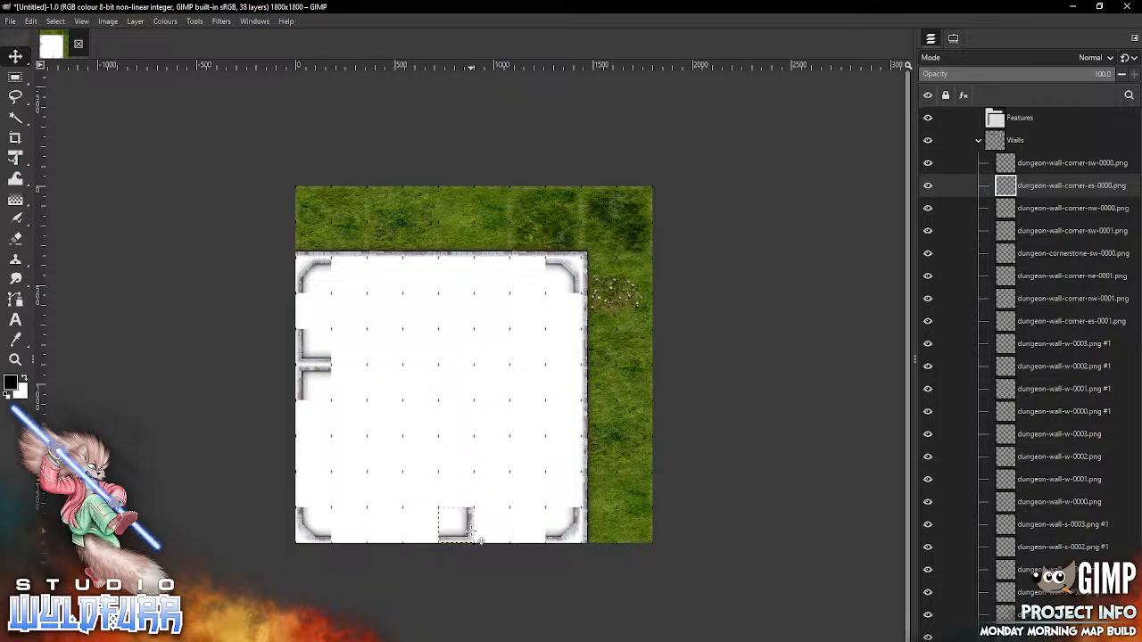
key(alt+Tab)
drag(686, 353, 398, 427)
click(398, 436)
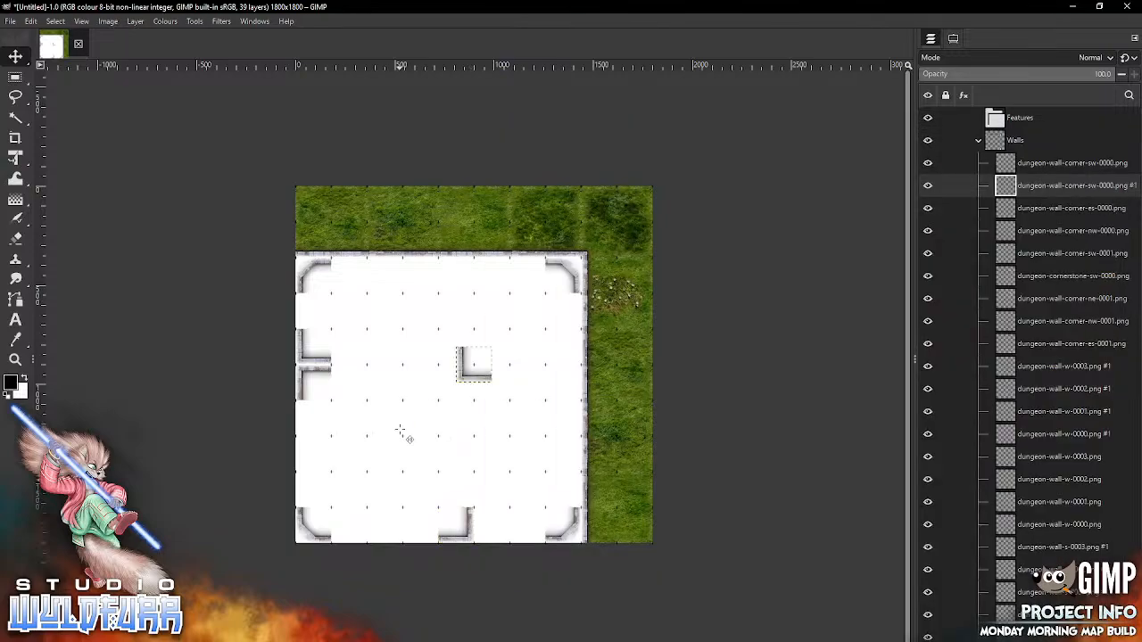
drag(484, 391, 499, 551)
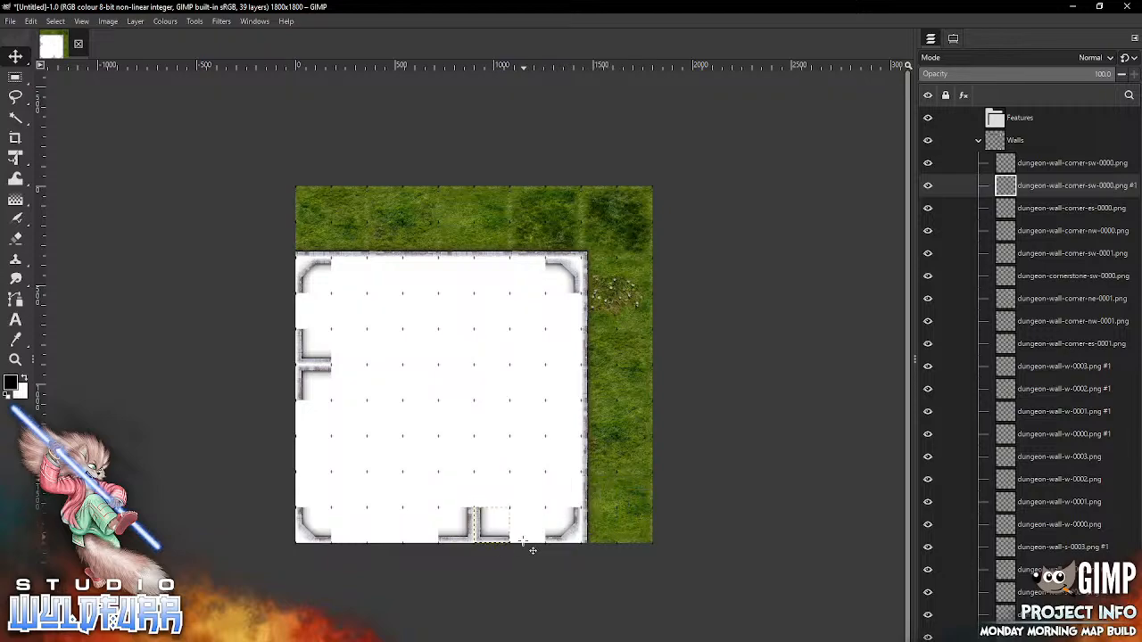
- From the Cornerstones & Doorways folder, snap two dungeon-doorways-w-0000.png tiles to the canvas's left edge, in the fourth and seventh rows
key(alt+Tab)
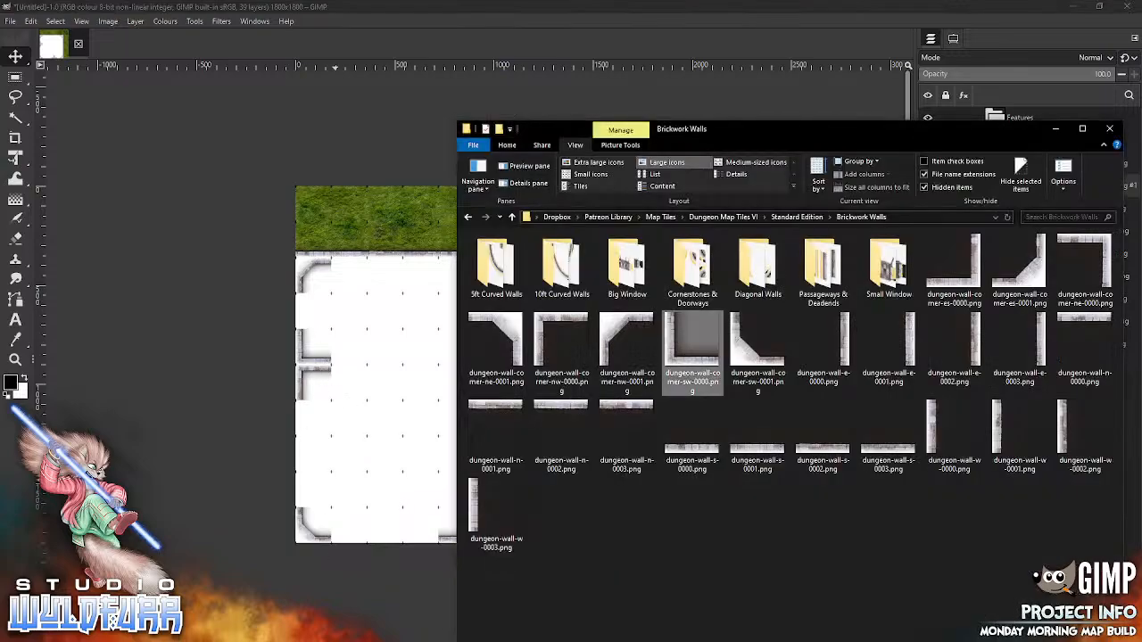
double_click(688, 268)
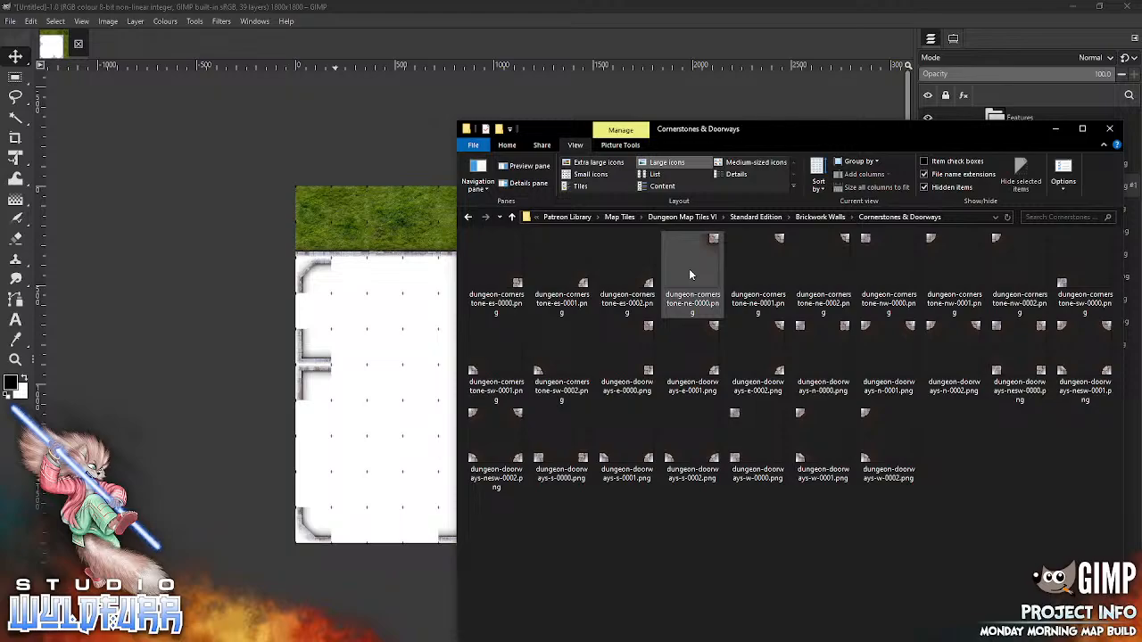
click(758, 442)
drag(709, 417, 366, 455)
drag(475, 366, 312, 314)
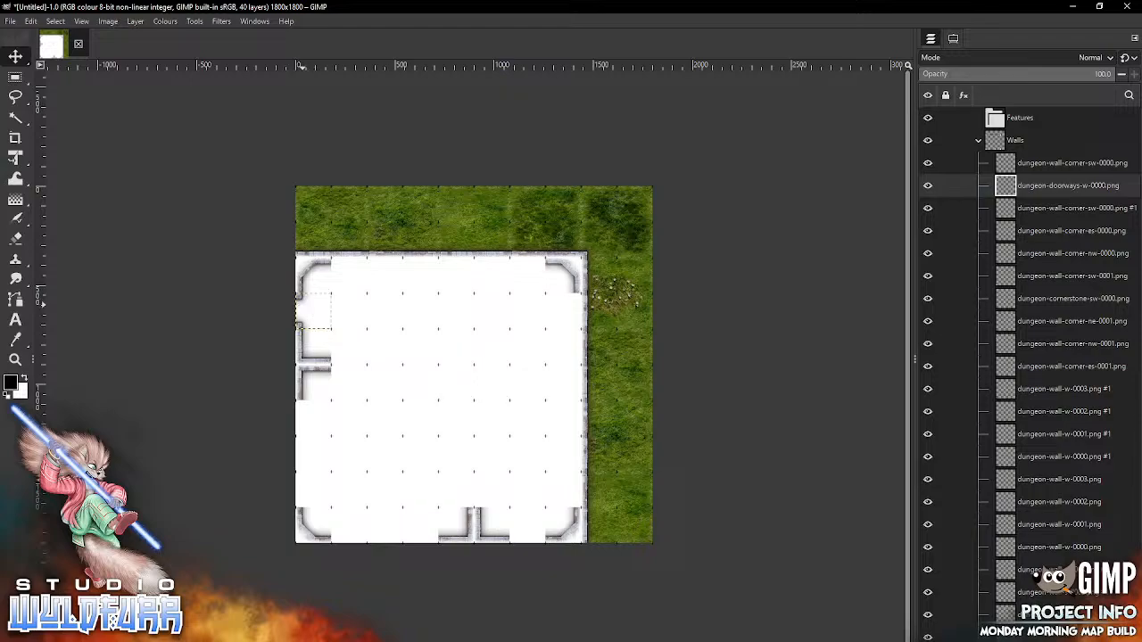
key(alt+Tab)
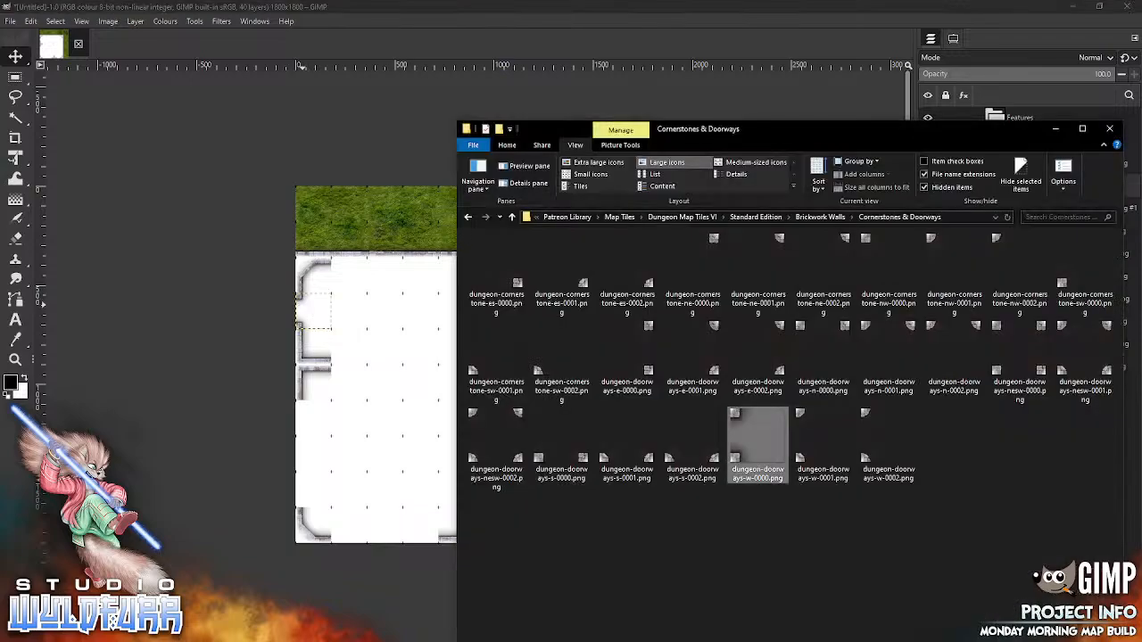
drag(736, 419, 365, 456)
drag(473, 365, 309, 415)
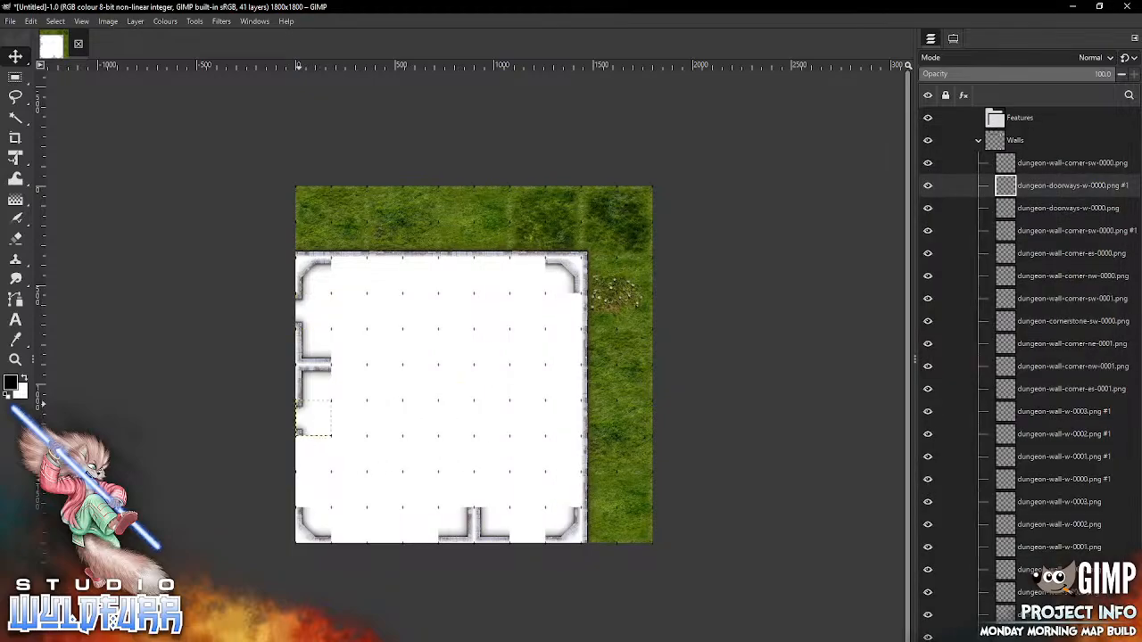
- Add two dungeon-doorways-s-0000.png tiles and snap them to the canvas's bottom edge, in the fourth and seventh columns
key(alt+Tab)
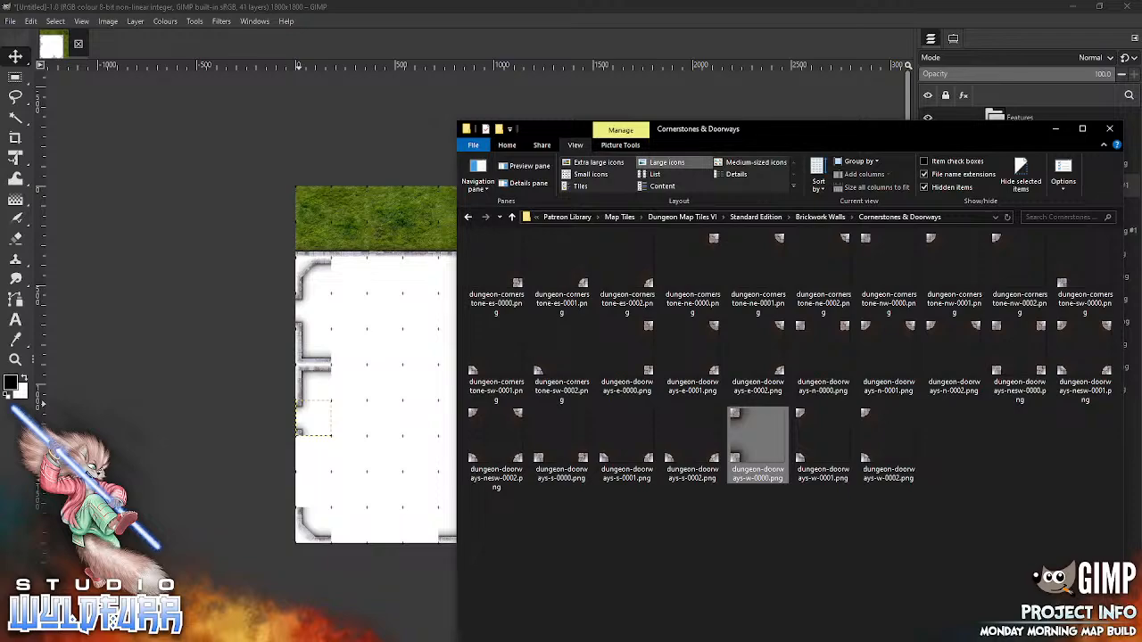
drag(561, 443, 395, 476)
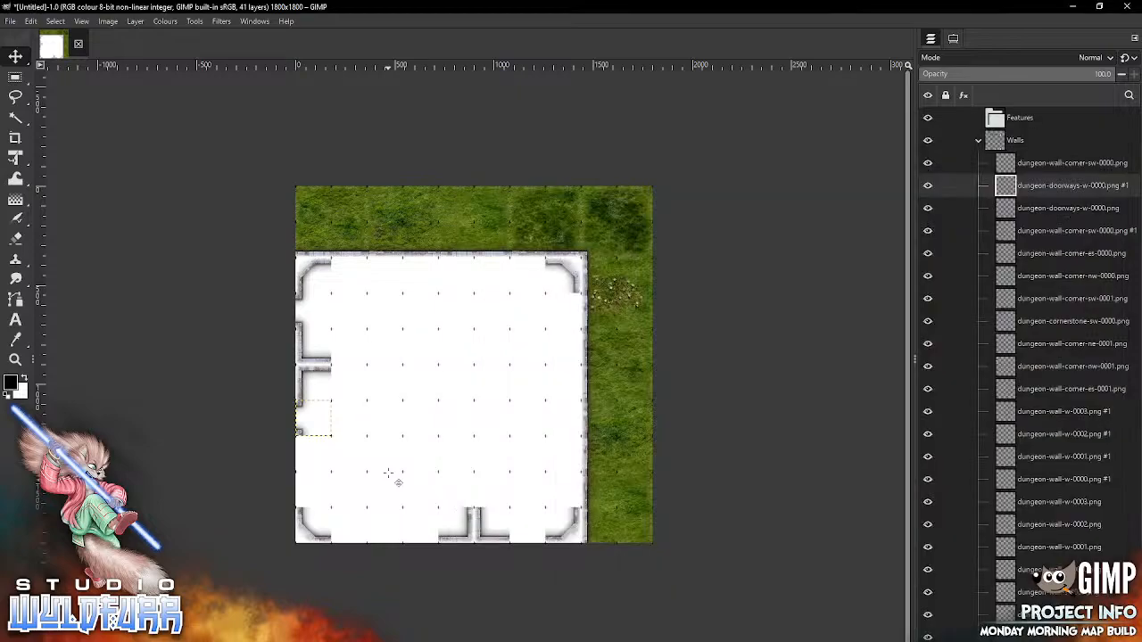
drag(496, 389, 443, 543)
key(alt+Tab)
drag(585, 461, 421, 463)
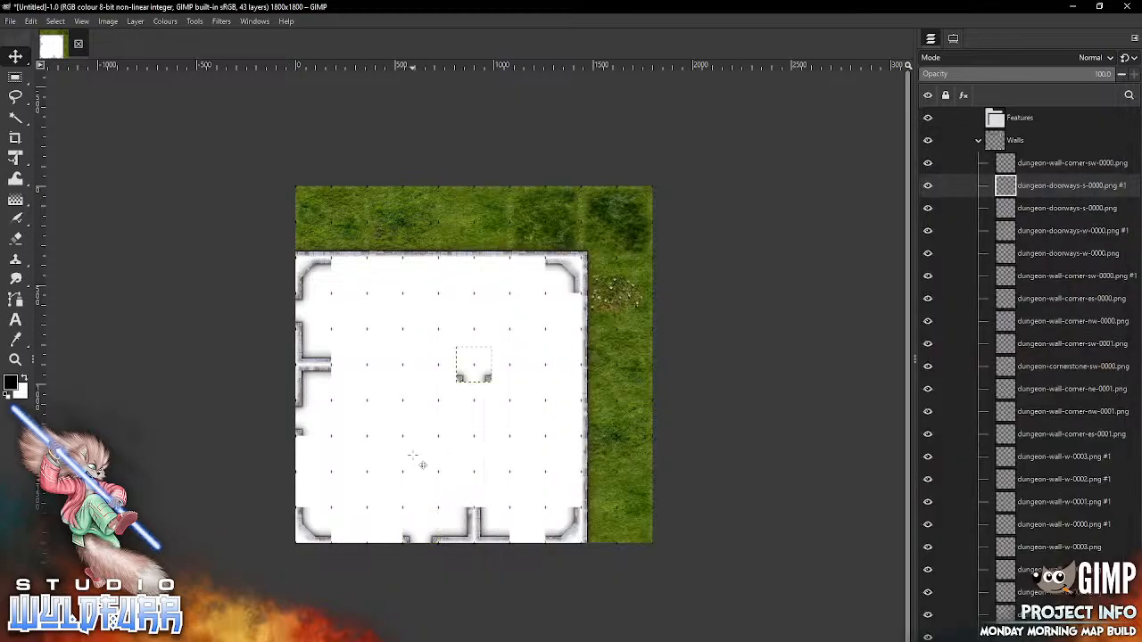
drag(500, 385, 555, 548)
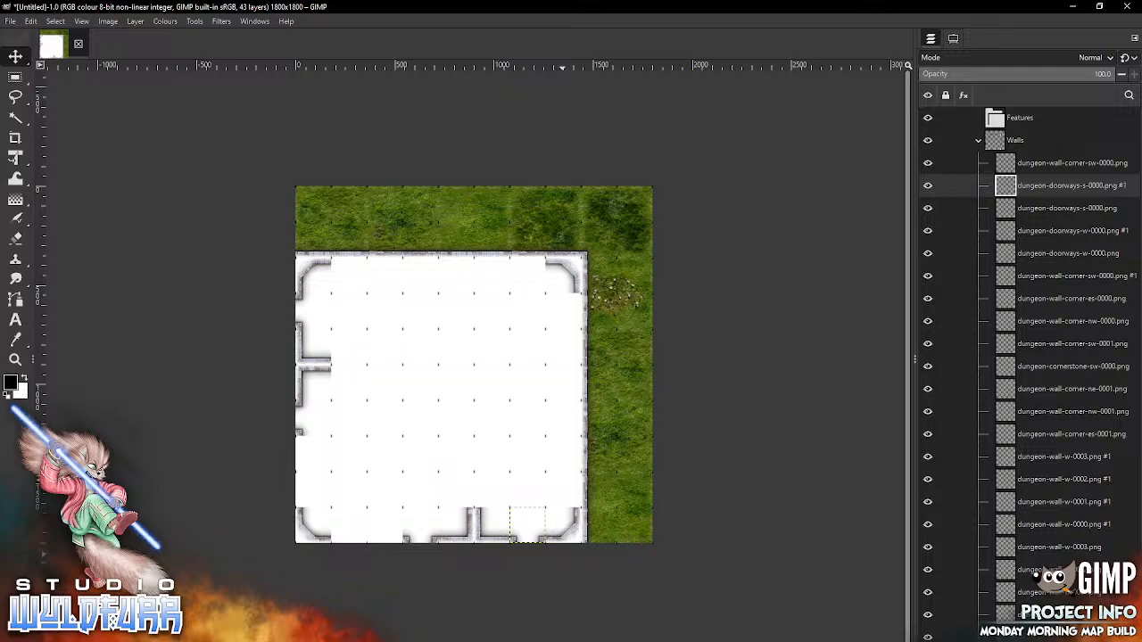
- Return to the Brickwork Walls folder and close the lower-left wall with dungeon-wall-w-0001.png in the eighth row and dungeon-wall-w-0003.png in the ninth
key(alt+Tab)
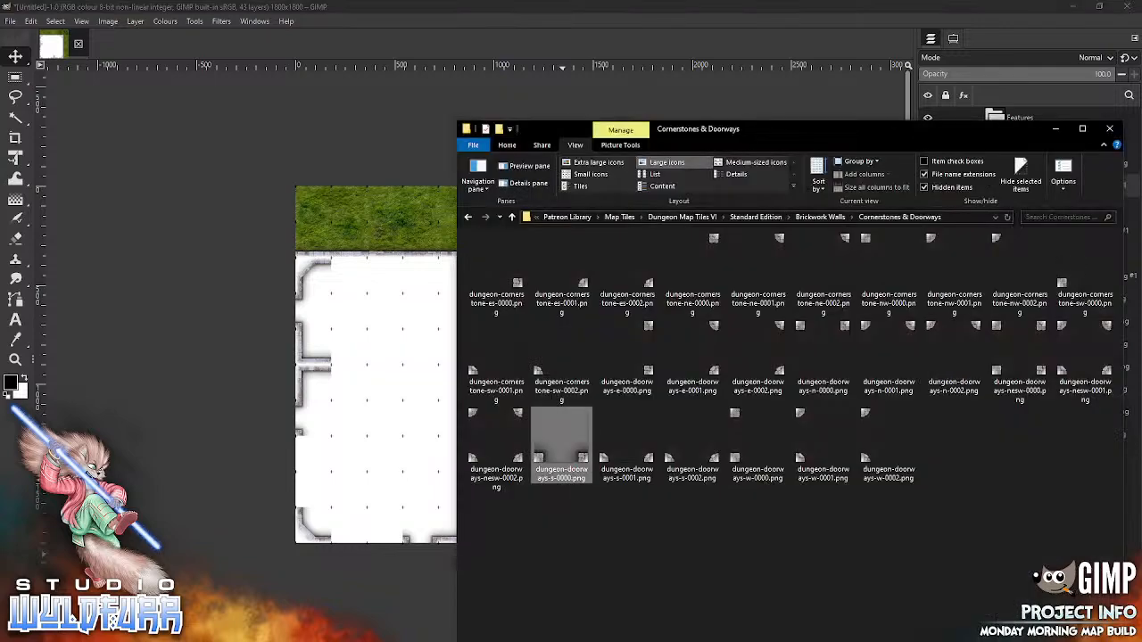
click(816, 220)
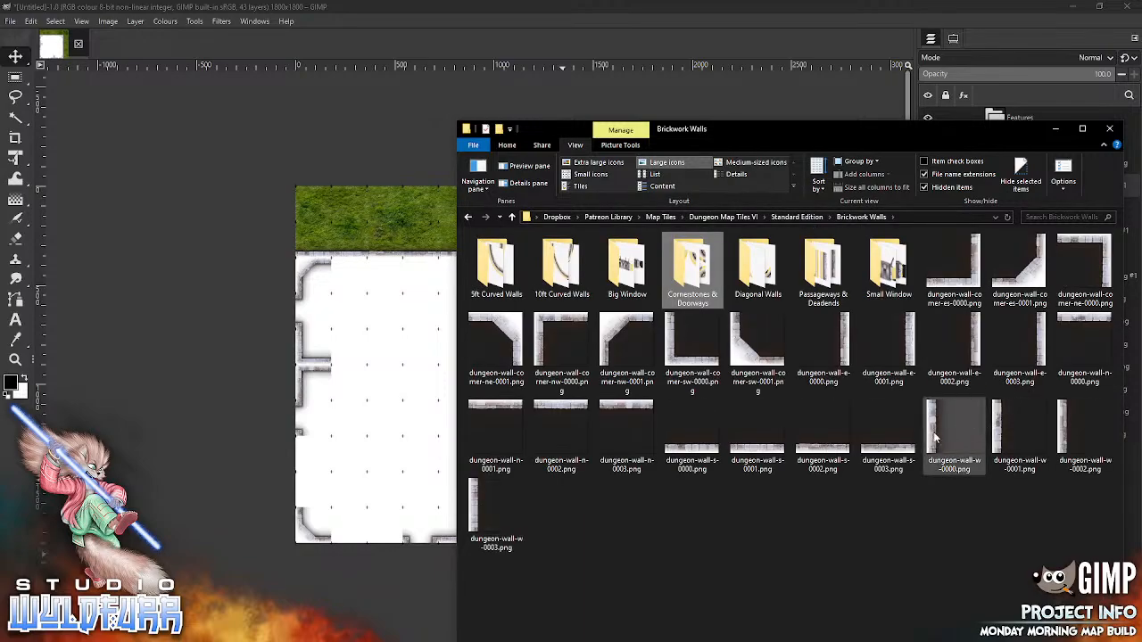
click(999, 434)
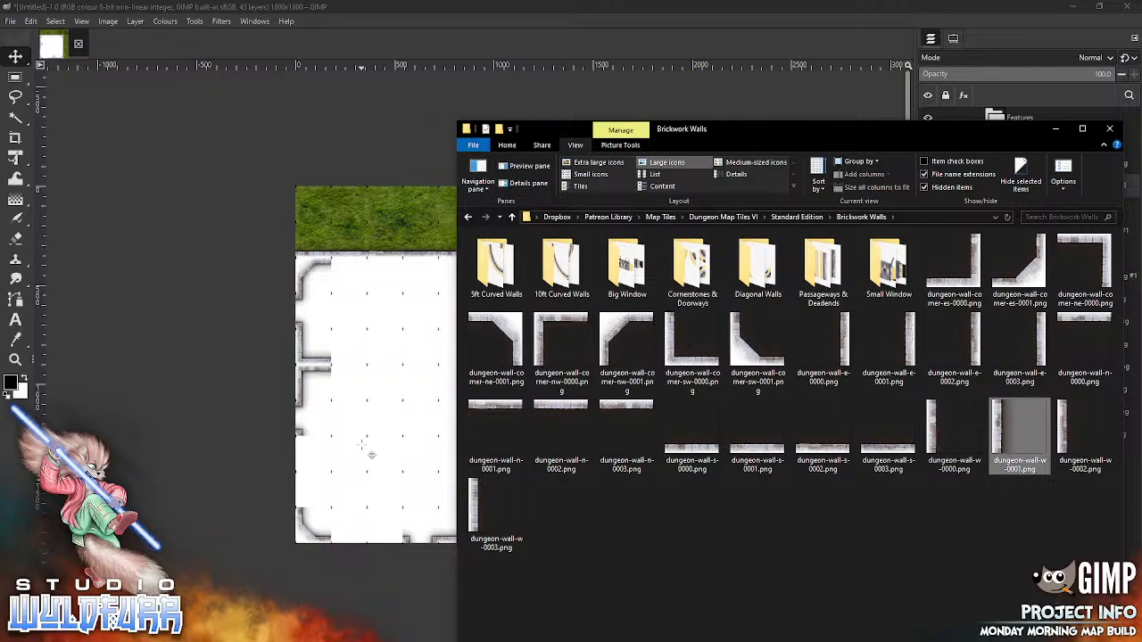
drag(371, 454, 371, 455)
drag(470, 379, 310, 470)
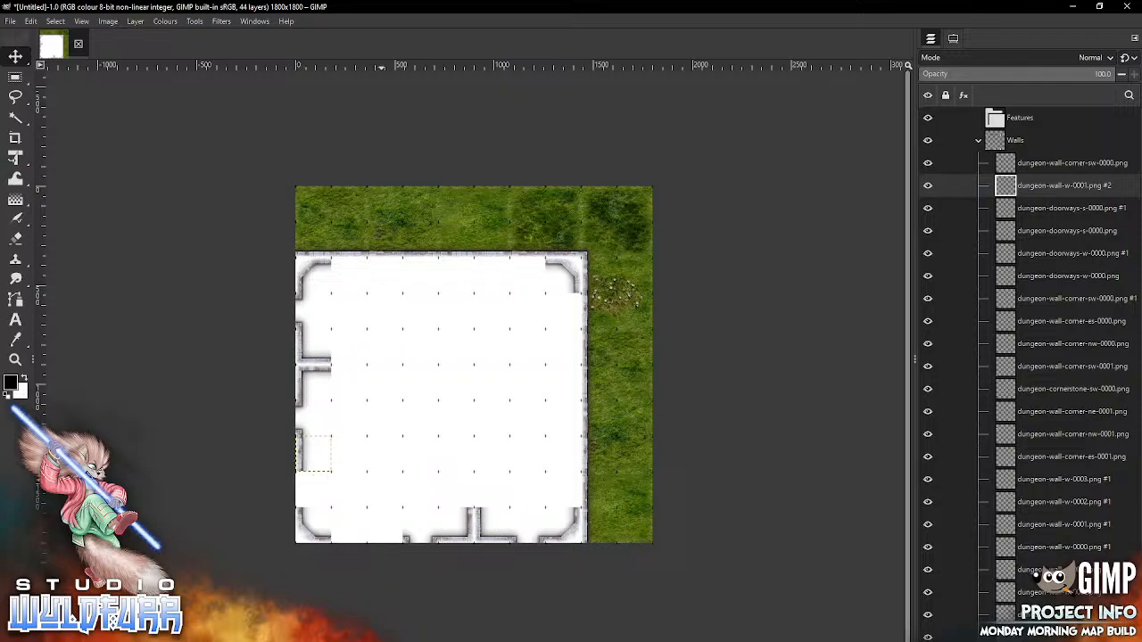
key(alt+Tab)
drag(473, 499, 352, 501)
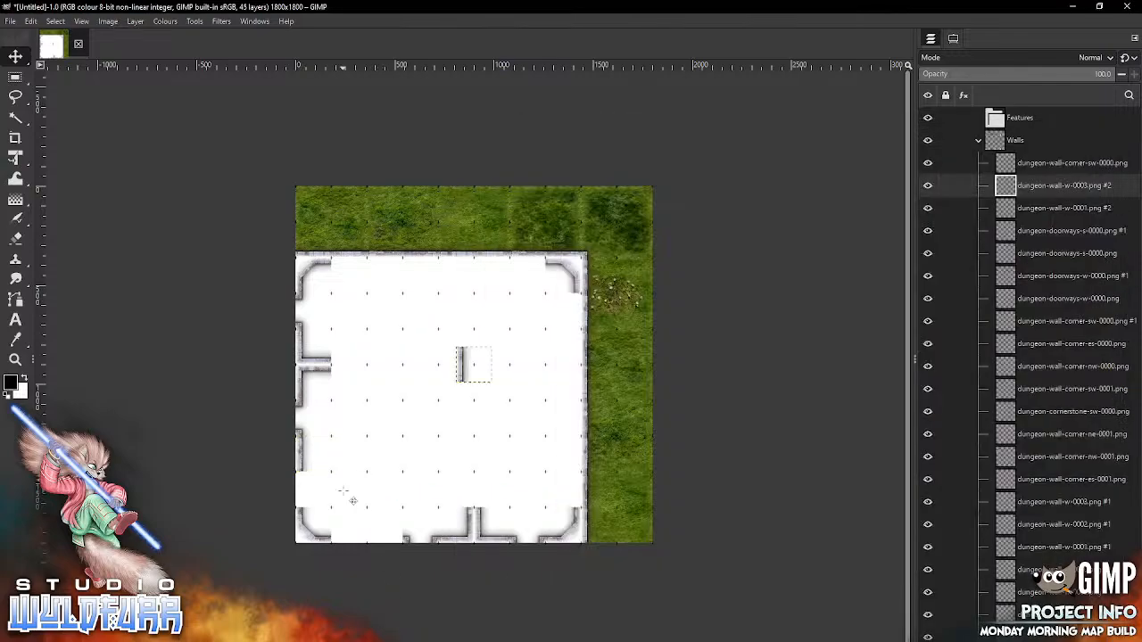
drag(473, 372, 301, 492)
- Close the bottom-edge wall with dungeon-wall-s-0000.png in the third column and dungeon-wall-s-0002.png in the second
key(alt+Tab)
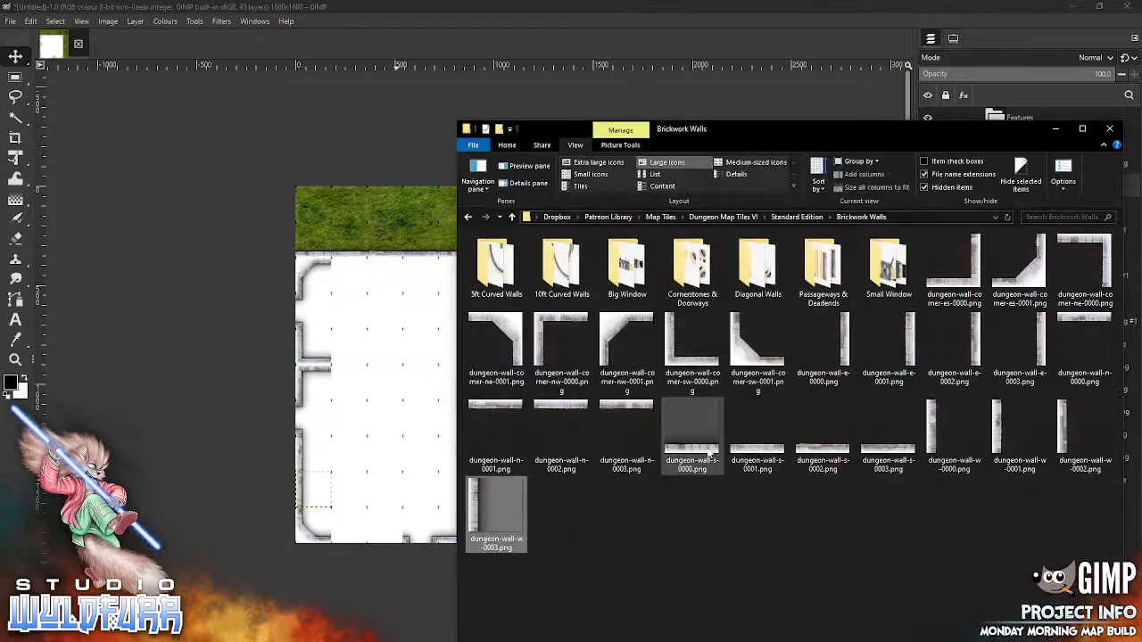
drag(697, 453, 398, 473)
drag(486, 390, 402, 545)
key(alt+Tab)
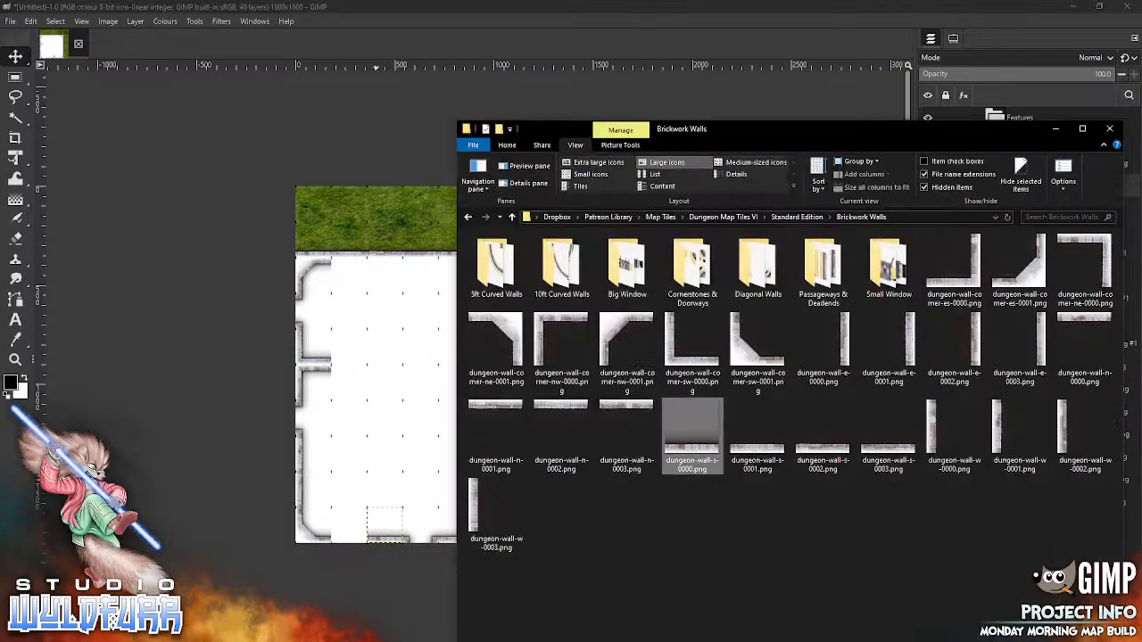
drag(785, 451, 382, 476)
drag(481, 383, 355, 553)
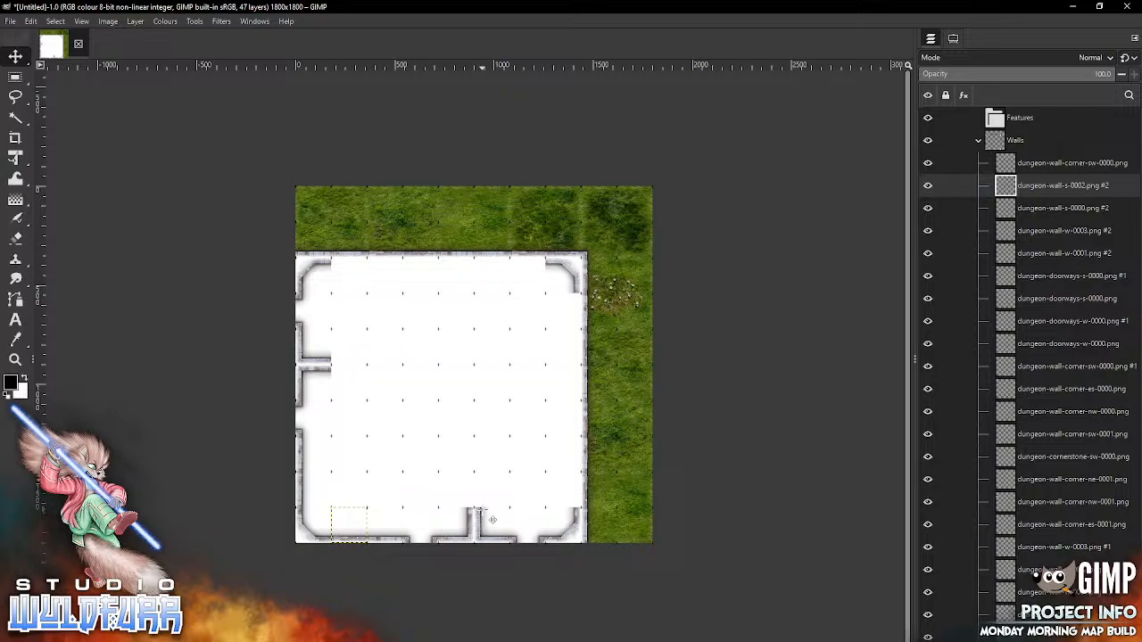
- Add 10ft-curved-walls-inner-ne.png from the 10ft Curved Walls folder and snap it into columns four and five, rows six and seven
key(alt+Tab)
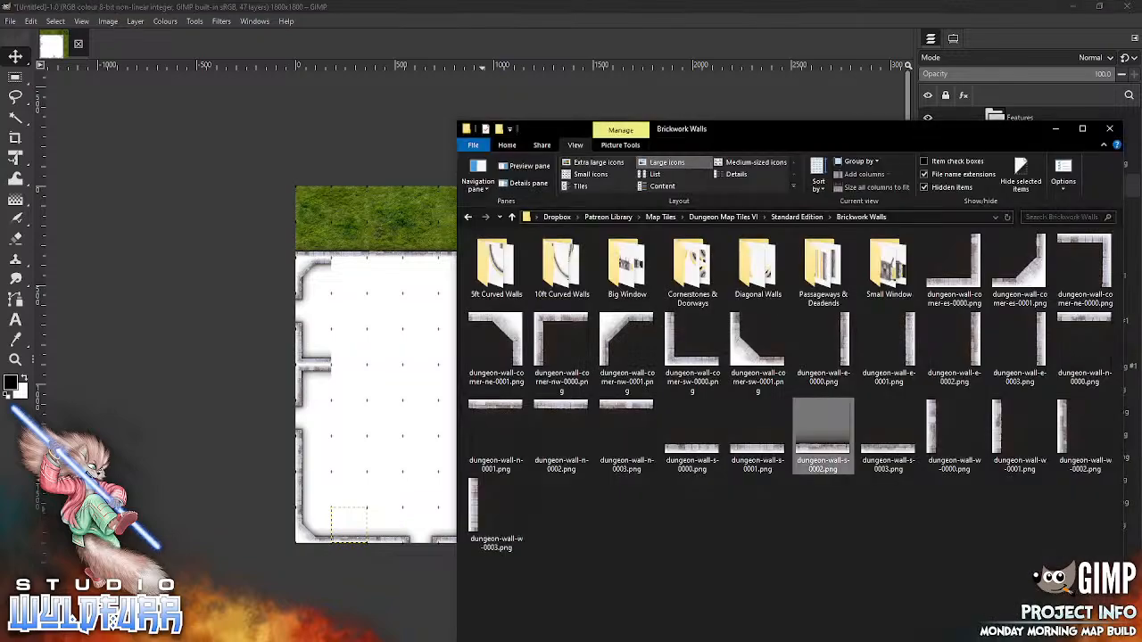
click(489, 273)
click(561, 266)
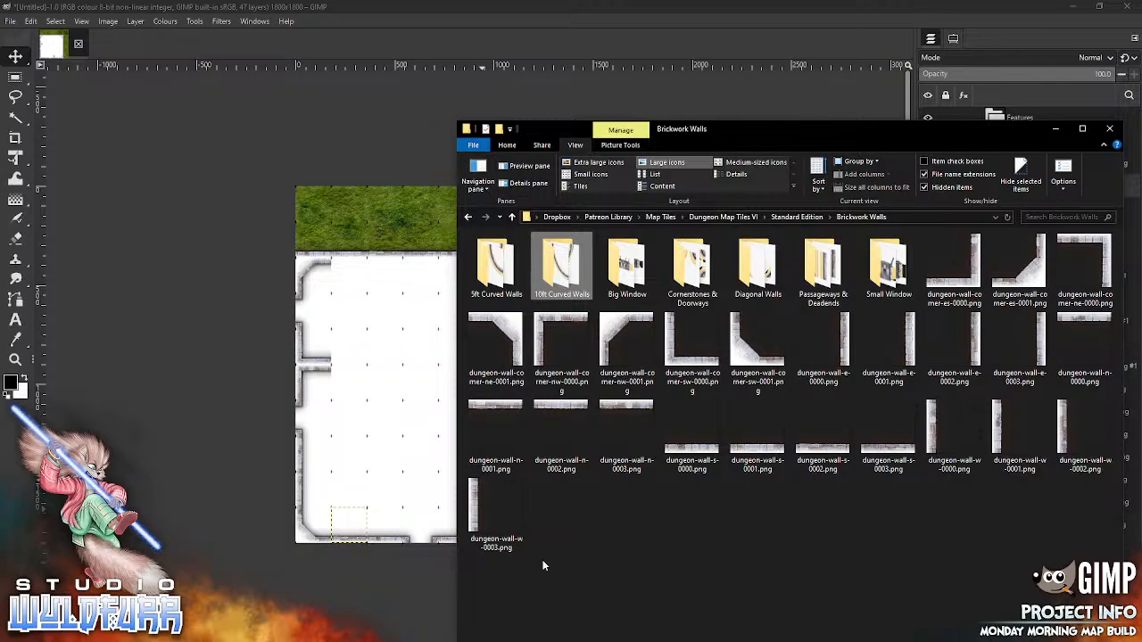
key(Return)
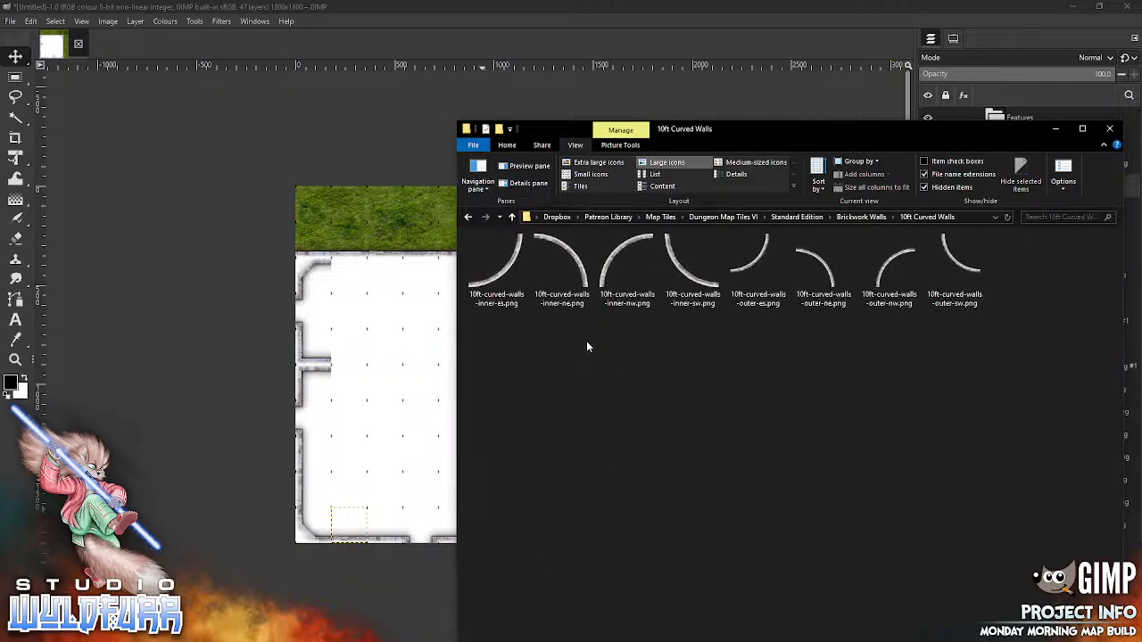
click(535, 275)
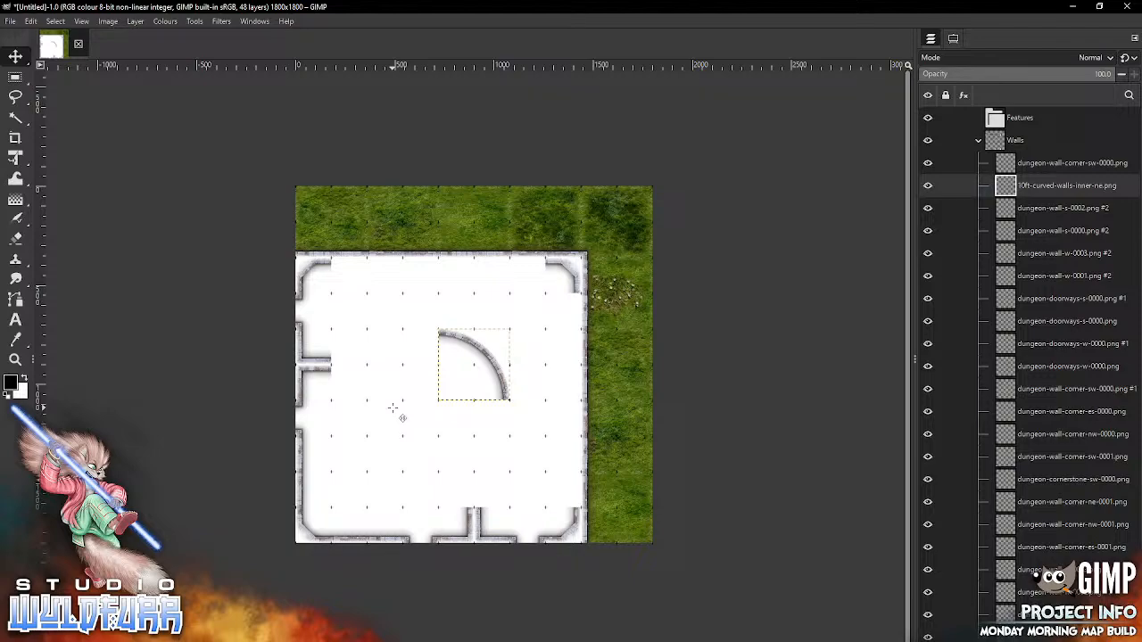
drag(501, 366, 466, 405)
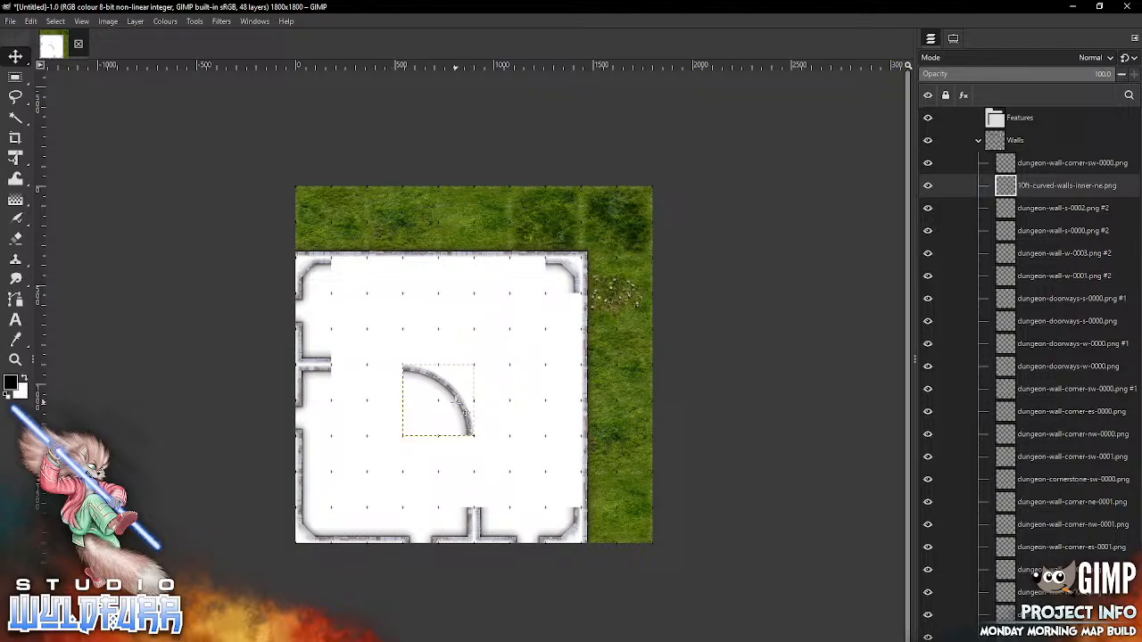
- Add 10ft-curved-walls-outer-ne.png and snap it against the outer side of the inner curved wall
key(alt+Tab)
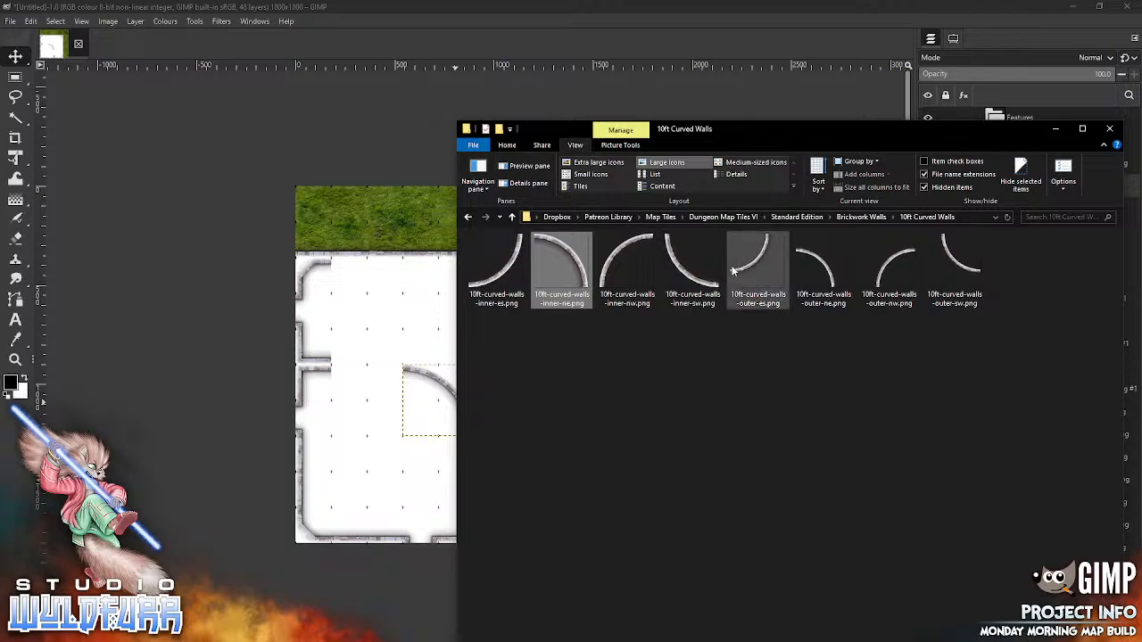
click(824, 267)
drag(754, 266, 423, 336)
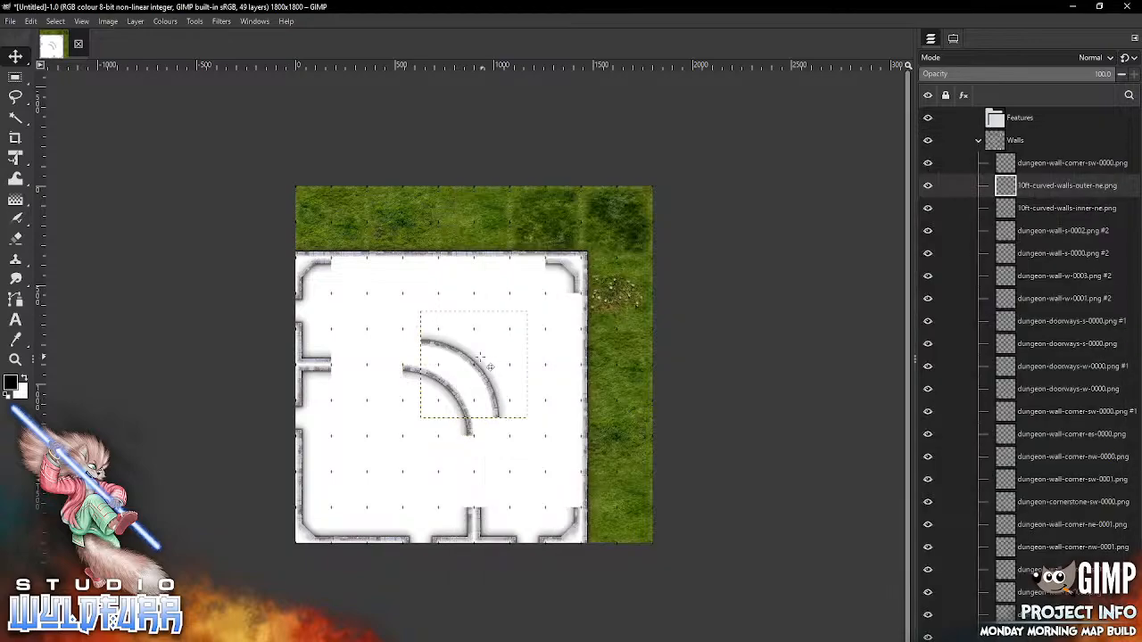
drag(479, 357, 462, 374)
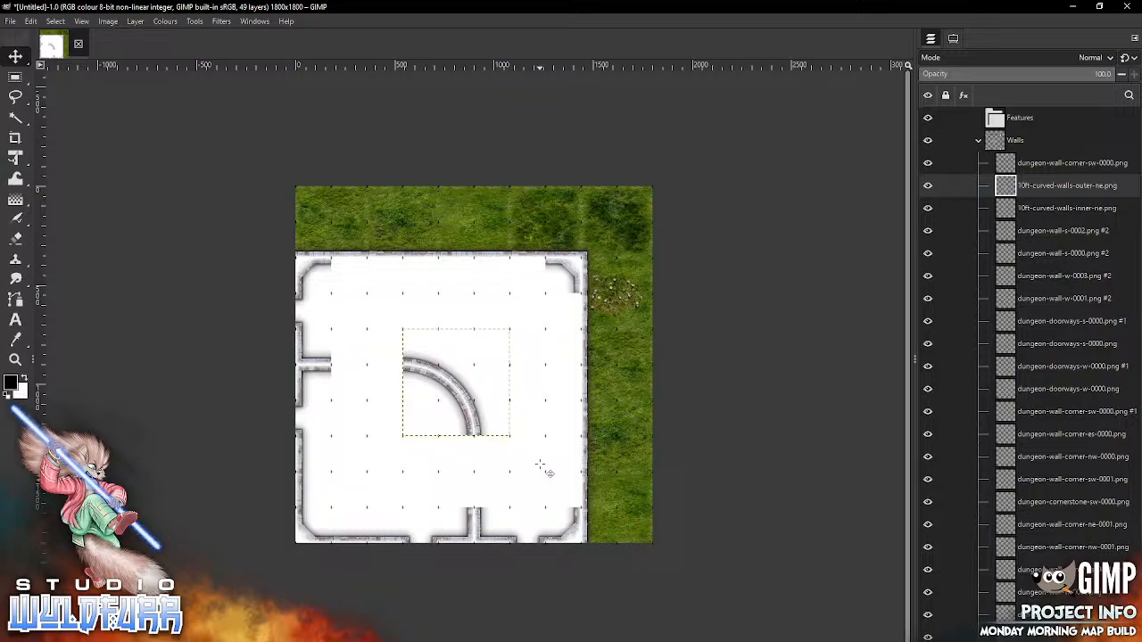
- From the Brickwork Walls folder, join the curve to the left wall stub with dungeon-wall-n-0003.png in column three and dungeon-wall-n-0001.png in column two
key(alt+Tab)
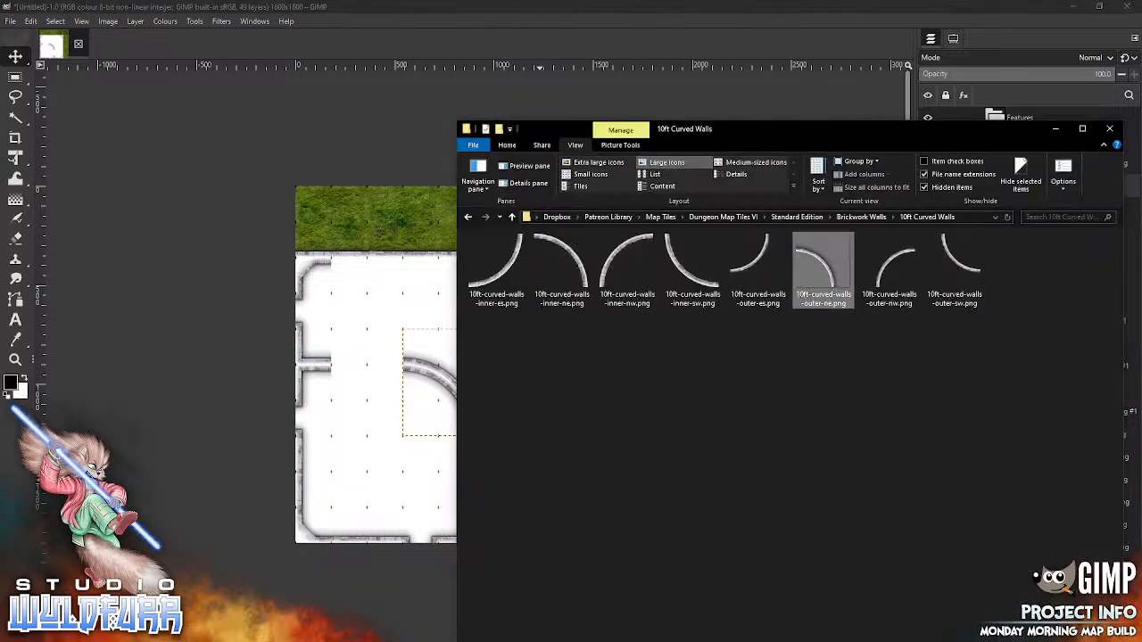
click(858, 220)
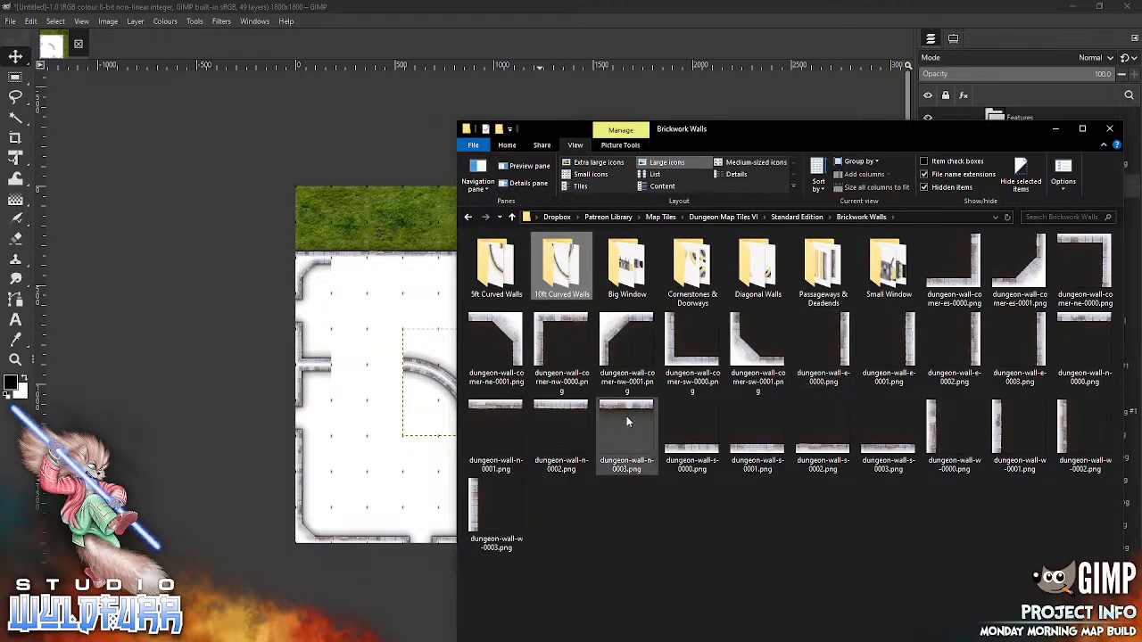
drag(624, 408, 394, 508)
drag(483, 356, 394, 373)
key(alt+Tab)
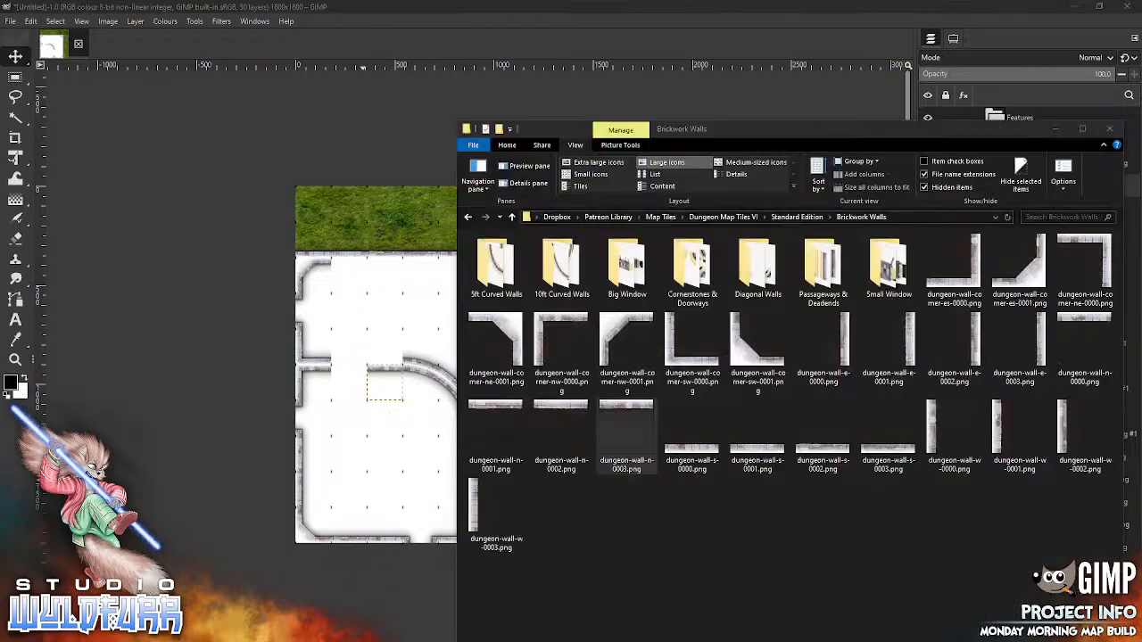
drag(495, 408, 364, 486)
drag(474, 364, 353, 381)
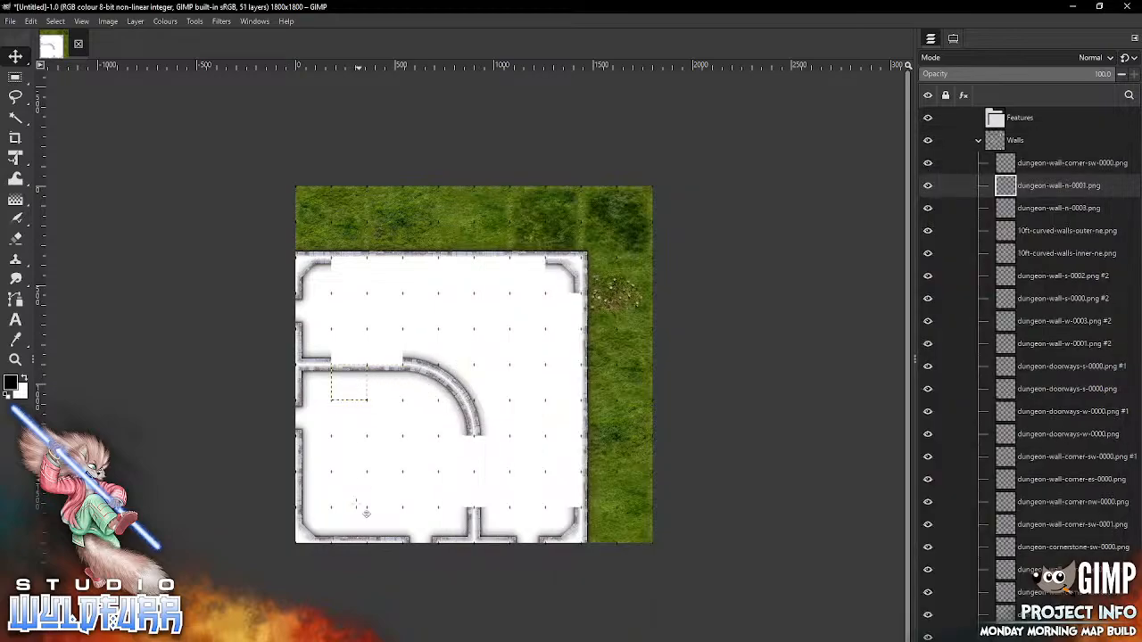
- Line the upper side of the inner horizontal wall with dungeon-wall-s-0000.png in column two and dungeon-wall-s-0002.png in column three, row five
key(alt+Tab)
drag(701, 455, 384, 505)
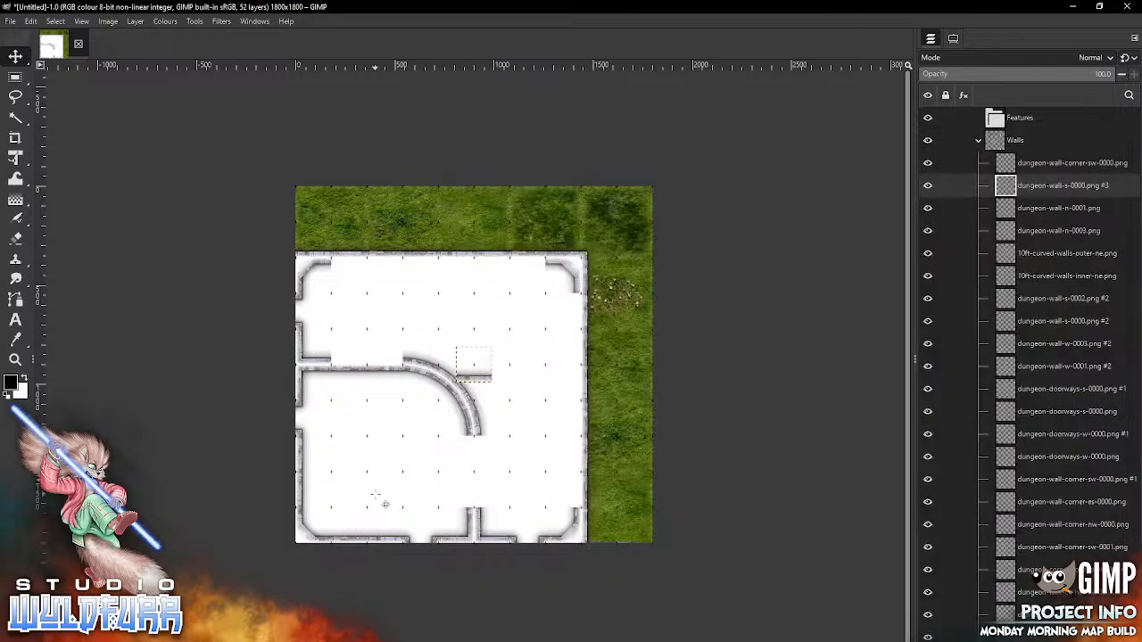
drag(481, 379, 357, 363)
key(alt+Tab)
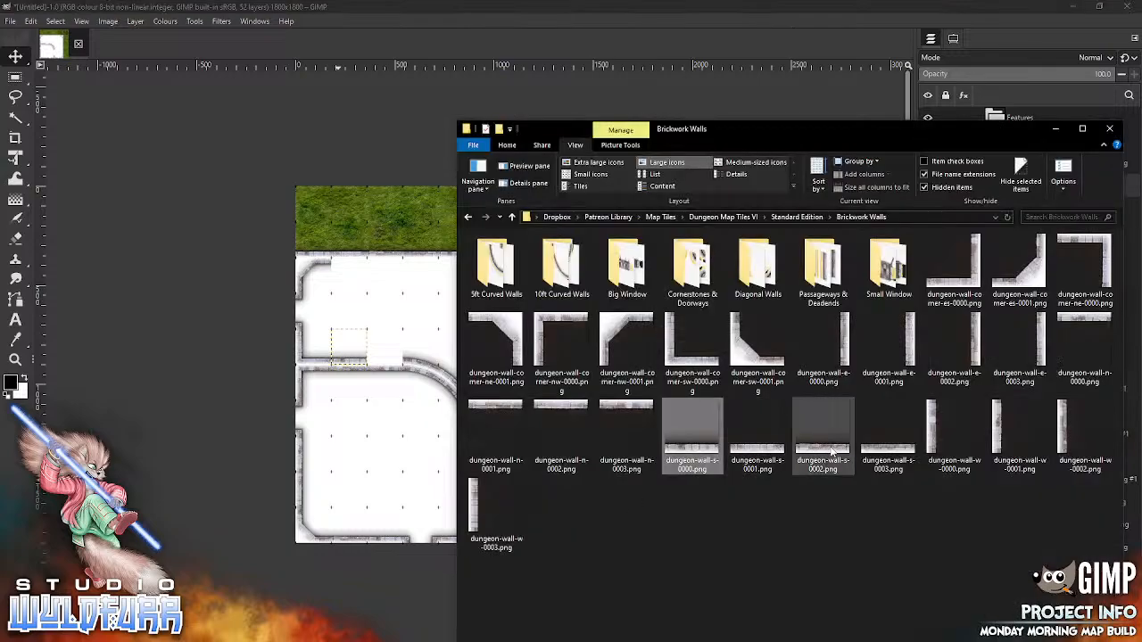
click(792, 429)
drag(789, 427, 361, 453)
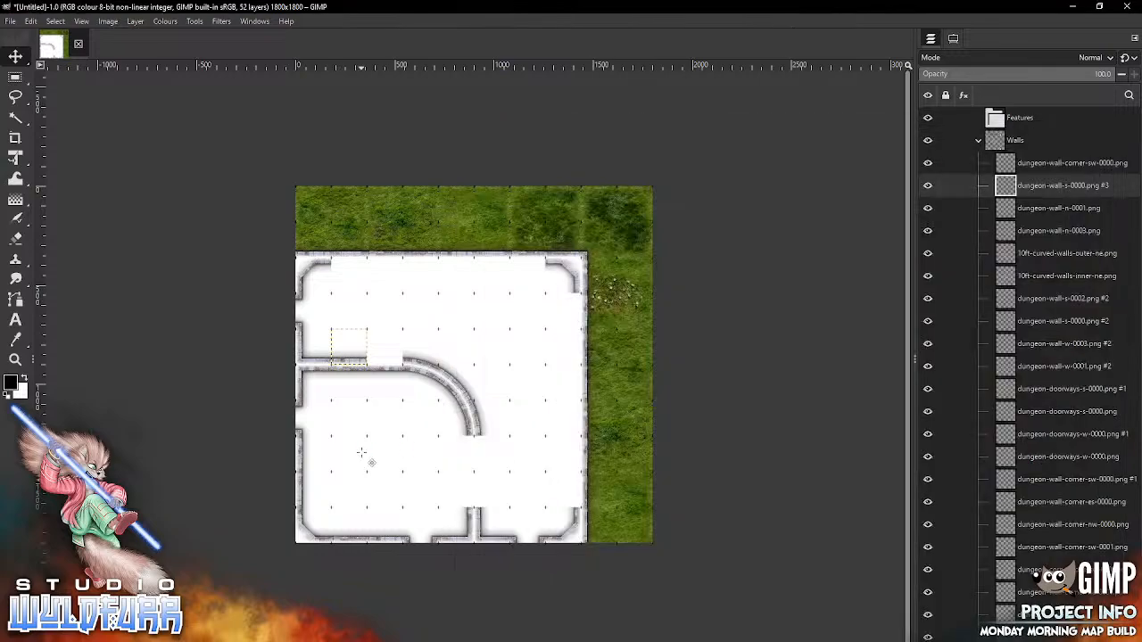
drag(490, 386, 402, 366)
- Extend the curve's outer side downward with dungeon-wall-w-0000.png in row eight and dungeon-wall-w-0002.png in row nine of column six
key(alt+Tab)
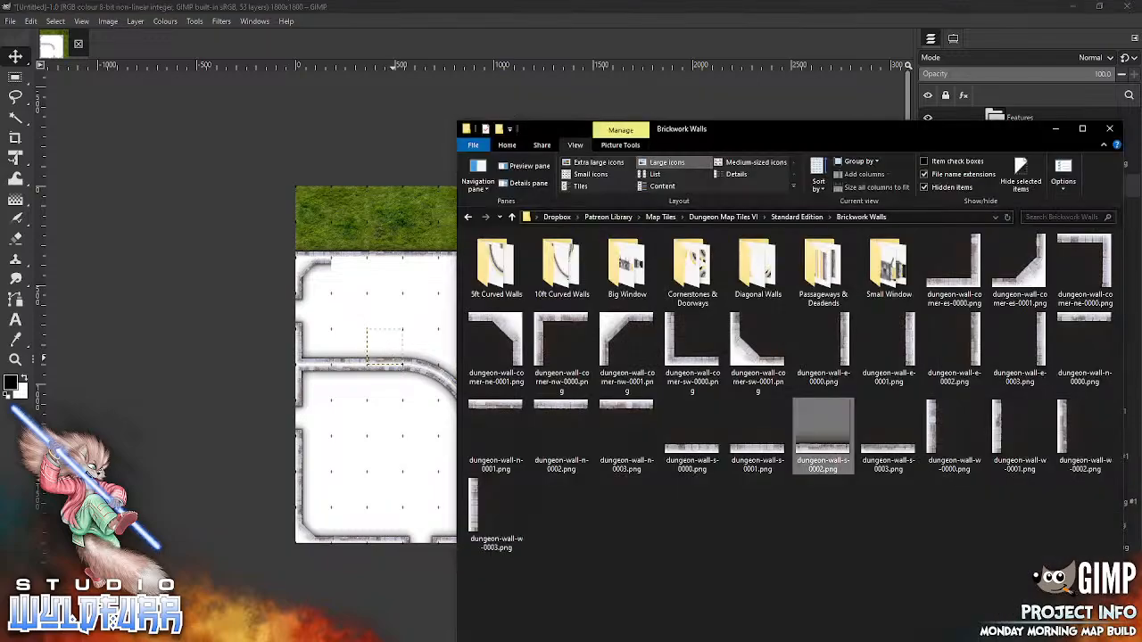
click(954, 437)
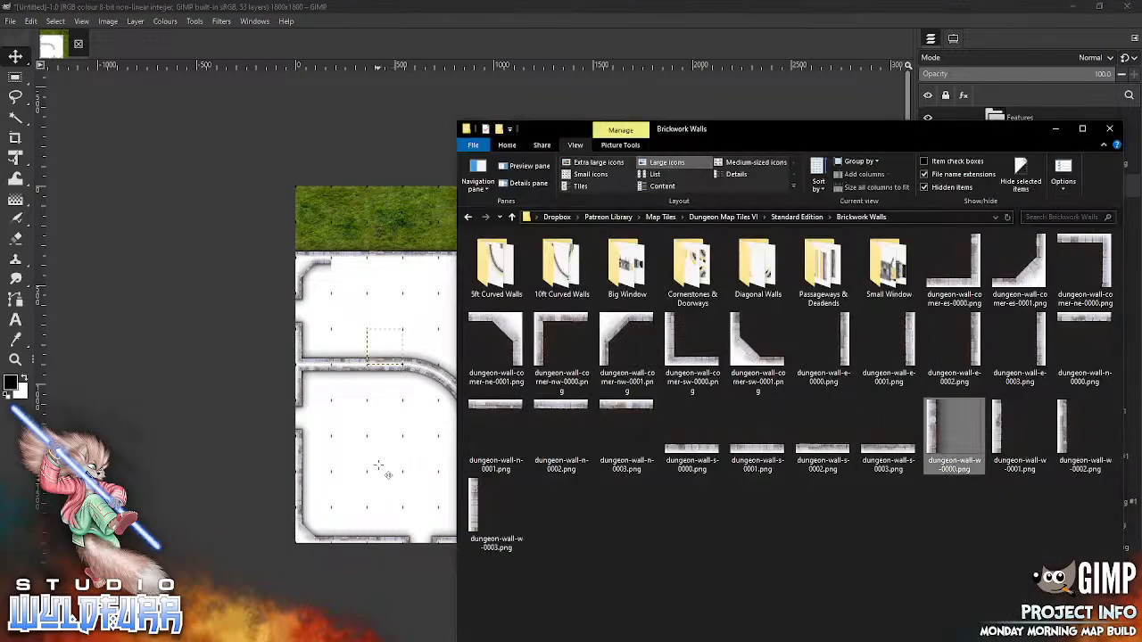
drag(379, 466, 382, 469)
drag(471, 369, 489, 455)
key(alt+Tab)
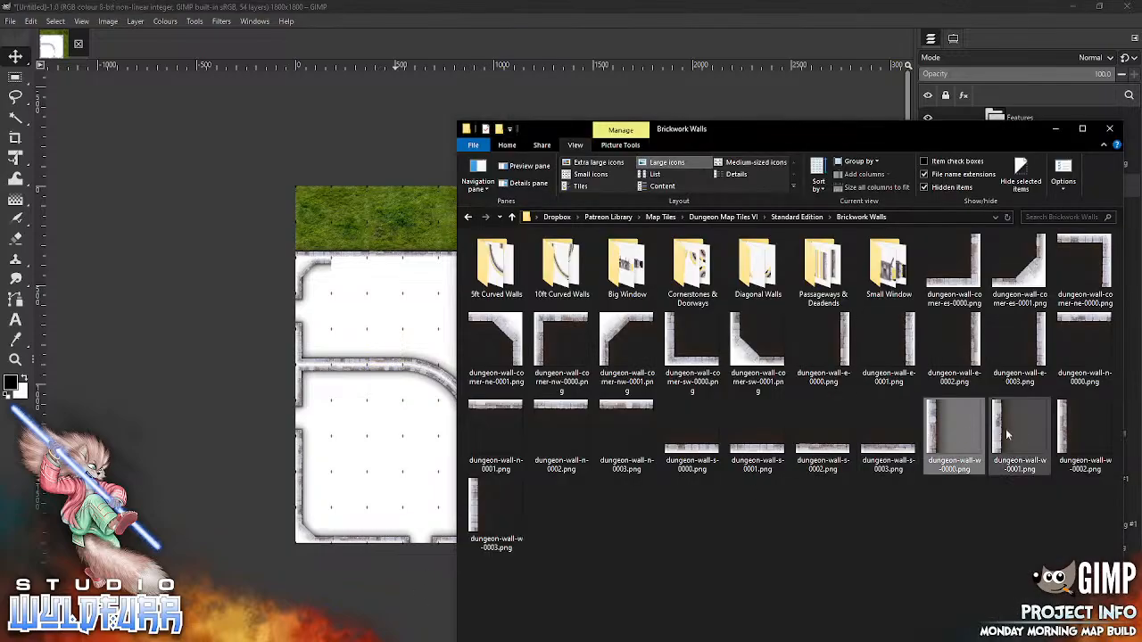
click(1066, 433)
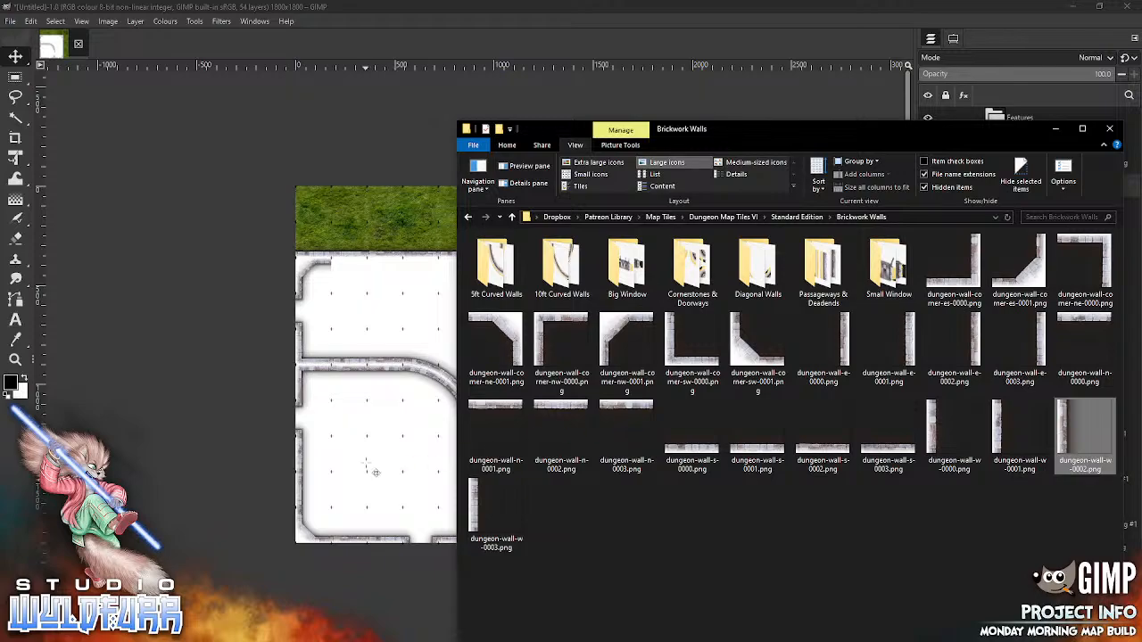
drag(374, 471, 375, 470)
drag(471, 368, 491, 493)
- Complete the inner side of the vertical wall with dungeon-wall-e-0001.png in row eight and dungeon-wall-e-0003.png in row nine of column five
key(alt+Tab)
drag(906, 348, 371, 461)
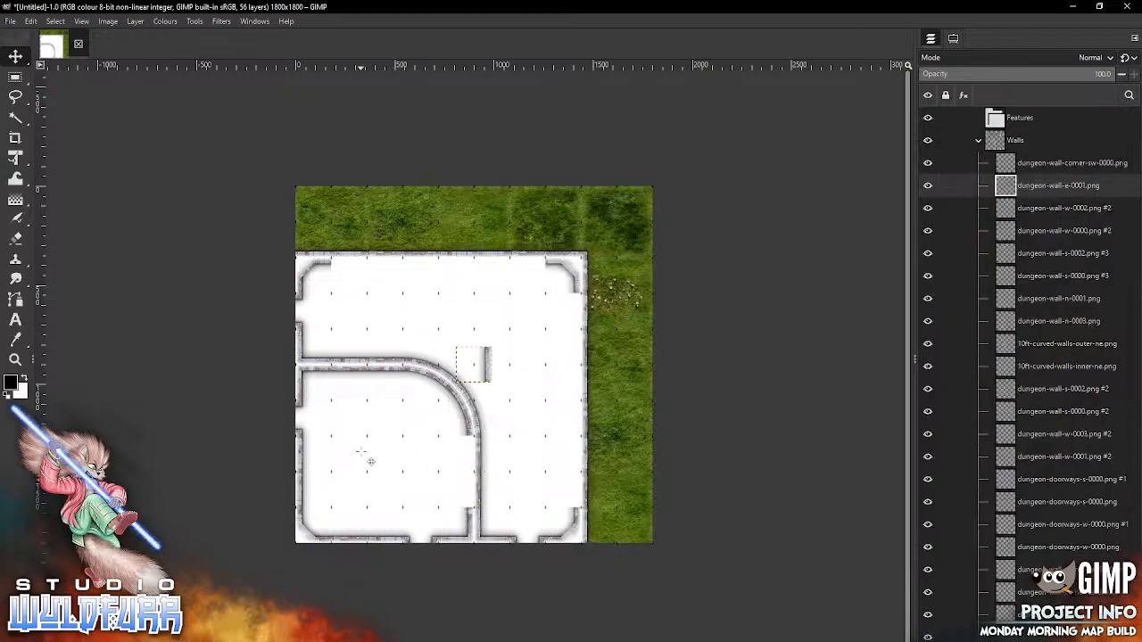
drag(486, 366, 473, 456)
click(401, 640)
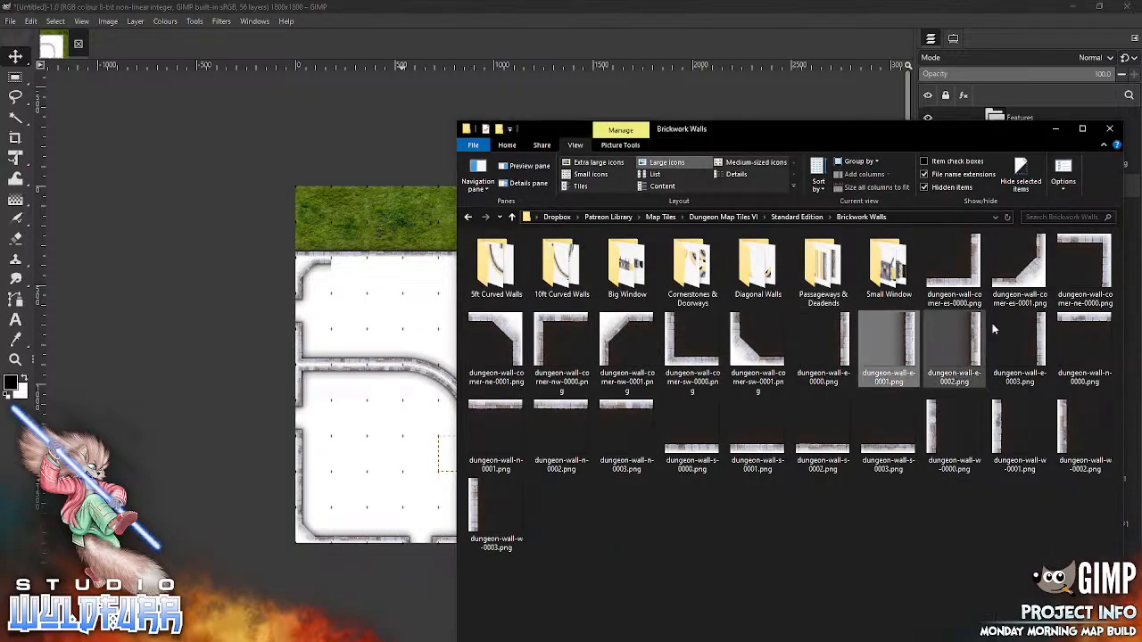
drag(1019, 343, 383, 444)
drag(484, 364, 476, 505)
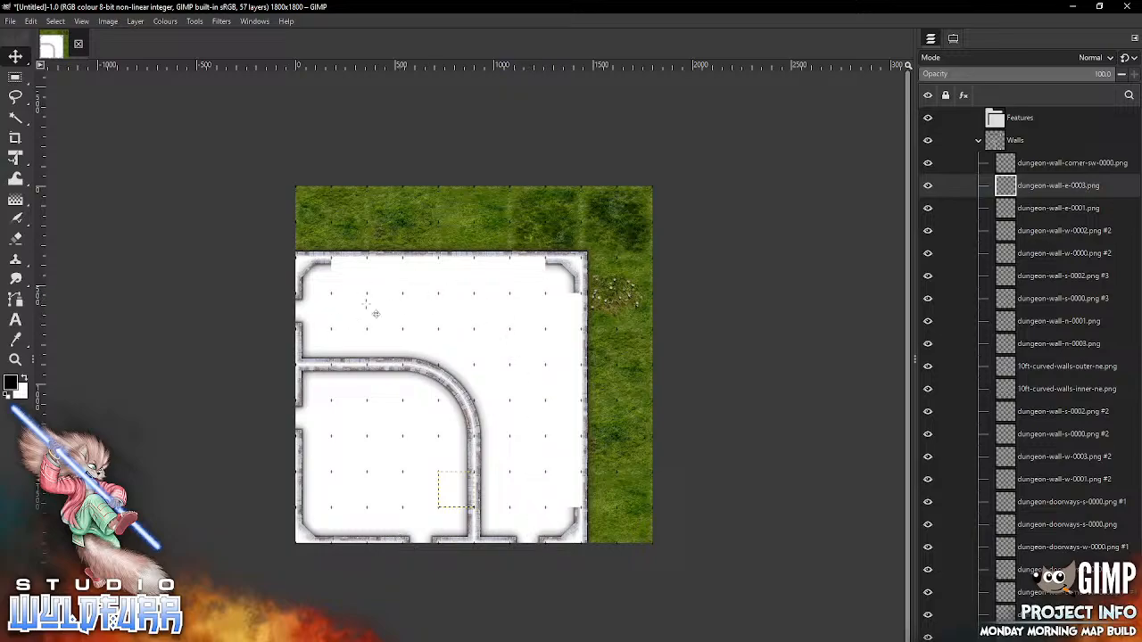
- Open the Big Window folder inside Brickwork Walls and examine its window tiles
key(alt+Tab)
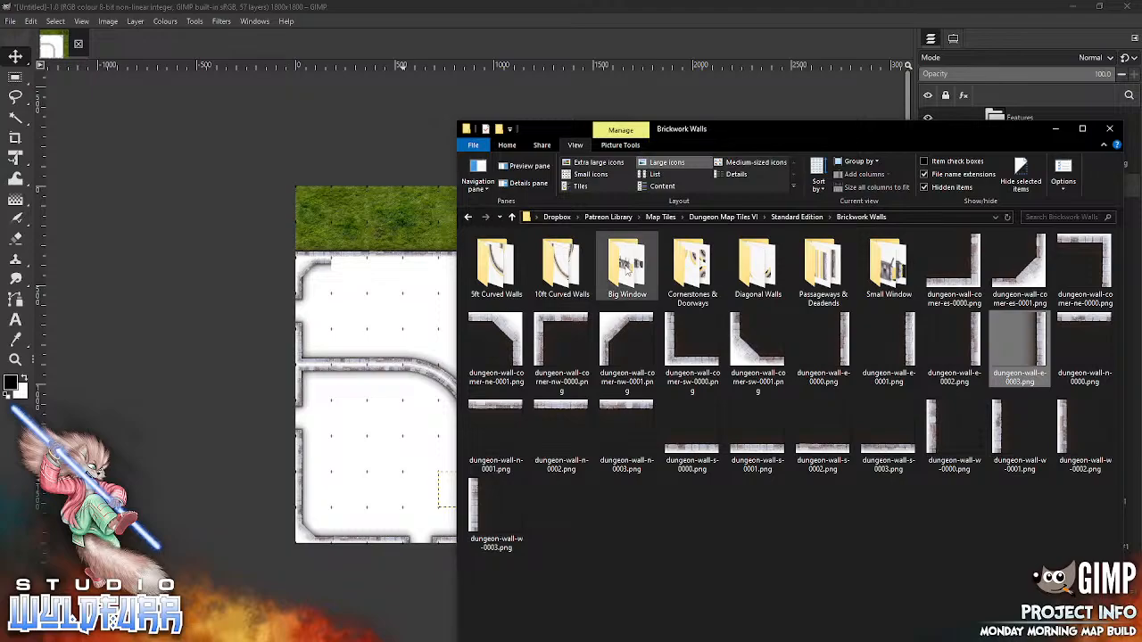
double_click(627, 265)
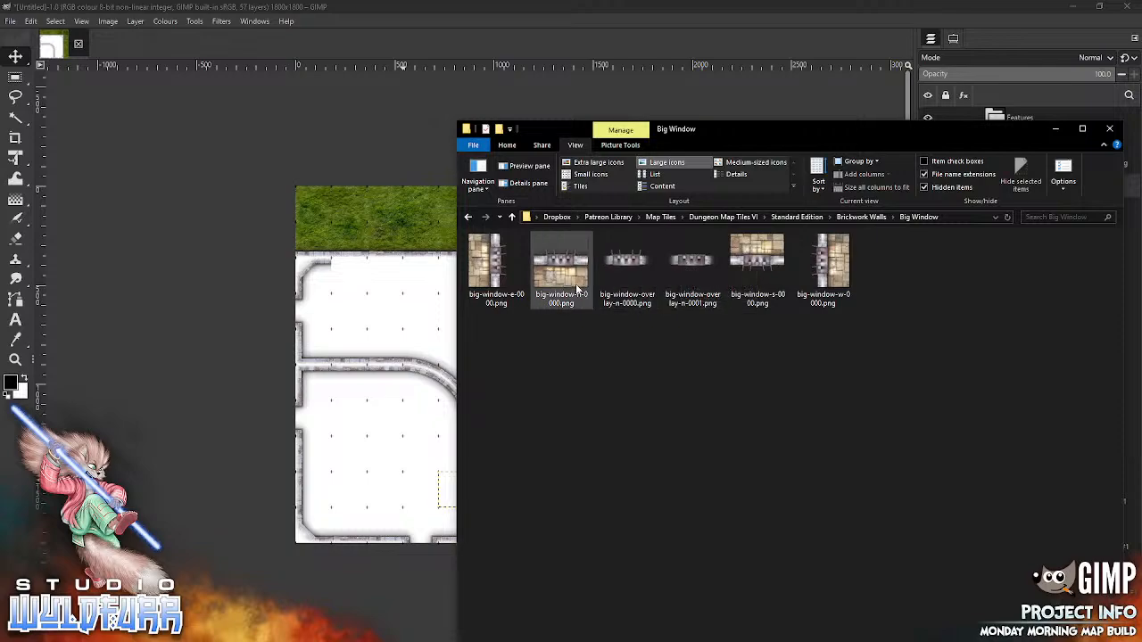
click(392, 325)
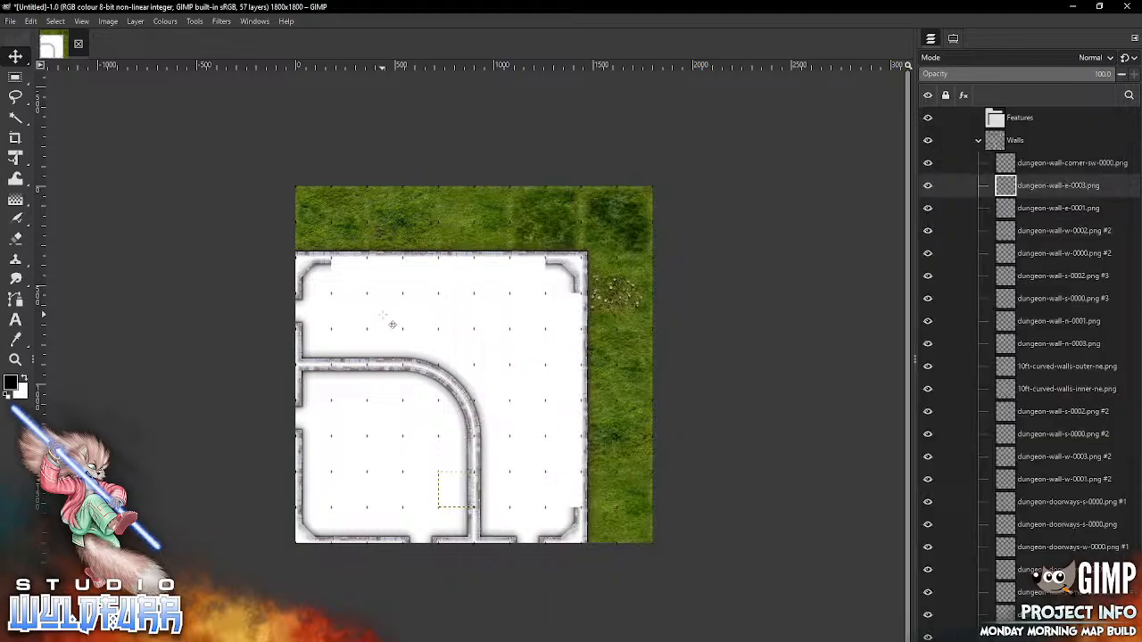
- Clear the top wall tiles in columns two, three, six and seven and the right wall tiles in rows eight and nine
click(935, 40)
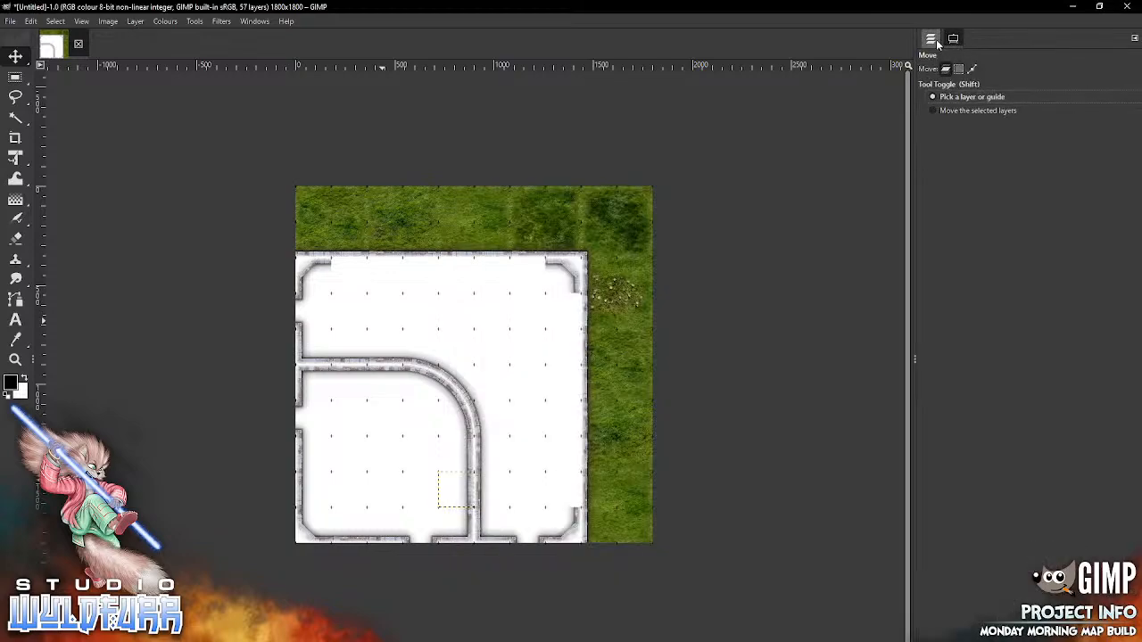
click(927, 41)
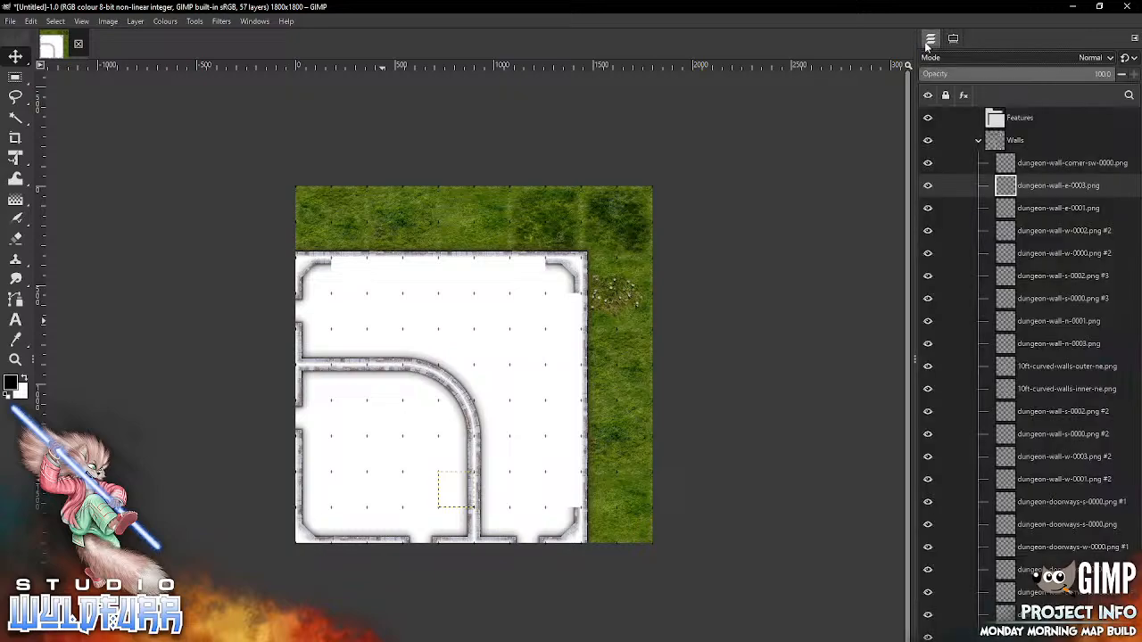
click(527, 257)
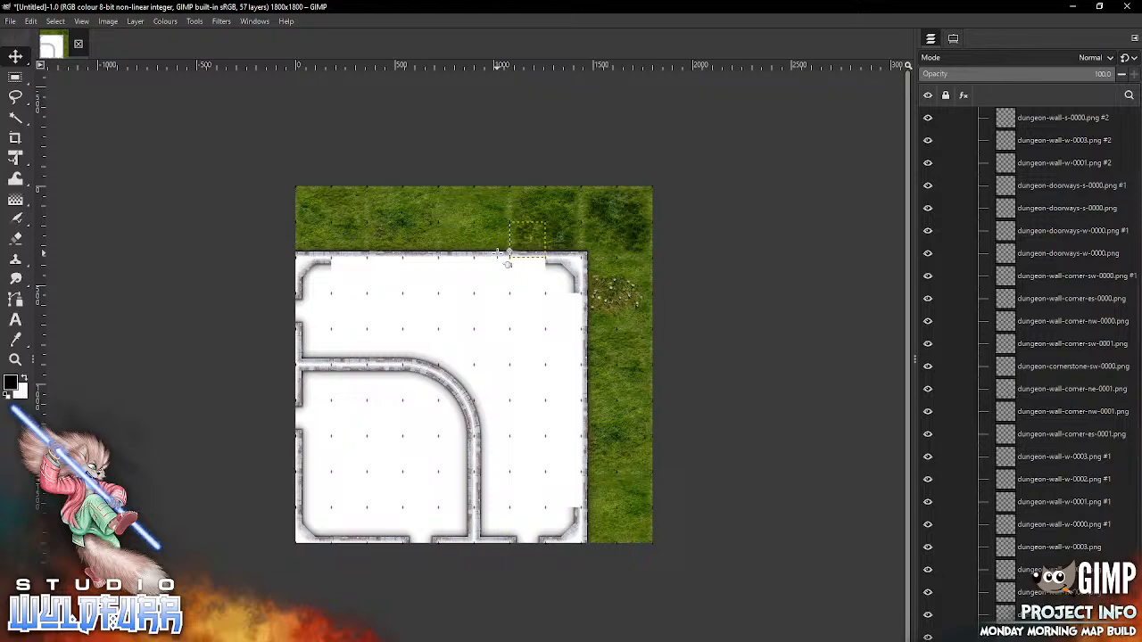
drag(507, 264, 472, 262)
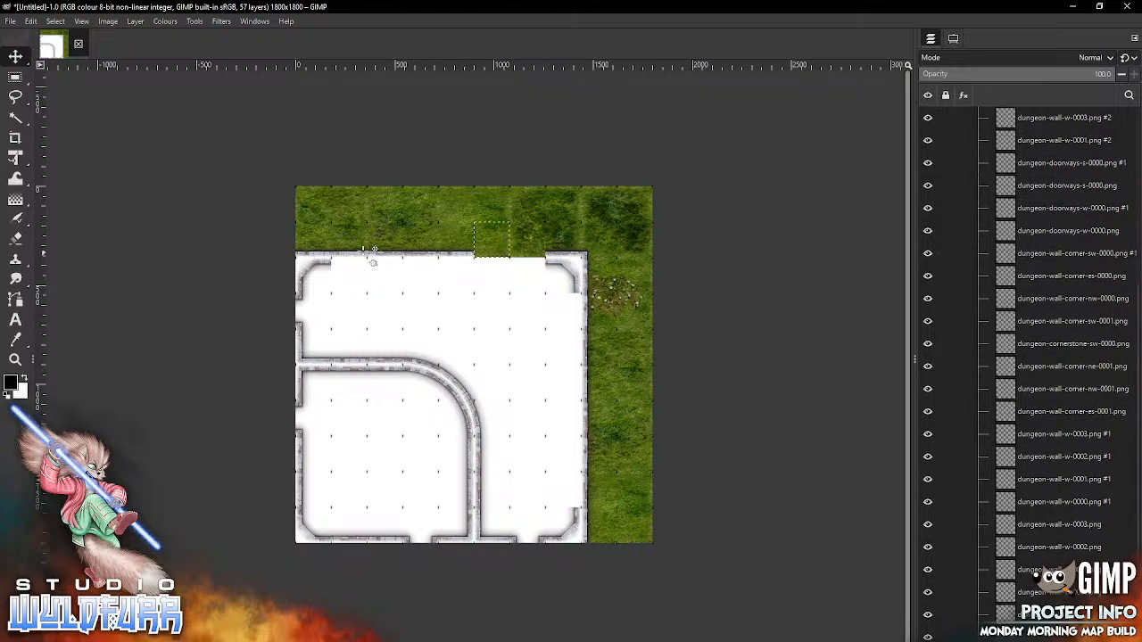
drag(358, 255, 383, 260)
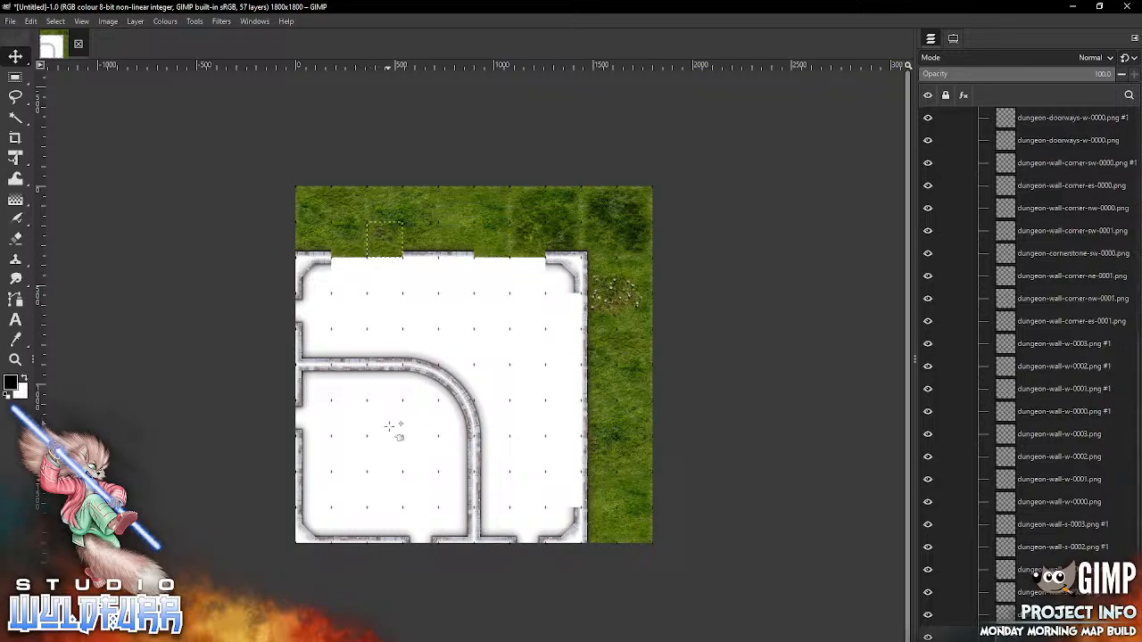
drag(593, 486, 593, 451)
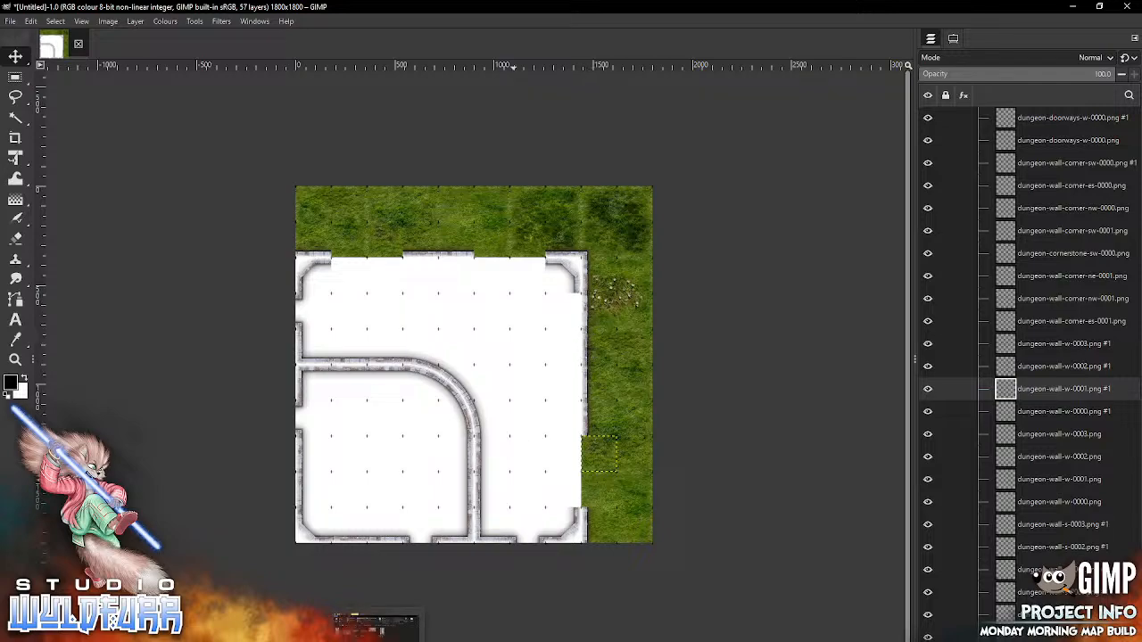
- Add big-window-n-0000.png to the Floor group and snap it into the top wall gap at columns two and three
click(377, 630)
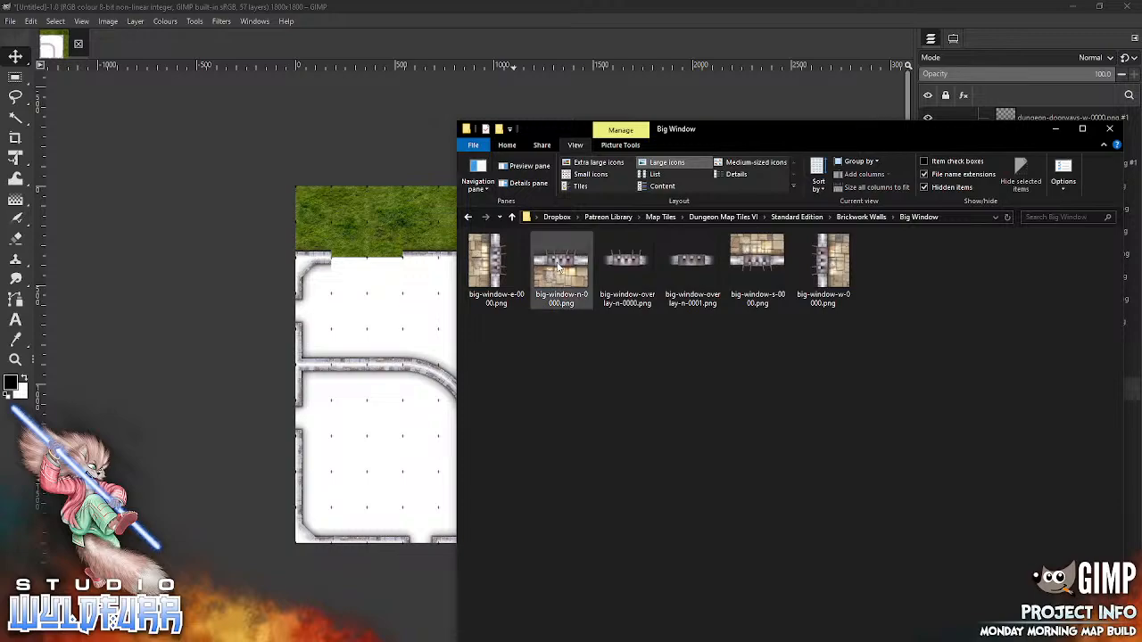
click(667, 50)
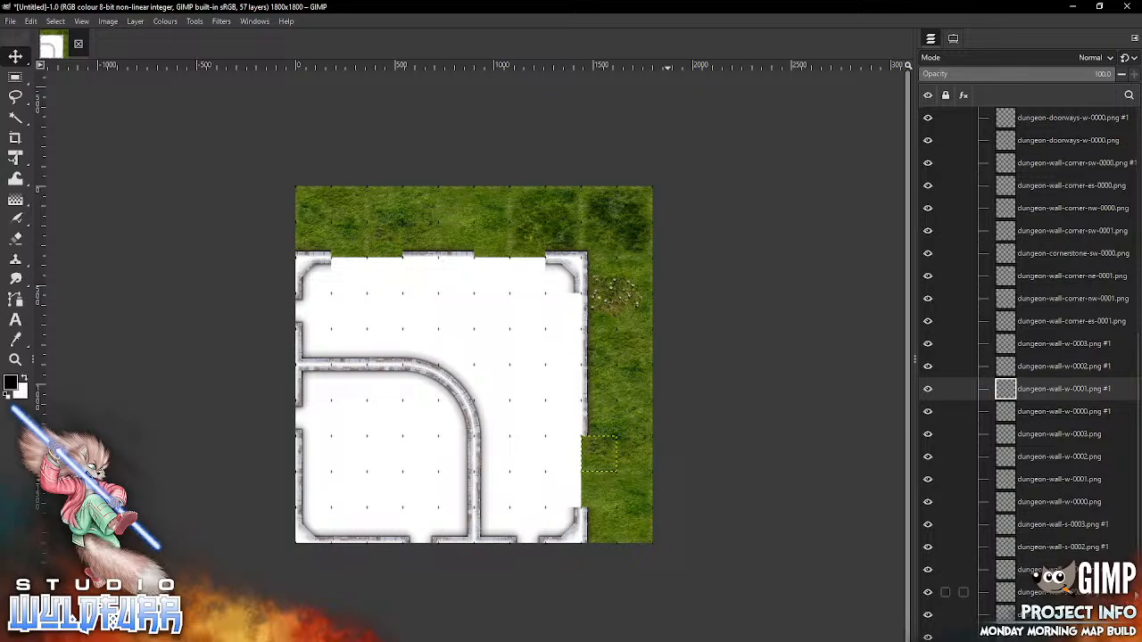
scroll(1026, 366, down, 2)
scroll(1034, 157, up, 6)
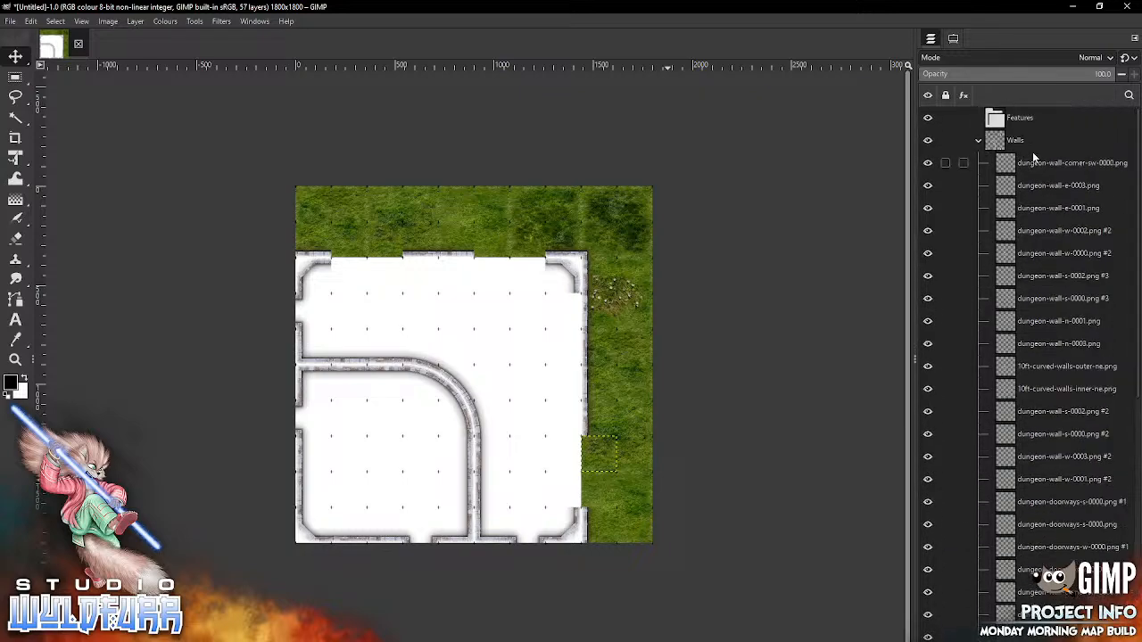
click(979, 143)
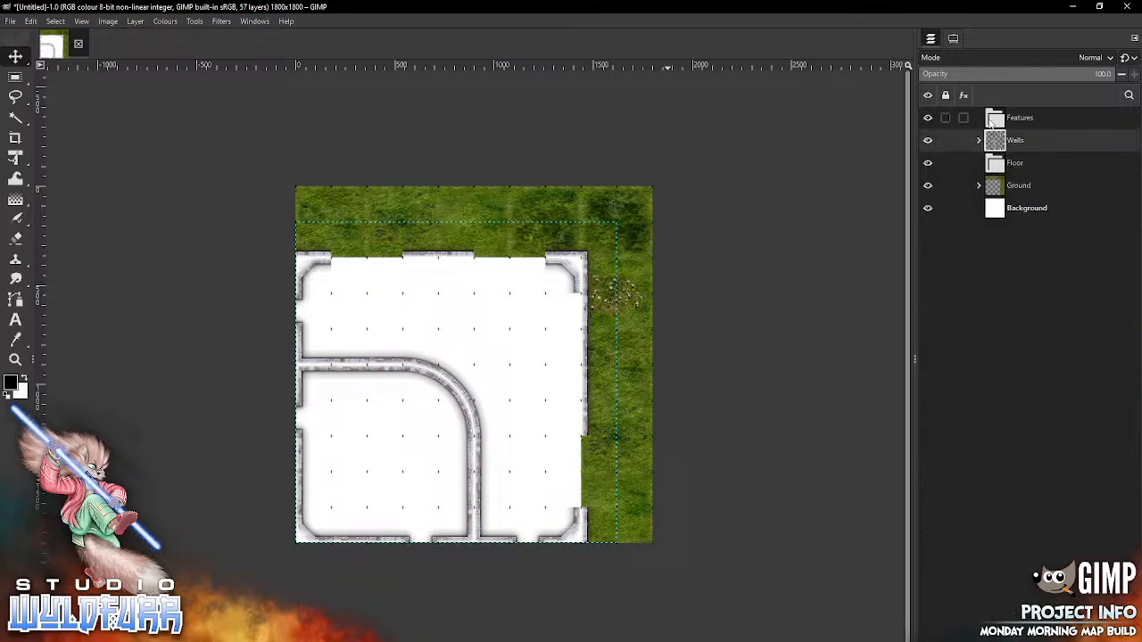
click(1000, 166)
key(alt+Tab)
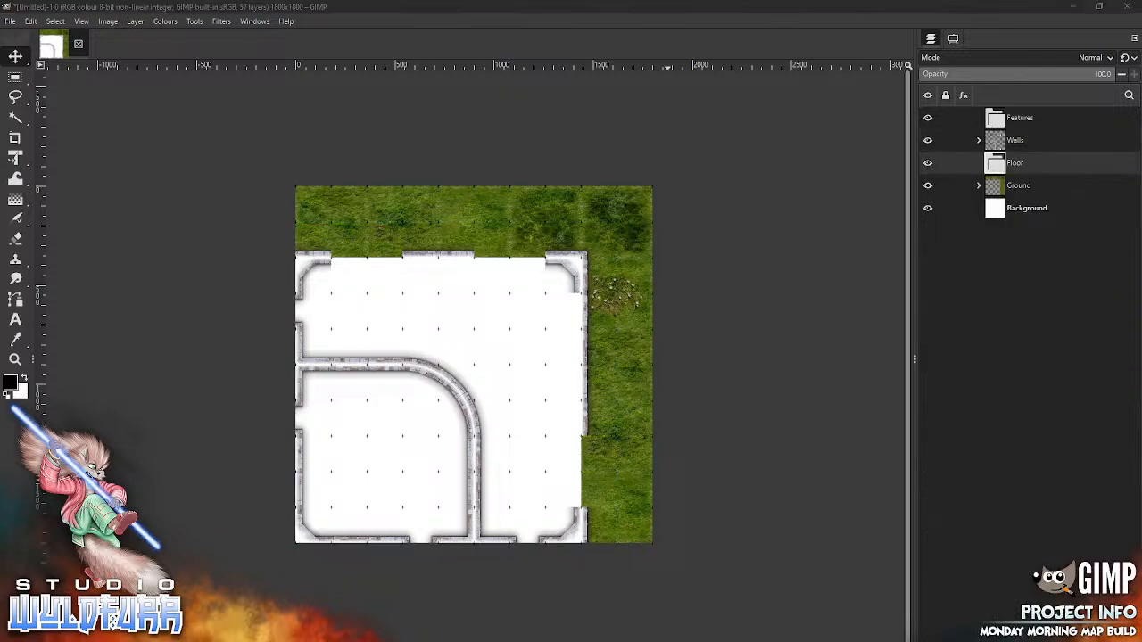
drag(558, 264, 394, 325)
drag(494, 380, 389, 274)
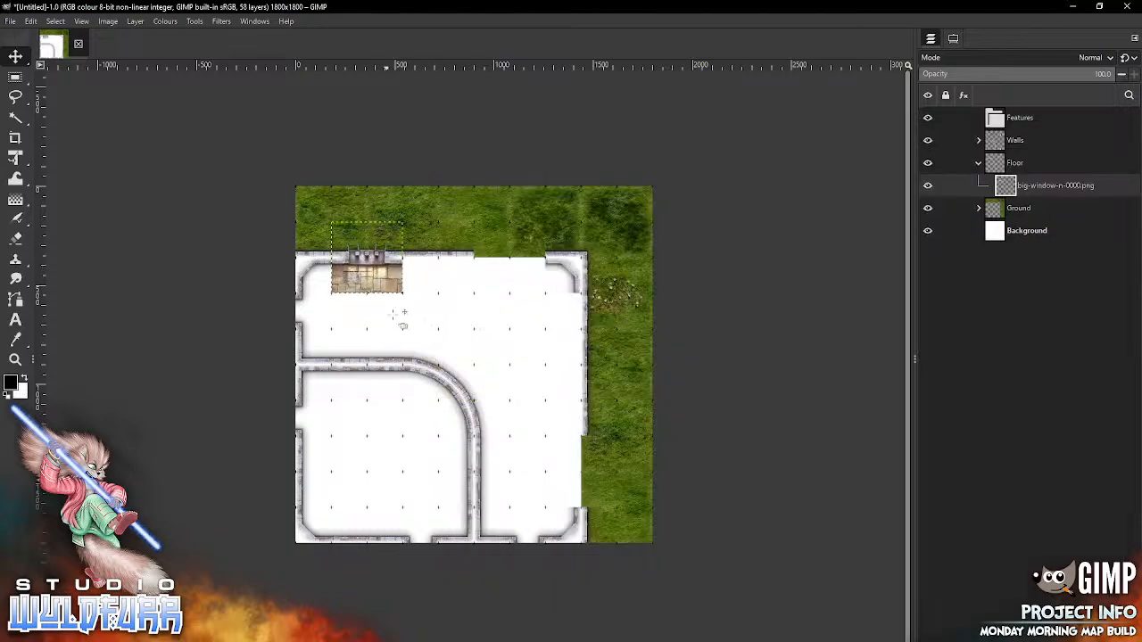
- Add a second big-window-n-0000.png to the Floor group and move it up toward the top wall
key(alt+Tab)
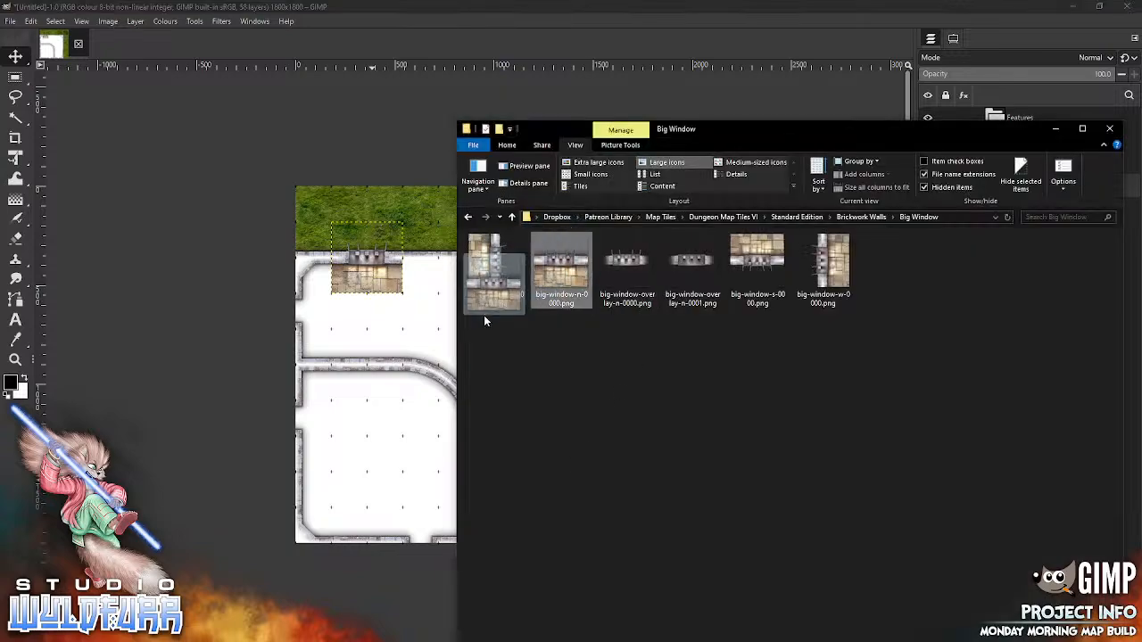
click(375, 432)
drag(484, 366, 482, 320)
drag(479, 287, 511, 262)
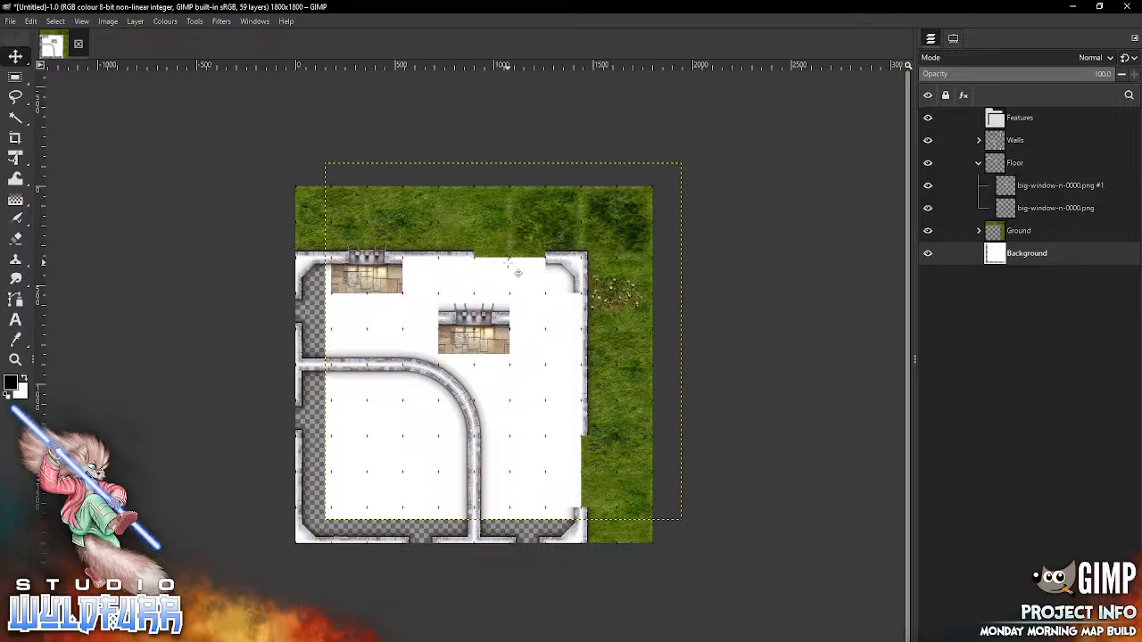
click(32, 21)
click(42, 34)
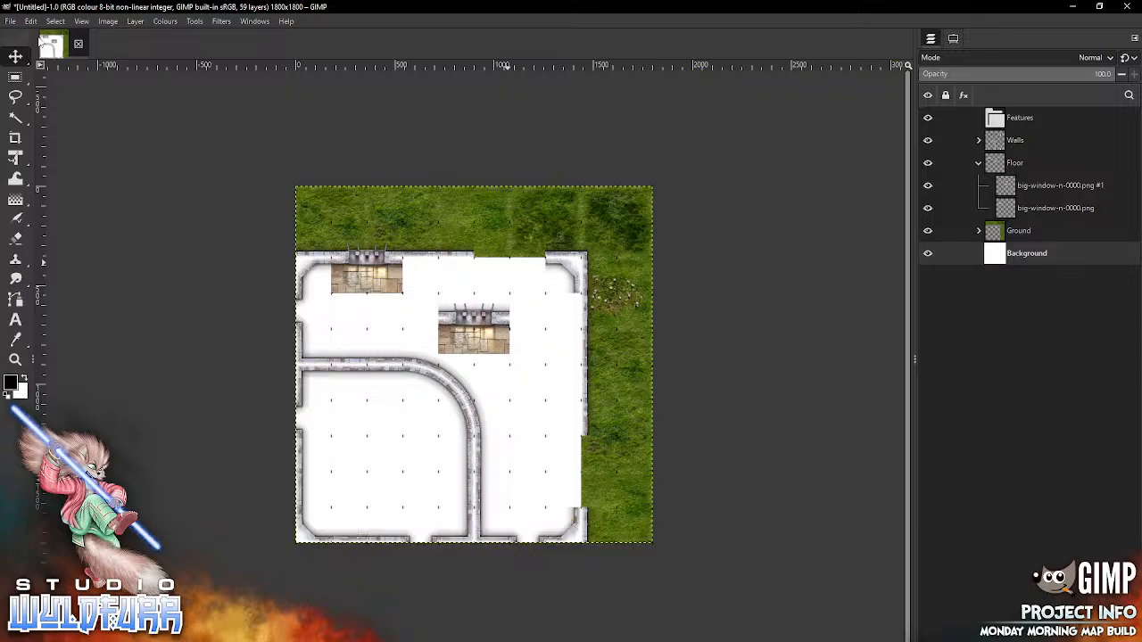
- Set the Move tool to move the selected layers and snap the second north window into the top wall gap at columns six and seven
click(953, 39)
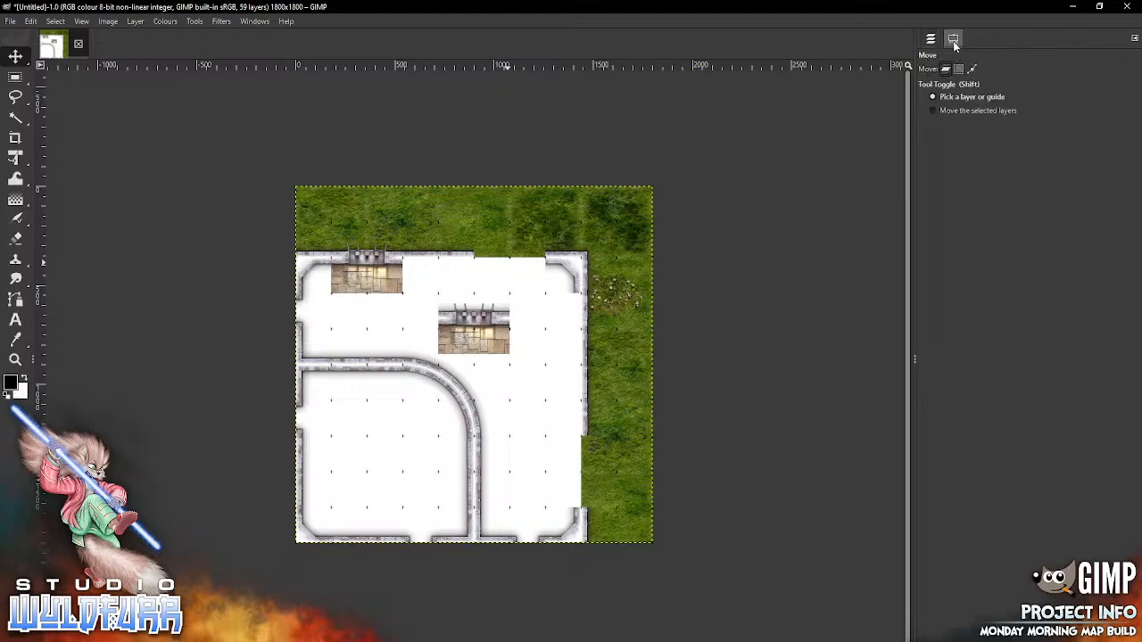
click(938, 111)
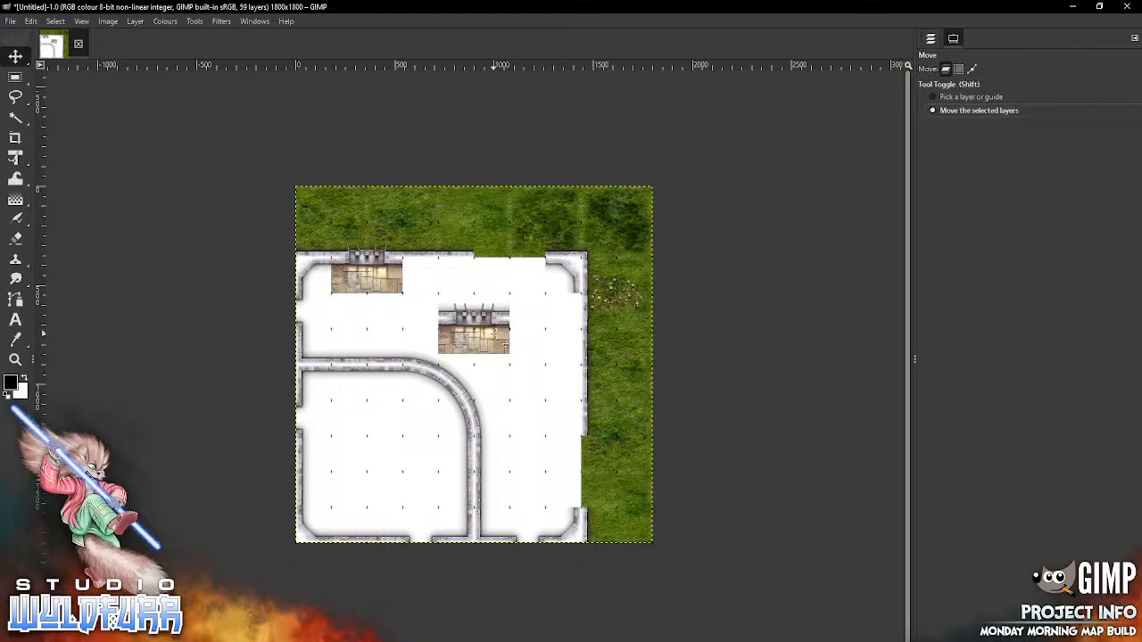
click(930, 38)
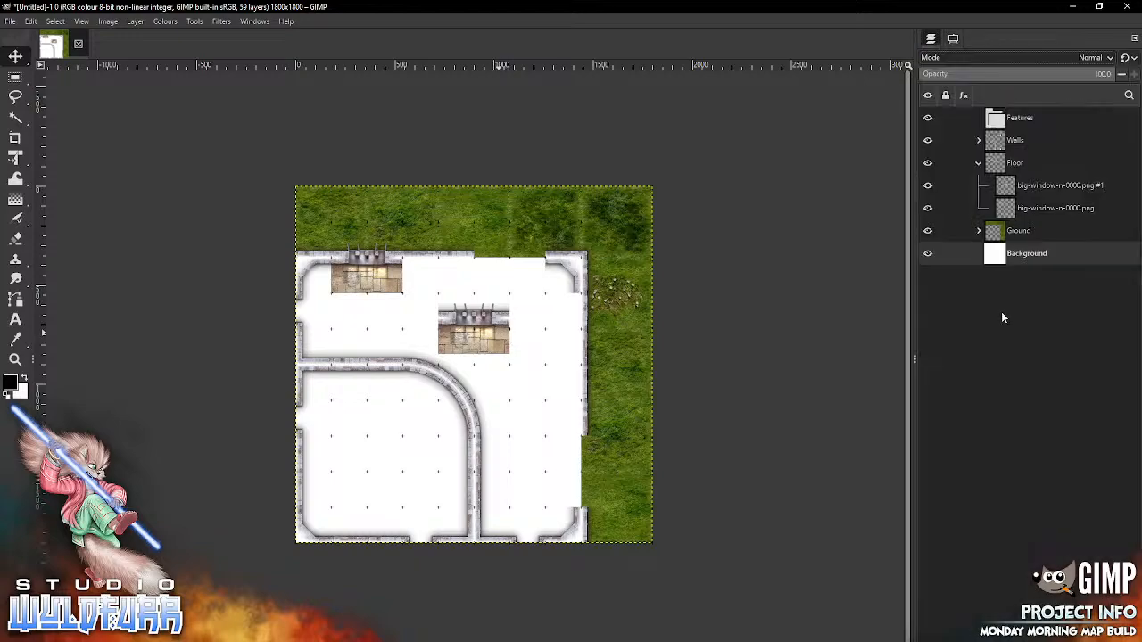
click(1057, 185)
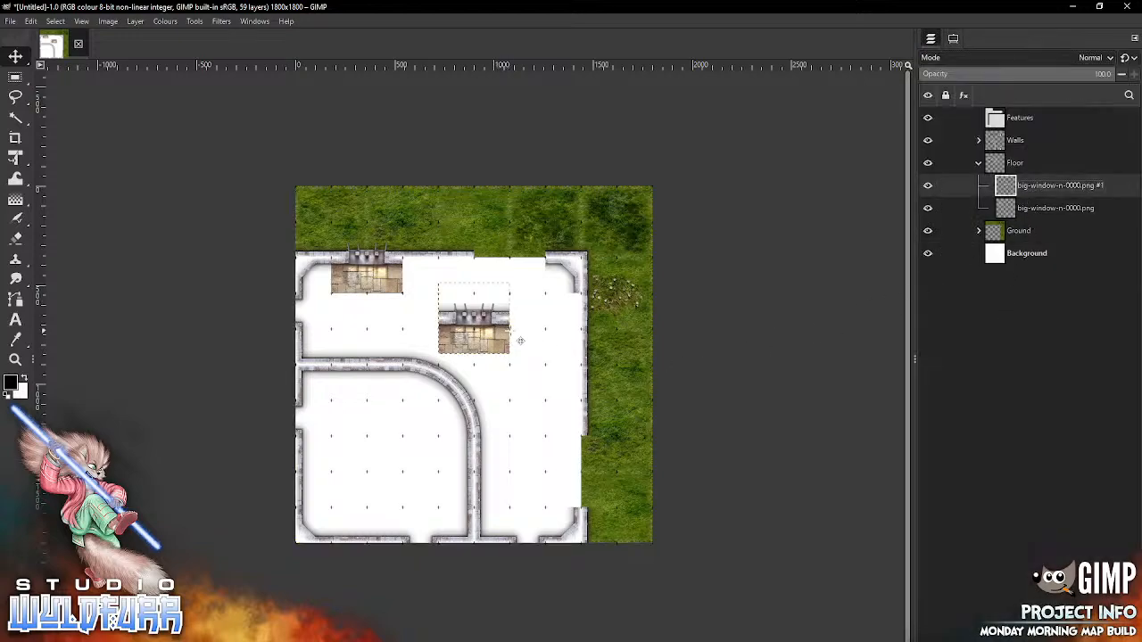
drag(487, 337, 524, 281)
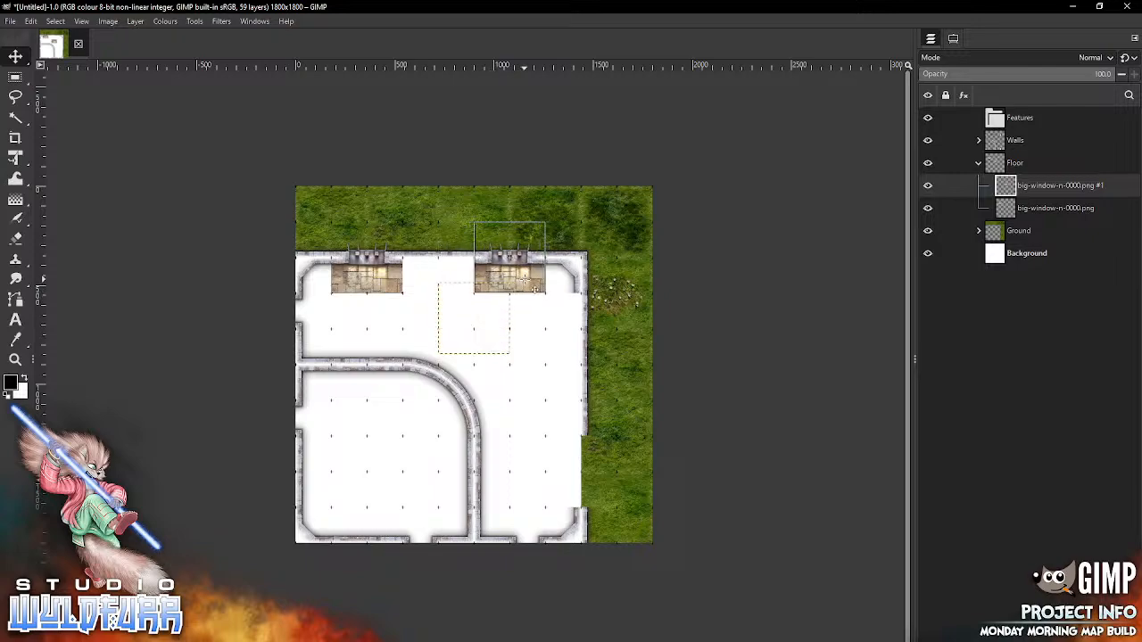
- Add big-window-e-0000.png to the Floor group, snap it into the right wall gap at rows eight and nine, and select the Features group
key(alt+Tab)
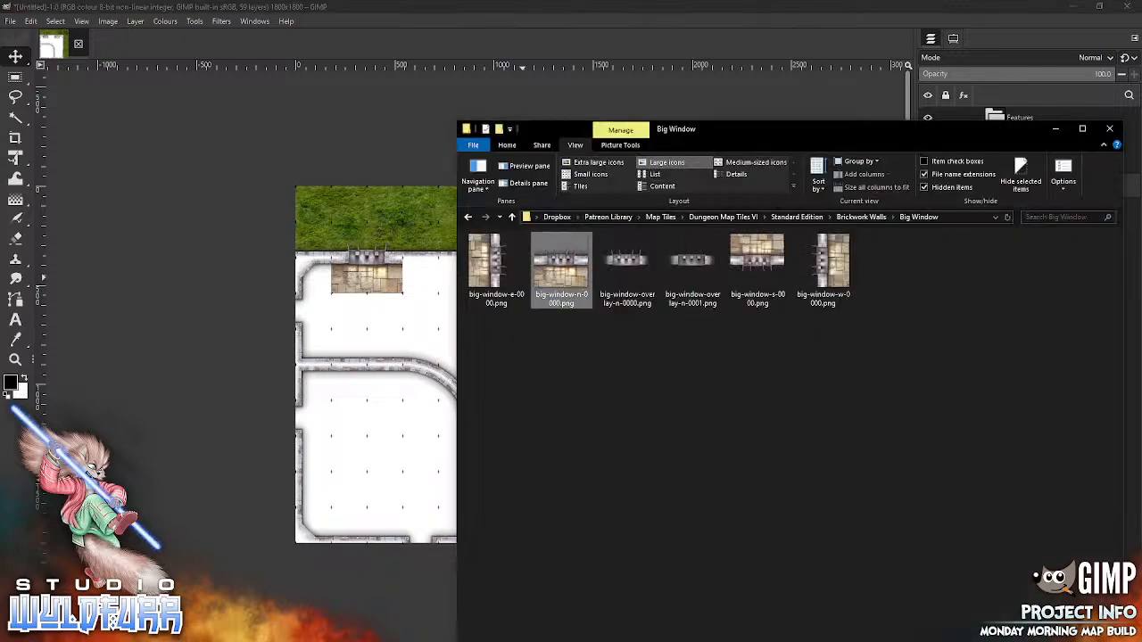
drag(488, 266, 387, 403)
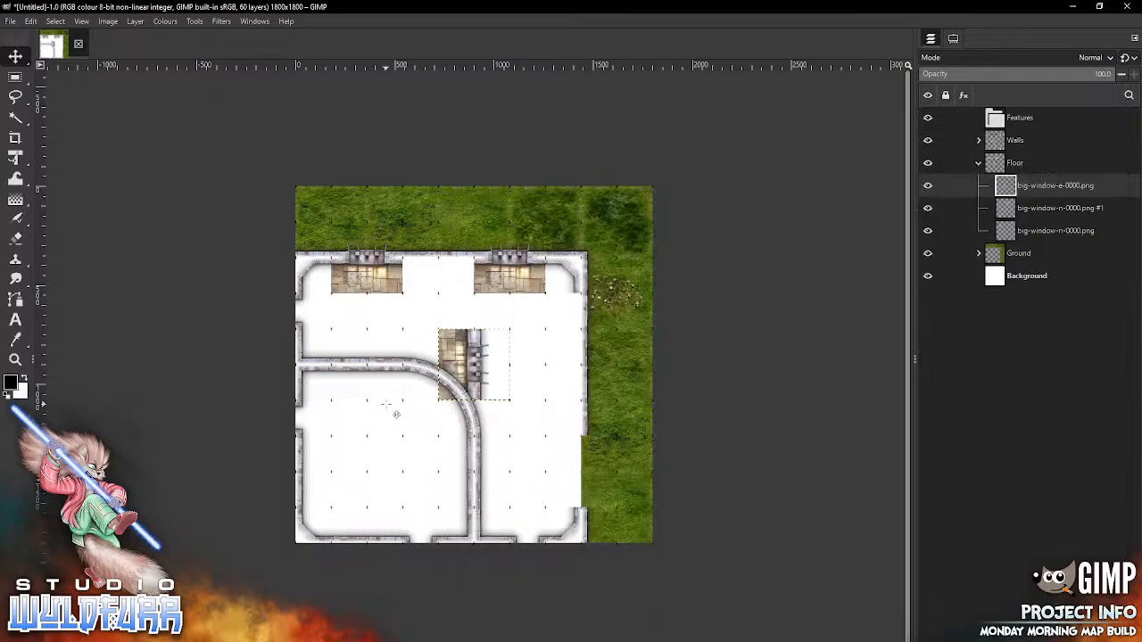
drag(488, 378, 598, 482)
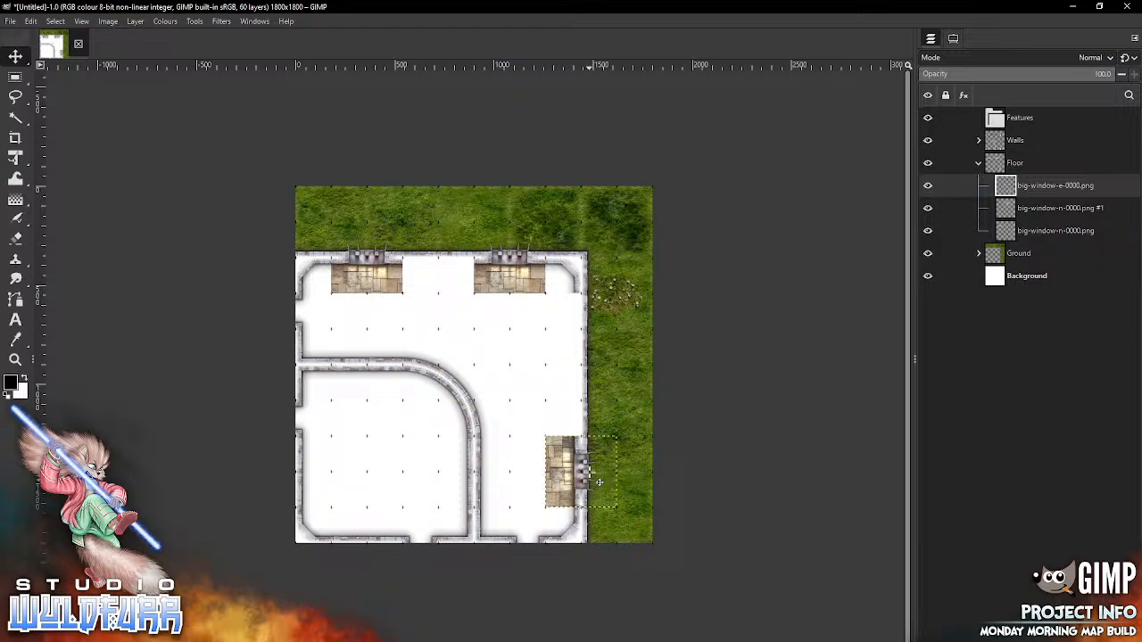
click(979, 163)
click(999, 120)
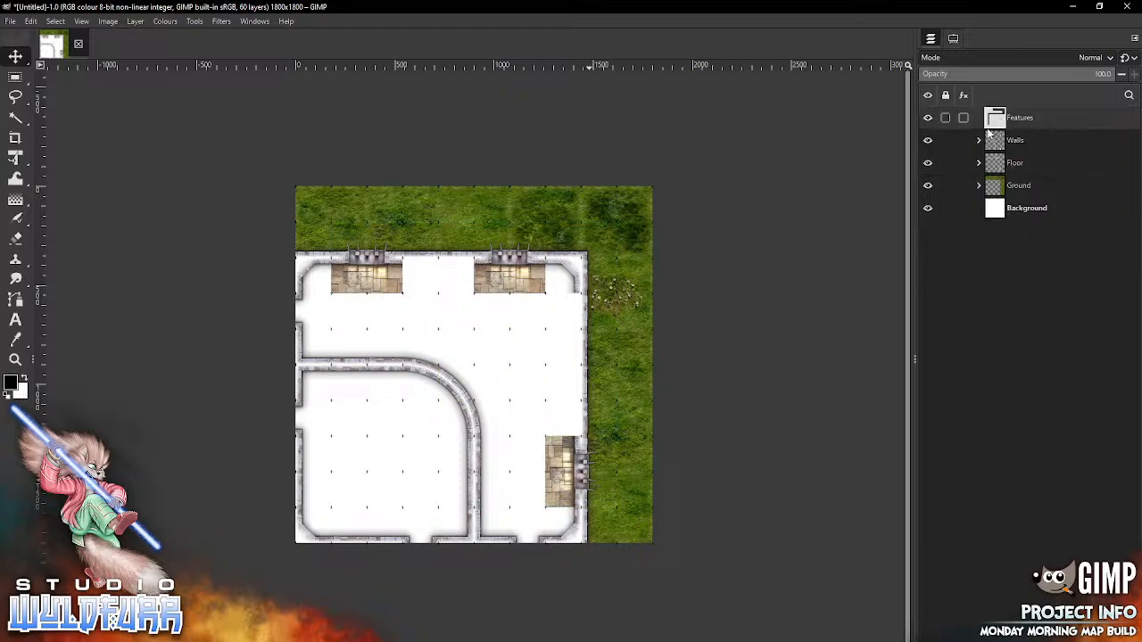
key(alt+Tab)
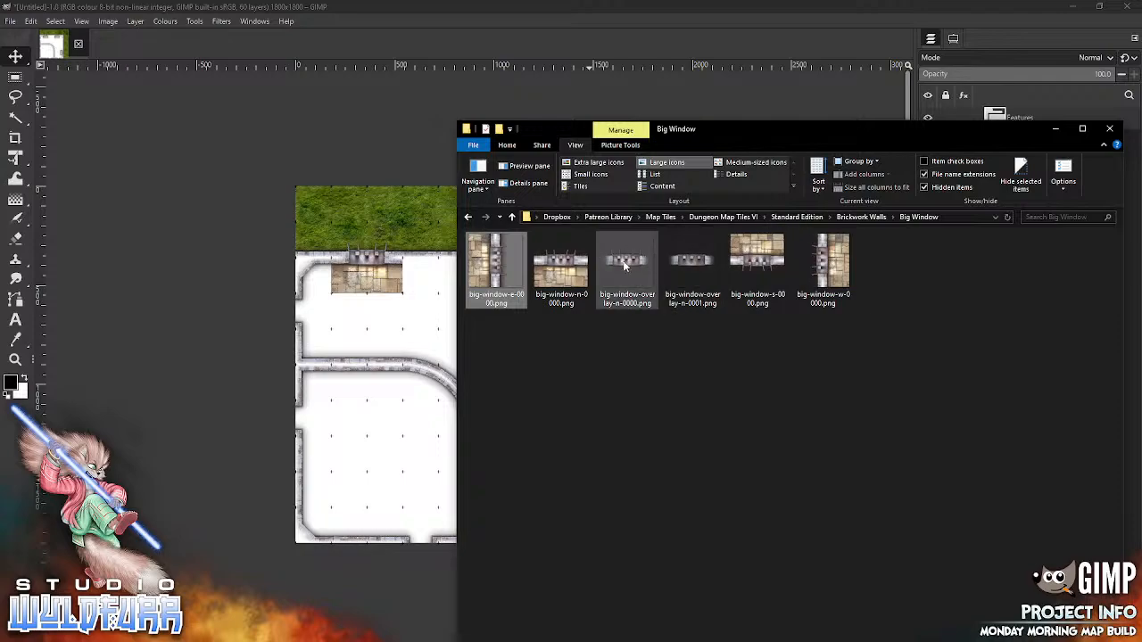
drag(622, 262, 397, 419)
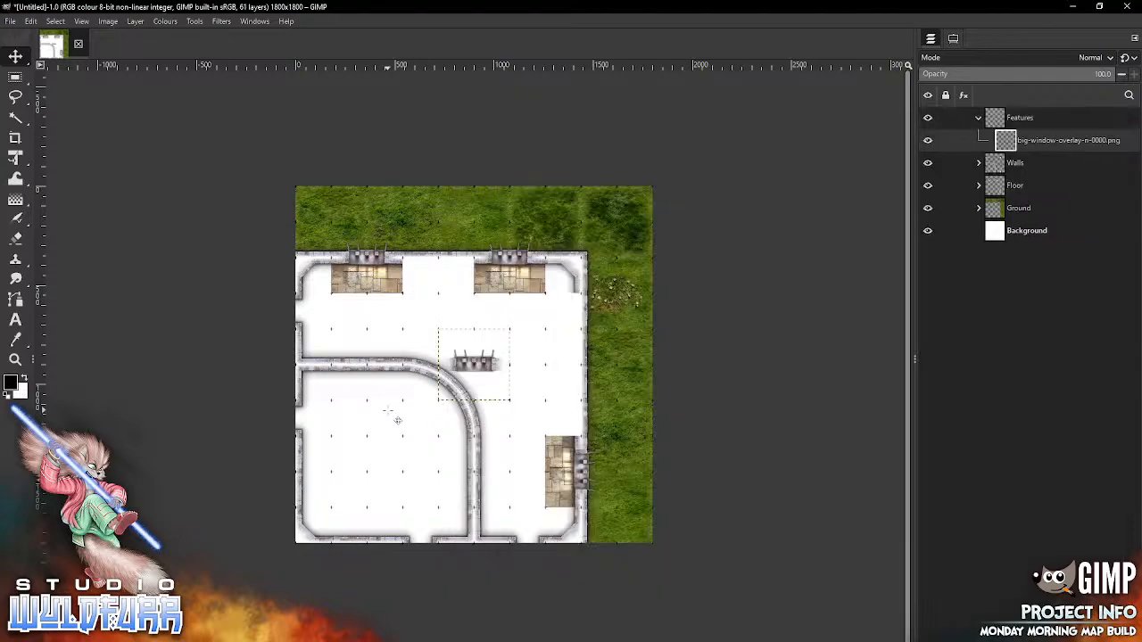
click(135, 22)
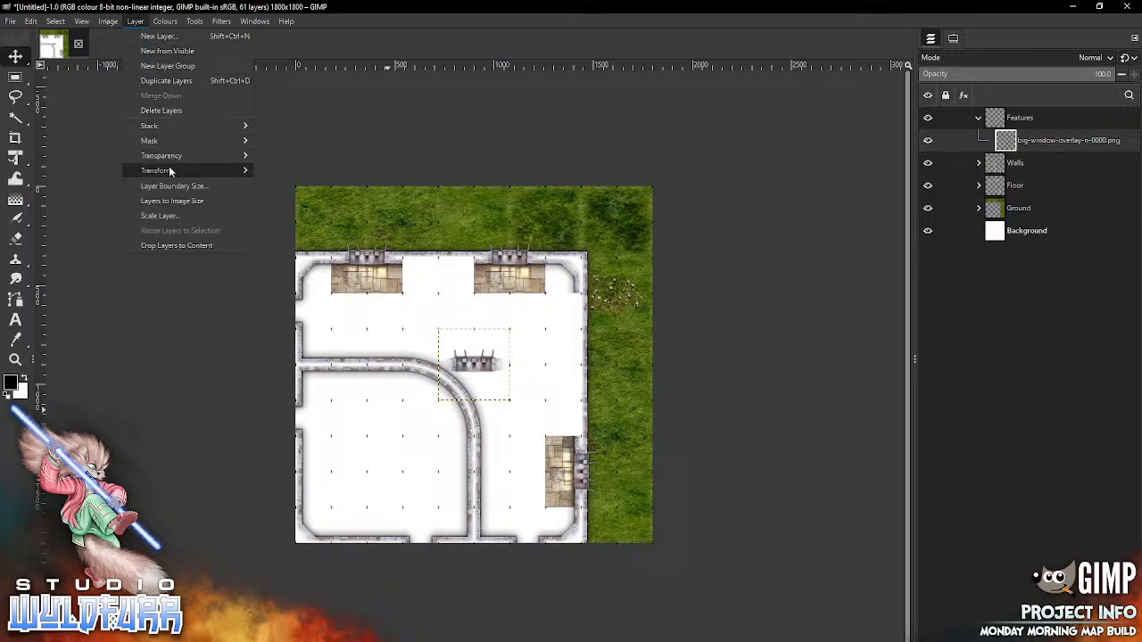
mouse_move(220, 170)
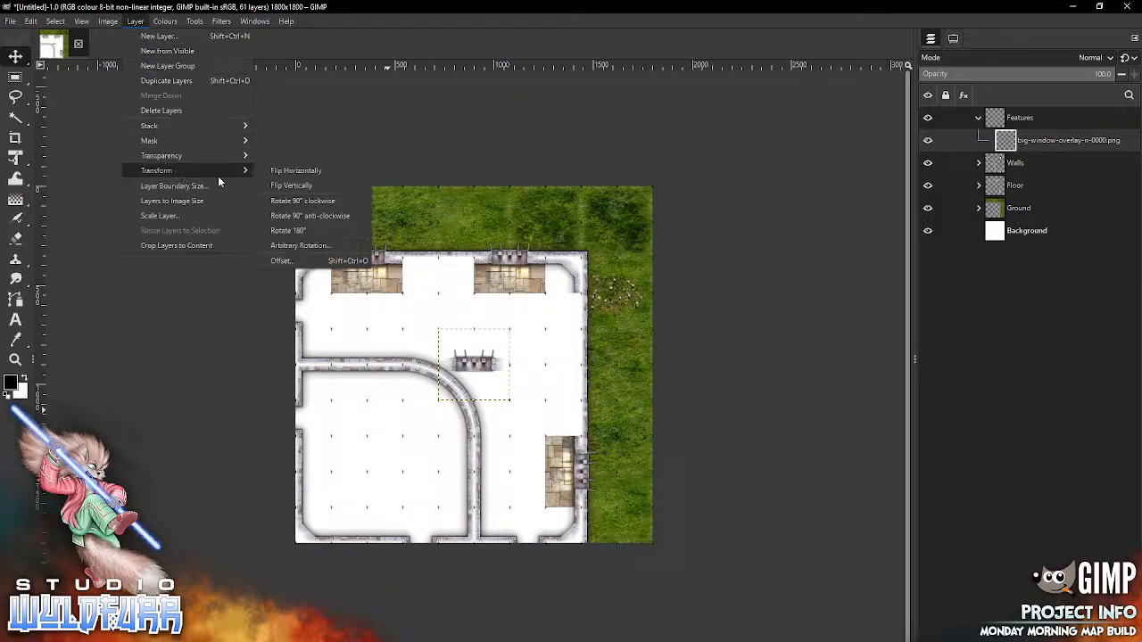
click(324, 206)
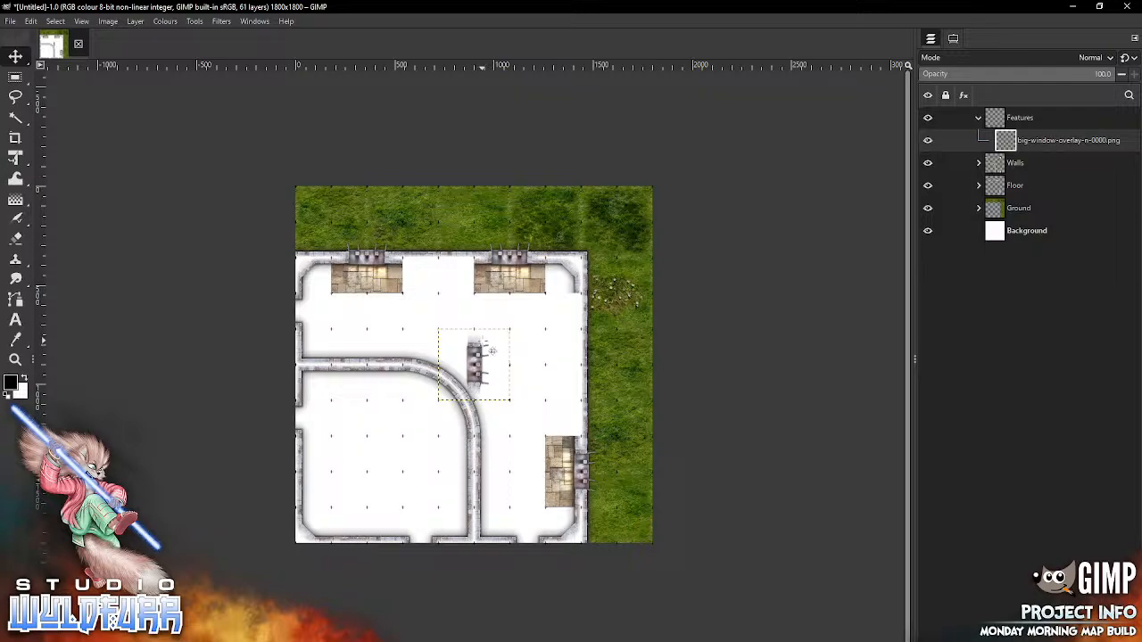
key(Delete)
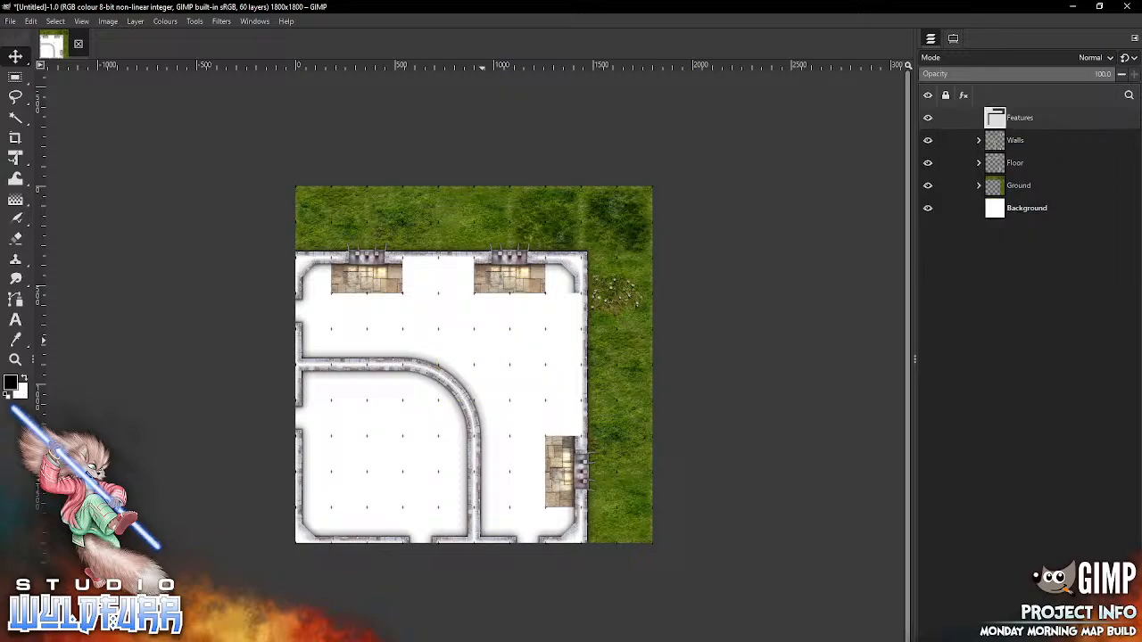
- Add big-window-overlay-n-0001.png to the Features group, rotate it 90° clockwise and snap it onto the right wall at rows four and five
key(alt+Tab)
drag(692, 265, 397, 406)
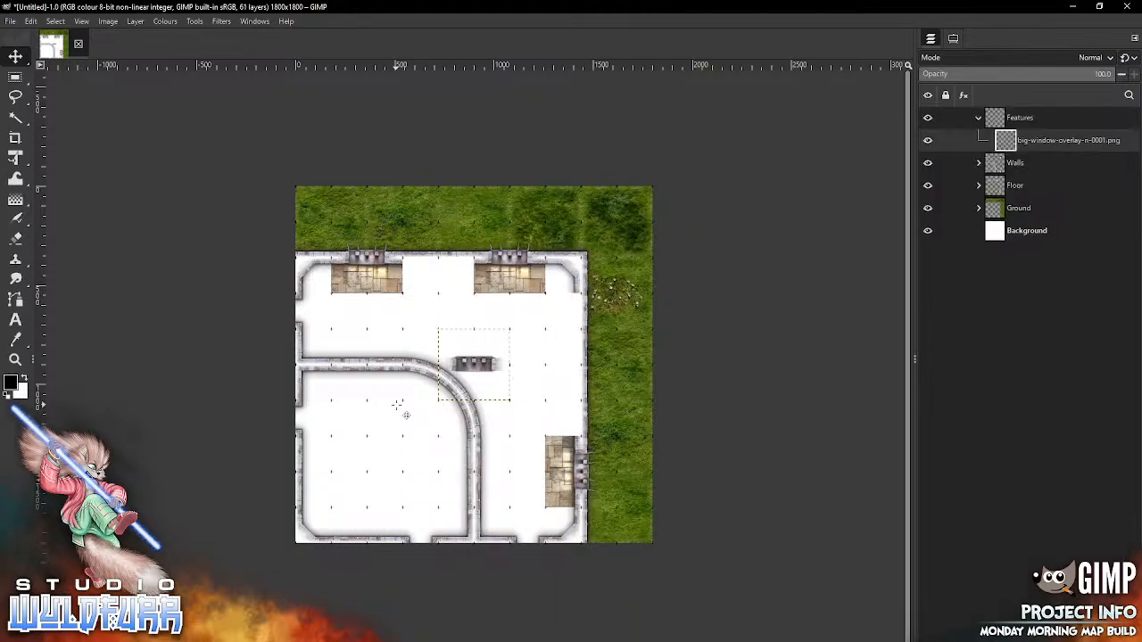
click(134, 21)
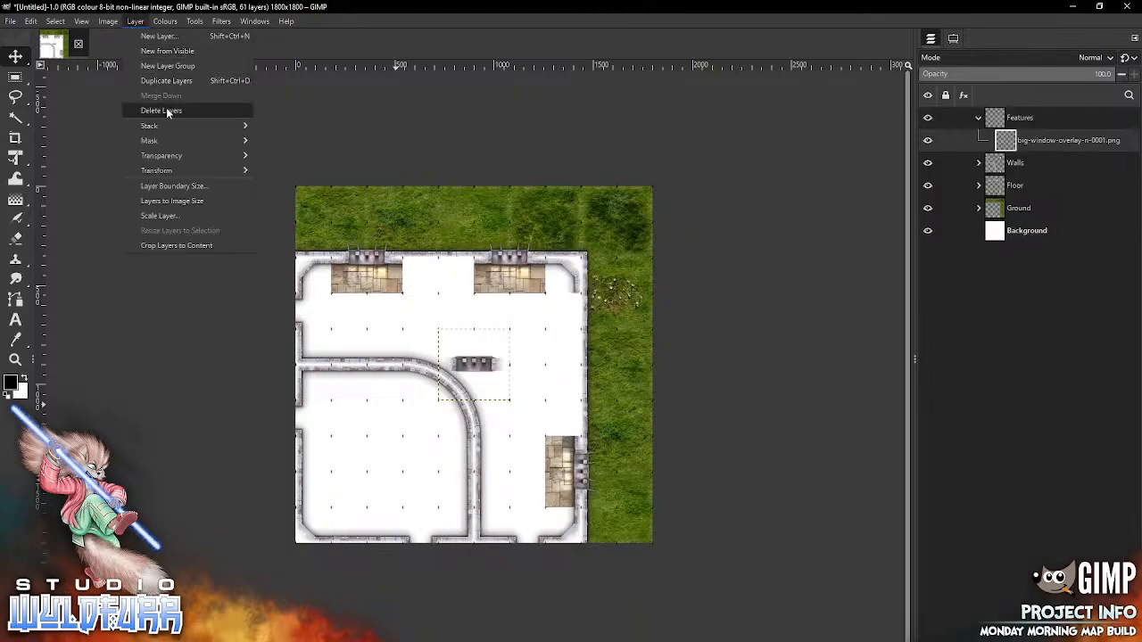
mouse_move(201, 173)
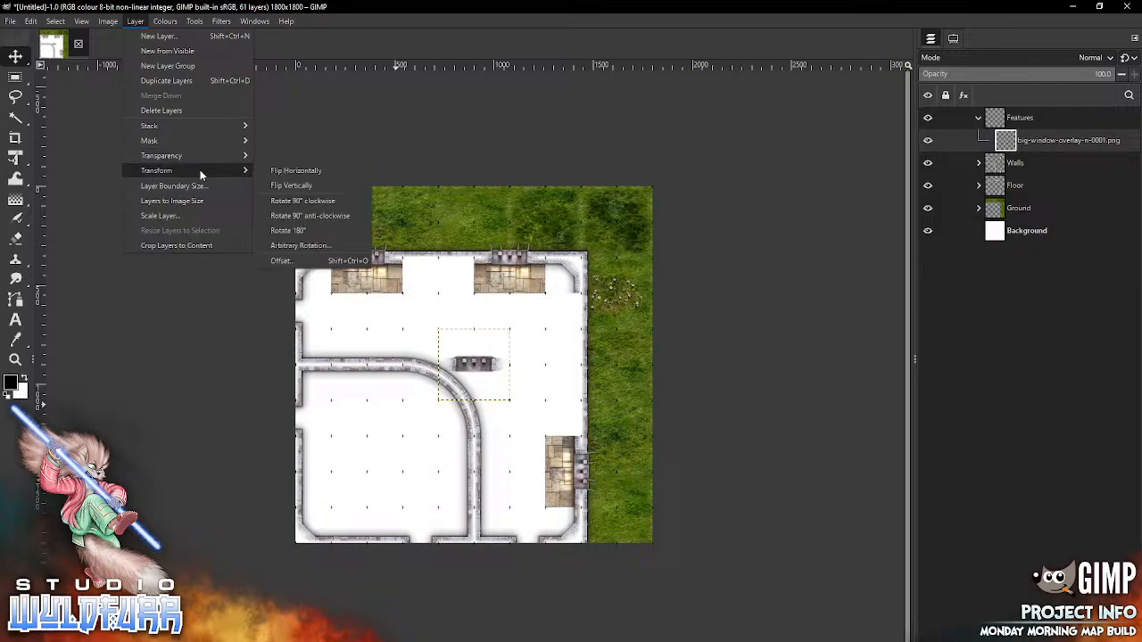
click(311, 201)
drag(488, 369, 591, 327)
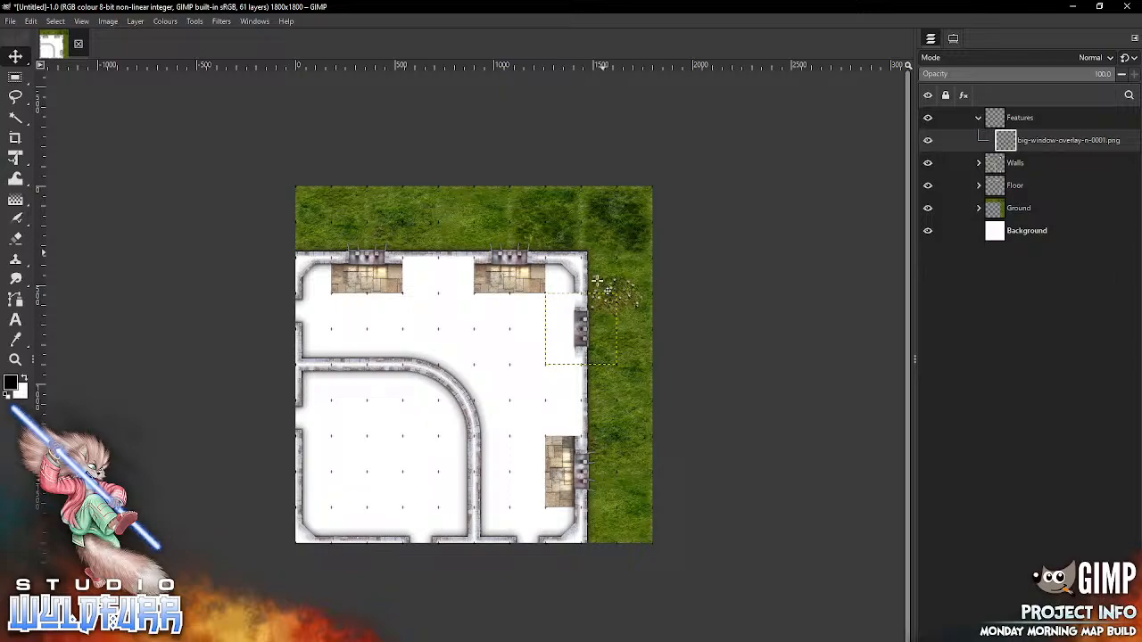
- Add the Brickwork Walls tile dungeon-wall-e-0000.png to the Walls group and snap it into the right wall at row four
click(15, 360)
click(584, 328)
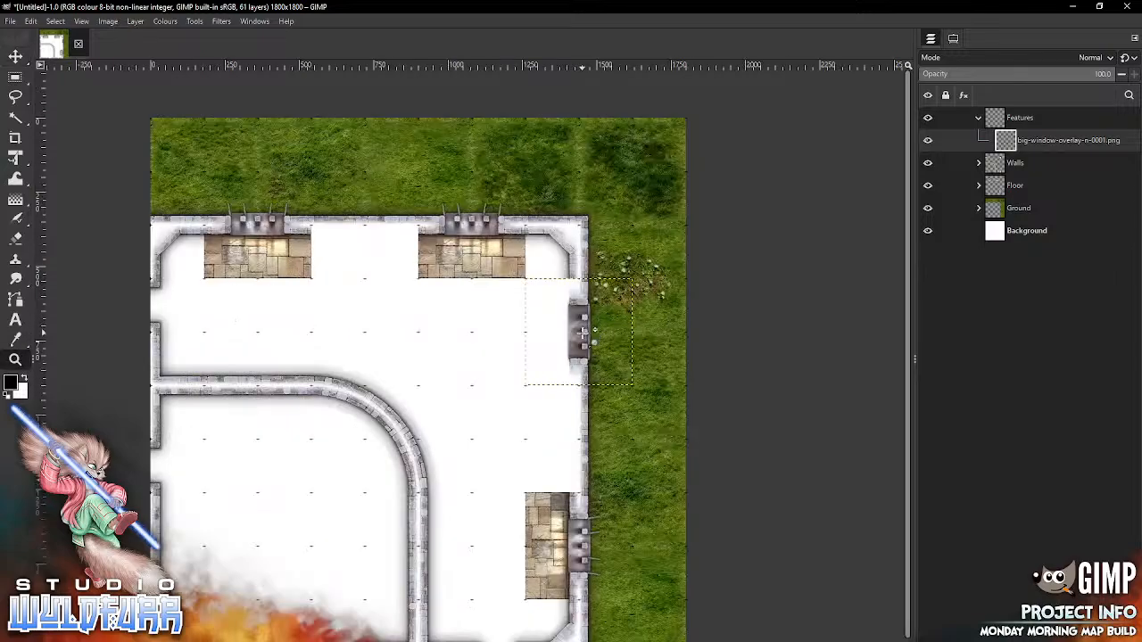
click(585, 328)
click(584, 327)
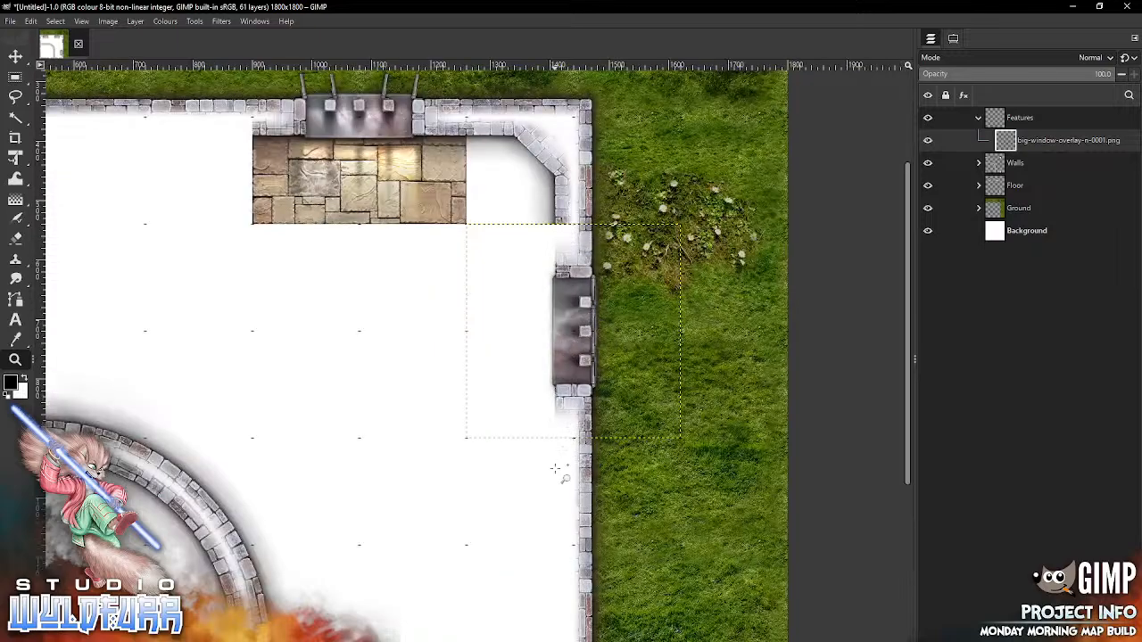
click(978, 162)
click(1008, 187)
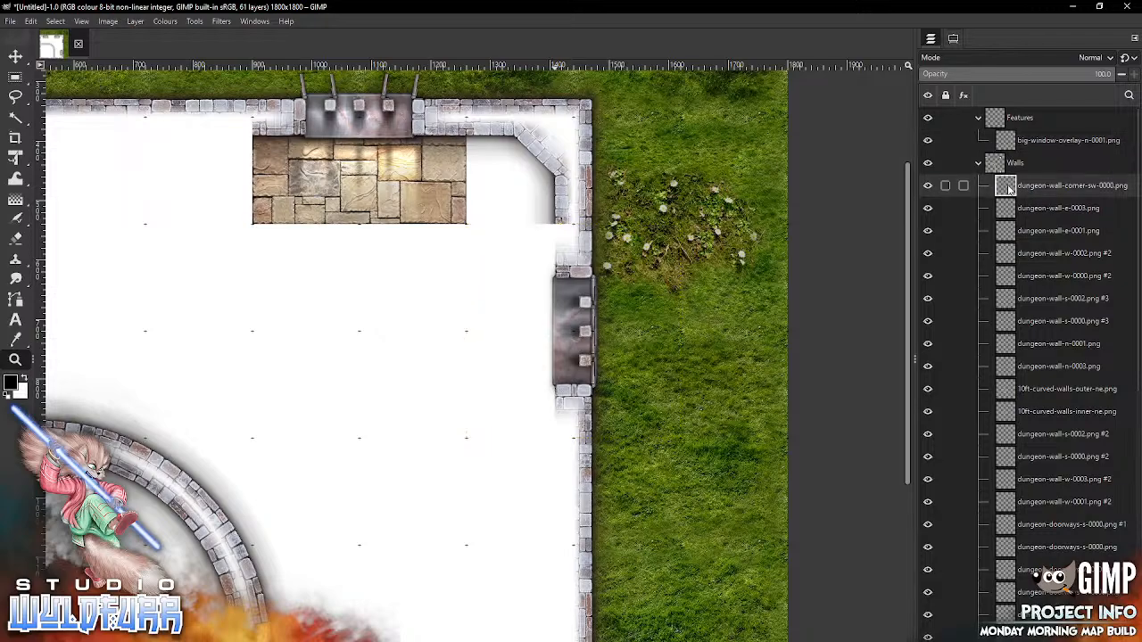
key(alt+Tab)
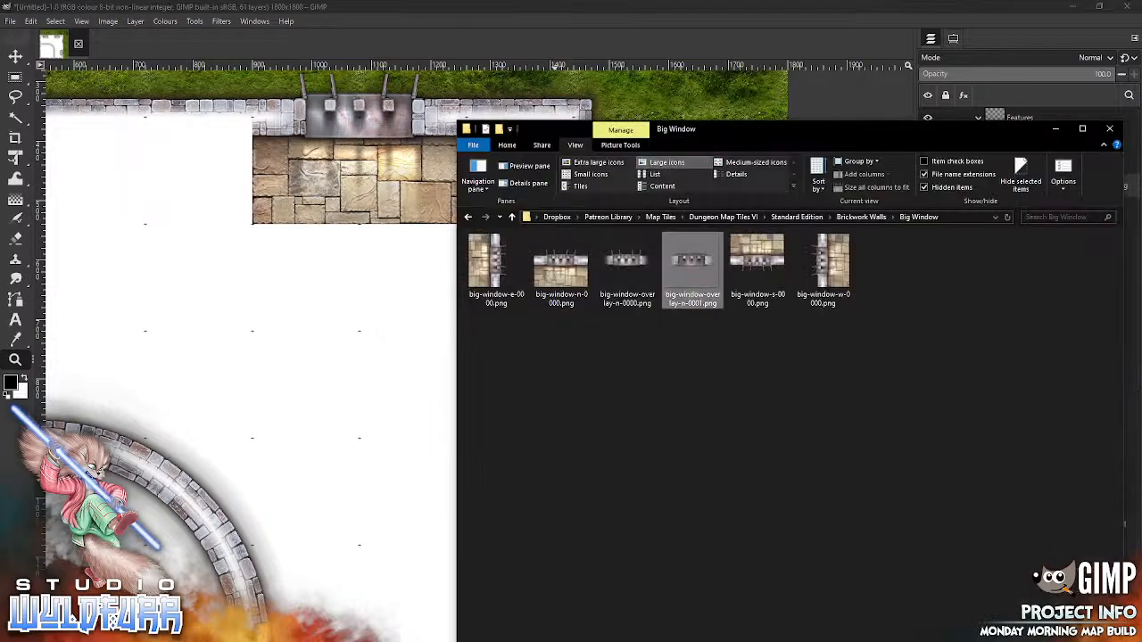
click(862, 217)
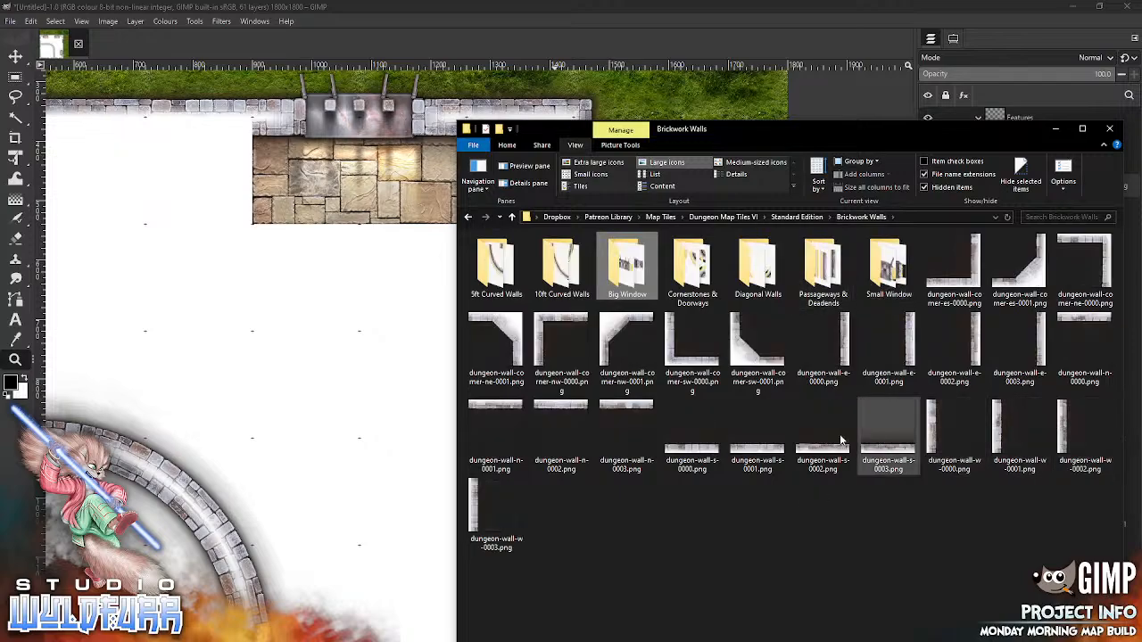
drag(843, 346, 342, 415)
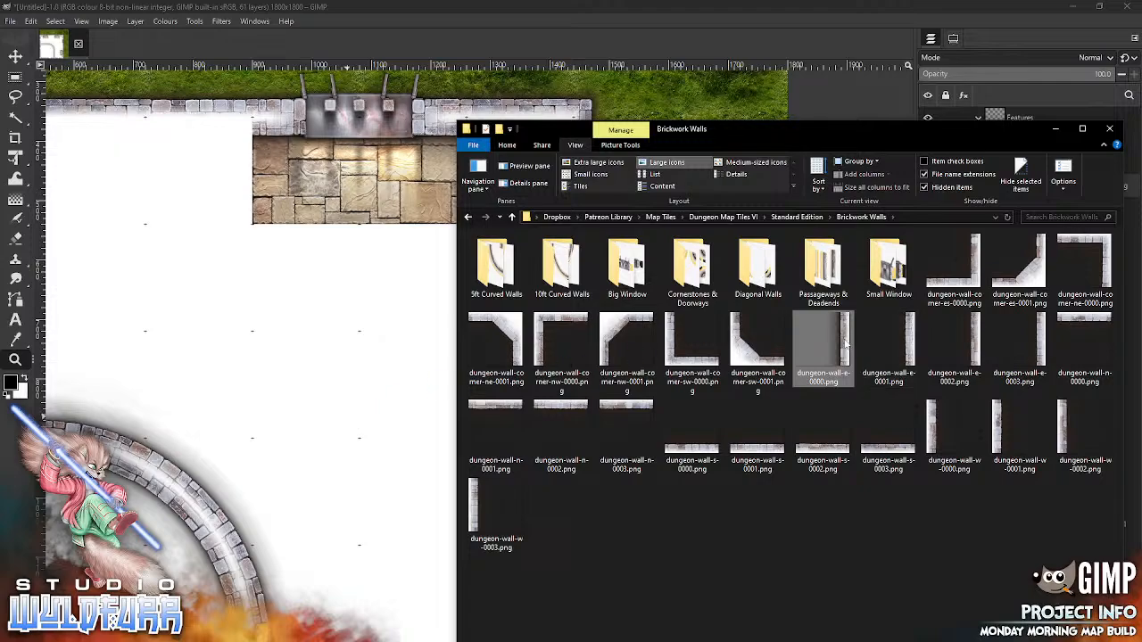
click(397, 444)
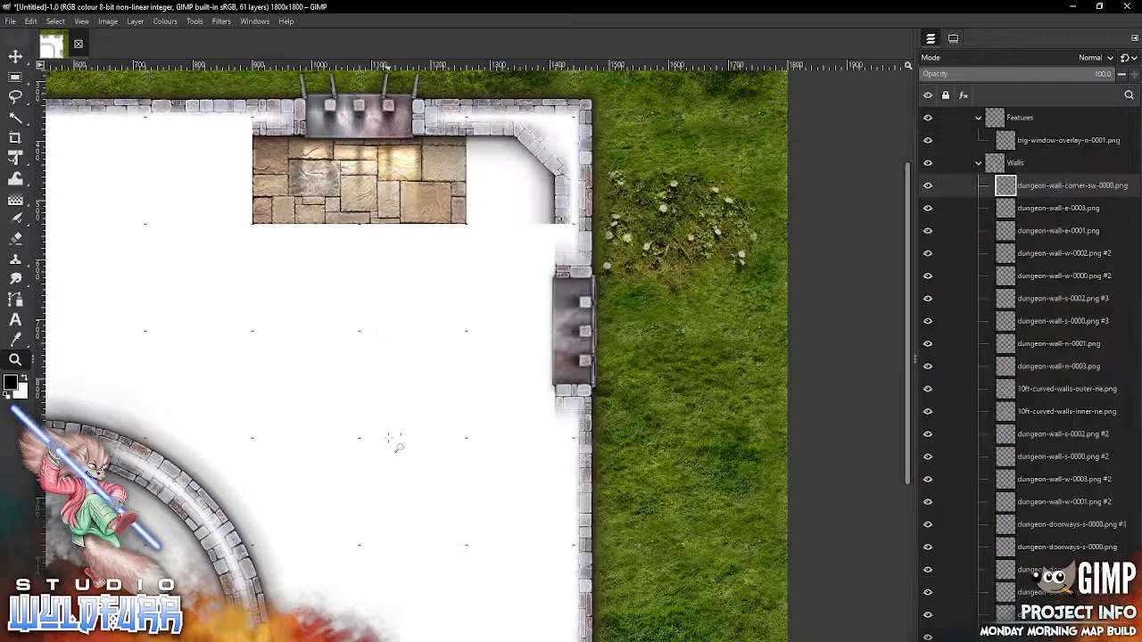
key(m)
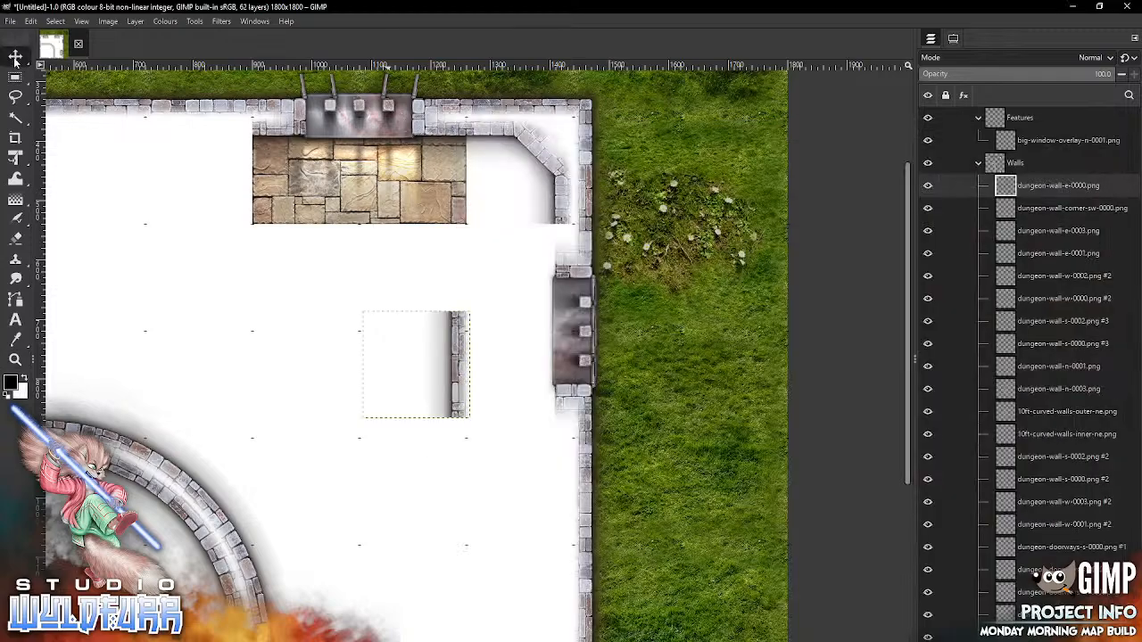
drag(480, 354, 564, 277)
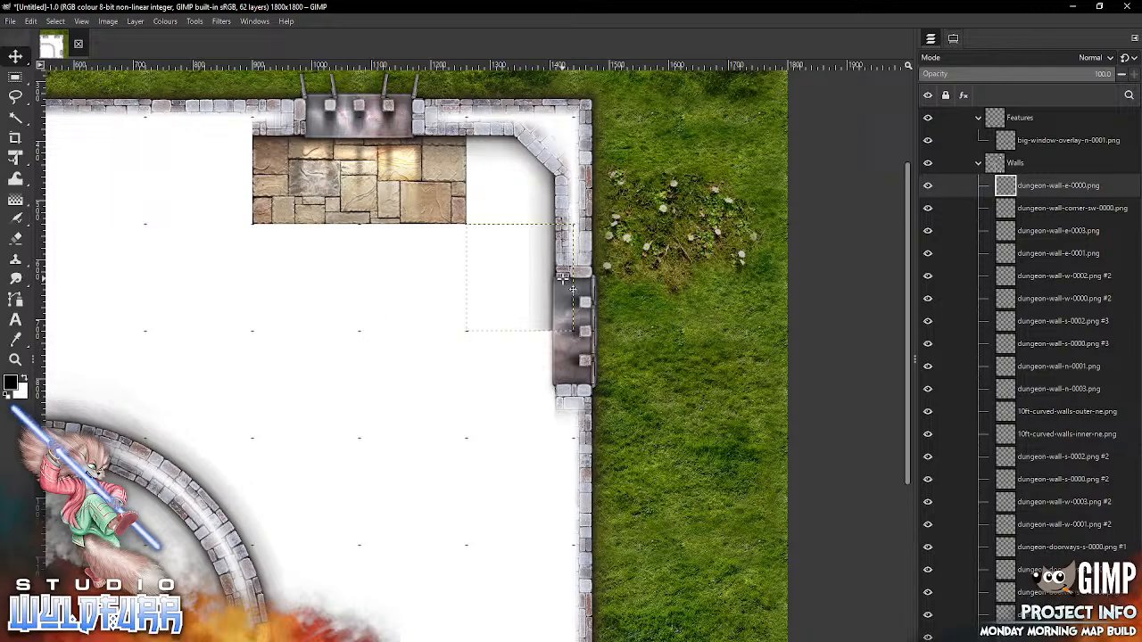
- Add dungeon-wall-e-0001.png to the Walls group and snap it into the right wall at row five
key(alt+Tab)
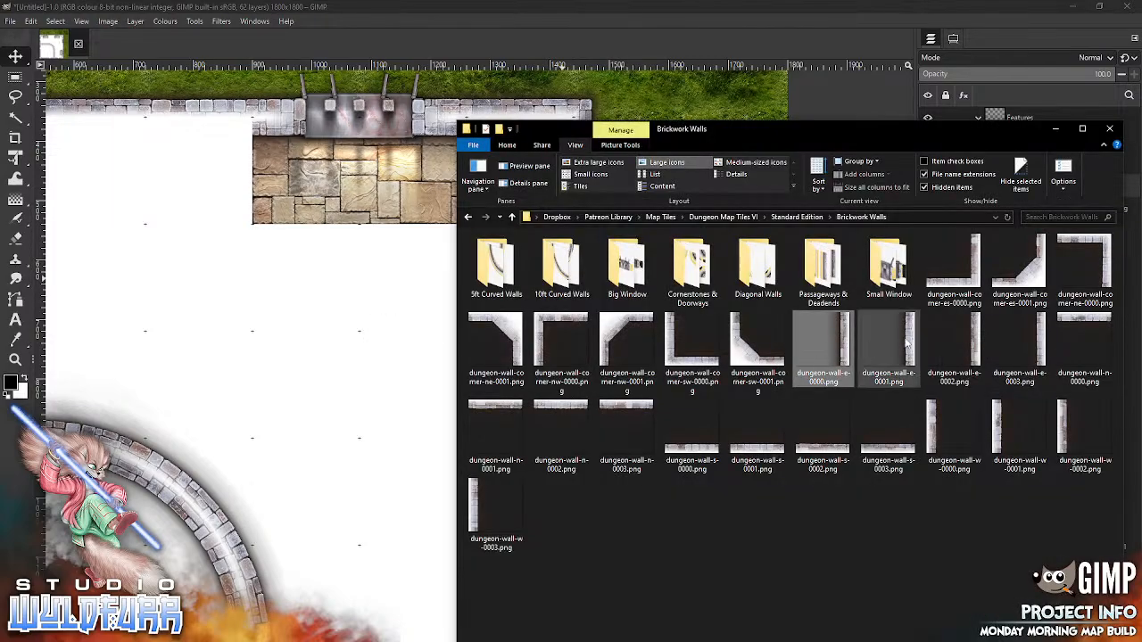
click(905, 342)
drag(327, 463, 329, 466)
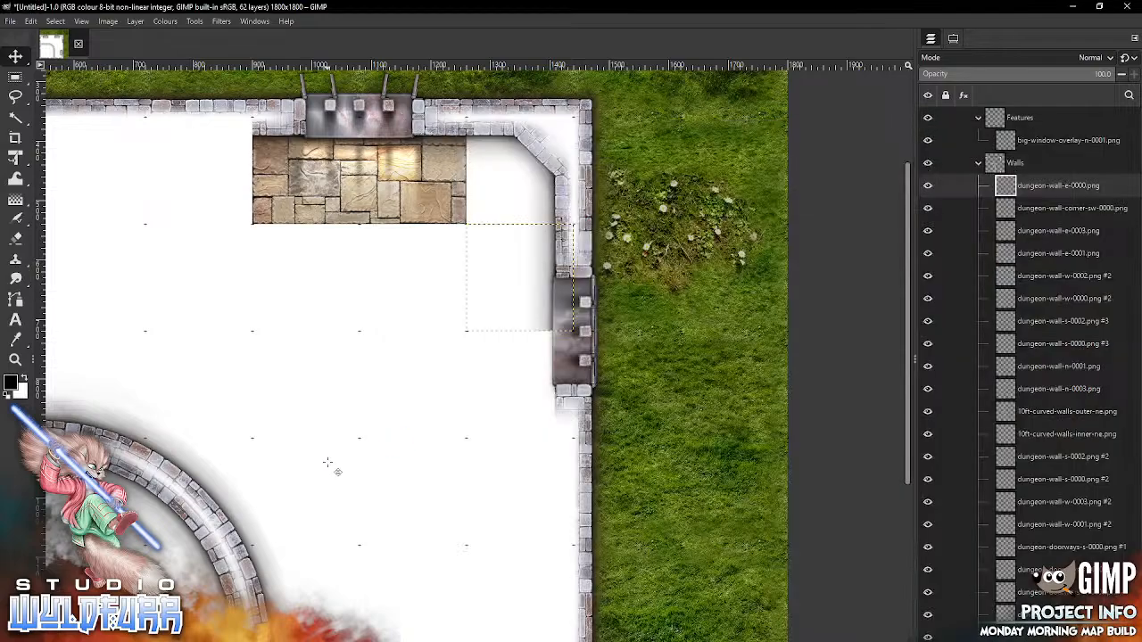
drag(446, 365, 564, 376)
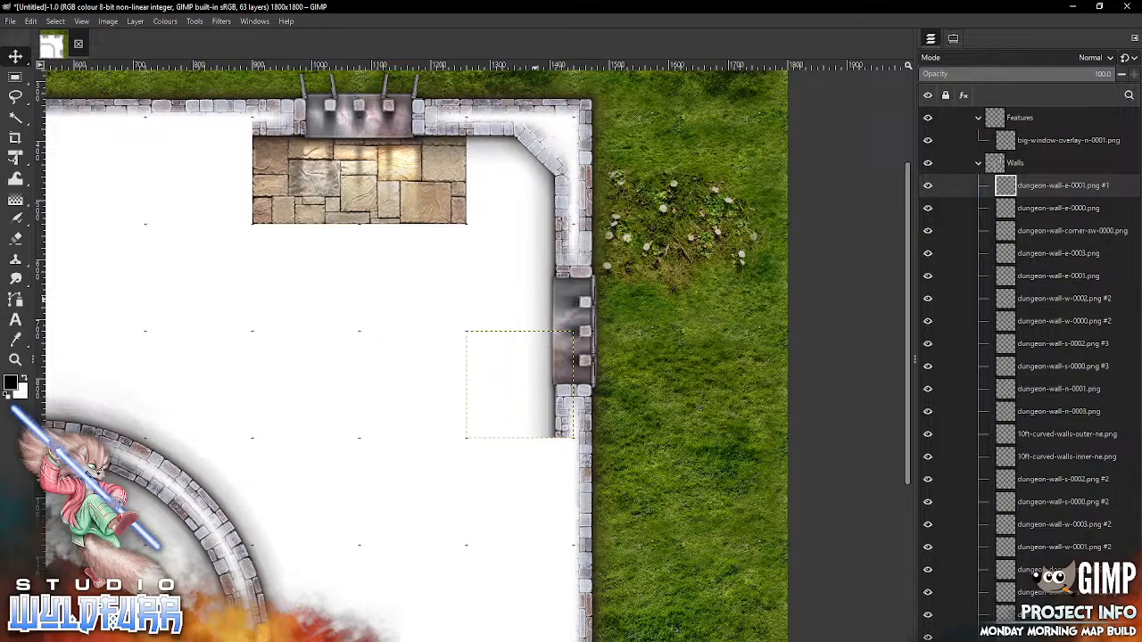
- Add dungeon-wall-n-0003.png to the Walls group and snap it into the top wall at column five
key(alt+Tab)
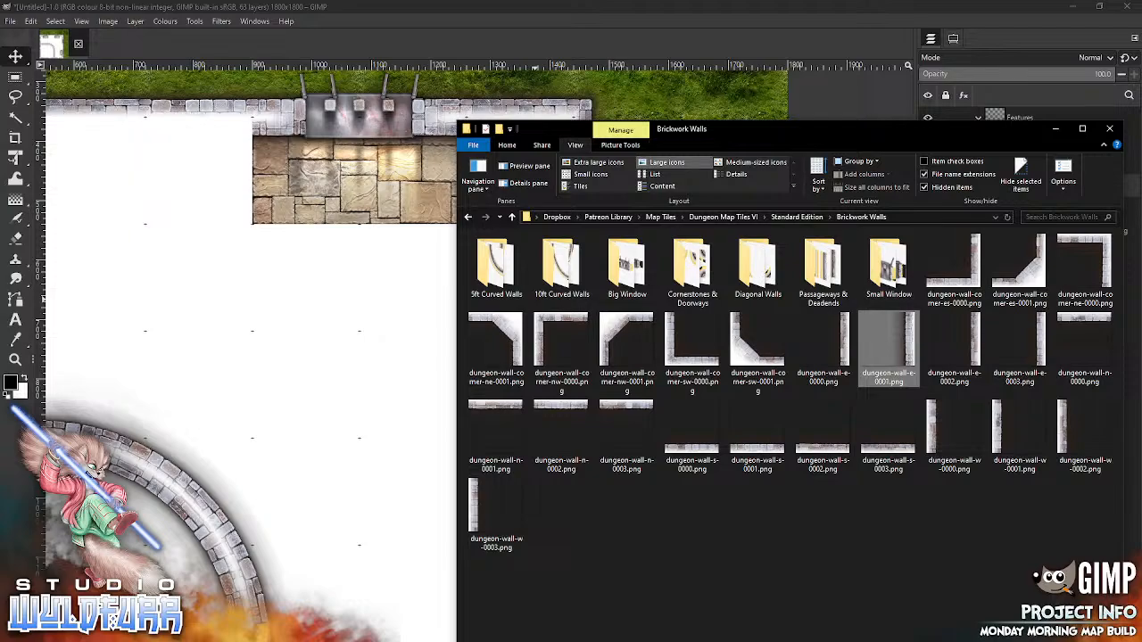
click(693, 15)
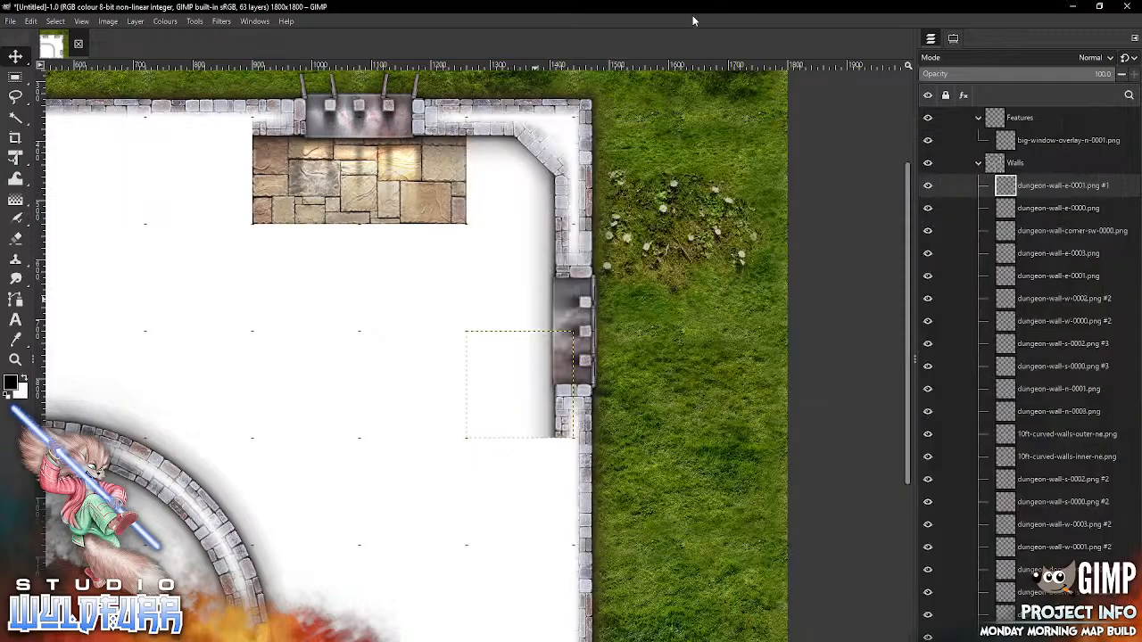
click(81, 20)
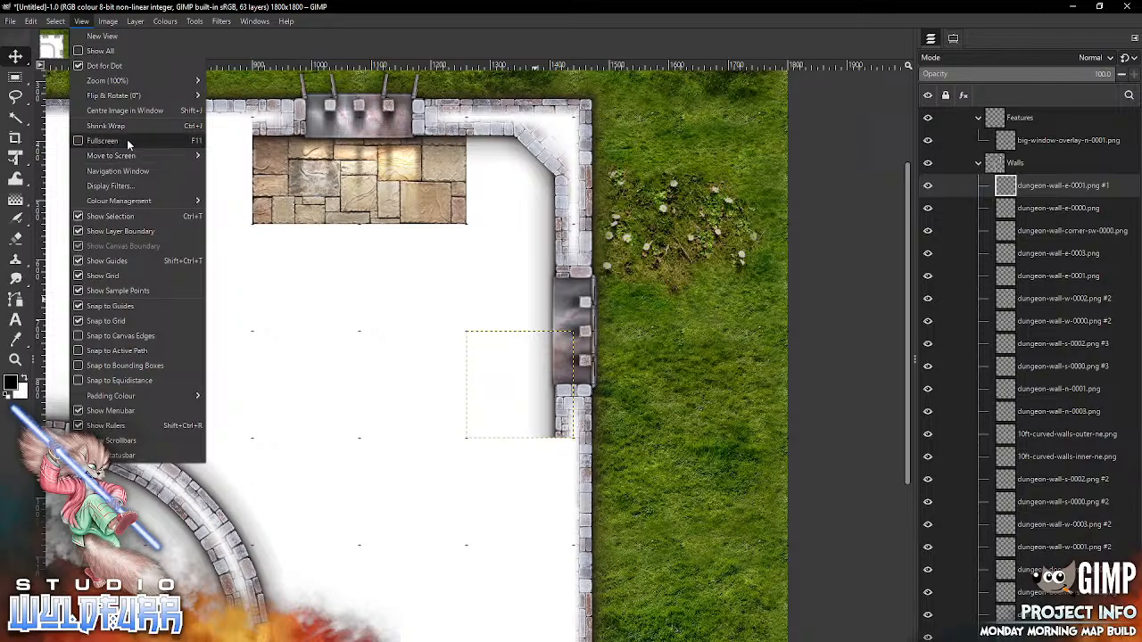
mouse_move(130, 80)
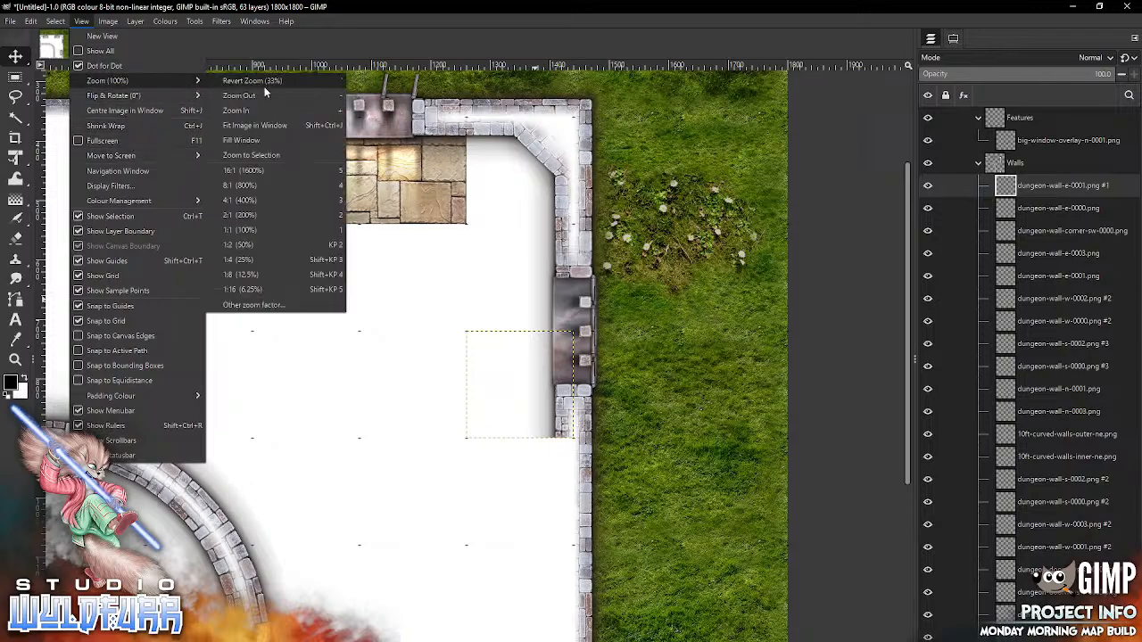
click(272, 124)
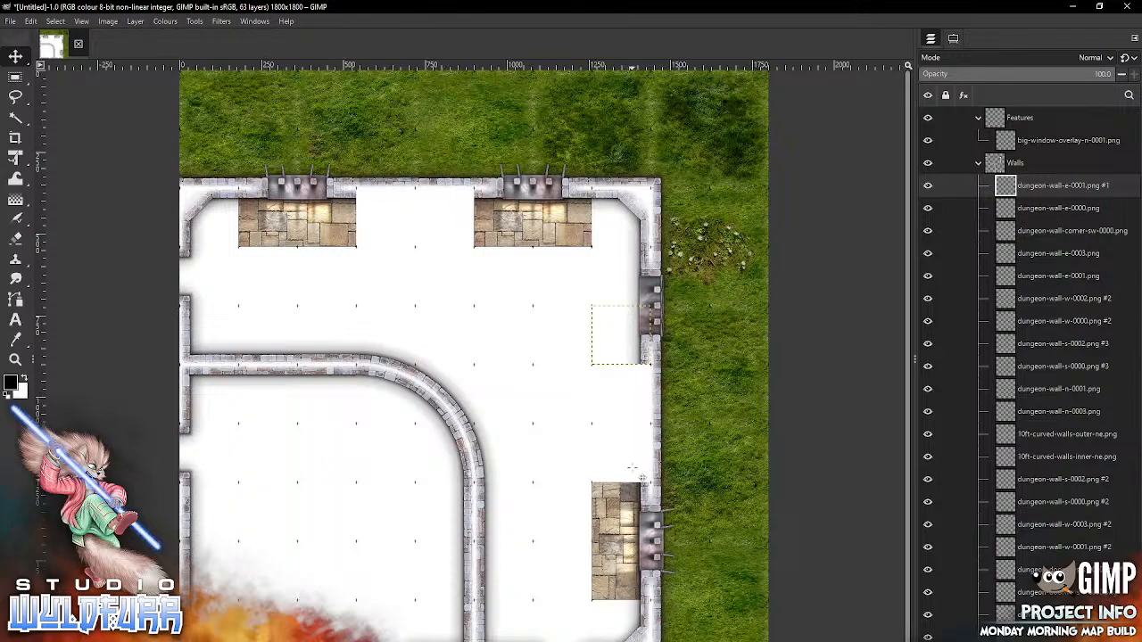
key(alt+Tab)
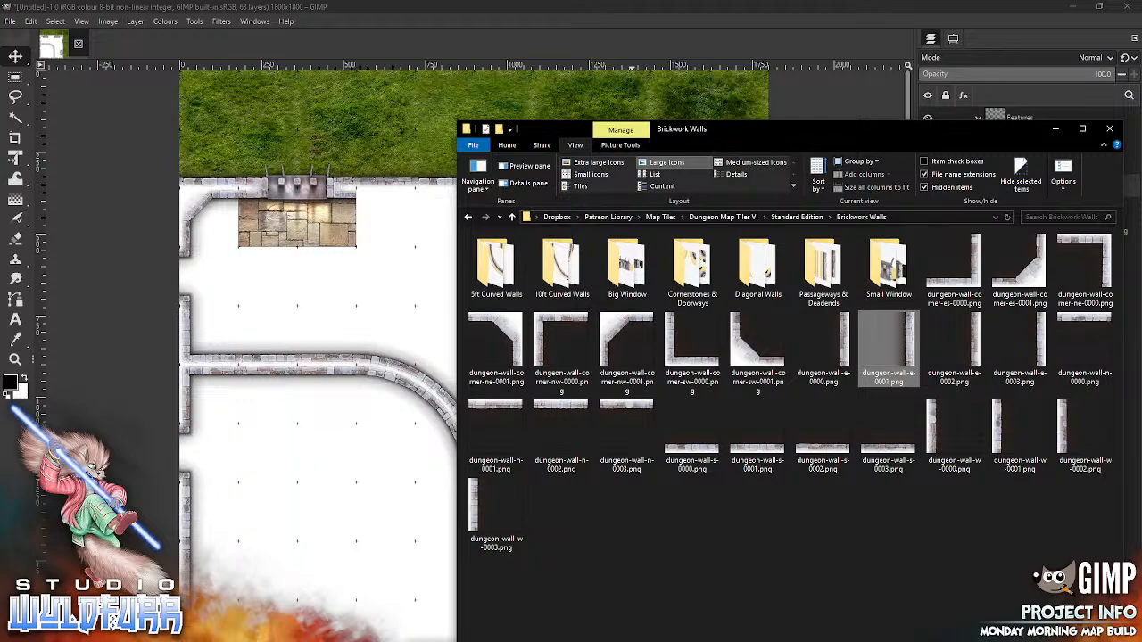
drag(626, 424, 337, 471)
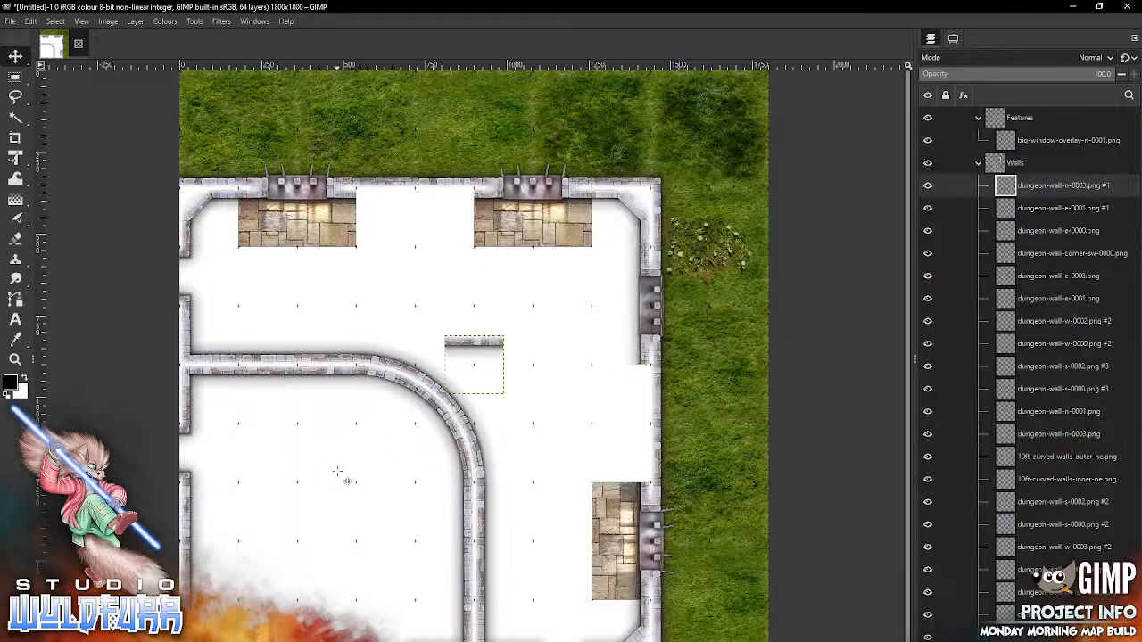
drag(476, 351, 441, 196)
- Add dungeon-wall-n-0002.png to the Walls group and snap it into the top wall at column four
key(alt+Tab)
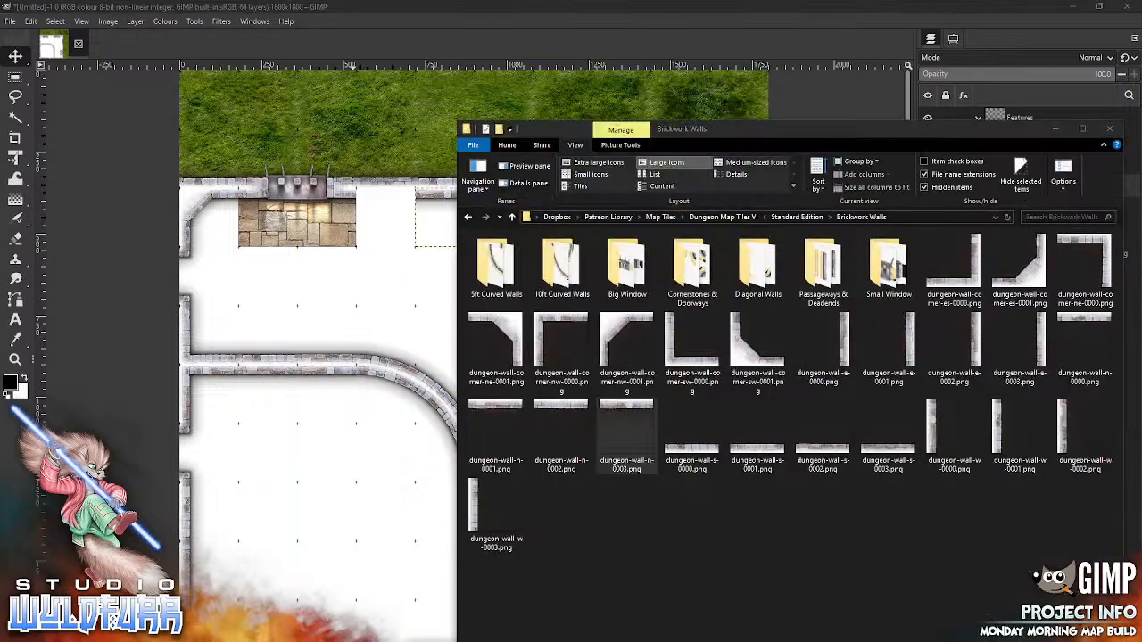
drag(553, 410, 319, 516)
drag(474, 364, 386, 221)
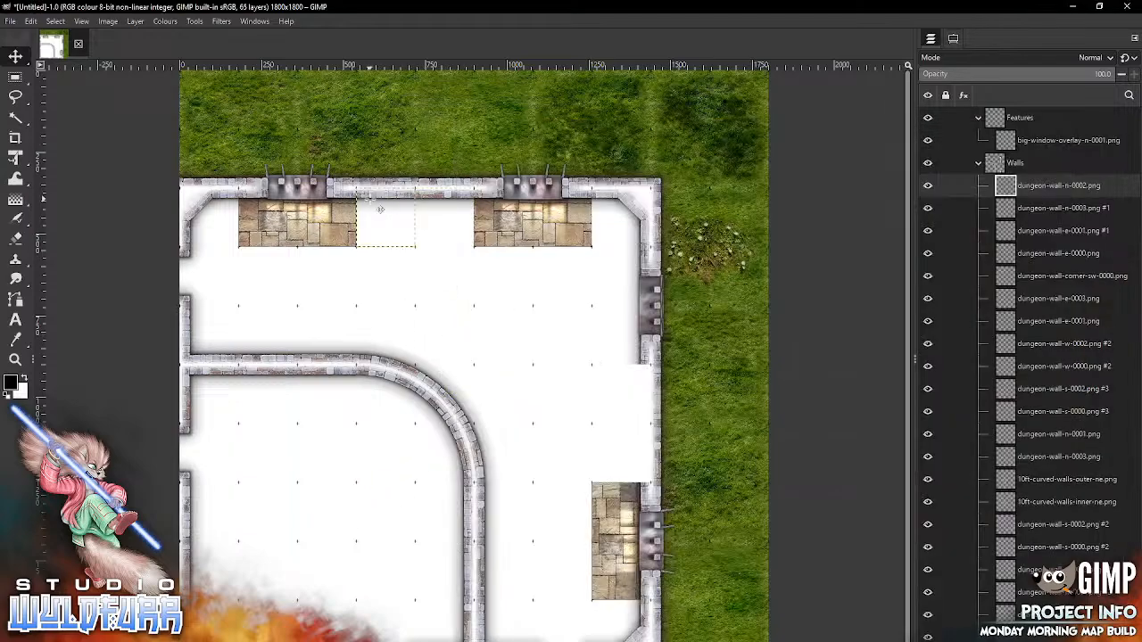
- Add dungeon-wall-e-0000.png to the Walls group and snap it into the right wall at row six
key(alt+Tab)
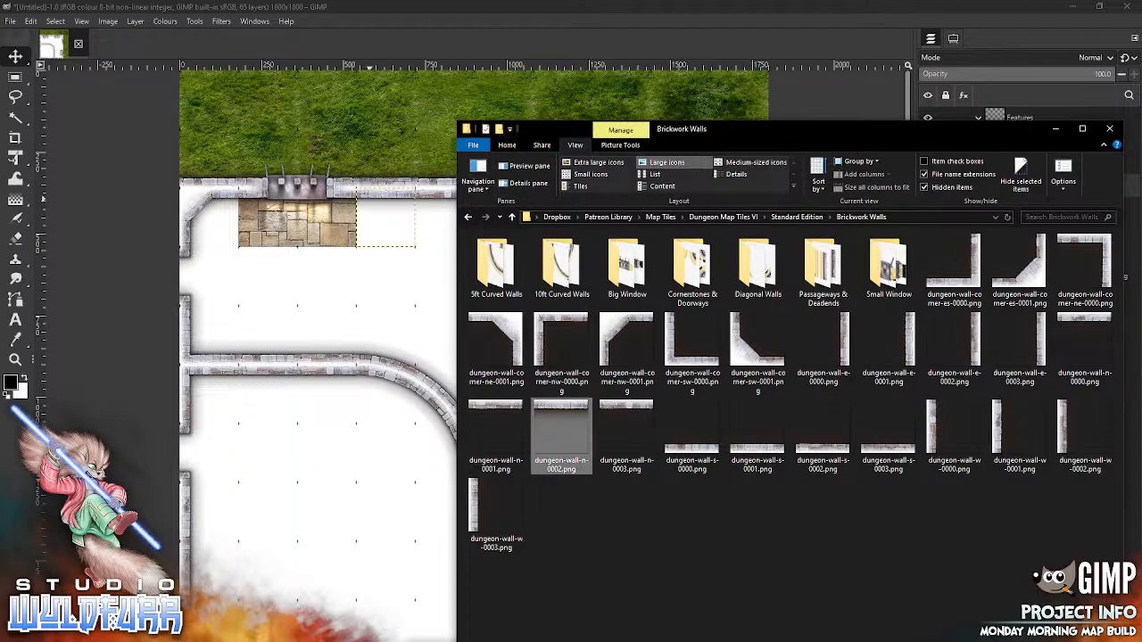
drag(848, 343, 338, 502)
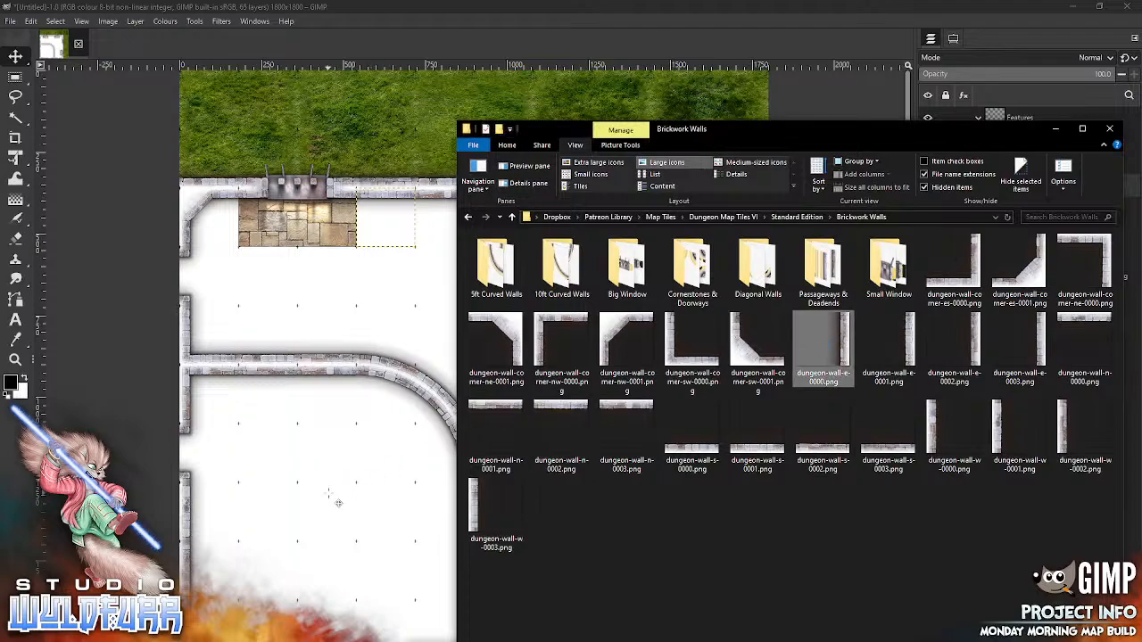
drag(844, 336, 370, 449)
drag(503, 365, 641, 392)
- Add dungeon-wall-e-0001.png to the Walls group and snap it into the right wall at row seven
key(alt+Tab)
click(888, 343)
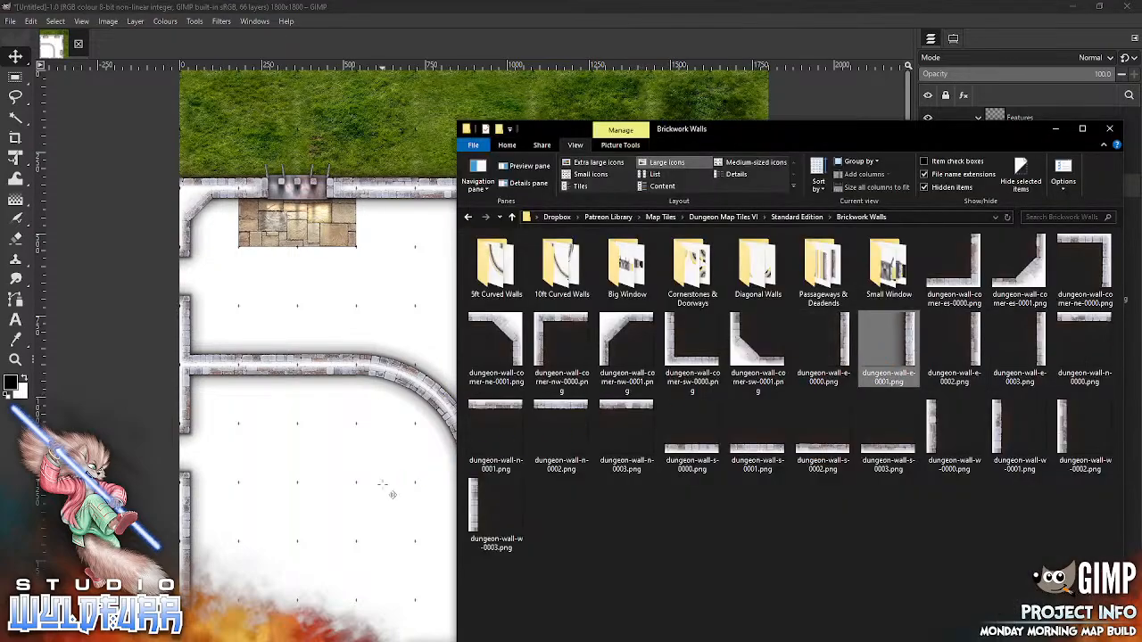
drag(392, 494, 392, 495)
drag(507, 367, 643, 454)
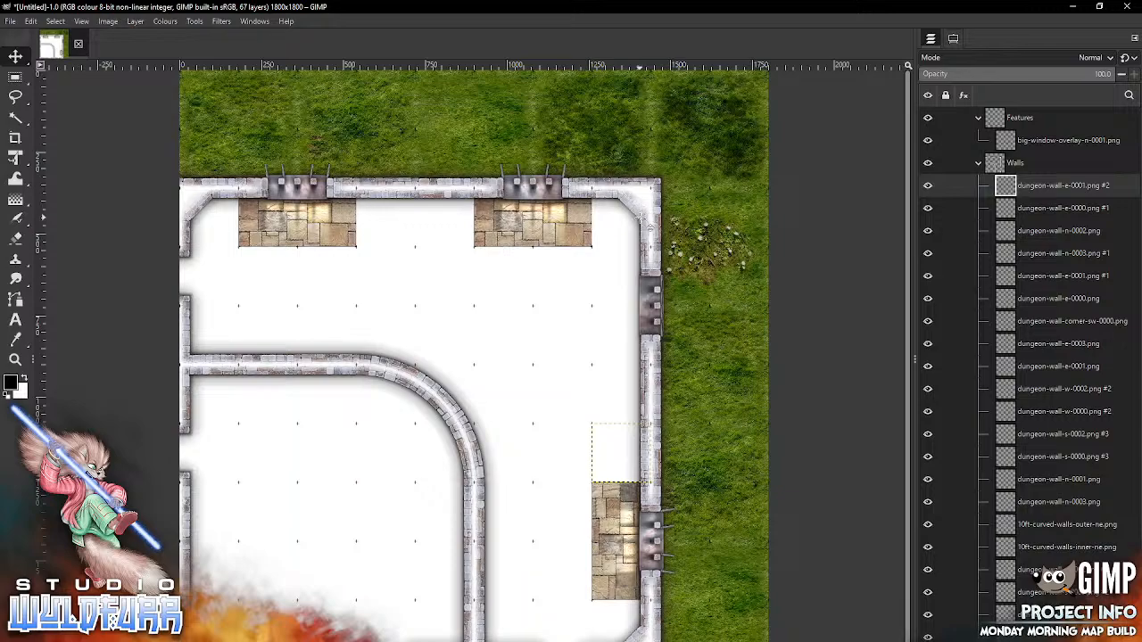
- Open the Brickwork Floor tile folder from the Standard Edition tile set in File Explorer
key(alt+Tab)
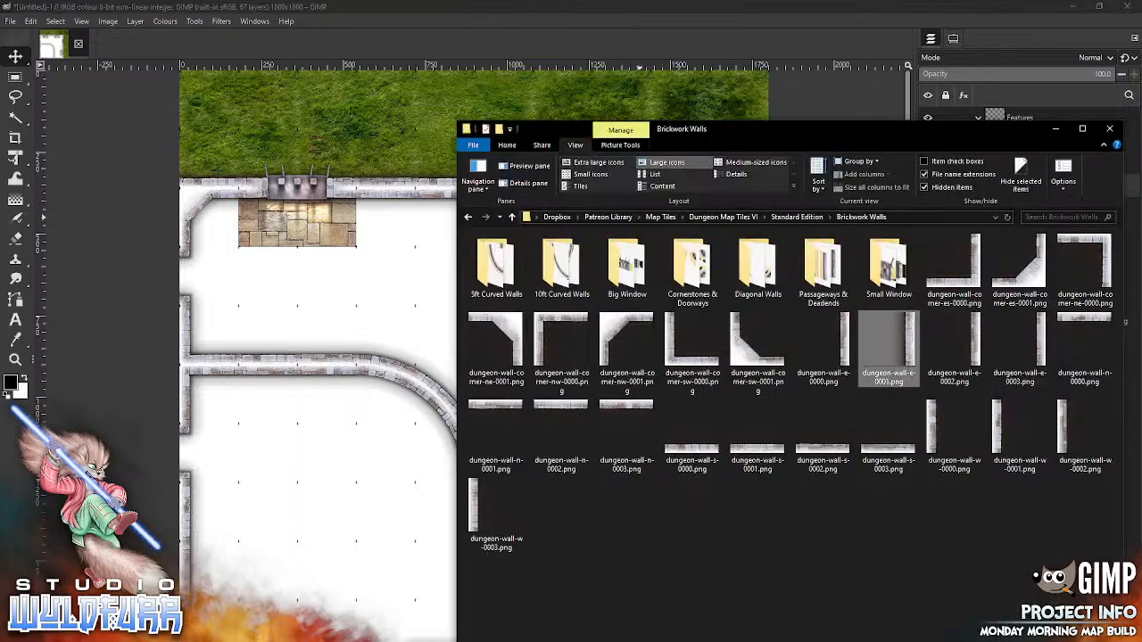
click(794, 216)
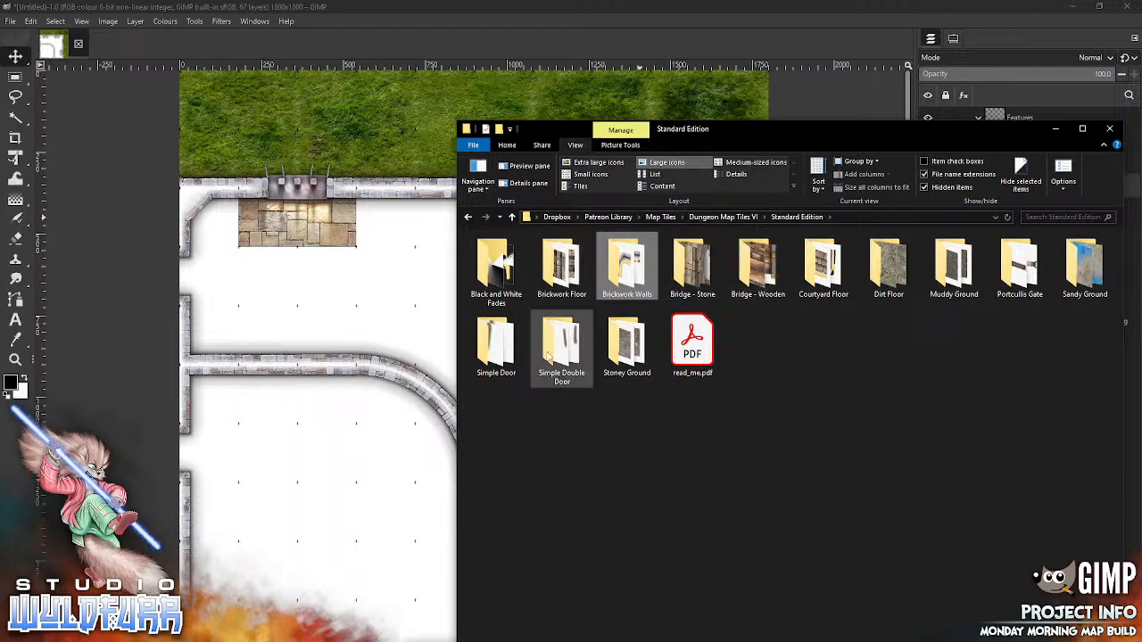
click(568, 273)
double_click(562, 274)
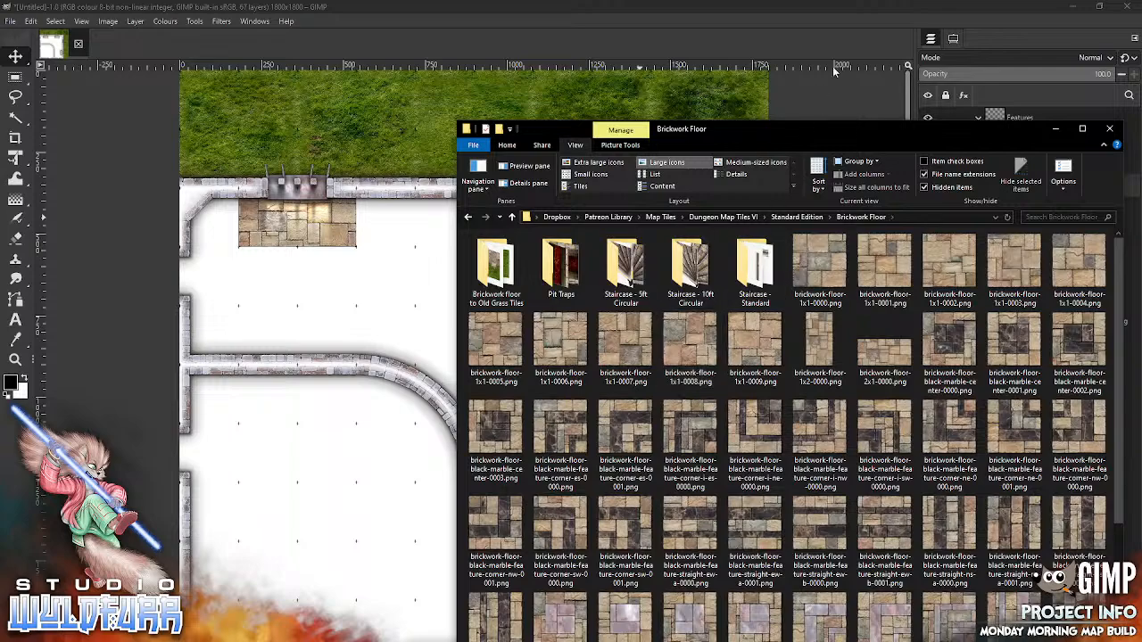
- Back in GIMP, collapse the Walls and Features groups, then expand the Floor group and make it active
click(839, 18)
click(1017, 163)
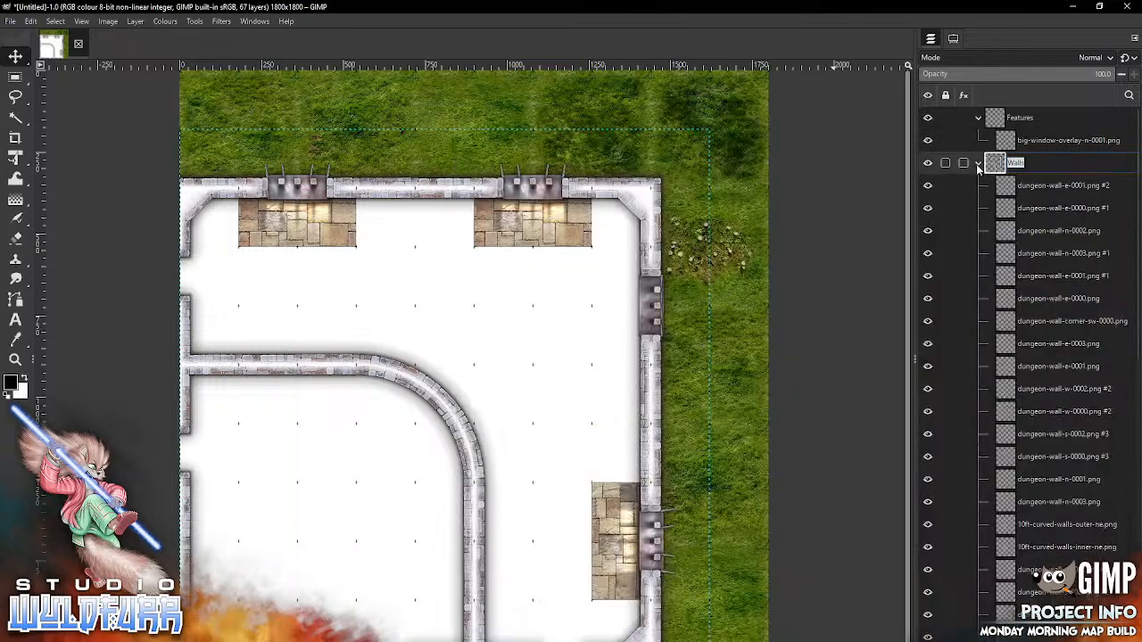
click(978, 163)
click(977, 117)
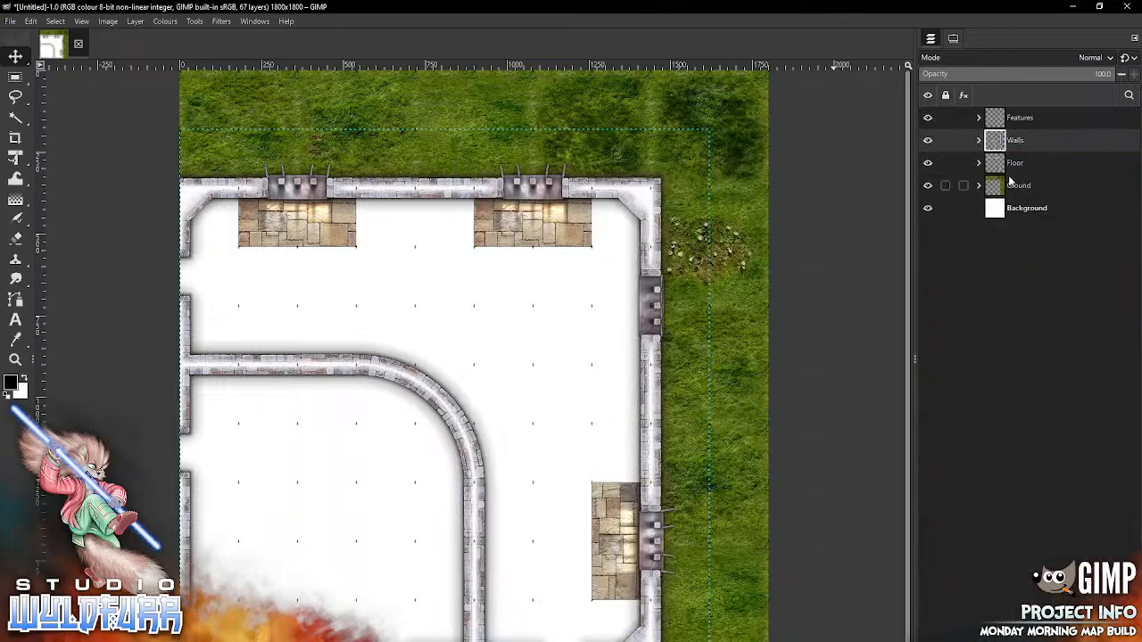
click(978, 163)
click(997, 165)
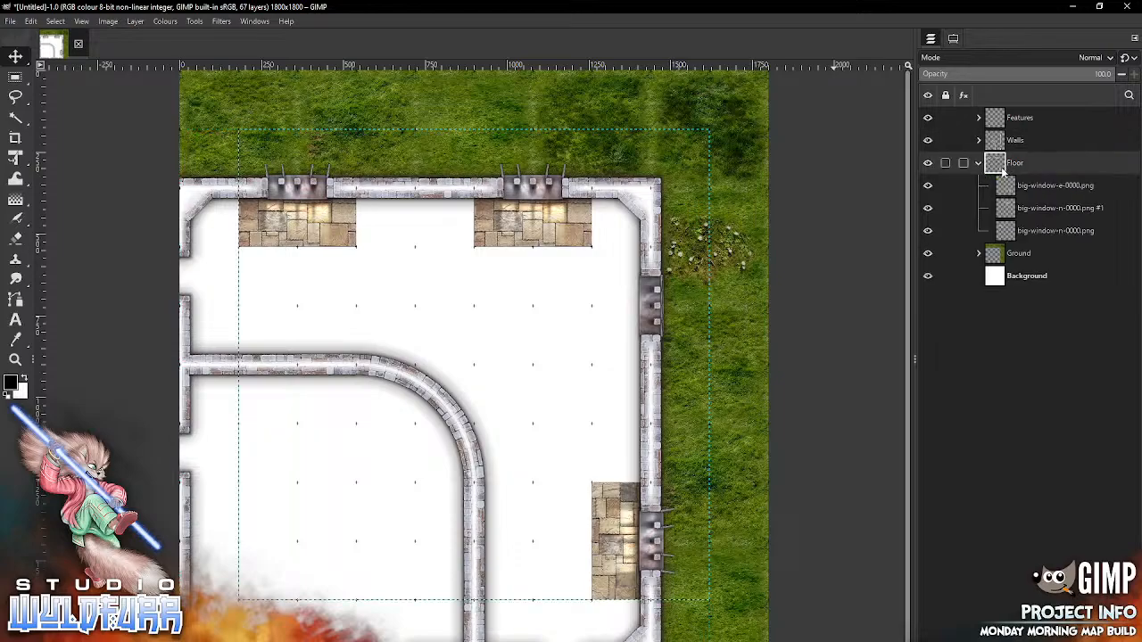
- Add brickwork-floor-2x1-0000.png to the Floor group and snap it over columns one and two at row five
key(alt+Tab)
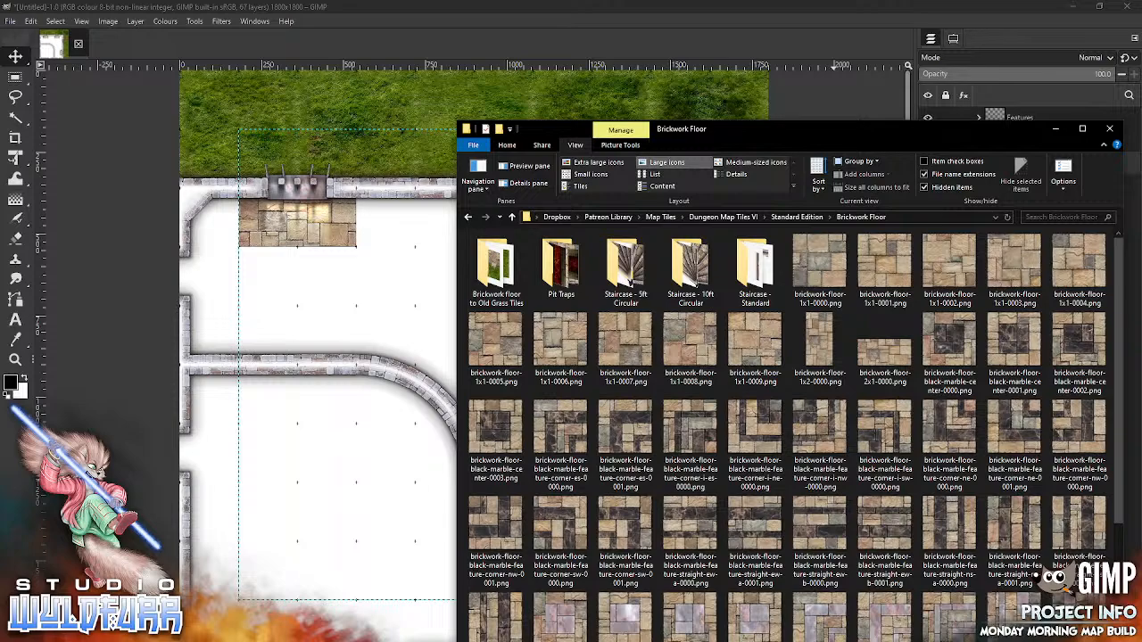
click(882, 352)
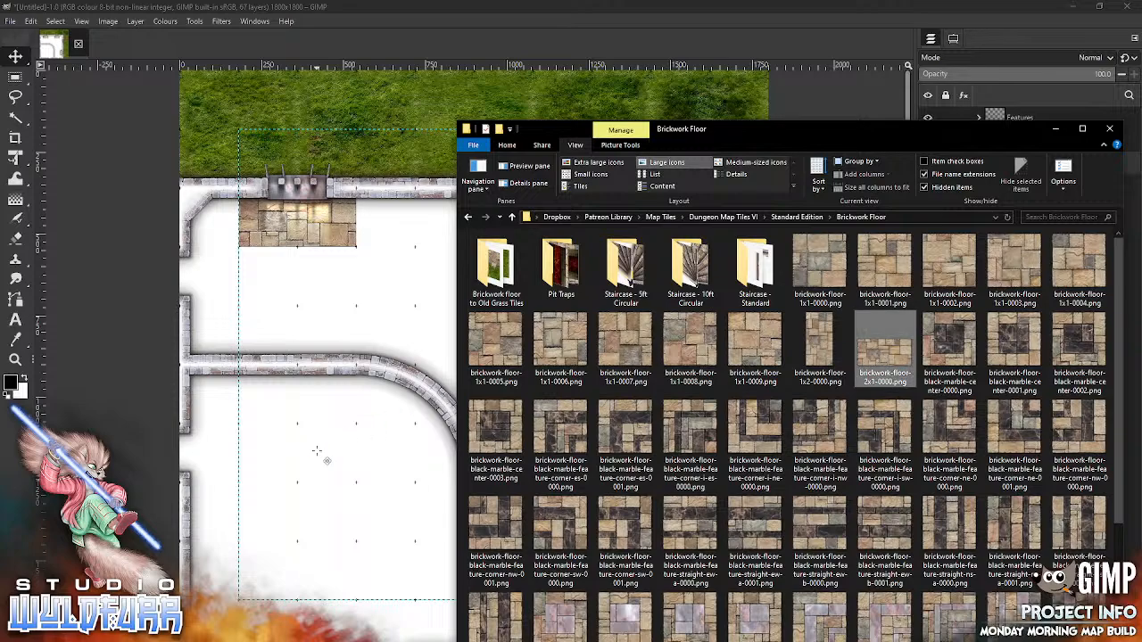
drag(317, 450, 317, 450)
drag(518, 356, 279, 323)
- Add brickwork-floor-1x2-0000.png to the Floor group and snap it into column one over rows three and four
key(alt+Tab)
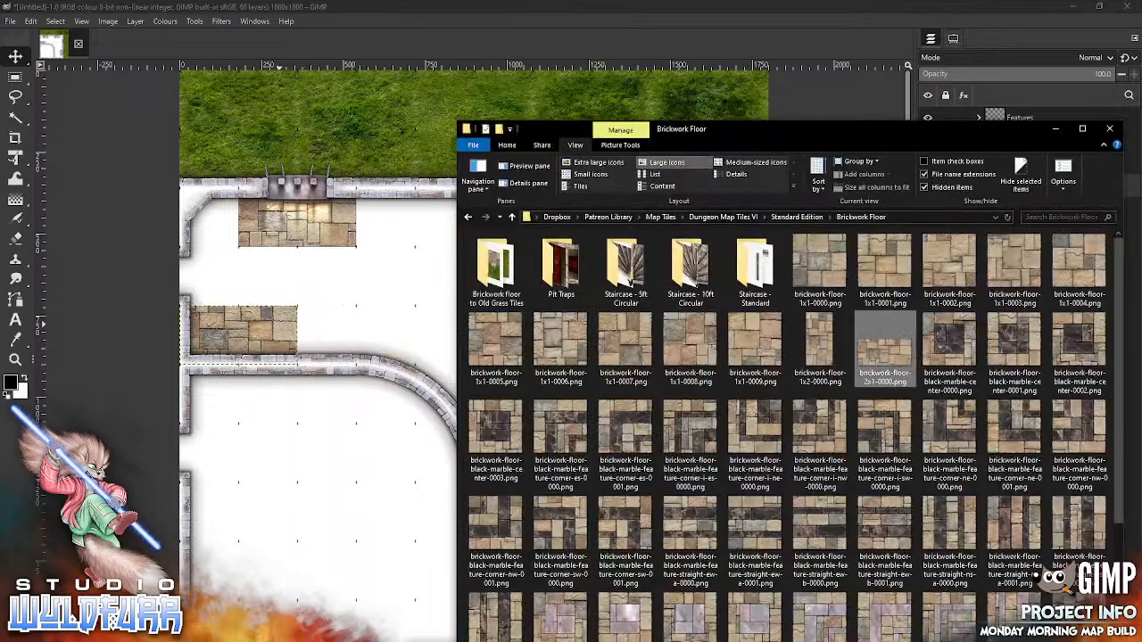
click(819, 346)
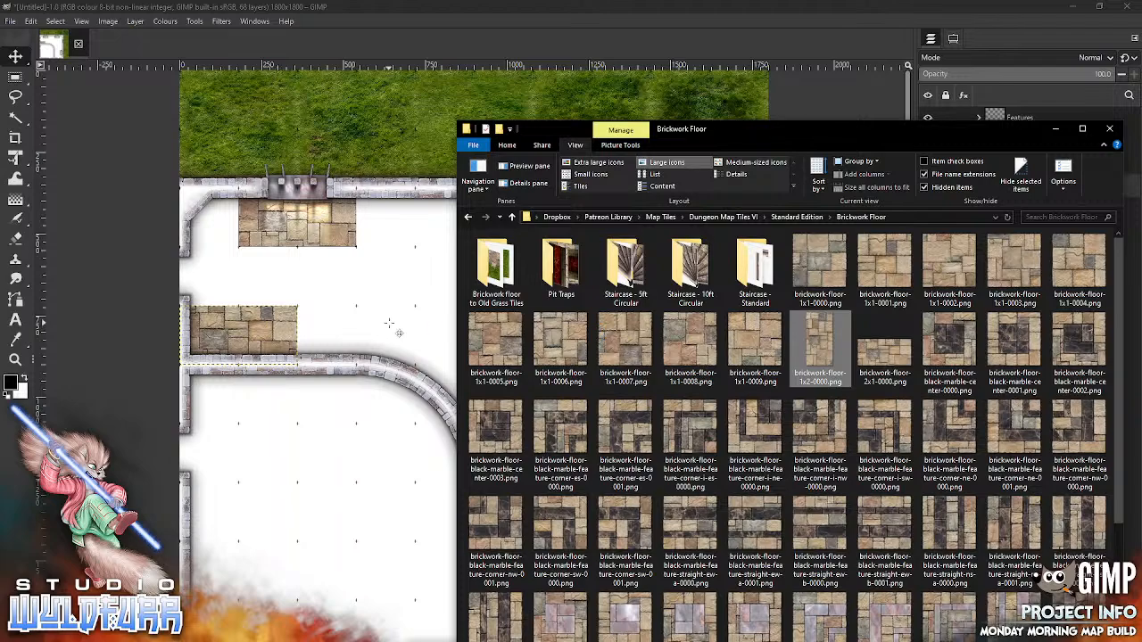
drag(390, 324, 392, 326)
drag(488, 363, 227, 249)
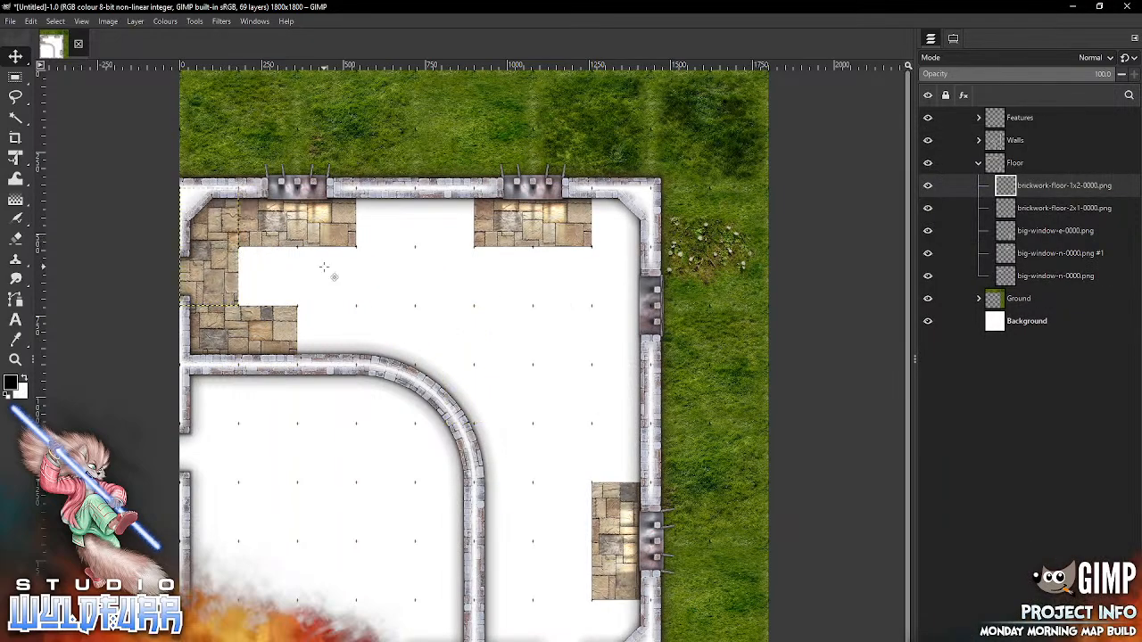
- Add brickwork-floor-1x1-0009.png to the Floor group and snap it into column two at row four
key(alt+Tab)
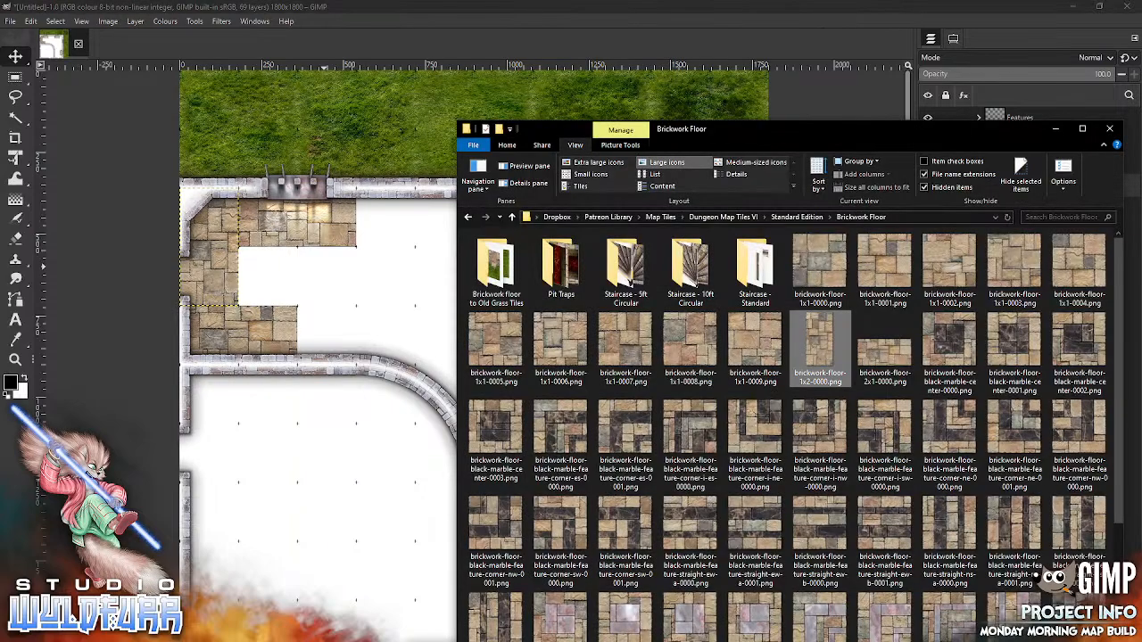
drag(753, 348, 327, 477)
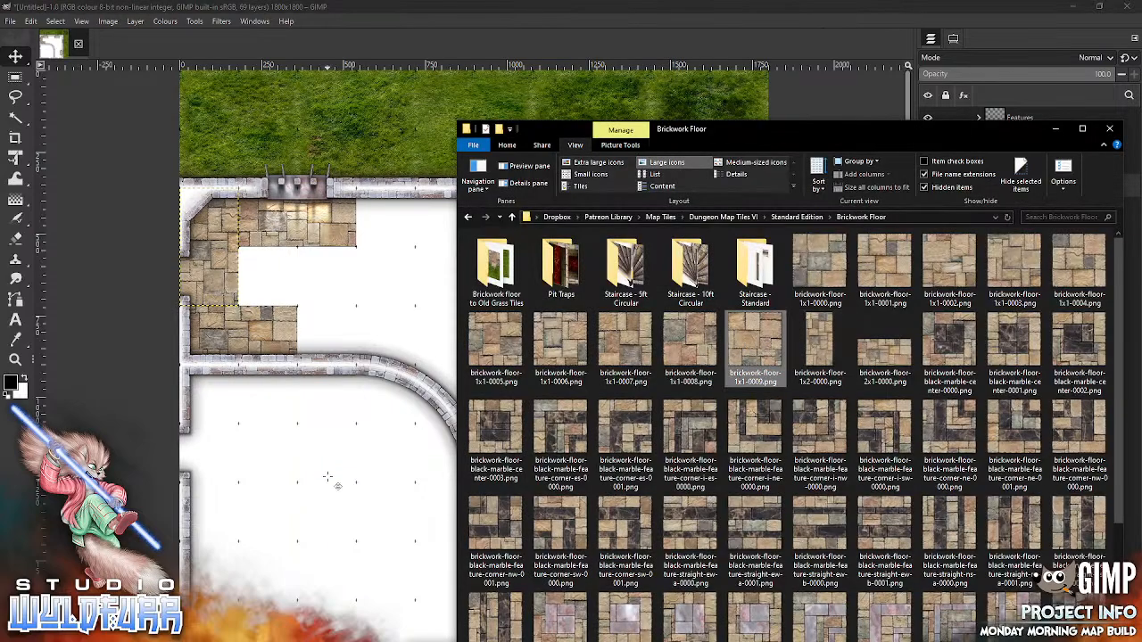
drag(765, 339, 372, 438)
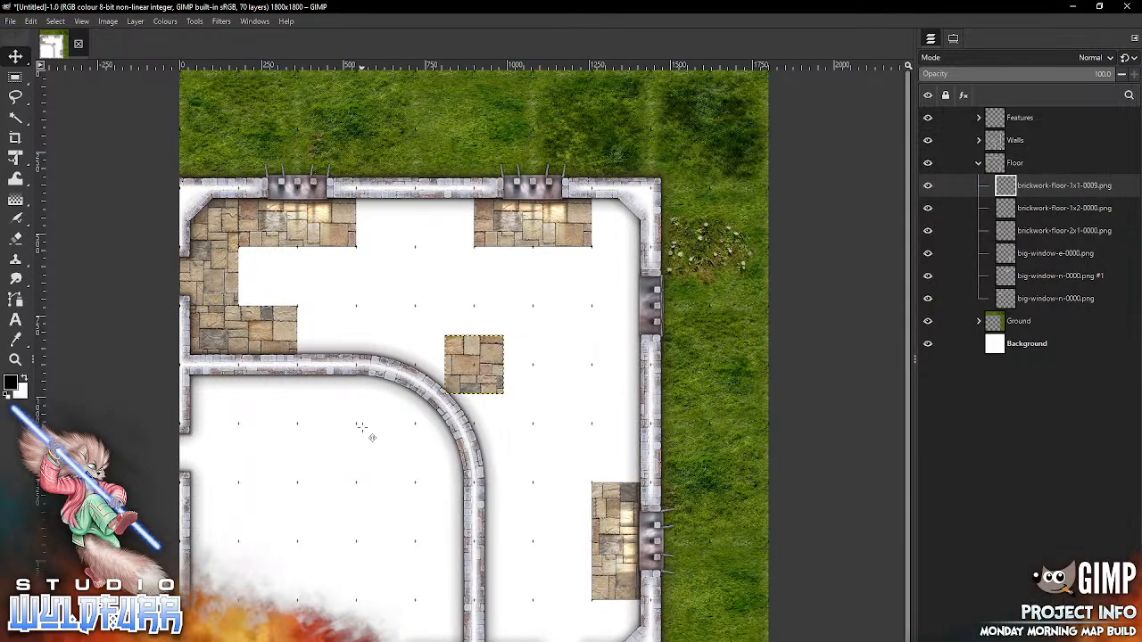
drag(486, 362, 282, 281)
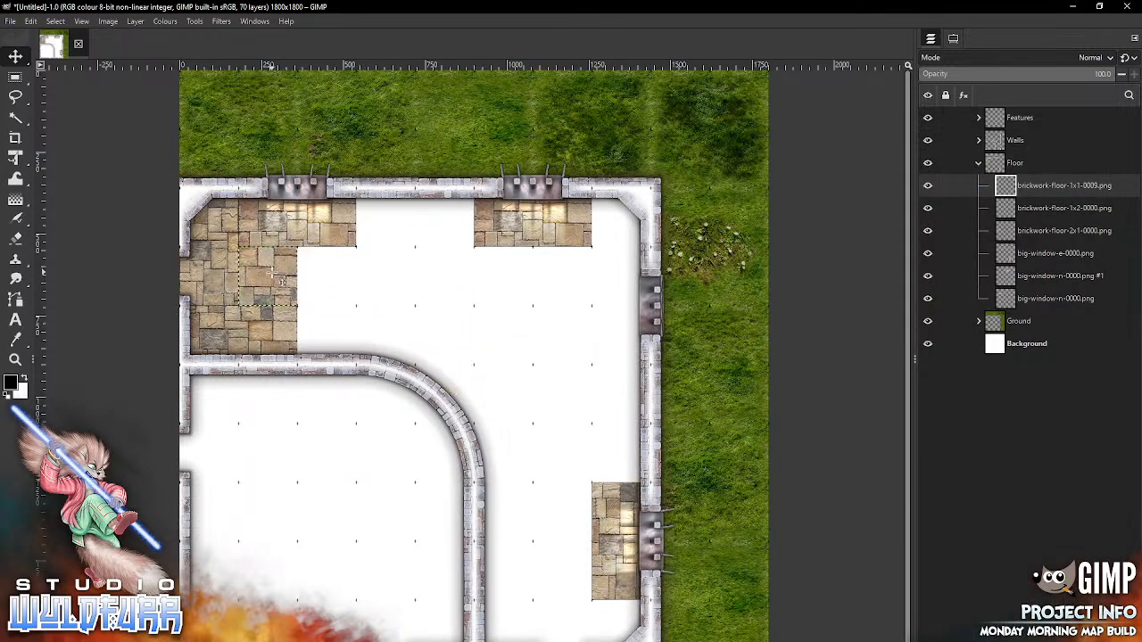
- Add brickwork-floor-1x1-0008.png to the Floor group and snap it into column four at row three
key(alt+Tab)
drag(694, 337, 365, 454)
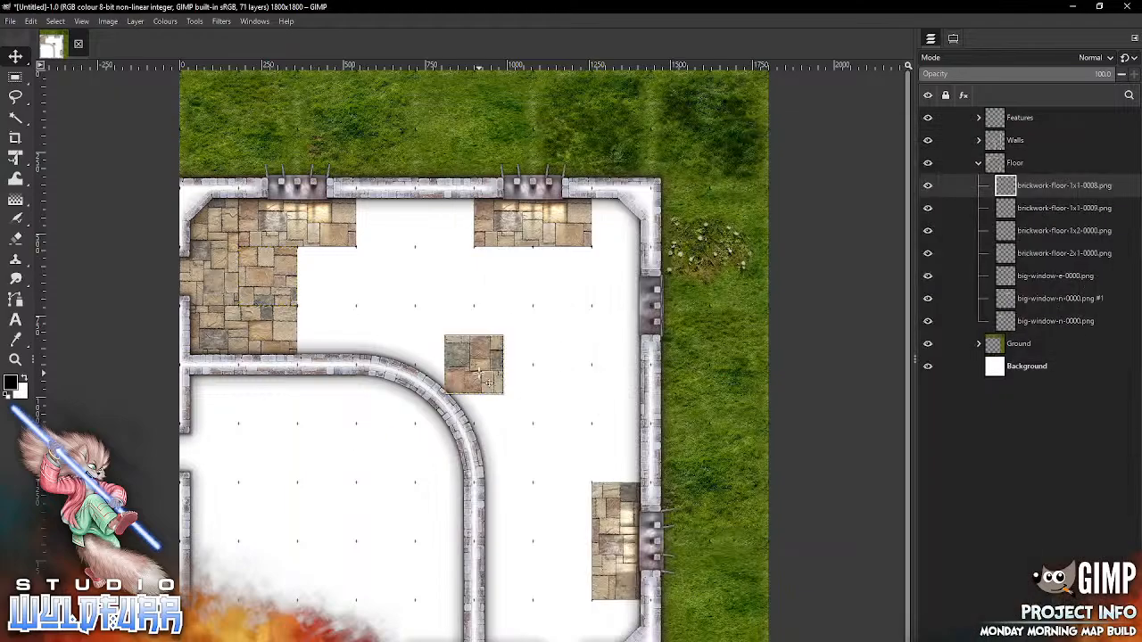
drag(479, 374, 396, 230)
- Add brickwork-floor-1x1-0007.png to the Floor group and snap it into column five at row three
key(alt+Tab)
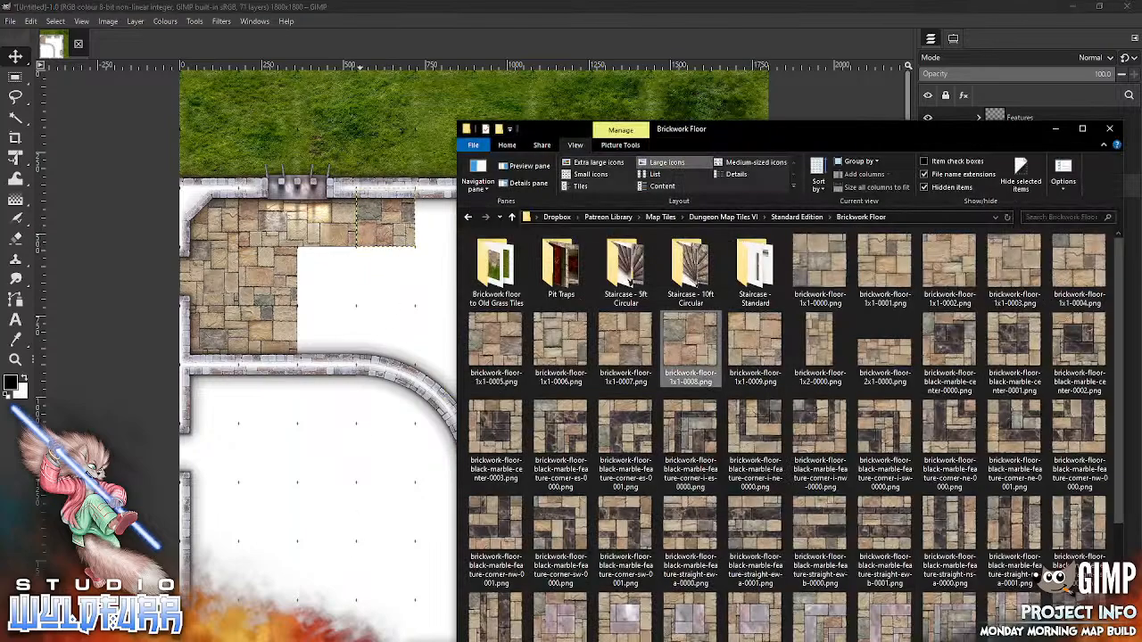
click(632, 341)
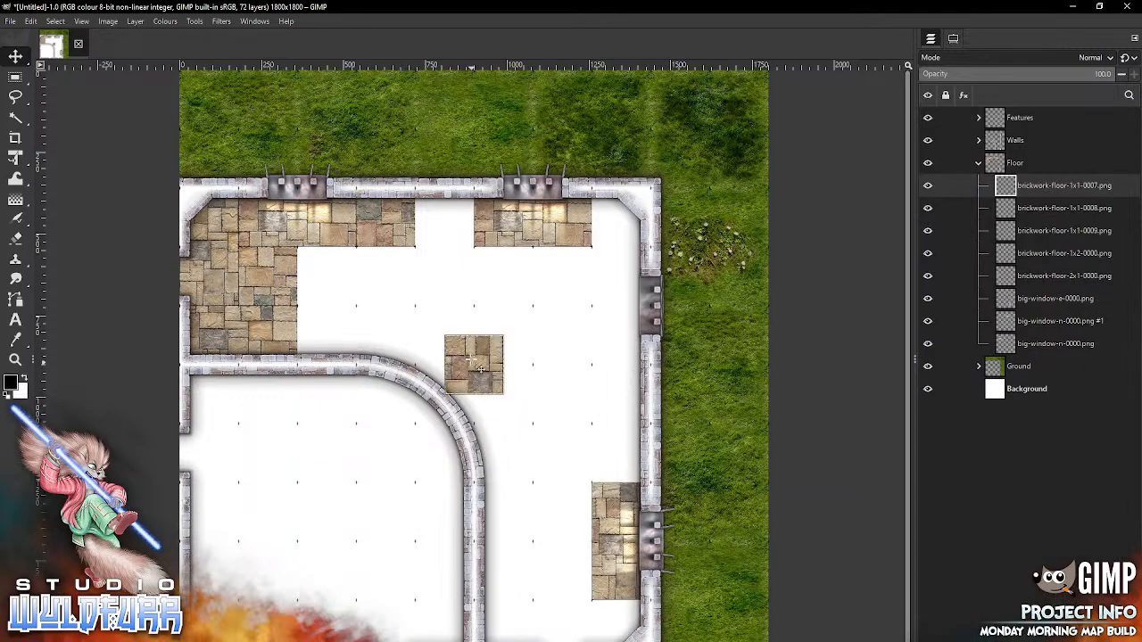
drag(473, 366, 454, 233)
- Add brickwork-floor-1x1-0006.png to the Floor group and snap it into the upper-right room corner at column eight, row three
key(alt+Tab)
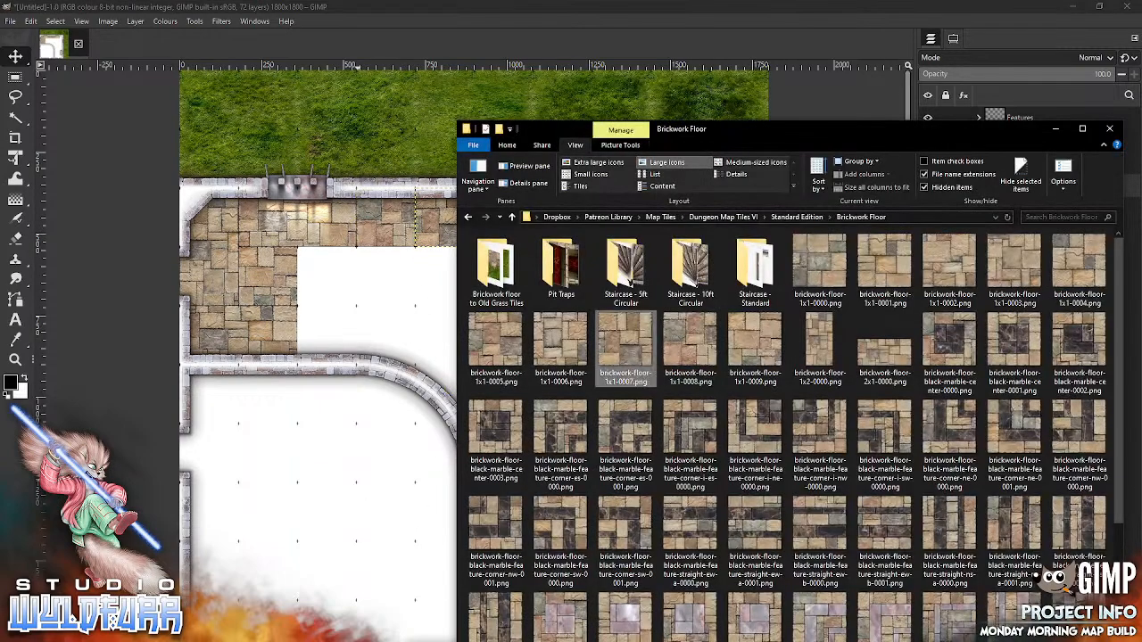
drag(571, 342, 375, 572)
drag(484, 378, 635, 235)
- Add brickwork-floor-1x1-0005.png to the Floor group and snap it into column three at row four
key(alt+Tab)
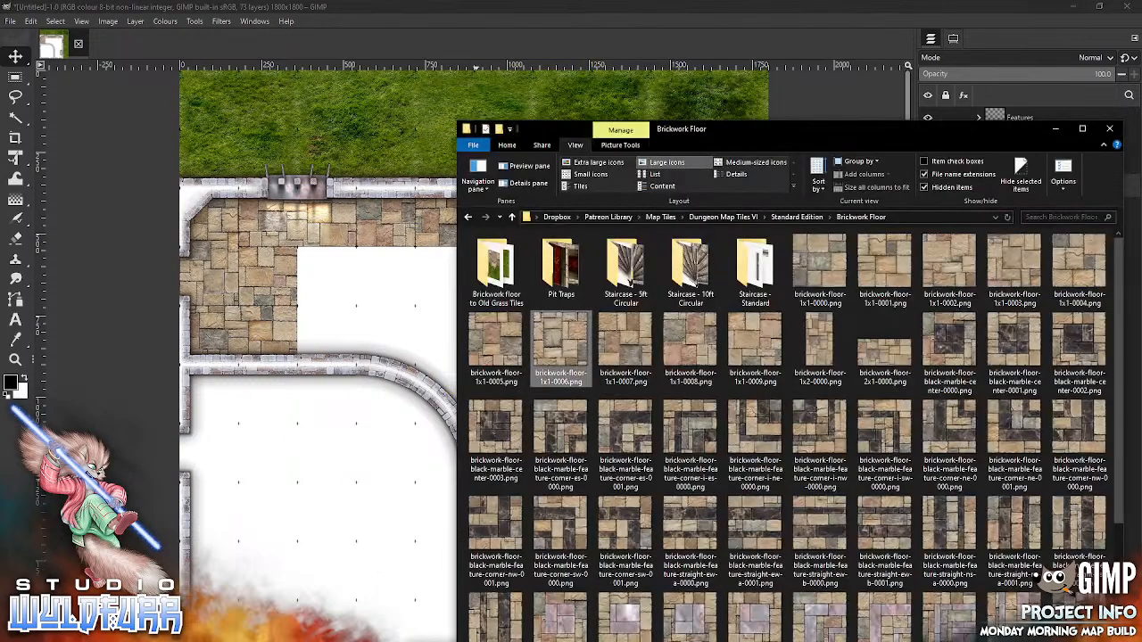
drag(492, 348, 329, 446)
drag(492, 368, 344, 279)
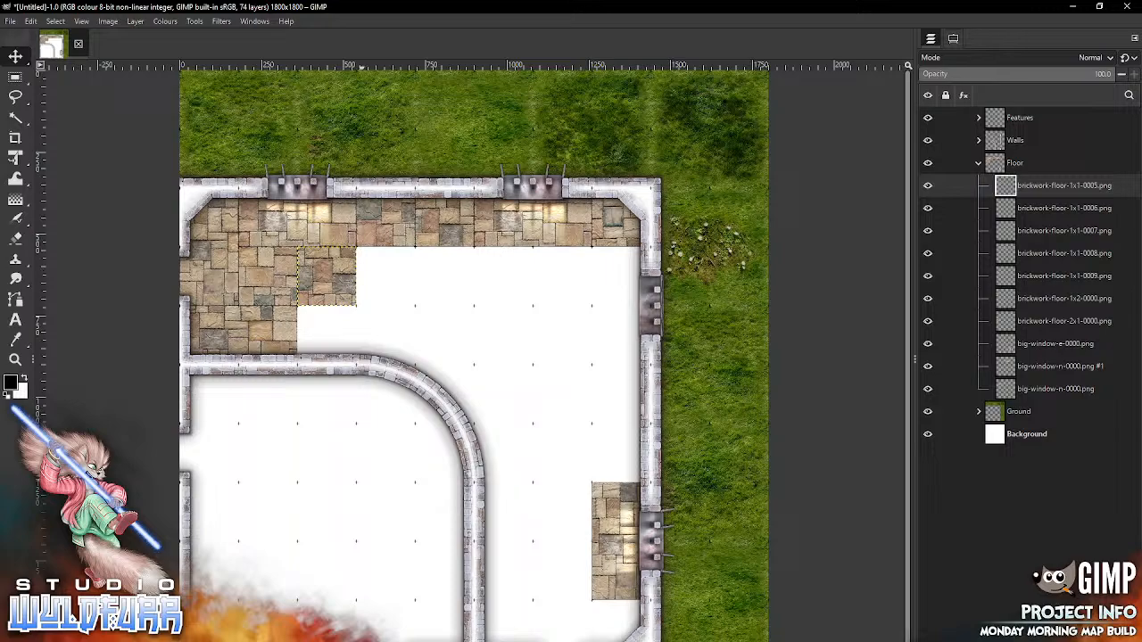
- Add brickwork-floor-1x1-0004.png to the Floor group and snap it into column three at row five
key(alt+Tab)
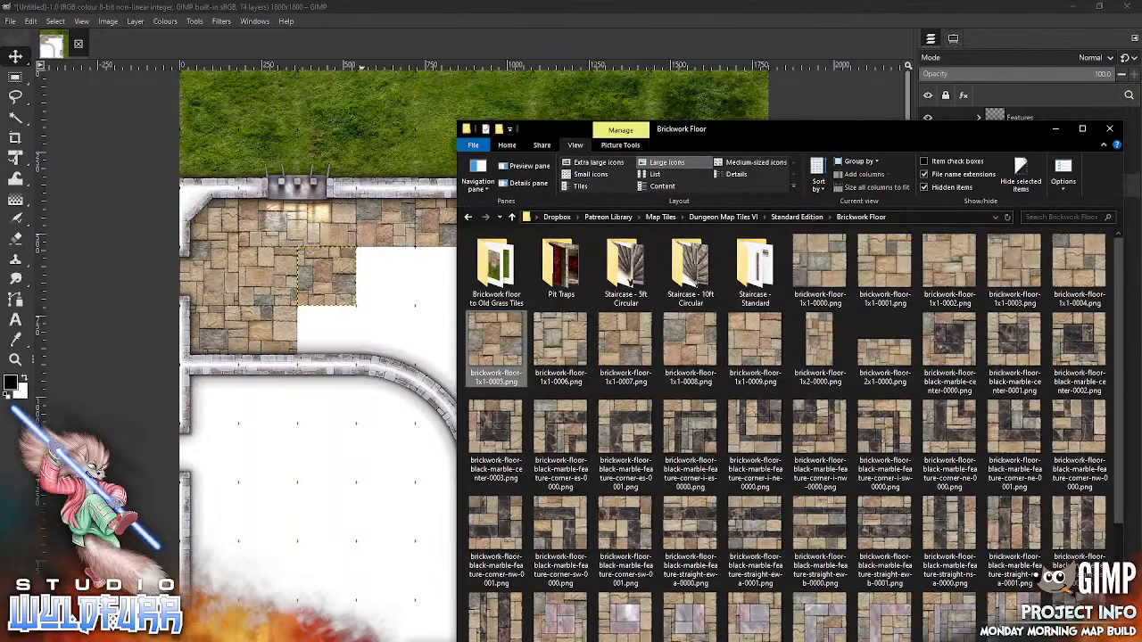
click(1073, 261)
drag(346, 433, 346, 433)
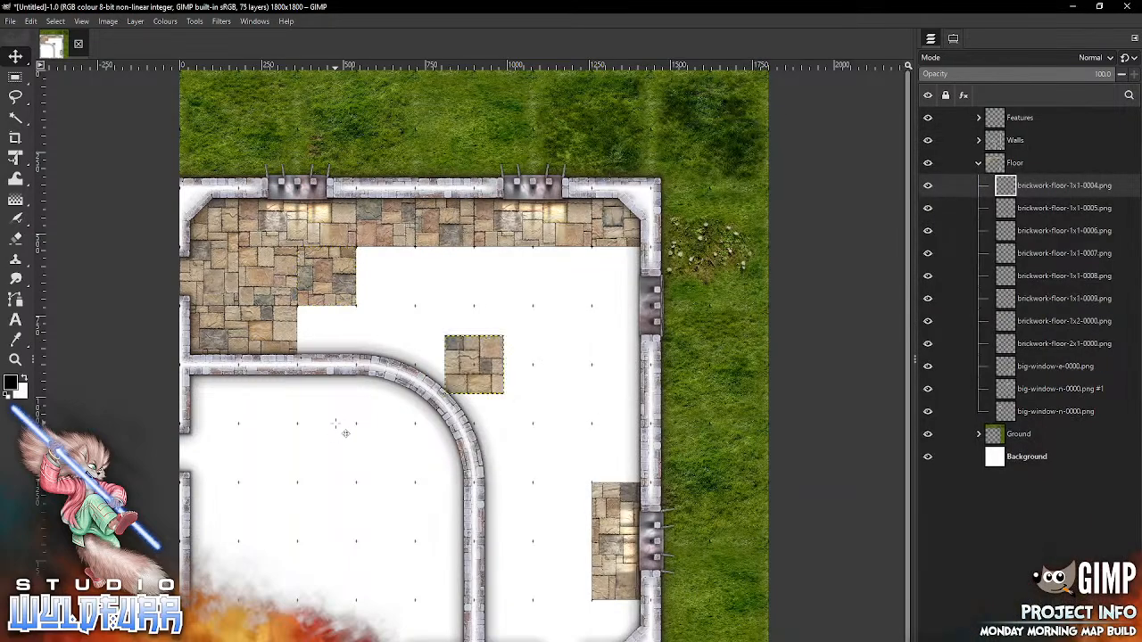
drag(489, 352, 345, 319)
- Add brickwork-floor-1x1-0003.png to the Floor group and snap it into column four at row four
key(alt+Tab)
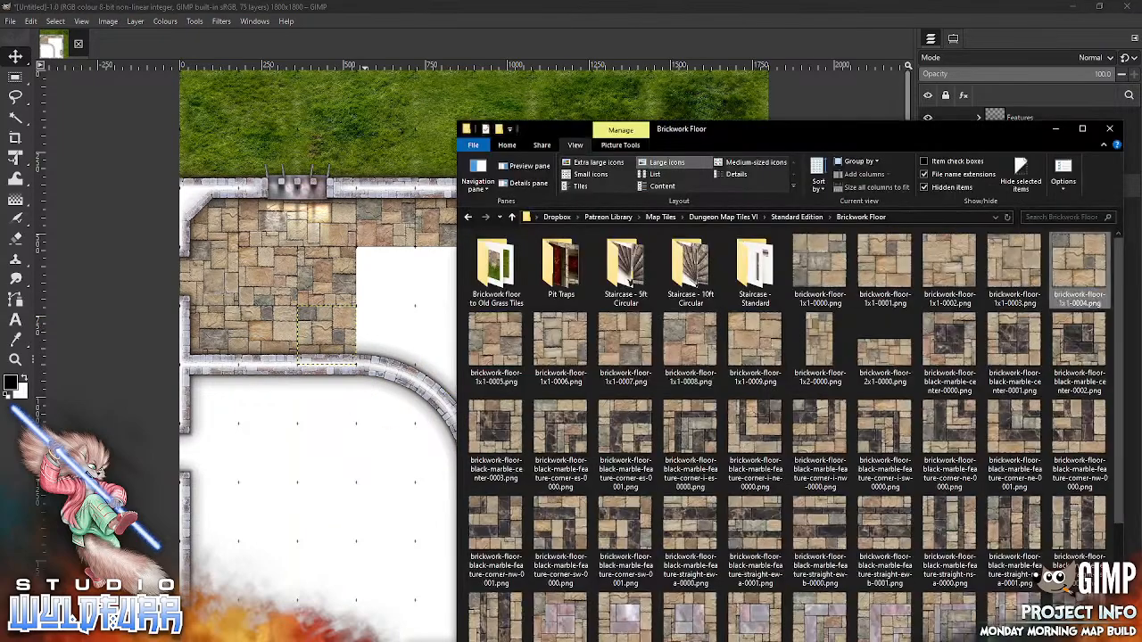
drag(1012, 267, 340, 479)
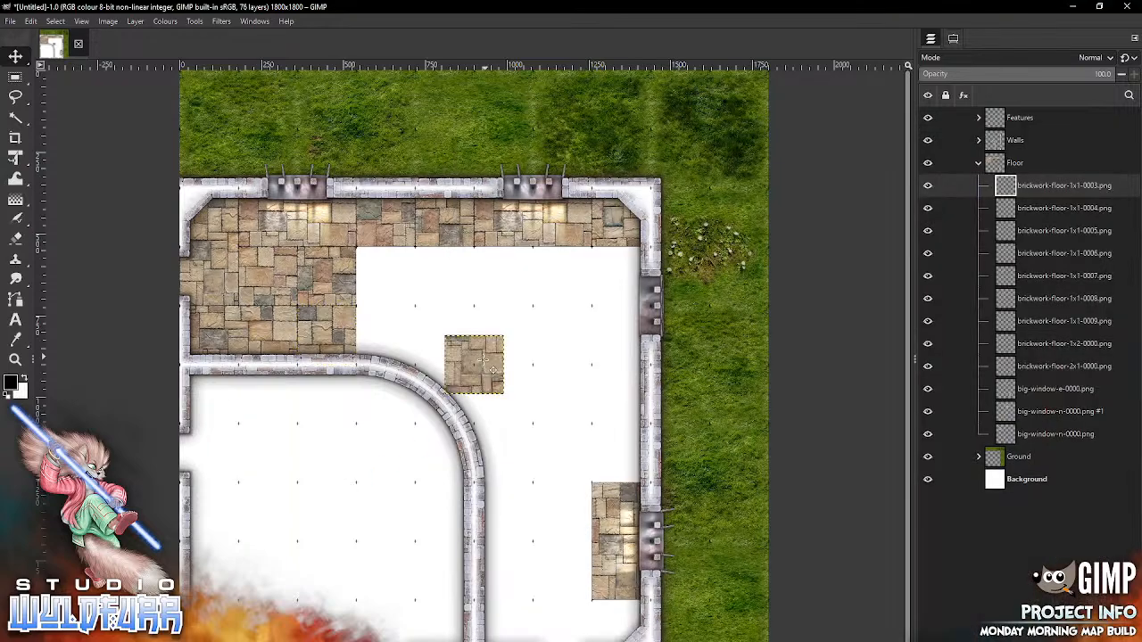
drag(483, 361, 396, 276)
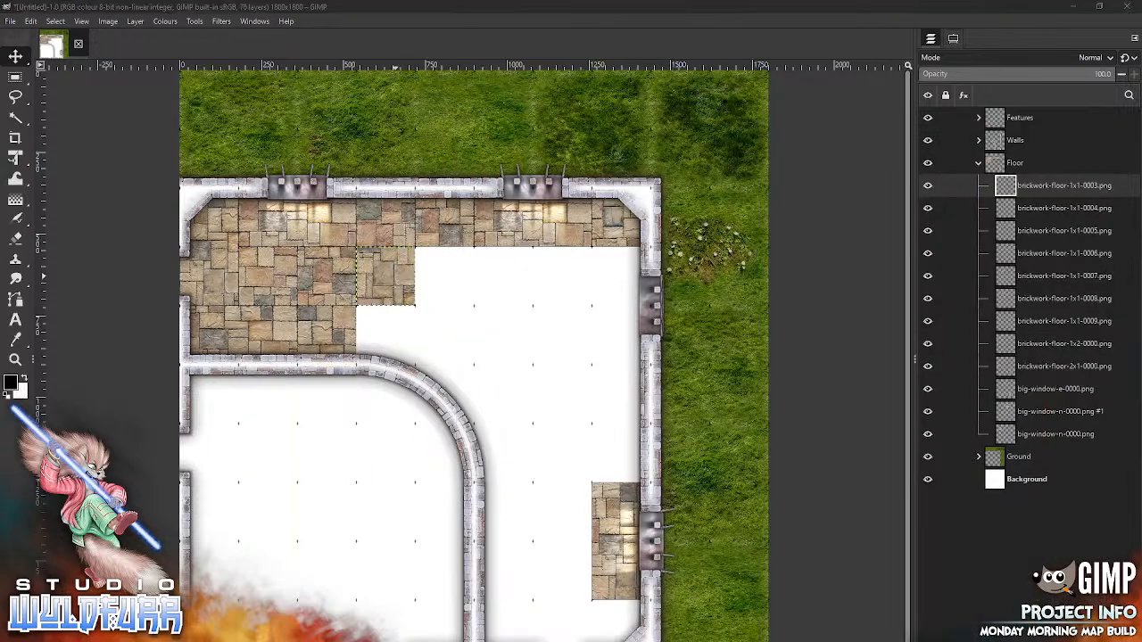
- Add brickwork-floor-1x1-0002.png to the Floor group and snap it into column four at row five
key(alt+Tab)
click(954, 264)
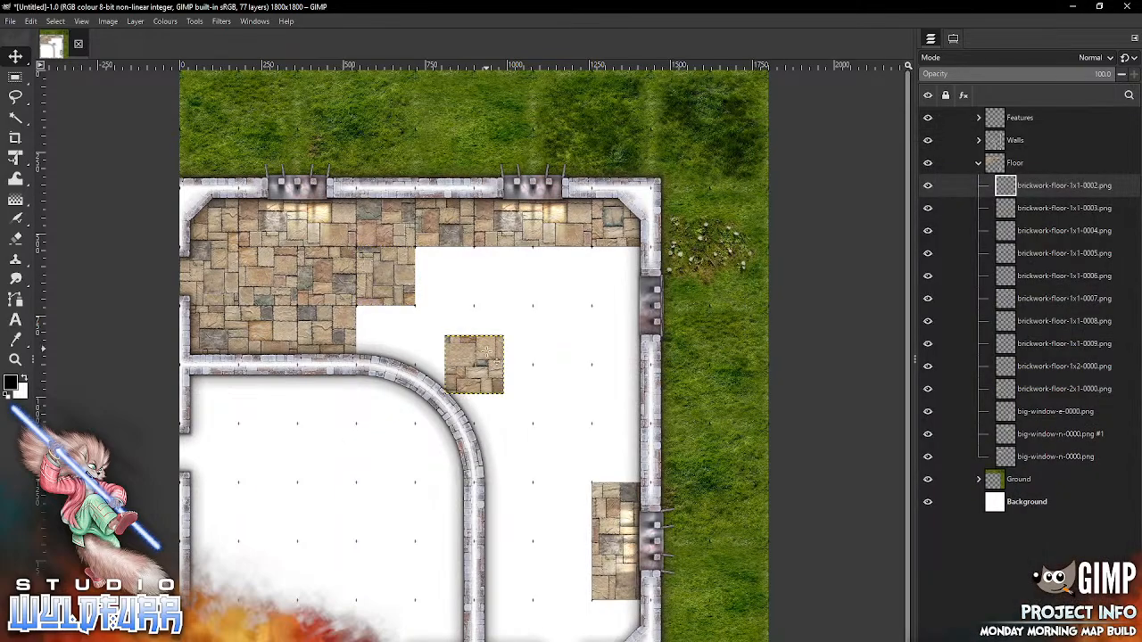
drag(500, 364, 407, 338)
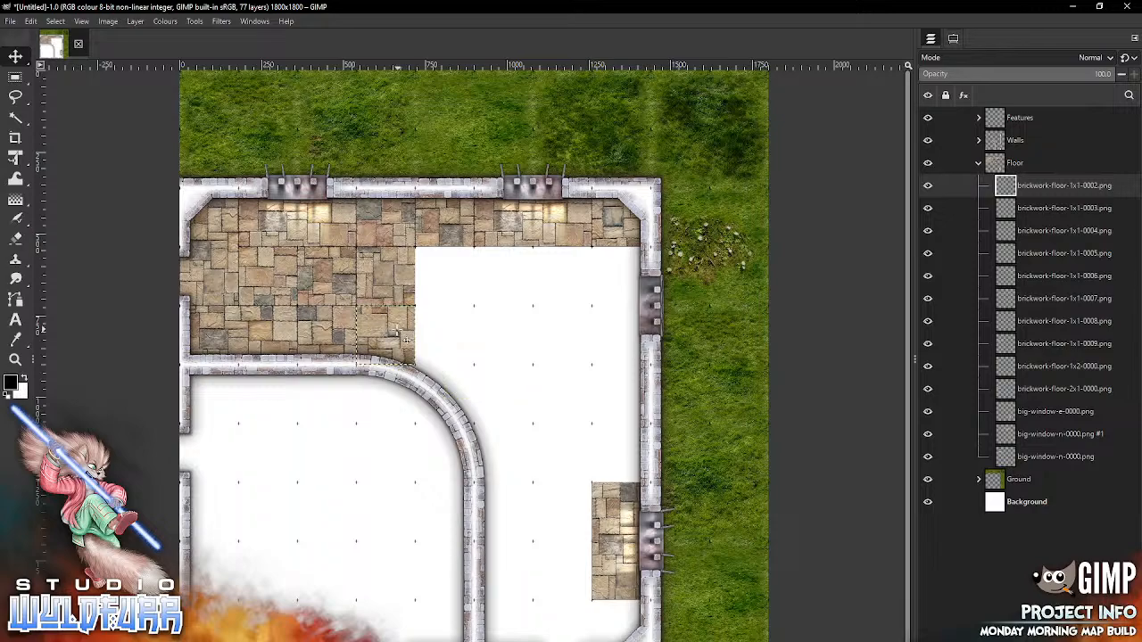
- Add brickwork-floor-1x1-0001.png to the Floor group and snap it into column five at row four
key(alt+Tab)
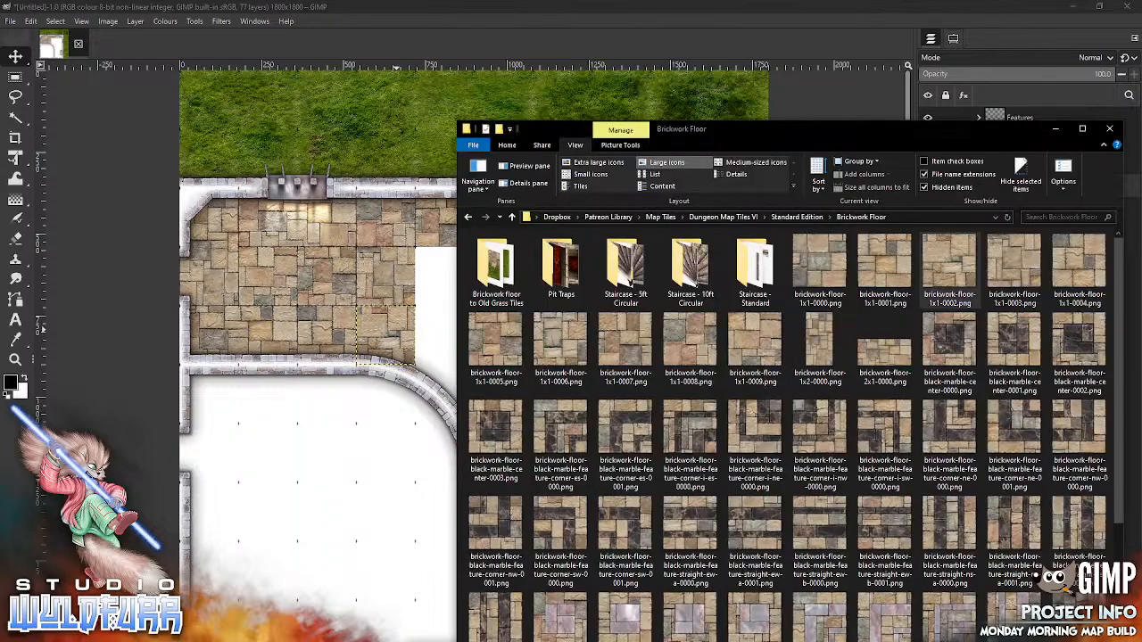
click(883, 277)
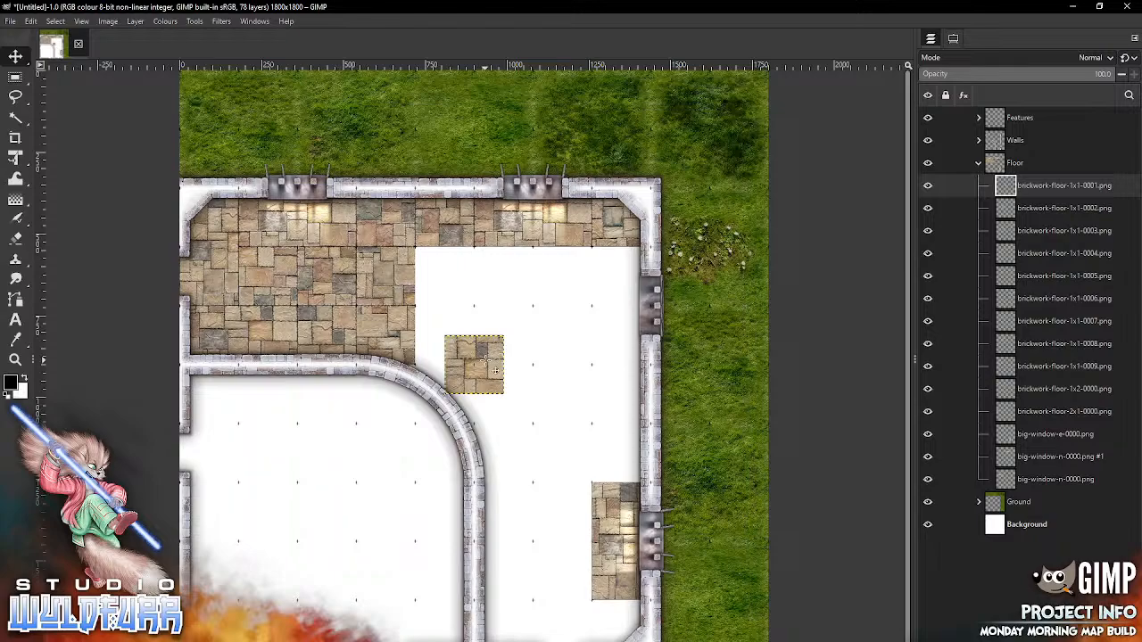
drag(486, 359, 456, 269)
key(alt+Tab)
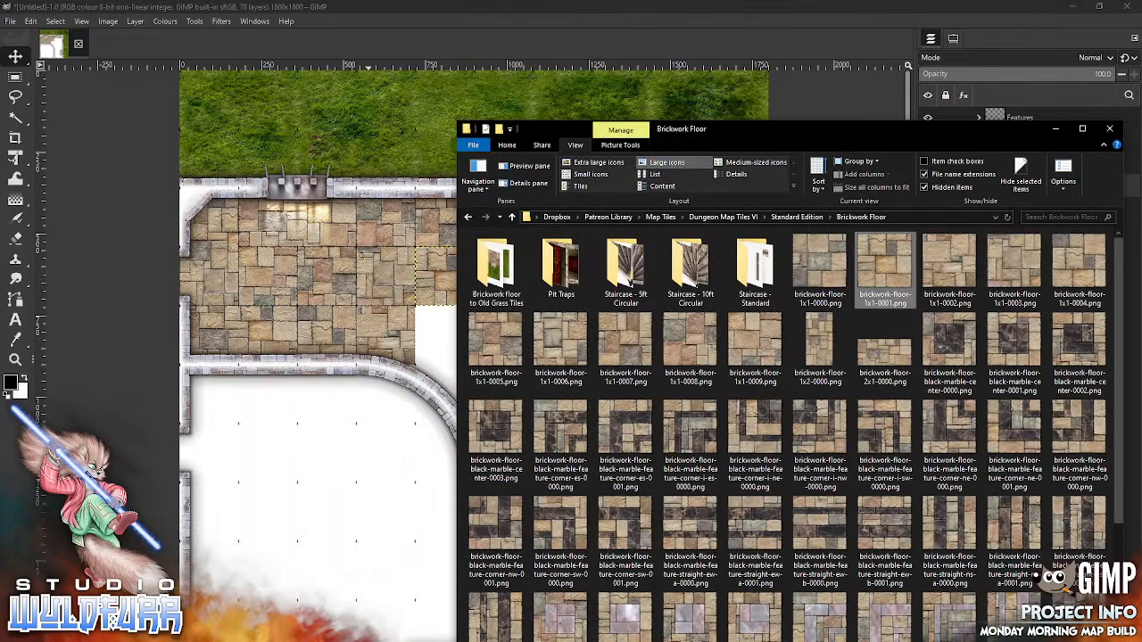
- Add brickwork-floor-1x1-0000.png to the Floor group at column five, row five, and brickwork-floor-1x1-0009.png at column six, row six, snapped to the grid
click(814, 278)
drag(813, 278, 346, 491)
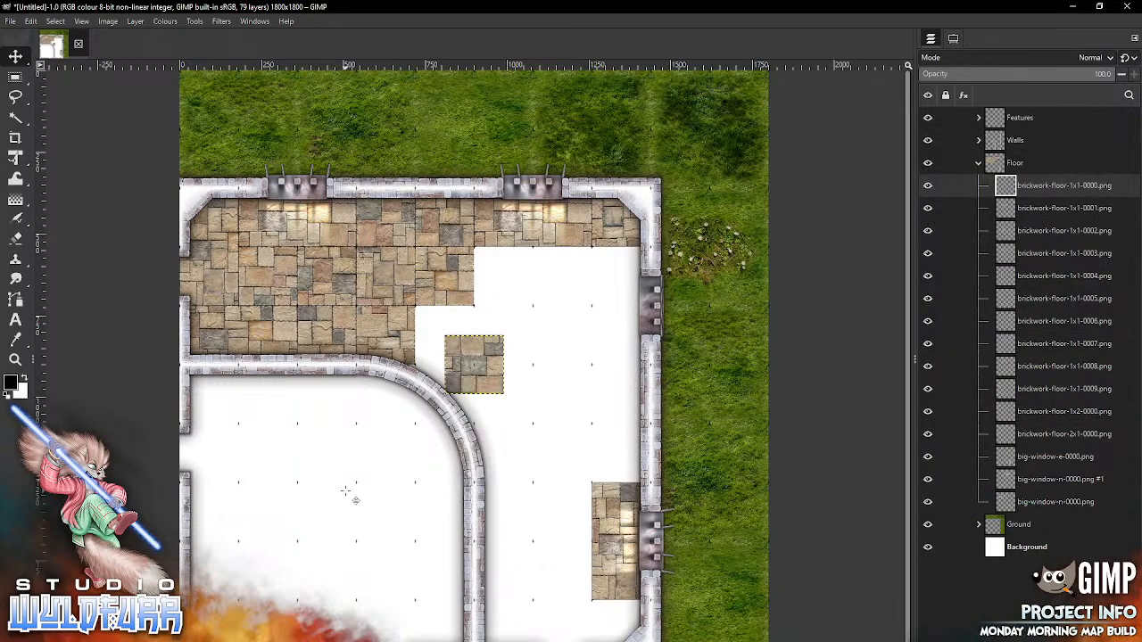
drag(479, 364, 449, 335)
key(alt+Tab)
drag(758, 343, 332, 524)
drag(487, 370, 513, 402)
- Add brickwork-floor-1x2-0000.png to the Floor group over column six, rows four and five, and brickwork-floor-2x1-0000.png over columns seven and eight, row four
key(alt+Tab)
drag(819, 346, 345, 505)
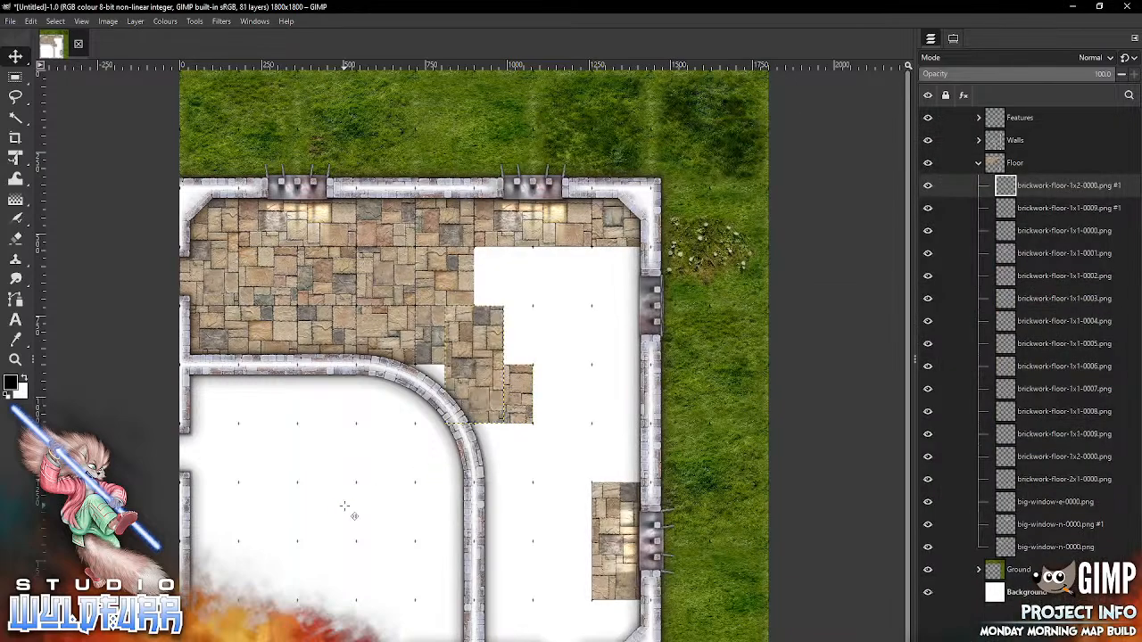
drag(485, 372, 513, 313)
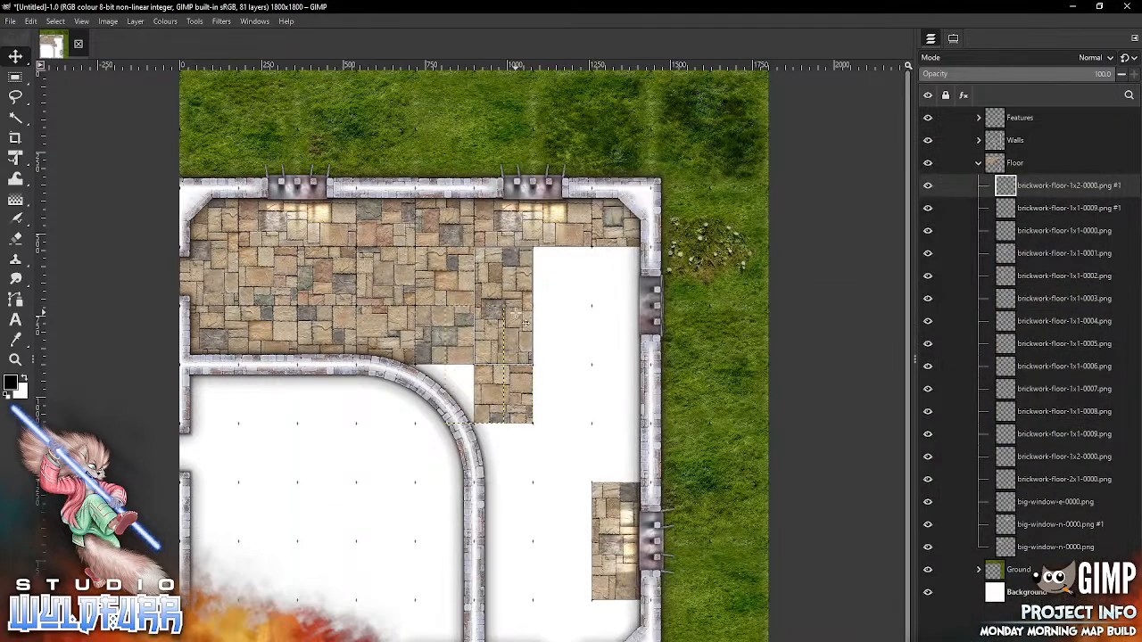
key(alt+Tab)
drag(884, 350, 326, 537)
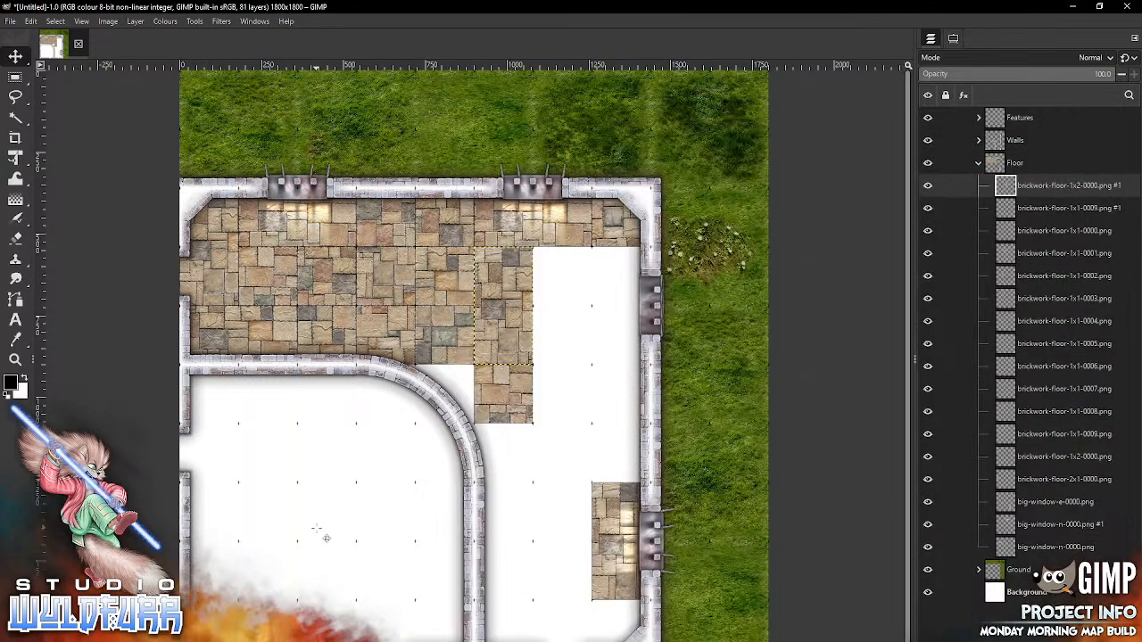
drag(462, 364, 580, 285)
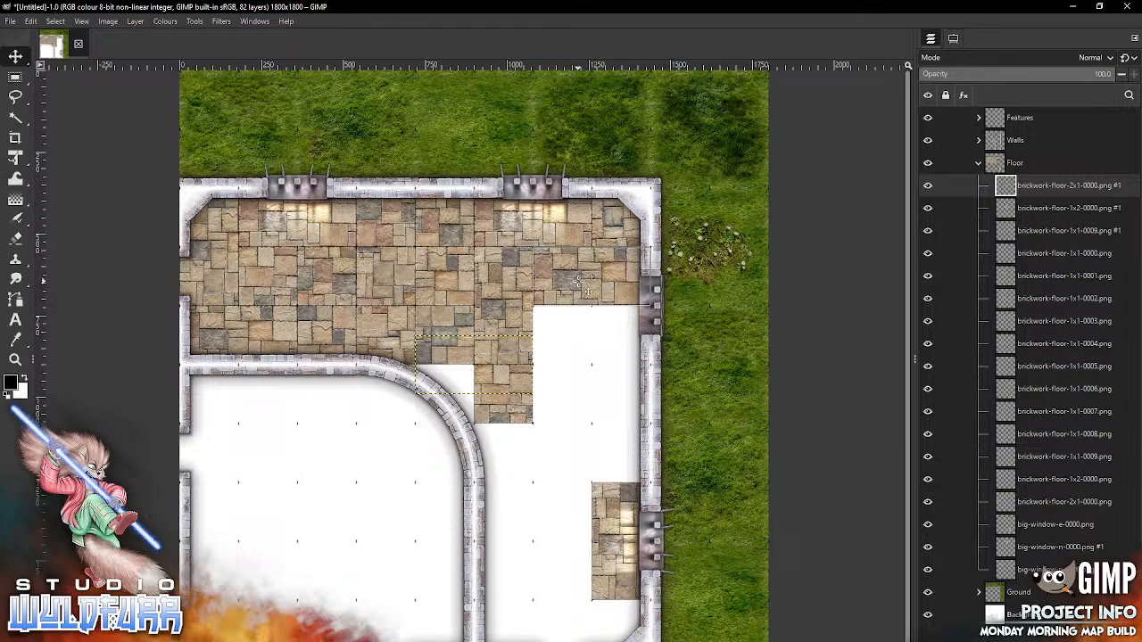
- Add brickwork-floor-1x1-0000.png to the Floor group at column seven, row five, and brickwork-floor-1x1-0001.png at column eight, row five
key(alt+Tab)
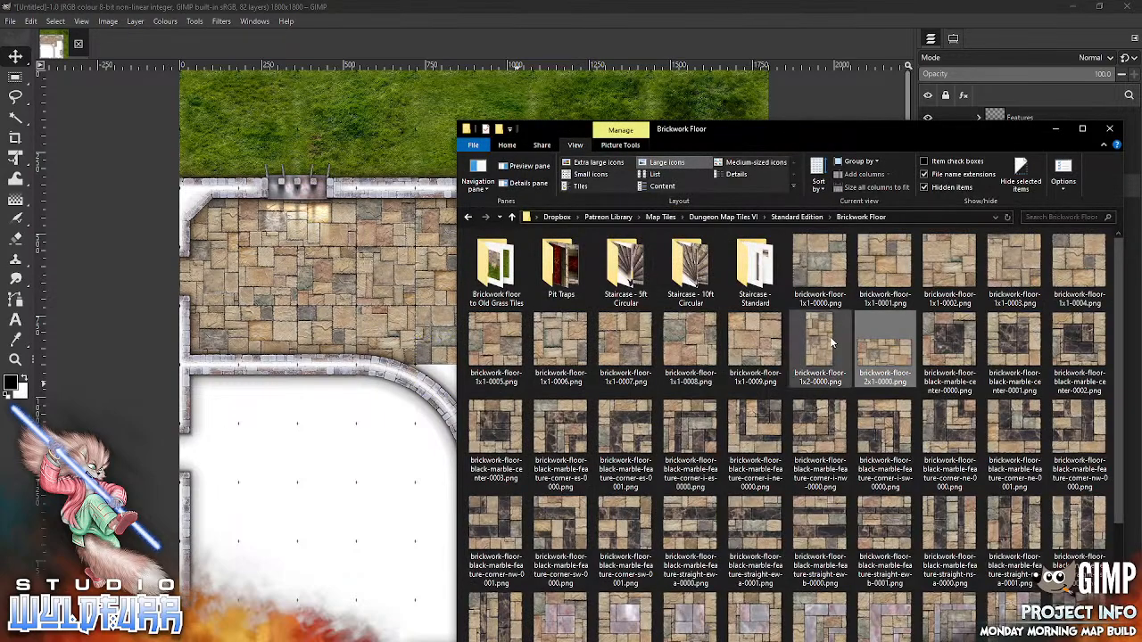
drag(812, 268, 317, 529)
drag(468, 366, 556, 336)
key(alt+Tab)
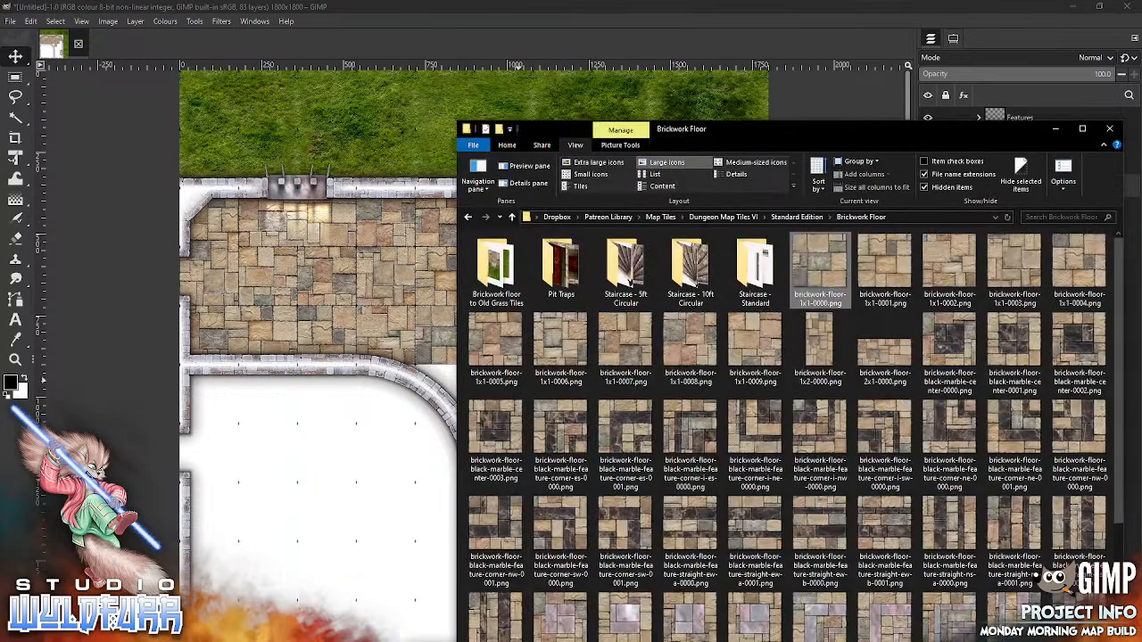
drag(867, 264, 364, 516)
drag(485, 352, 628, 324)
- Add brickwork-floor-1x1-0002.png to the Floor group at column five, row six, and brickwork-floor-1x1-0003.png at column seven, row six
key(alt+Tab)
drag(956, 270, 348, 510)
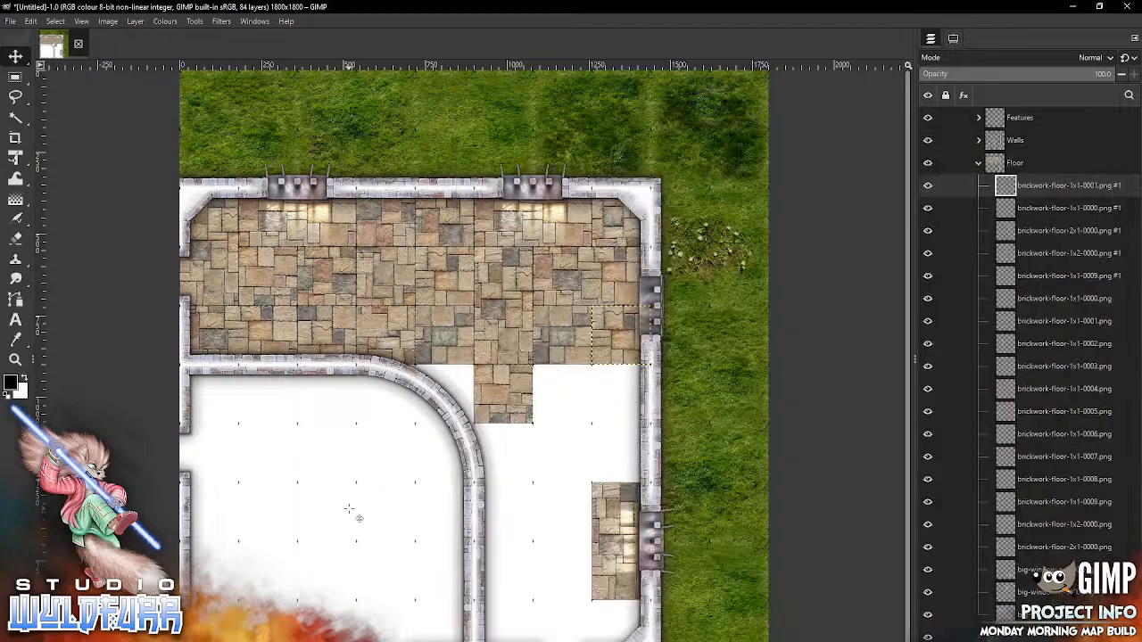
drag(483, 360, 455, 389)
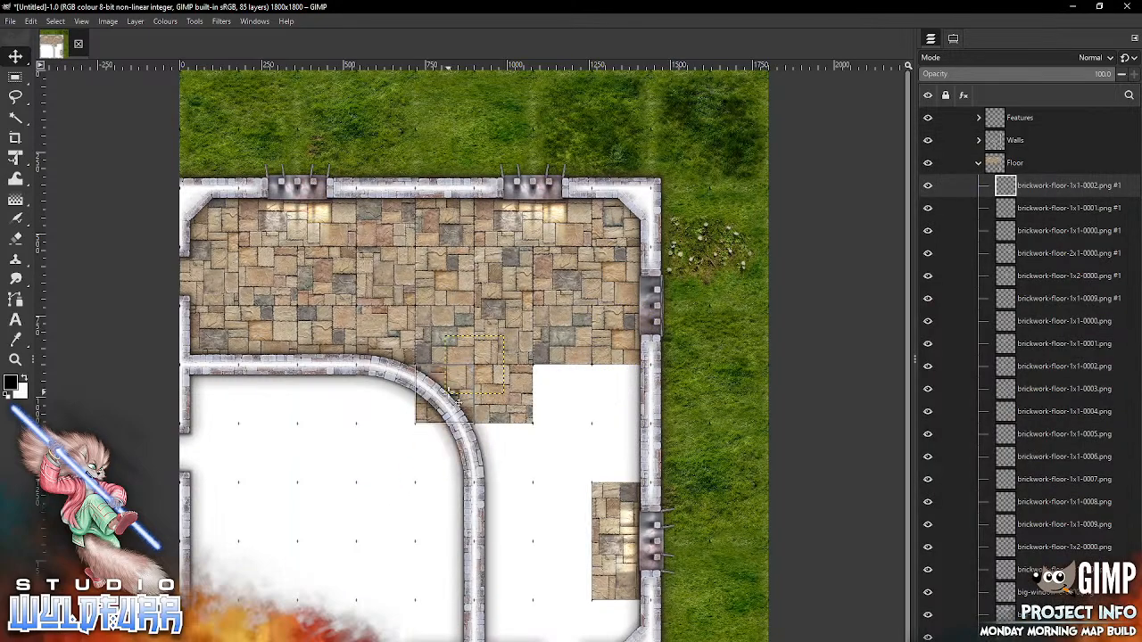
key(alt+Tab)
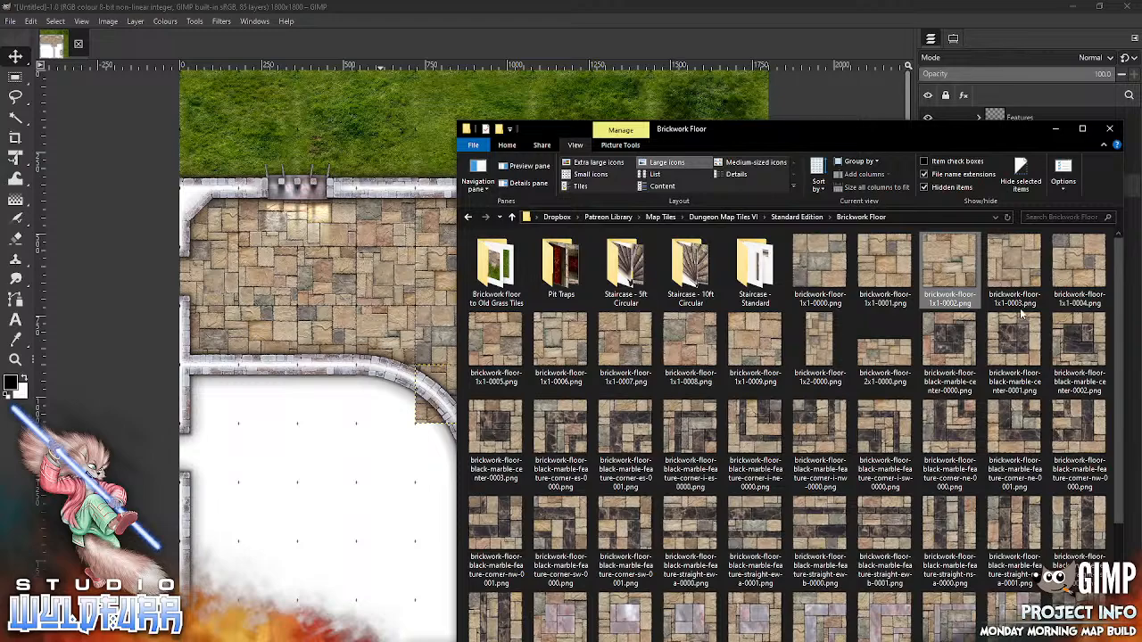
click(1014, 267)
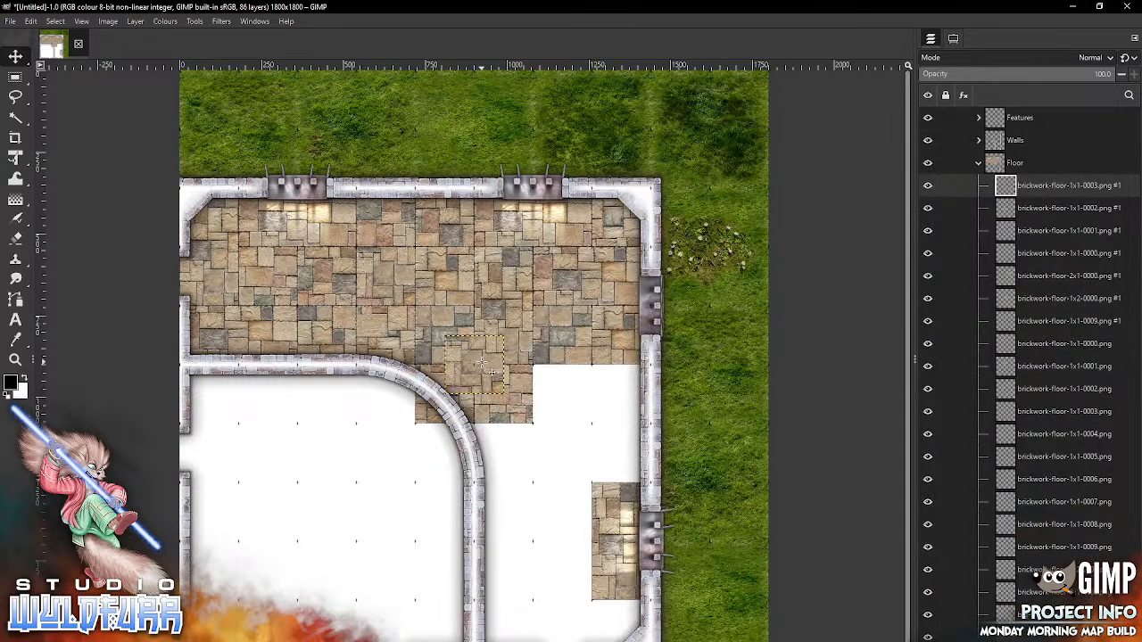
drag(480, 363, 561, 393)
- Add brickwork-floor-1x1-0004.png to the Floor group at column eight, row six, and brickwork-floor-1x1-0005.png at column six, row seven
key(alt+Tab)
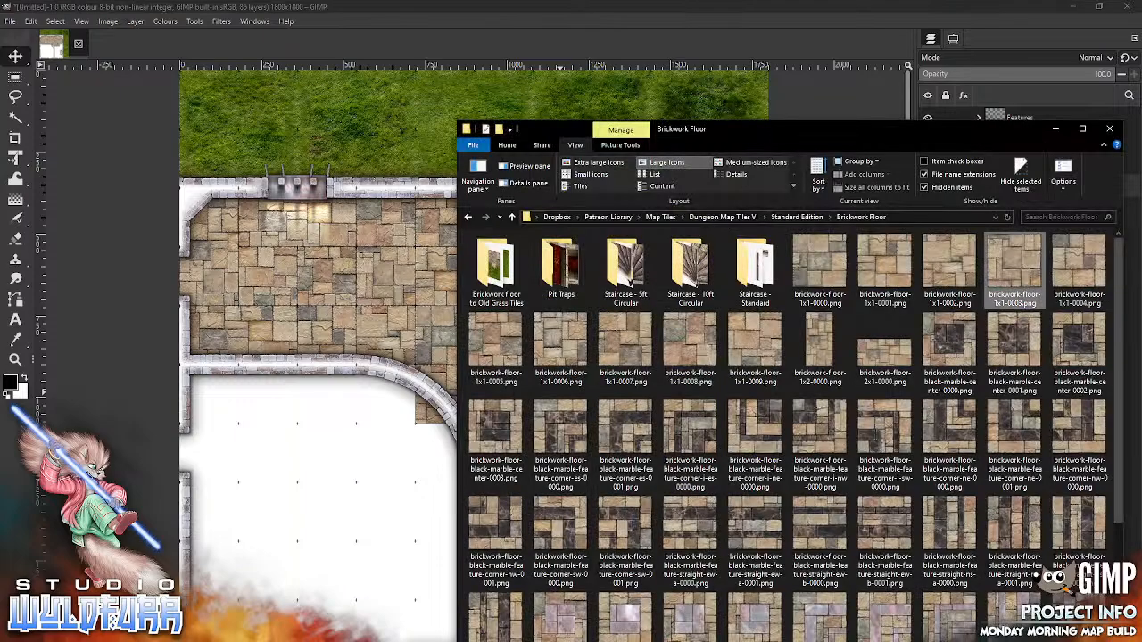
drag(1072, 259, 627, 354)
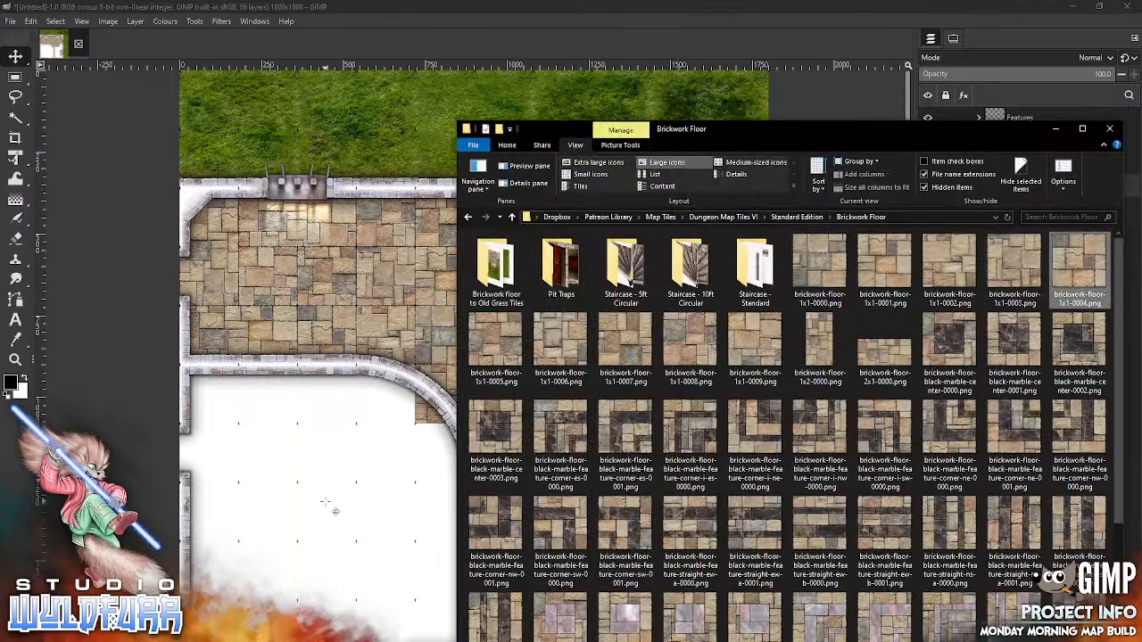
drag(334, 510, 337, 509)
drag(521, 351, 640, 384)
key(alt+Tab)
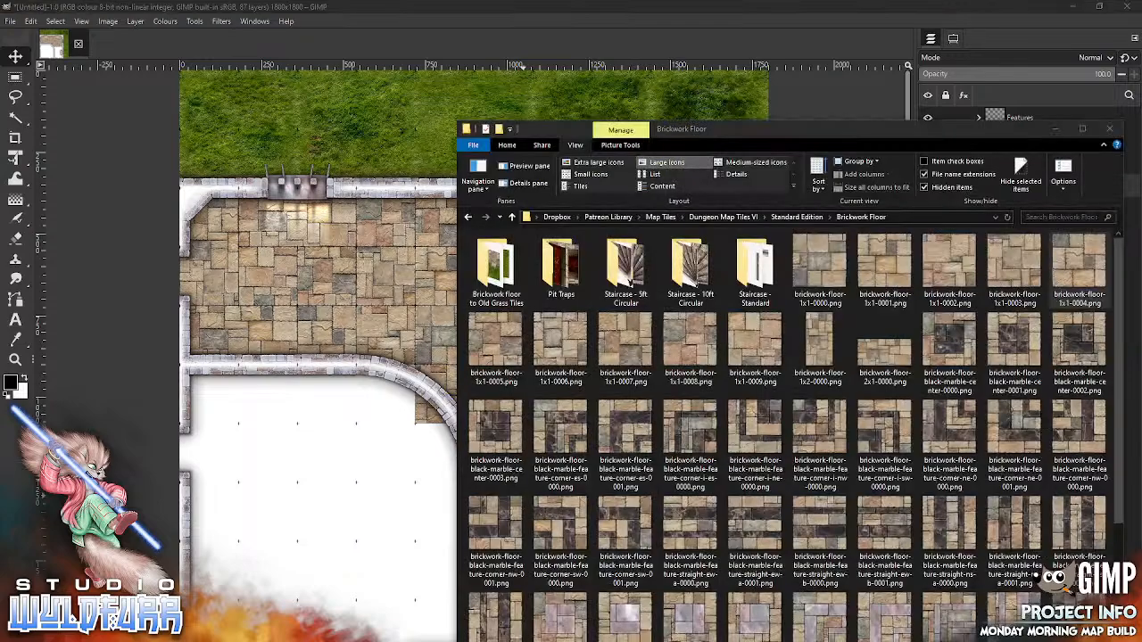
drag(506, 339, 337, 515)
drag(482, 363, 512, 454)
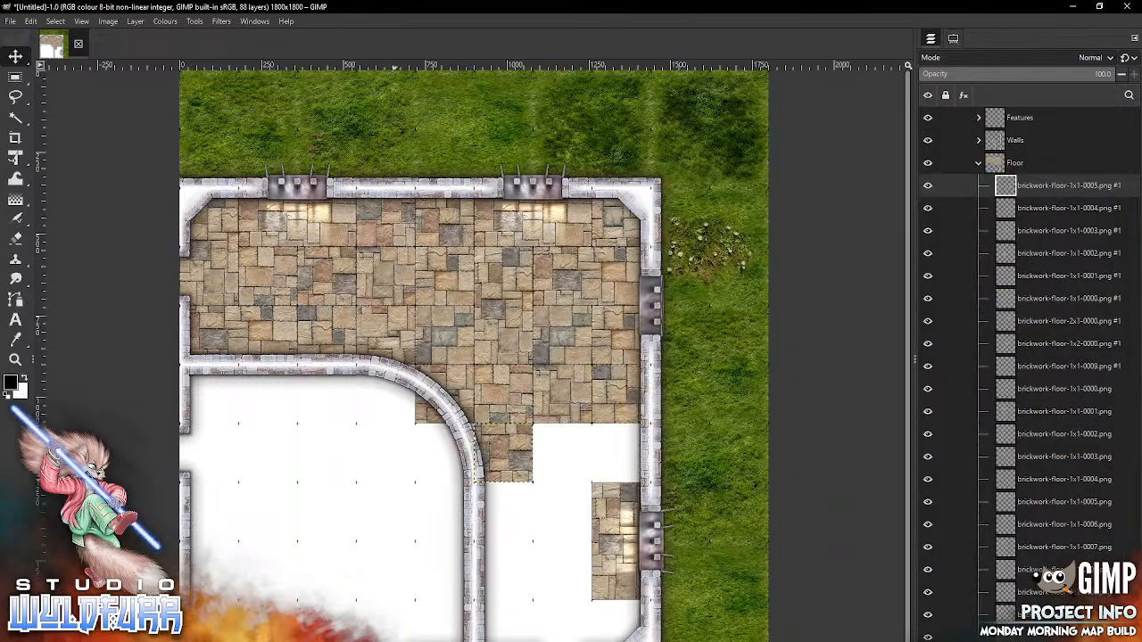
- Add brickwork-floor-1x1-0006.png to the Floor group at column seven, row seven, and brickwork-floor-1x1-0007.png at column eight, row seven
key(alt+Tab)
drag(560, 348, 349, 553)
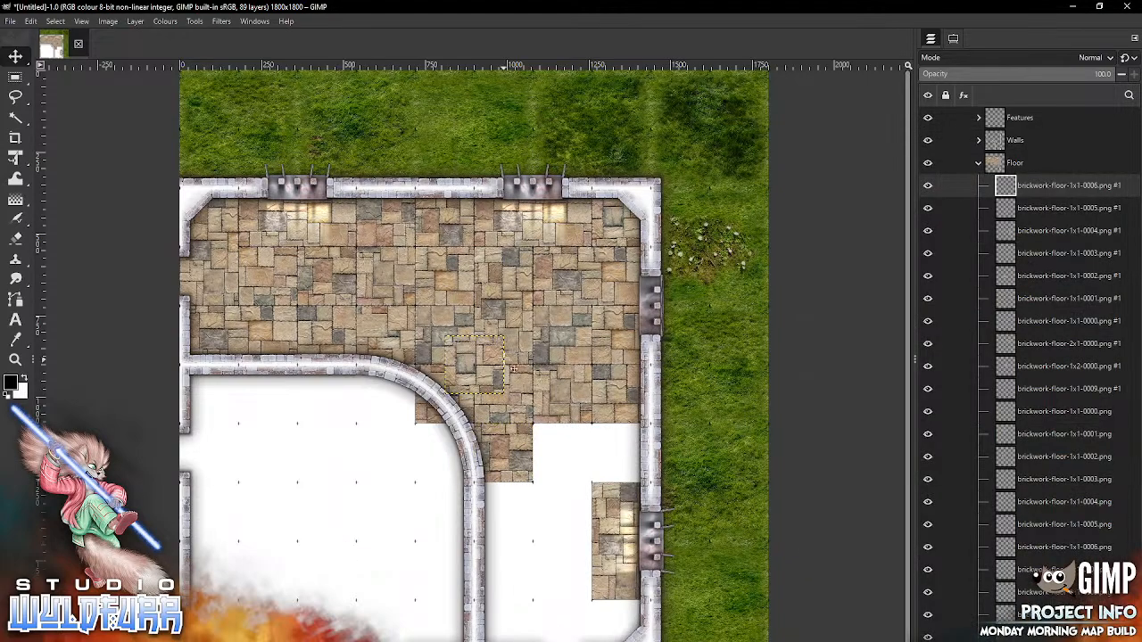
drag(476, 355, 569, 454)
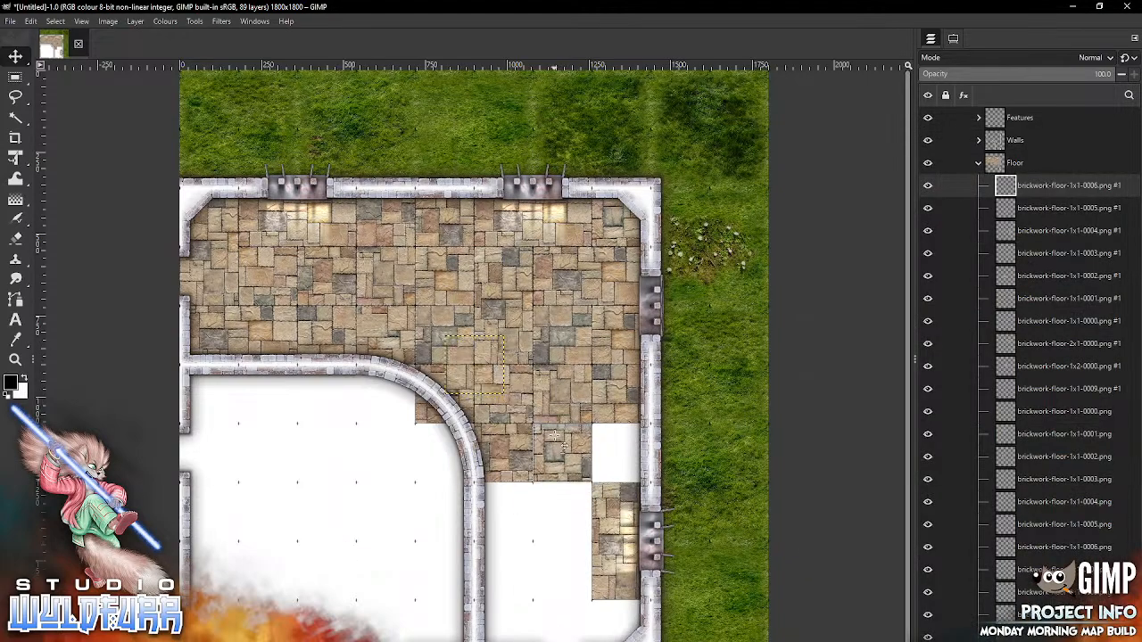
key(alt+Tab)
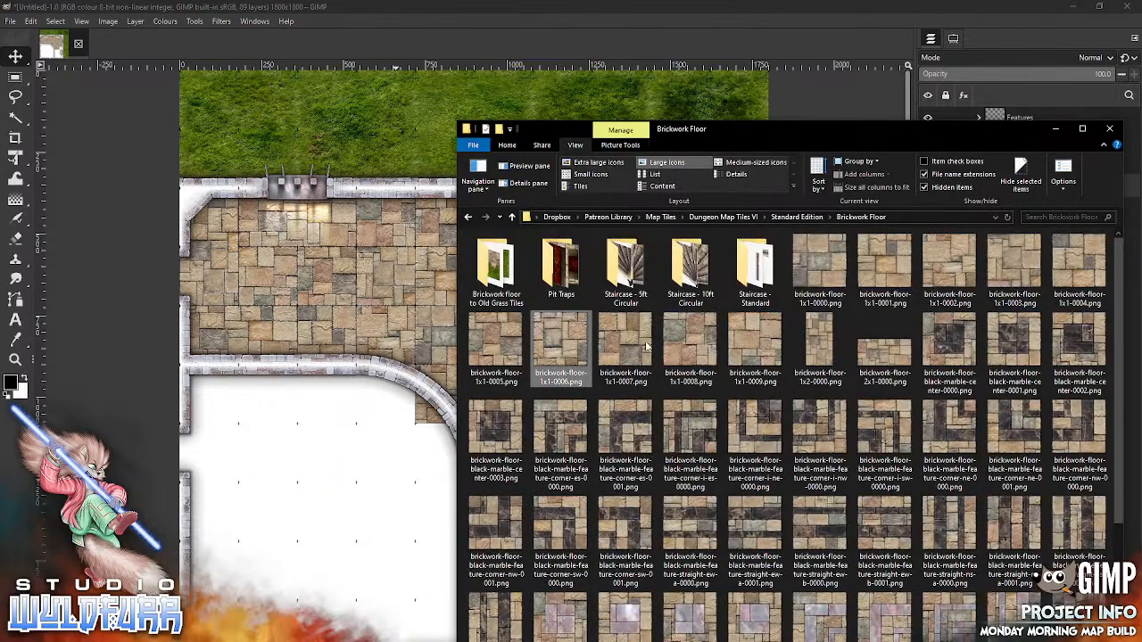
click(624, 344)
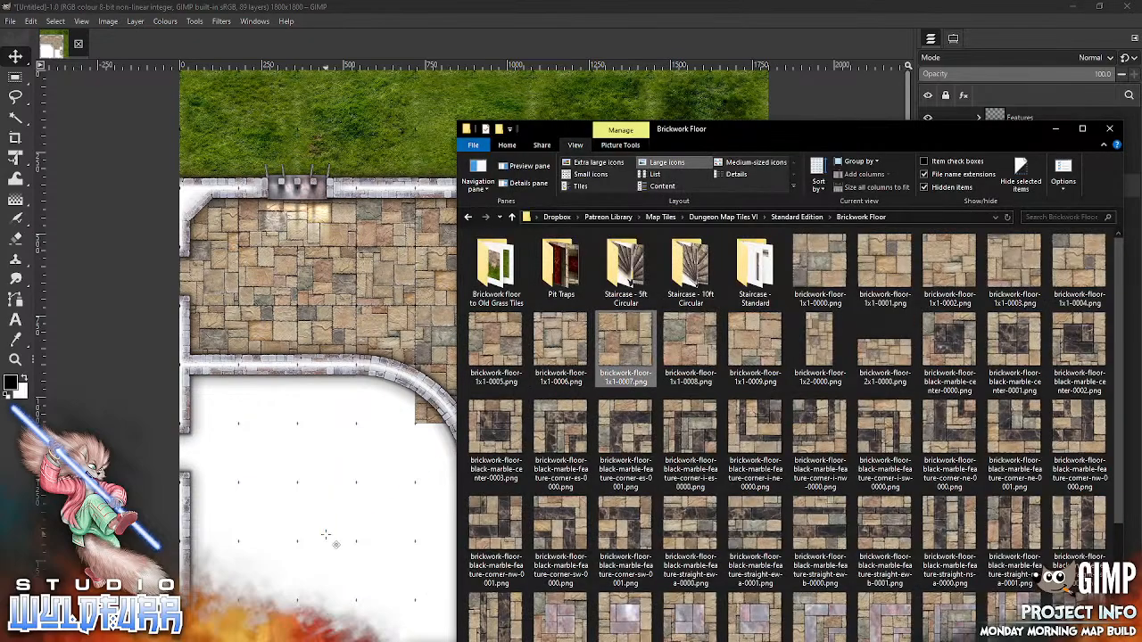
drag(326, 535, 326, 536)
drag(479, 355, 627, 434)
- Add brickwork-floor-1x1-0009.png to the Floor group at column seven, row eight, and brickwork-floor-1x1-0000.png at column six, row eight
key(alt+Tab)
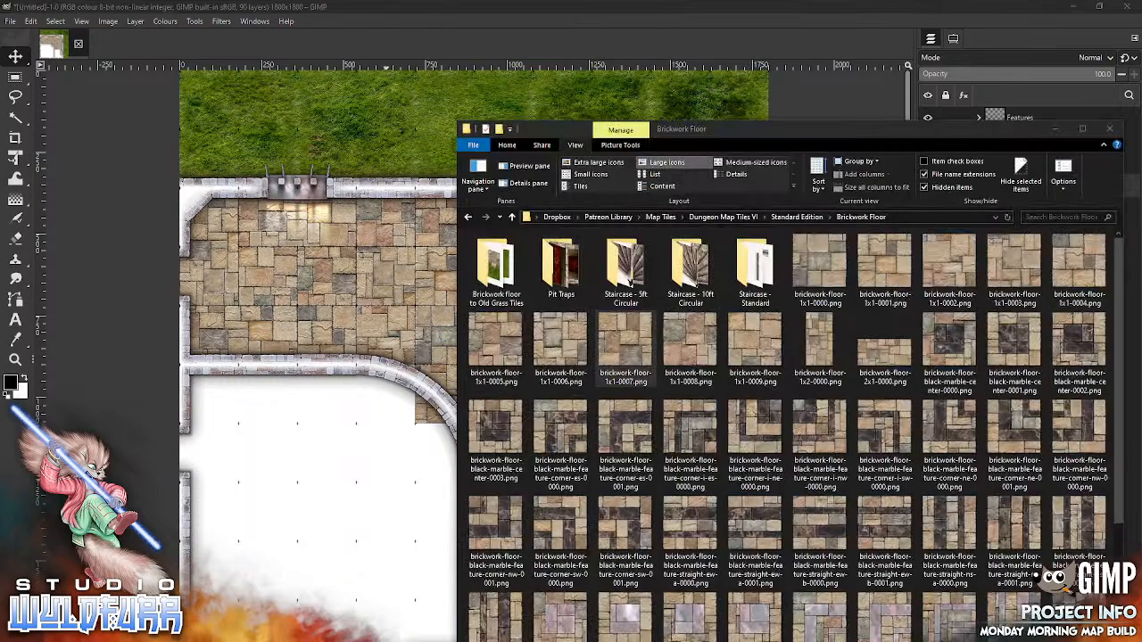
click(756, 339)
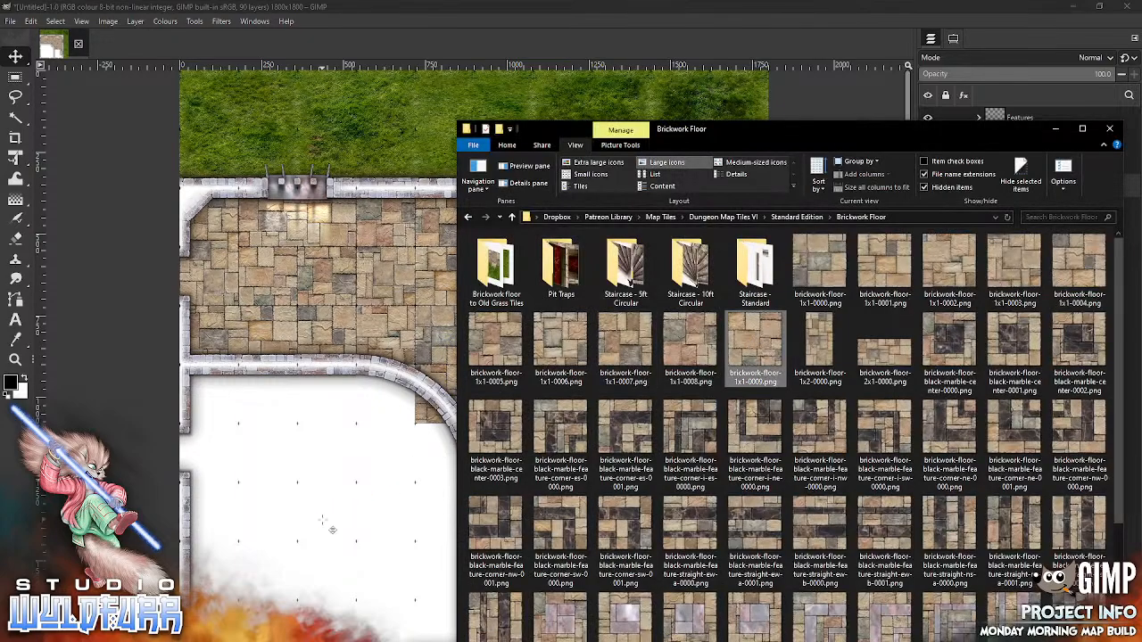
drag(332, 530, 332, 529)
drag(486, 347, 573, 498)
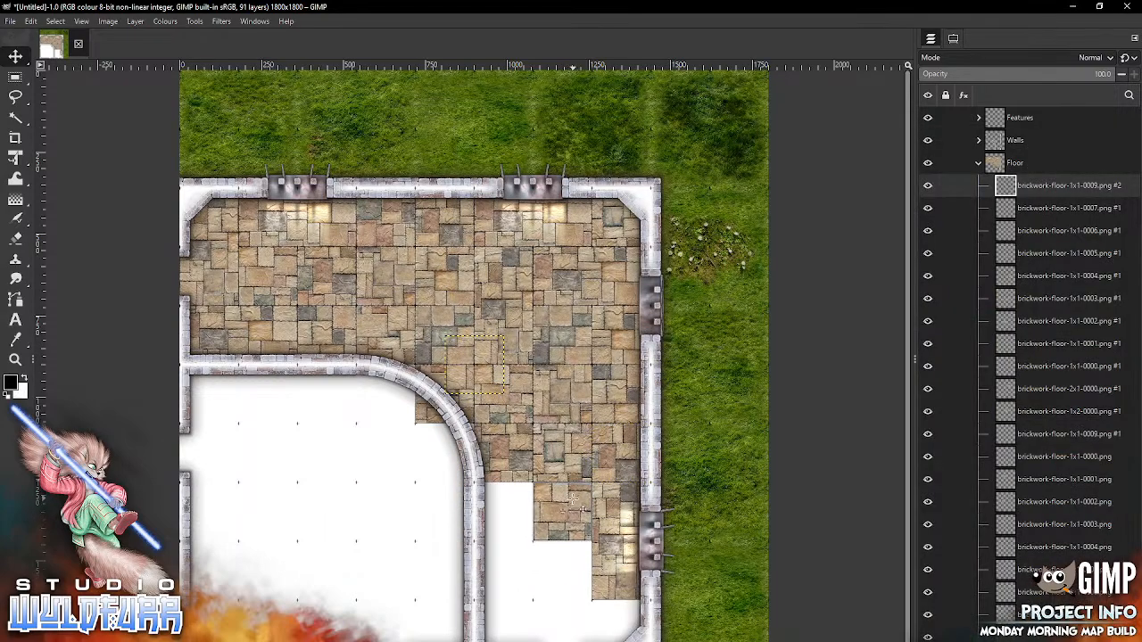
key(alt+Tab)
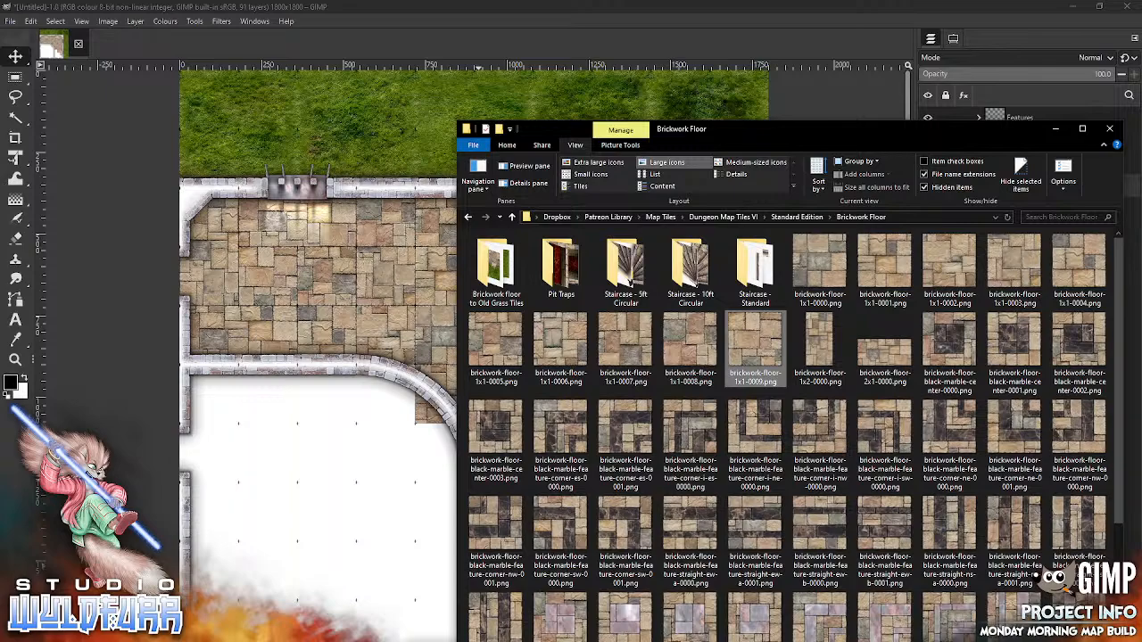
click(811, 267)
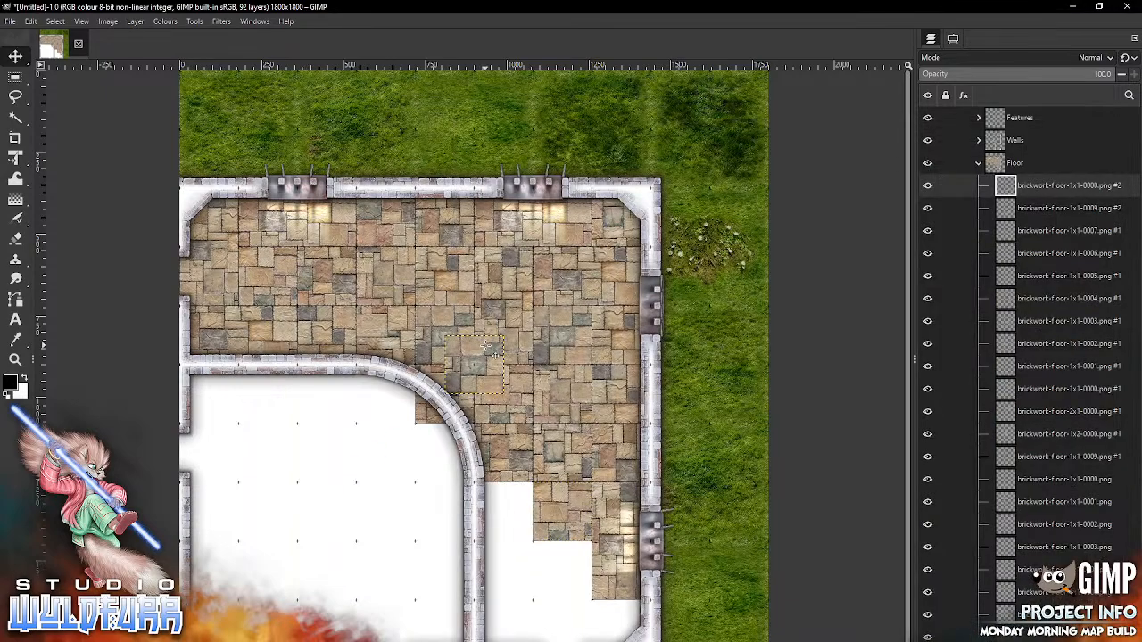
drag(493, 352, 514, 495)
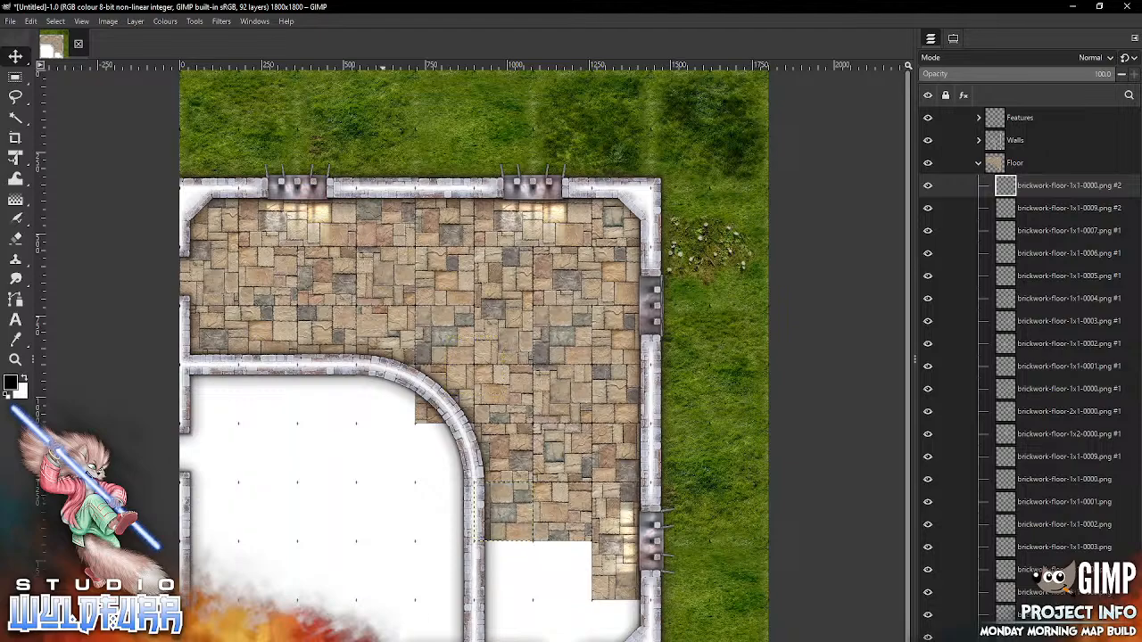
- Add brickwork-floor-1x1-0001.png to the Floor group at column six, row nine, and brickwork-floor-1x1-0002.png at column seven, row nine
key(alt+Tab)
drag(879, 264, 313, 495)
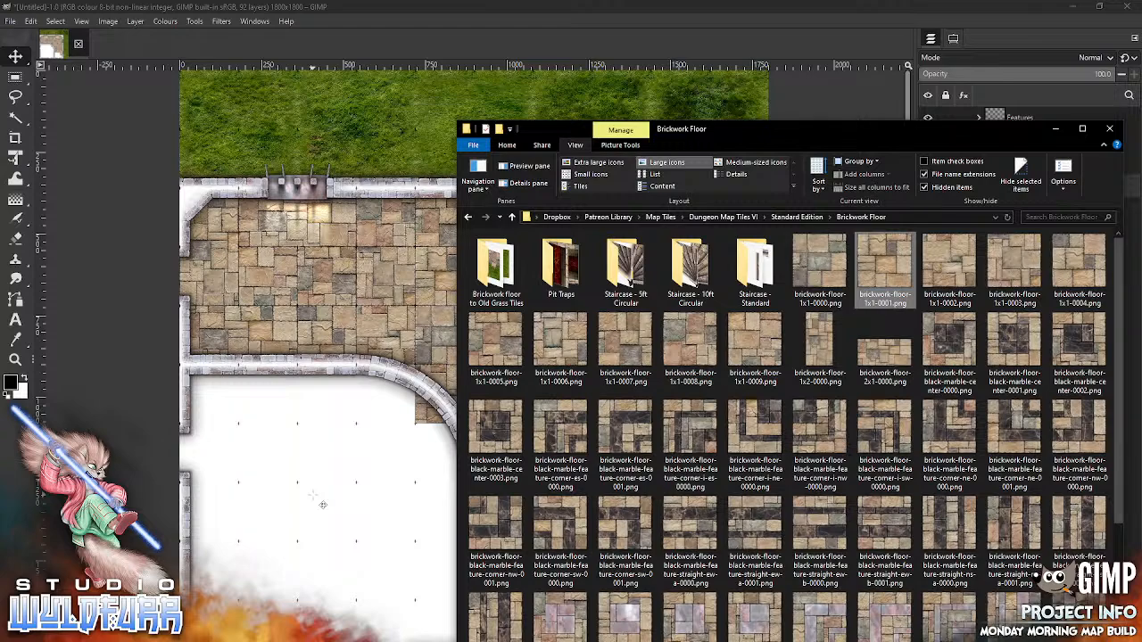
drag(885, 272, 384, 491)
drag(474, 368, 511, 560)
key(alt+Tab)
drag(960, 268, 332, 514)
drag(332, 515, 332, 514)
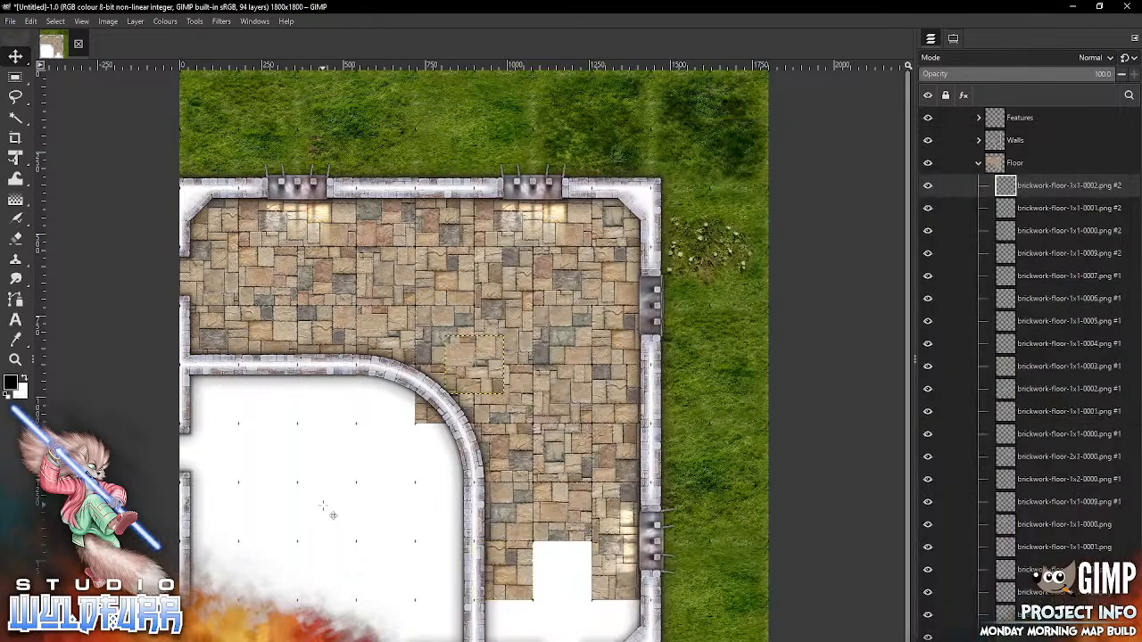
drag(481, 353, 571, 551)
- Add brickwork-floor-1x1-0003.png to the Floor group at column six, row ten, and brickwork-floor-1x1-0004.png at column seven, row ten
key(alt+Tab)
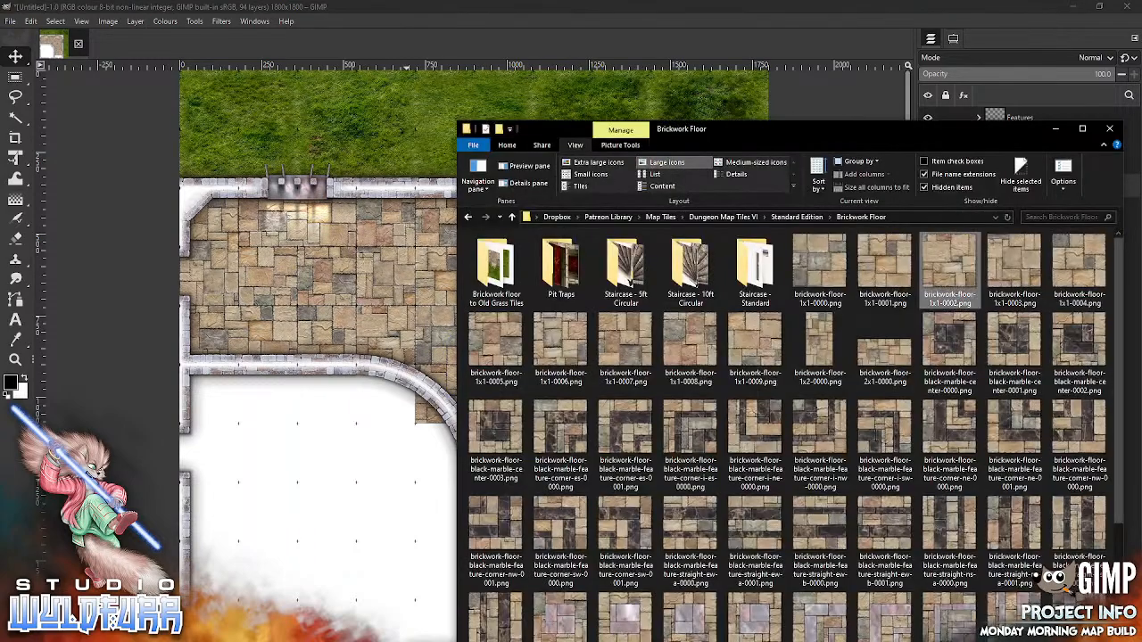
drag(348, 488, 337, 504)
drag(482, 354, 517, 619)
key(alt+Tab)
drag(1068, 269, 346, 446)
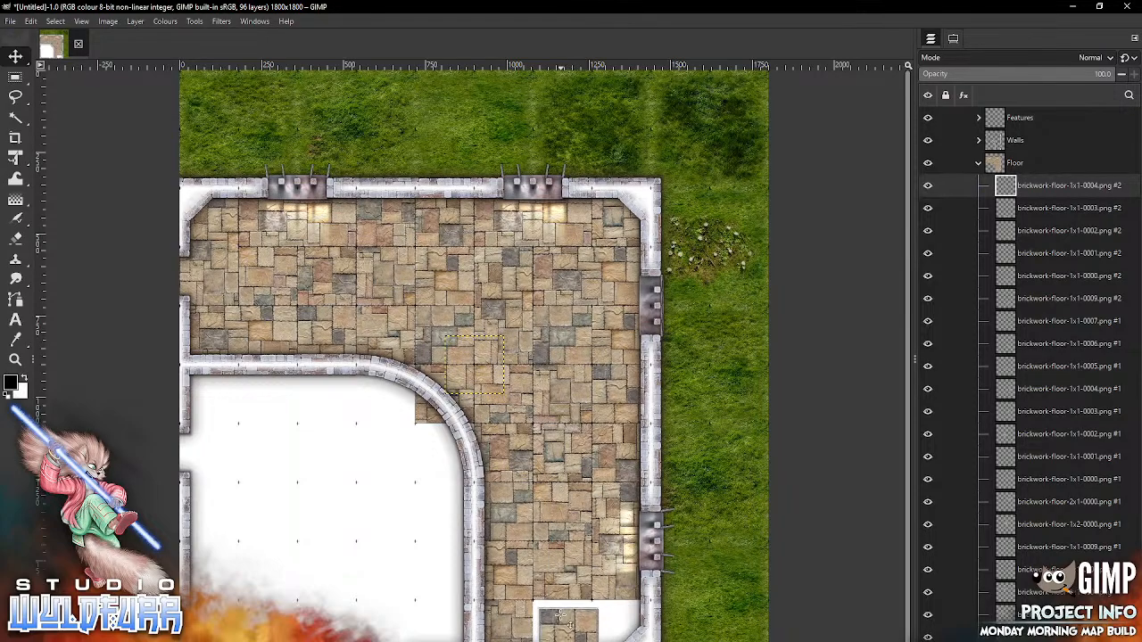
- Add another brickwork-floor-1x1-0005.png tile from the Brickwork Floor folder to the Floor group
key(alt+Tab)
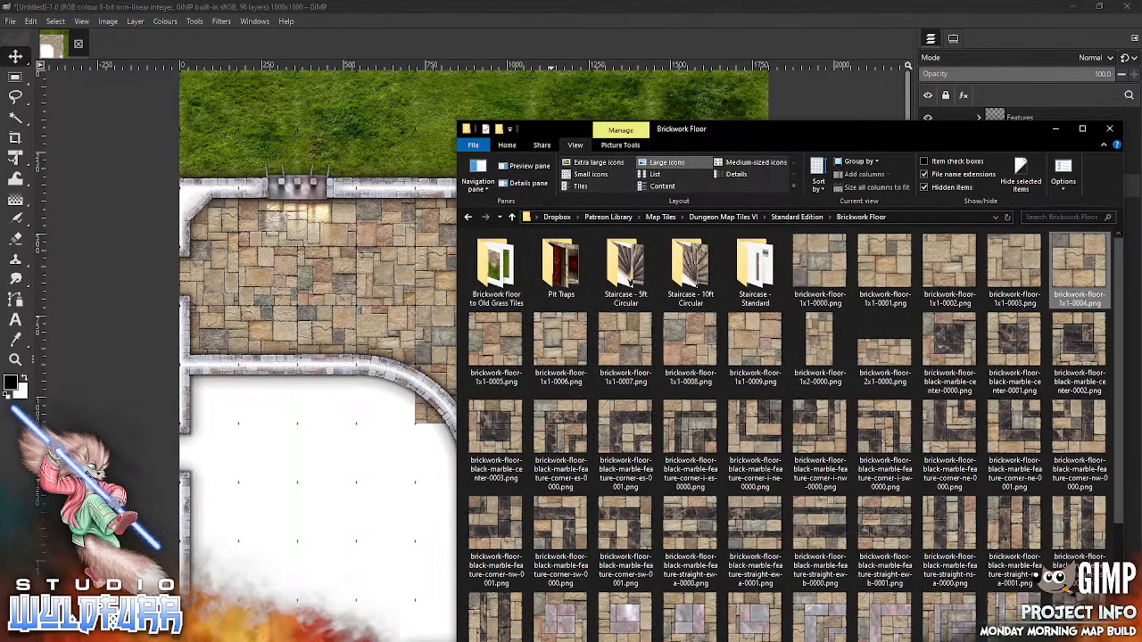
drag(491, 346, 333, 506)
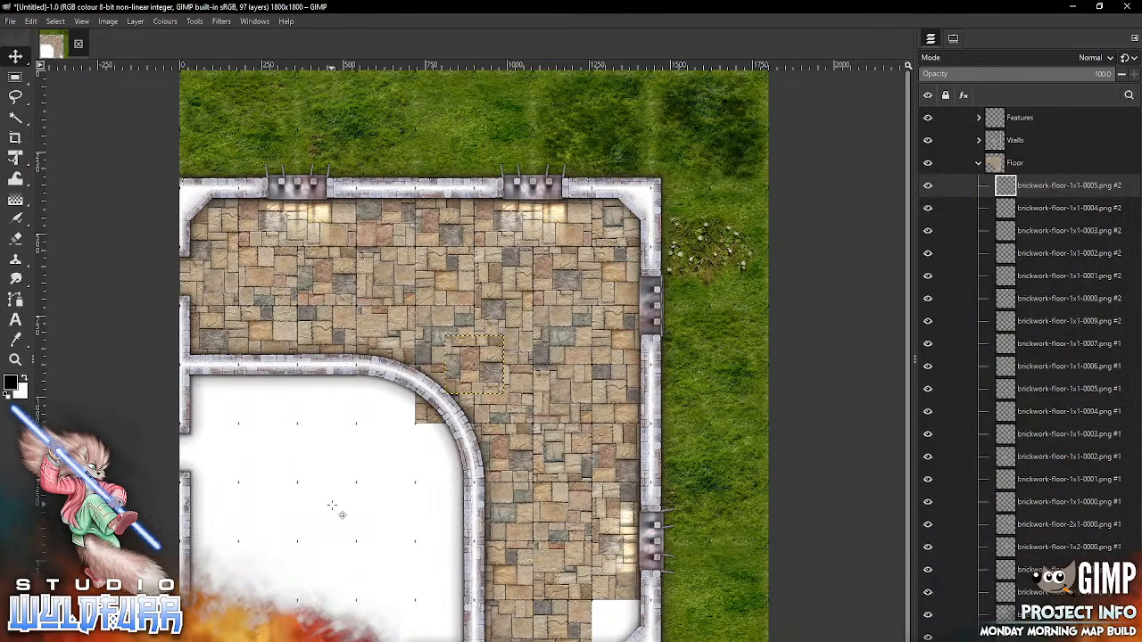
- Move the plain 1x1-0005 tile into the outer corridor's lower-right gap and add black-marble-feature-corner-i-es-0000.png in the inner room's upper-left corner
drag(490, 360, 638, 620)
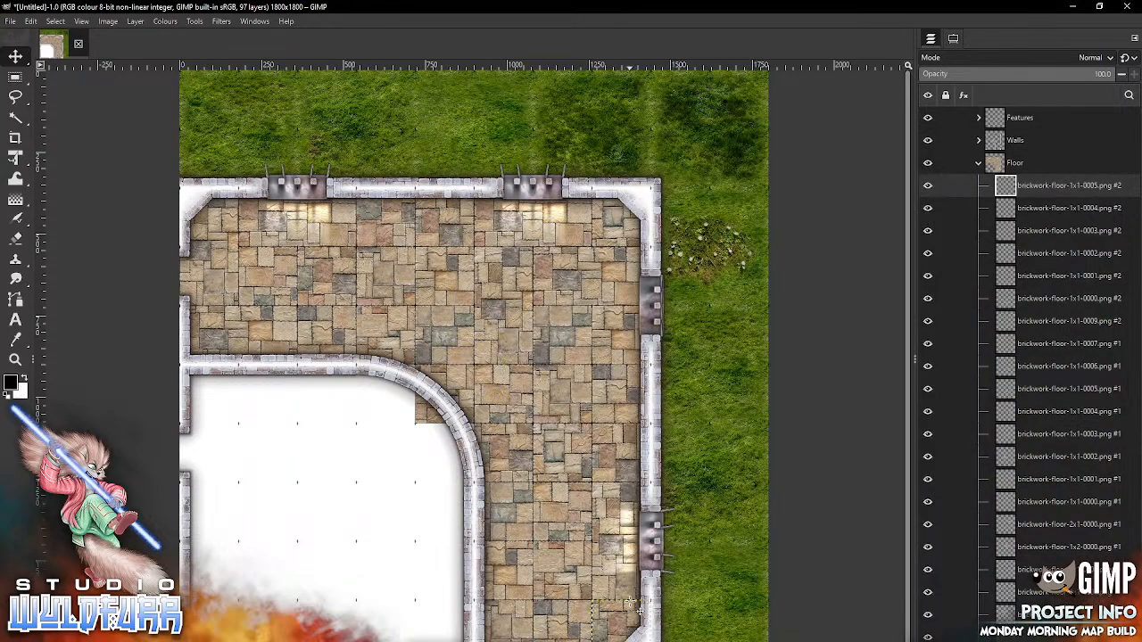
key(alt+Tab)
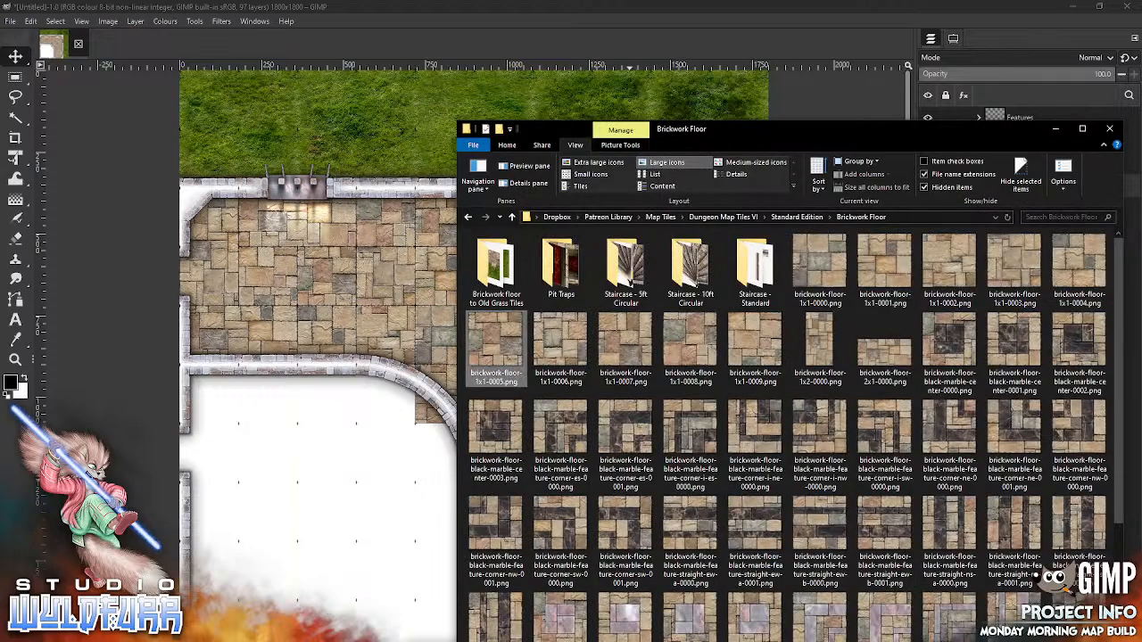
click(690, 437)
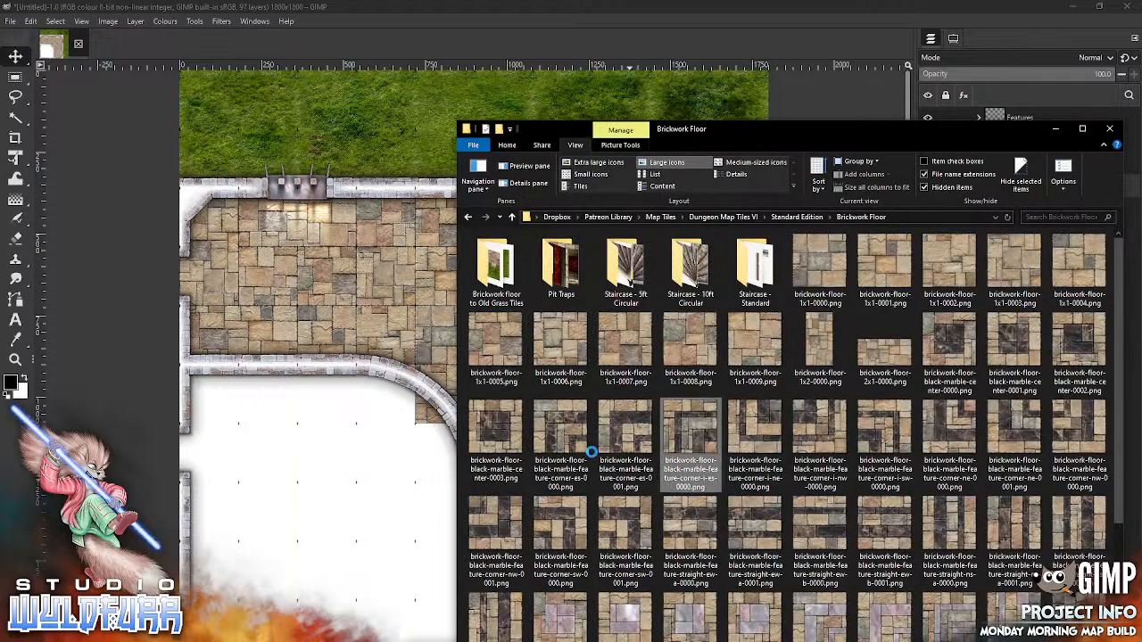
drag(309, 539, 308, 540)
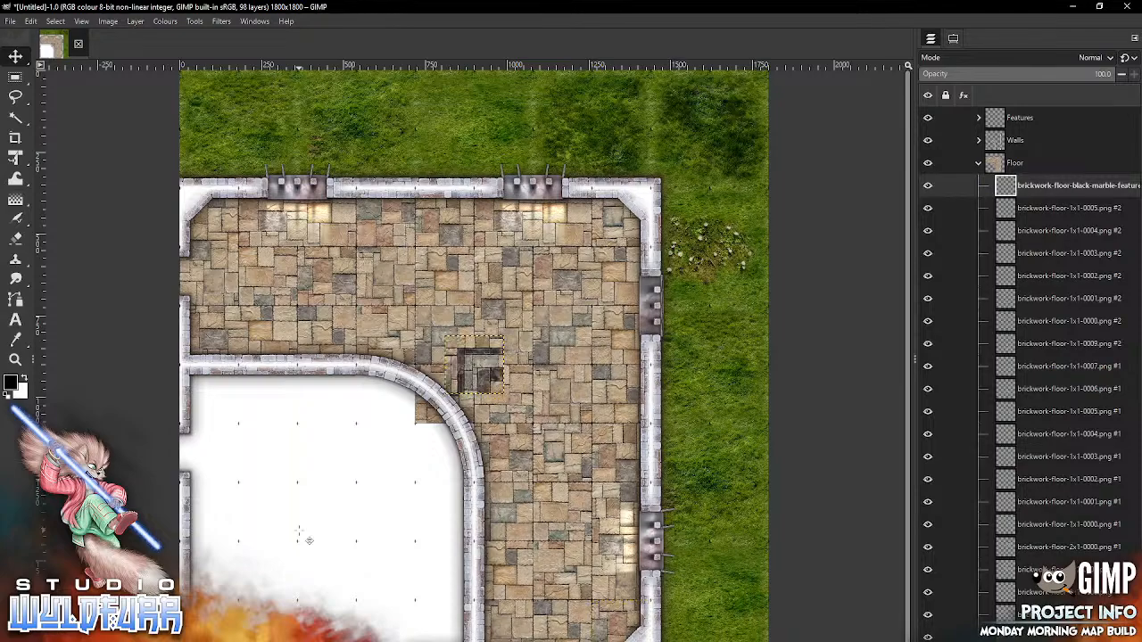
drag(494, 372, 232, 405)
- Try moving the plain floor tile at the curved wall using layer picking, and return it to its original spot
key(alt+Tab)
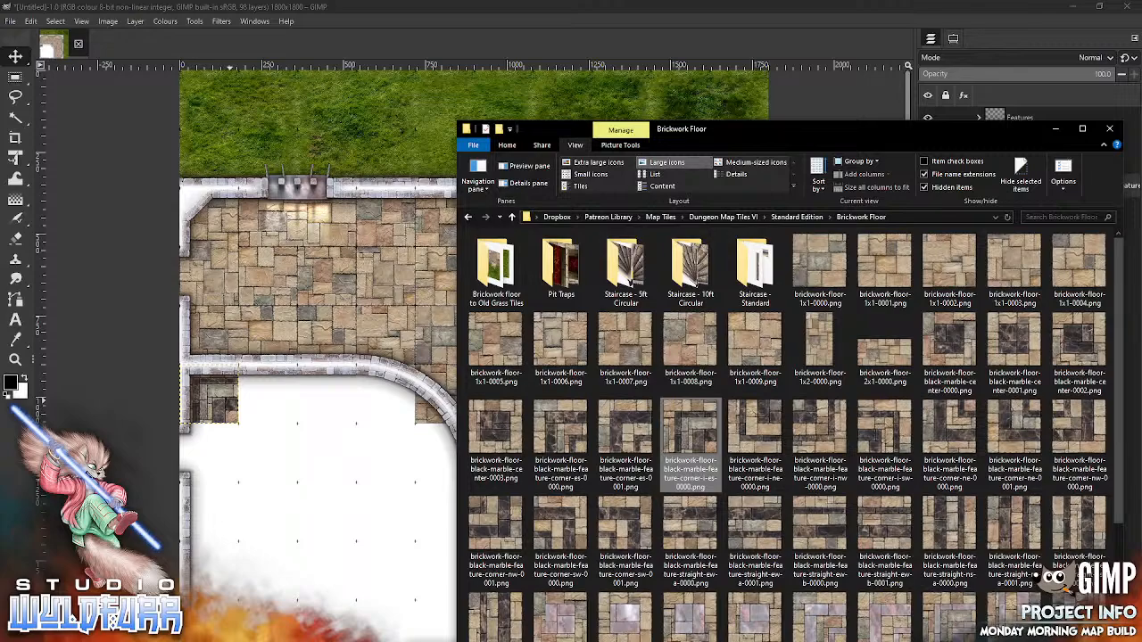
key(alt+Tab)
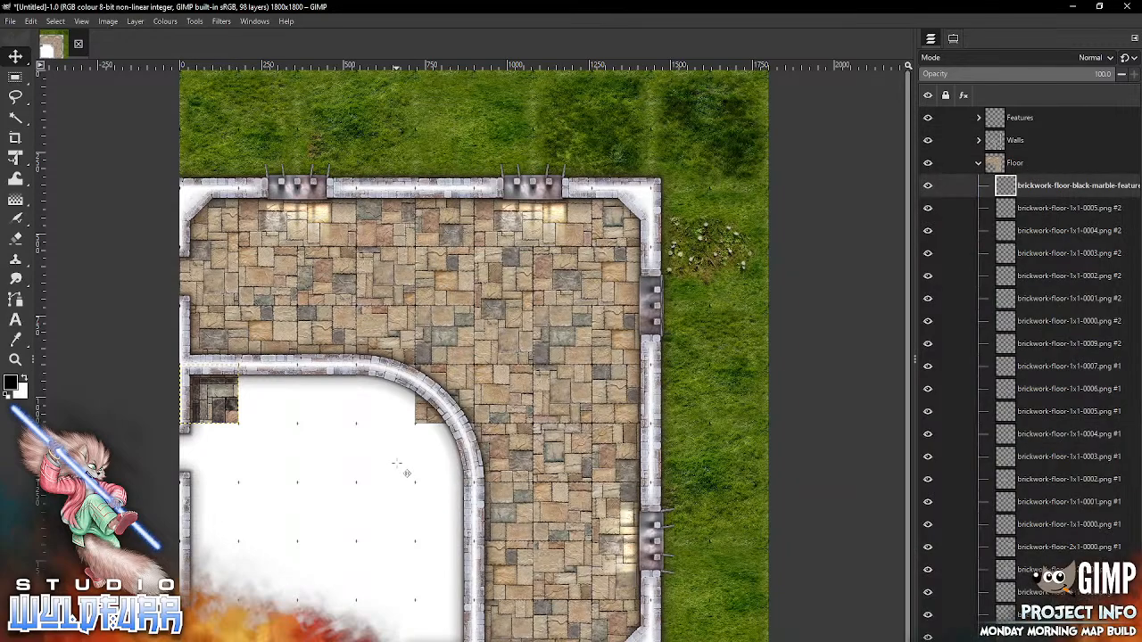
click(952, 39)
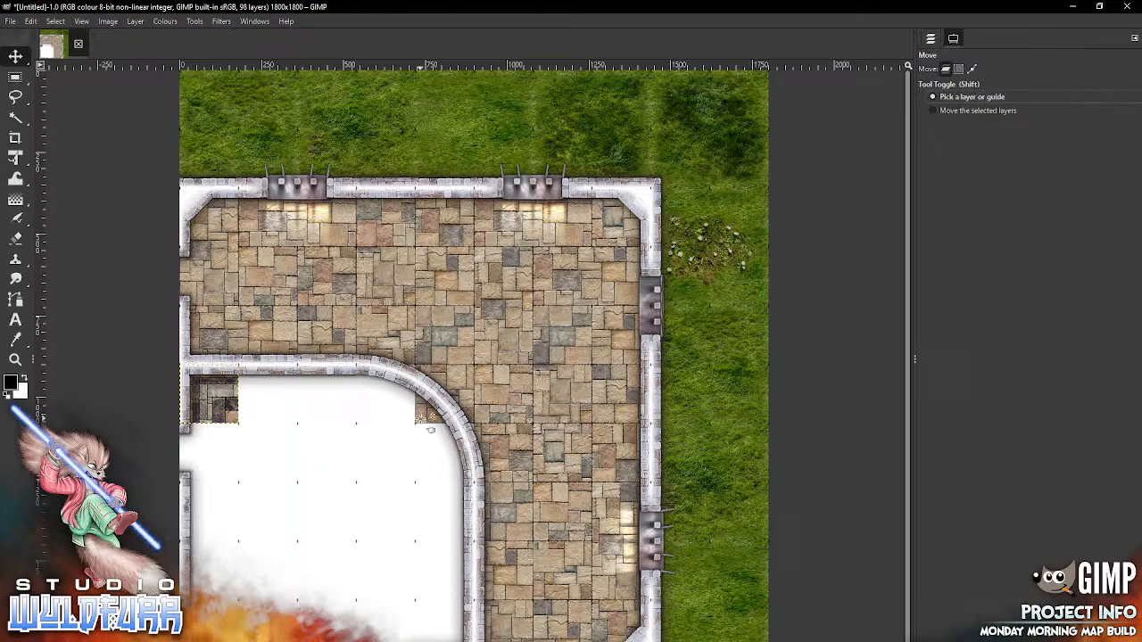
drag(430, 431, 377, 489)
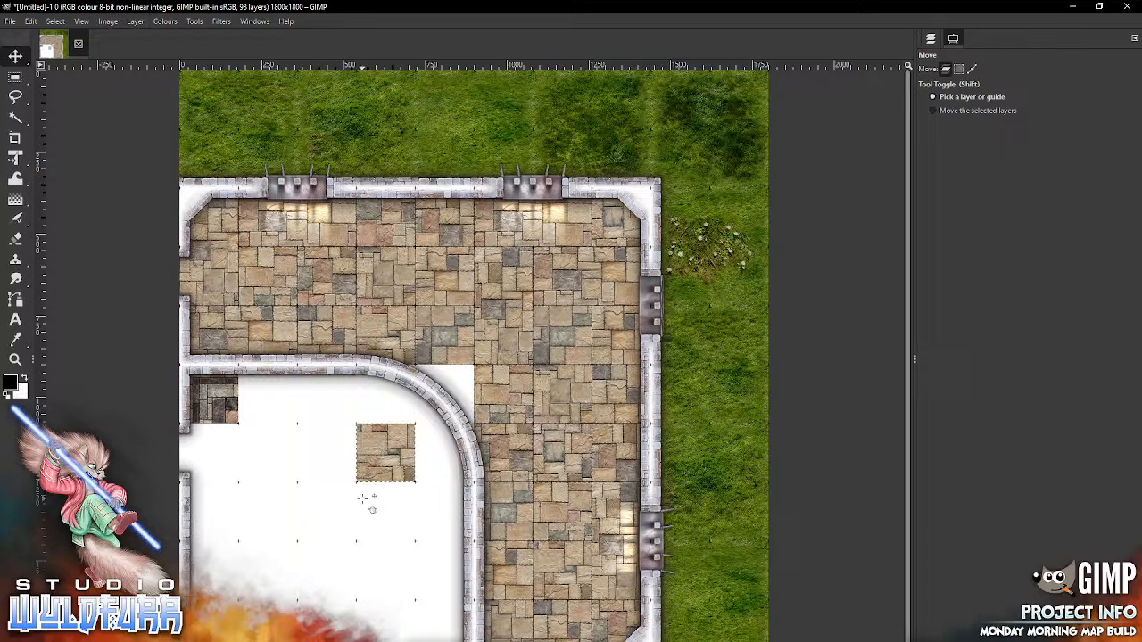
drag(399, 468, 459, 410)
- Make the black marble corner tile the active layer and set the Move tool to move the selected layers
click(223, 406)
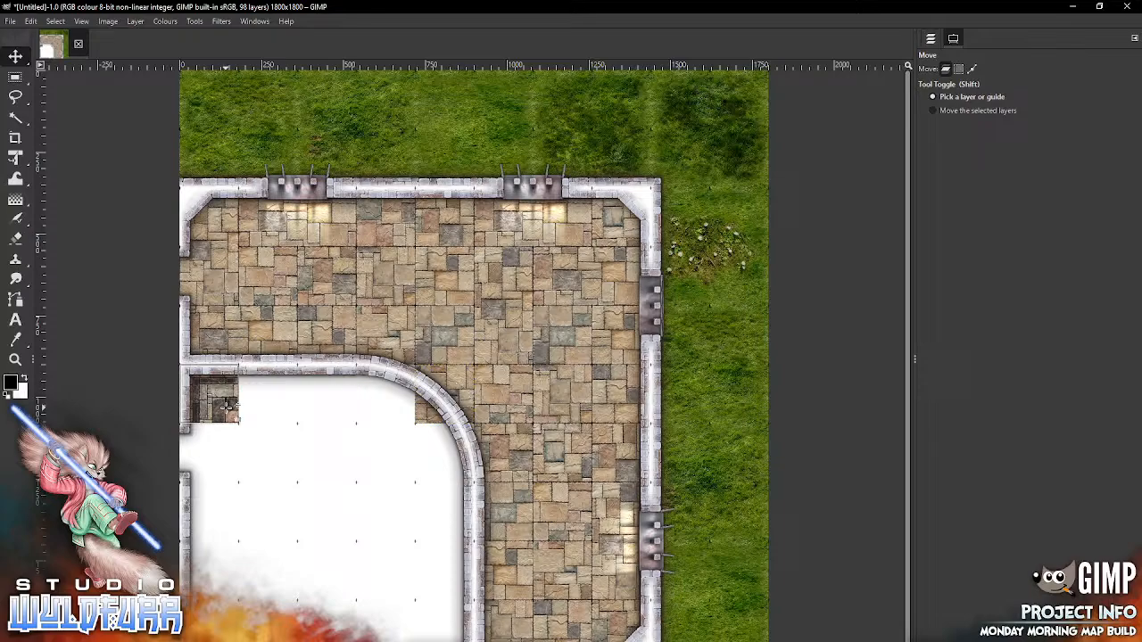
click(936, 110)
click(931, 39)
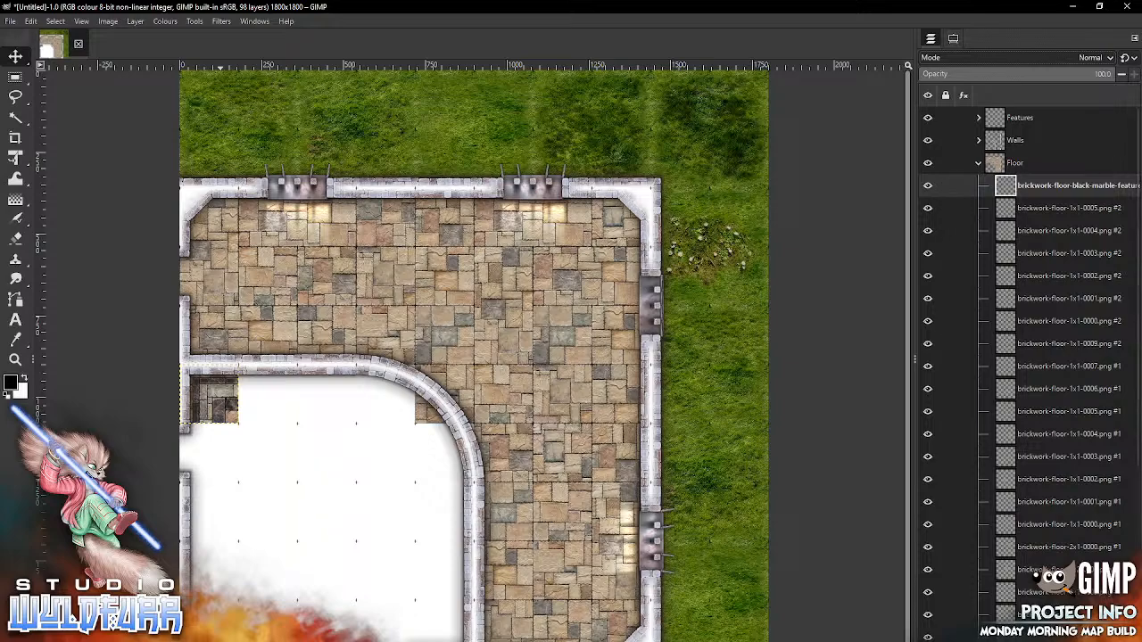
- Create a layer group named "patern" inside the Floor group and put the black marble corner tile layer in it
click(959, 640)
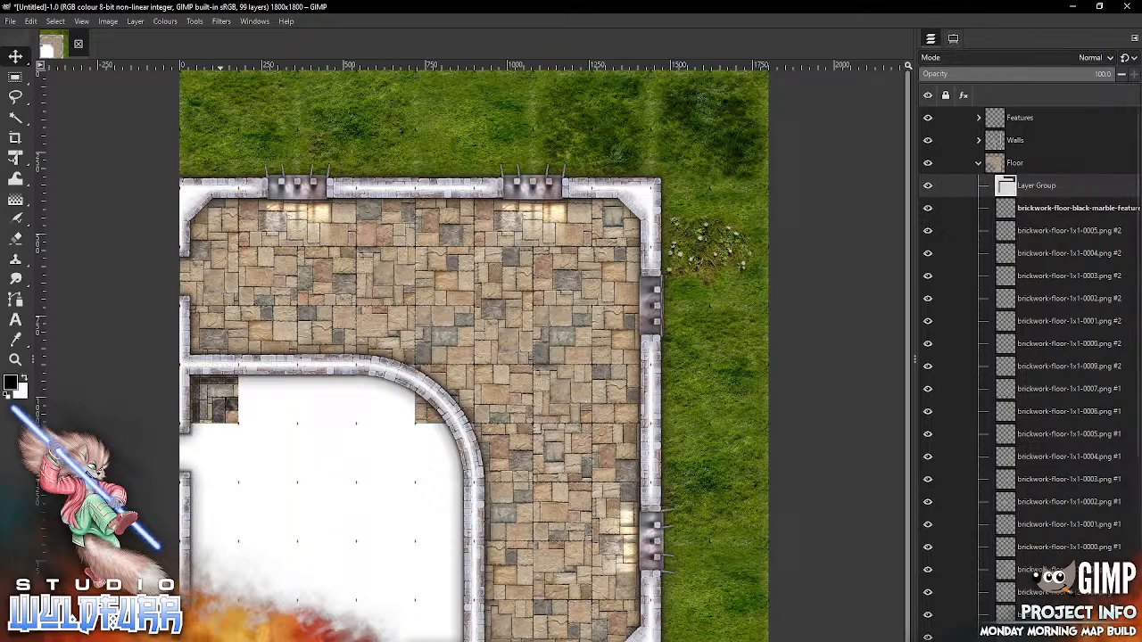
drag(1006, 211, 1040, 186)
double_click(1040, 186)
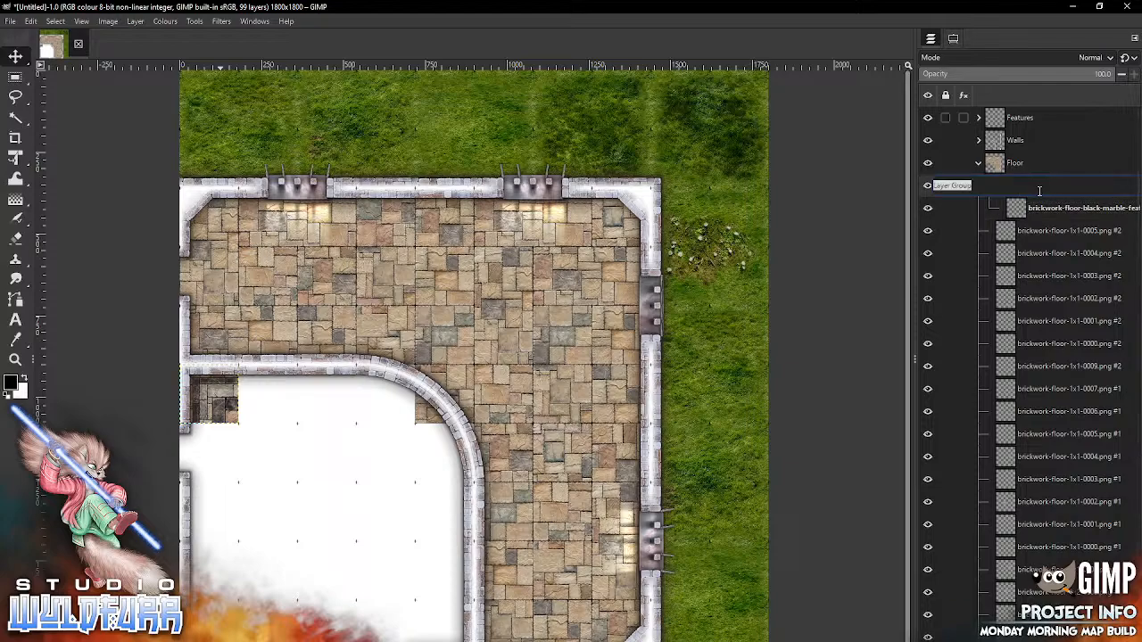
text(paatern)
key(Return)
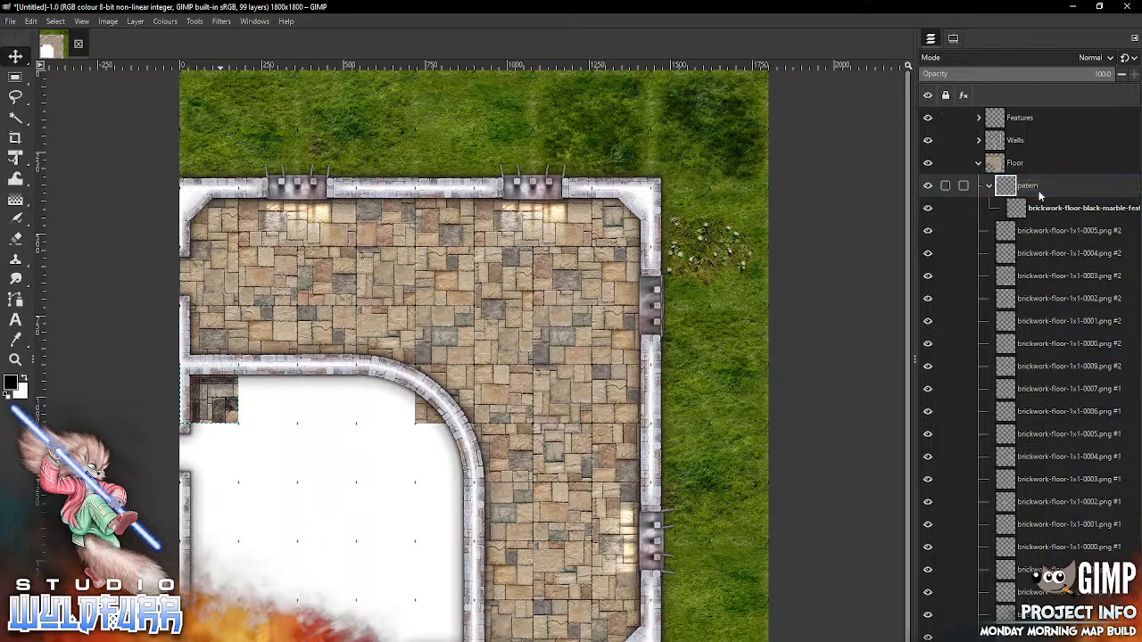
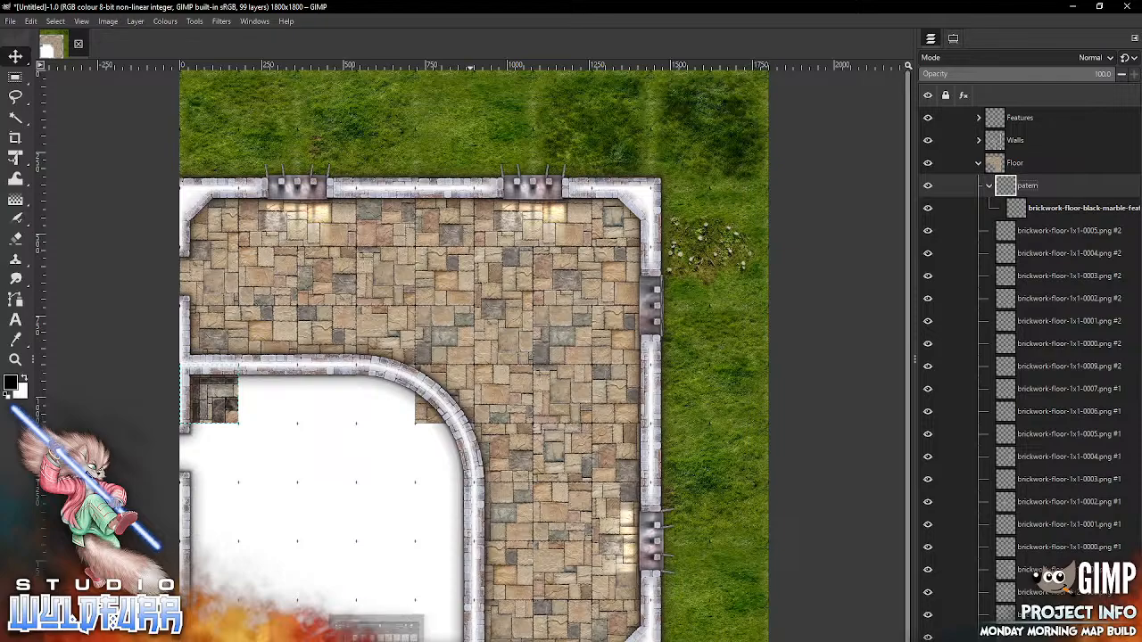
- Add brickwork-floor-black-marble-feature-corner-i-sw-0000.png from the Brickwork Floor folder and place it in the inner room's upper-right corner
click(379, 639)
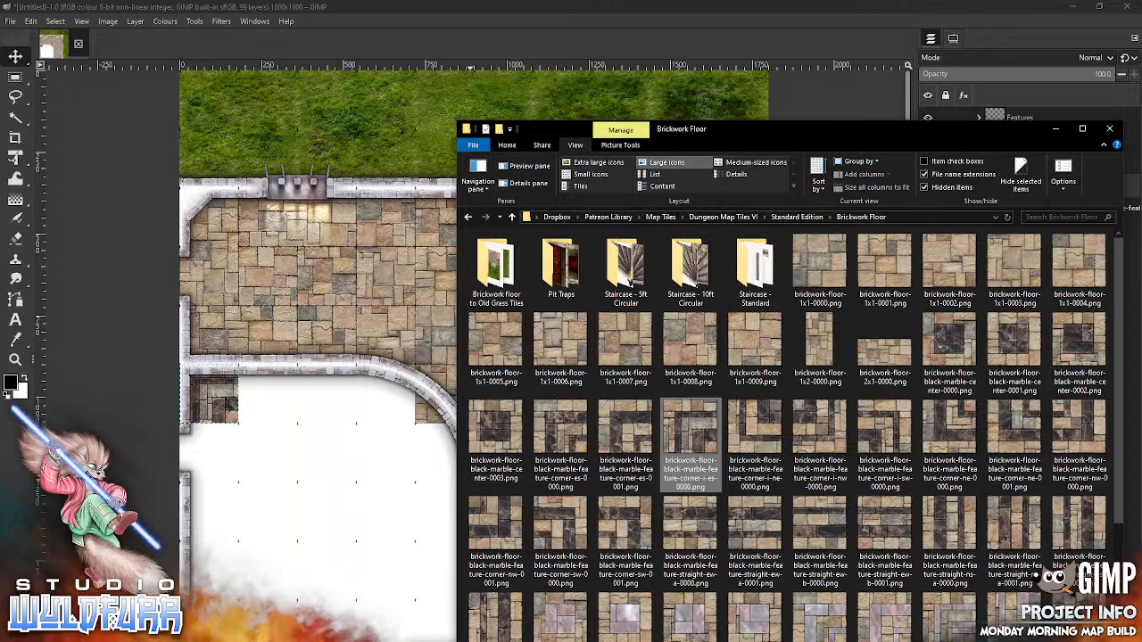
click(890, 430)
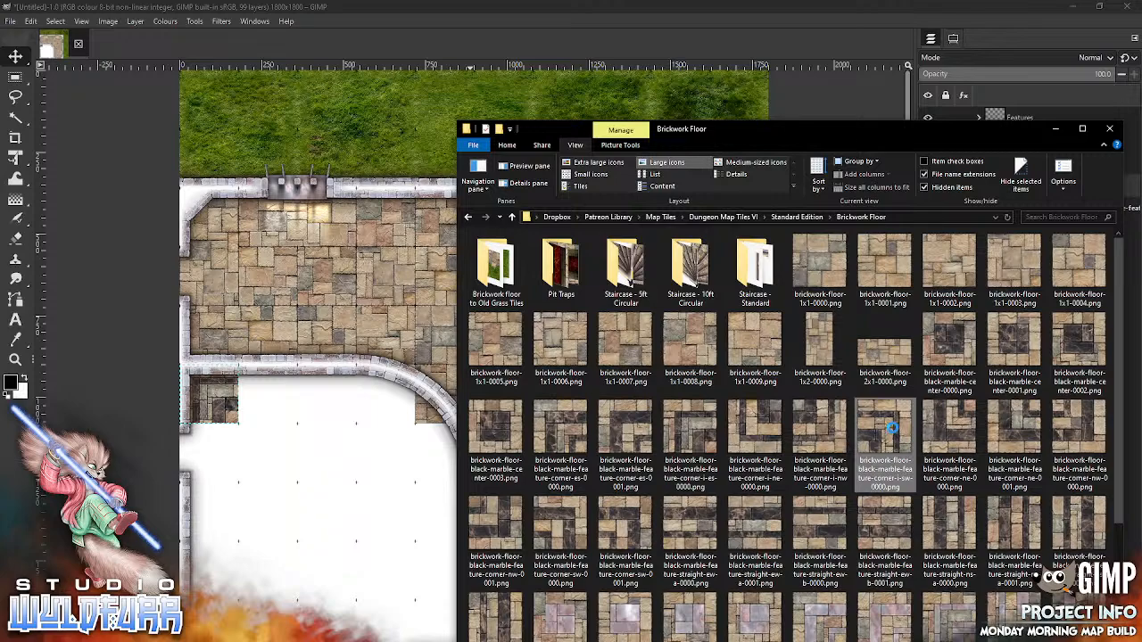
drag(892, 433, 364, 533)
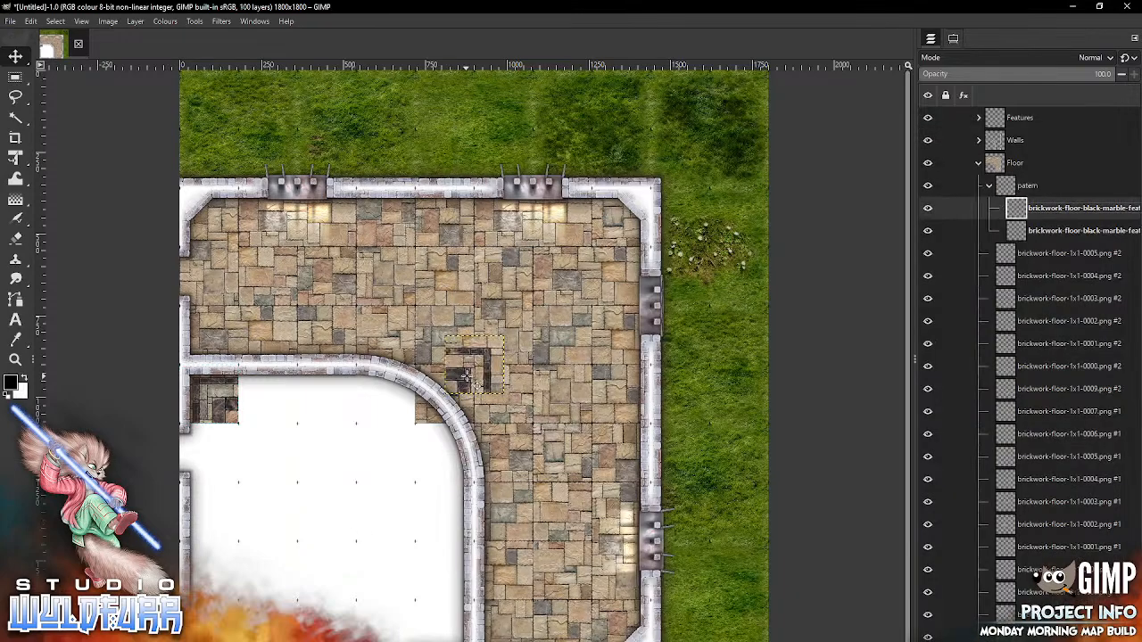
drag(461, 375, 435, 412)
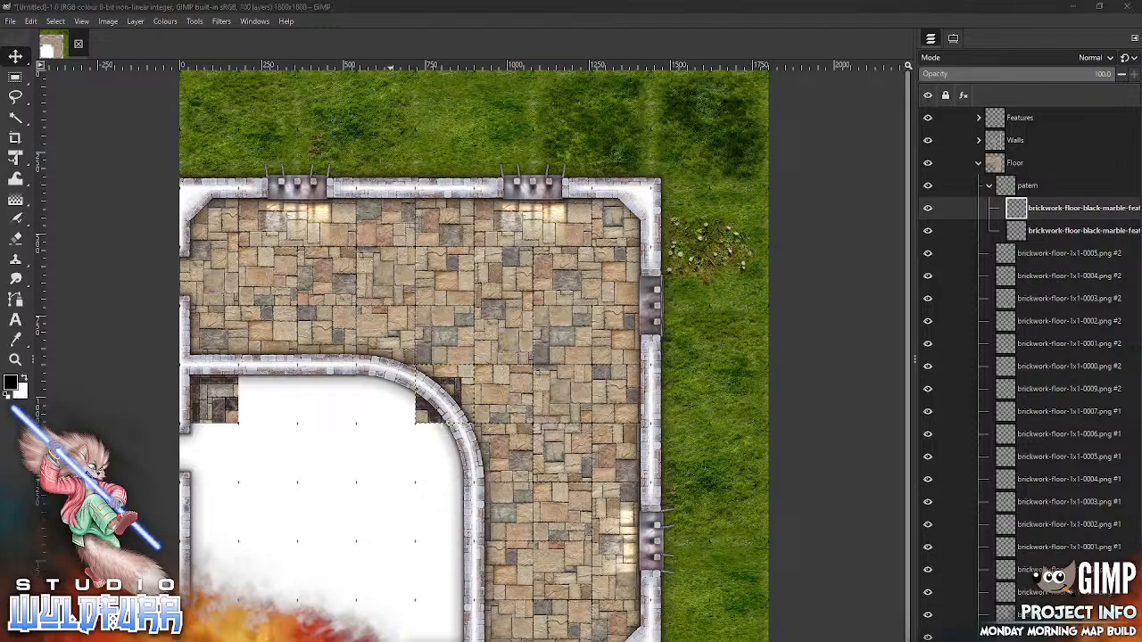
- Fill the inner room's upper edge from right to left with black marble tiles straight-ew-b-0001, straight-ew-b-0000 and straight-ew-b-0001
key(alt+Tab)
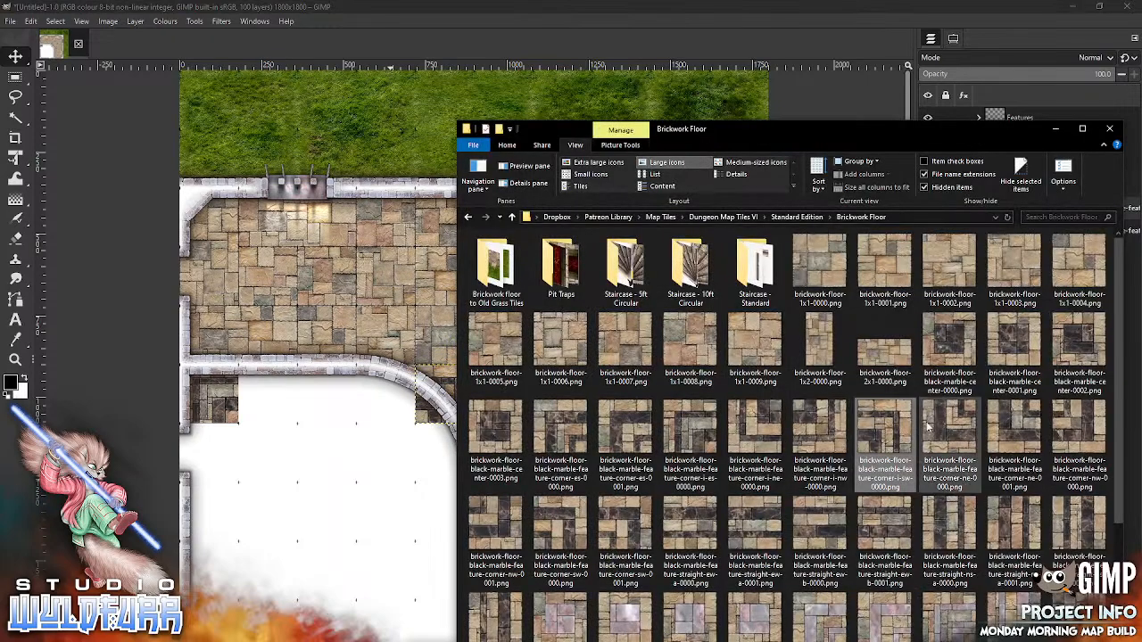
drag(877, 526, 360, 553)
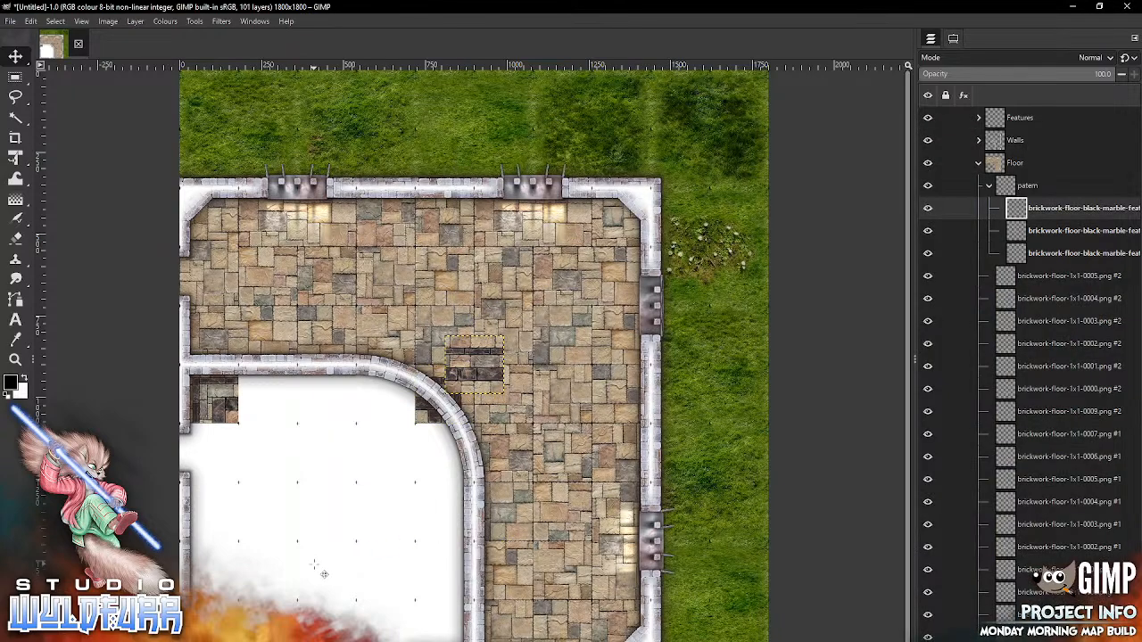
drag(490, 372, 407, 410)
key(alt+Tab)
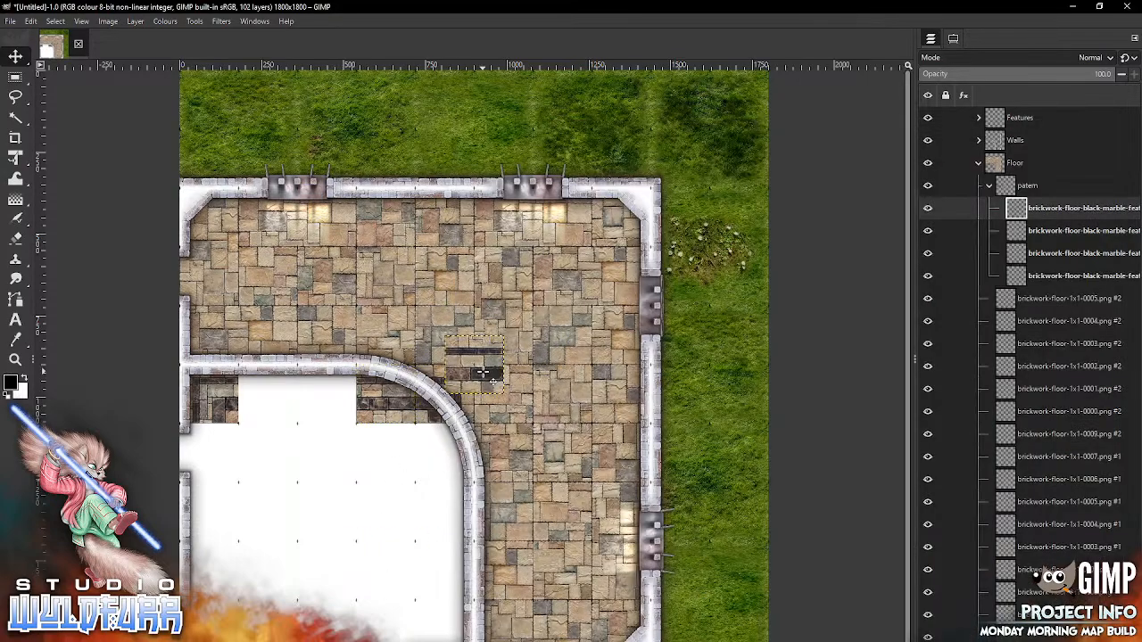
drag(485, 371, 339, 402)
key(alt+Tab)
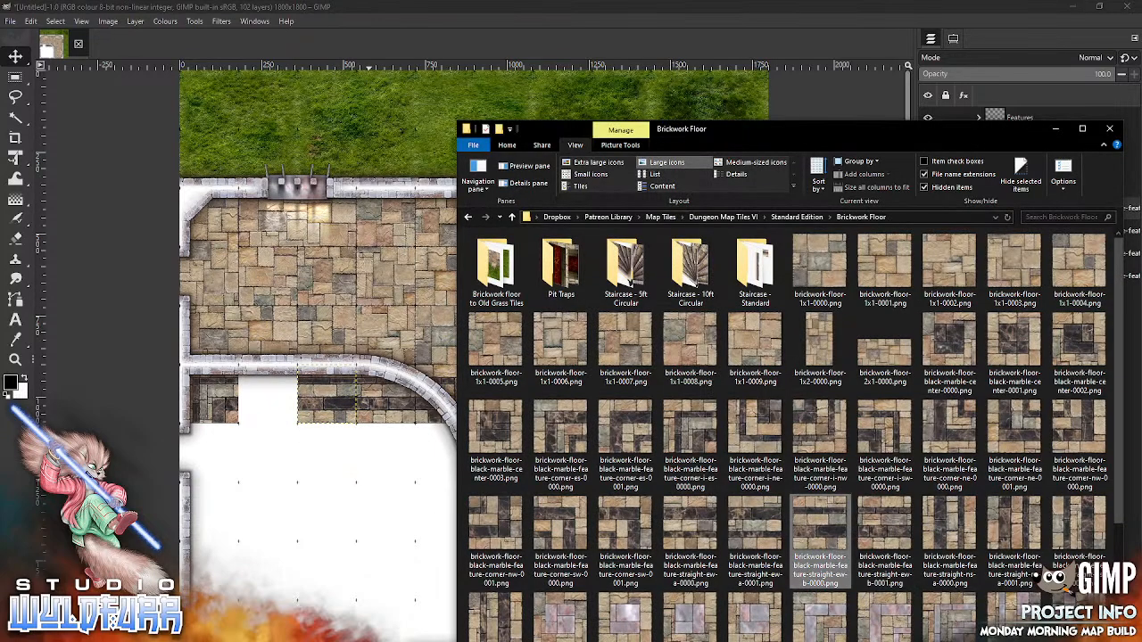
drag(890, 523, 318, 531)
drag(487, 374, 279, 415)
- Line the inner room's right edge downward with black marble tiles straight-ns-a-0000, straight-ns-a-0001 and straight-ns-a-0000
mouse_move(376, 639)
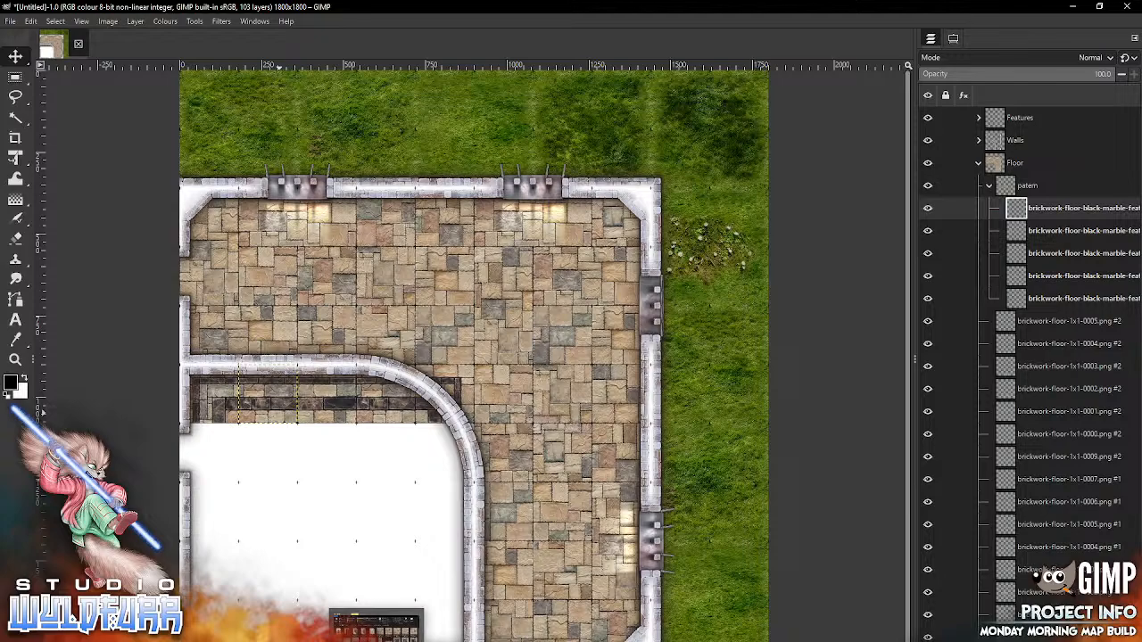
click(454, 635)
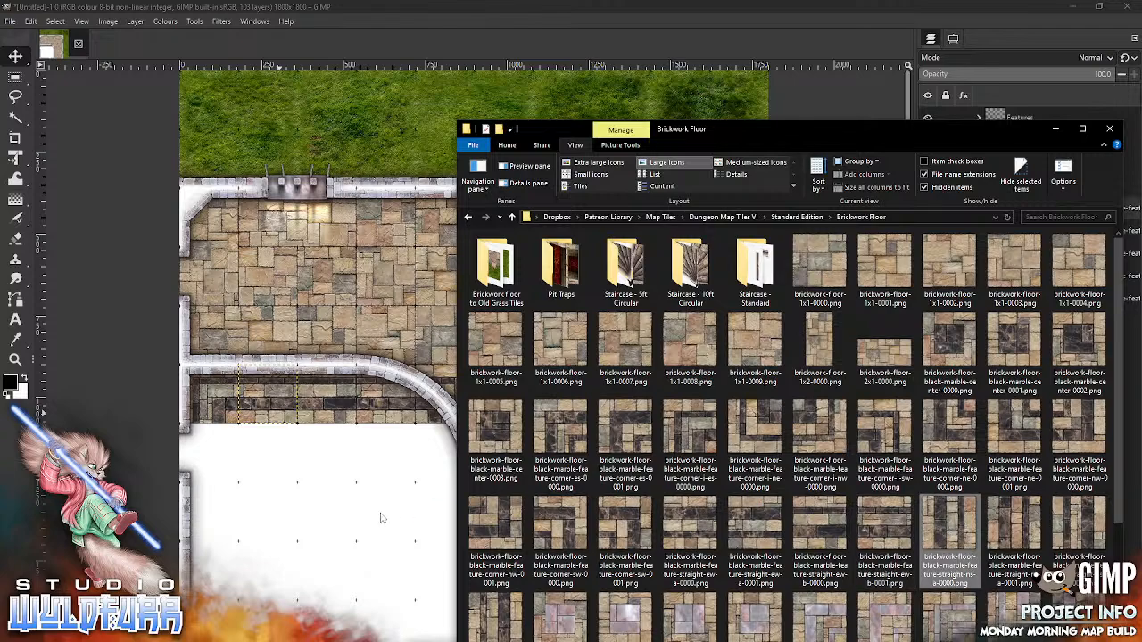
drag(949, 535, 462, 440)
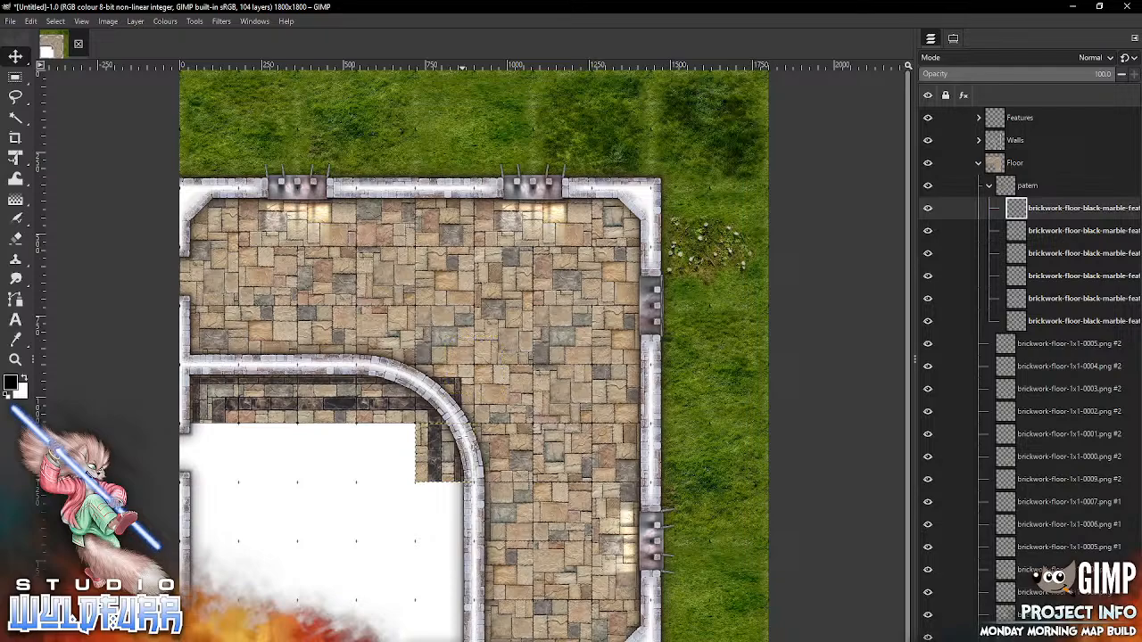
key(alt+Tab)
click(1023, 528)
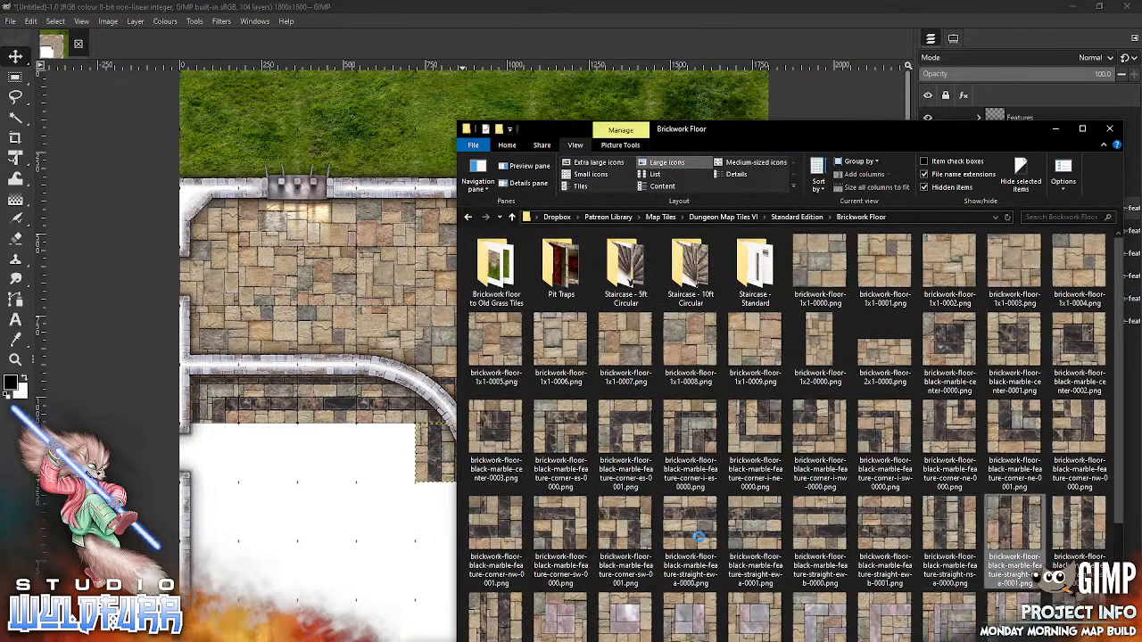
drag(341, 553, 341, 553)
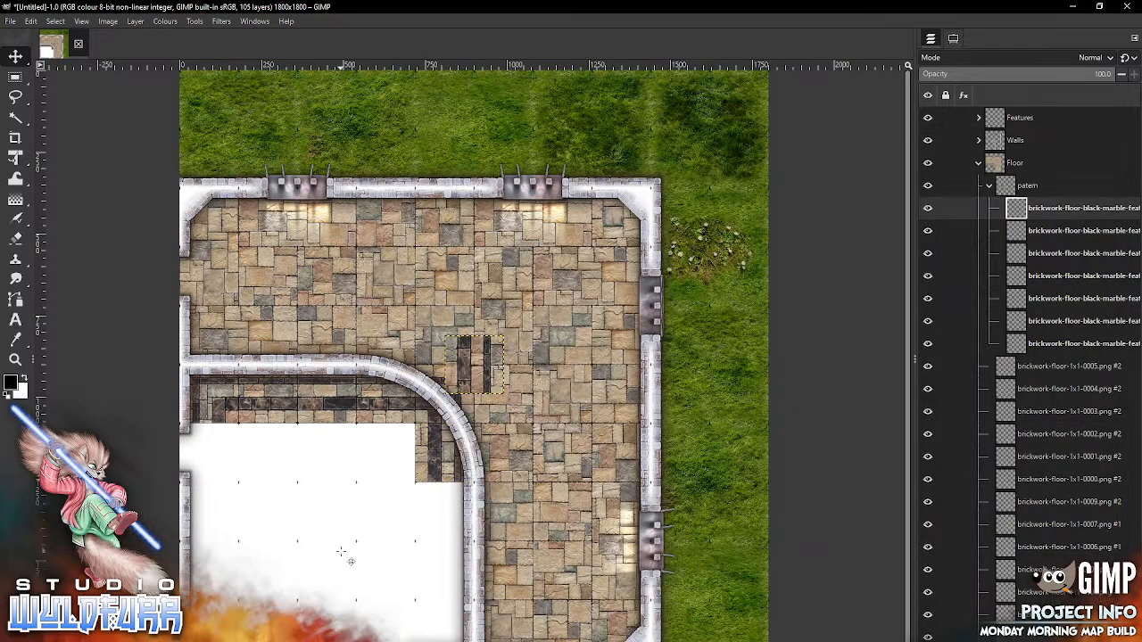
drag(489, 355, 471, 532)
key(alt+Tab)
drag(963, 528, 313, 549)
drag(488, 353, 459, 559)
- Add brickwork-floor-black-marble-feature-corner-i-nw-0000.png and place it in the inner room's lower-right corner, below the straight tiles
key(alt+Tab)
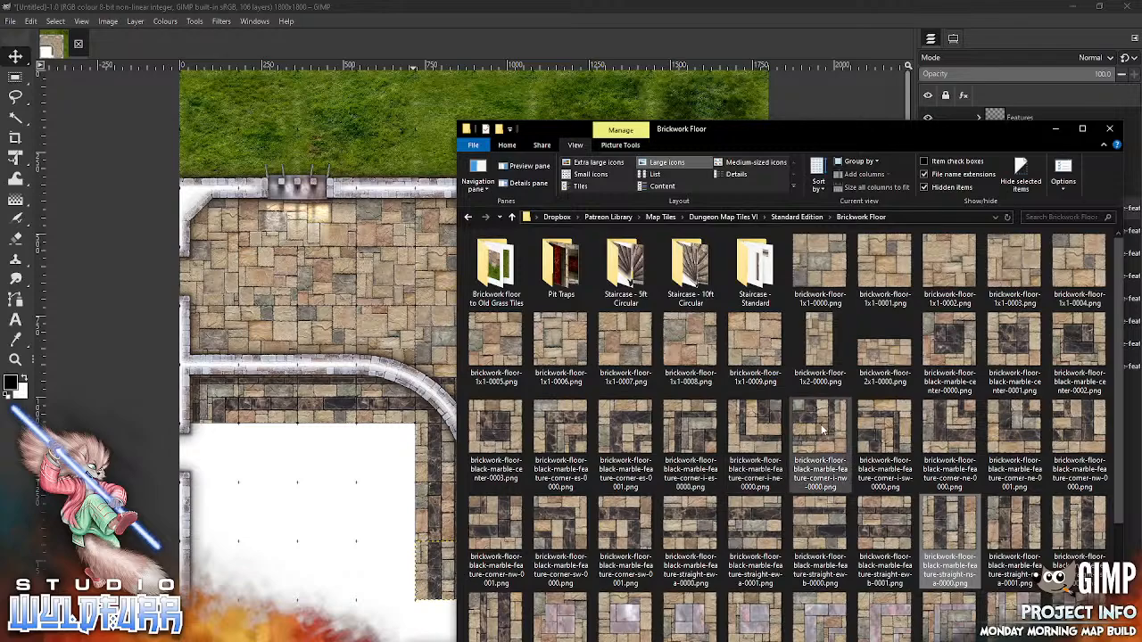
drag(823, 424, 314, 546)
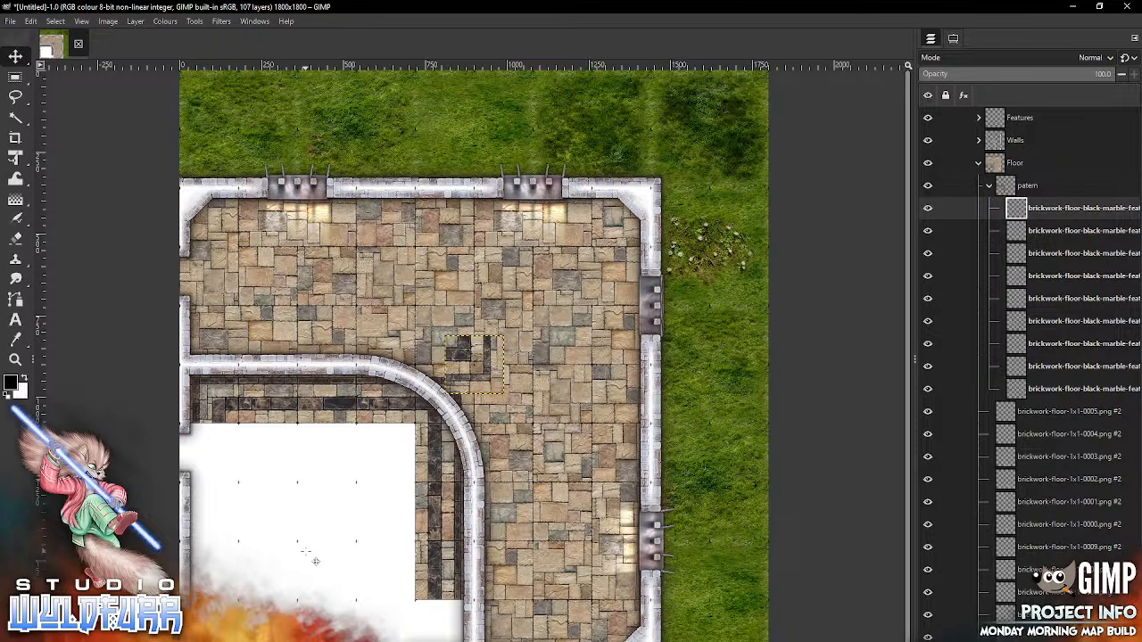
drag(487, 356, 458, 615)
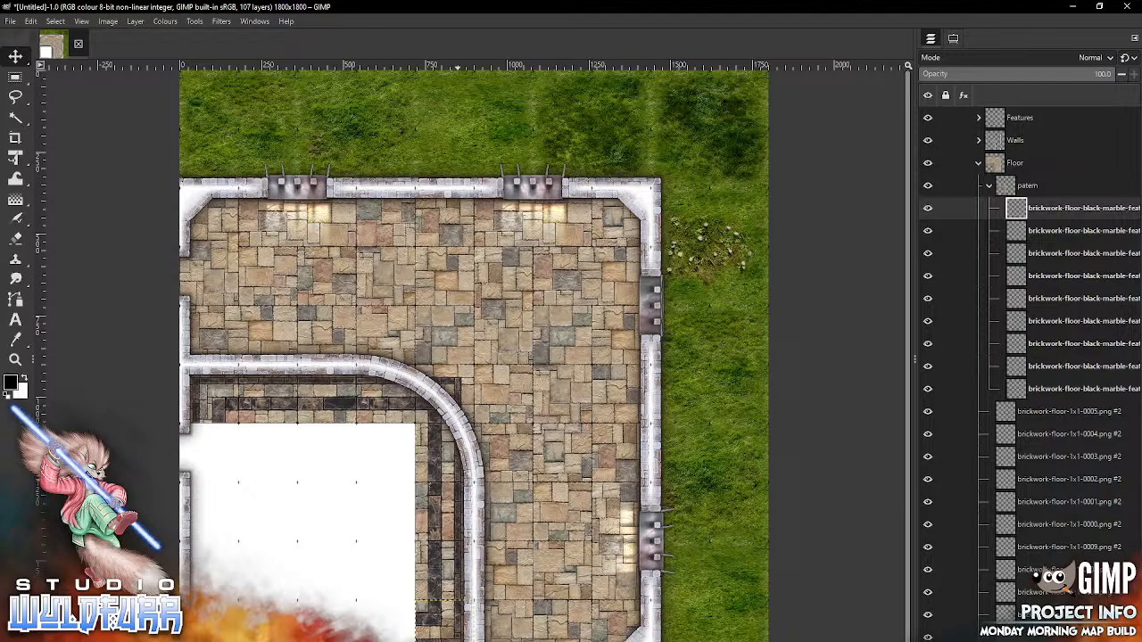
- Line the inner room's lower edge from right to left with black marble tiles straight-ew-a-0000, straight-ew-a-0001 and straight-ew-a-0000
key(alt+Tab)
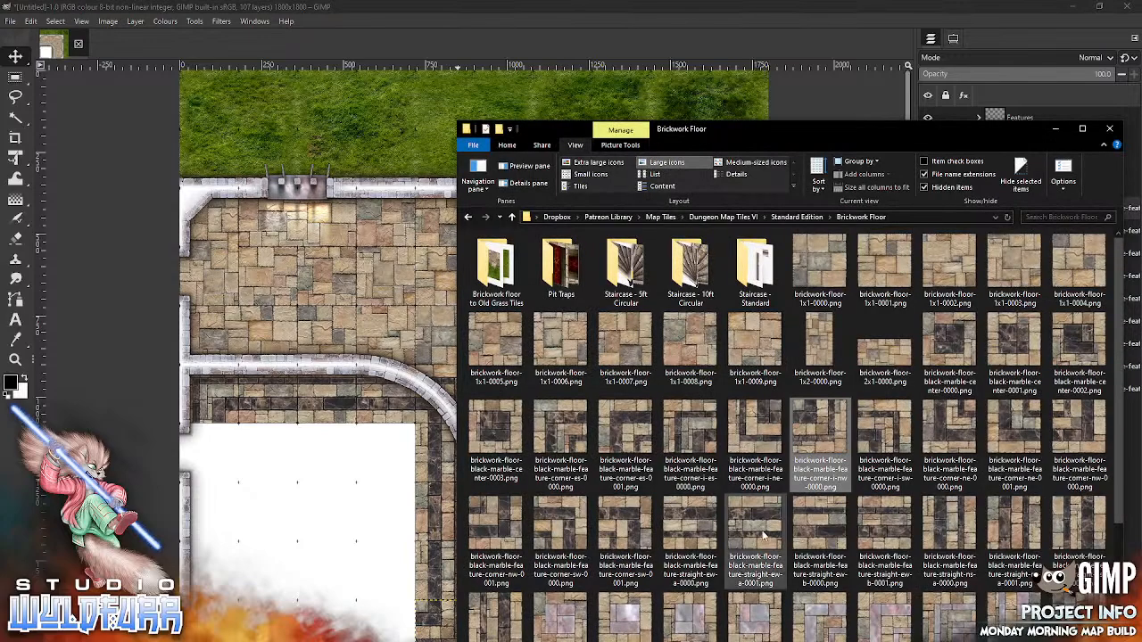
drag(693, 527, 321, 541)
drag(468, 425, 411, 617)
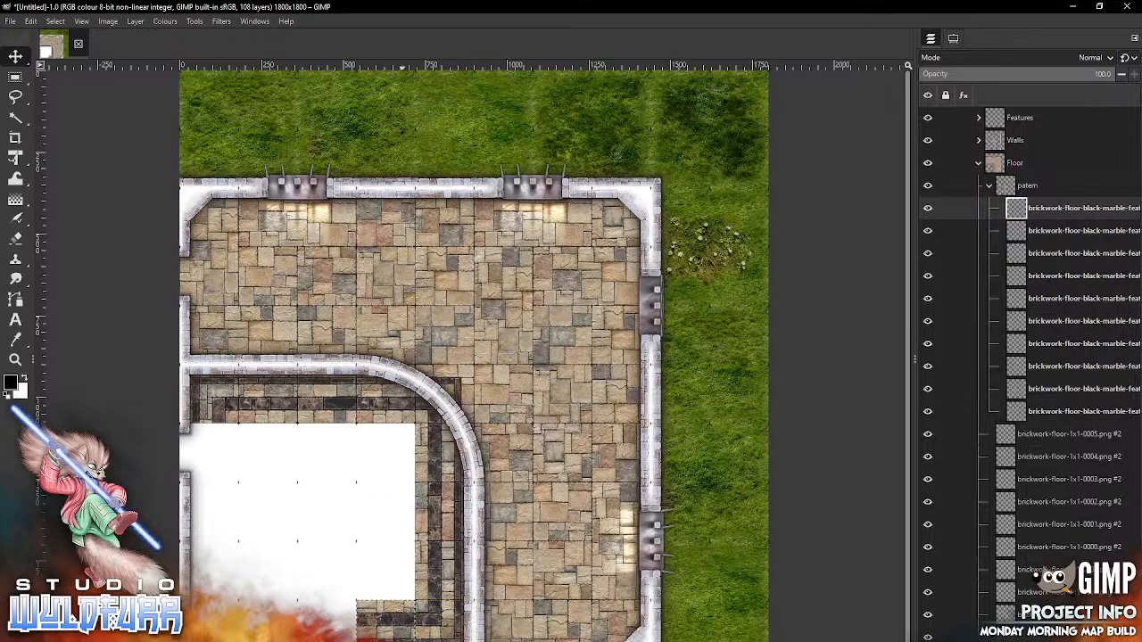
key(alt+Tab)
drag(760, 526, 307, 531)
drag(499, 361, 346, 620)
key(alt+Tab)
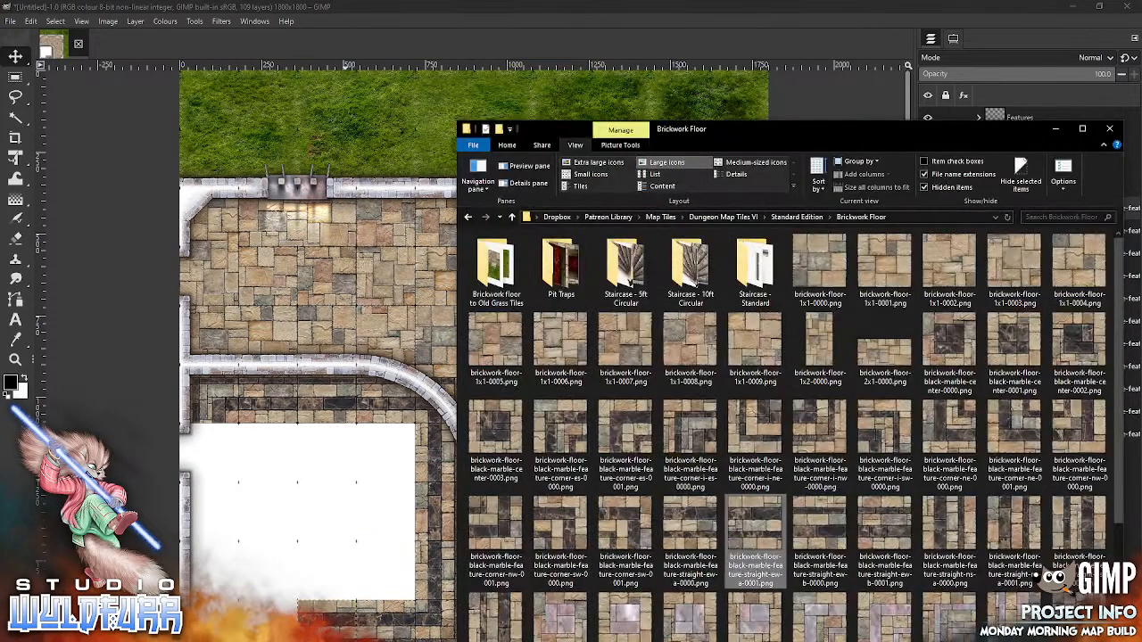
drag(689, 530, 307, 529)
drag(485, 356, 278, 624)
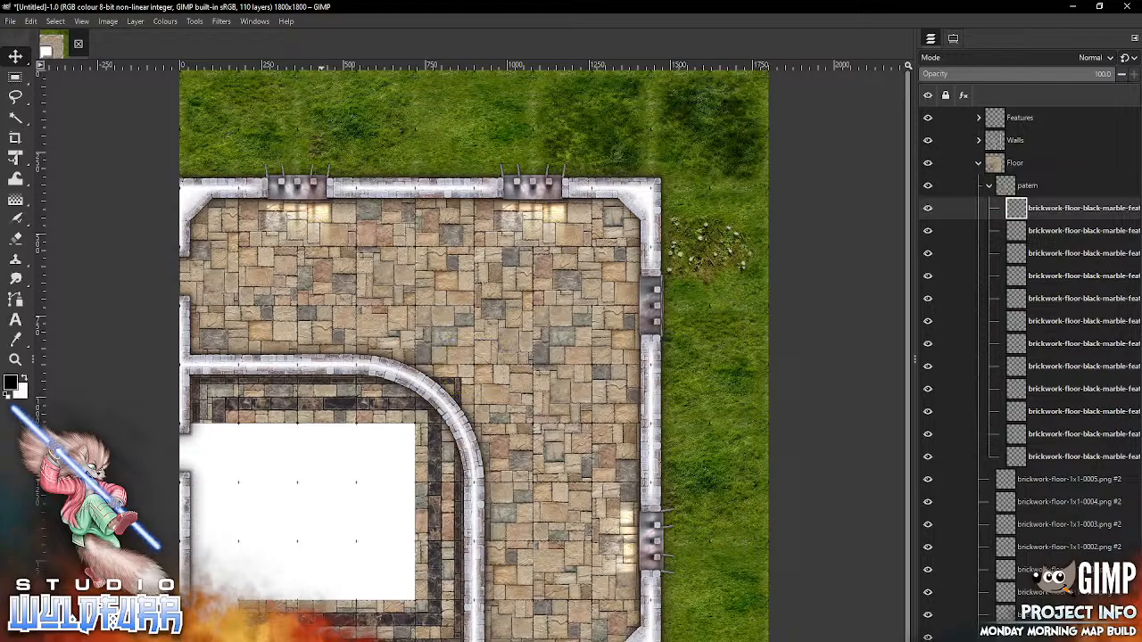
- Add brickwork-floor-black-marble-feature-corner-i-ne-0000.png and place it in the inner room's lower-left corner
key(alt+Tab)
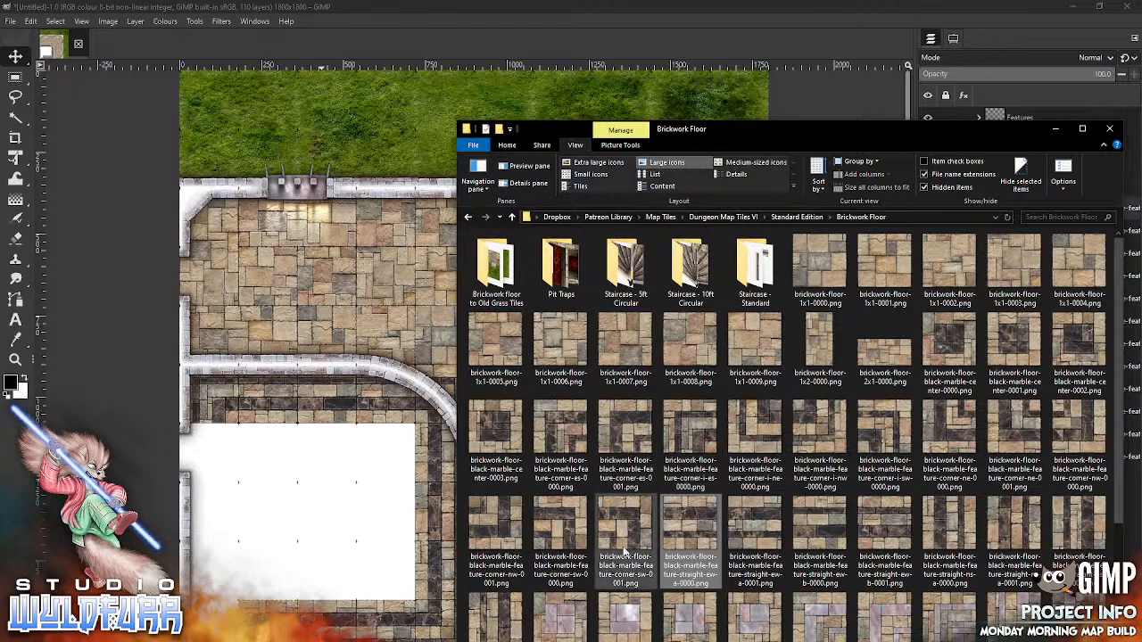
click(768, 421)
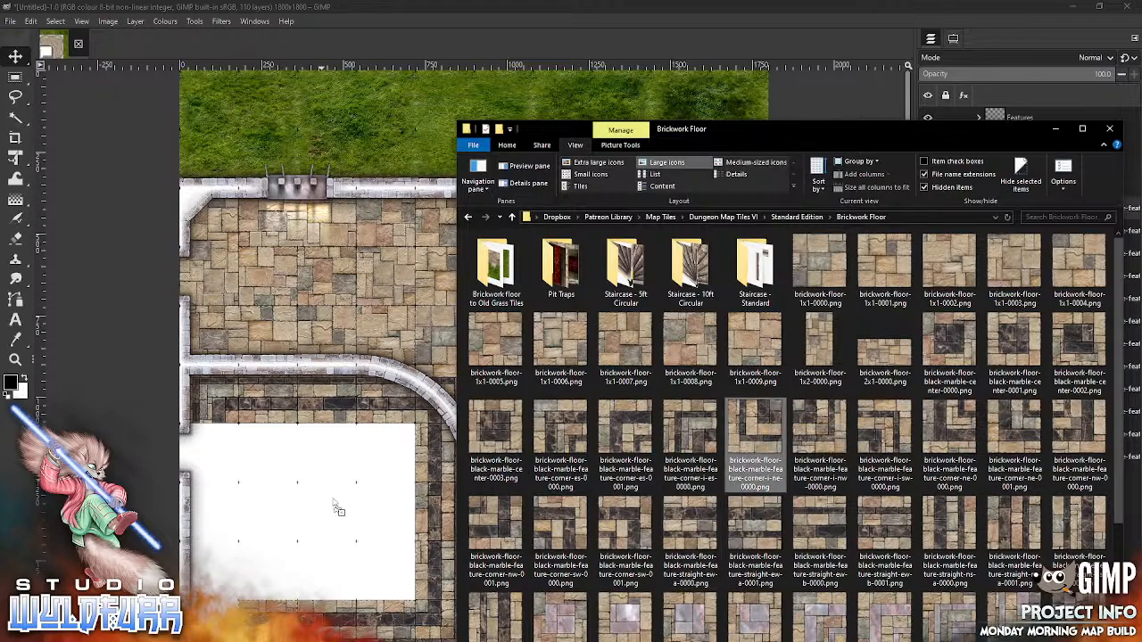
drag(340, 507, 341, 506)
drag(489, 378, 225, 641)
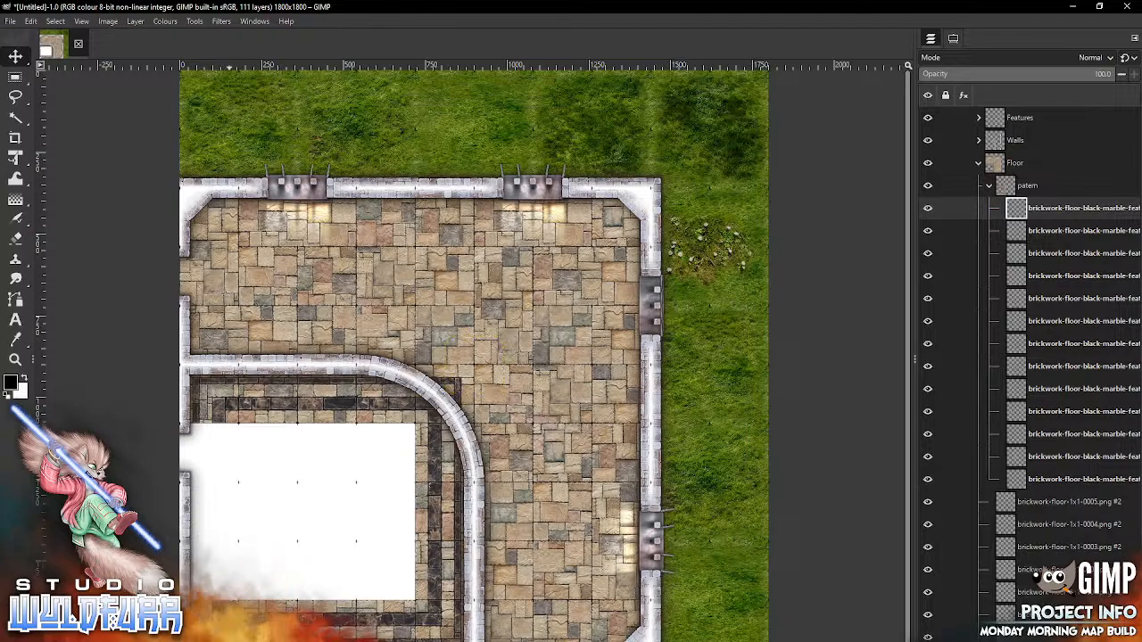
- Line the inner room's left edge from the lower corner upward with three black marble straight-ns tiles
key(alt+Tab)
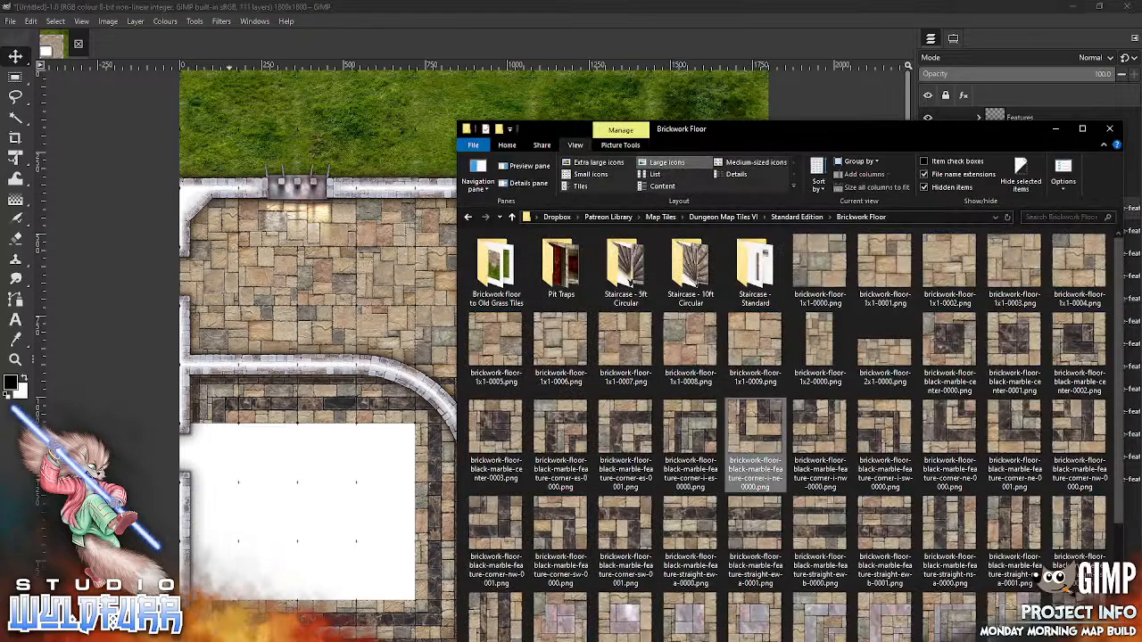
drag(1073, 526, 267, 543)
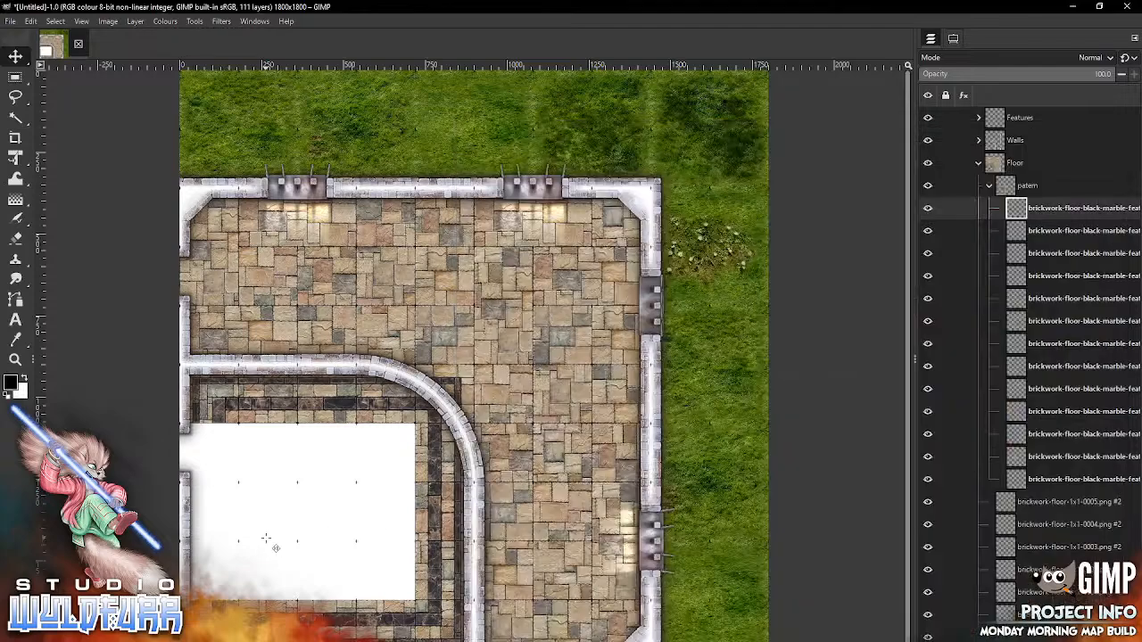
drag(482, 366, 225, 564)
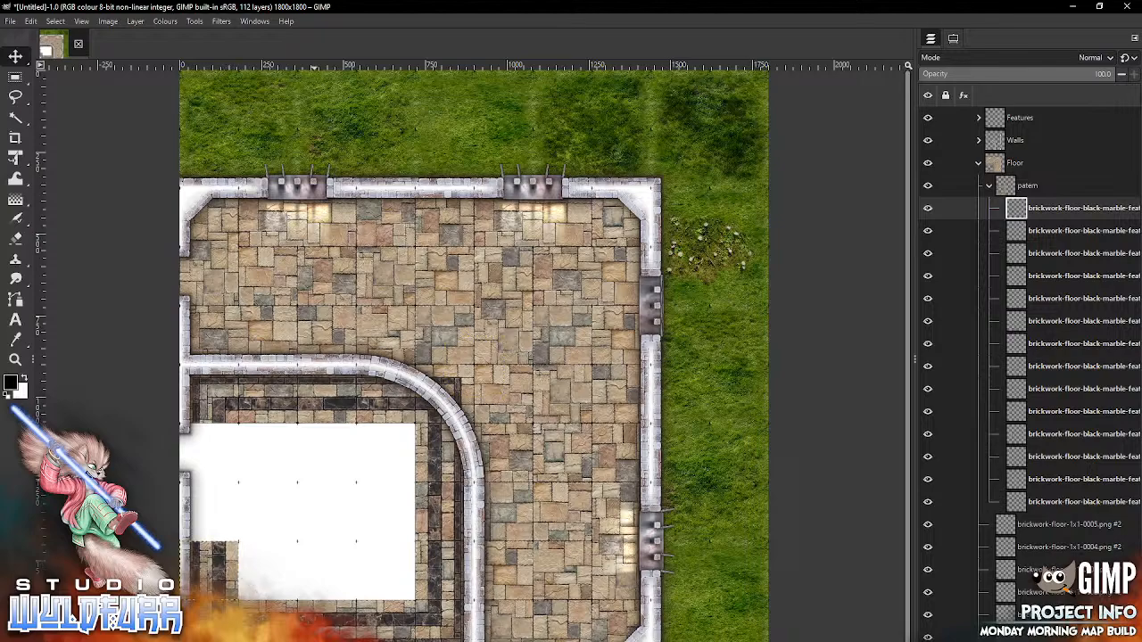
key(alt+Tab)
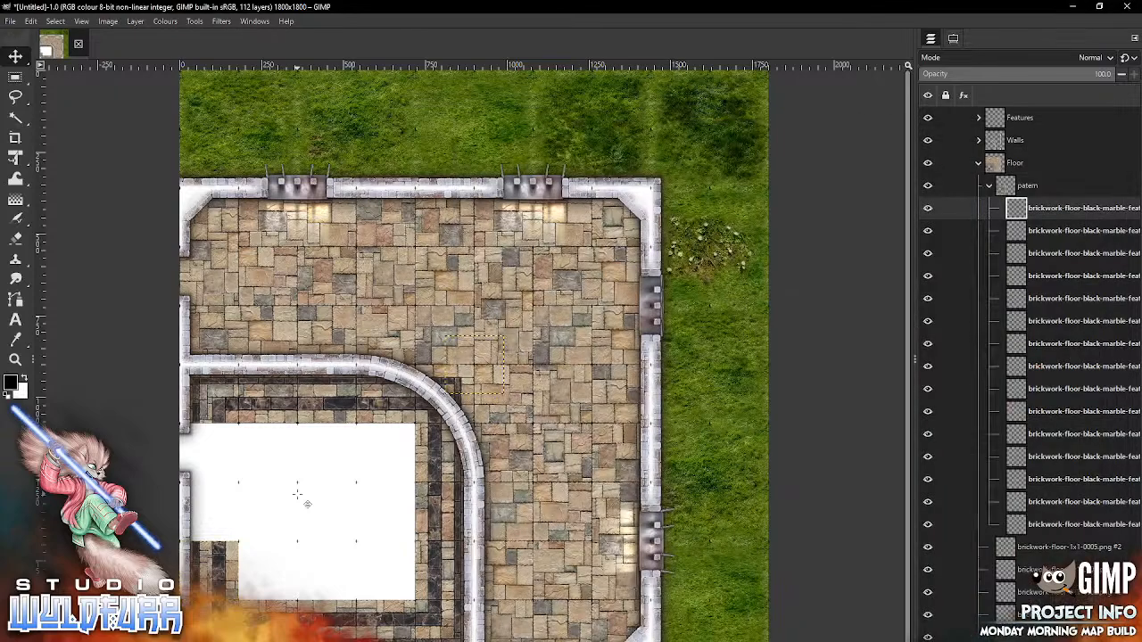
drag(490, 356, 223, 502)
key(alt+Tab)
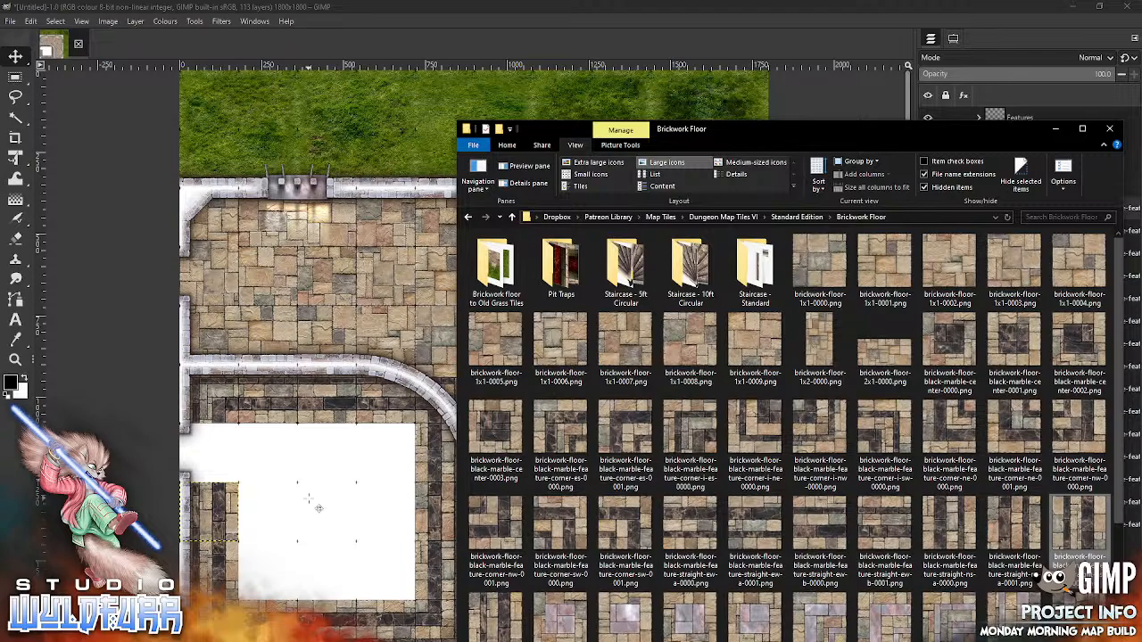
drag(1078, 536, 309, 500)
drag(484, 355, 219, 440)
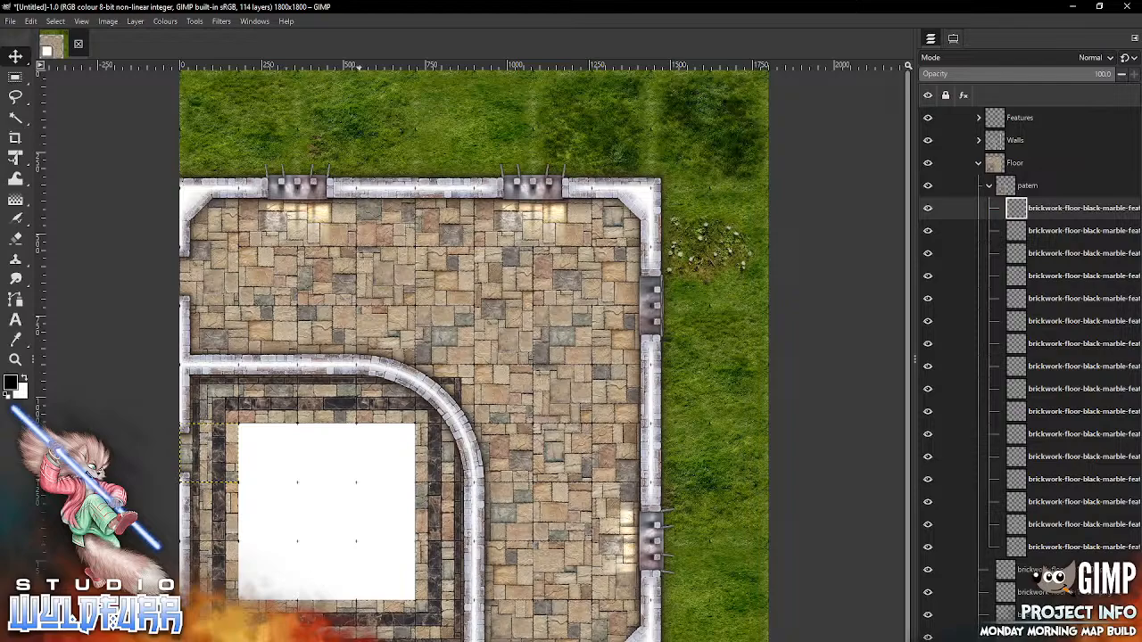
- Add black marble tiles center-0000 and center-0001, placing them in the upper-middle and middle-right squares of the room's white area
key(alt+Tab)
click(949, 352)
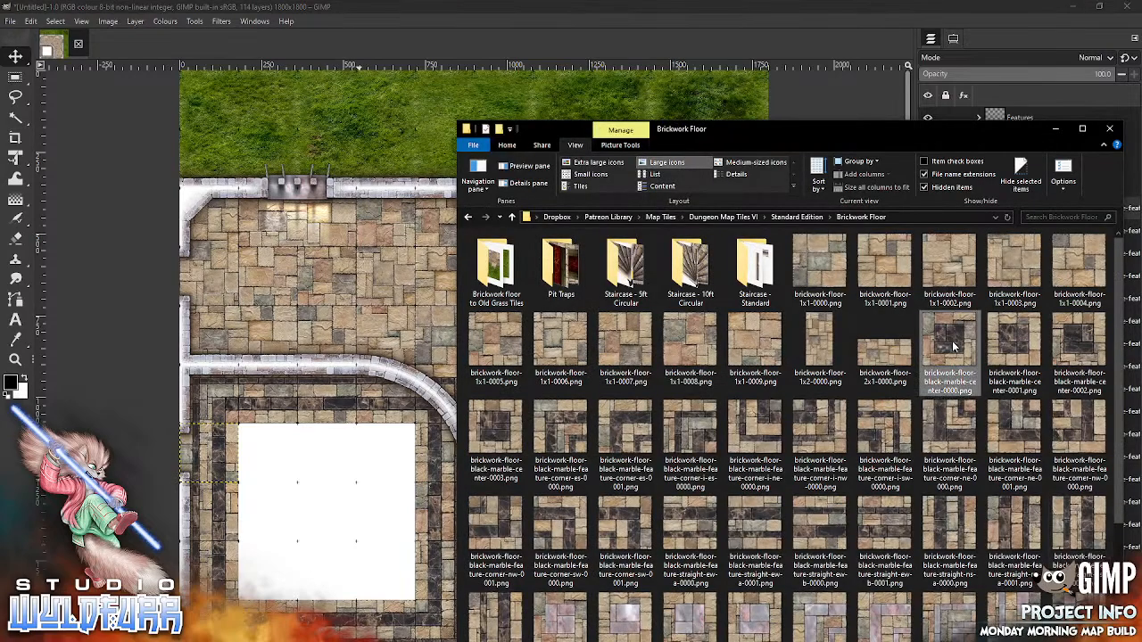
drag(308, 514, 310, 518)
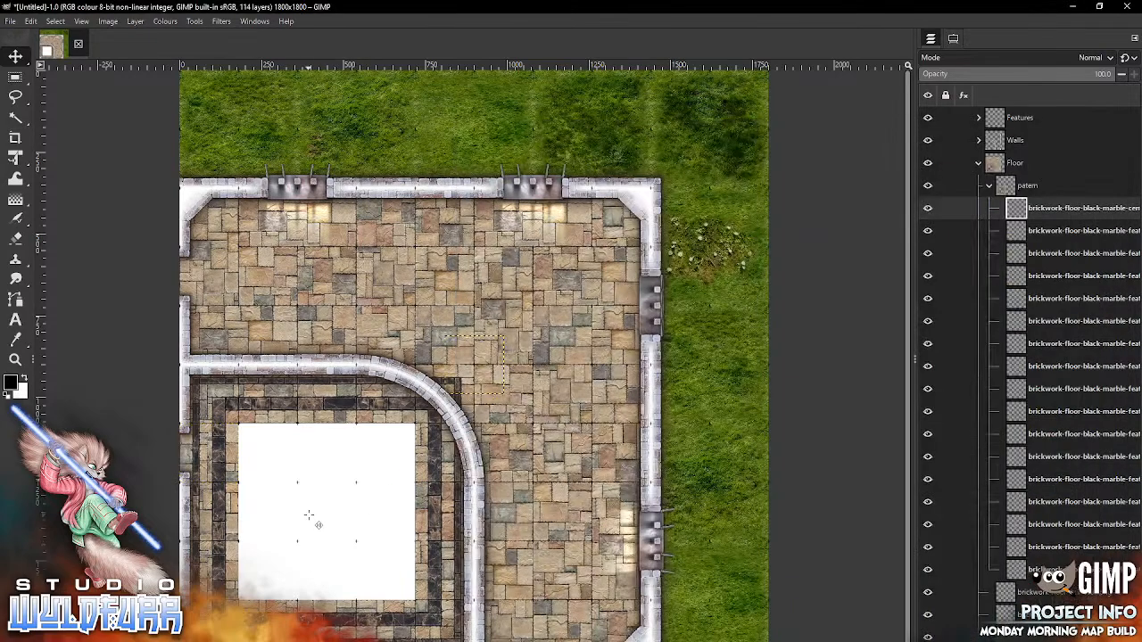
drag(481, 364, 327, 448)
key(alt+Tab)
click(1017, 348)
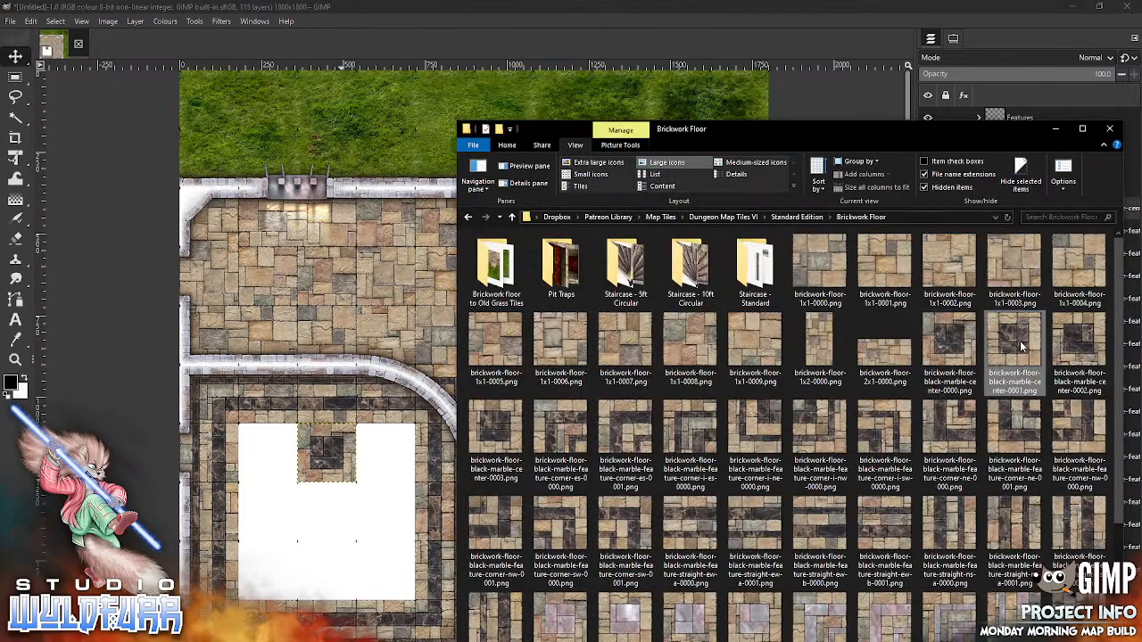
drag(314, 544, 314, 546)
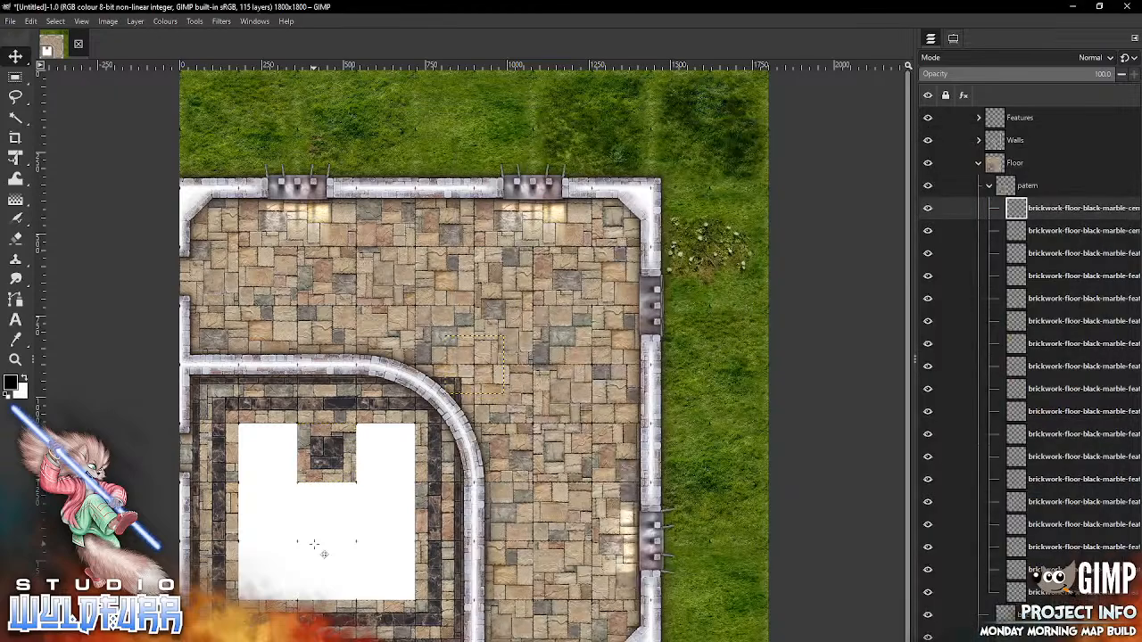
drag(472, 368, 393, 516)
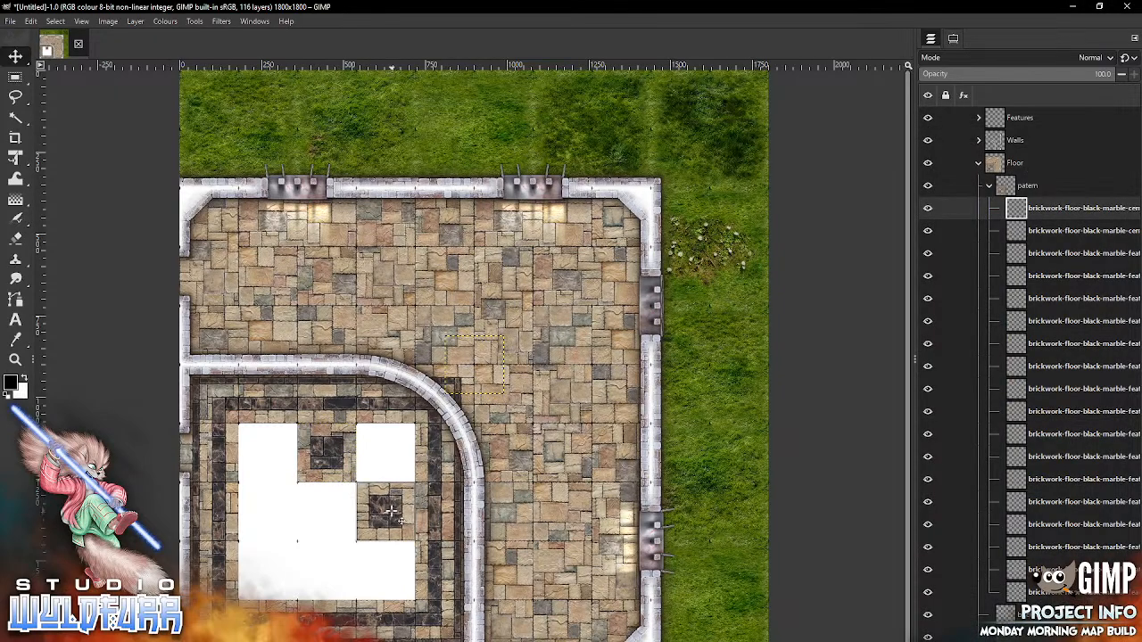
- Add black marble tiles center-0002 and center-0003, placing them in the lower-middle and middle-left squares of the room's centre
key(alt+Tab)
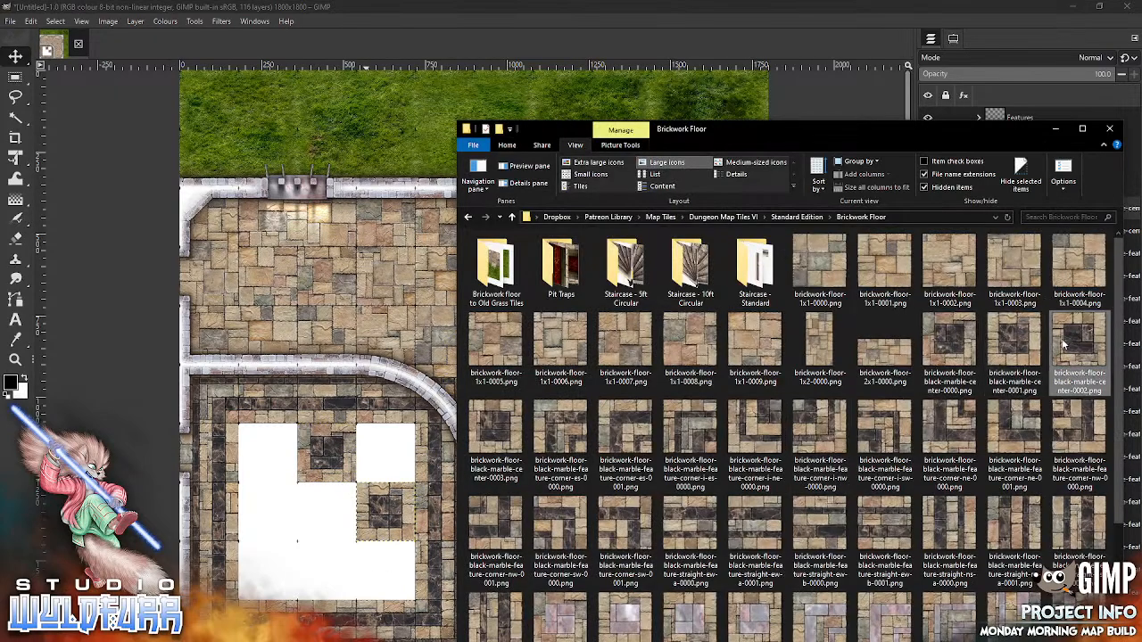
click(291, 535)
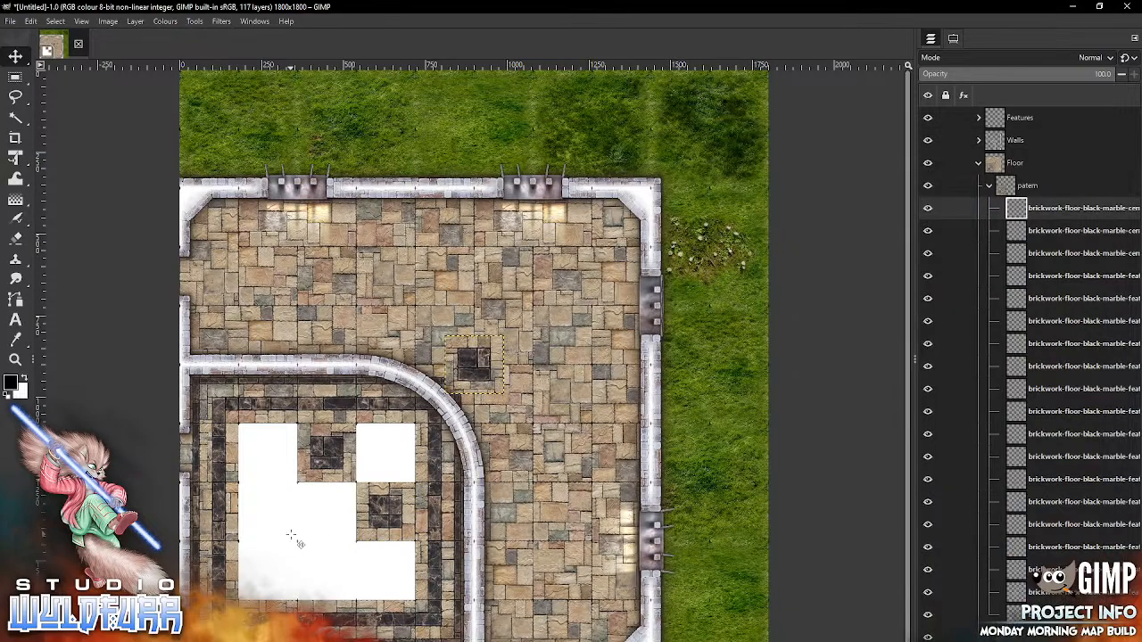
drag(484, 356, 337, 560)
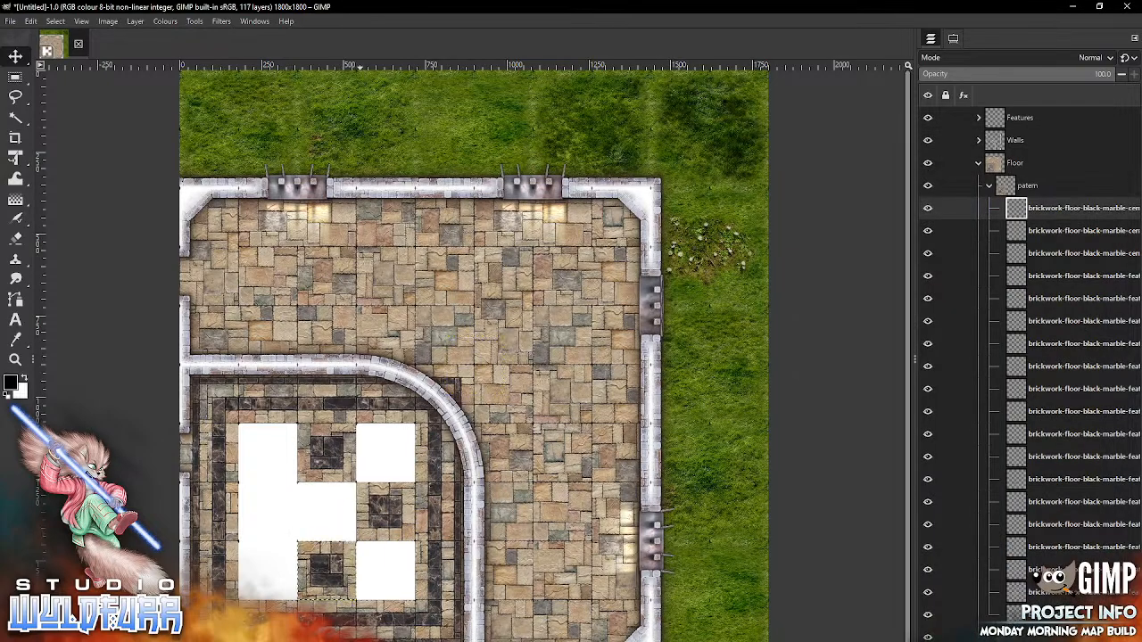
key(alt+Tab)
drag(495, 437, 294, 544)
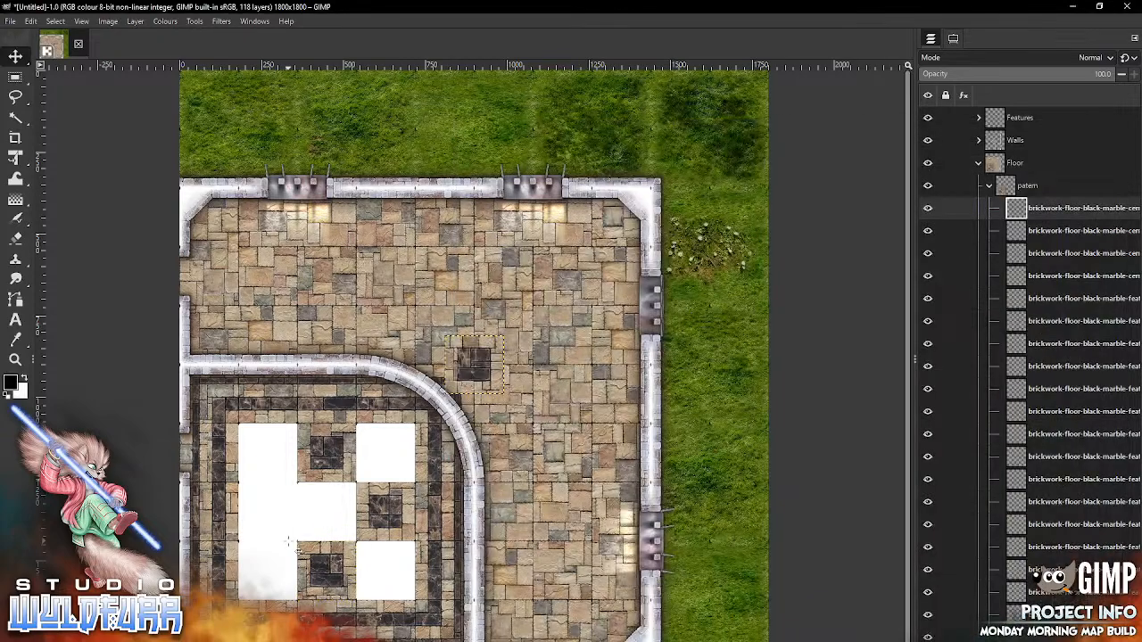
drag(475, 364, 277, 510)
- Fill the upper-right and upper-left gaps of the room's centre with plain tiles brickwork-floor-1x1-0000.png and brickwork-floor-1x1-0001.png
key(alt+Tab)
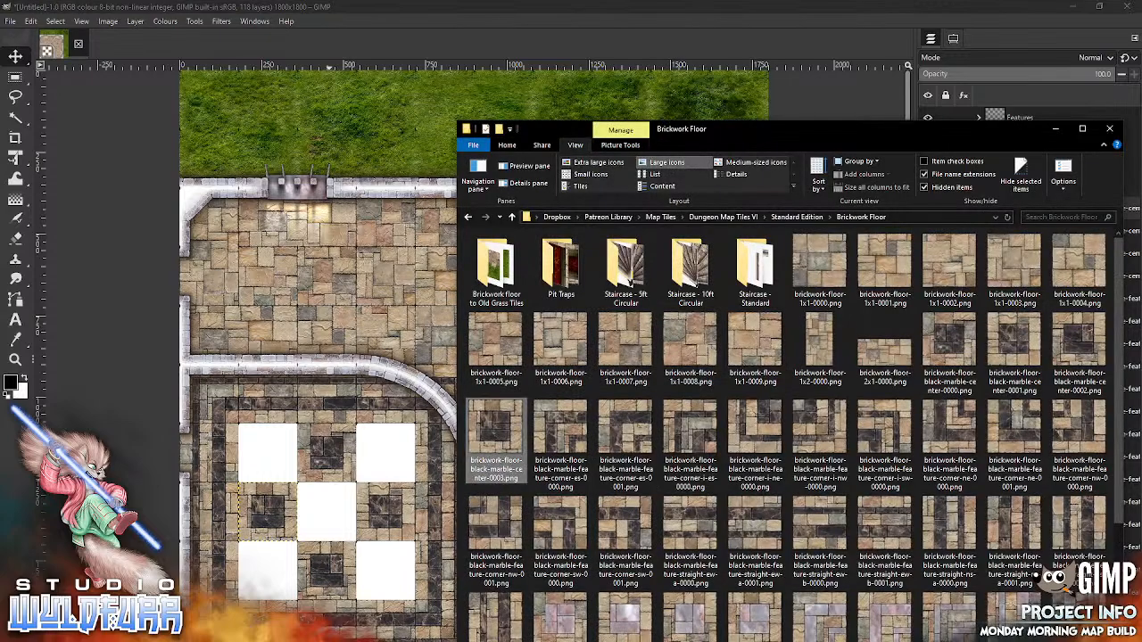
drag(821, 263, 368, 470)
drag(482, 361, 396, 448)
key(alt+Tab)
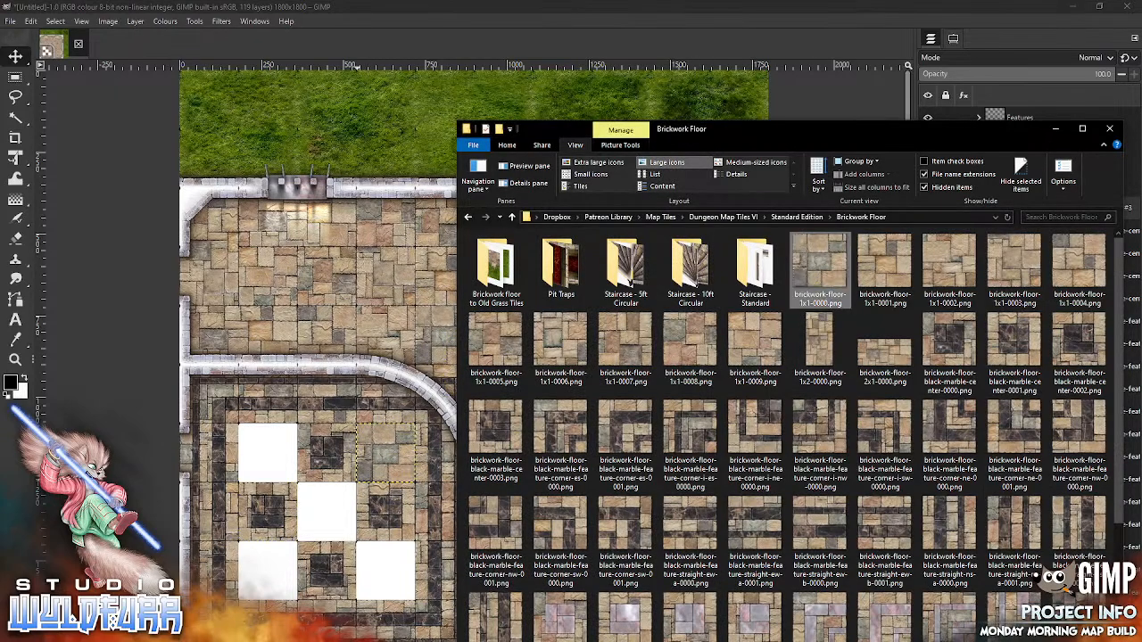
drag(890, 265, 366, 491)
drag(481, 370, 290, 451)
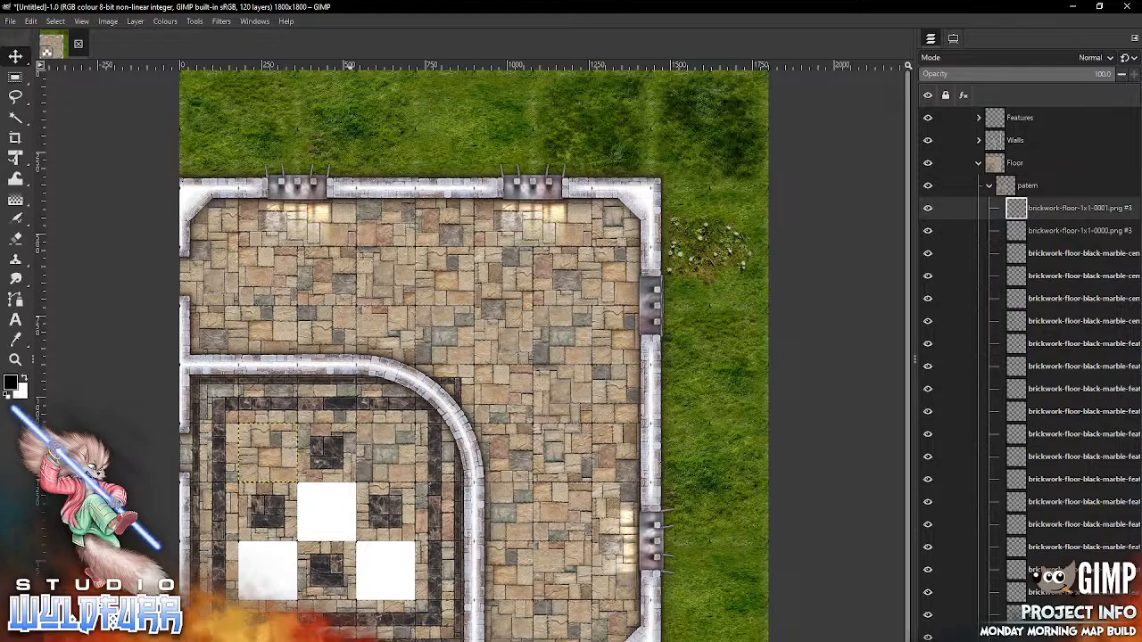
- Fill the middle, lower-right and lower-left gaps of the room's centre with plain tiles brickwork-floor-1x1-0002.png, 1x1-0003.png and 1x1-0004.png
key(alt+Tab)
click(949, 268)
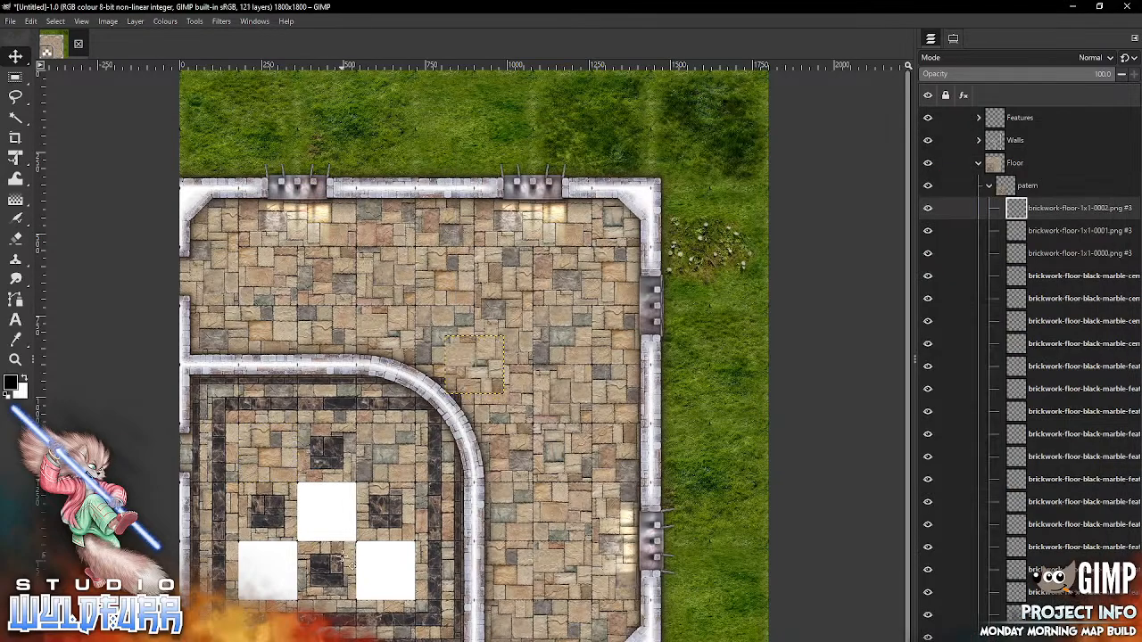
drag(492, 349, 344, 501)
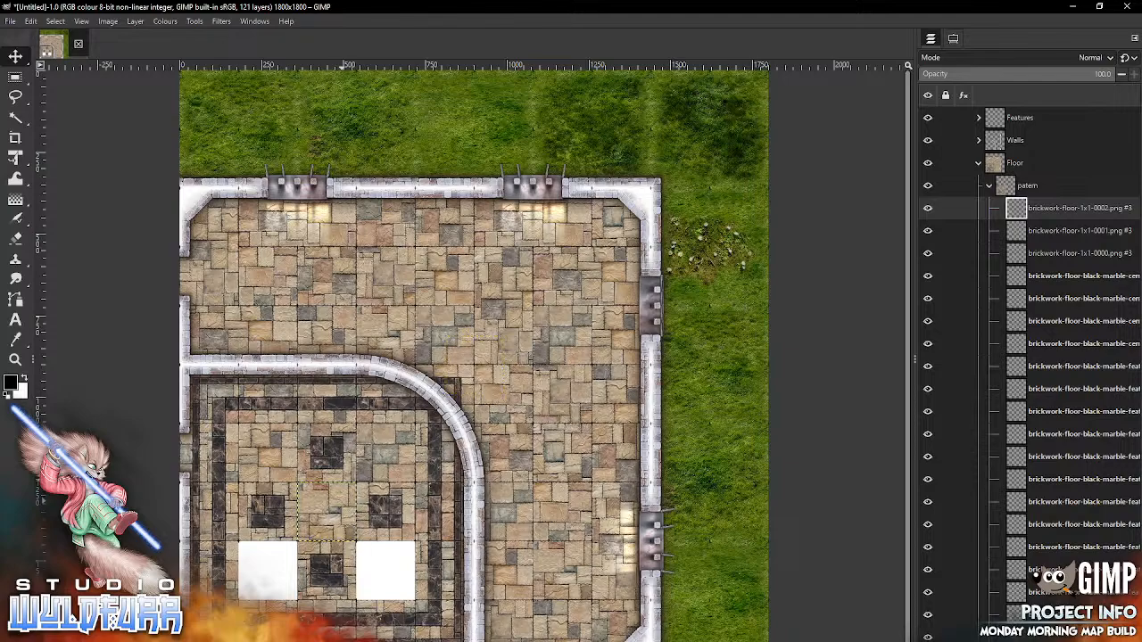
key(alt+Tab)
drag(1026, 284, 334, 516)
drag(502, 355, 408, 558)
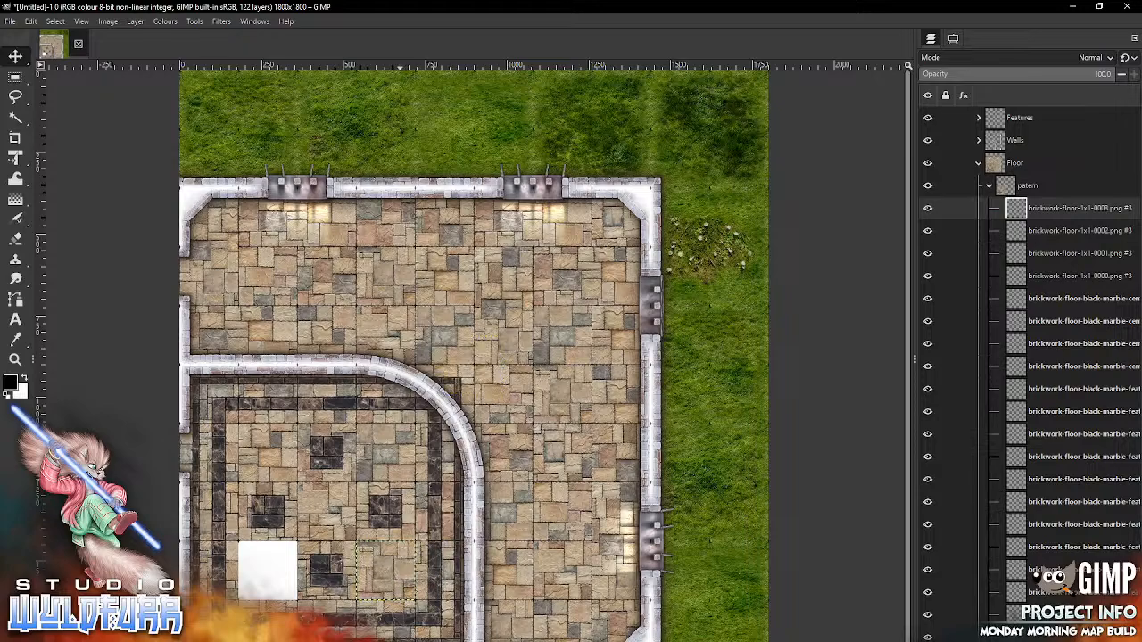
key(alt+Tab)
drag(1074, 282, 312, 530)
drag(481, 368, 278, 569)
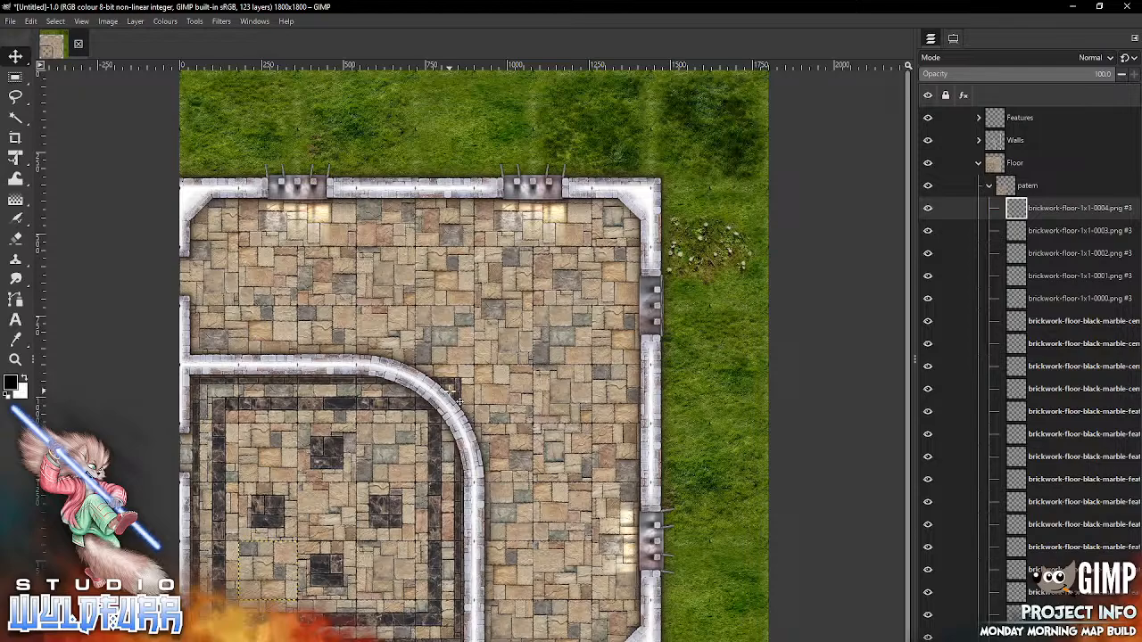
- Add a layer mask initialised to Selection to the patern layer group
click(1024, 187)
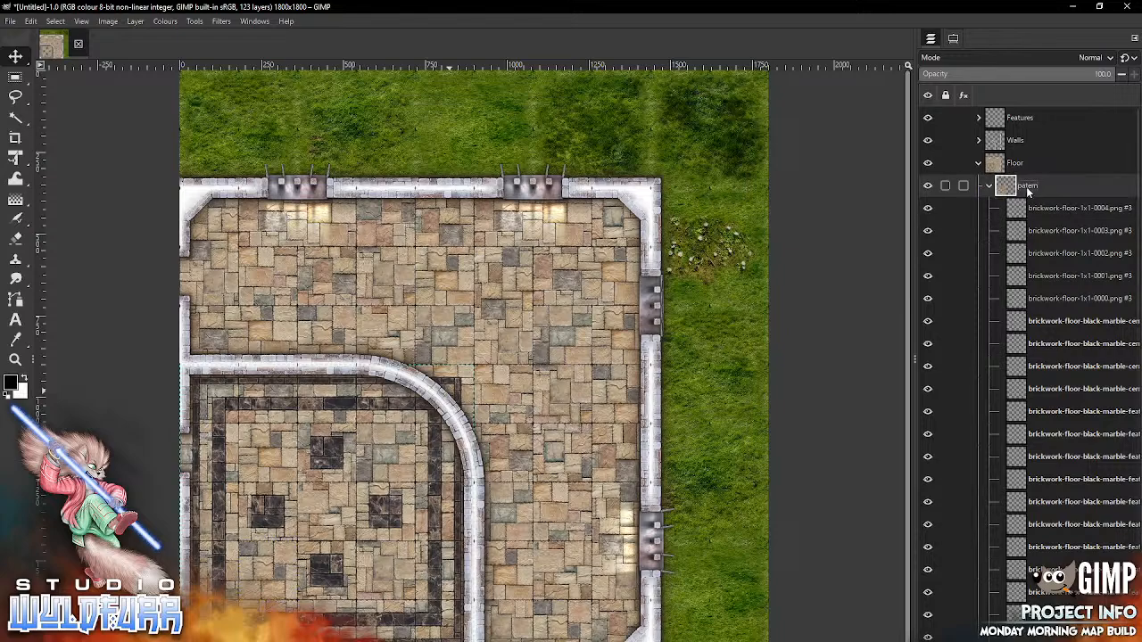
right_click(1027, 186)
click(960, 407)
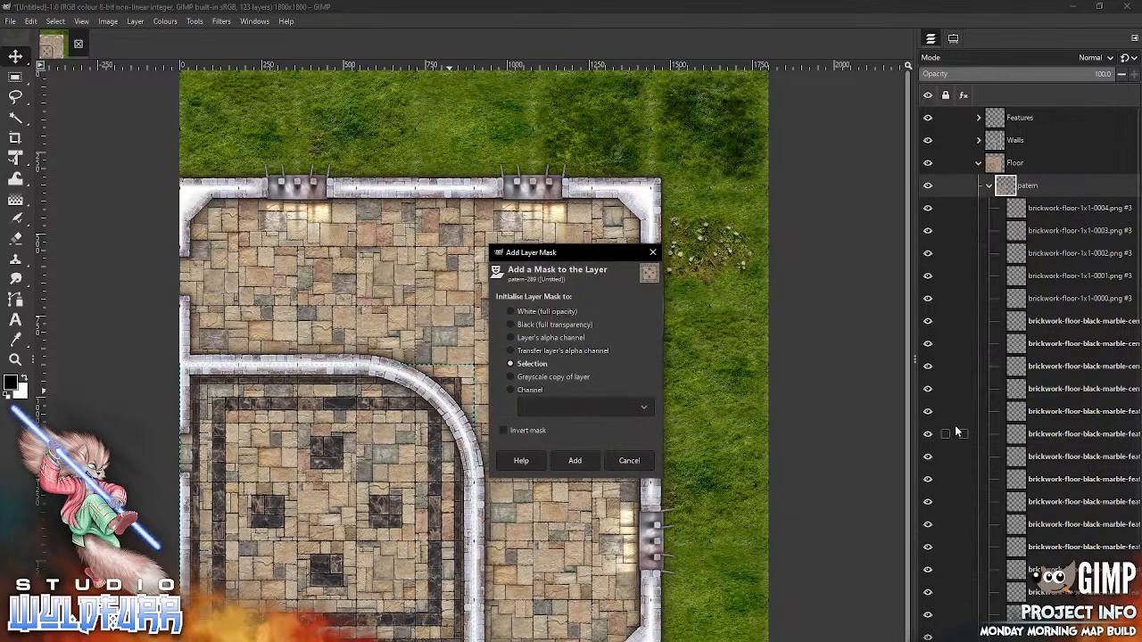
click(576, 461)
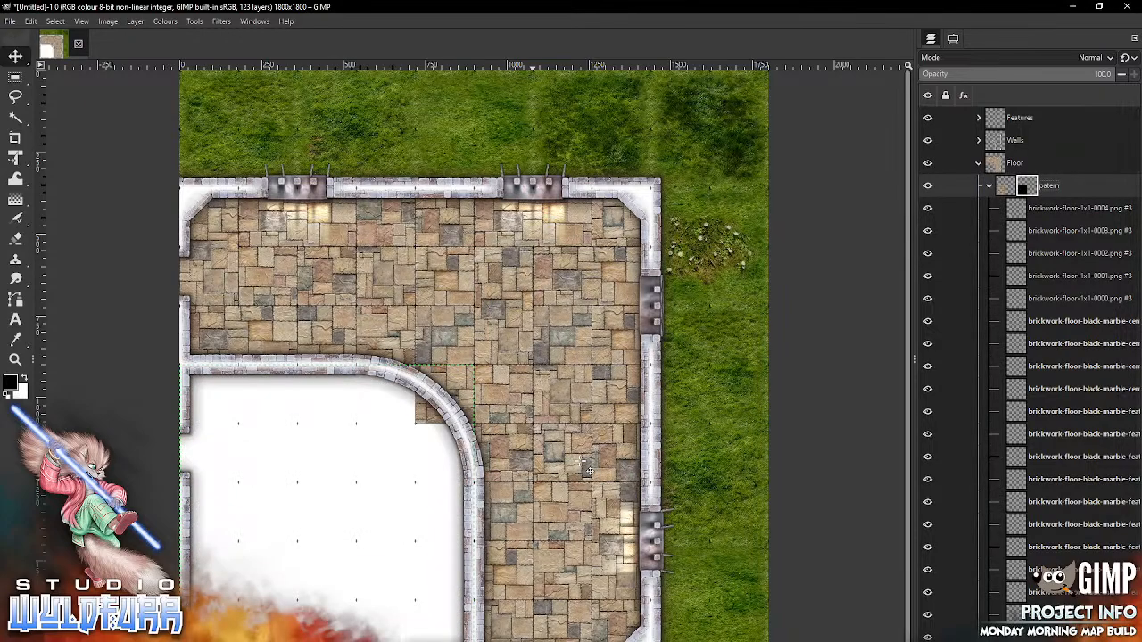
- Paint white on the patern group's mask with an enlarged brush to reveal the pattern tiles across the inner room's floor
mouse_move(16, 218)
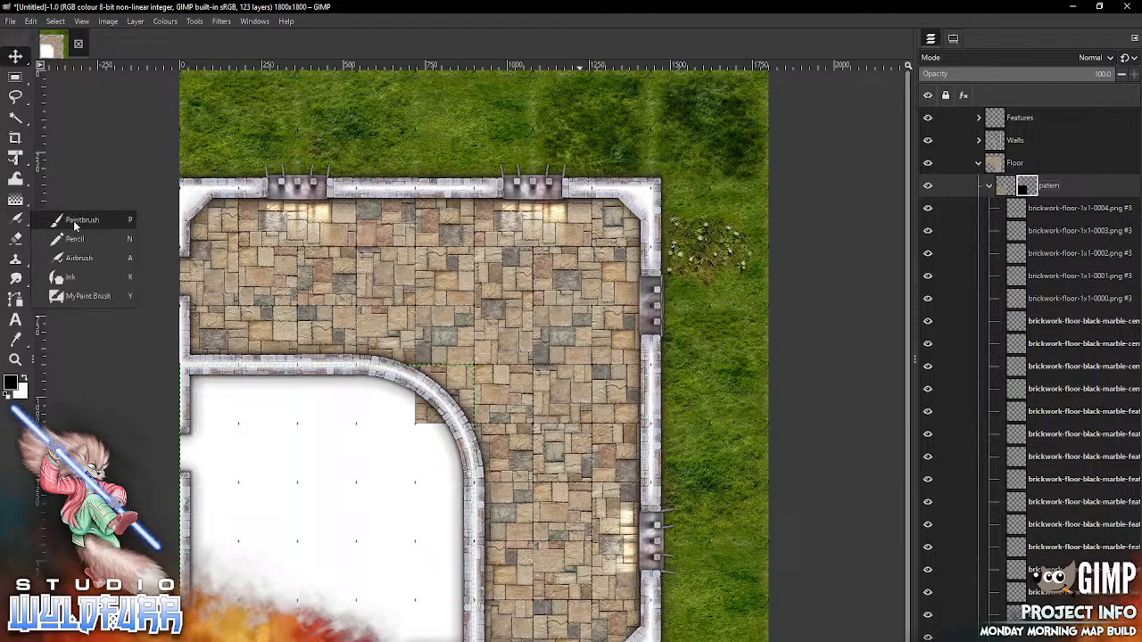
click(74, 223)
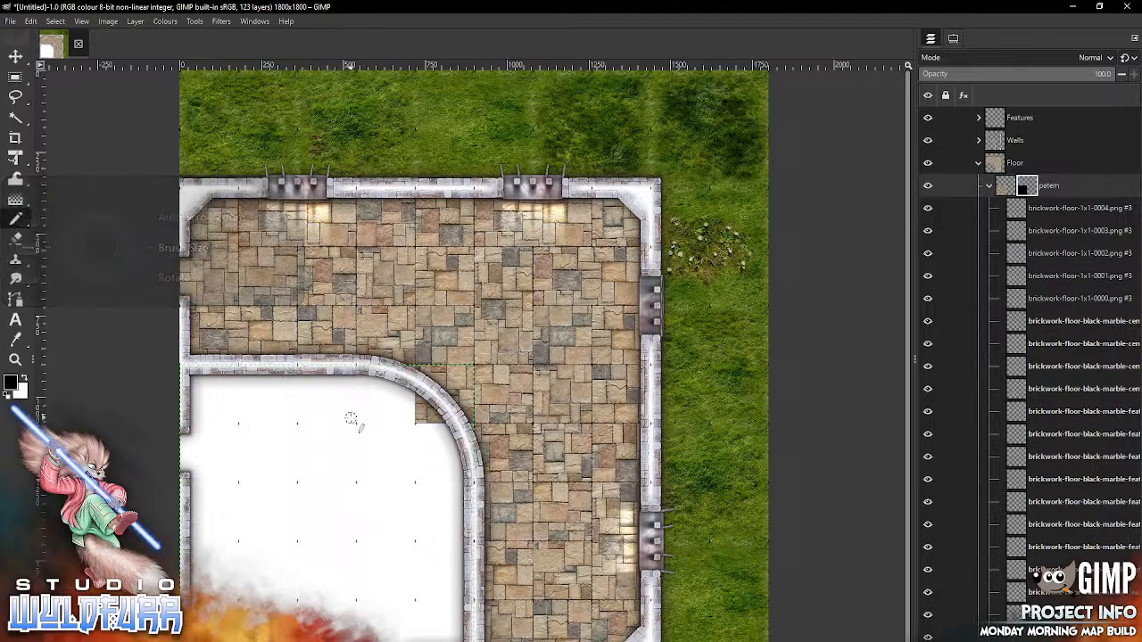
key(bracketright)
key(bracketright)
key(bracketright)
key(bracketright)
key(bracketright)
key(bracketright)
key(bracketright)
key(bracketright)
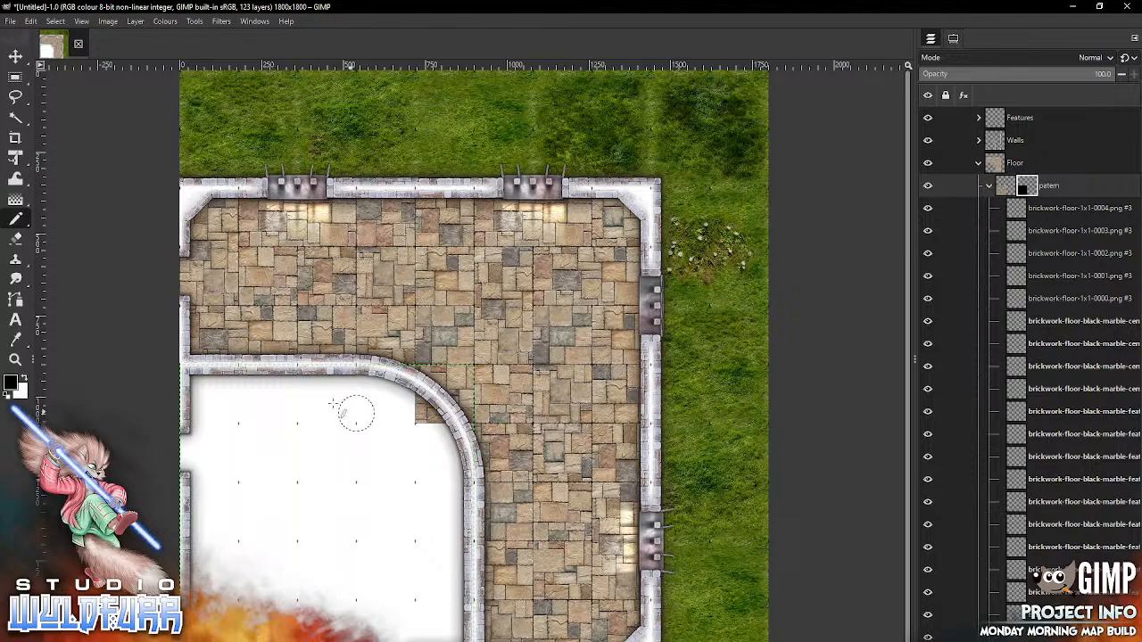
click(27, 380)
mouse_move(321, 438)
mouse_down()
mouse_move(341, 440)
mouse_move(319, 462)
mouse_up()
mouse_move(188, 375)
mouse_down()
mouse_move(183, 526)
mouse_move(218, 598)
mouse_move(210, 381)
mouse_move(231, 388)
mouse_move(236, 567)
mouse_move(258, 597)
mouse_move(268, 419)
mouse_move(254, 375)
mouse_move(272, 403)
mouse_move(279, 572)
mouse_move(339, 619)
mouse_move(458, 618)
mouse_move(460, 455)
mouse_move(426, 455)
mouse_move(444, 502)
mouse_move(437, 558)
mouse_move(412, 560)
mouse_move(377, 617)
mouse_move(350, 553)
mouse_move(330, 580)
mouse_move(283, 564)
mouse_move(287, 403)
mouse_move(311, 420)
mouse_move(368, 378)
mouse_move(385, 397)
mouse_move(409, 397)
mouse_move(405, 445)
mouse_move(403, 396)
mouse_move(424, 408)
mouse_move(442, 433)
mouse_move(404, 433)
mouse_move(384, 460)
mouse_move(437, 508)
mouse_move(370, 530)
mouse_move(314, 517)
mouse_move(303, 498)
mouse_move(401, 459)
mouse_move(370, 435)
mouse_move(325, 495)
mouse_up()
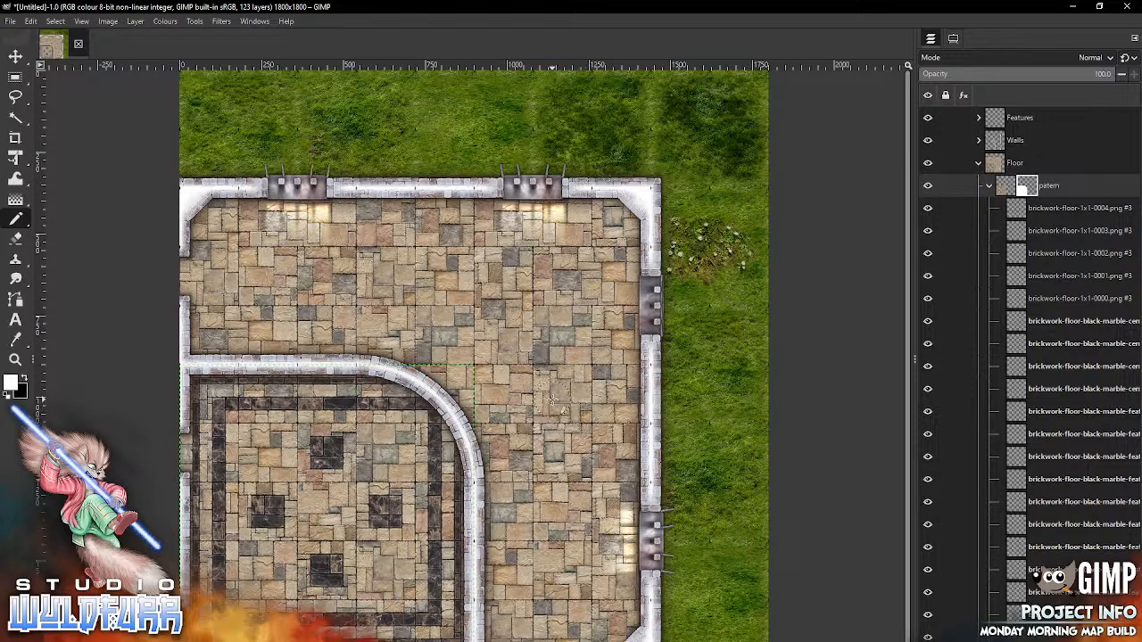
- Start saving the map under a new name and browse to H: Dropbox > Projects > Pack Builds - Map Tiles > Endless Dungeon Crawl
click(9, 20)
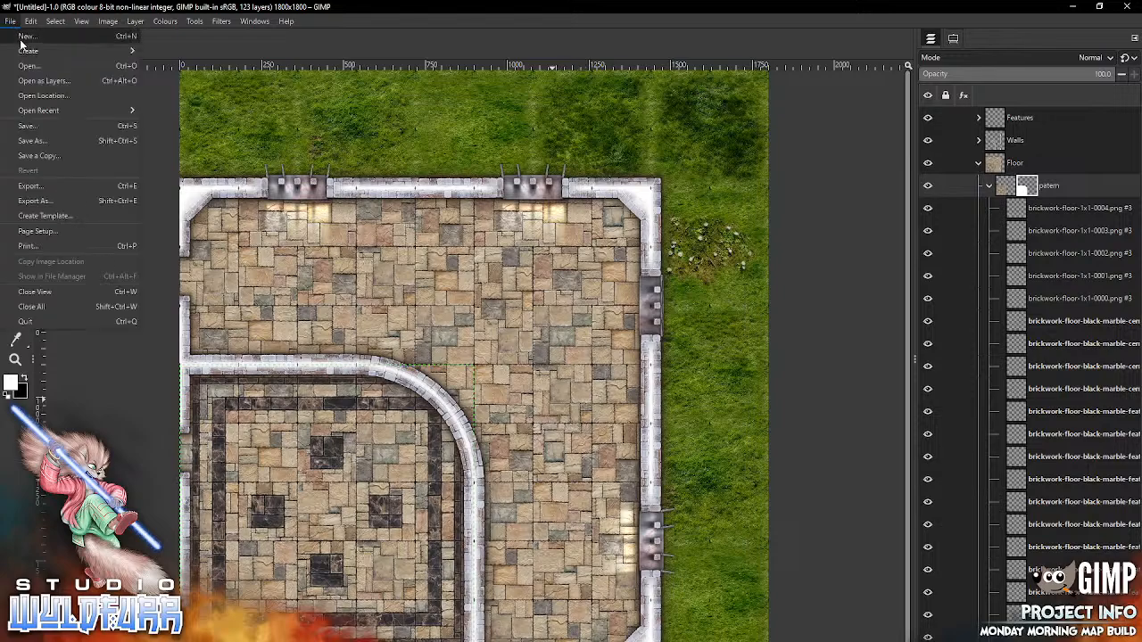
click(39, 141)
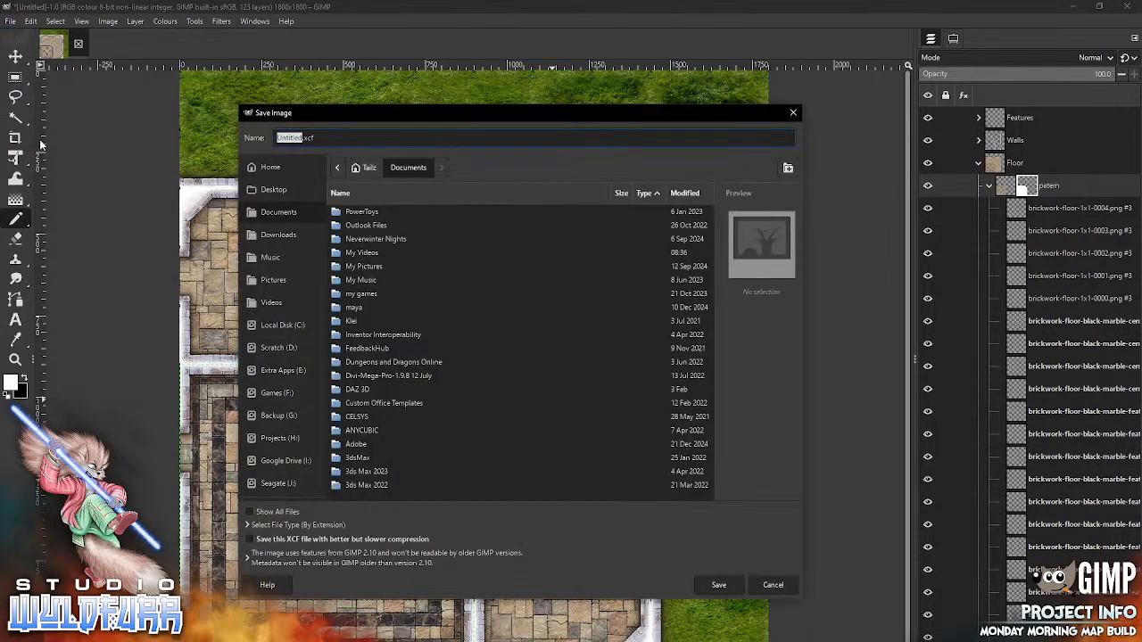
click(281, 437)
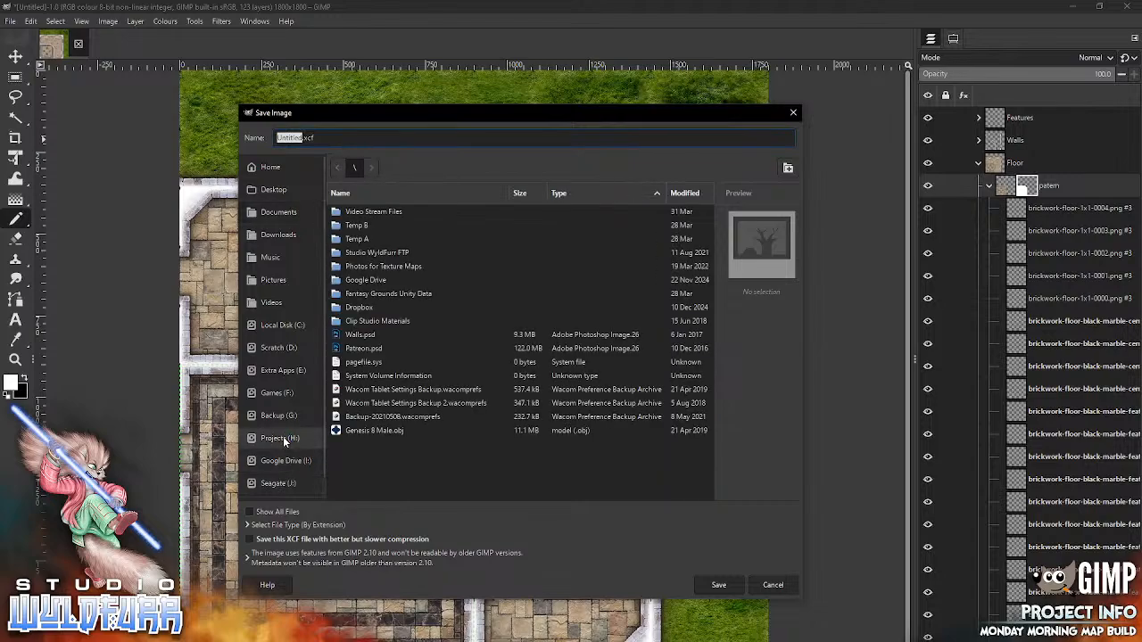
double_click(368, 305)
double_click(364, 266)
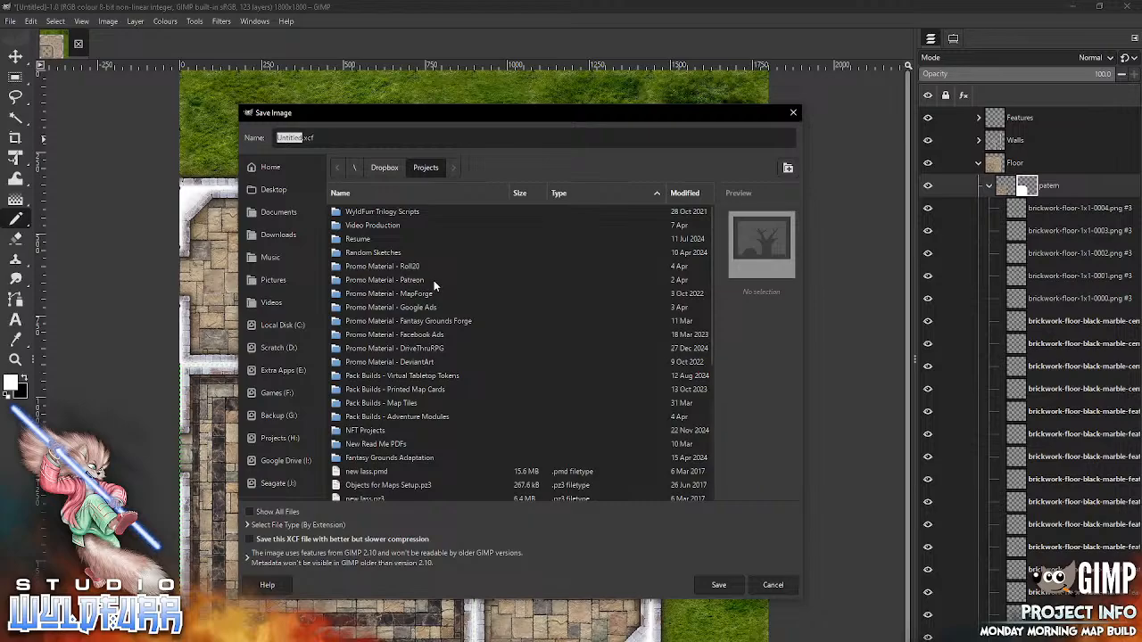
double_click(386, 403)
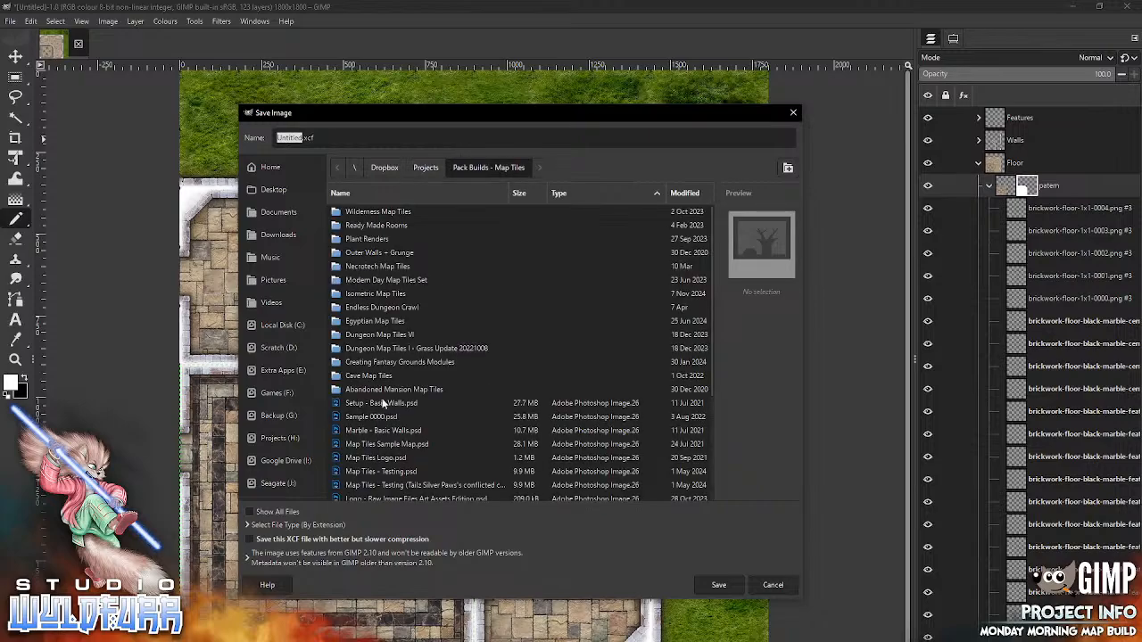
double_click(383, 307)
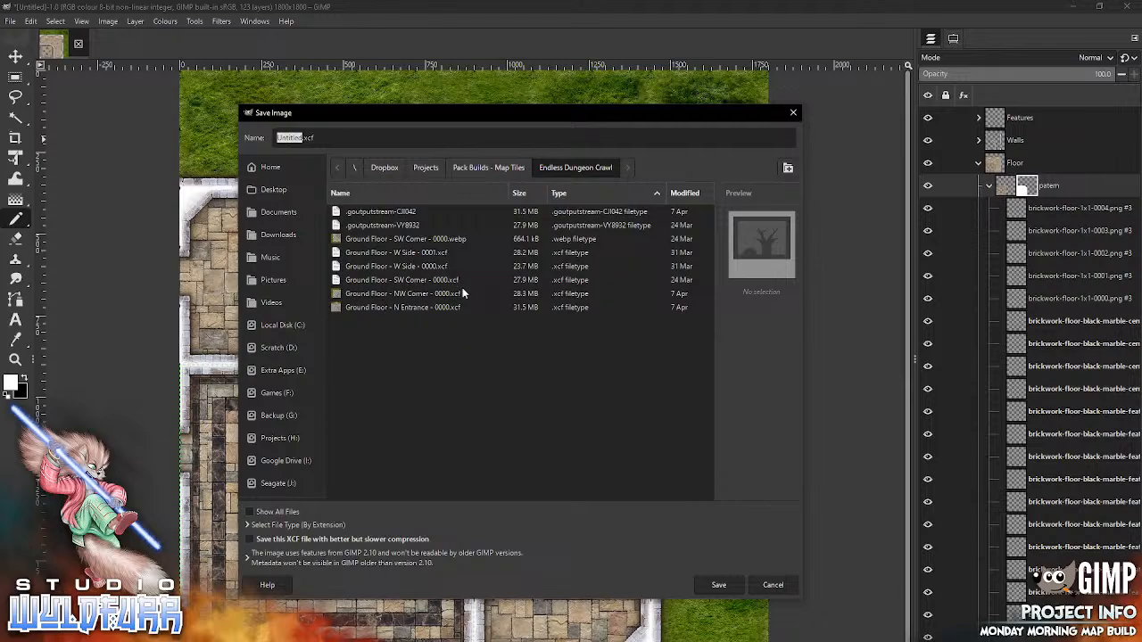
- Save the map as "Ground Floor - NE Corner - 0000.xcf", basing the name on the existing N Entrance file
click(453, 307)
click(411, 138)
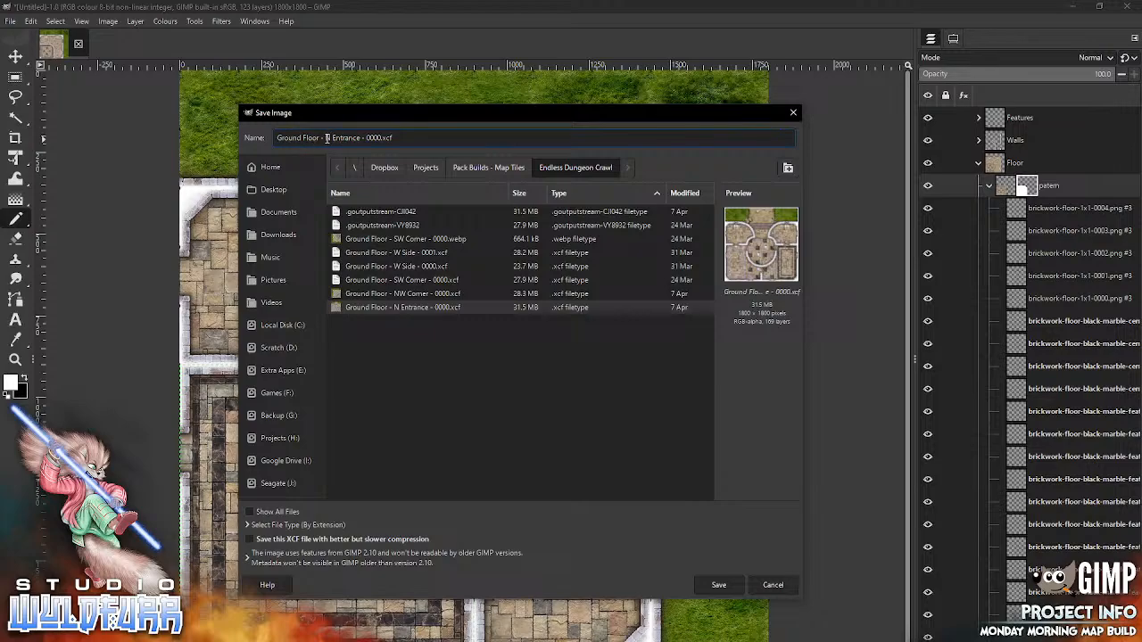
drag(326, 138, 354, 147)
text(NE)
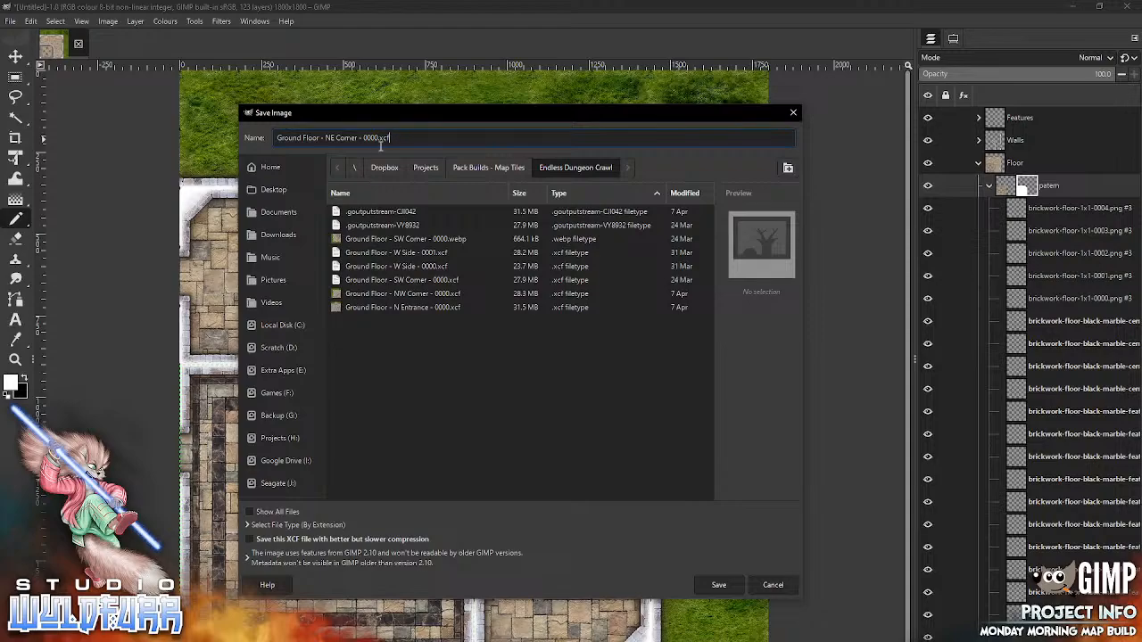
click(712, 583)
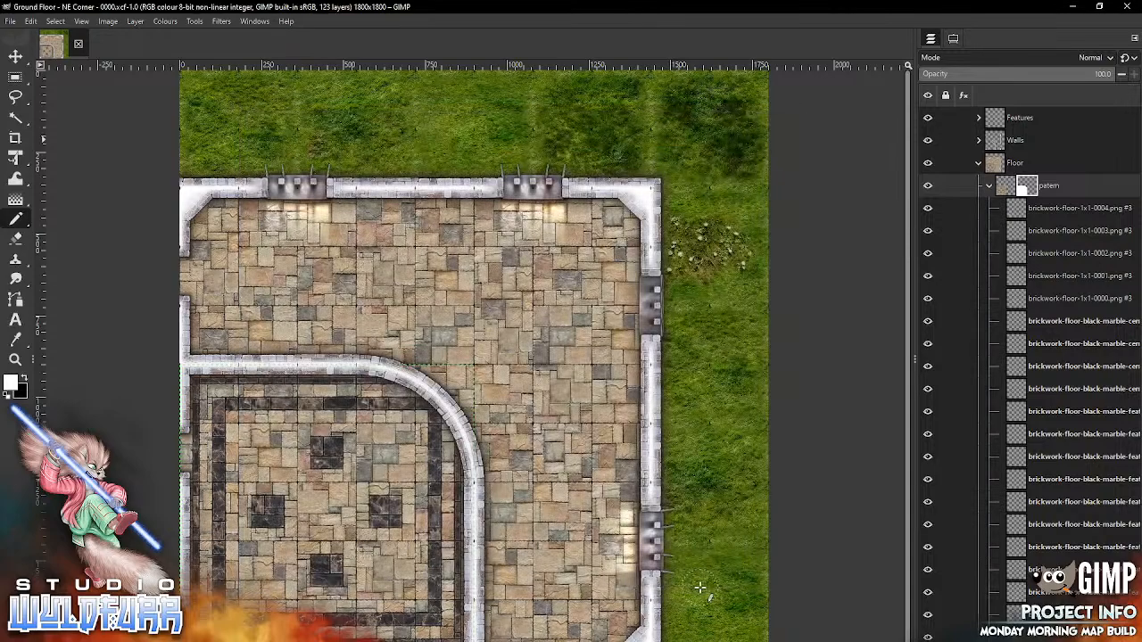
- Export the map as the JPEG image "Ground Floor - NE Corner - 0000.jpg" in the Endless Dungeon Crawl folder
click(11, 21)
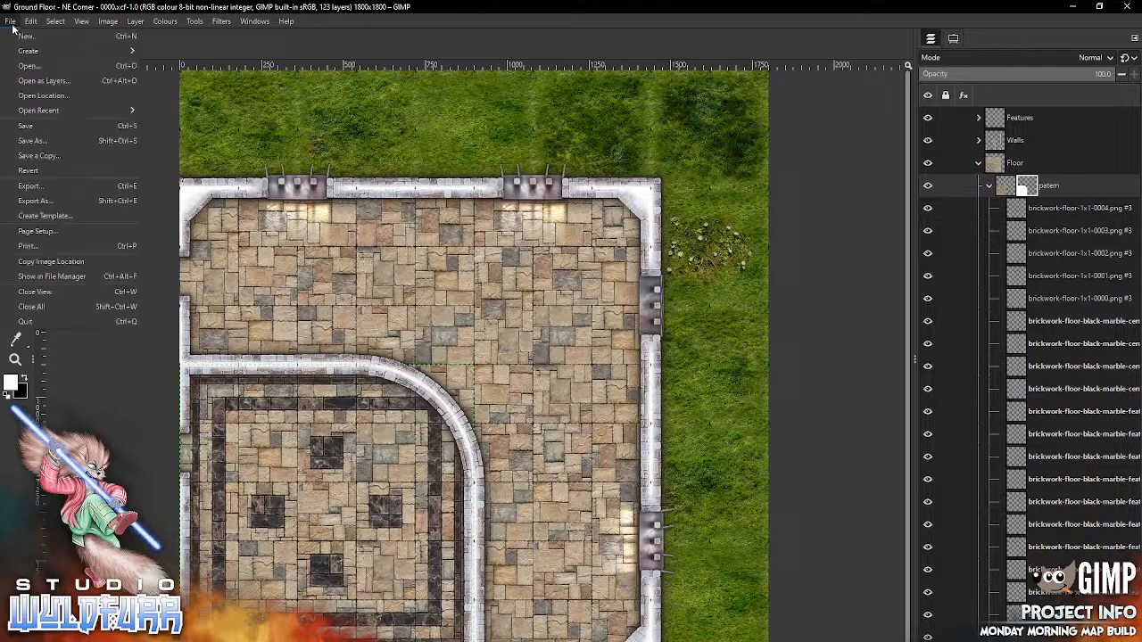
click(54, 200)
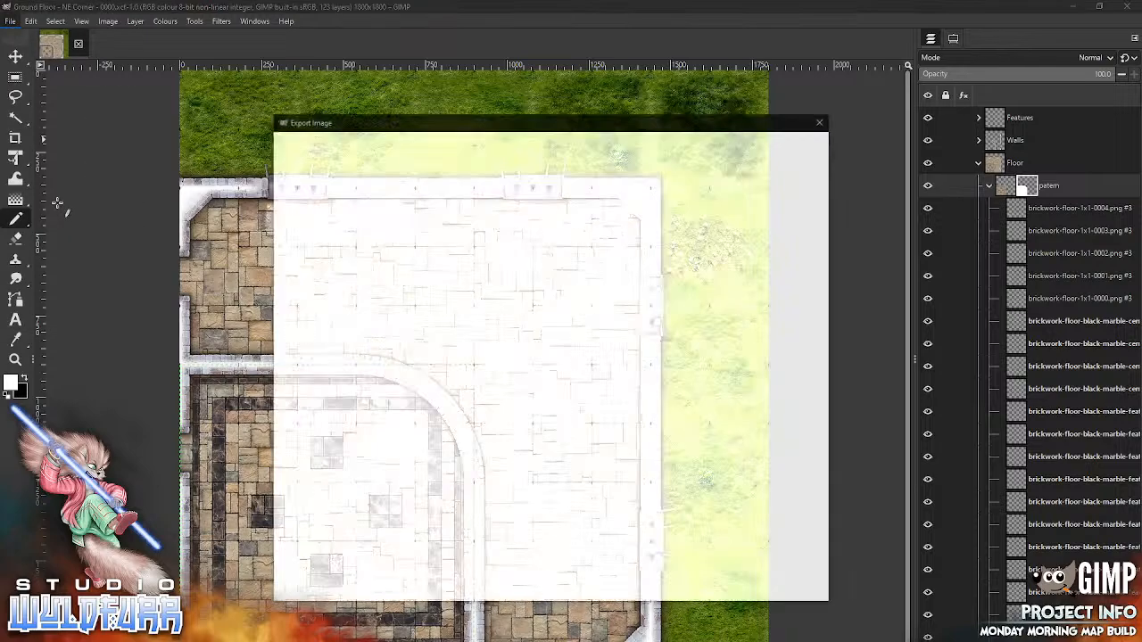
click(280, 570)
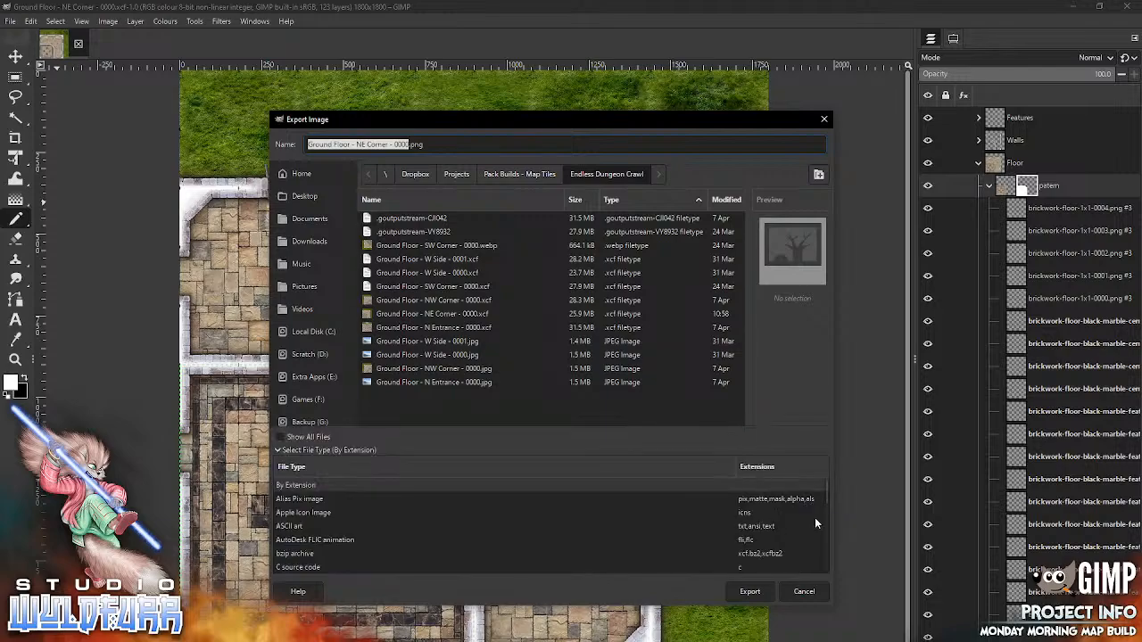
drag(827, 492, 822, 525)
click(775, 507)
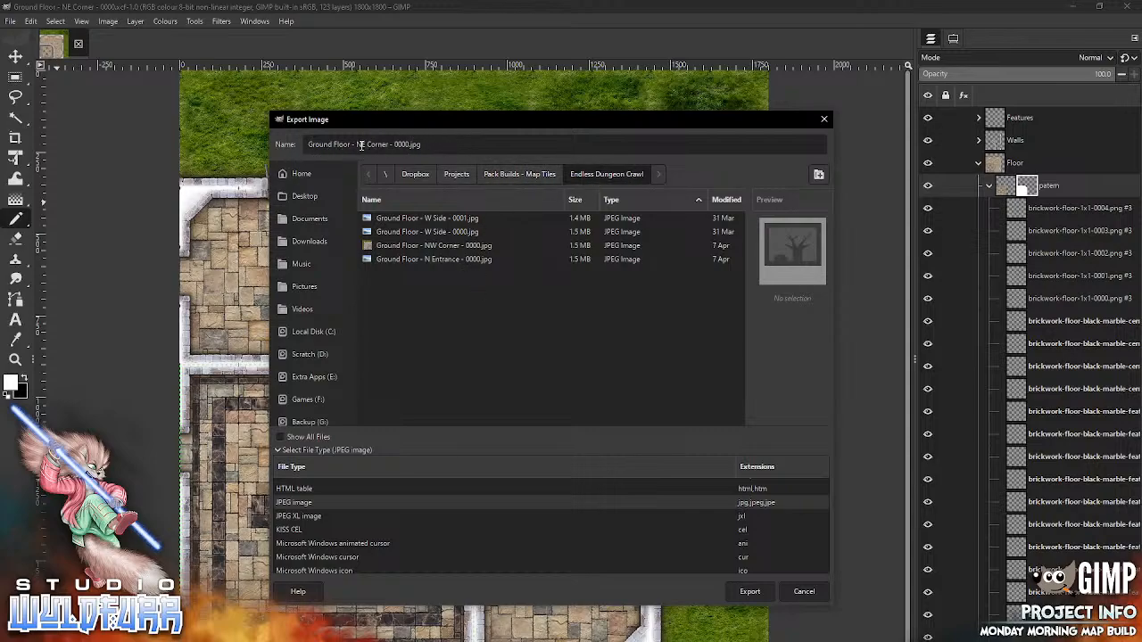
click(748, 591)
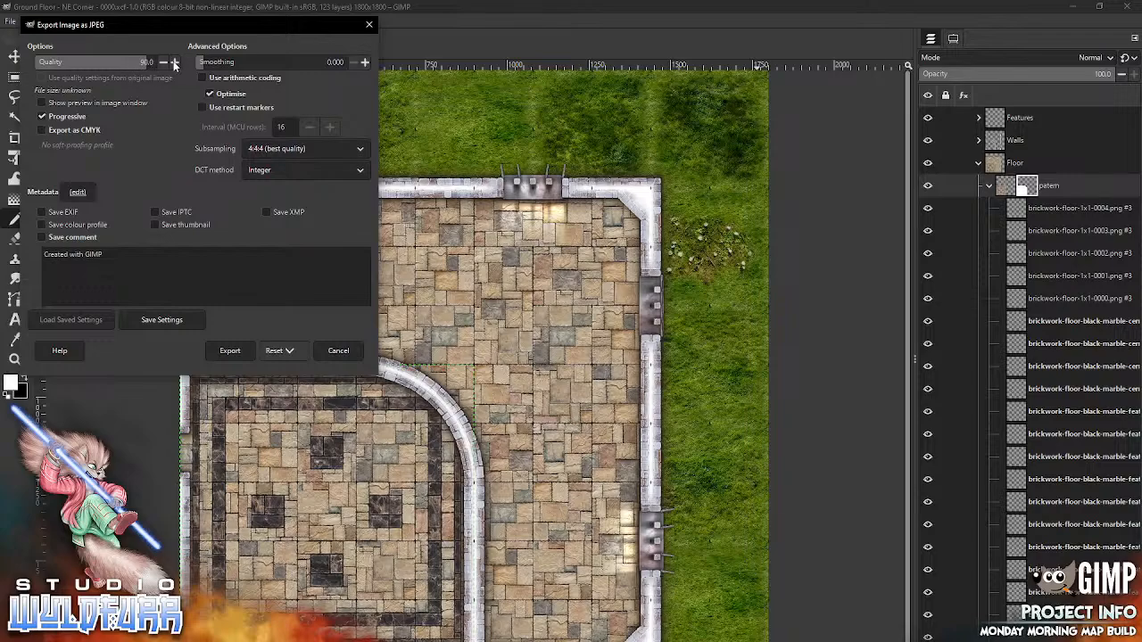
- Raise the JPEG quality above 90 and complete the export
click(175, 63)
click(175, 63)
click(175, 64)
click(175, 64)
click(175, 63)
click(239, 352)
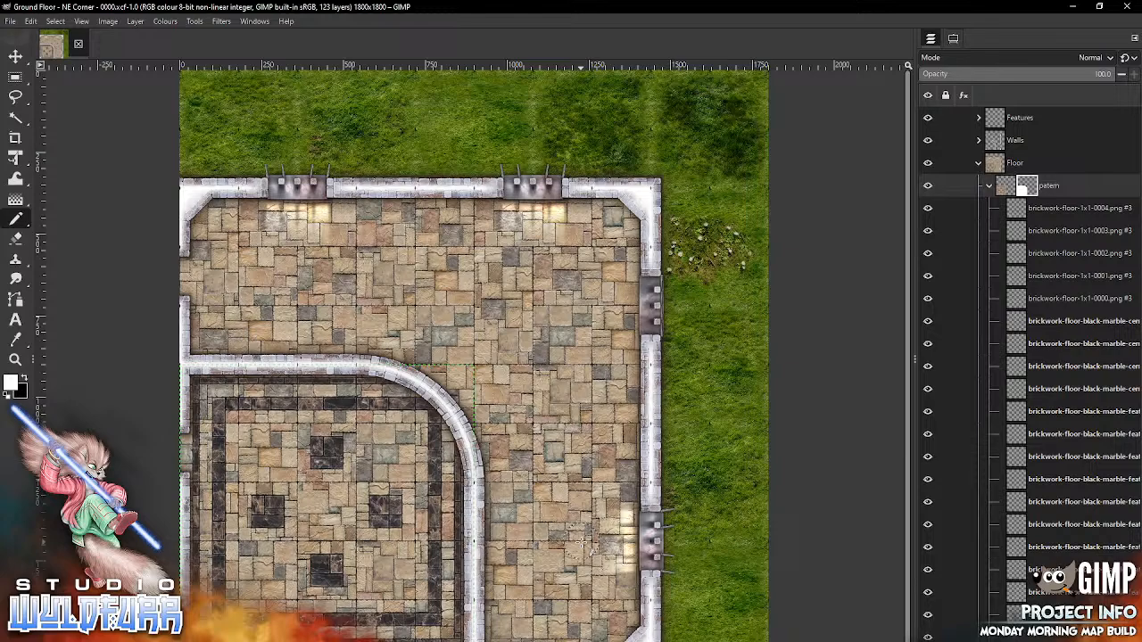
- Delete the Ground, Features, Walls and Floor layer groups, keeping only the Background layer
click(979, 163)
click(997, 171)
click(1012, 188)
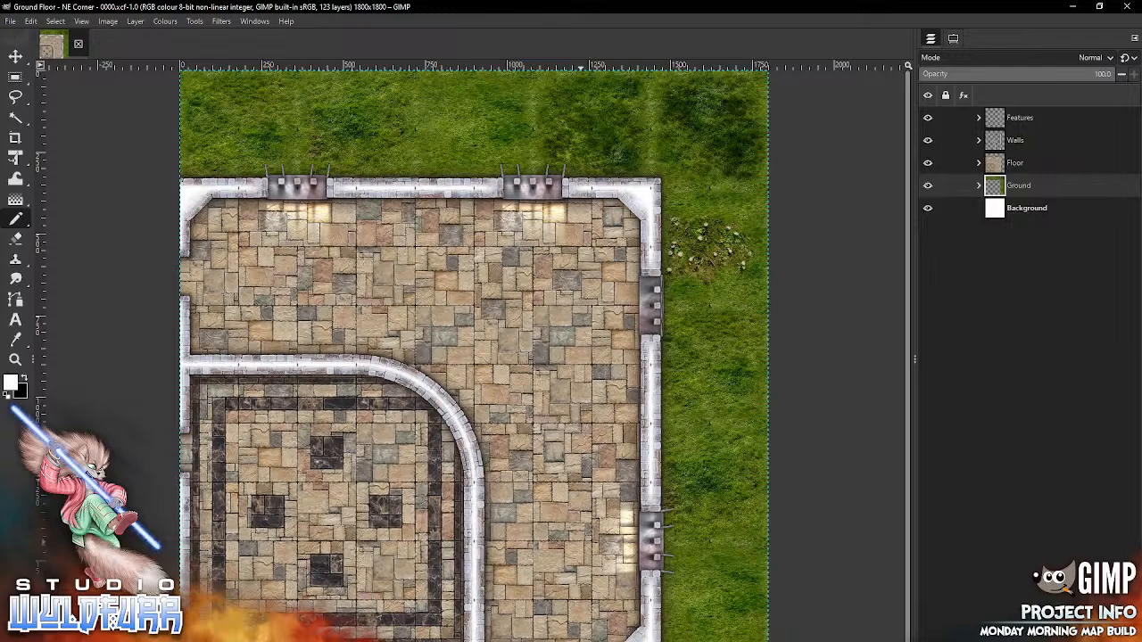
click(1125, 631)
click(993, 116)
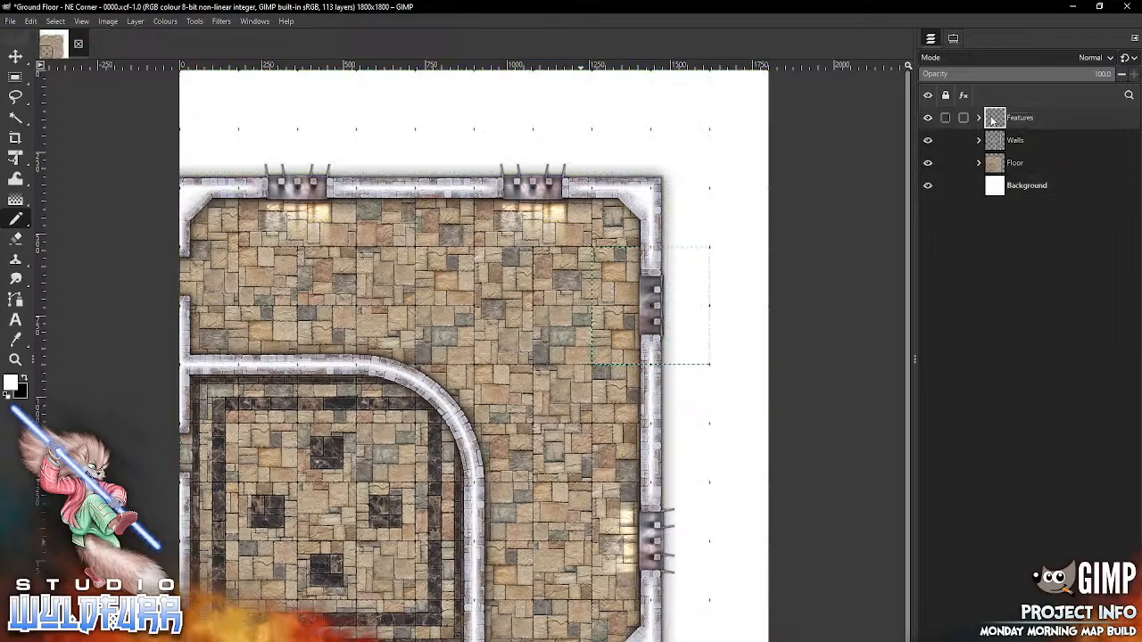
click(1126, 631)
click(1126, 632)
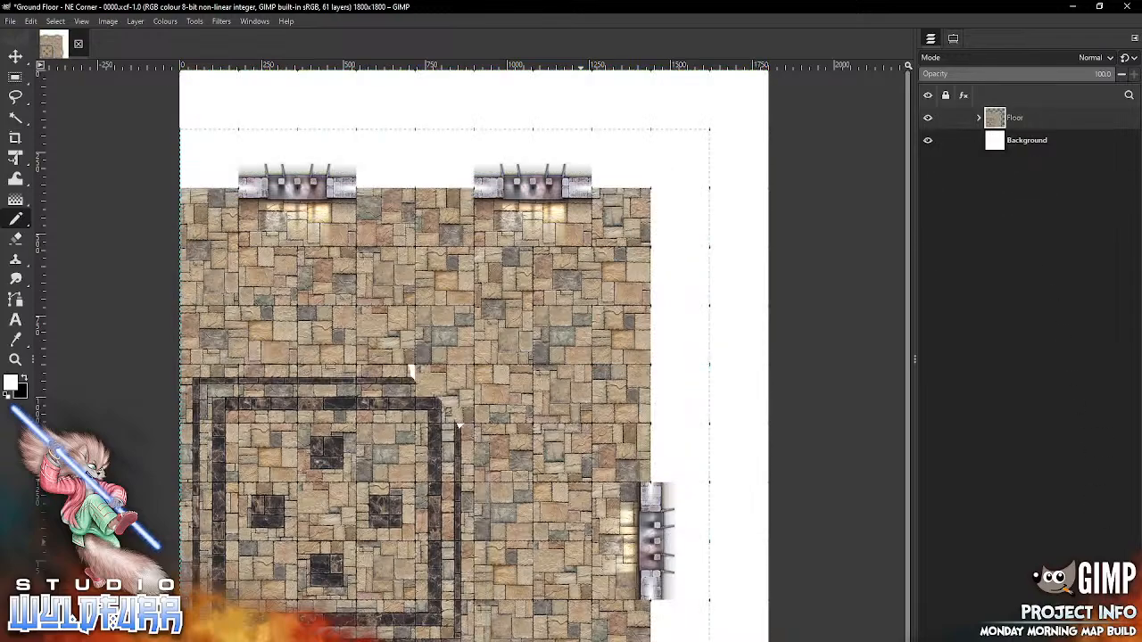
click(1126, 631)
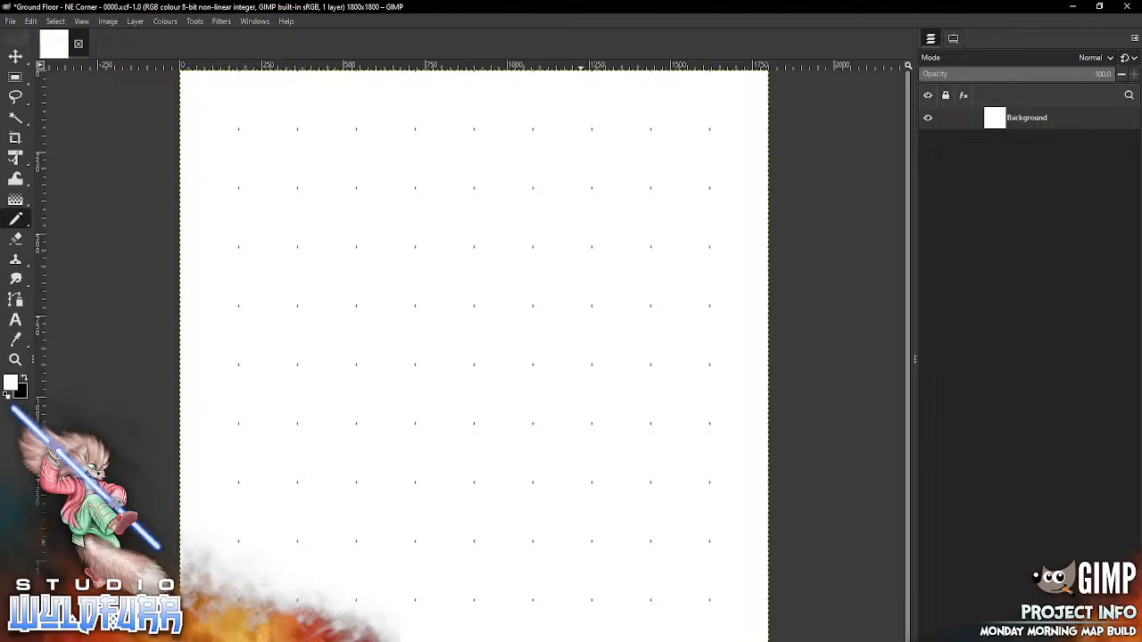
- Create four new layer groups above the Background layer
click(961, 633)
click(961, 633)
click(960, 633)
click(960, 634)
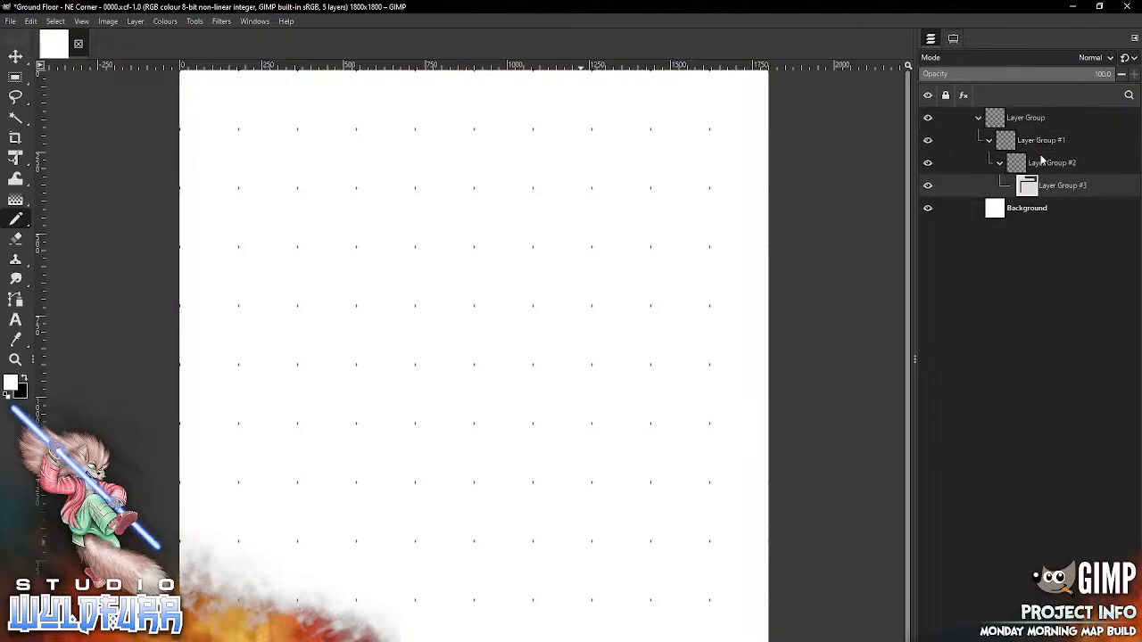
- Rename the outermost layer group as Ground and the group nested directly inside it as Floor
double_click(1015, 122)
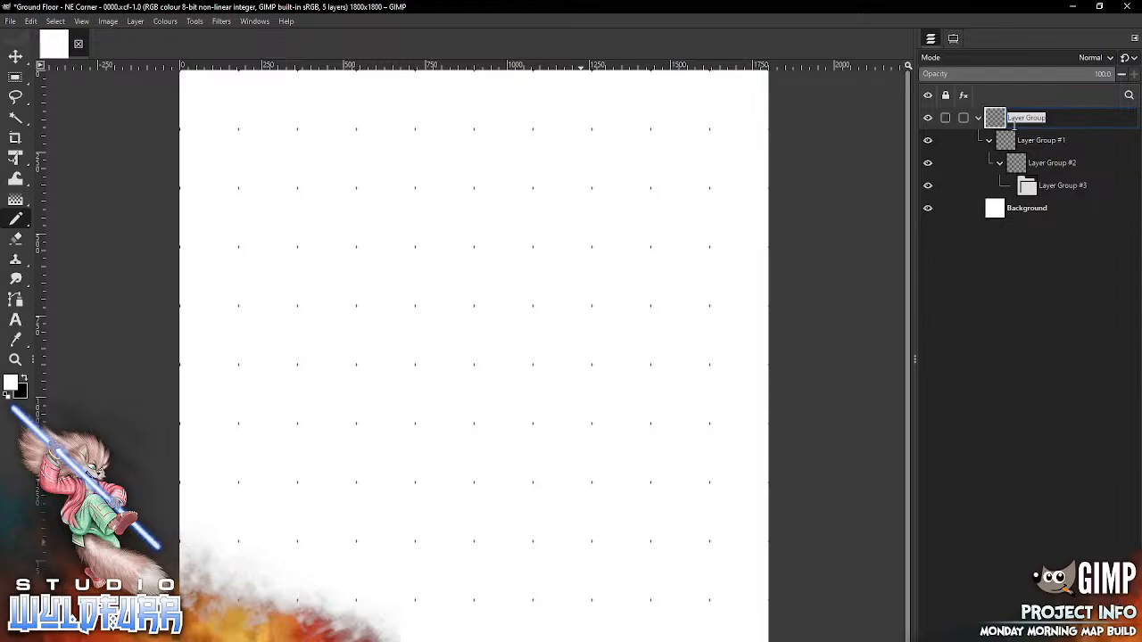
text(G)
key(Return)
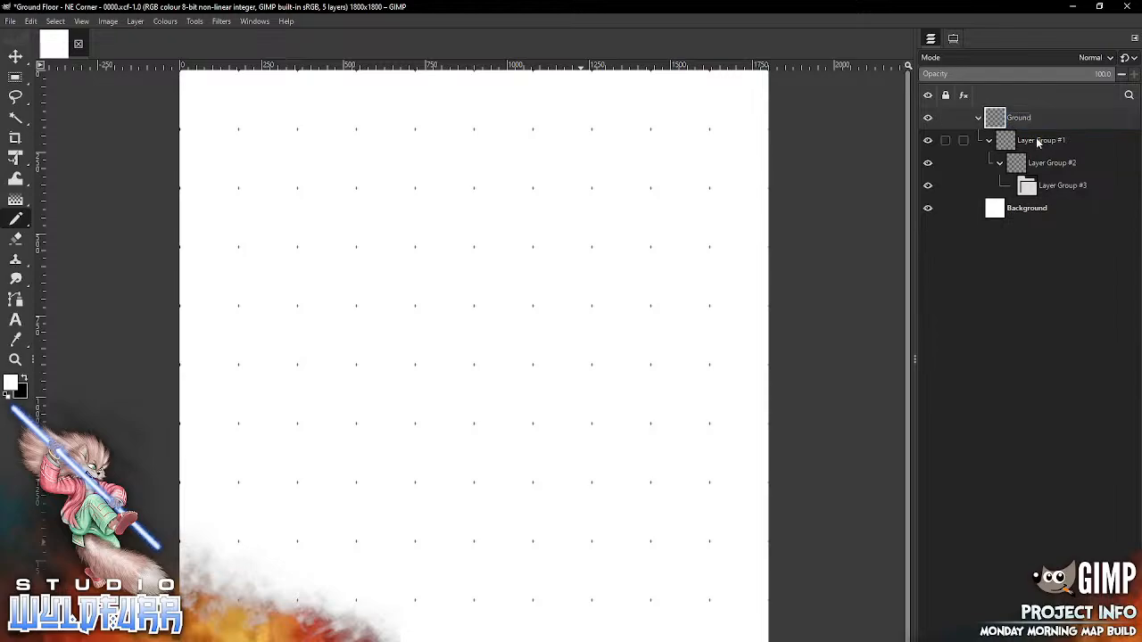
double_click(1031, 140)
text(F)
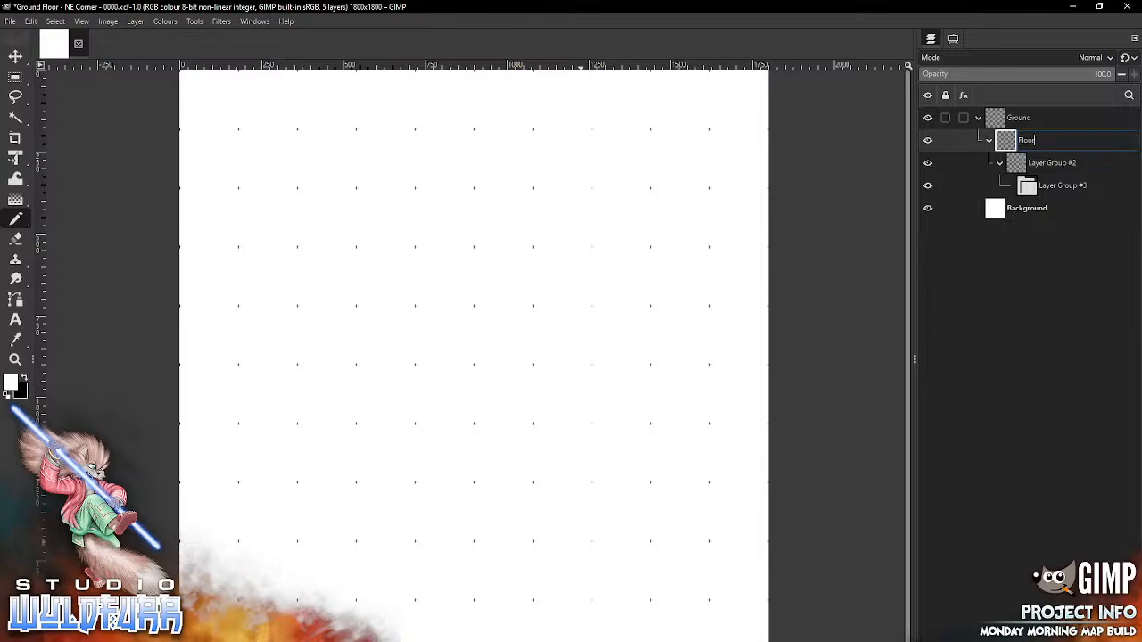
text(loor)
key(Return)
- Rename the two innermost layer groups as Walls and Features
double_click(1045, 163)
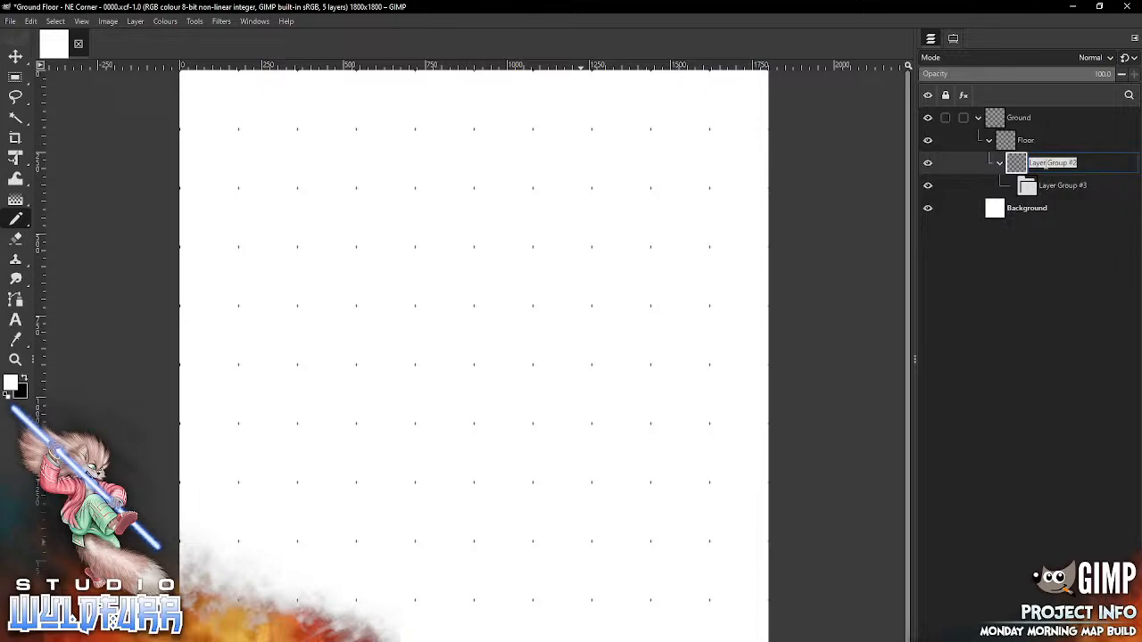
text(W)
key(Return)
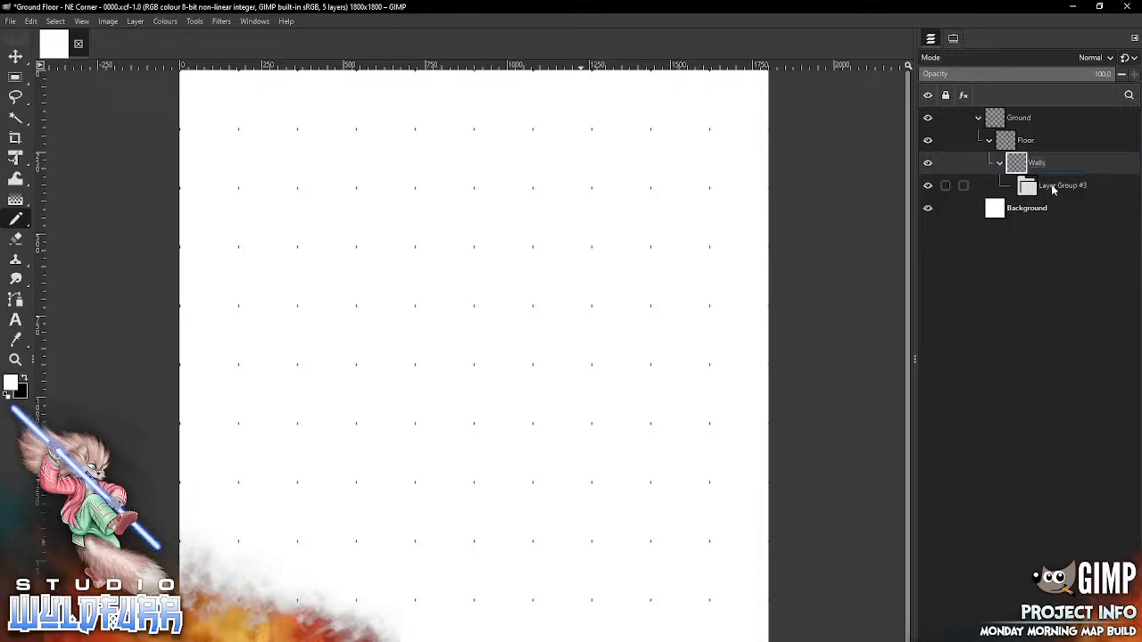
double_click(1050, 185)
text(Fu)
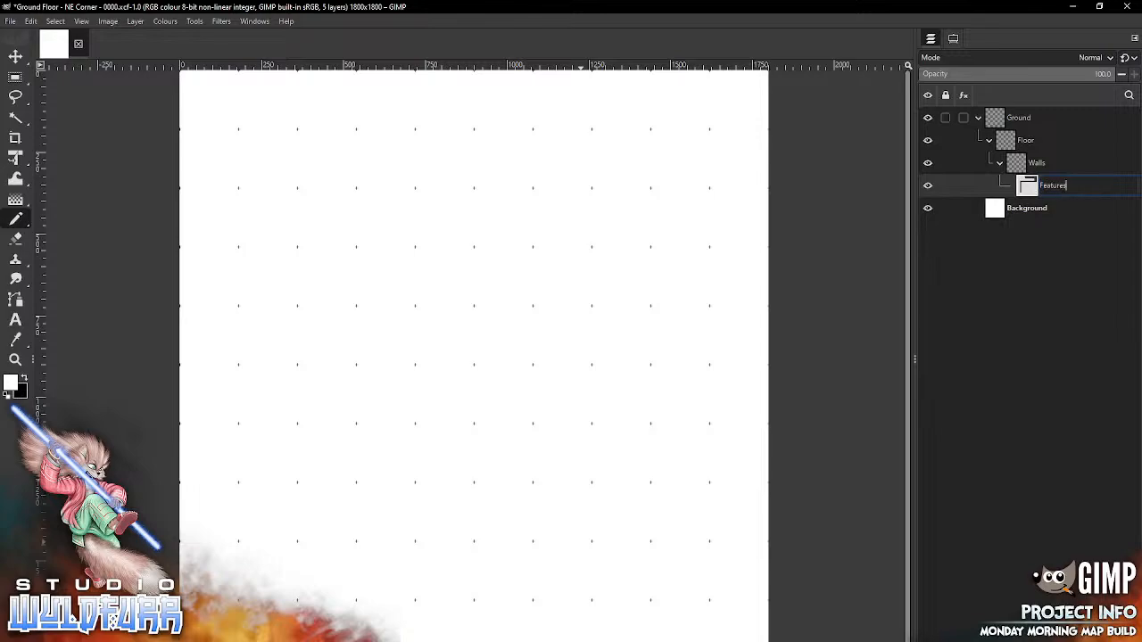
text(atures)
key(Return)
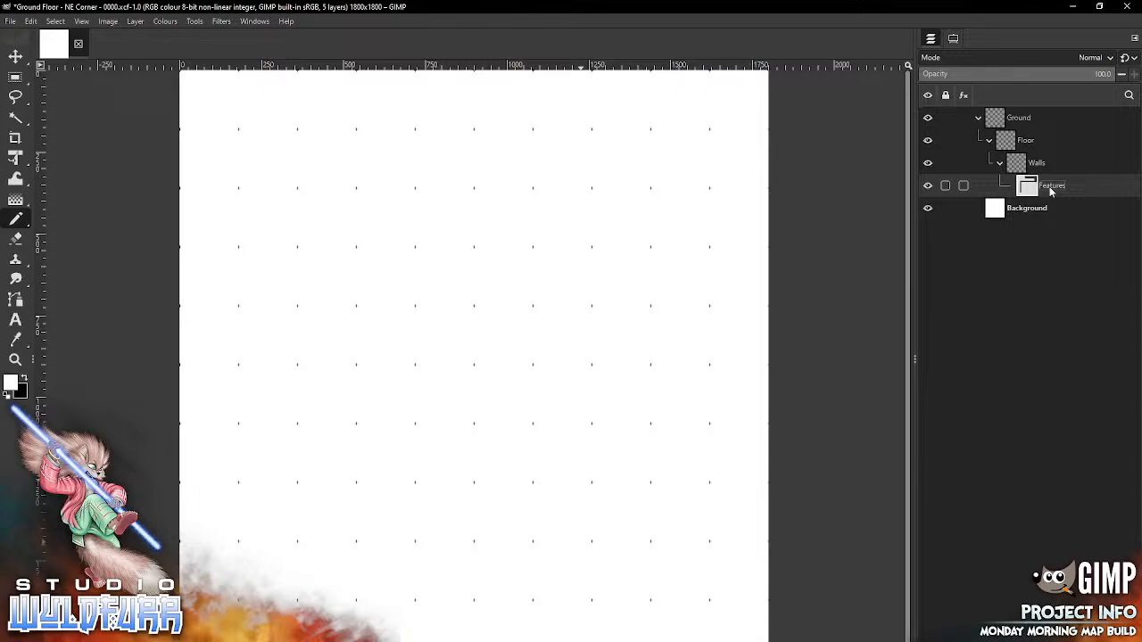
- Unnest the layer groups into the top-level order Features, Walls, Floor, Ground above Background, and select the Ground group
drag(1005, 140, 1008, 114)
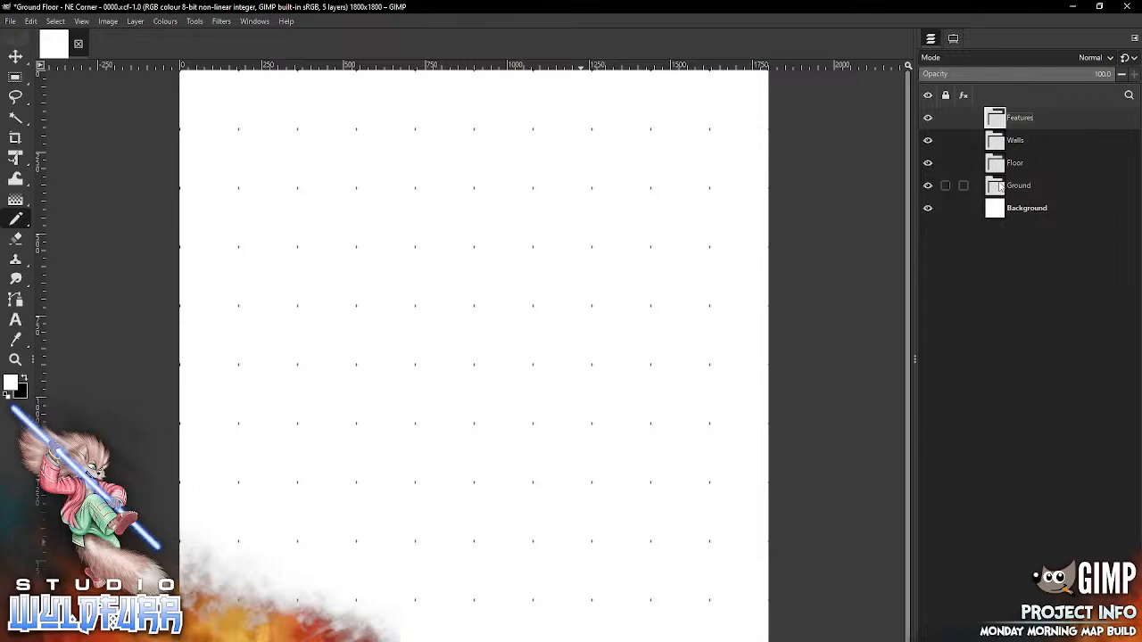
click(998, 186)
click(998, 164)
click(998, 141)
click(999, 118)
click(984, 187)
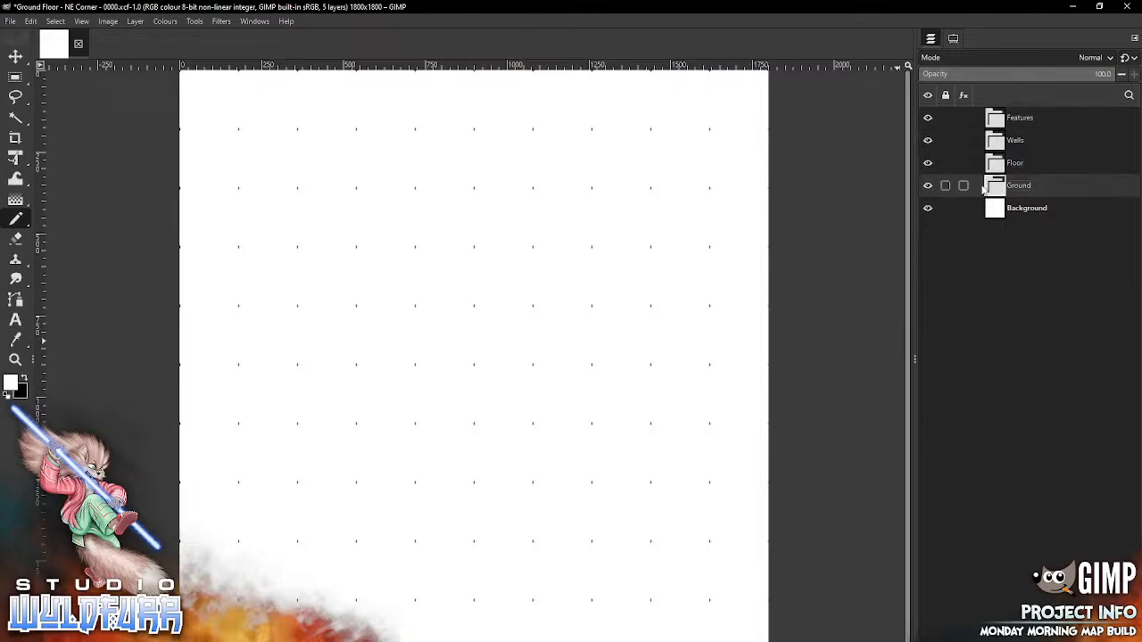
- Switch to File Explorer and open Map Tiles > Wilderness Map Tiles > Standard Version > Grass Tiles - Expansion > Big Grass Areas
key(alt+Tab)
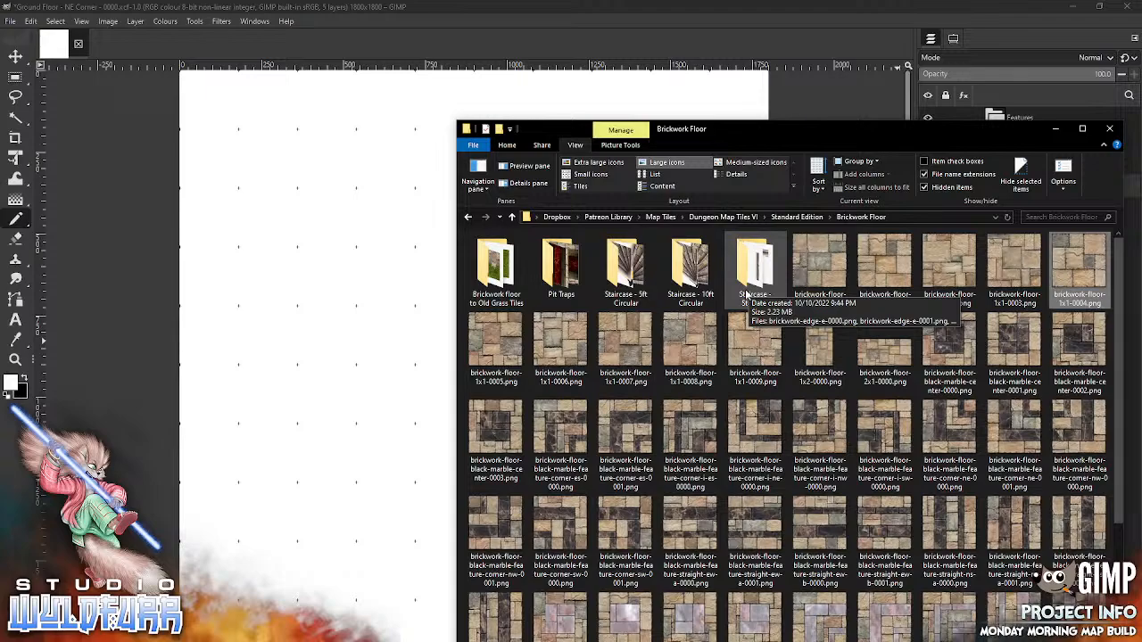
click(660, 217)
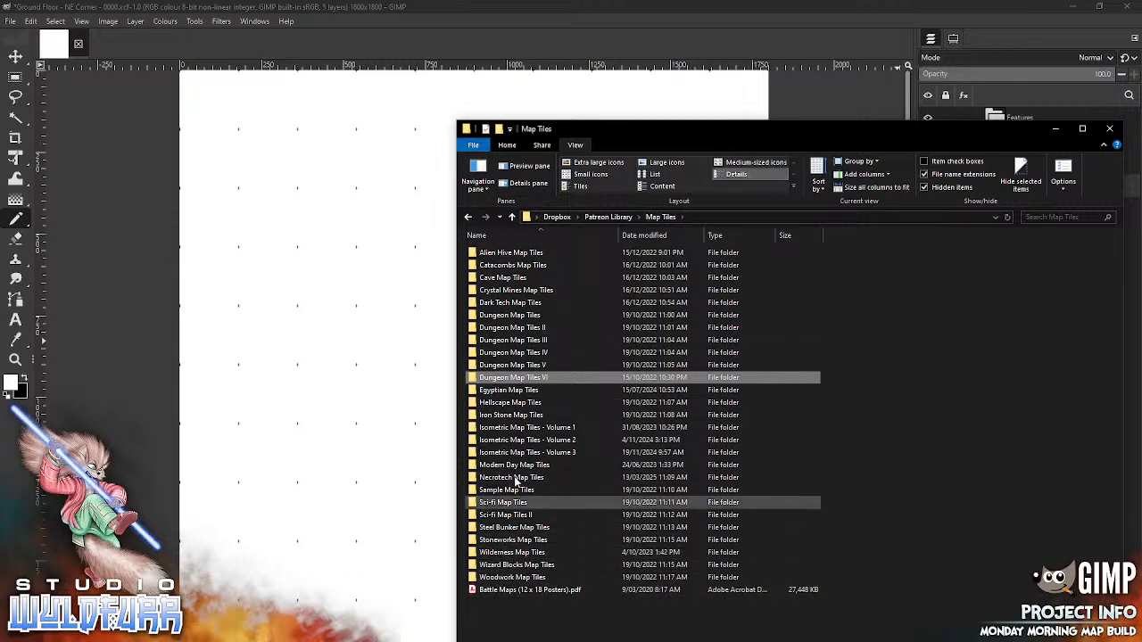
click(521, 554)
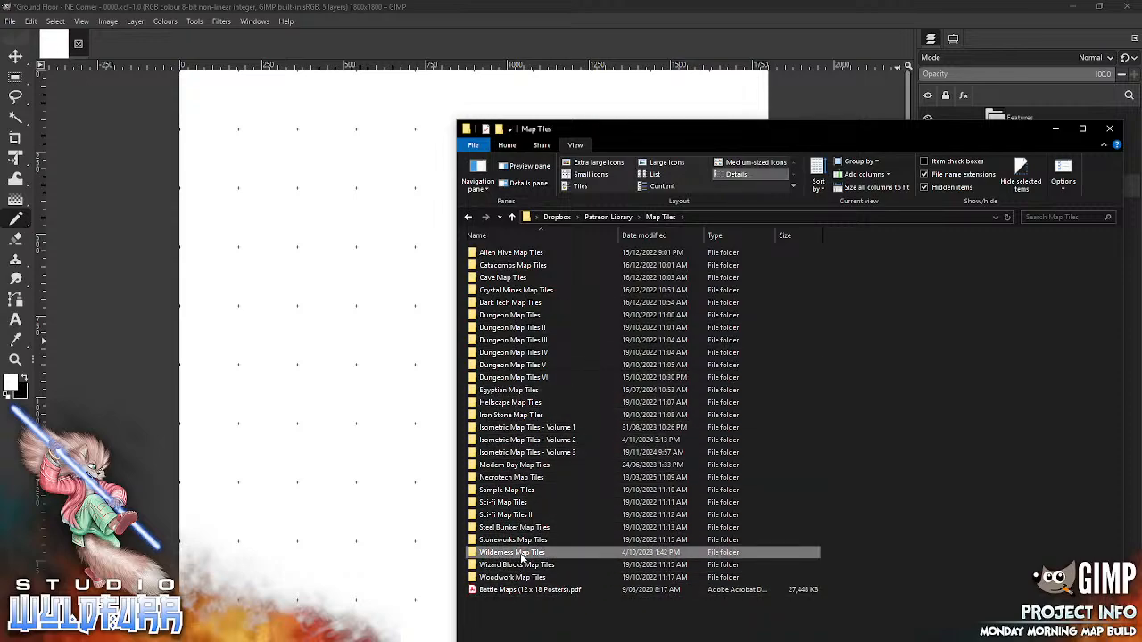
double_click(519, 553)
double_click(511, 282)
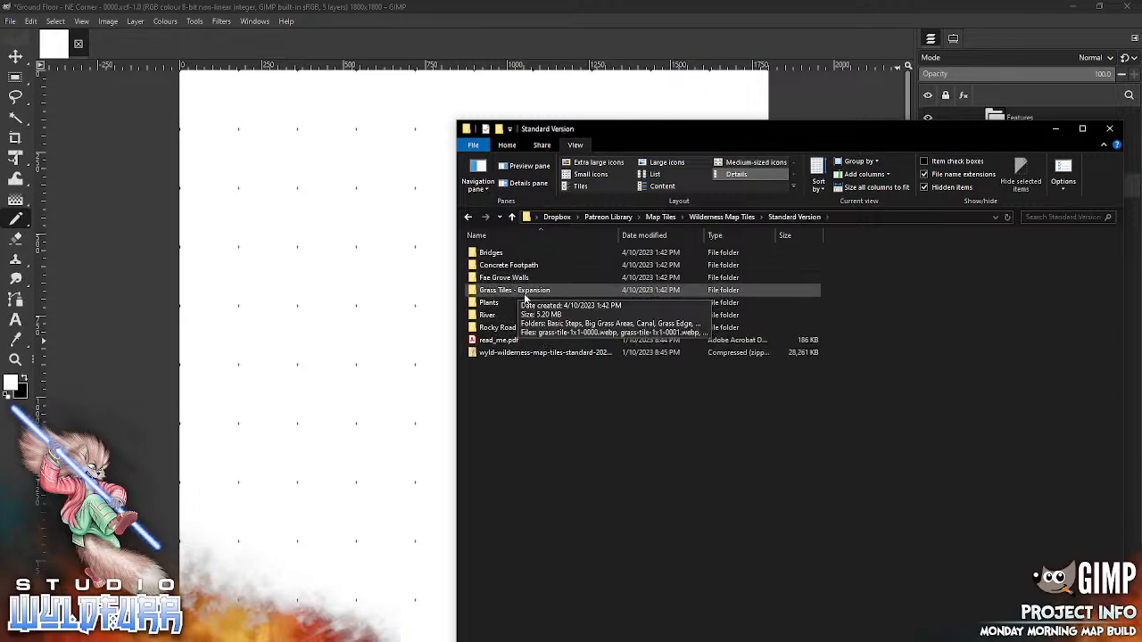
double_click(541, 292)
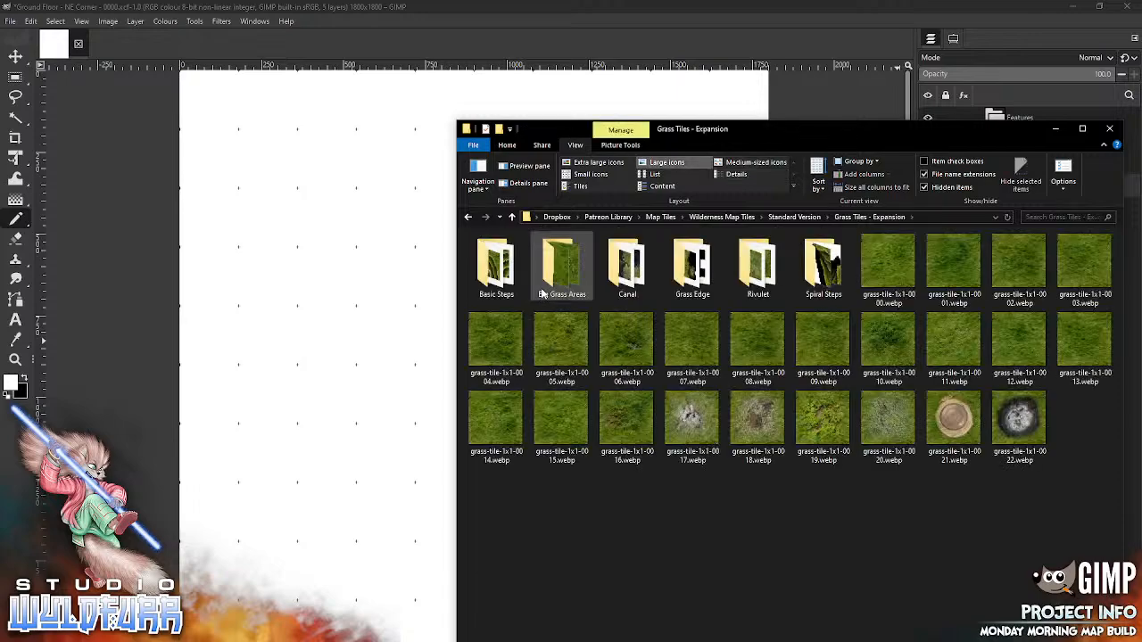
double_click(565, 266)
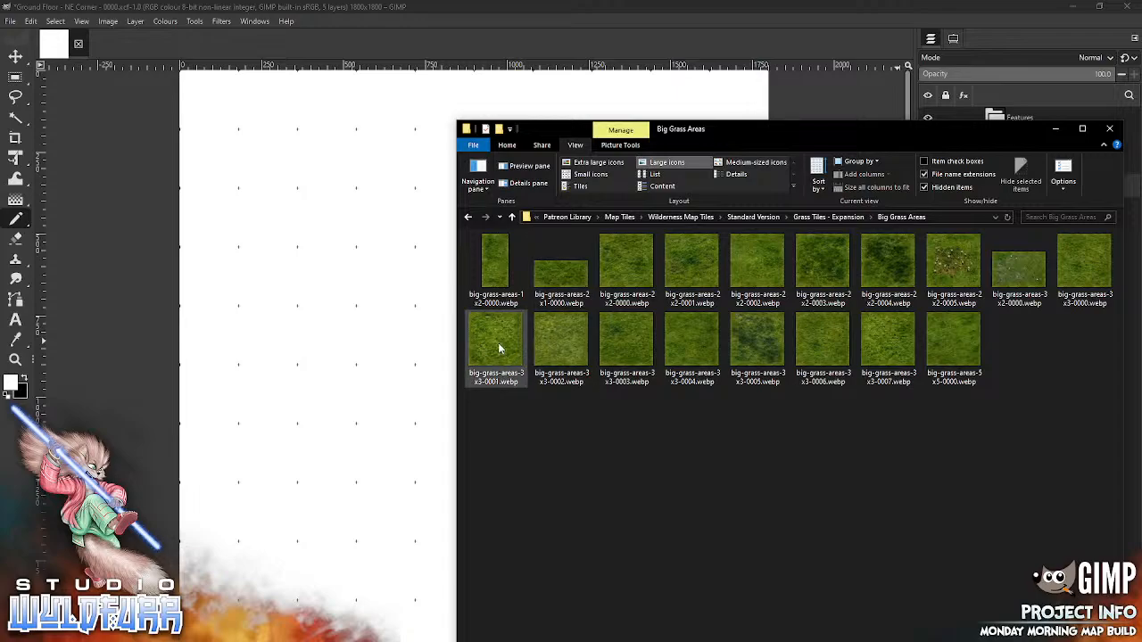
- Add big-grass-areas-3x3-0000.webp to the Ground group and align it with the map's top-left corner
click(1083, 261)
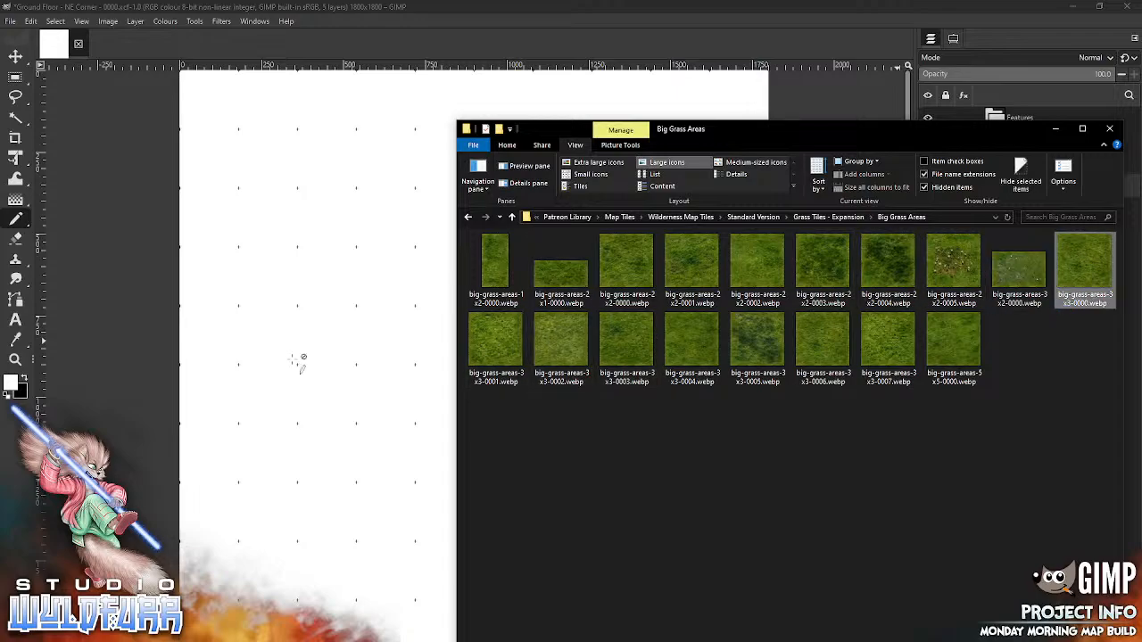
drag(293, 365, 293, 365)
click(18, 59)
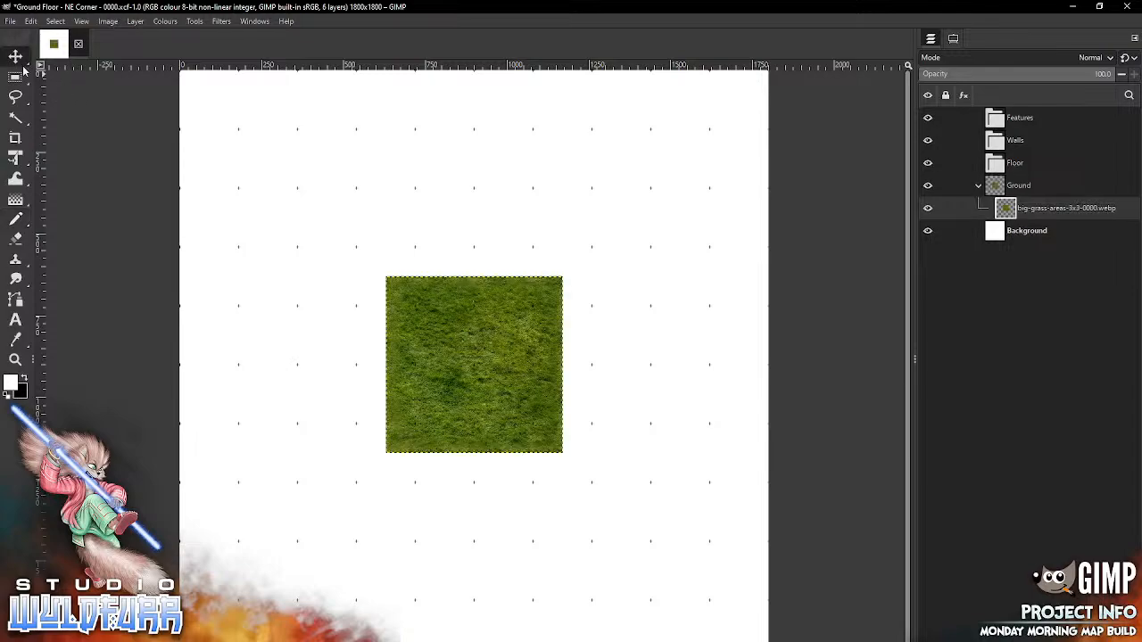
drag(527, 365, 323, 174)
- Add grass tiles big-grass-areas-3x3-0001 and 3x3-0002 and line them up after the first tile along the map's top edge
key(alt+Tab)
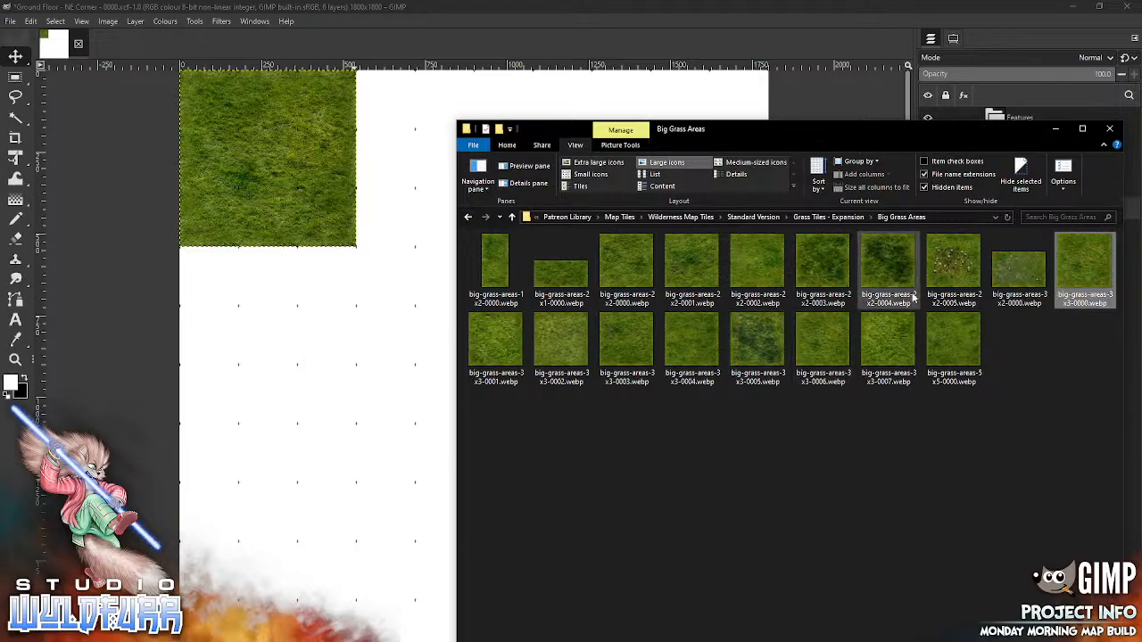
drag(504, 341, 425, 497)
drag(439, 375, 418, 188)
key(alt+Tab)
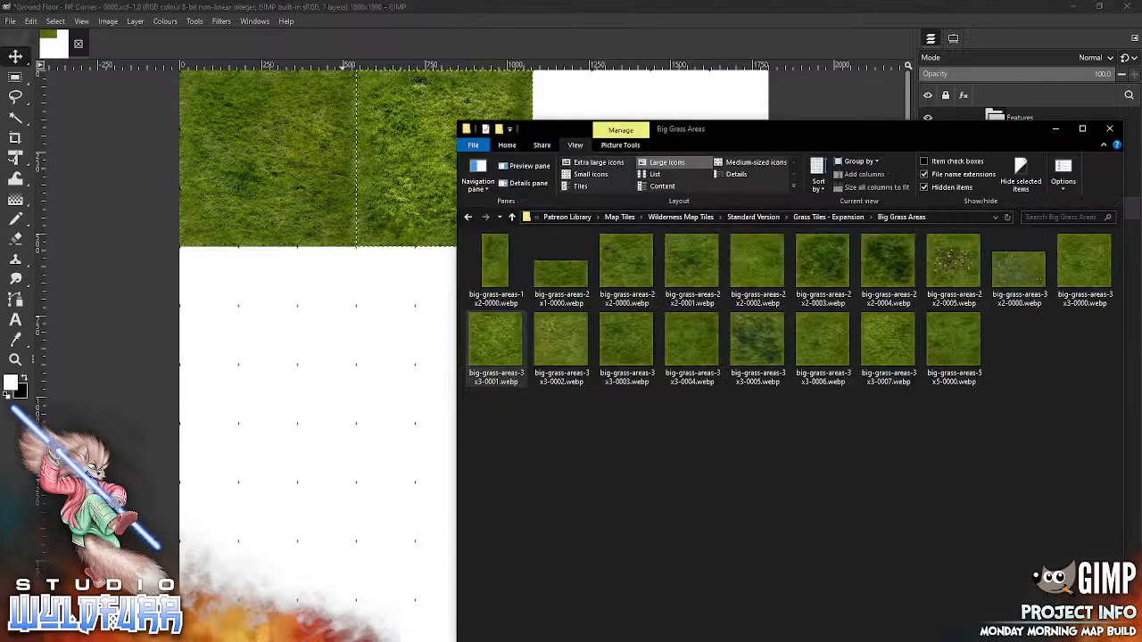
click(550, 355)
drag(549, 355, 356, 467)
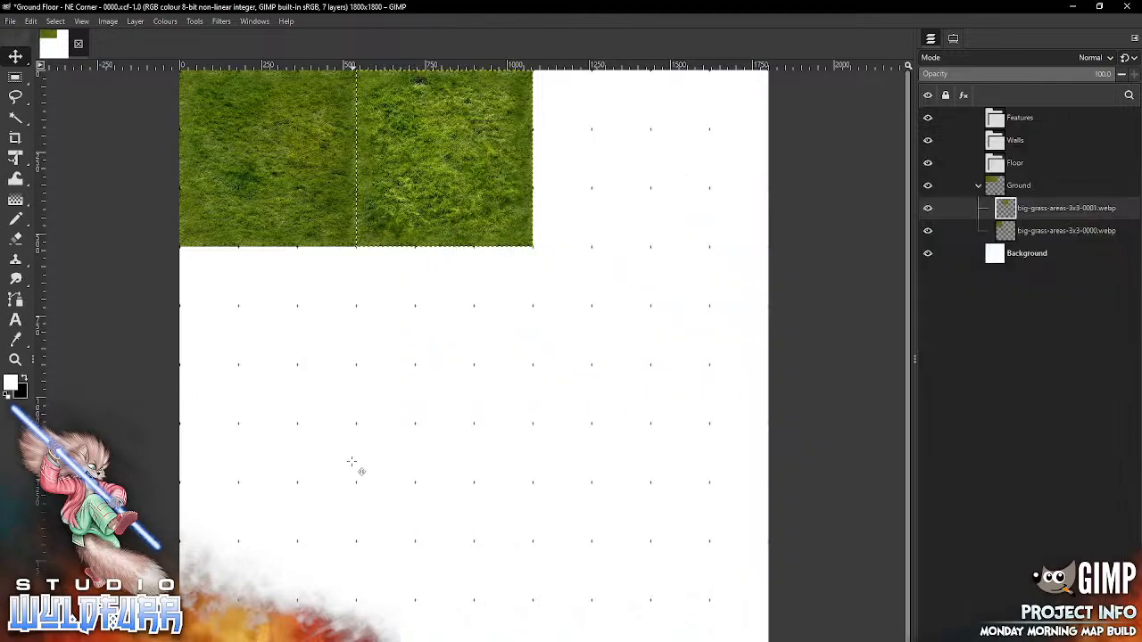
drag(454, 373, 602, 169)
- Add grass tiles big-grass-areas-3x3-0003 and 3x3-0004 and stack them down the map's right edge below the top row
key(alt+Tab)
drag(626, 352, 350, 513)
drag(398, 560, 422, 494)
drag(450, 400, 346, 491)
key(alt+Tab)
drag(476, 332, 681, 480)
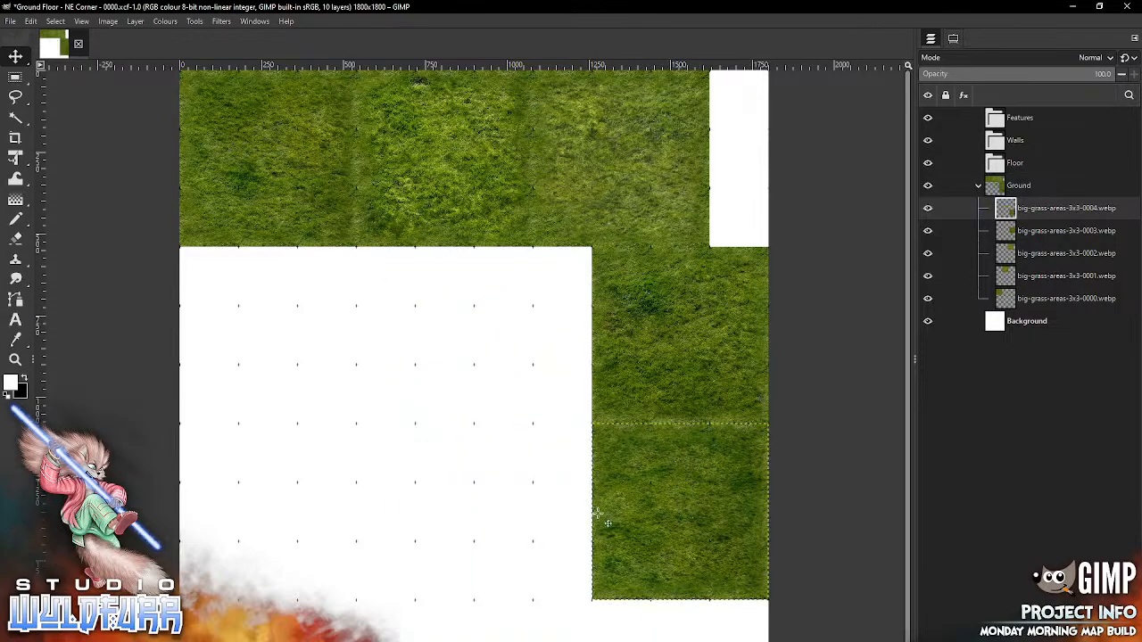
- Place big-grass-areas-2x1-0000 beneath the lowest grass tile on the right edge and big-grass-areas-1x2-0000 in the map's top-right corner
key(alt+Tab)
drag(543, 285, 344, 438)
drag(422, 553, 428, 530)
drag(467, 367, 606, 610)
key(alt+Tab)
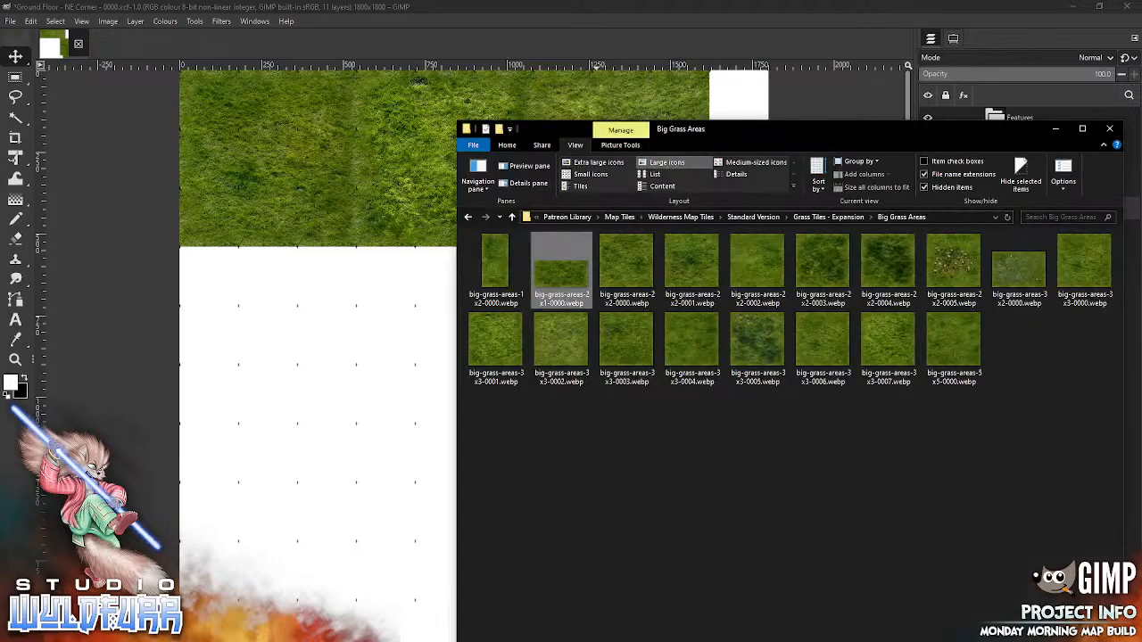
drag(495, 272, 377, 530)
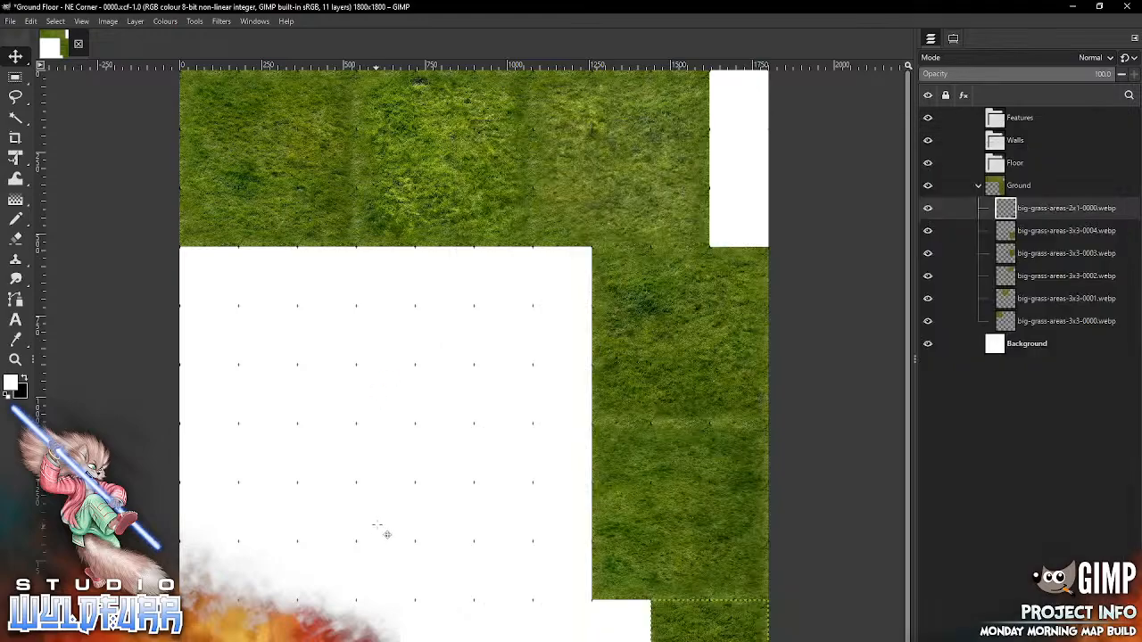
drag(497, 395, 747, 174)
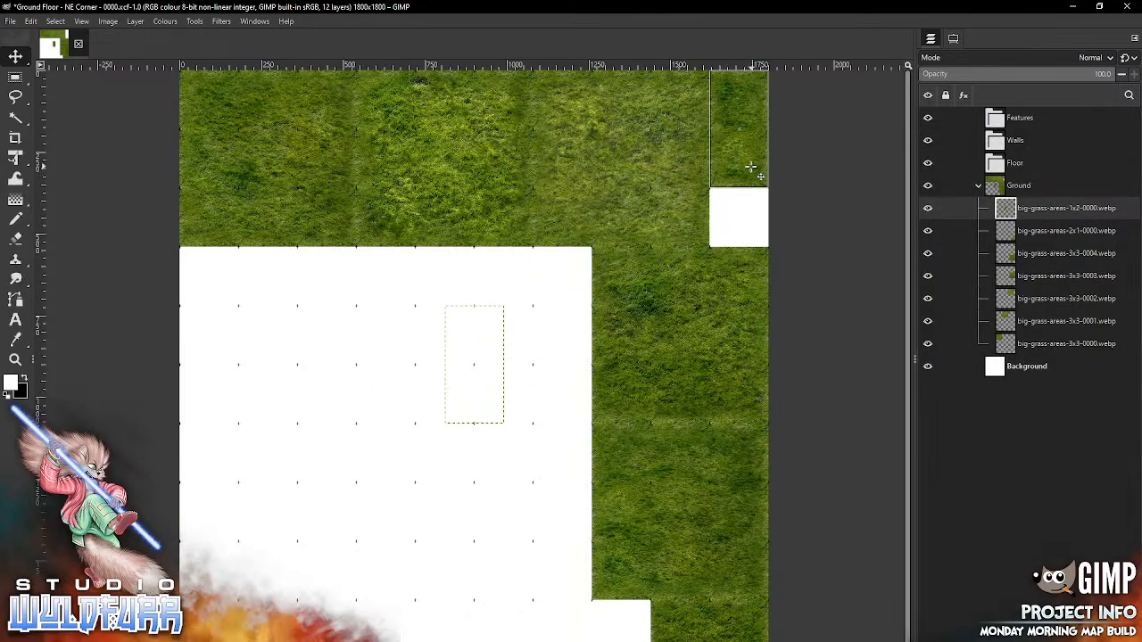
- Fill the one-square gap on the right edge below the 1x2 tile with grass-tile-1x1-0007.webp from Grass Tiles - Expansion
key(alt+Tab)
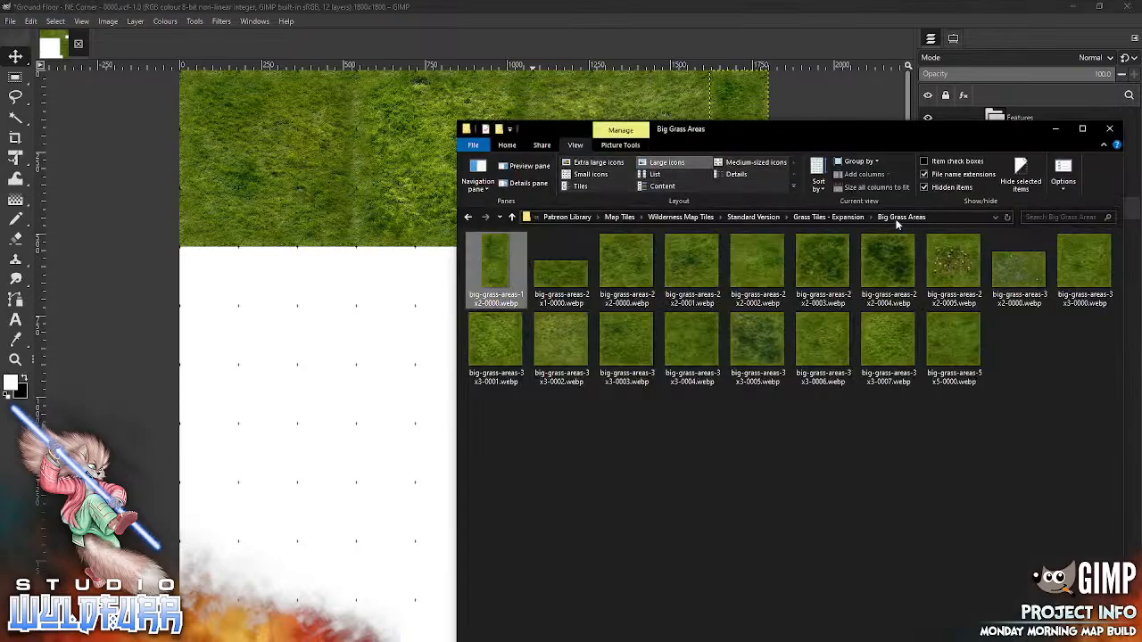
click(830, 217)
drag(683, 350, 394, 535)
drag(465, 369, 727, 223)
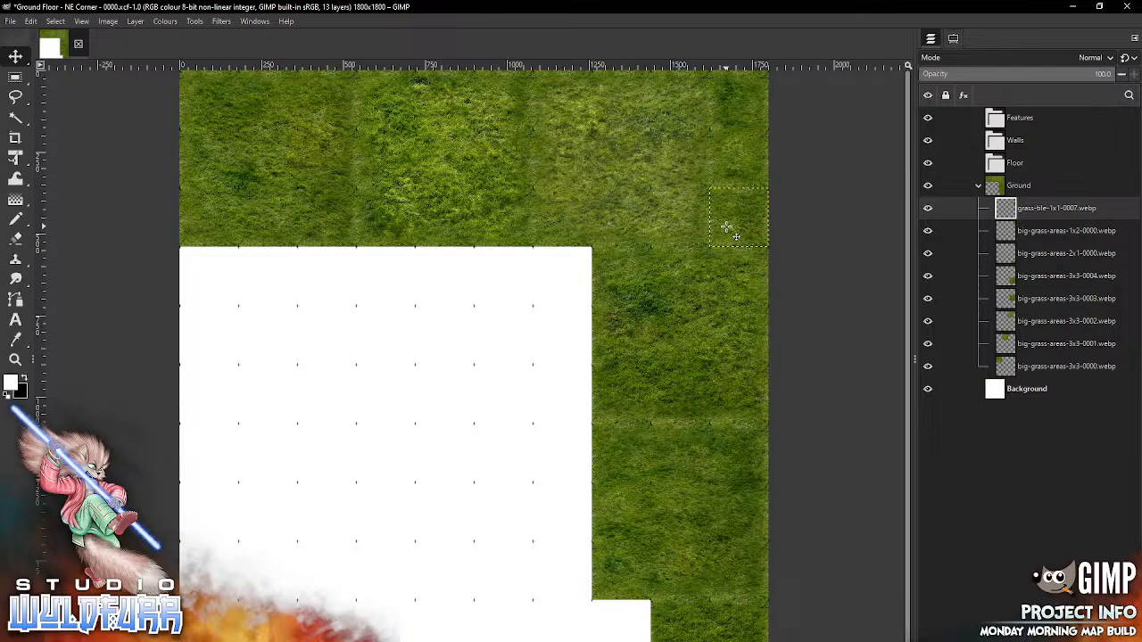
- Switch to File Explorer and open Map Tiles > Dungeon Map Tiles VI > Standard Edition > Brickwork Walls
key(alt+Tab)
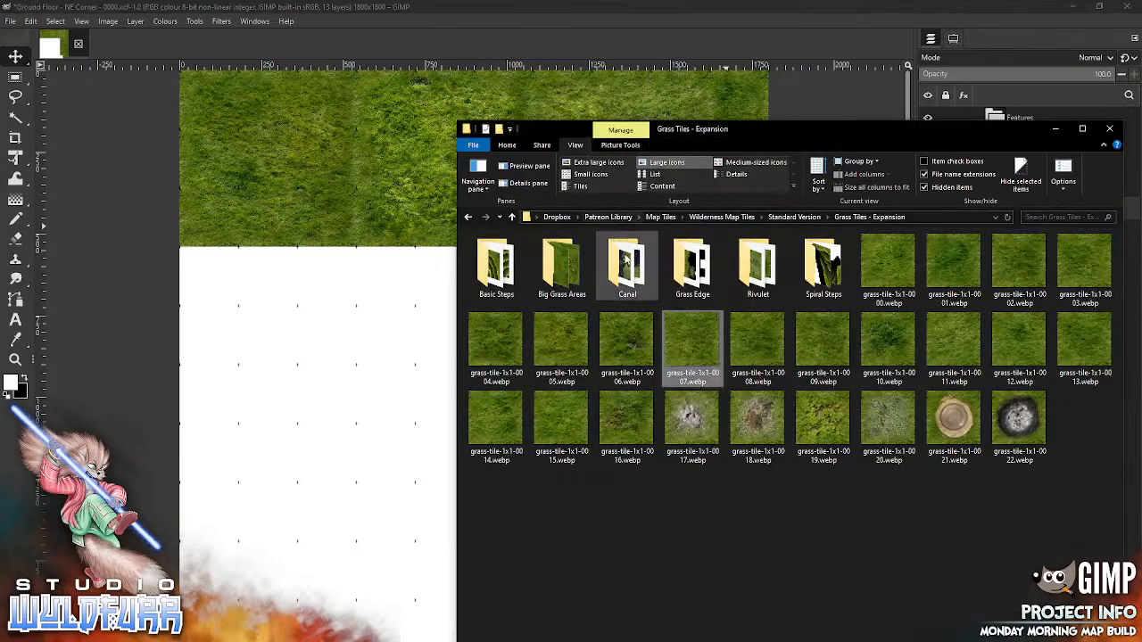
click(660, 217)
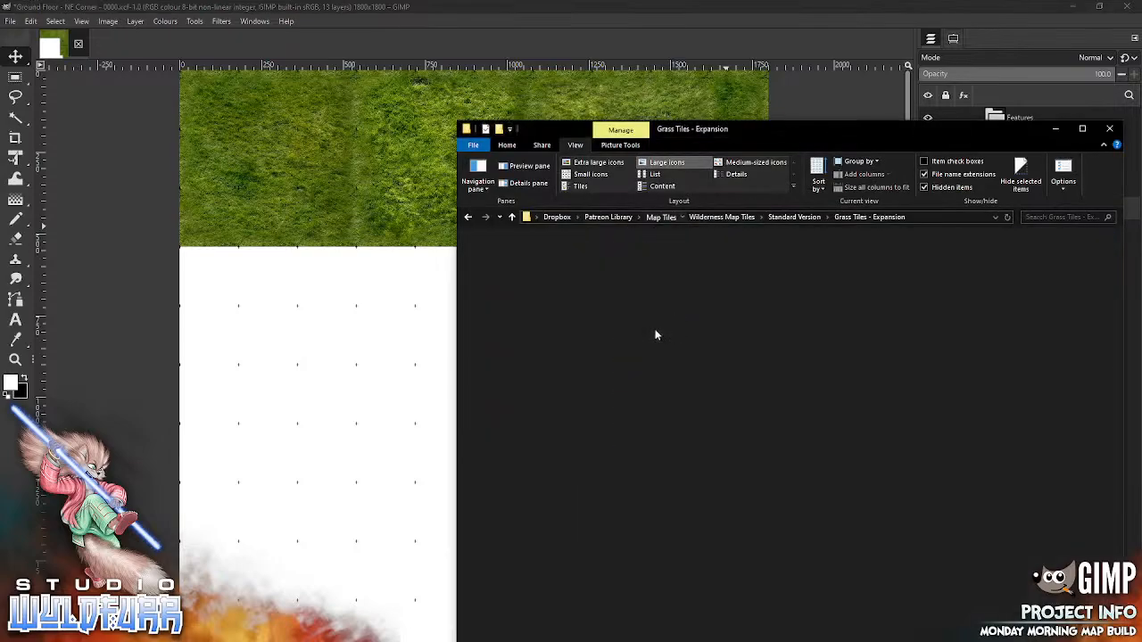
click(539, 378)
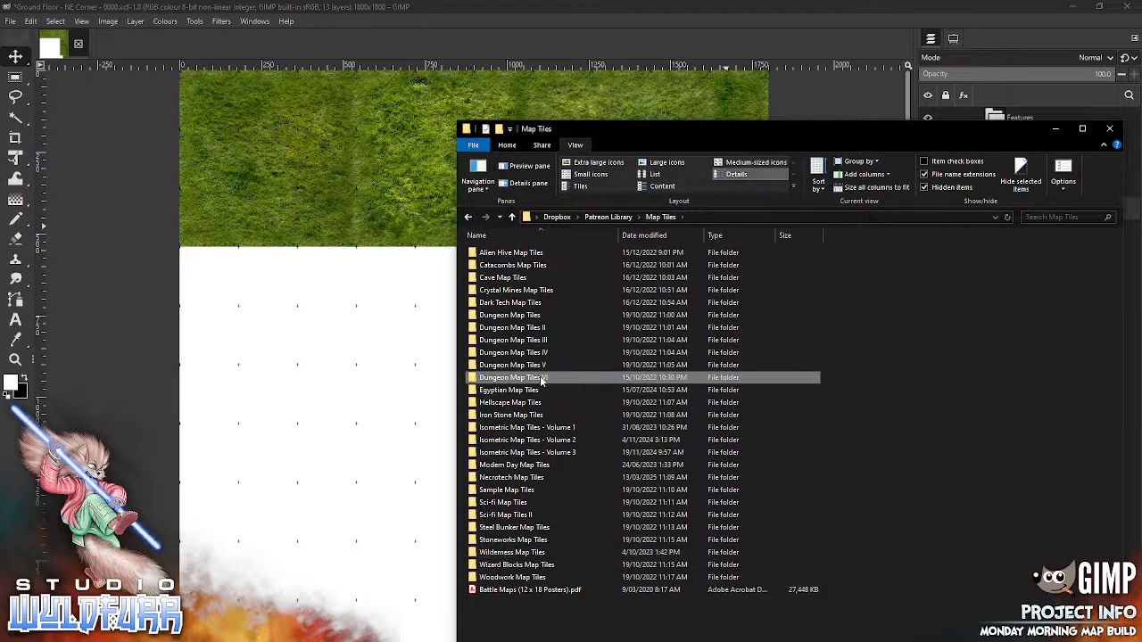
double_click(538, 378)
click(533, 265)
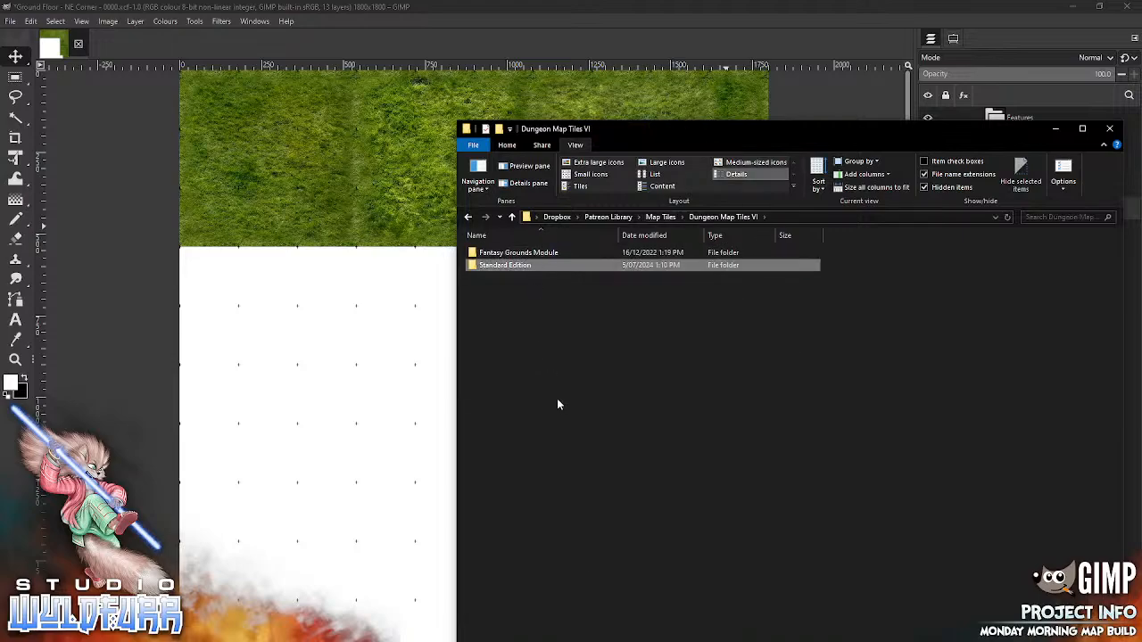
key(Return)
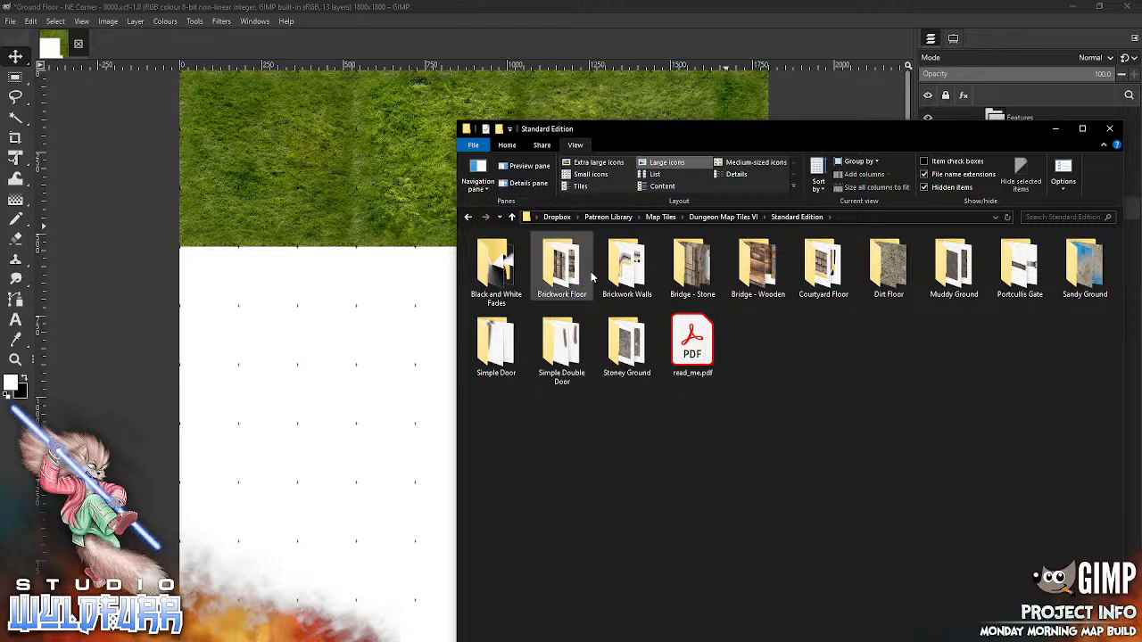
double_click(627, 267)
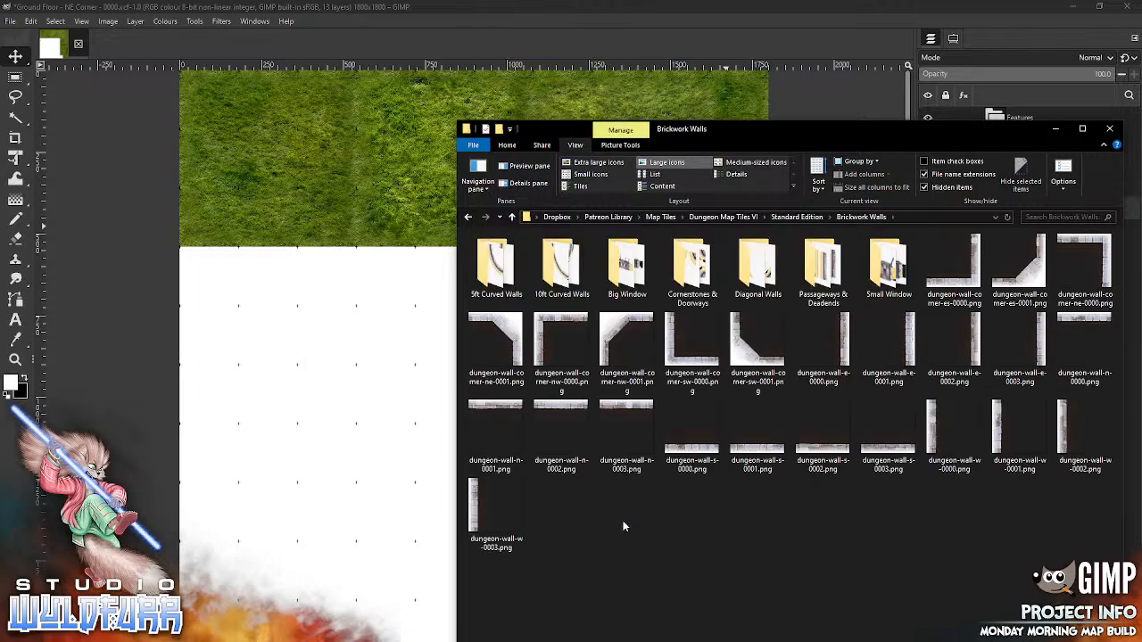
- Look through the Brickwork Floor folder and its Brickwork floor to Old Grass Tiles subfolder, then return to Brickwork Walls
click(805, 219)
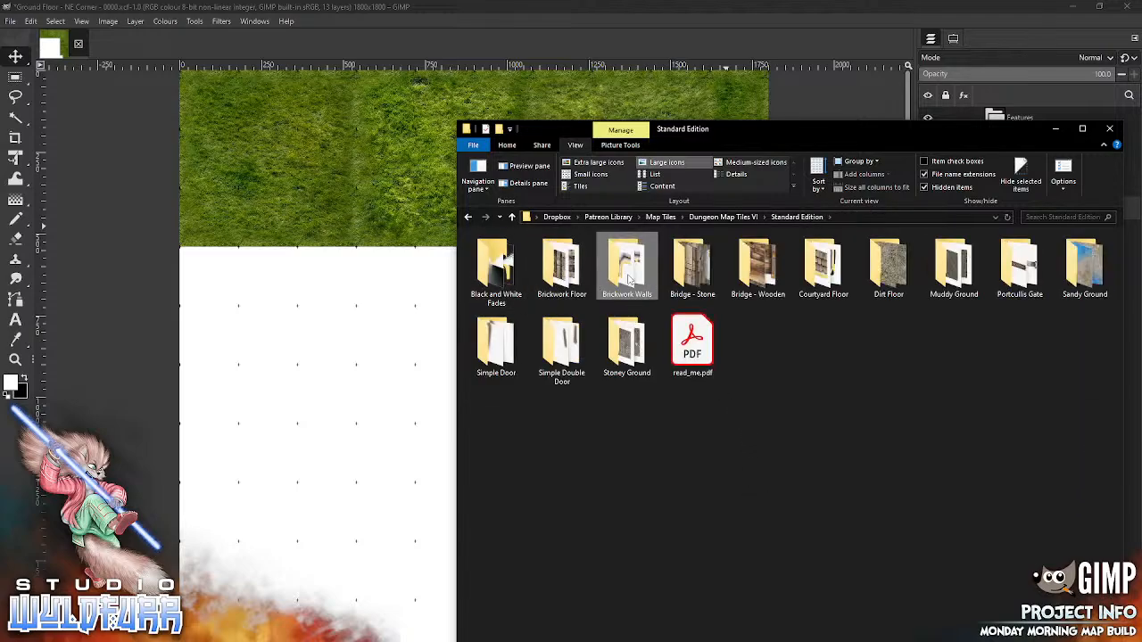
click(554, 268)
key(Return)
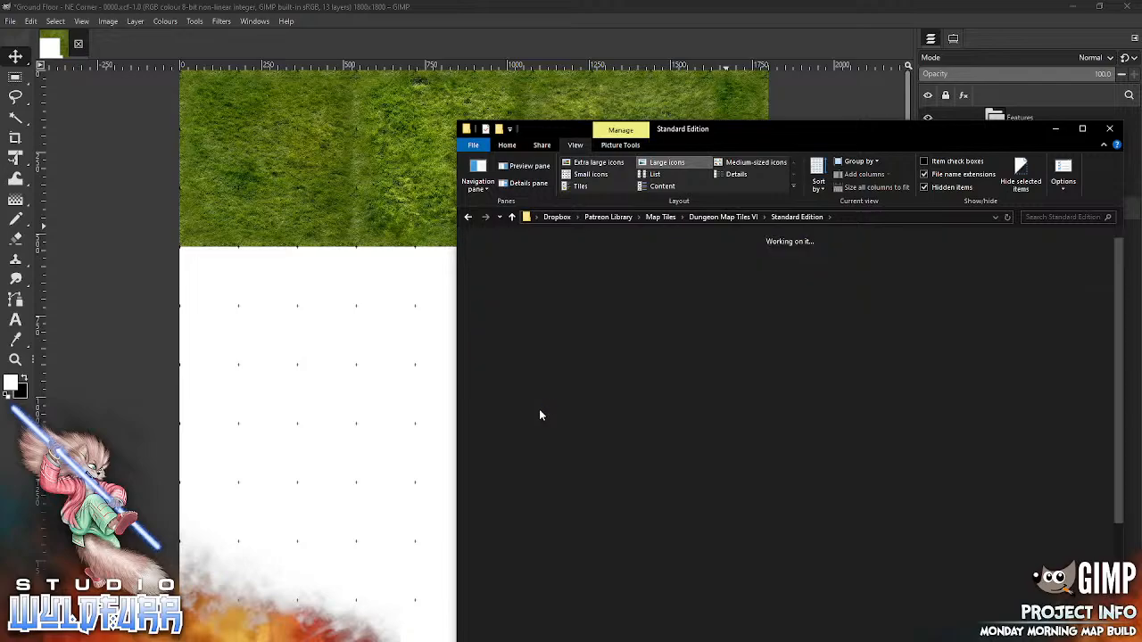
double_click(494, 272)
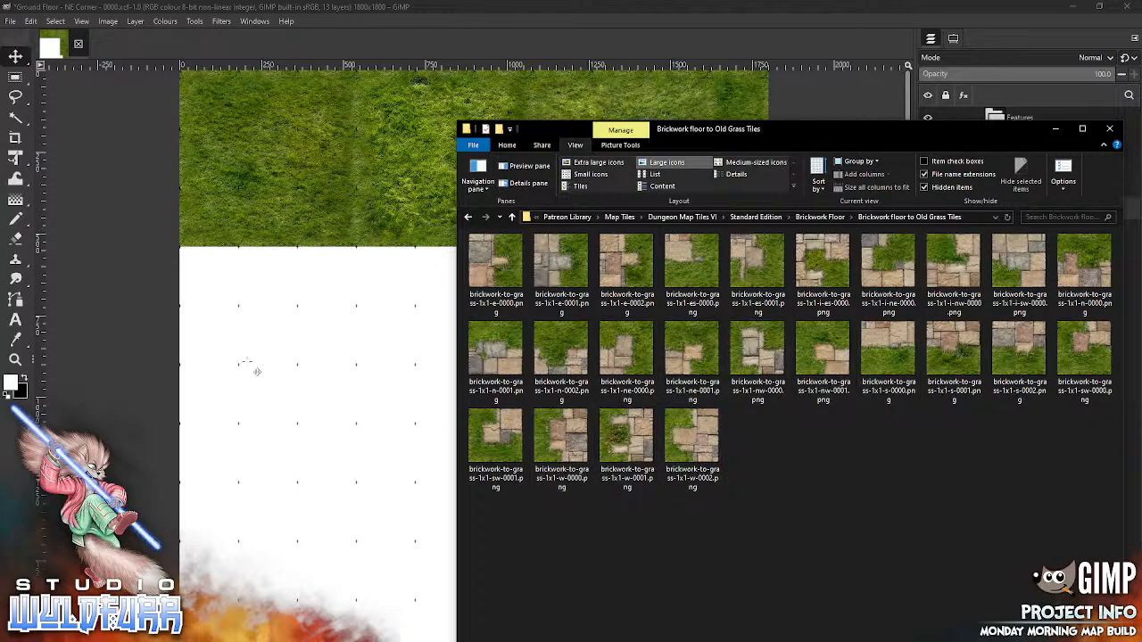
click(835, 223)
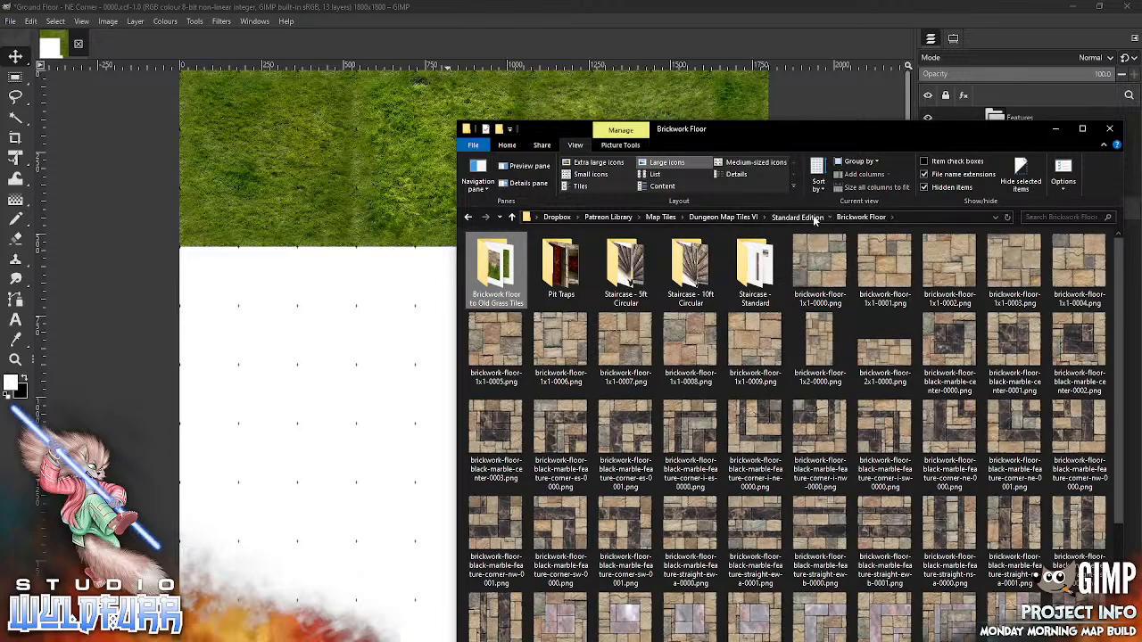
click(817, 221)
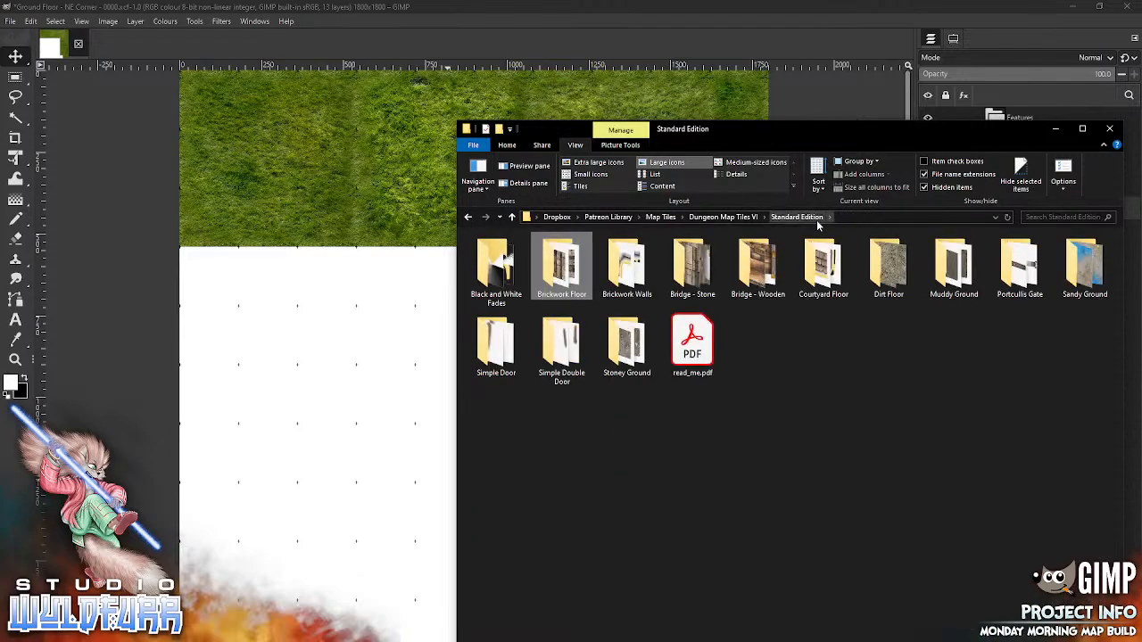
double_click(627, 268)
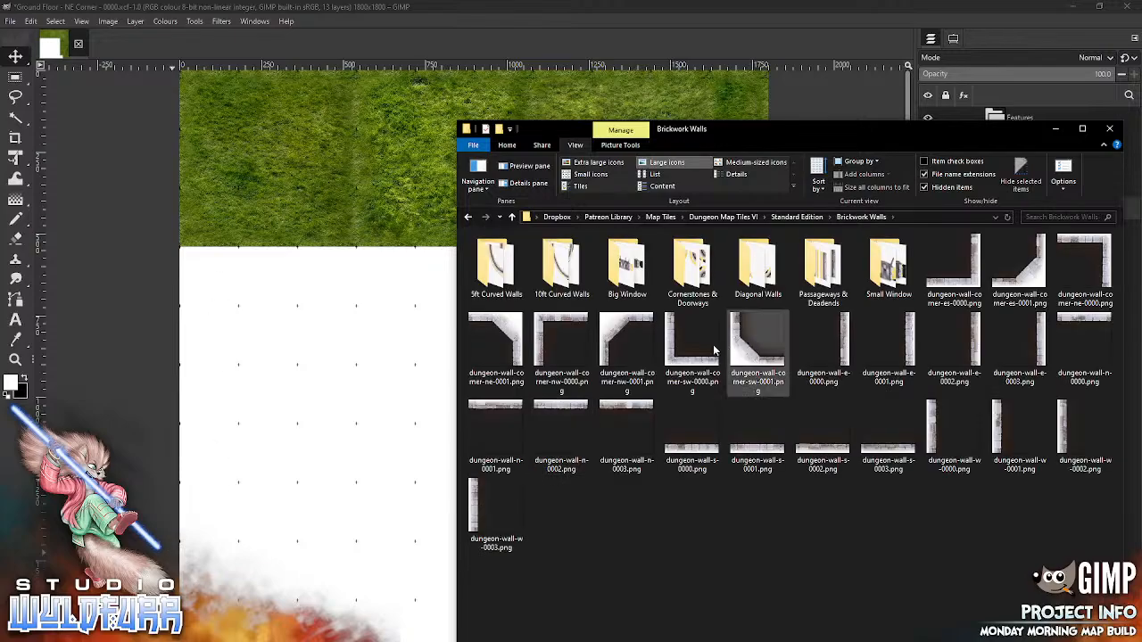
- Switch back to GIMP, collapse the Ground group and select the Floor group
click(740, 357)
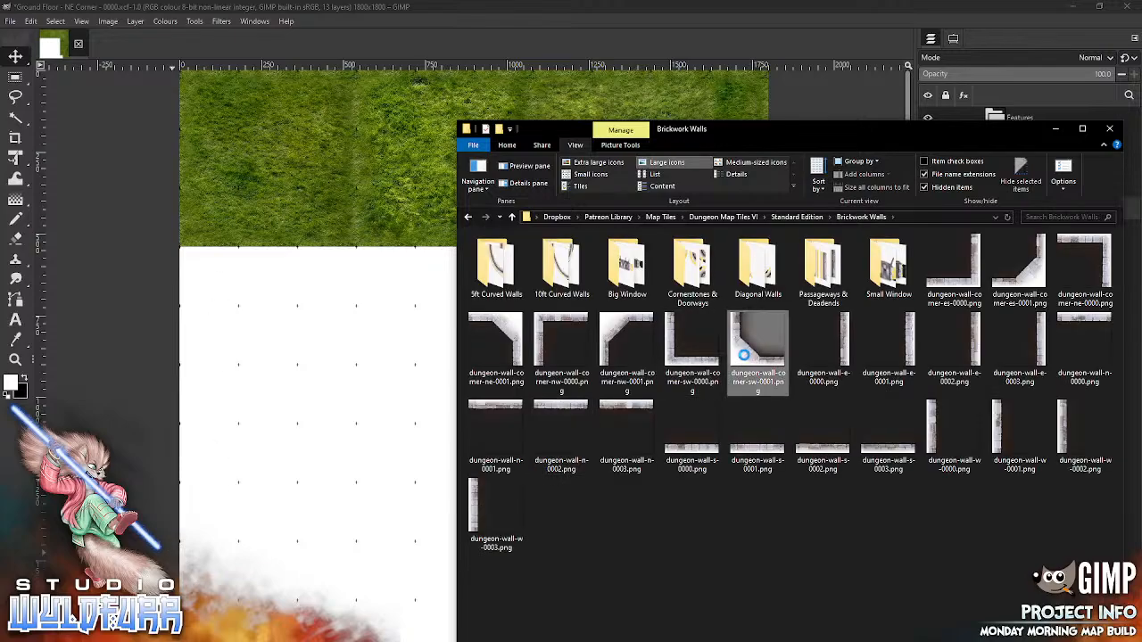
click(942, 15)
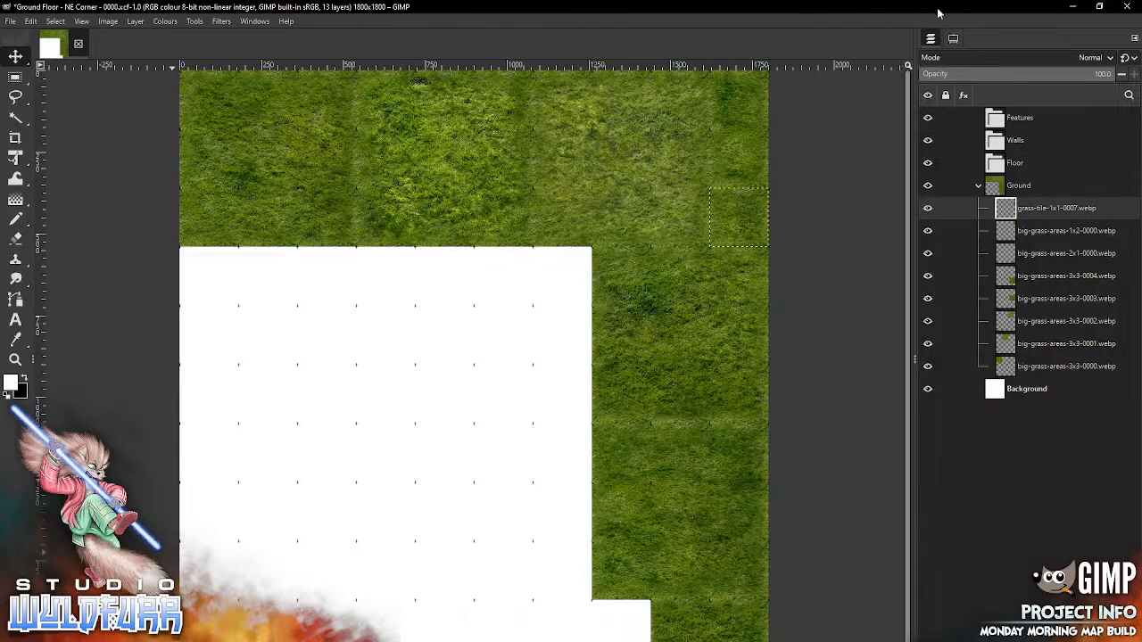
click(977, 186)
click(1008, 168)
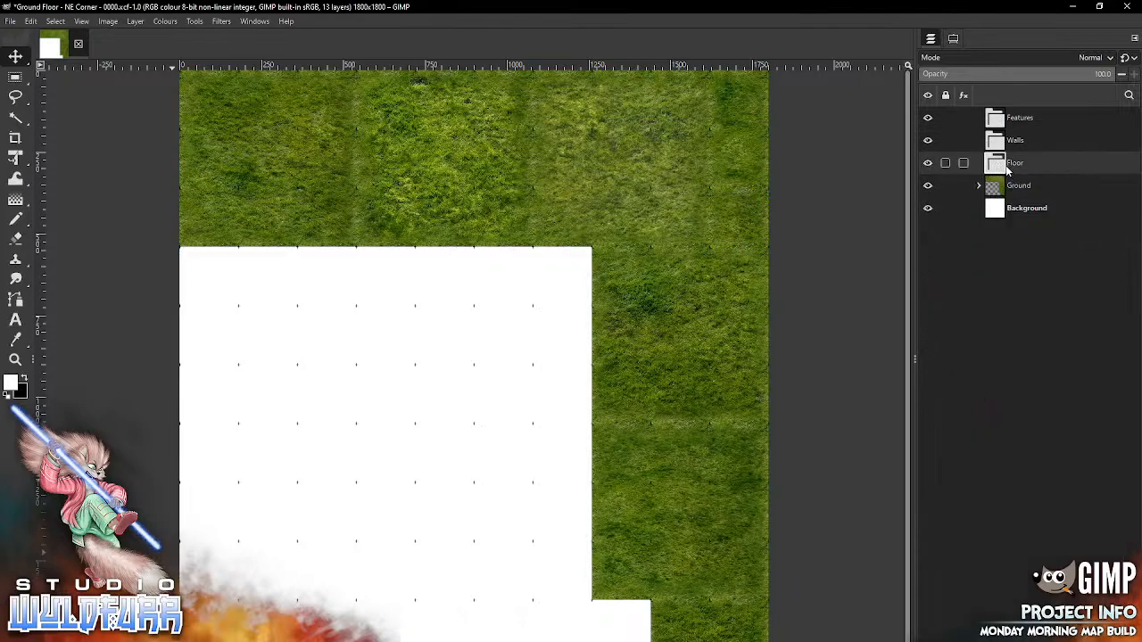
- Add dungeon-wall-corner-sw-0001.png from Brickwork Walls to the Floor group and place it on the left edge near the map's bottom
key(alt+Tab)
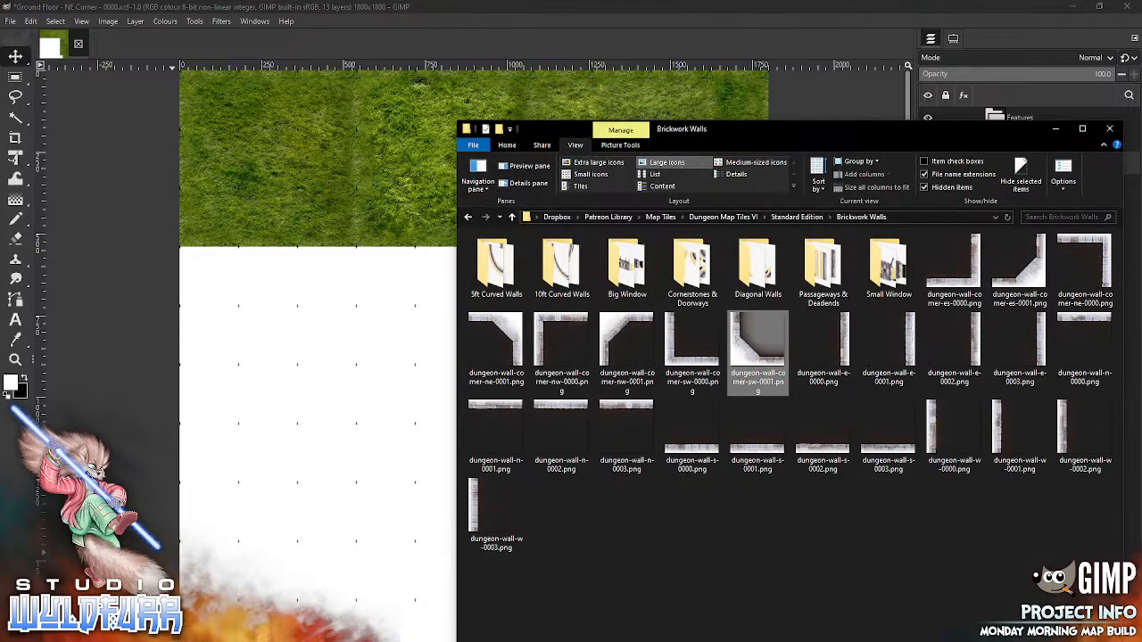
drag(739, 360, 282, 515)
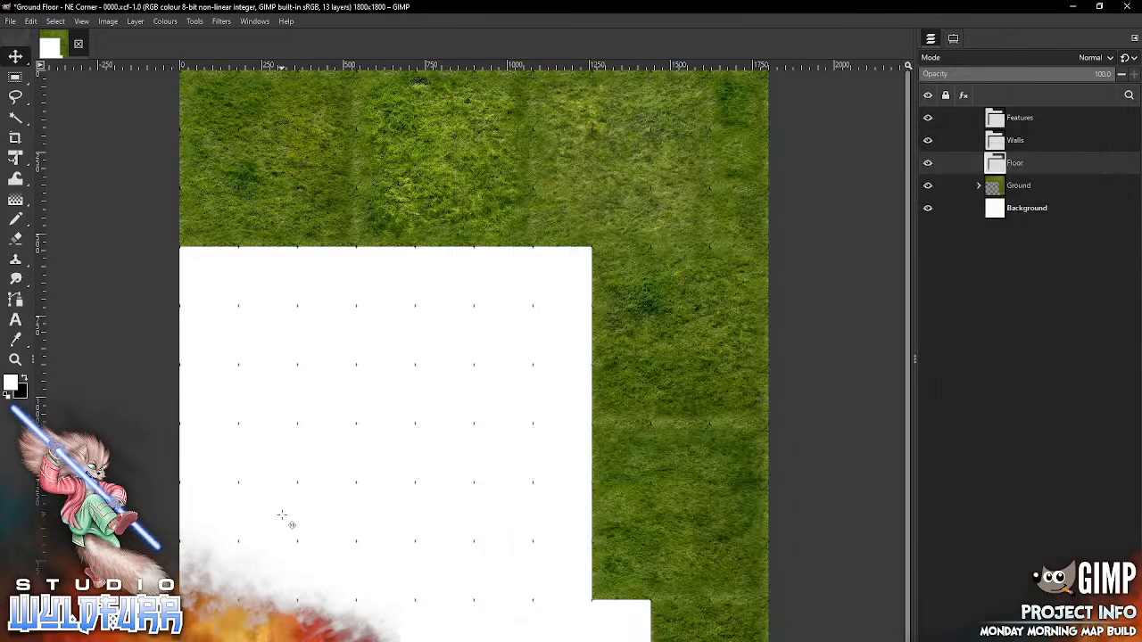
drag(460, 380, 199, 637)
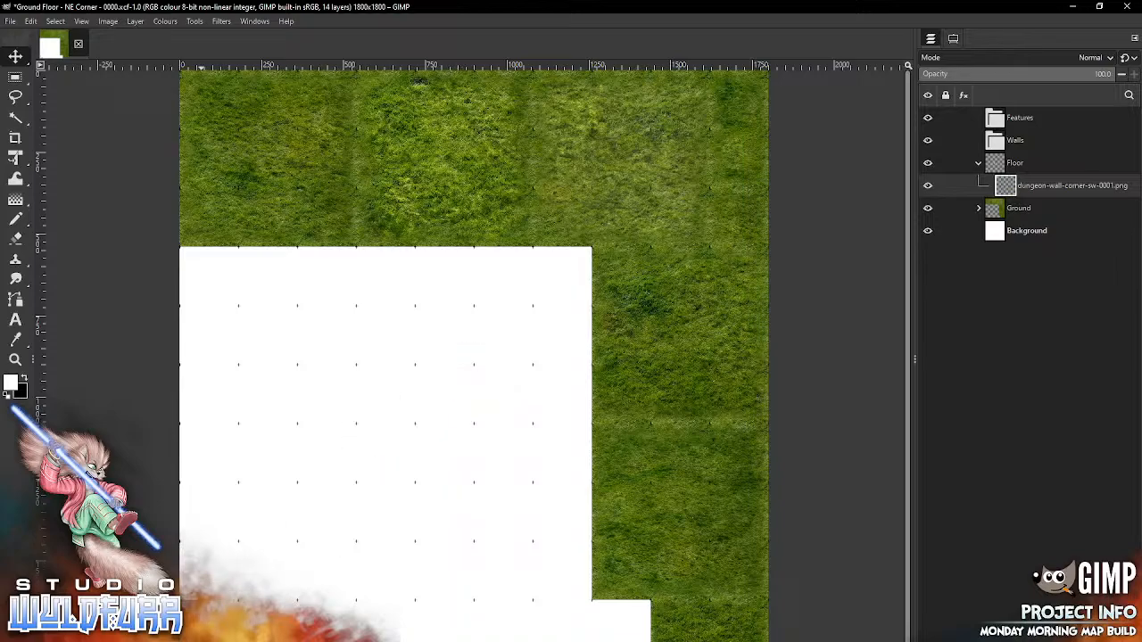
- Add dungeon-wall-corner-nw-0000.png in the sixth square down the map's left edge and dungeon-wall-corner-sw-0000.png in the square directly above it
key(alt+Tab)
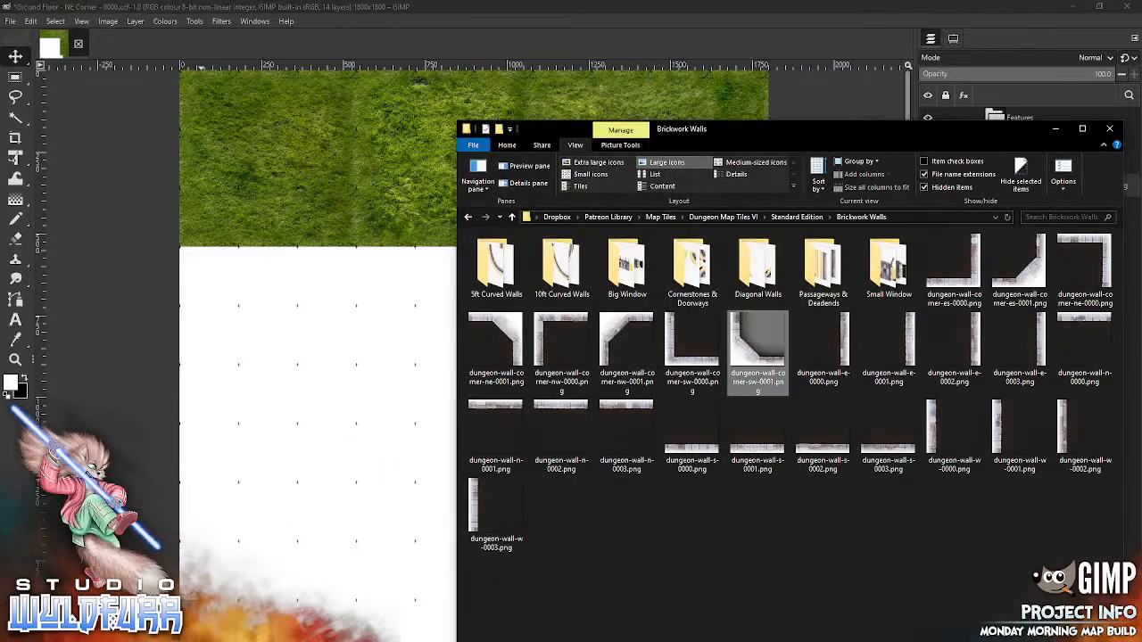
drag(555, 343, 279, 482)
drag(470, 353, 198, 374)
key(alt+Tab)
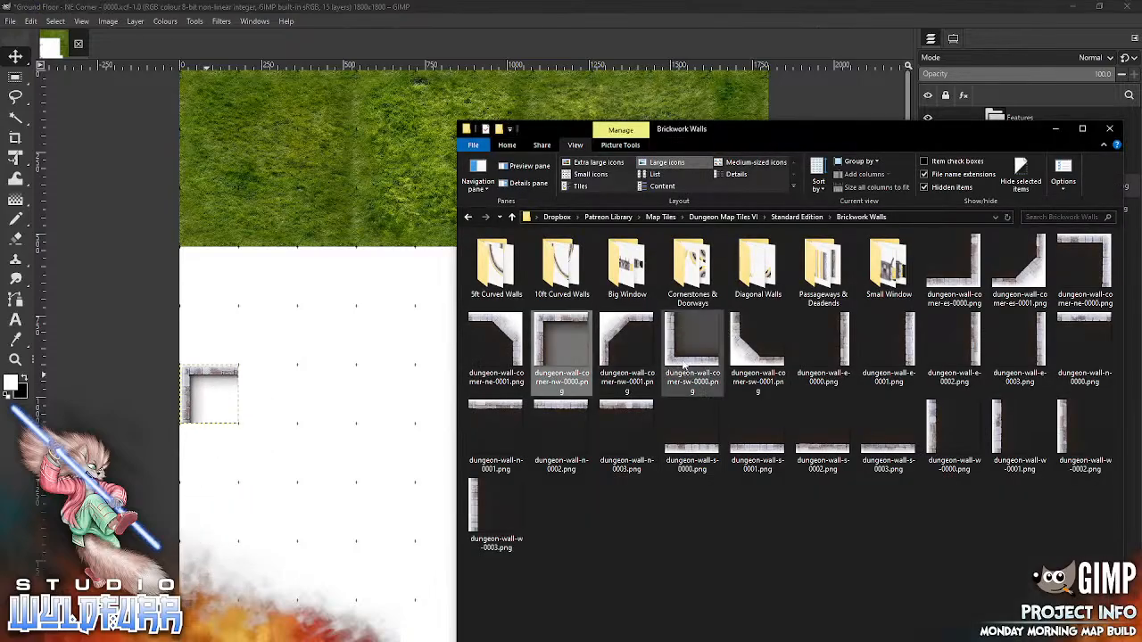
click(692, 343)
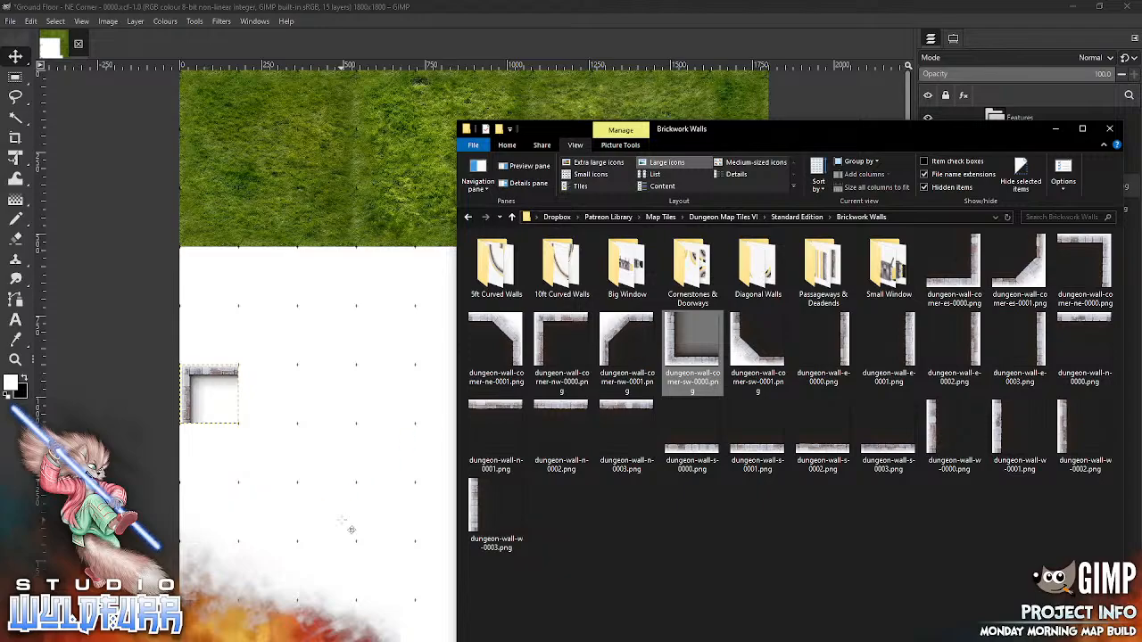
drag(352, 529, 351, 530)
drag(470, 399, 207, 366)
- Add dungeon-wall-corner-es-0000.png and place it in the fifth column near the bottom of the map
key(alt+Tab)
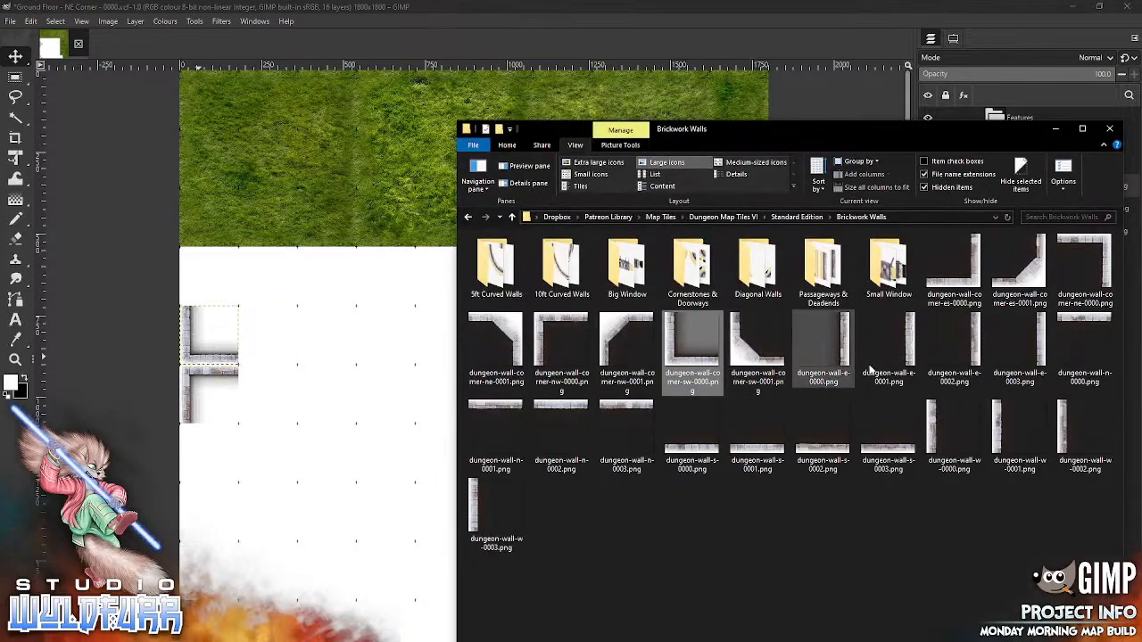
drag(973, 290, 374, 527)
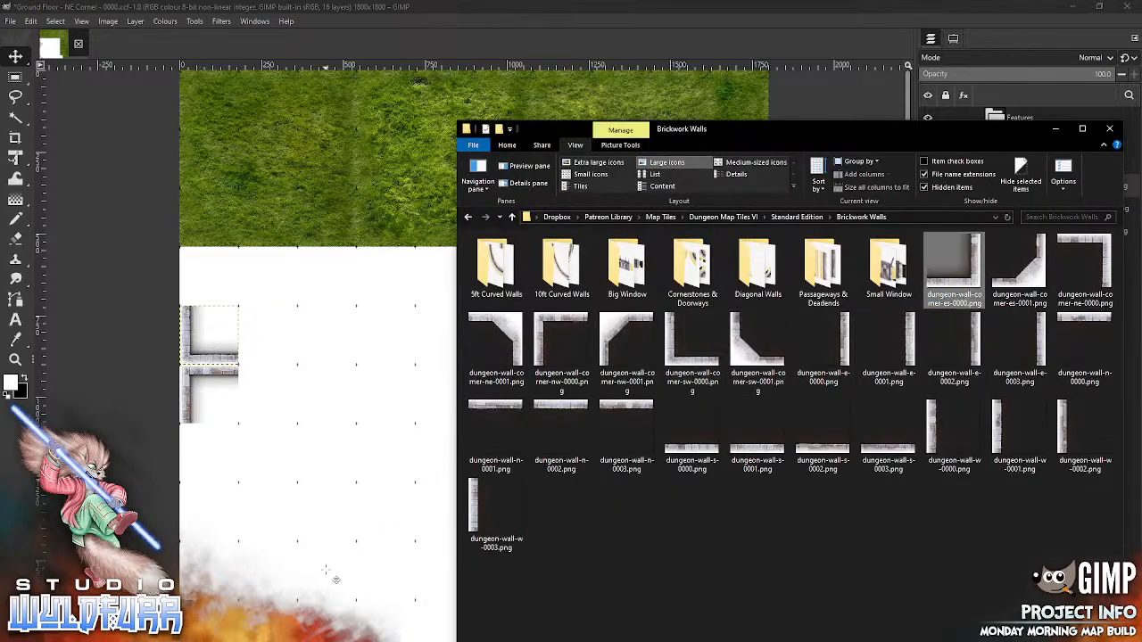
drag(335, 579, 335, 579)
drag(502, 387, 464, 637)
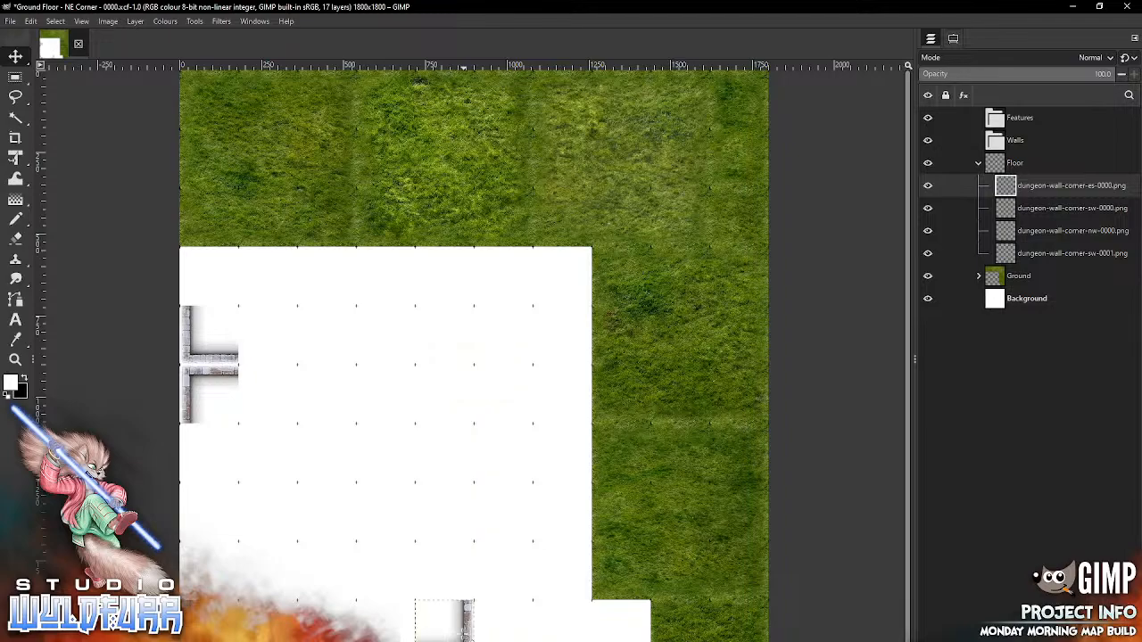
- Add dungeon-wall-corner-sw-0000.png in the bottom row's sixth column and dungeon-wall-s-0000.png in the second square down the map's left edge
key(alt+Tab)
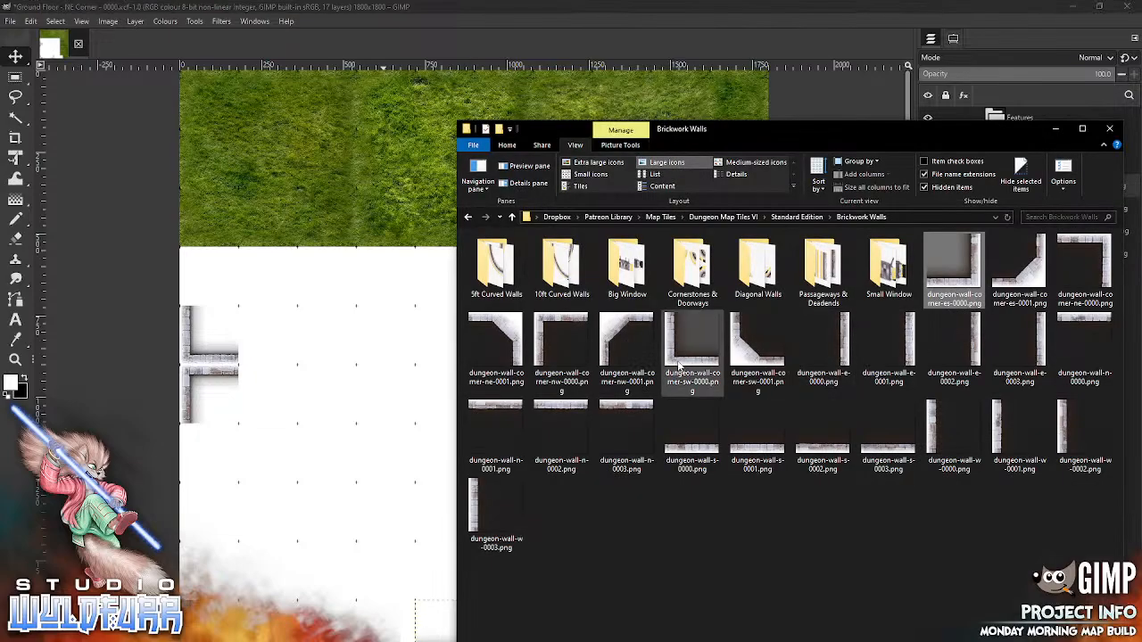
drag(683, 359, 393, 427)
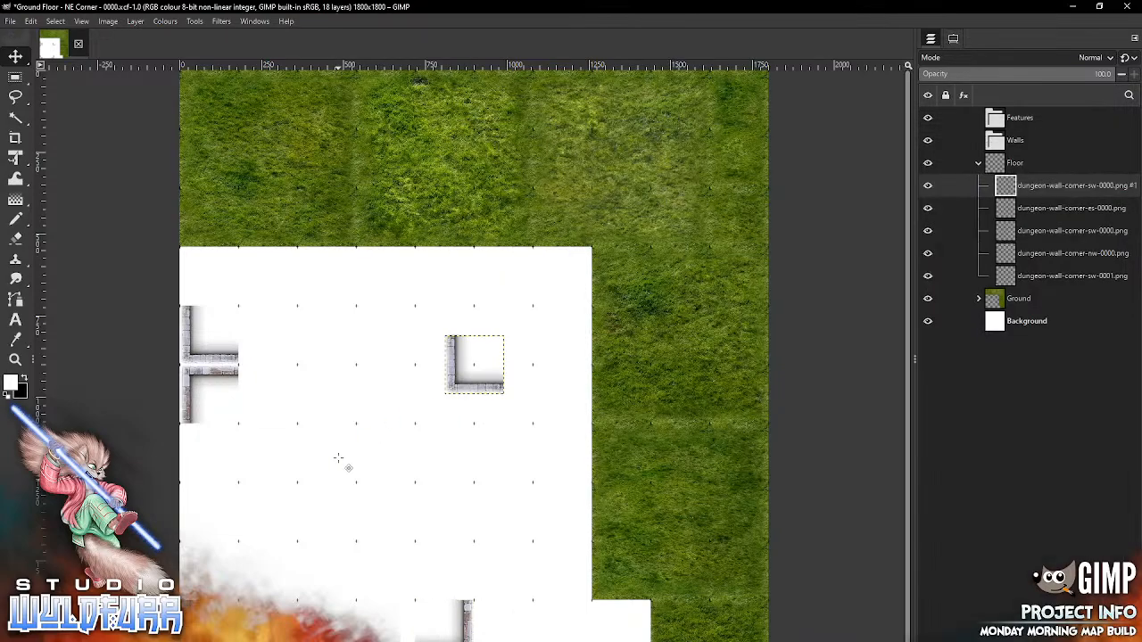
drag(459, 384, 497, 637)
key(alt+Tab)
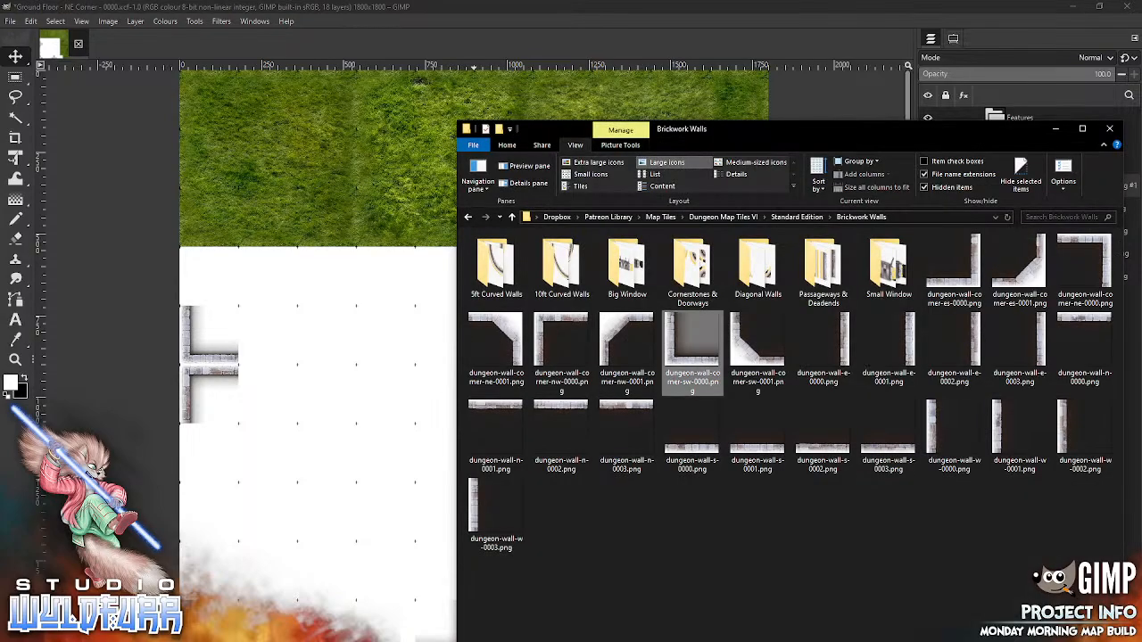
drag(701, 457, 288, 493)
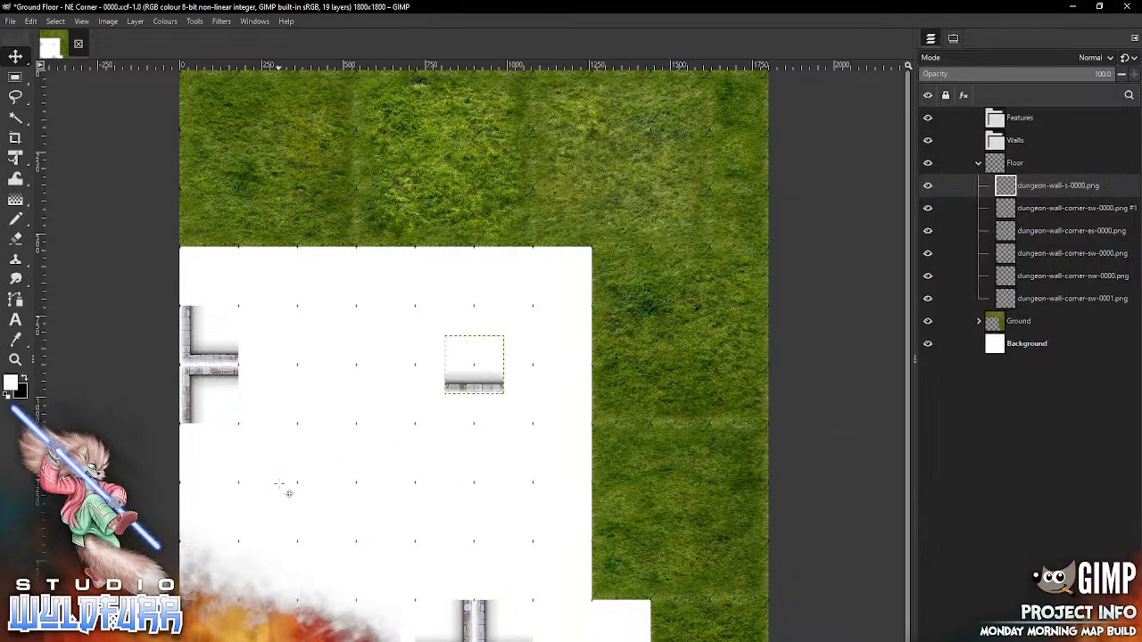
drag(482, 398, 219, 194)
- Add dungeon-wall-w-0000.png in the ninth column of the bottom row and dungeon-wall-corner-es-0001.png in the eighth column beside it
key(alt+Tab)
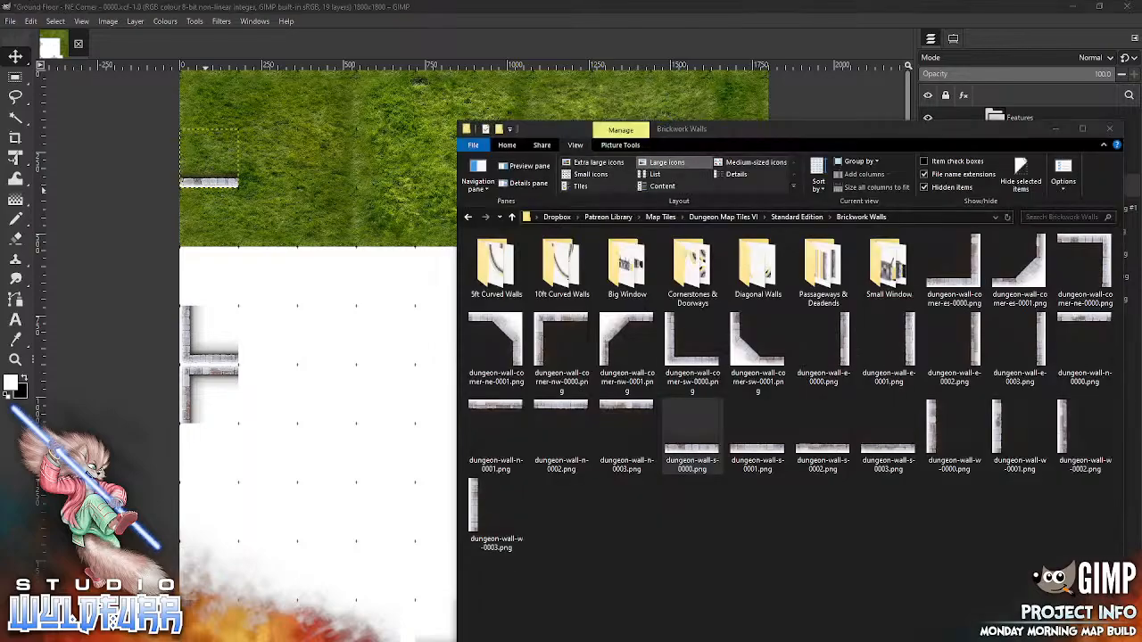
drag(936, 431, 359, 529)
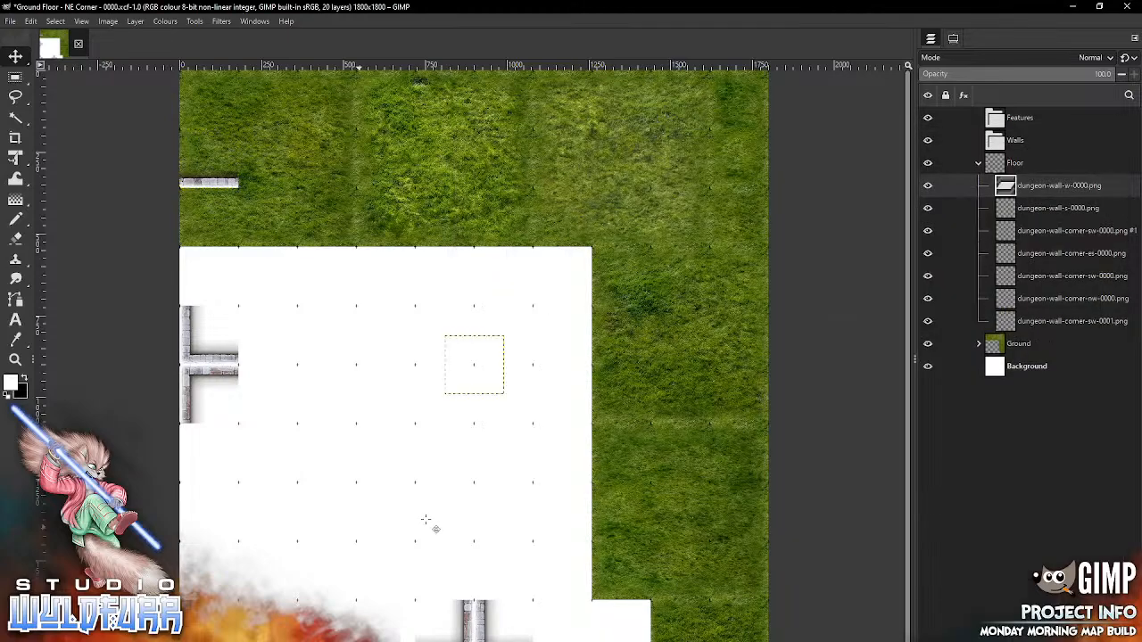
drag(451, 376, 664, 619)
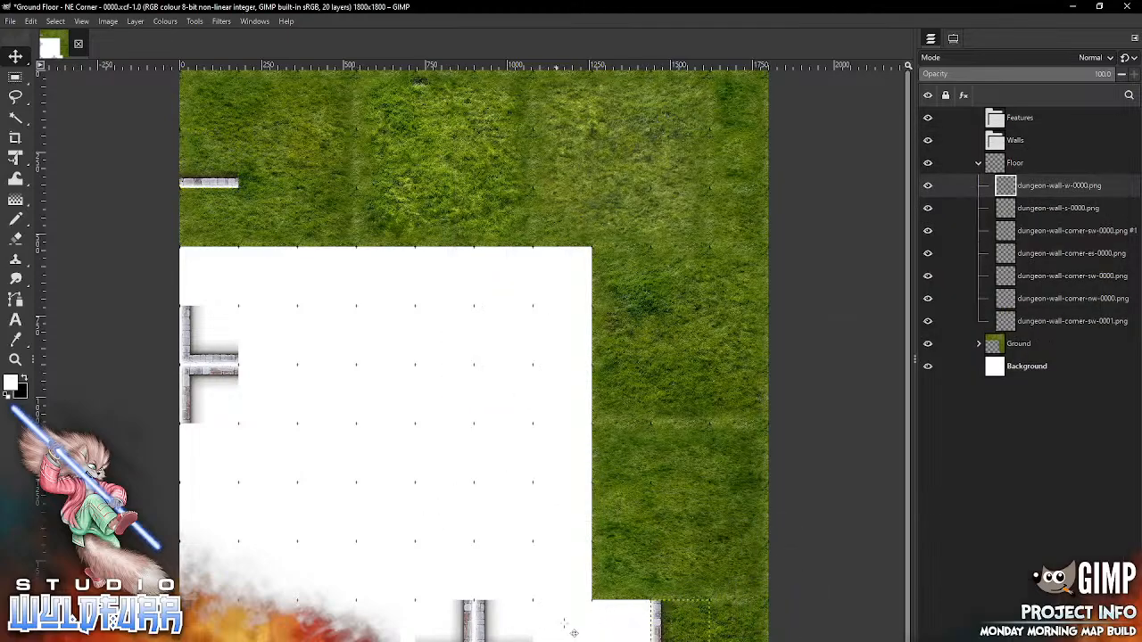
key(alt+Tab)
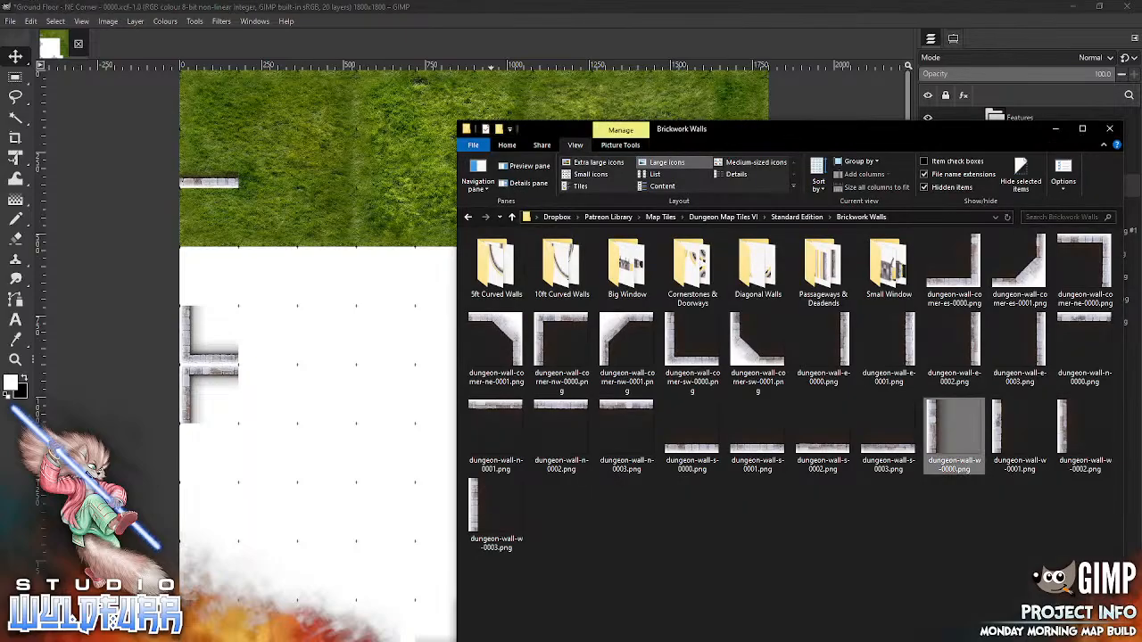
click(1027, 282)
drag(1027, 283, 333, 506)
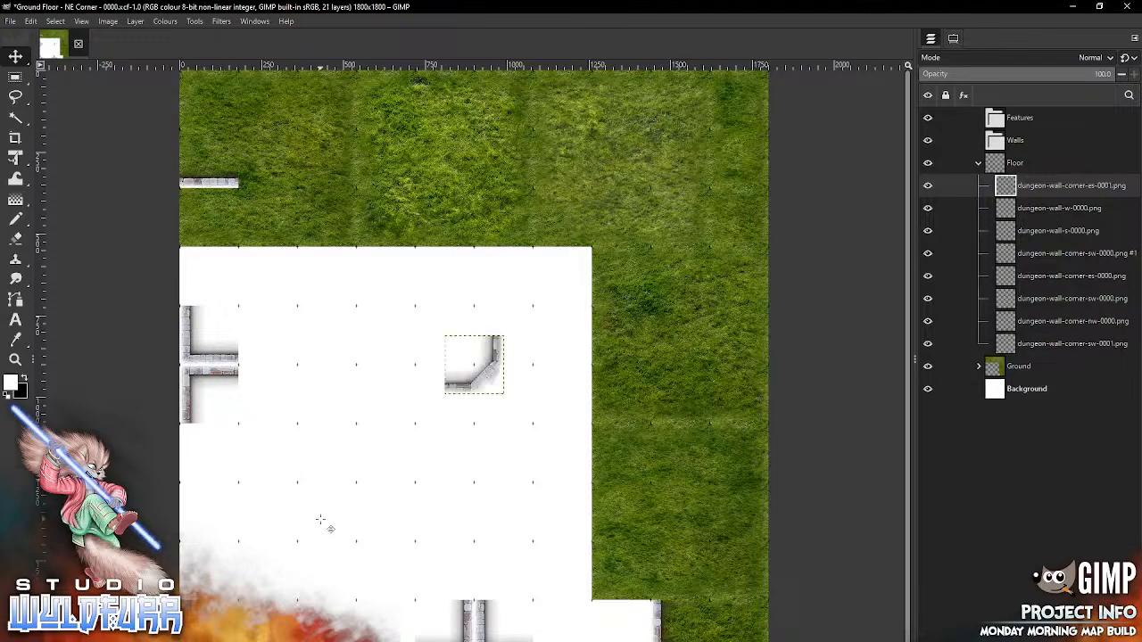
drag(496, 395, 633, 633)
- Add dungeon-wall-corner-nw-0001.png from Brickwork Walls and place it in the third square down the map's left edge
key(alt+Tab)
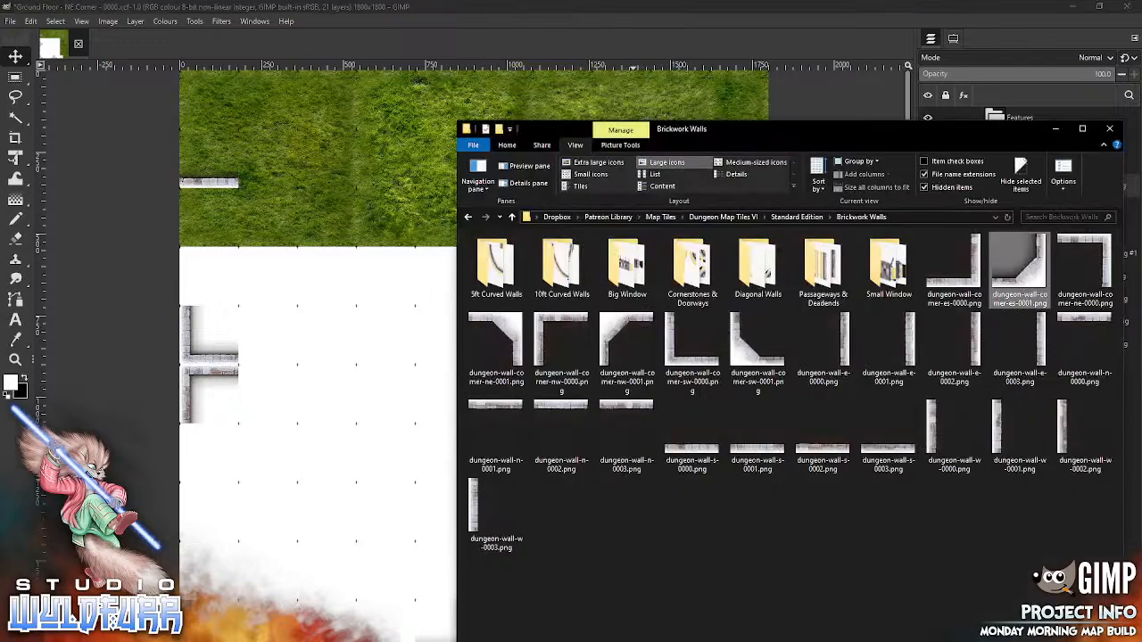
click(626, 343)
drag(397, 467, 400, 459)
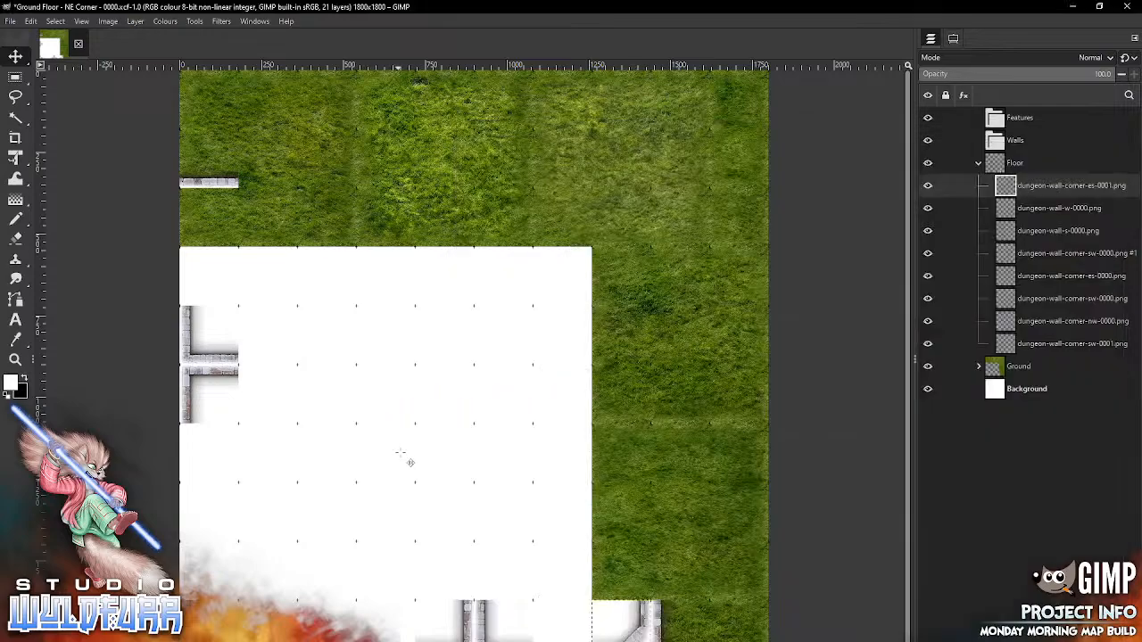
drag(468, 353, 204, 197)
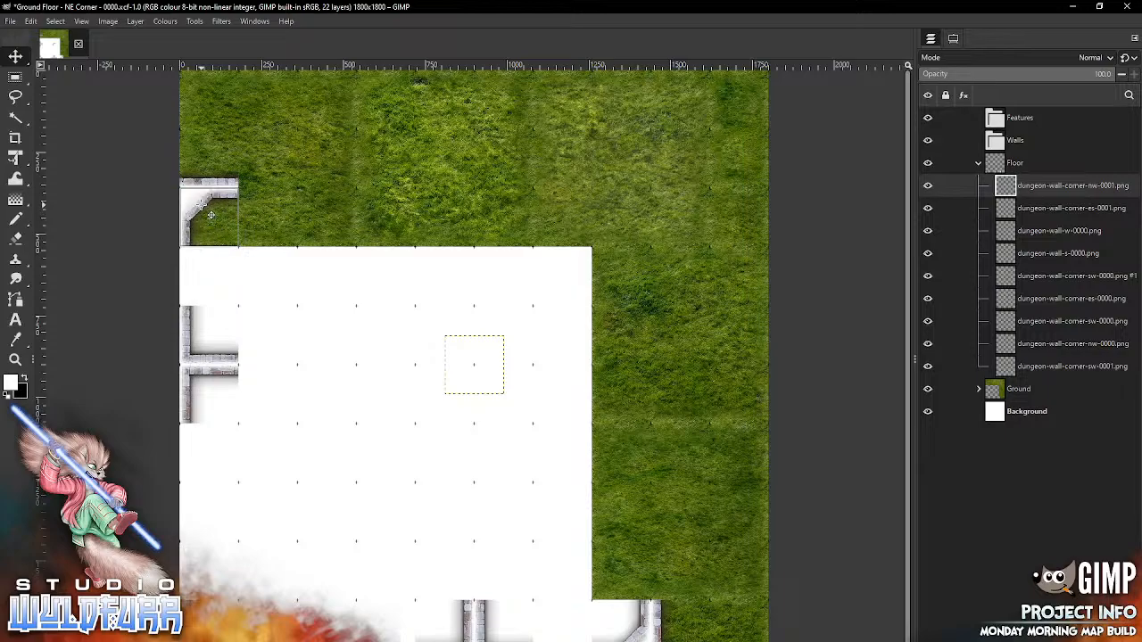
- Add dungeon-doorways-w-0000.png from the Cornerstones & Doorways folder in the fourth square down the map's left edge
key(alt+Tab)
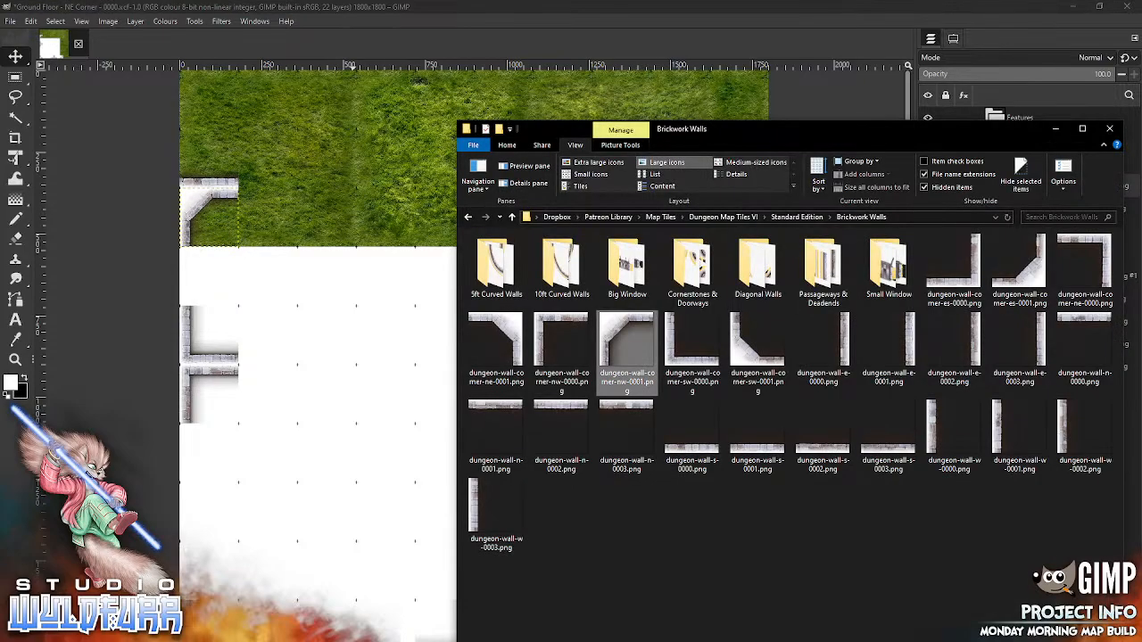
double_click(689, 269)
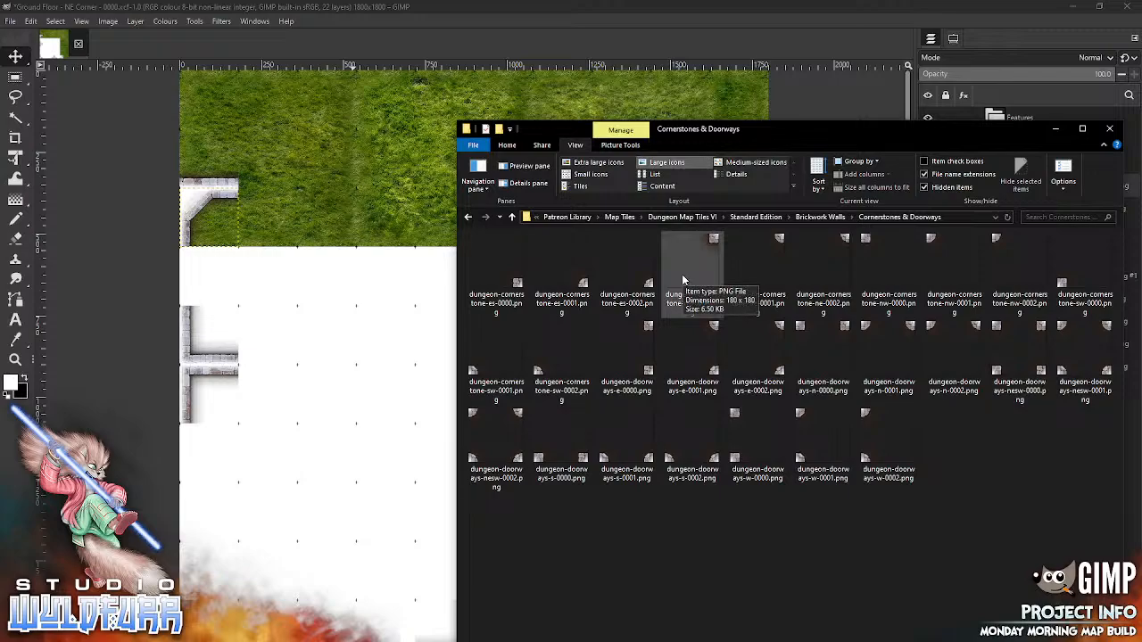
drag(740, 426, 288, 455)
drag(452, 343, 188, 261)
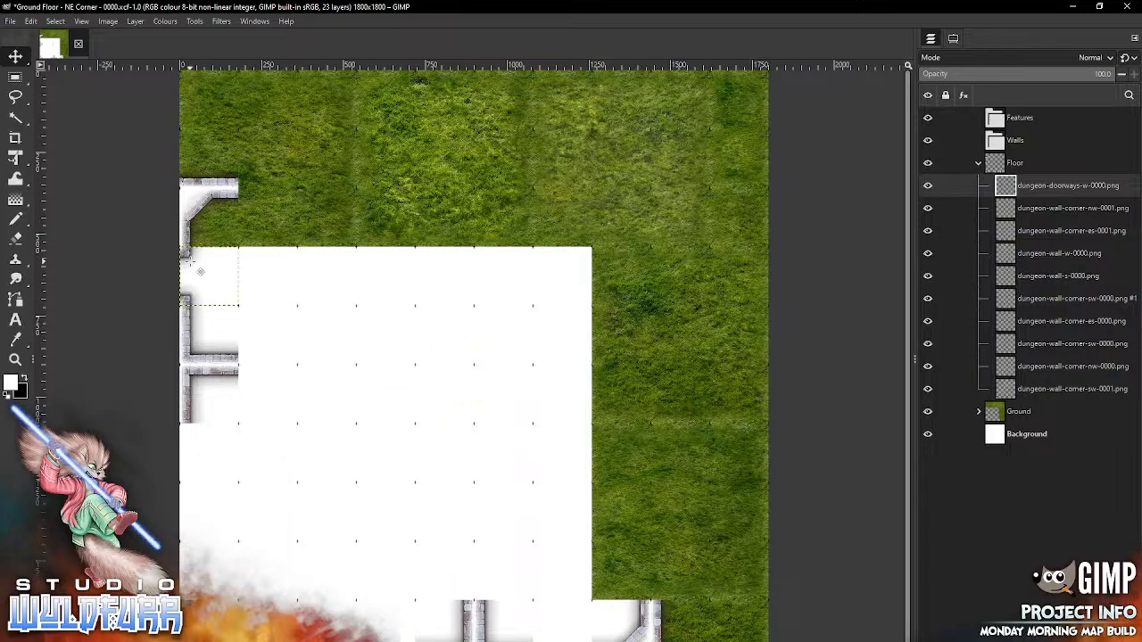
- Add dungeon-doorways-s-0000.png twice, placing one copy in the bottom row's seventh column and the other in its fourth column
key(alt+Tab)
click(579, 461)
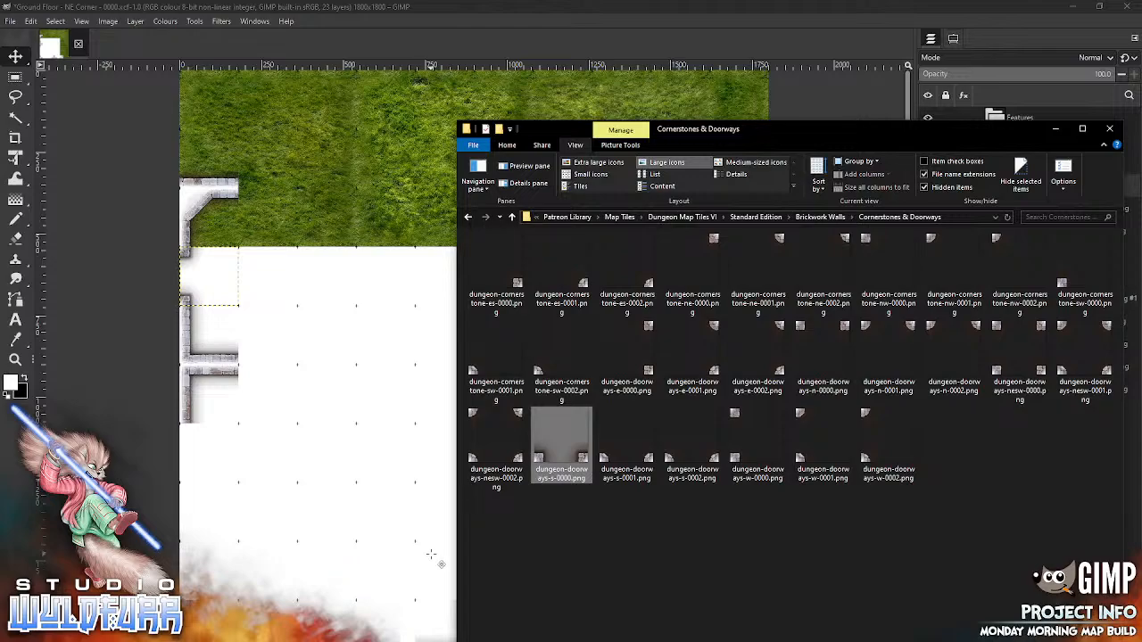
drag(544, 462, 388, 535)
drag(514, 404, 565, 636)
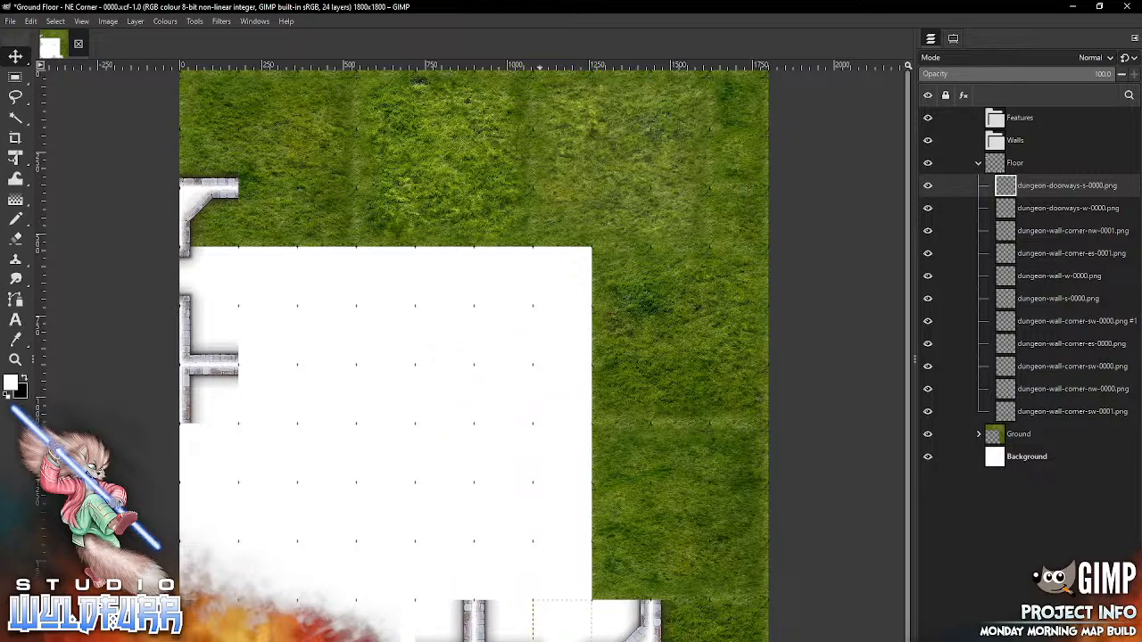
key(alt+Tab)
drag(579, 460, 370, 565)
drag(472, 368, 385, 629)
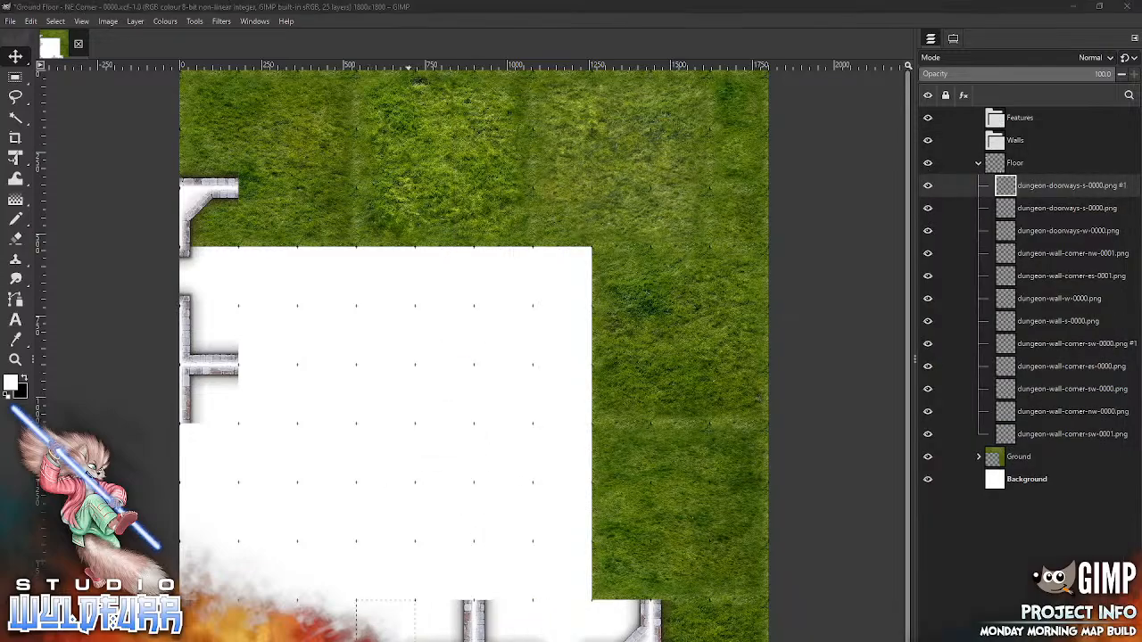
- Add another dungeon-doorways-w-0000.png and place it in the seventh square down the map's left edge
key(alt+Tab)
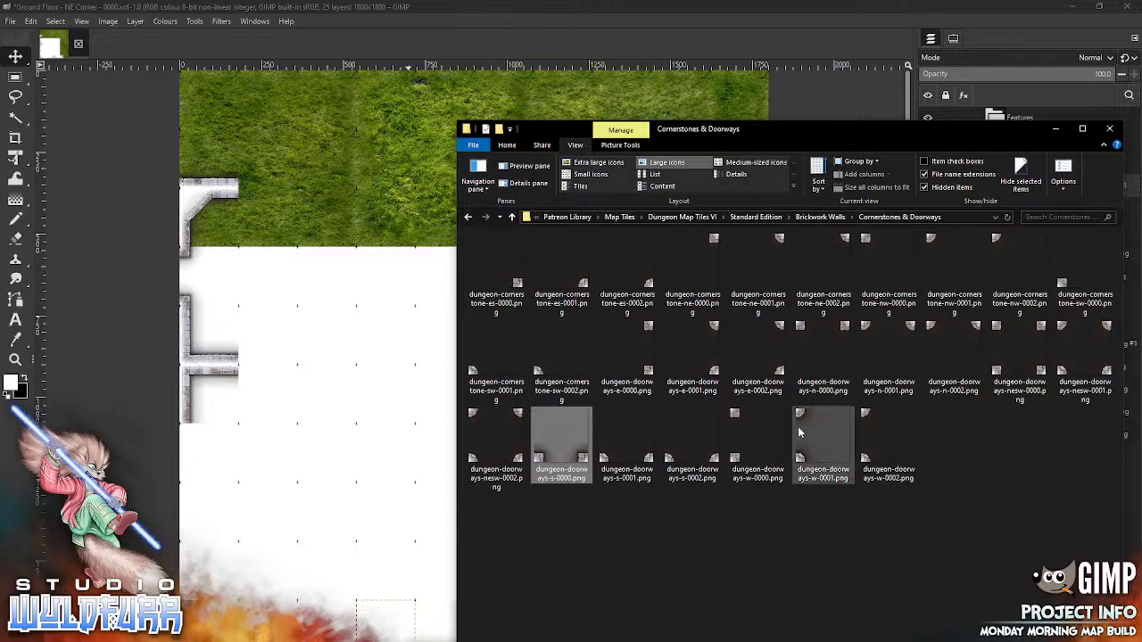
click(757, 441)
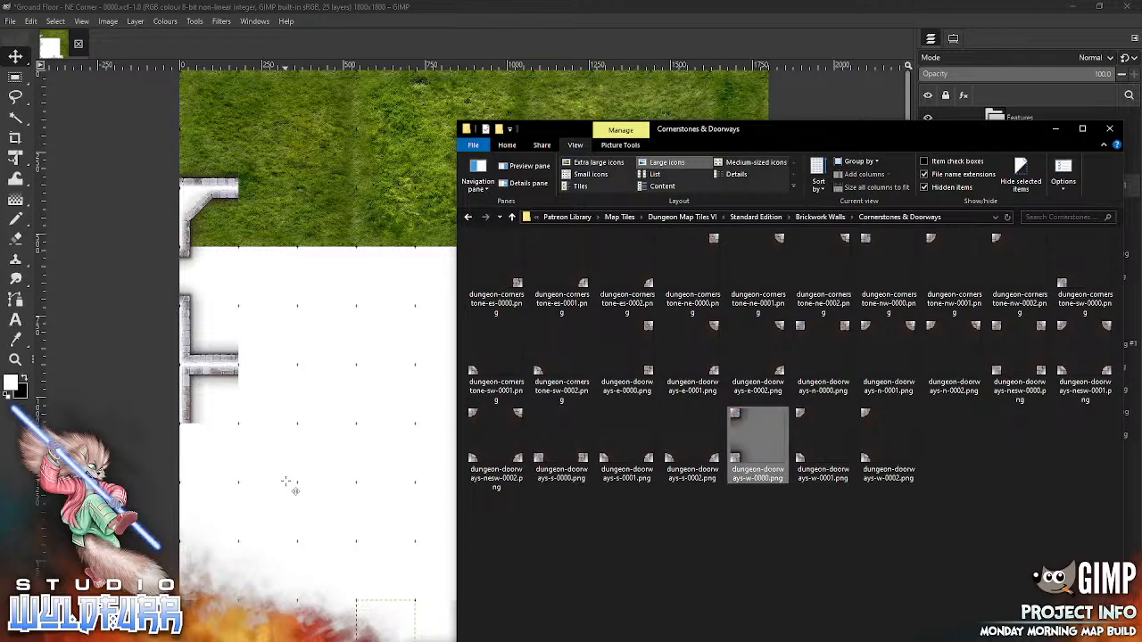
drag(285, 482, 285, 481)
drag(465, 353, 199, 443)
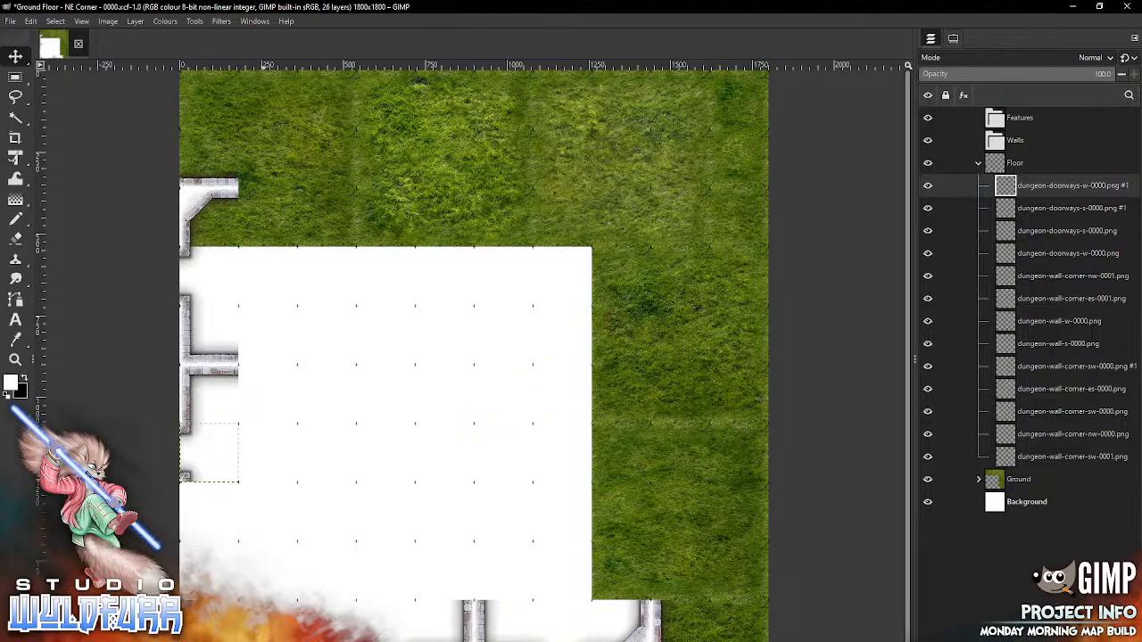
- Return to the Brickwork Walls folder and add dungeon-wall-s-0000.png in the third column of the map's bottom row
key(alt+Tab)
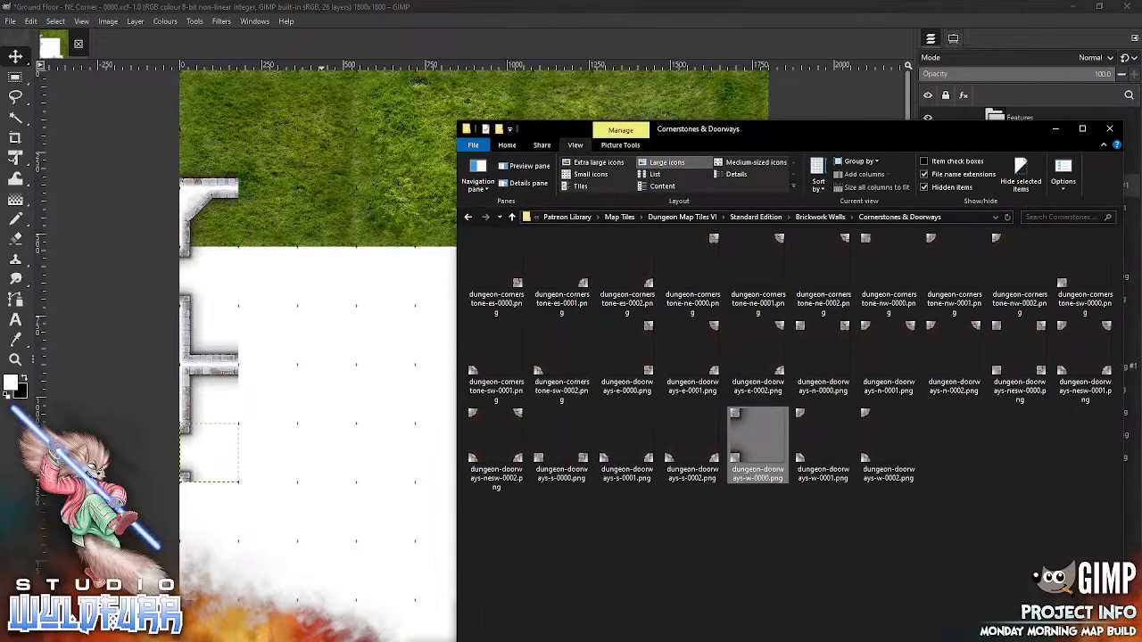
click(820, 216)
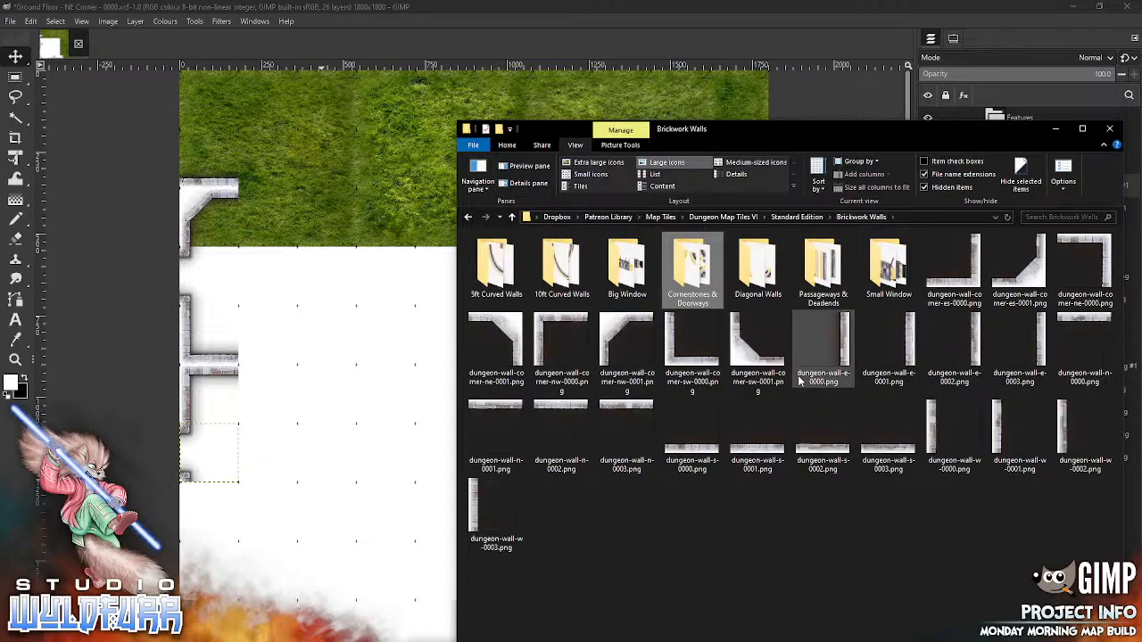
click(694, 455)
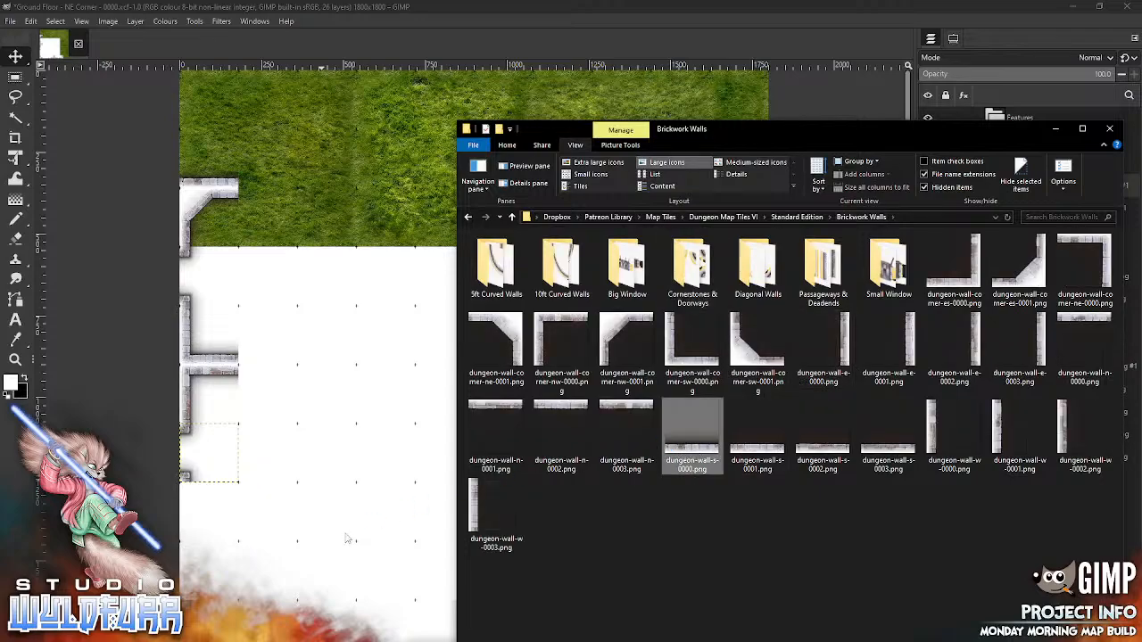
drag(351, 541, 352, 542)
drag(500, 399, 362, 639)
- Narrow the Brickwork Walls window and add dungeon-wall-w-0000.png in the eighth square down the map's left edge
key(alt+Tab)
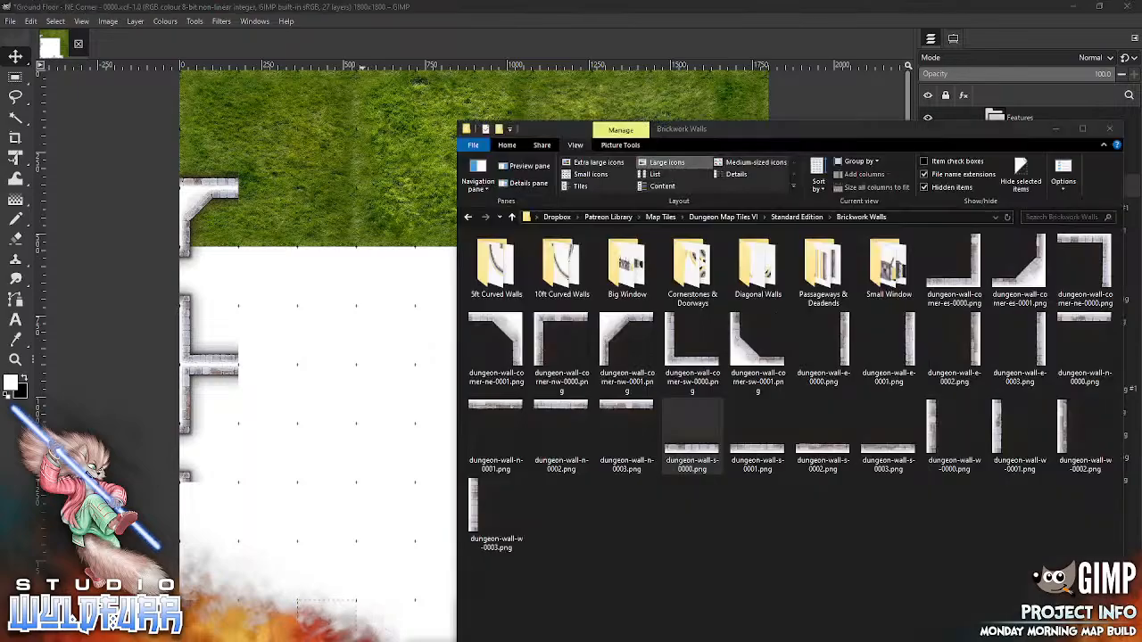
drag(453, 401, 687, 404)
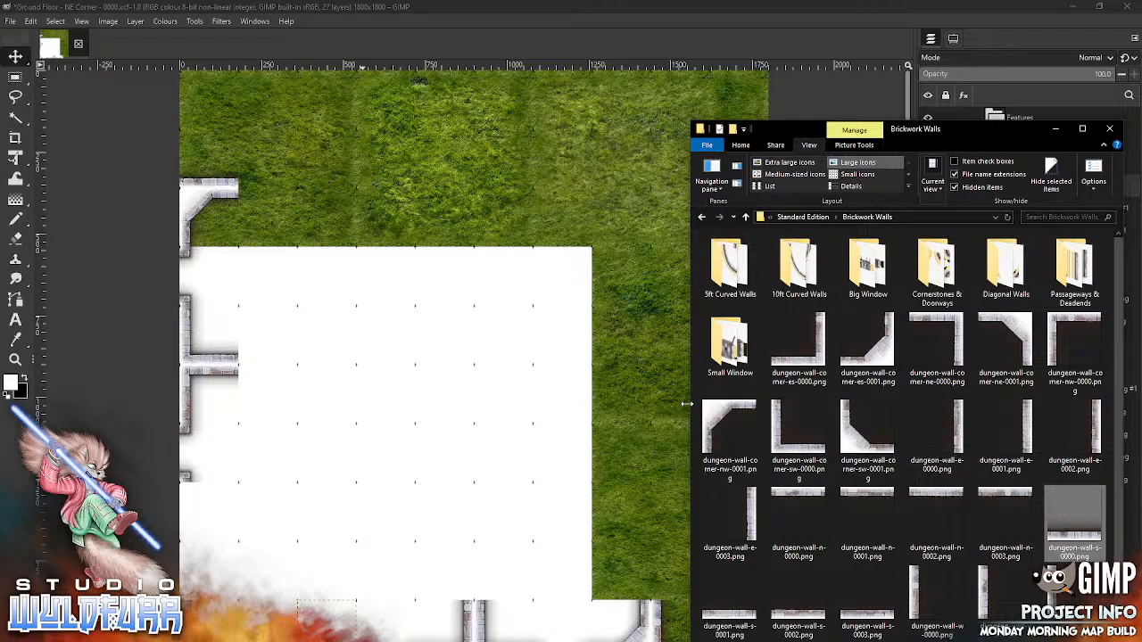
click(935, 593)
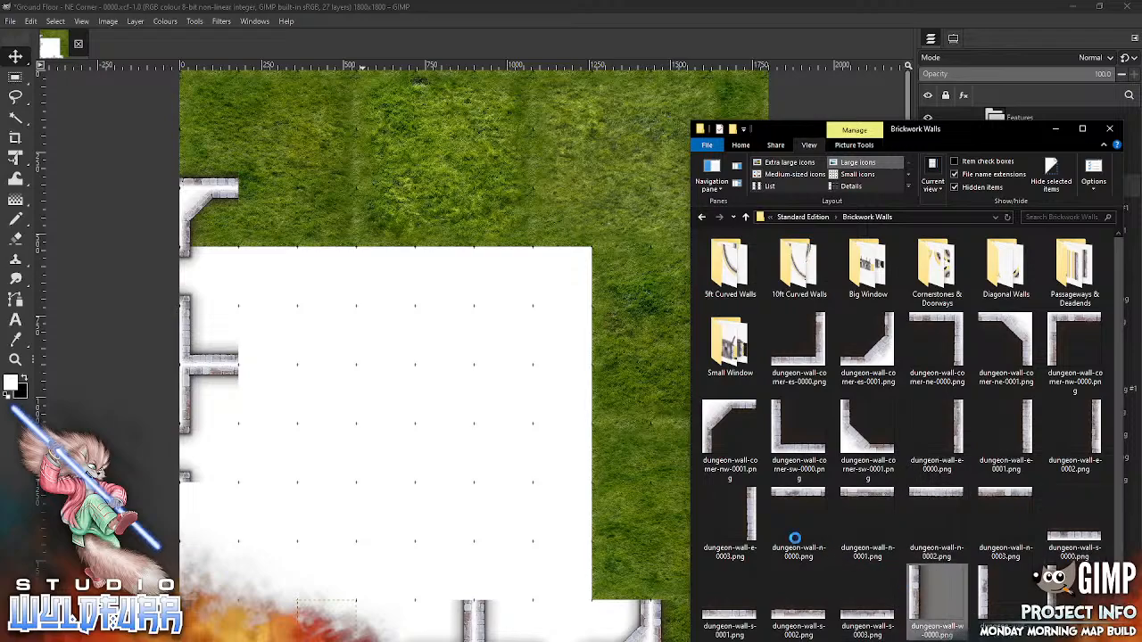
drag(341, 502, 349, 502)
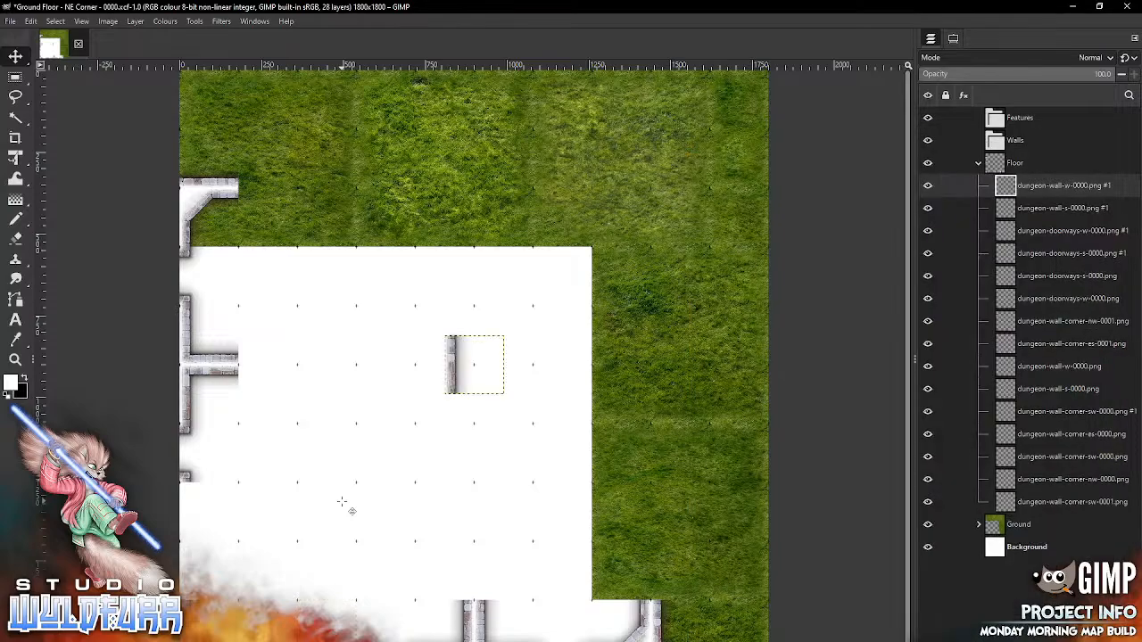
drag(458, 370, 194, 514)
- Add dungeon-wall-w-0001.png and place it in the ninth square down the map's left edge
key(alt+Tab)
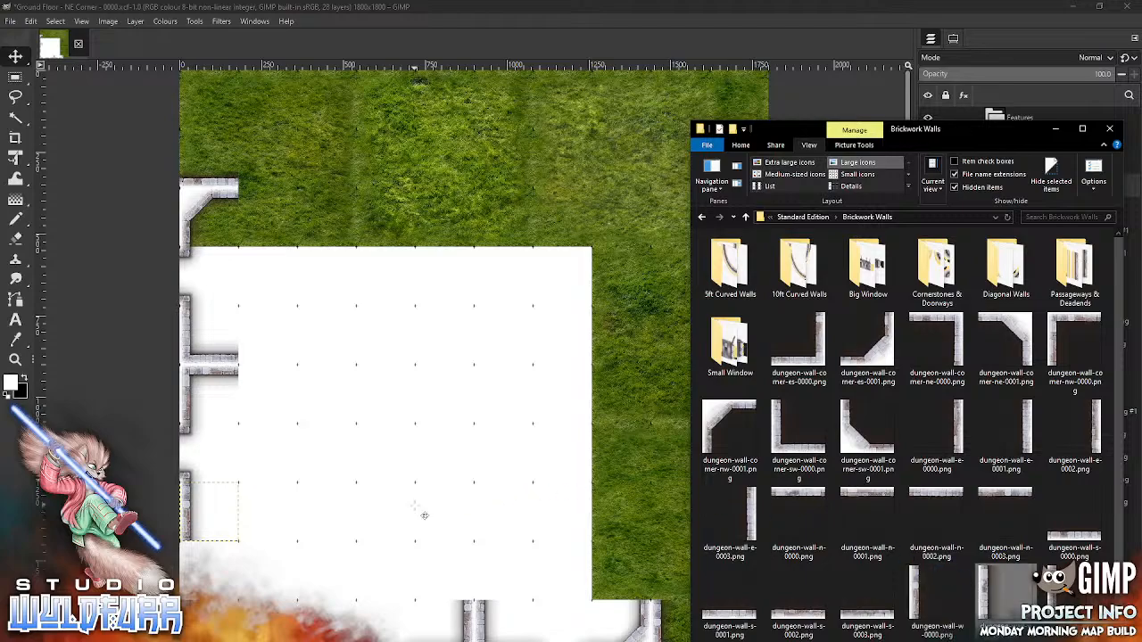
drag(423, 515, 423, 515)
drag(469, 373, 200, 574)
- Add dungeon-wall-s-0003.png and place it in the second column of the map's bottom row
key(alt+Tab)
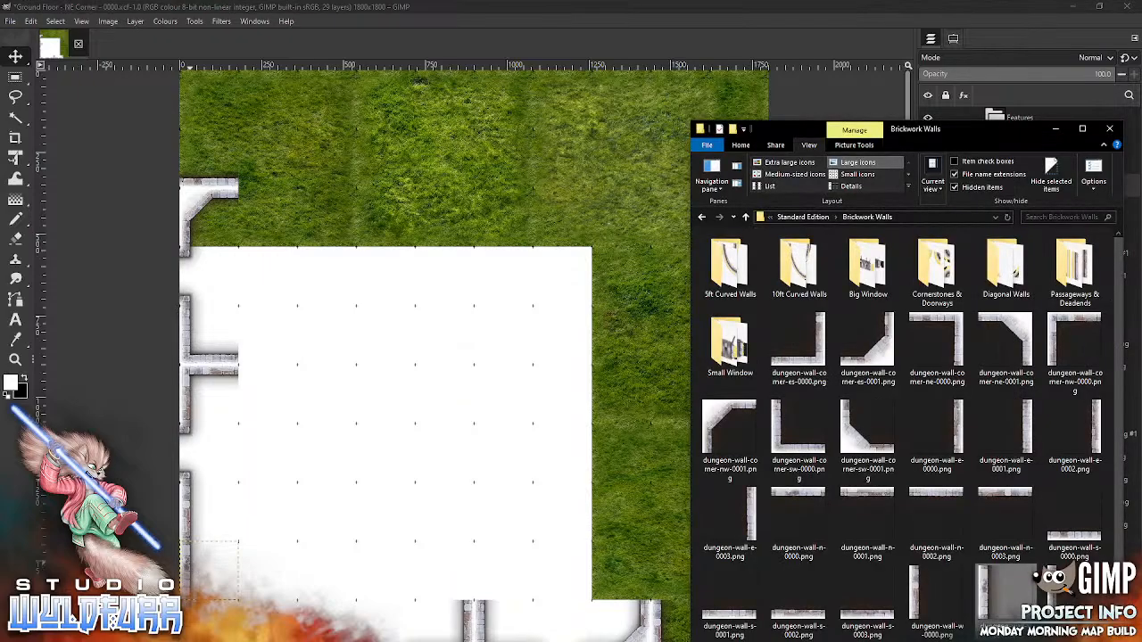
click(1061, 533)
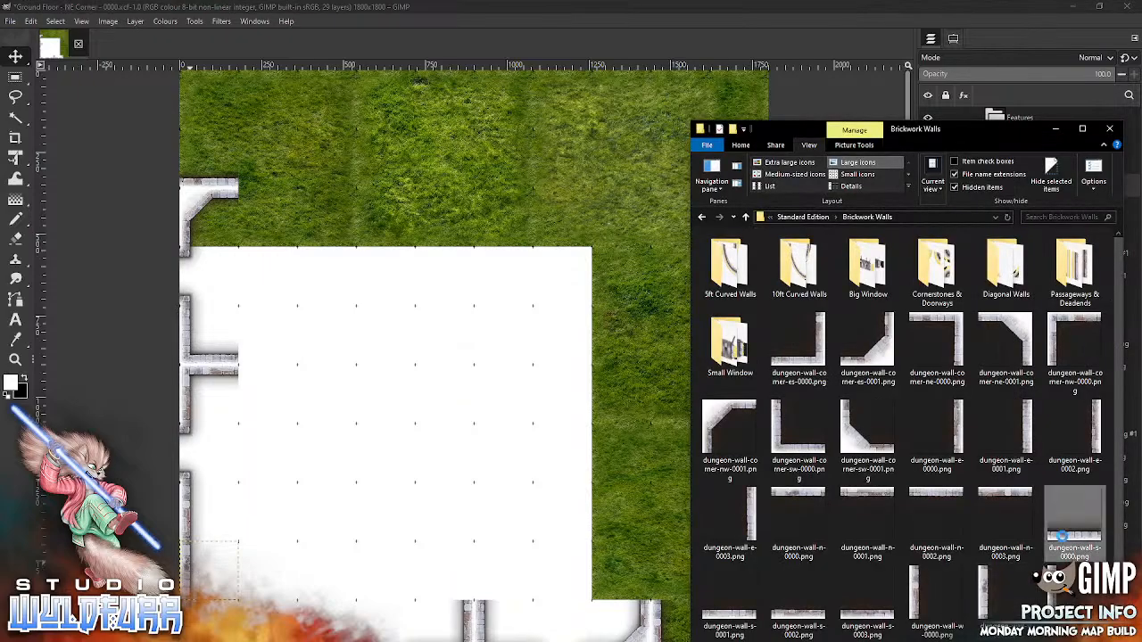
drag(867, 620, 462, 520)
drag(488, 385, 277, 634)
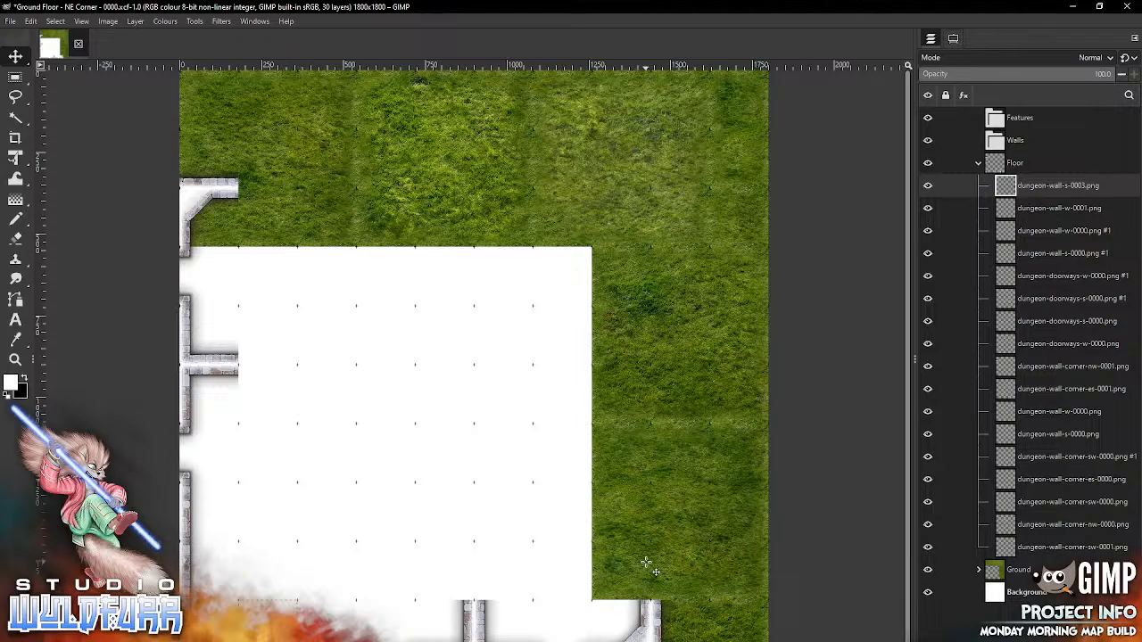
- Add dungeon-wall-corner-ne-0001.png and place it in the third column of the map's third row
key(alt+Tab)
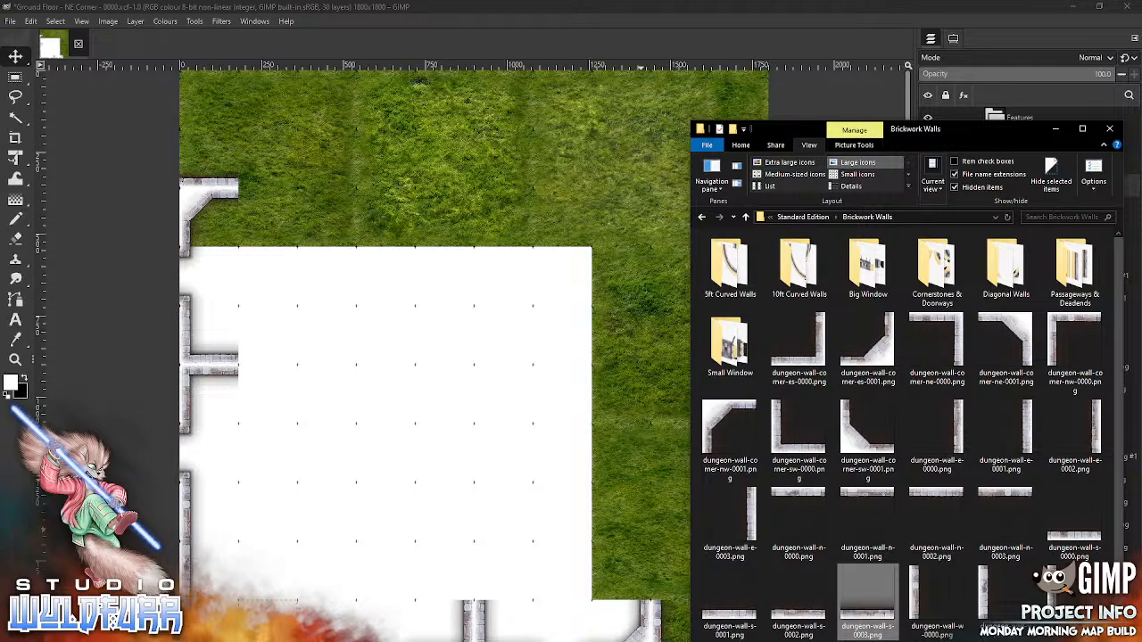
drag(1005, 347, 359, 388)
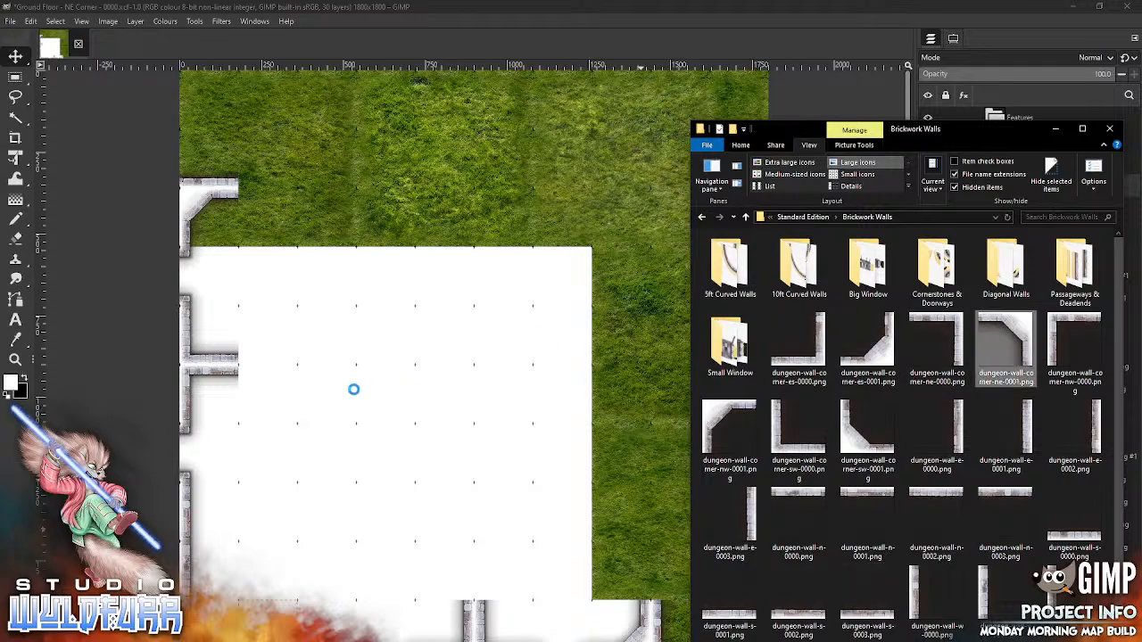
drag(486, 347, 361, 221)
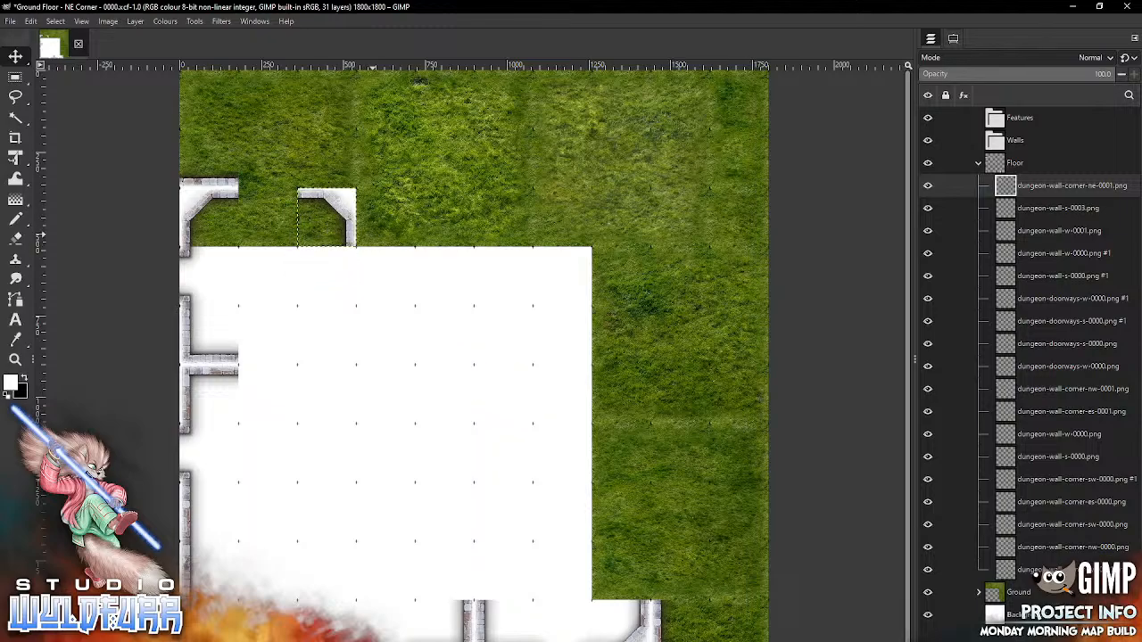
- Add another dungeon-wall-corner-ne-0001.png and place it in the eighth column of the map's eighth row
key(alt+Tab)
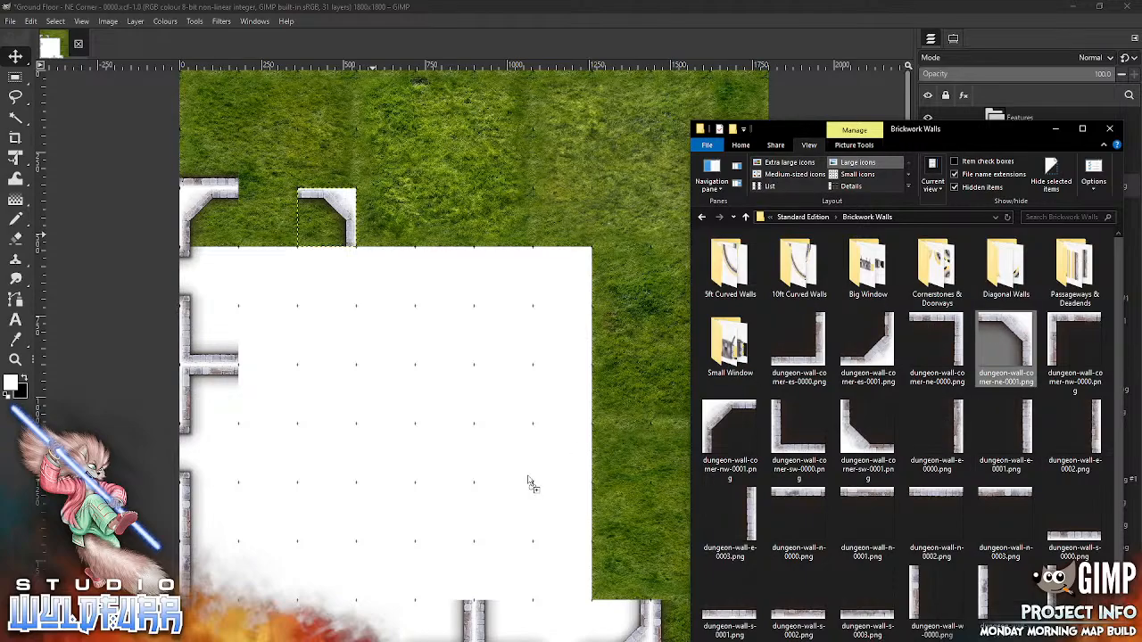
drag(562, 479, 568, 474)
drag(501, 360, 648, 508)
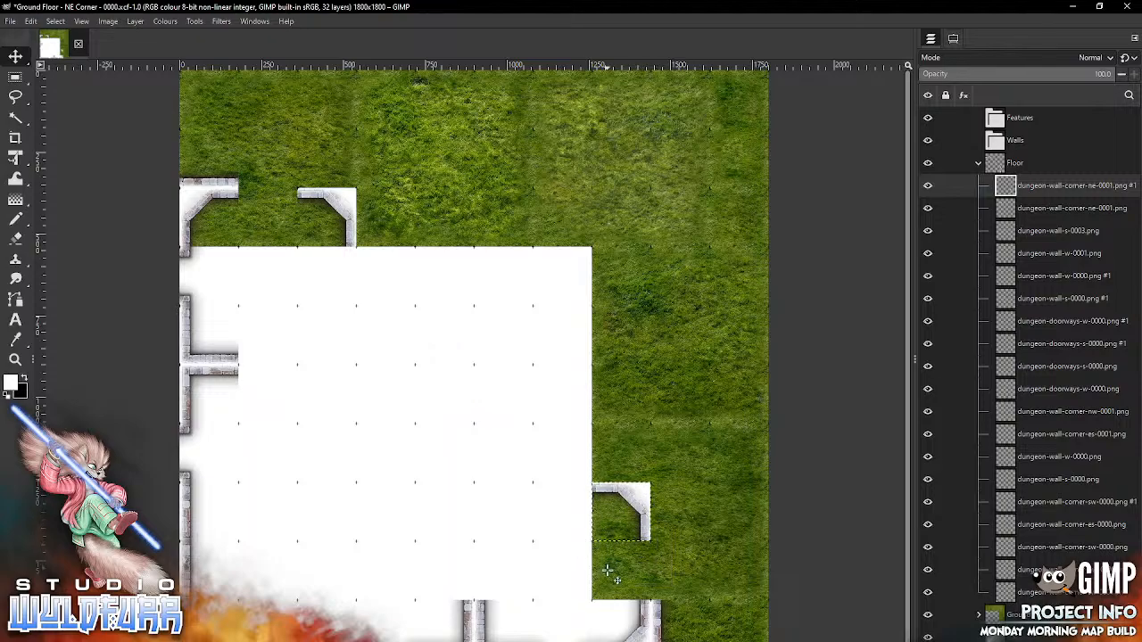
- Add dungeon-wall-corner-nw-0000.png and place it in the sixth column of the map's eighth row
click(519, 640)
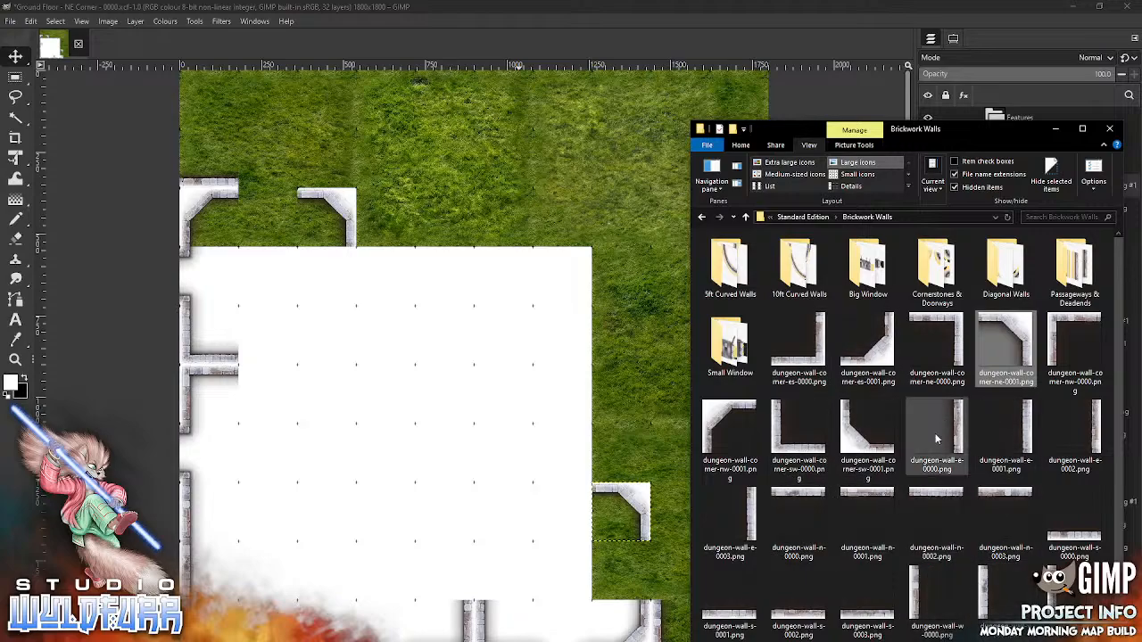
click(1061, 332)
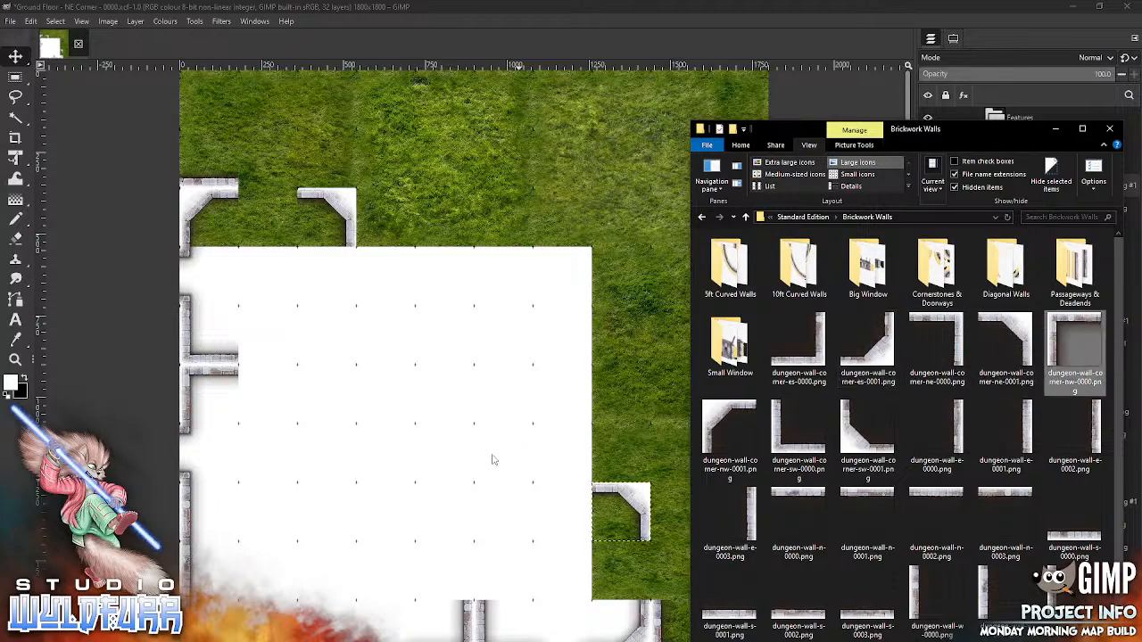
drag(501, 455, 502, 455)
drag(473, 363, 494, 503)
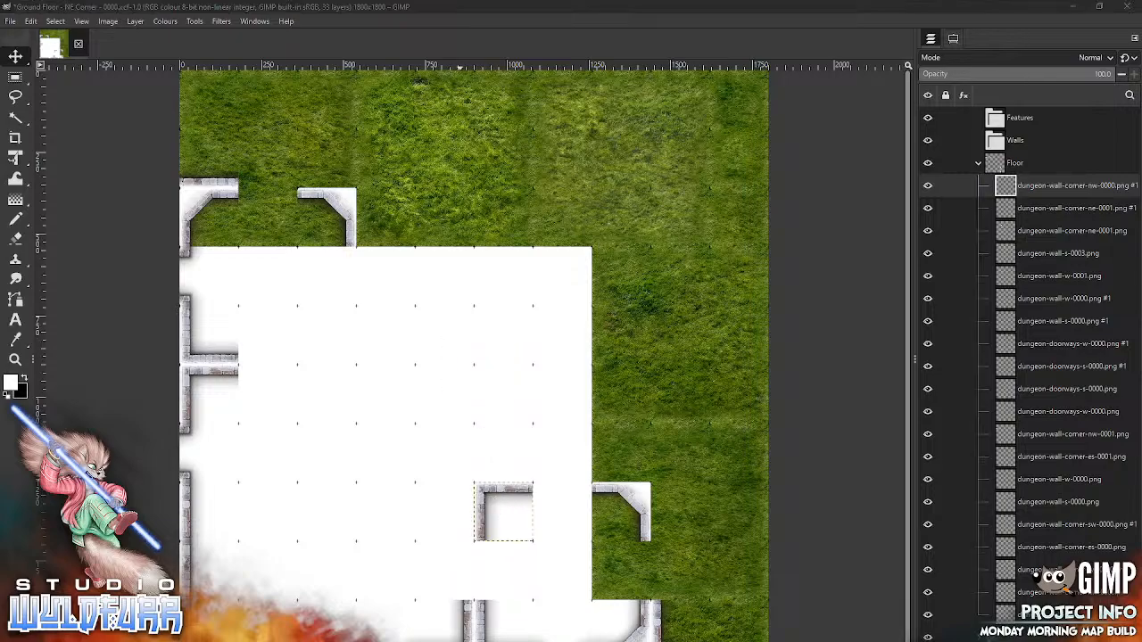
- Add dungeon-wall-w-0001.png and place it in the sixth column of the ninth row, directly below the northwest corner piece
key(alt+Tab)
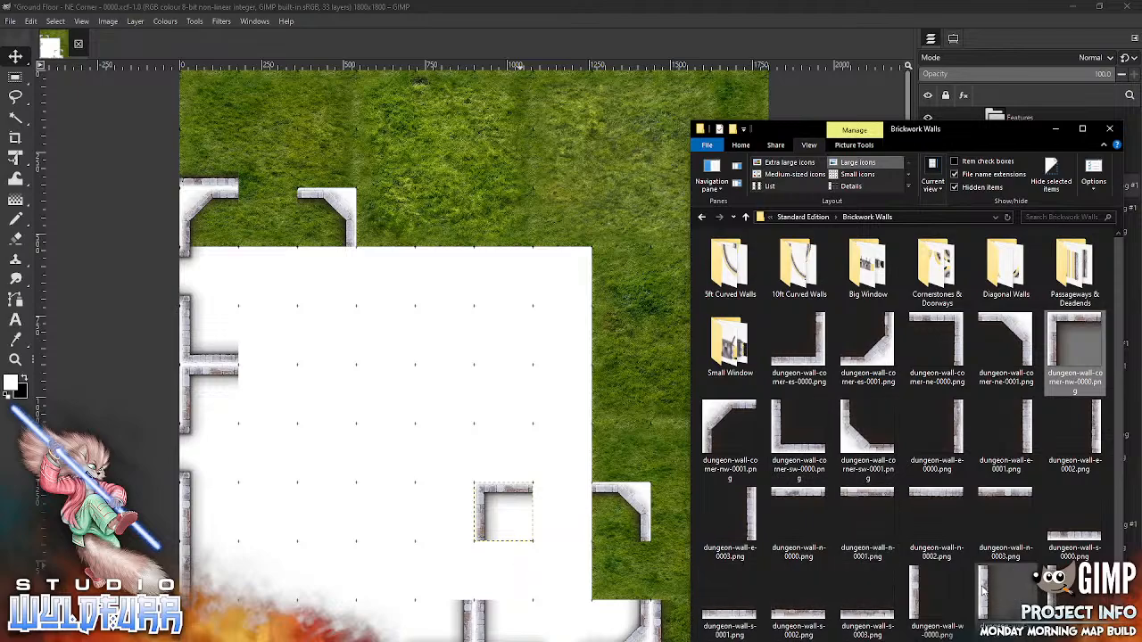
drag(514, 571, 511, 571)
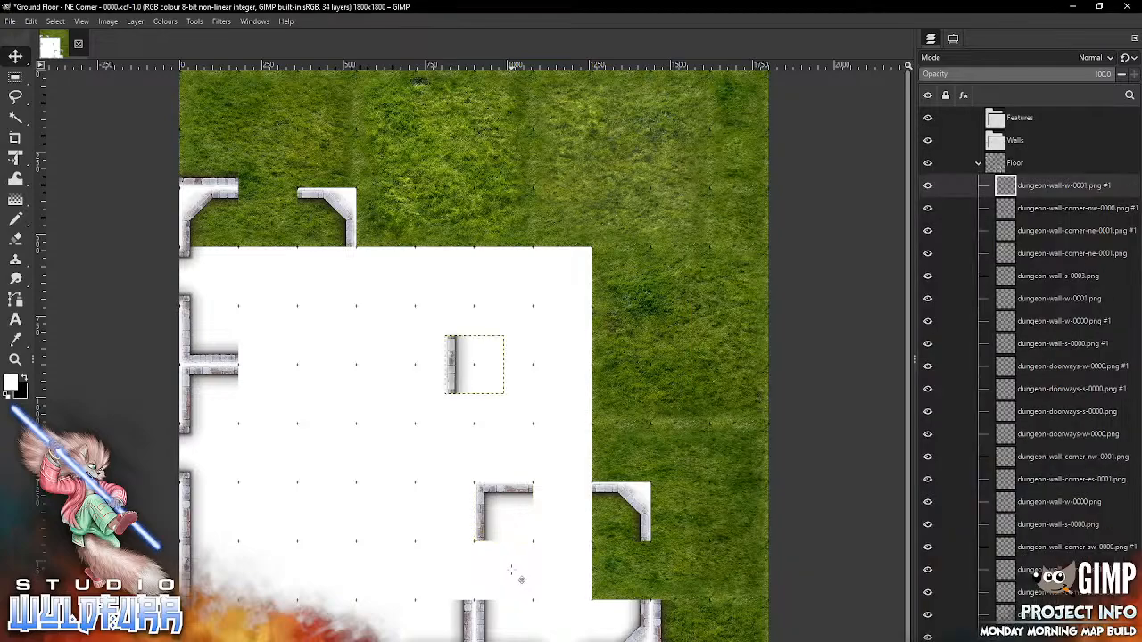
drag(472, 368, 501, 571)
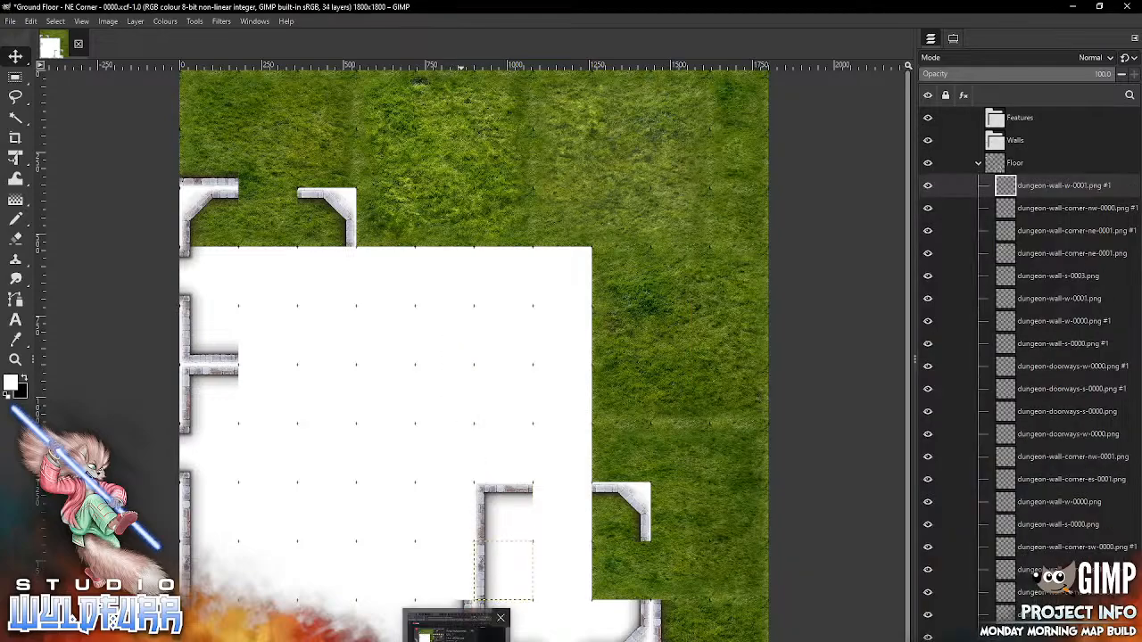
- Add small-window-n-0000.png from the Small Window folder and fit it between the two corner pieces in the eighth row
click(459, 629)
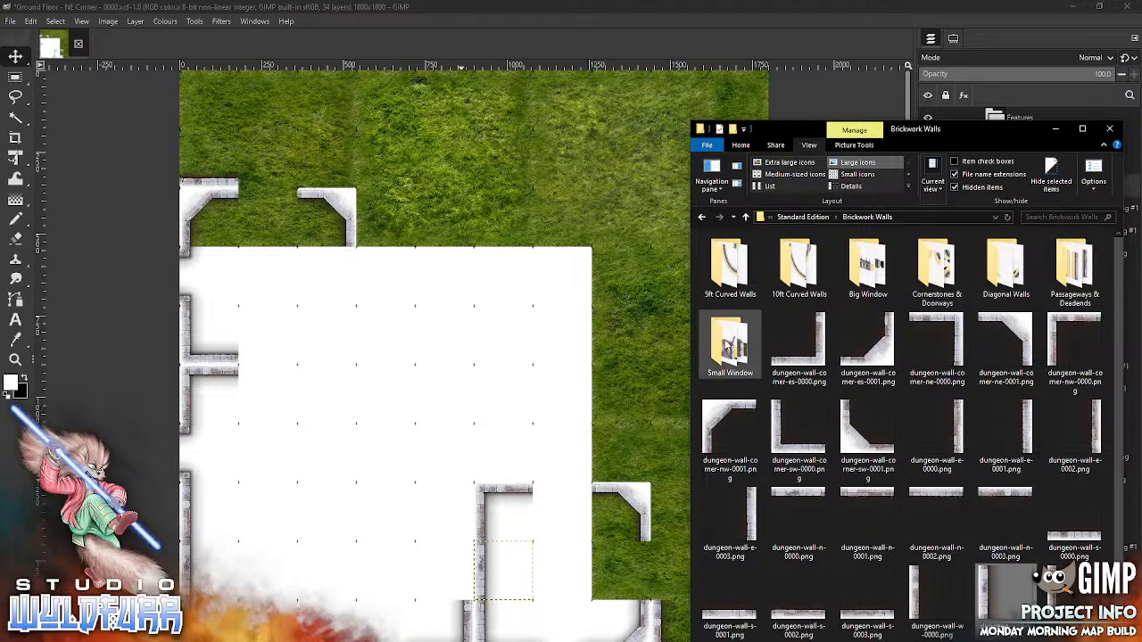
click(730, 348)
key(Return)
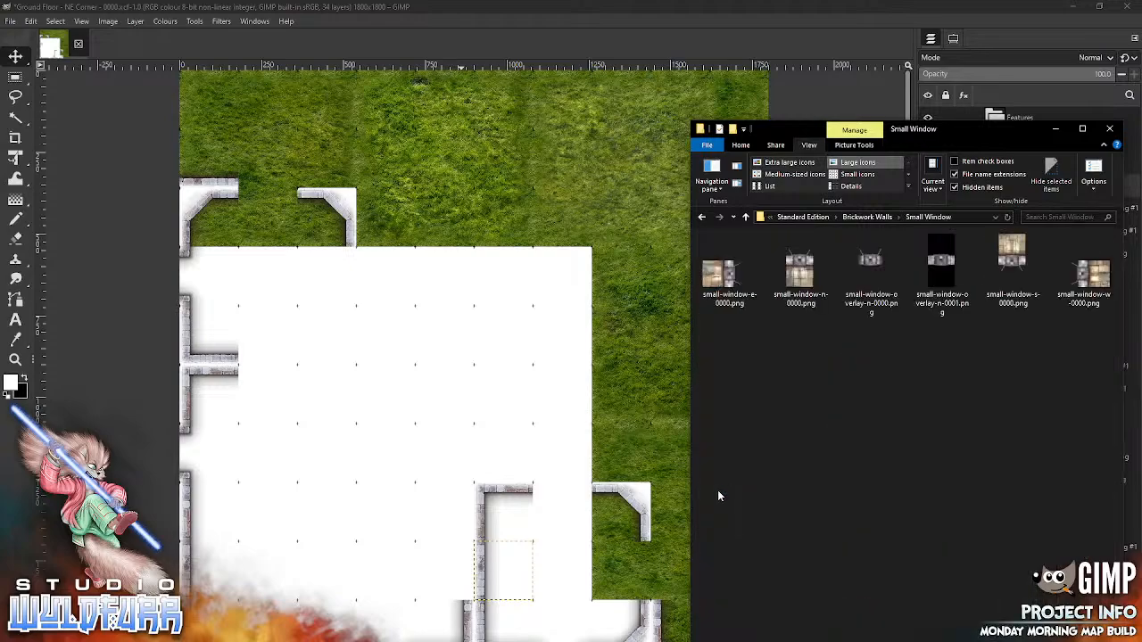
drag(801, 266, 548, 424)
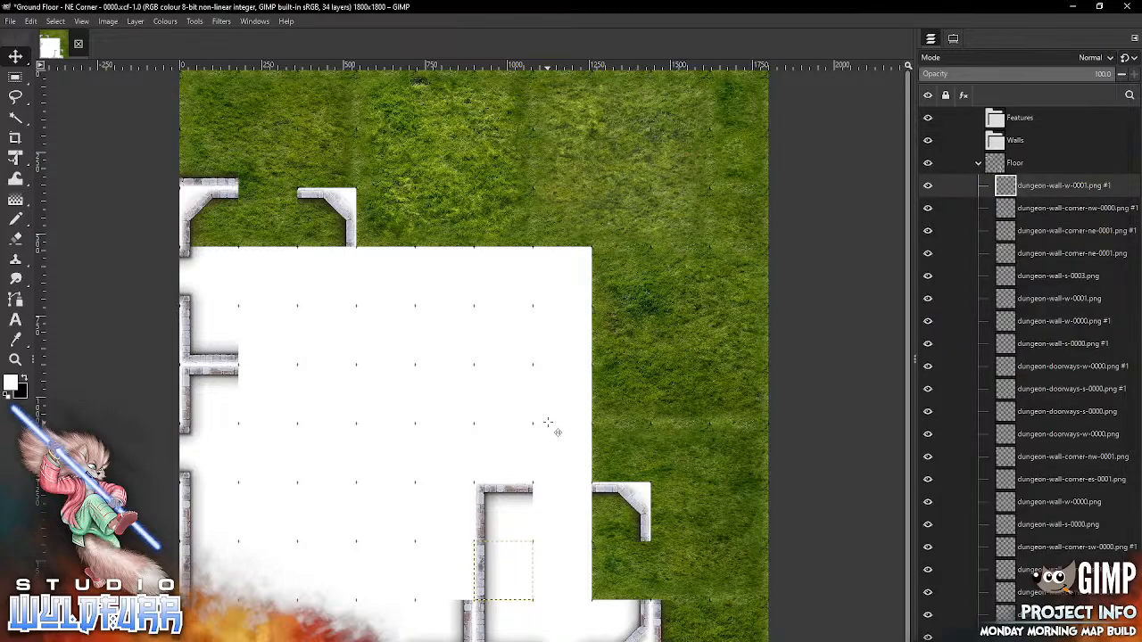
drag(494, 372, 581, 494)
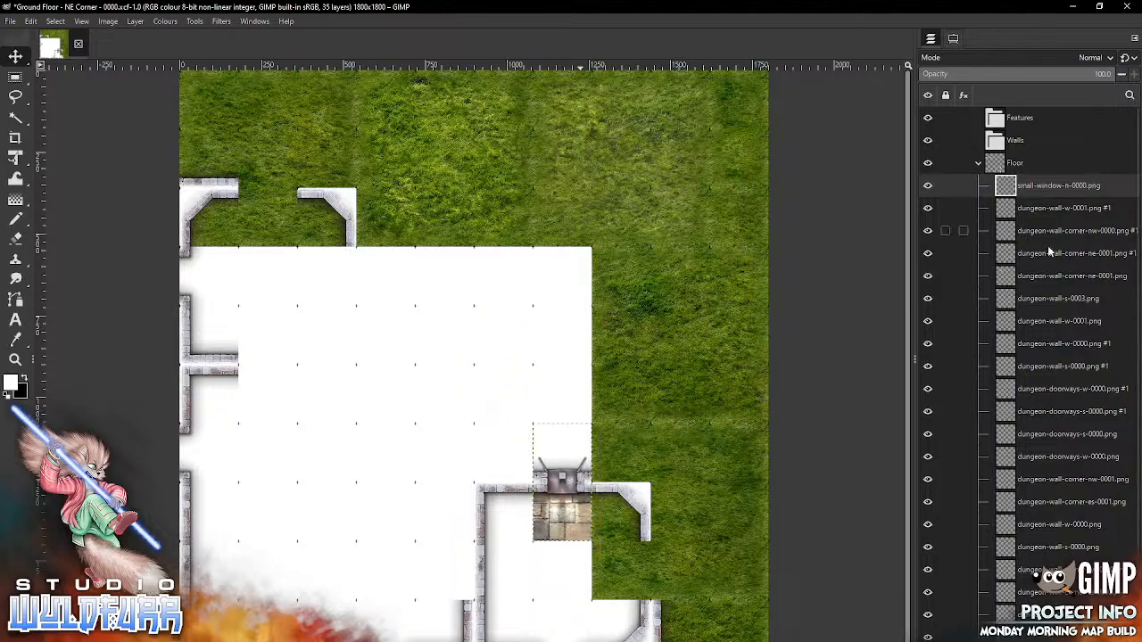
- Move all the dungeon wall, corner and doorway layers from the Floor group into the Walls group, leaving the small window layer in Floor
click(1012, 212)
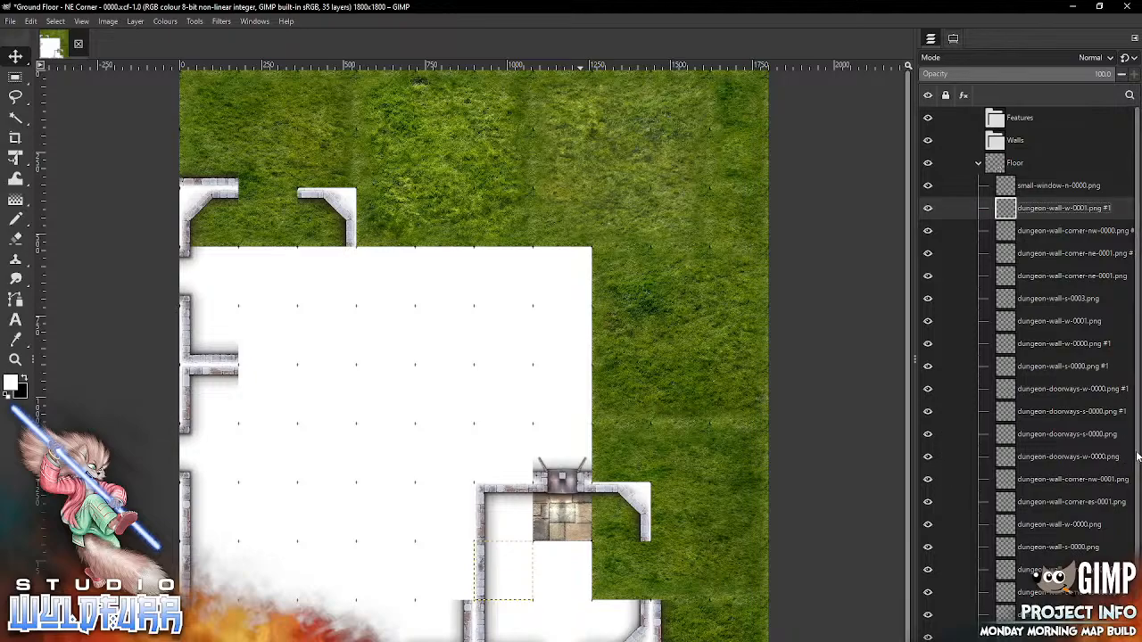
scroll(1136, 456, down, 2)
shift+click(1034, 615)
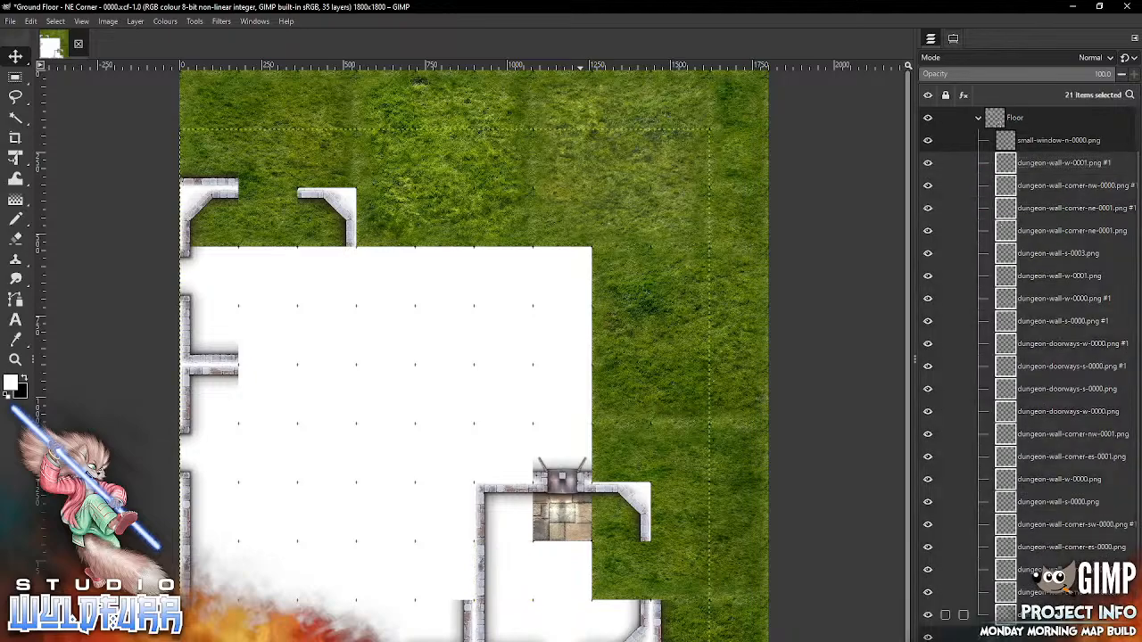
scroll(1119, 314, up, 1)
scroll(1119, 314, up, 1)
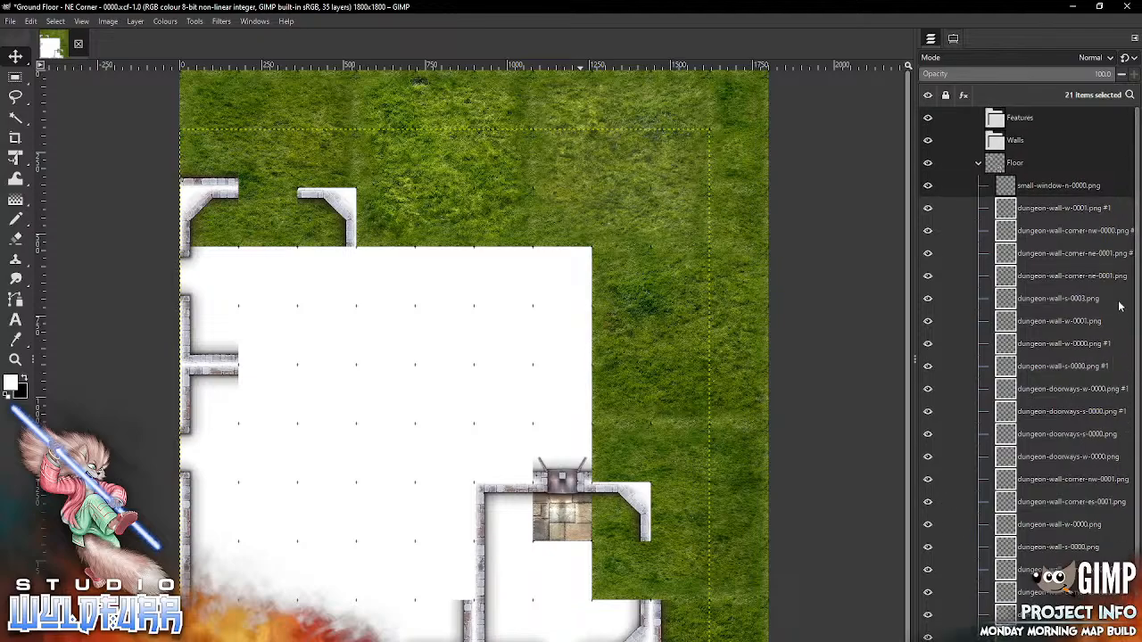
drag(1008, 212, 995, 145)
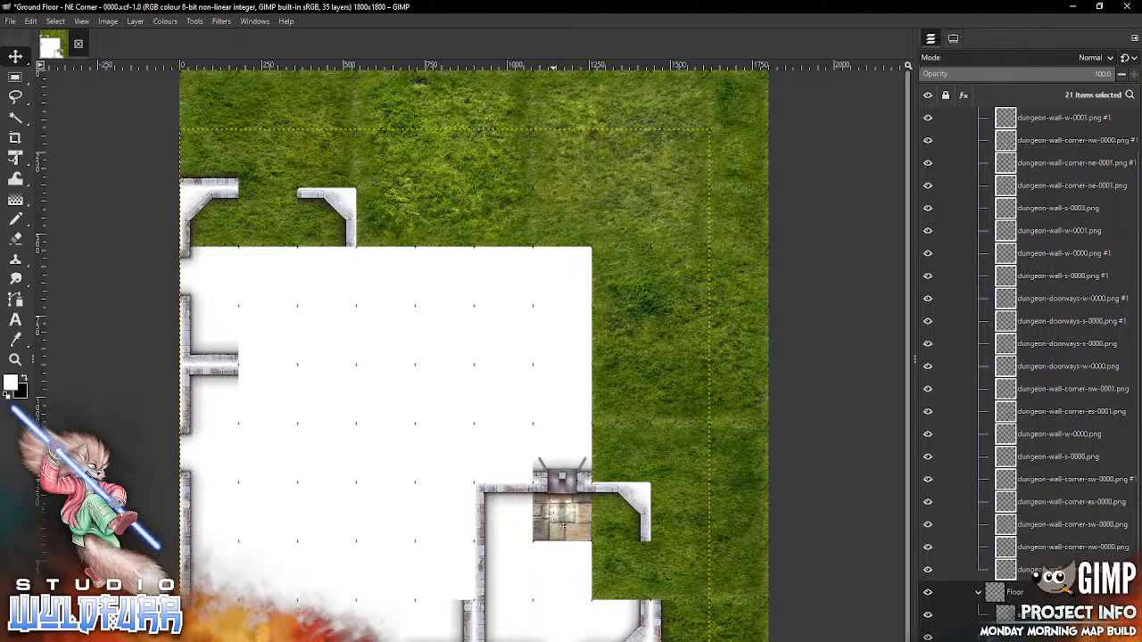
right_click(588, 519)
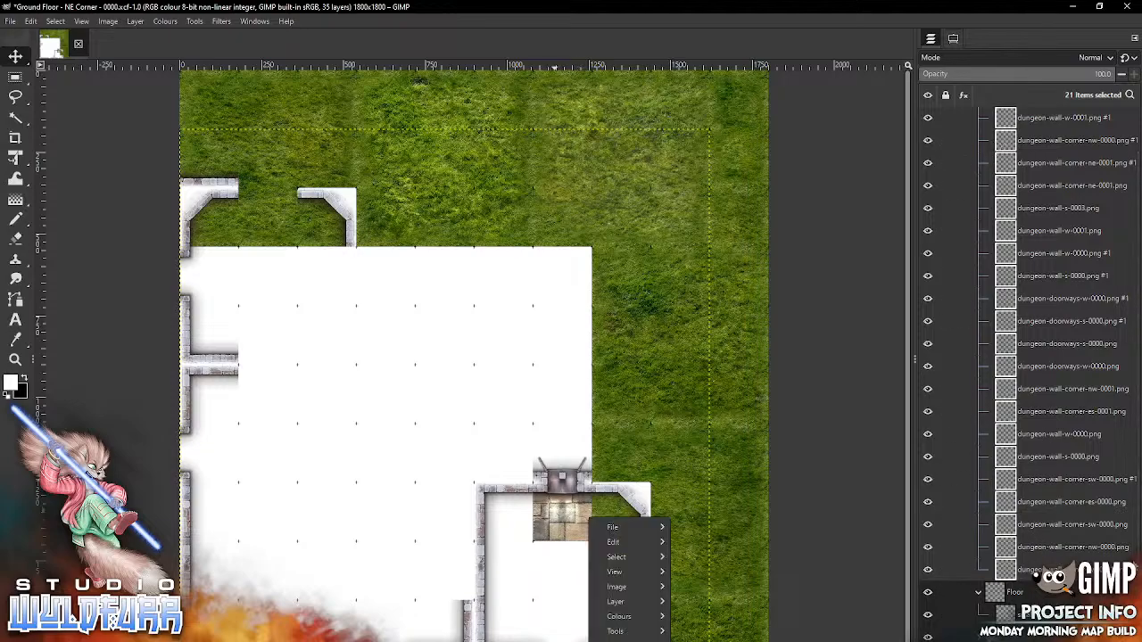
- Add small-window-e-0000.png to the Floor group and place it in the ninth row, below the eighth-column northeast corner
click(994, 599)
click(1003, 613)
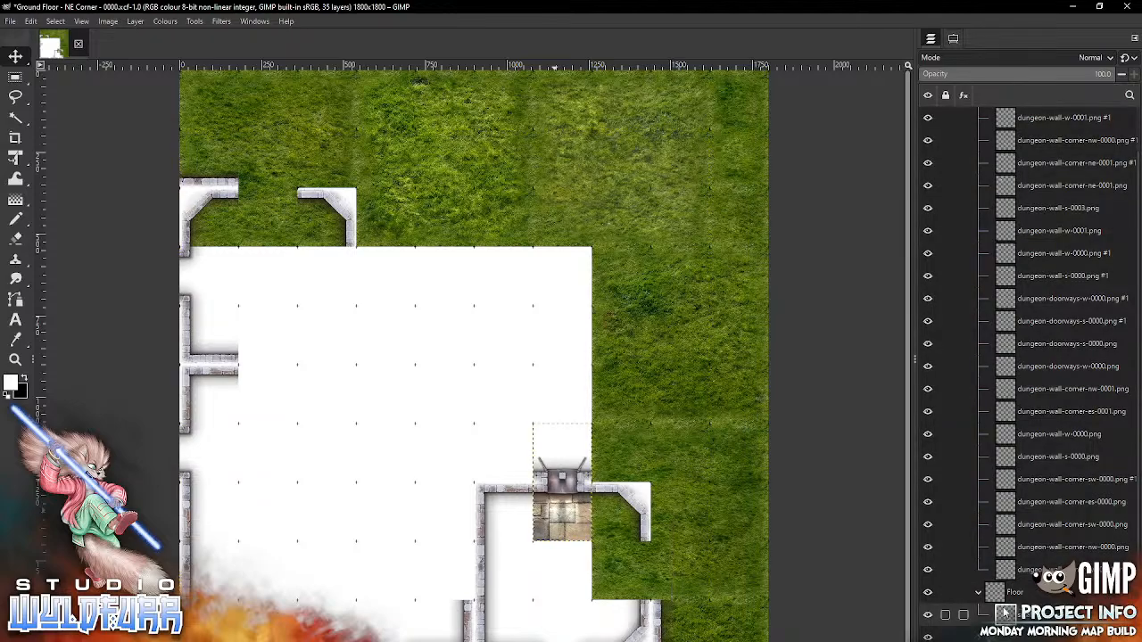
key(alt+Tab)
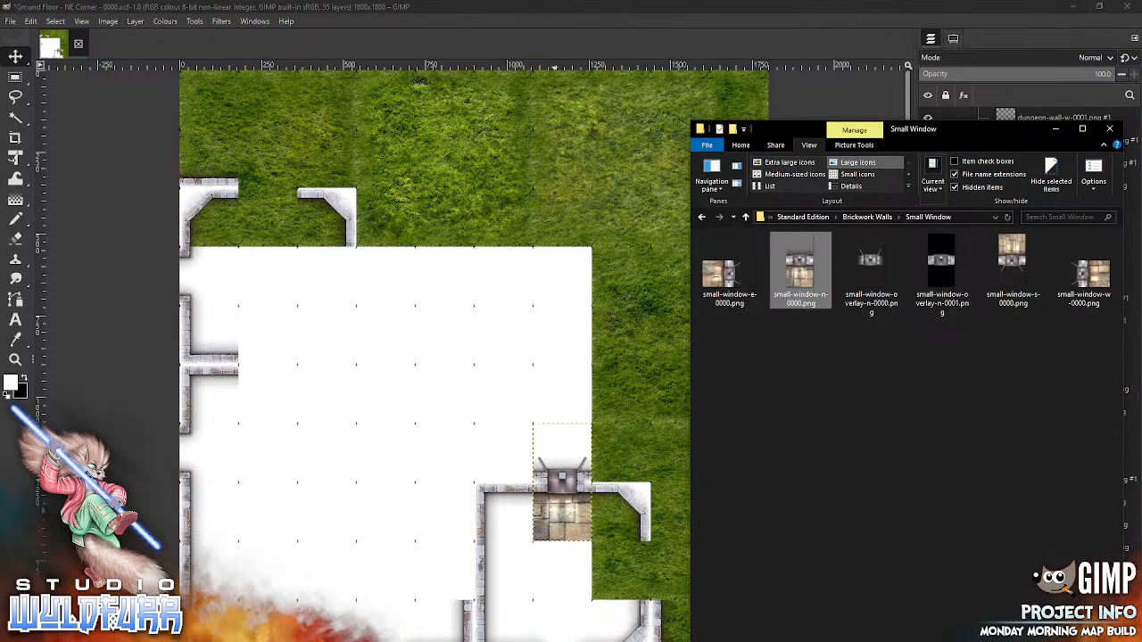
click(720, 272)
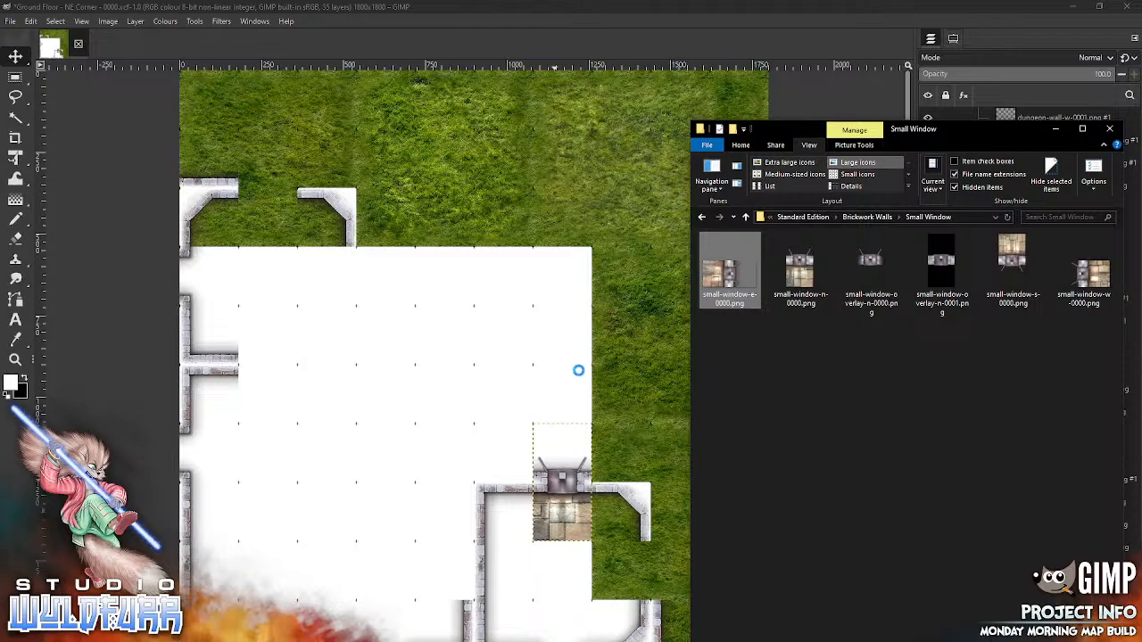
drag(550, 395, 553, 400)
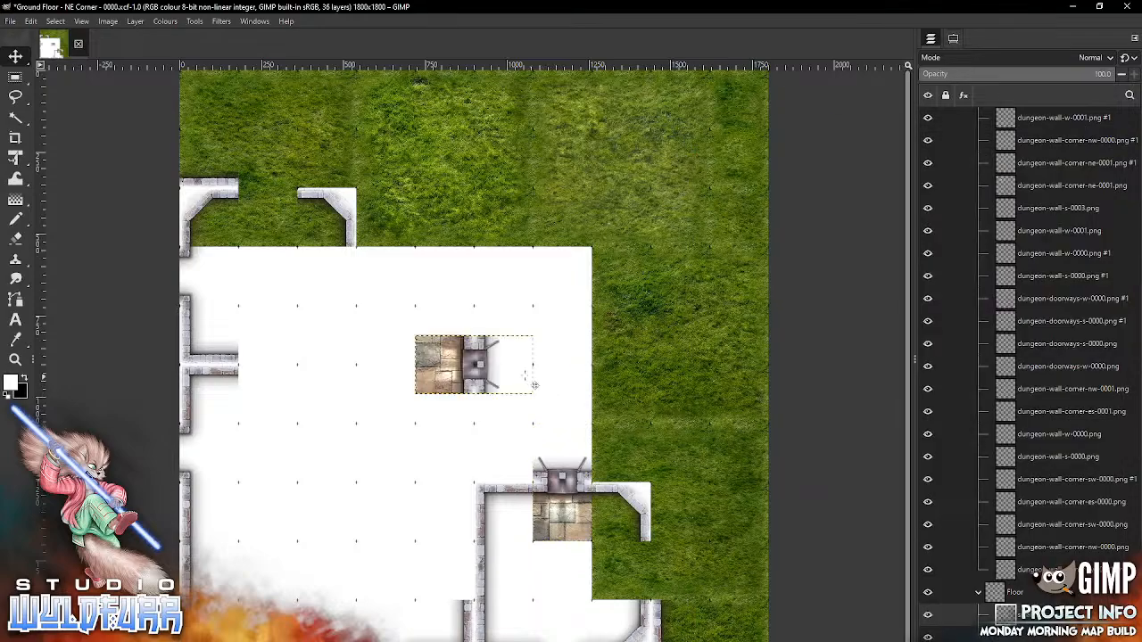
drag(477, 365, 664, 581)
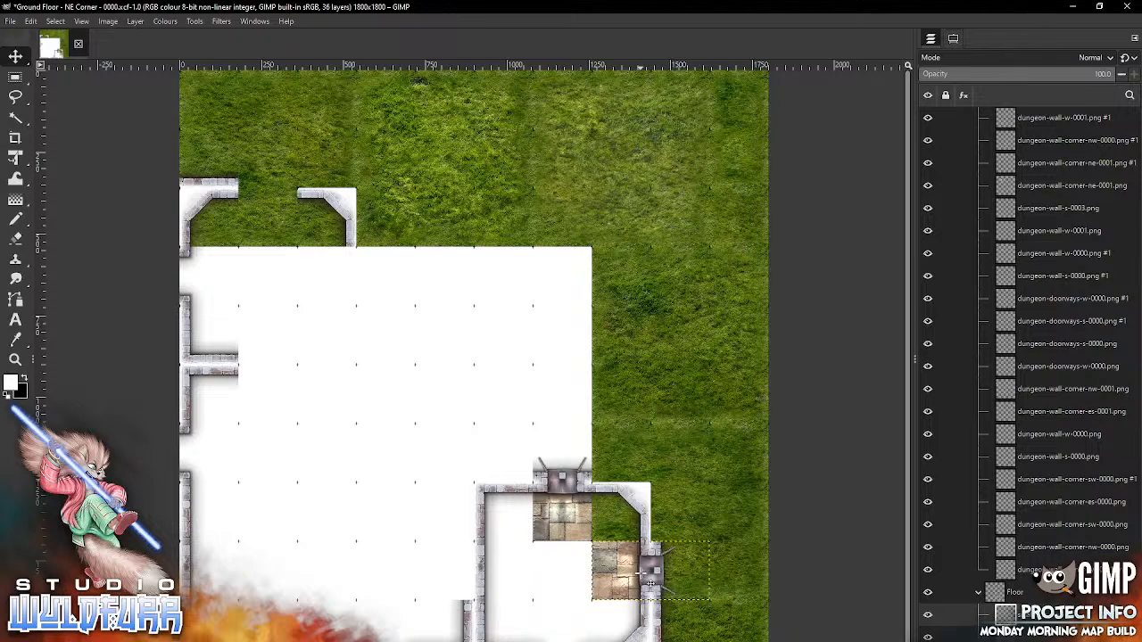
- Add another small-window-n-0000.png and fit it between the two corner pieces in the map's third row
key(alt+Tab)
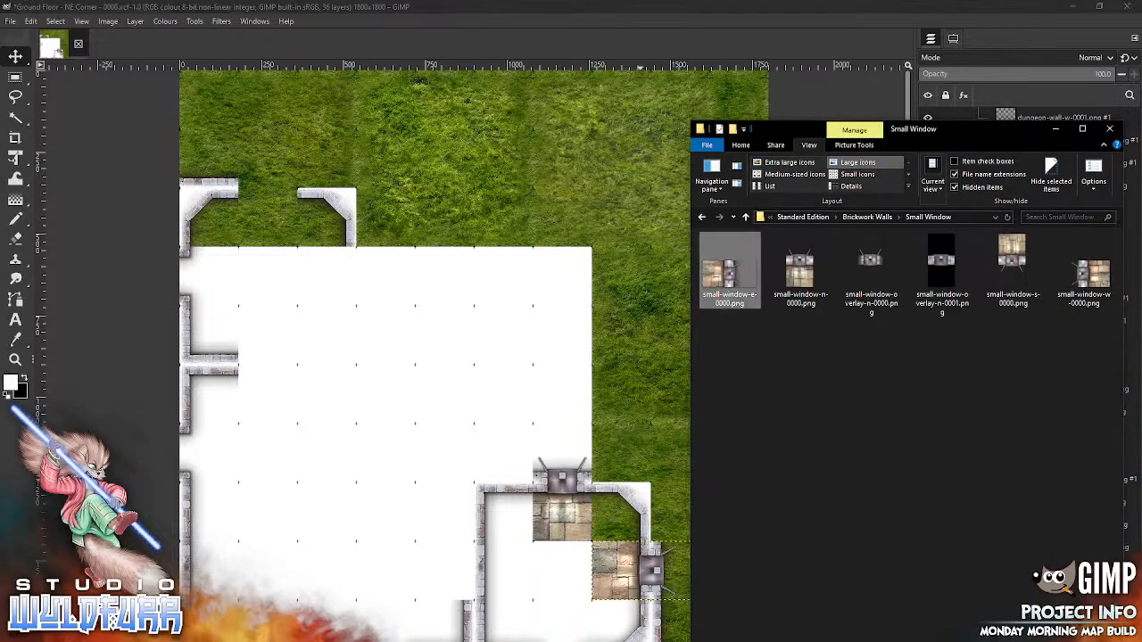
drag(801, 276, 397, 361)
drag(478, 364, 269, 184)
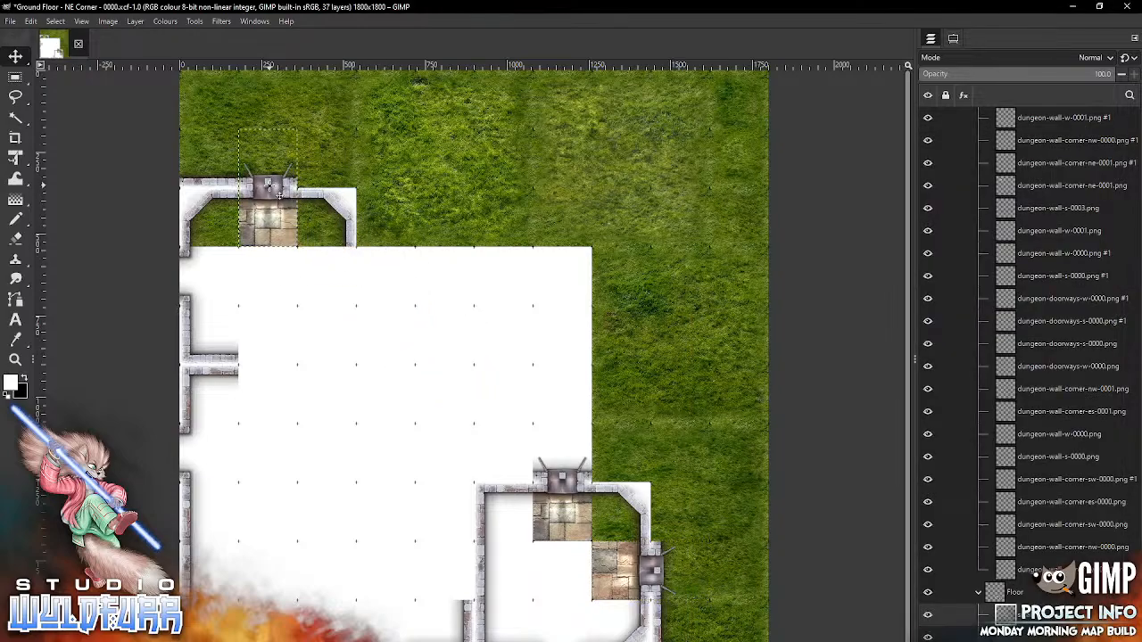
- Add another small-window-e-0000.png and place it in the fourth row, directly below the third-column northeast corner
key(alt+Tab)
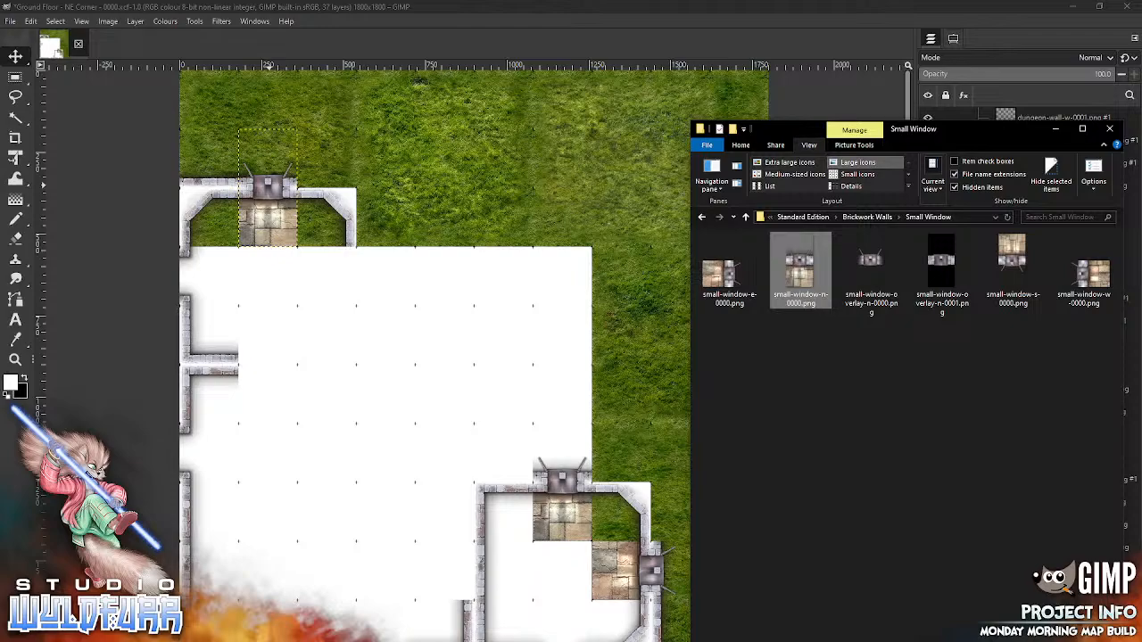
drag(724, 279, 544, 306)
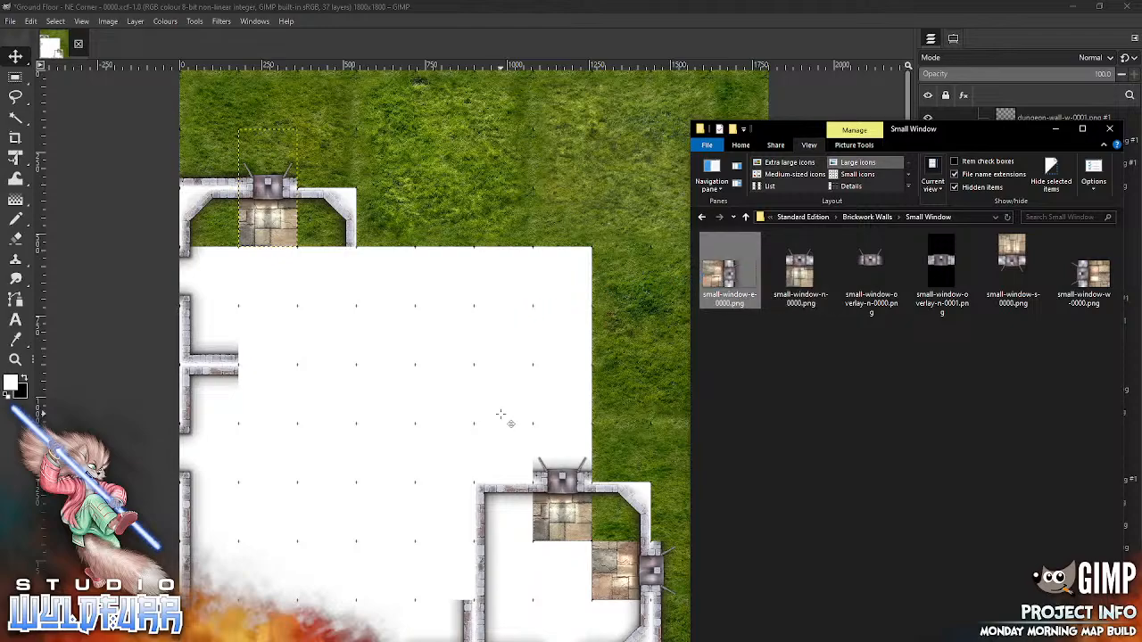
drag(500, 413, 501, 413)
drag(477, 358, 368, 293)
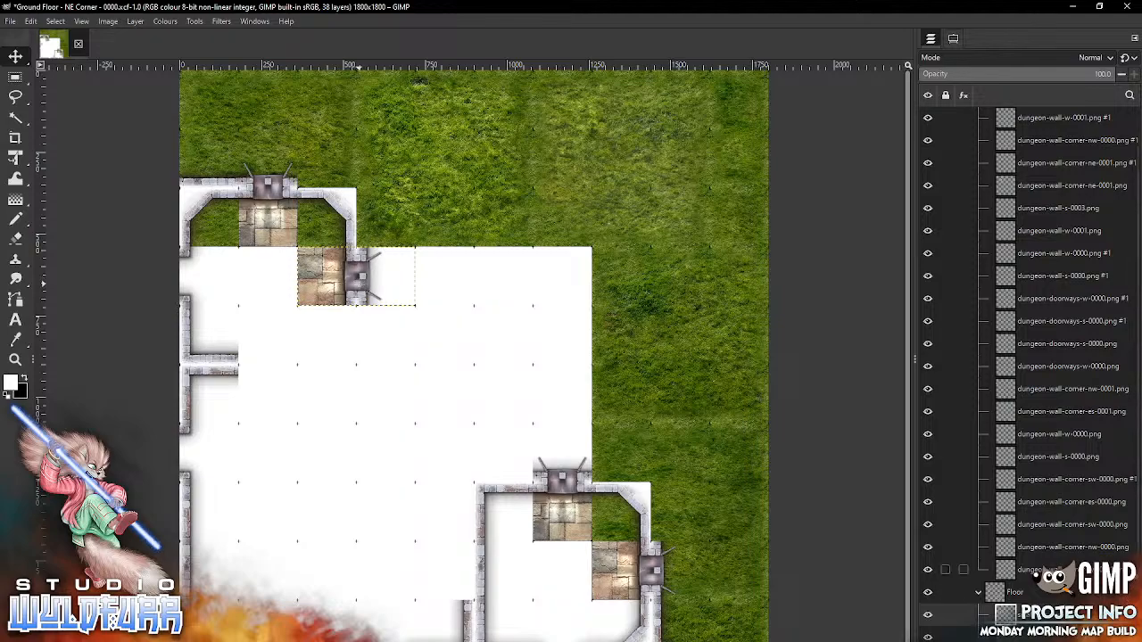
- Add dungeon-wall-corner-es-0000.png from the Brickwork Walls folder to the Walls group, placing it in the fifth row's third column
drag(1137, 543, 1118, 194)
click(990, 143)
key(alt+Tab)
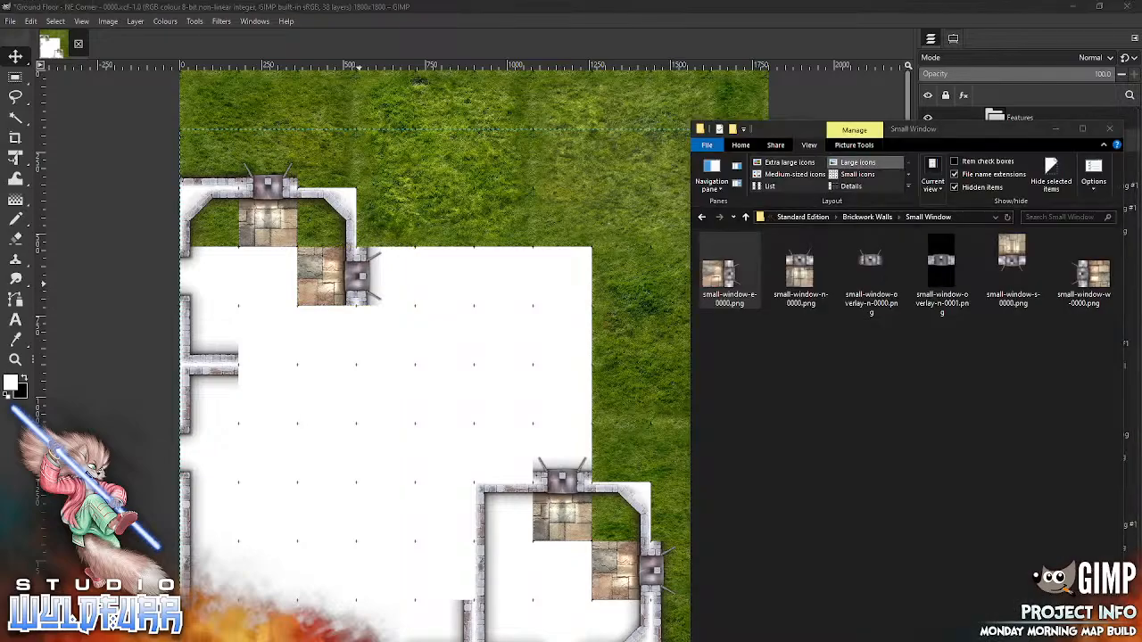
click(866, 217)
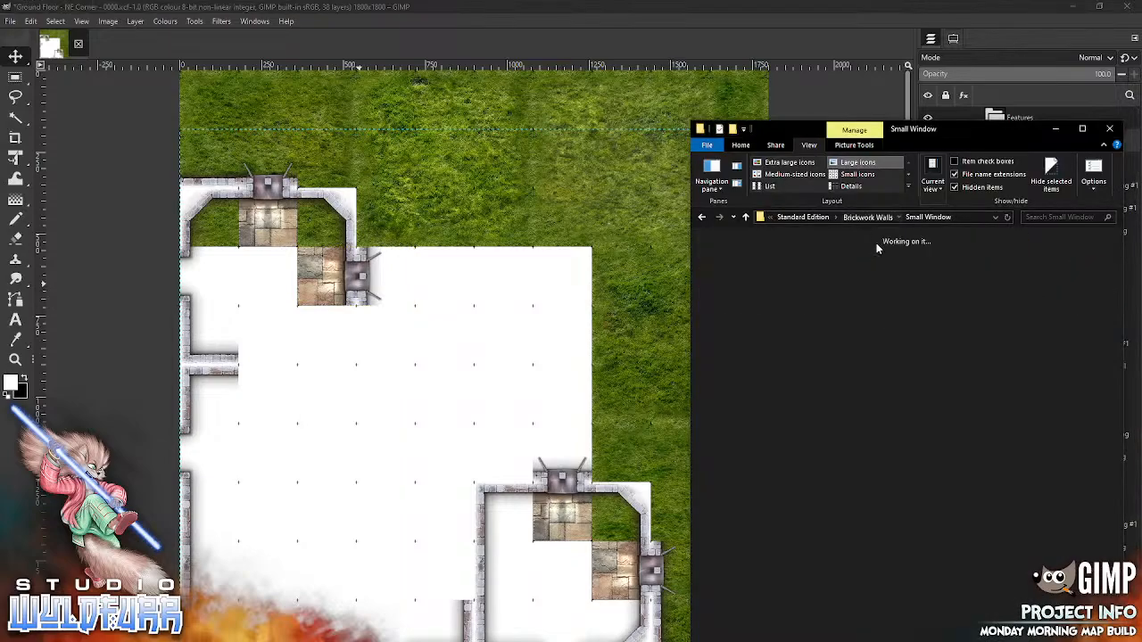
drag(819, 383, 373, 457)
drag(506, 395, 360, 367)
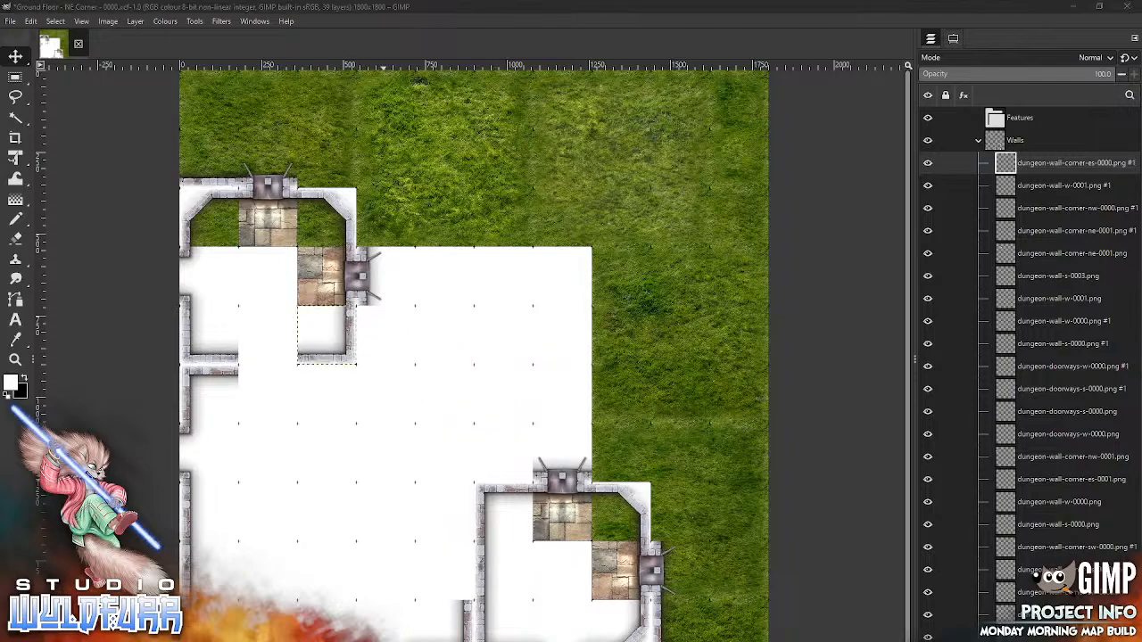
- Add dungeon-wall-n-0000.png and place it in the second column of the map's sixth row
key(alt+Tab)
drag(774, 497, 251, 502)
drag(369, 531, 368, 531)
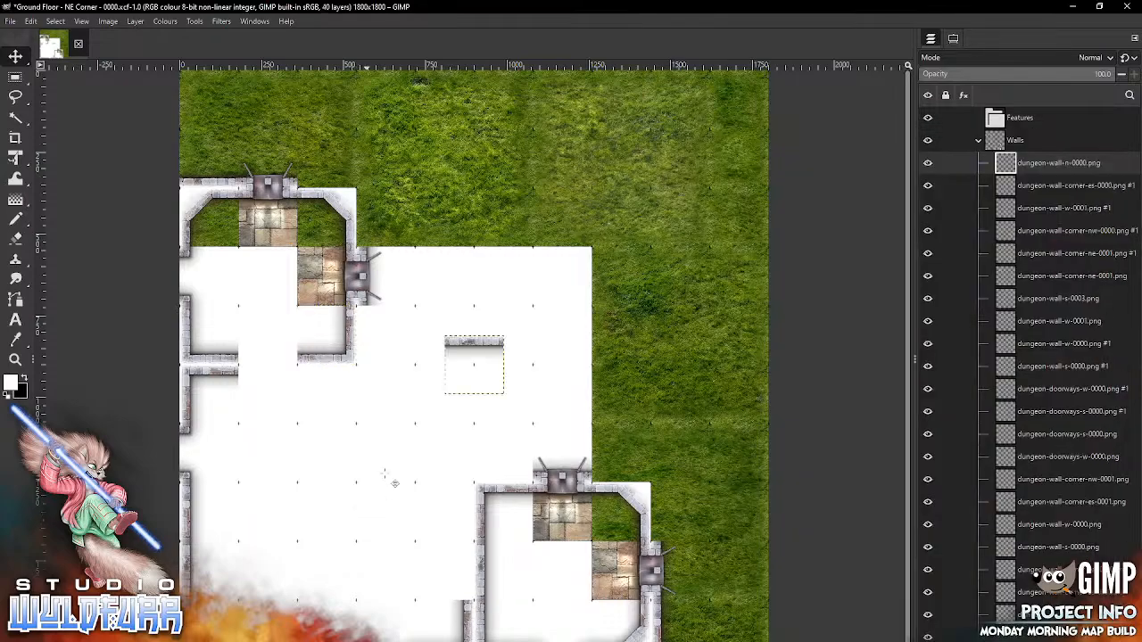
drag(473, 364, 277, 387)
- Add dungeon-wall-s-0003.png and place it in the second column of the fifth row to close the wall gap
key(alt+Tab)
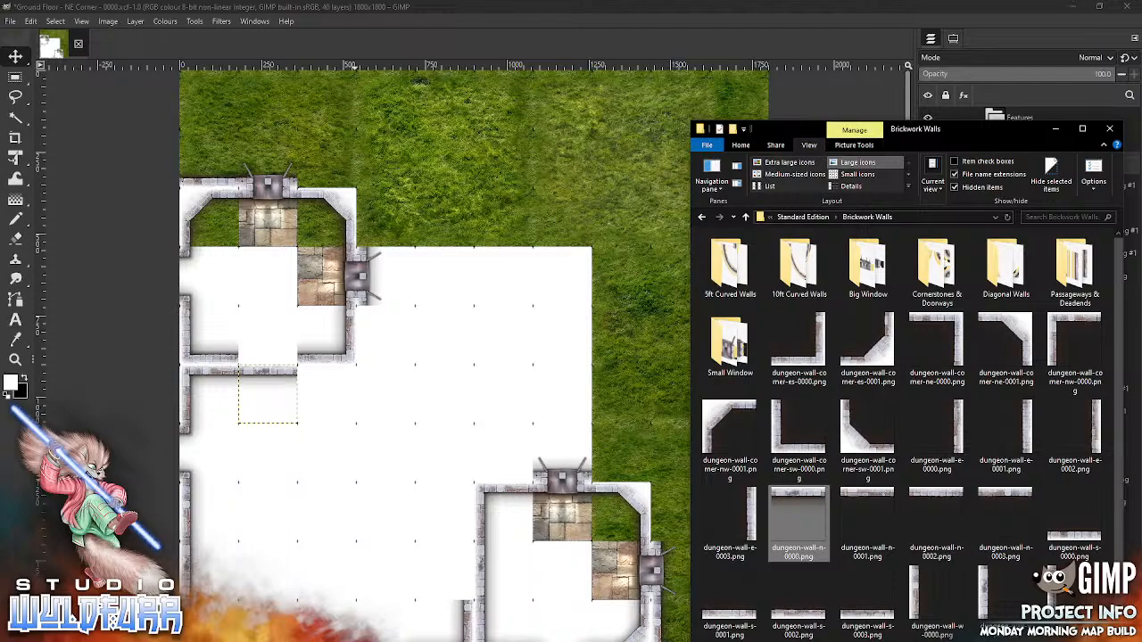
click(867, 607)
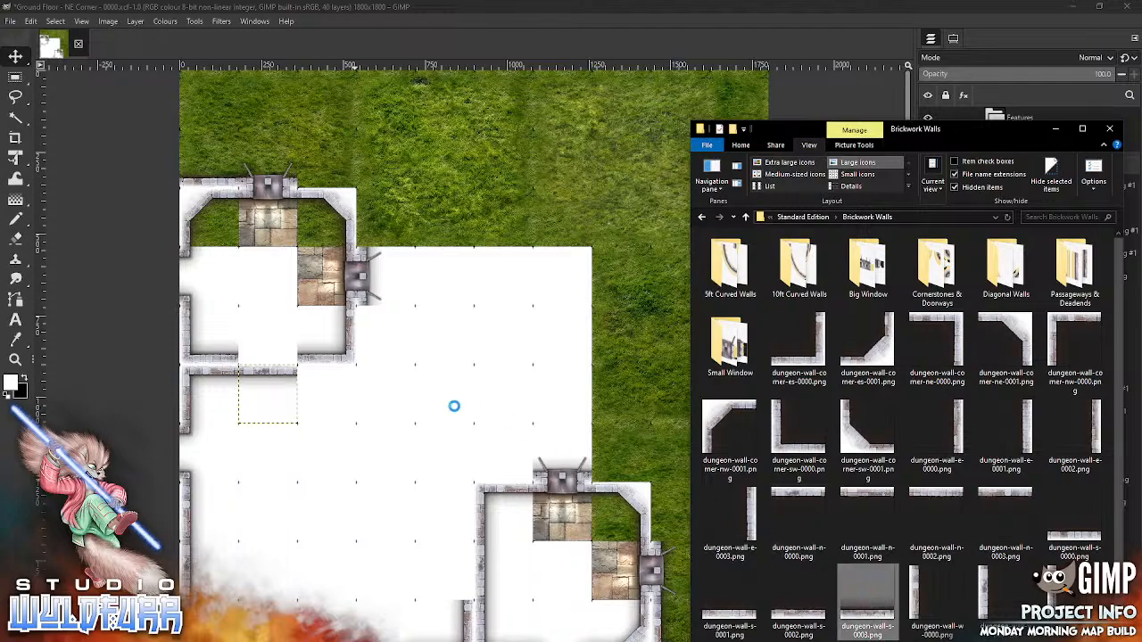
drag(403, 403, 401, 400)
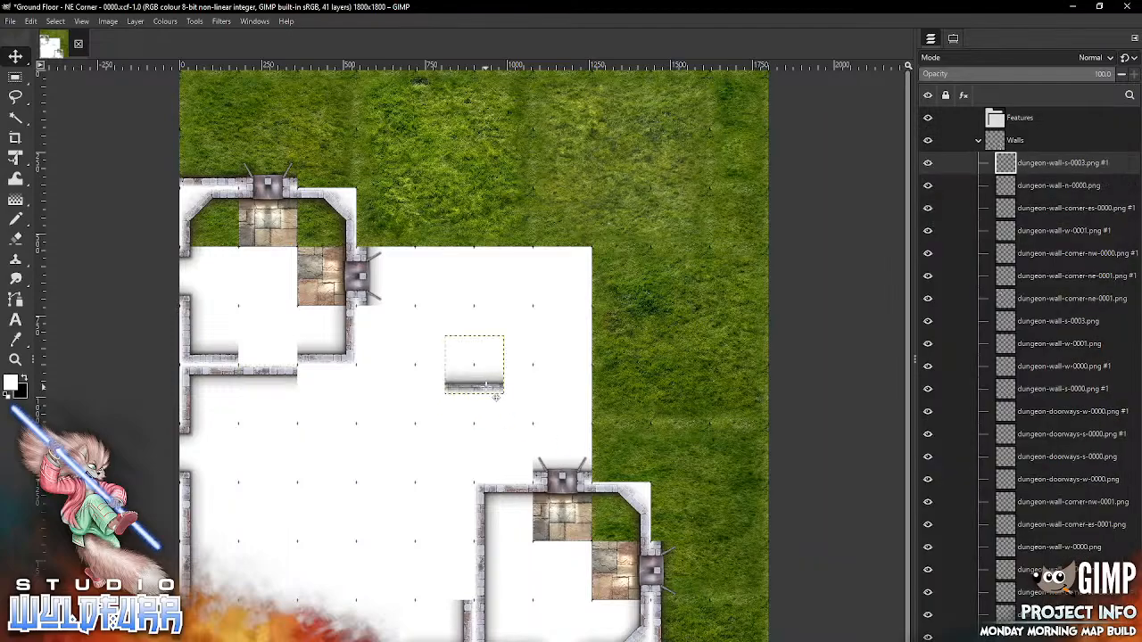
drag(268, 335, 267, 335)
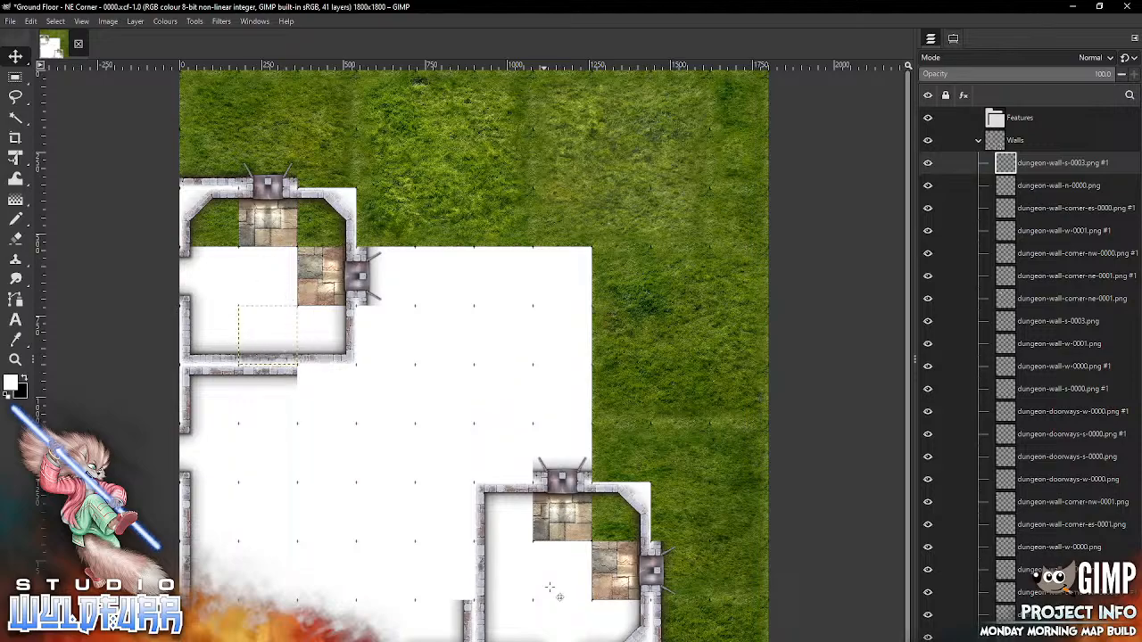
- Add dungeon-wall-n-0002.png to the Walls group and place it in the third column of the sixth row
key(alt+Tab)
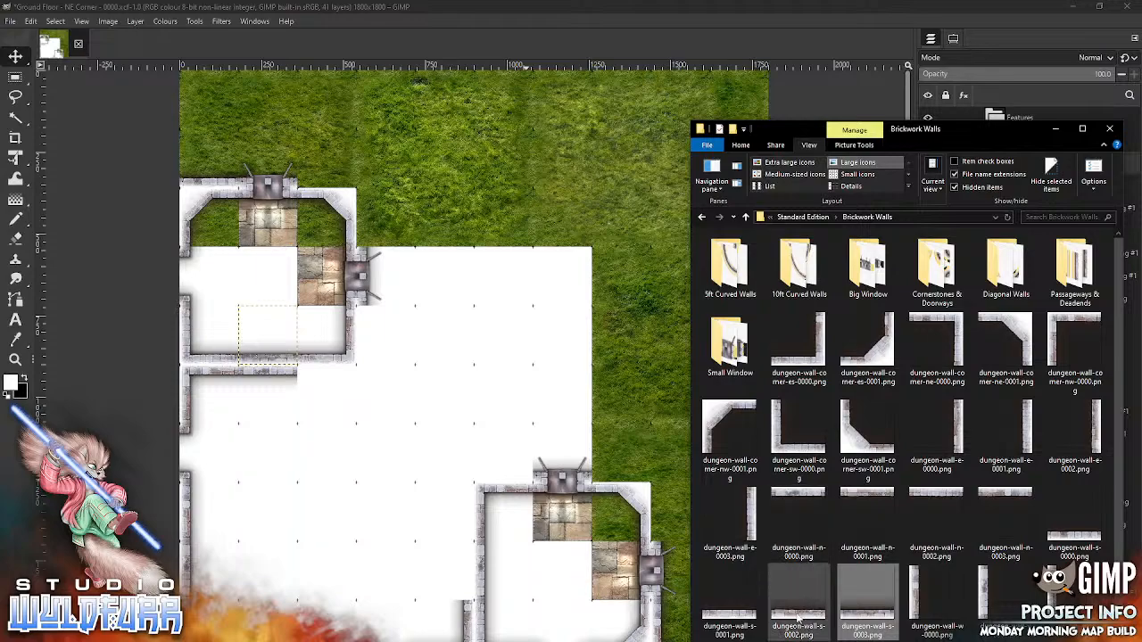
click(947, 500)
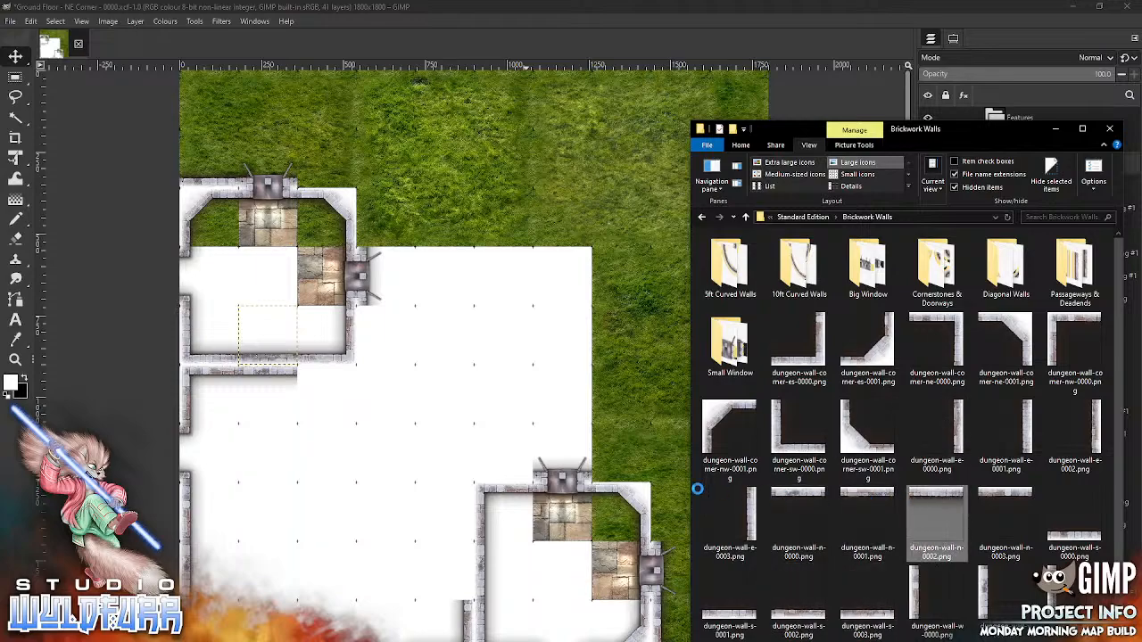
drag(366, 461, 365, 461)
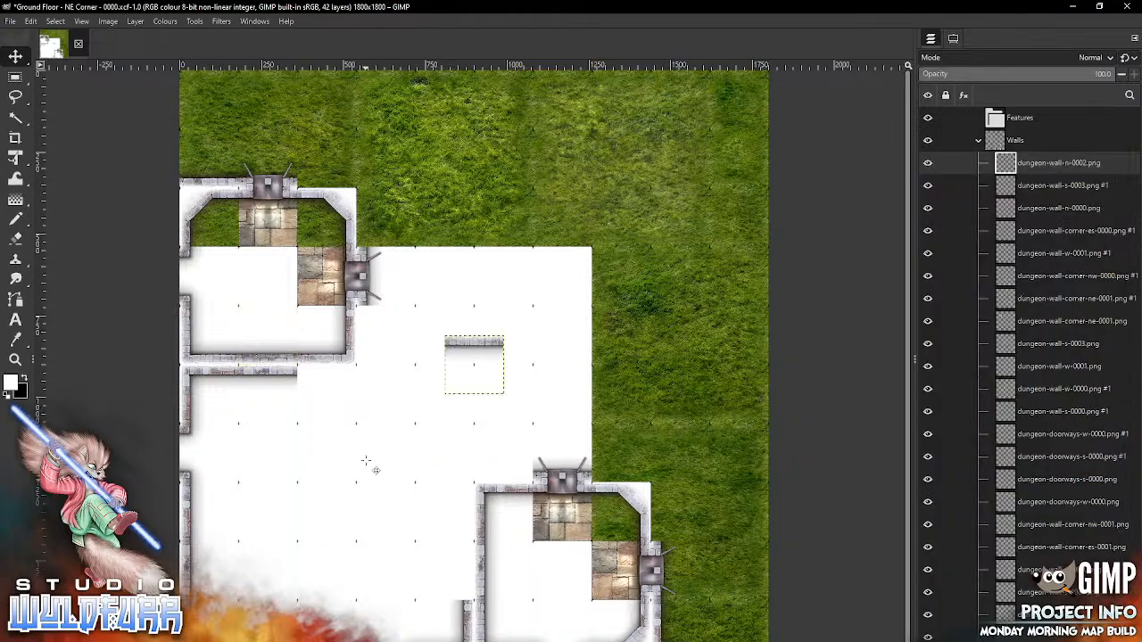
drag(474, 342, 326, 369)
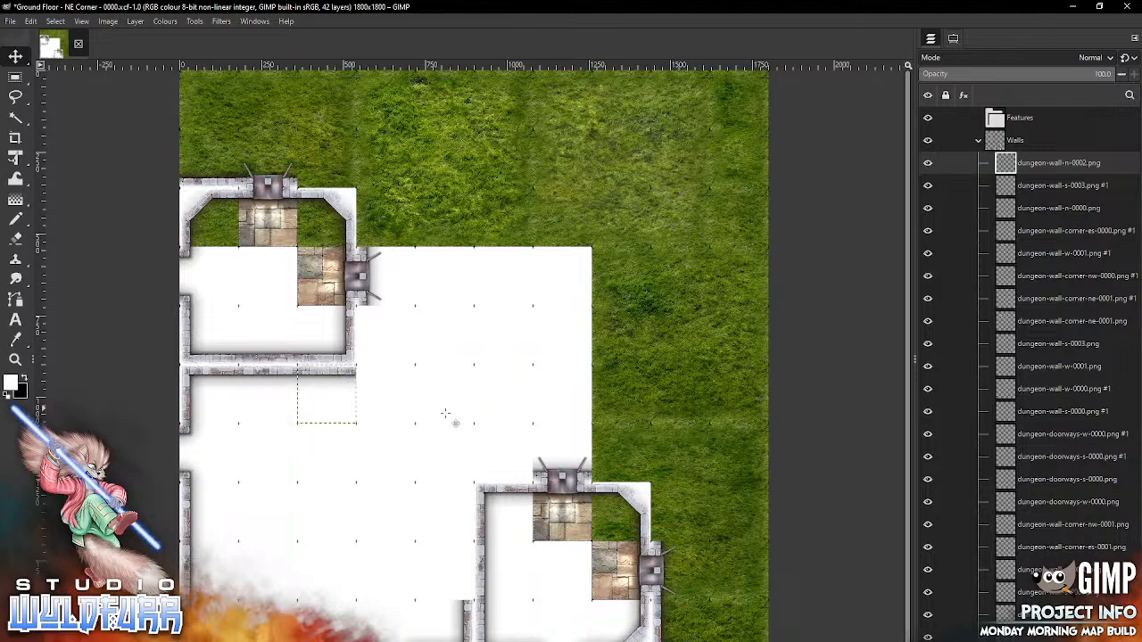
- Add dungeon-wall-e-0000.png and place it in the fifth column of the ninth row, backing the southeast room's west wall
key(alt+Tab)
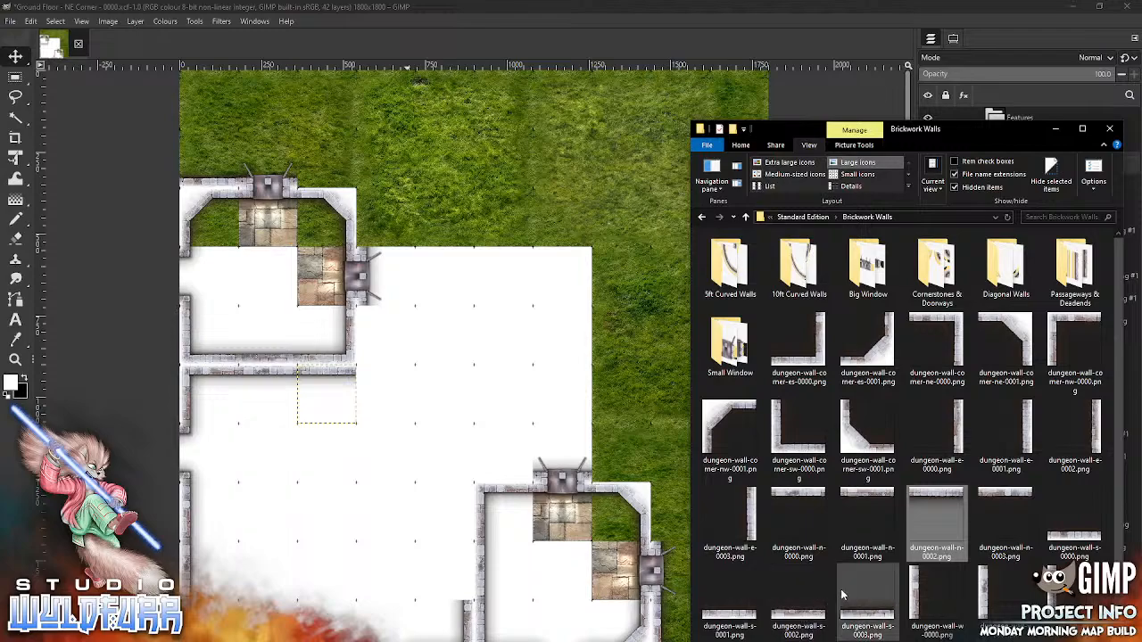
click(959, 424)
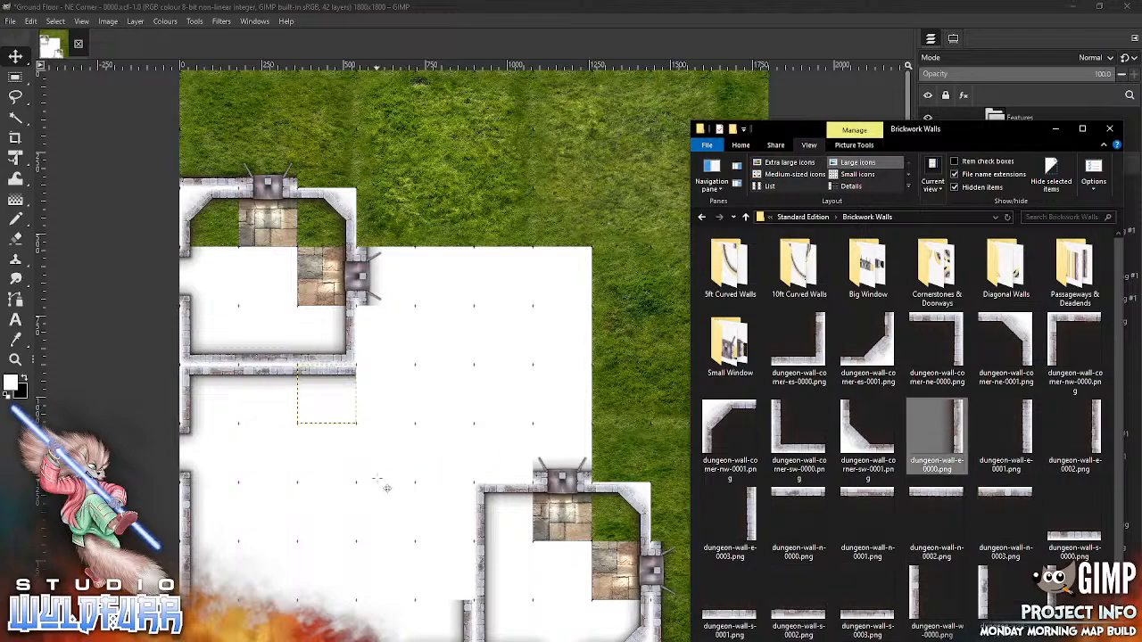
drag(957, 430, 434, 471)
drag(504, 376, 474, 580)
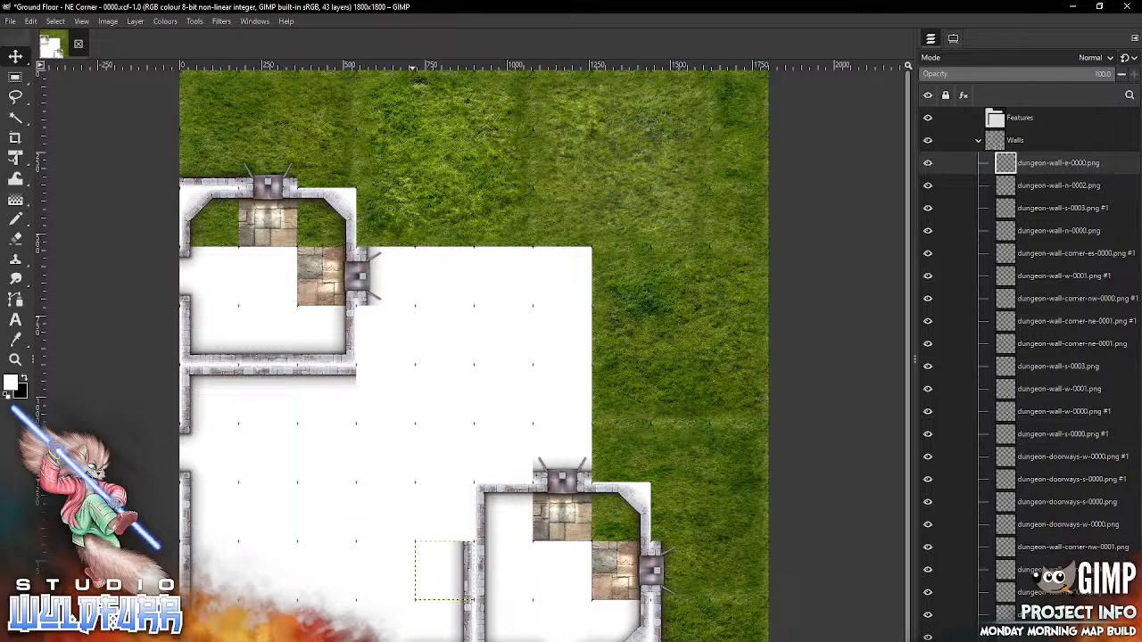
- Add dungeon-wall-e-0001.png and place it in the fifth column of the eighth row, directly above the previous east wall
key(alt+Tab)
click(1005, 428)
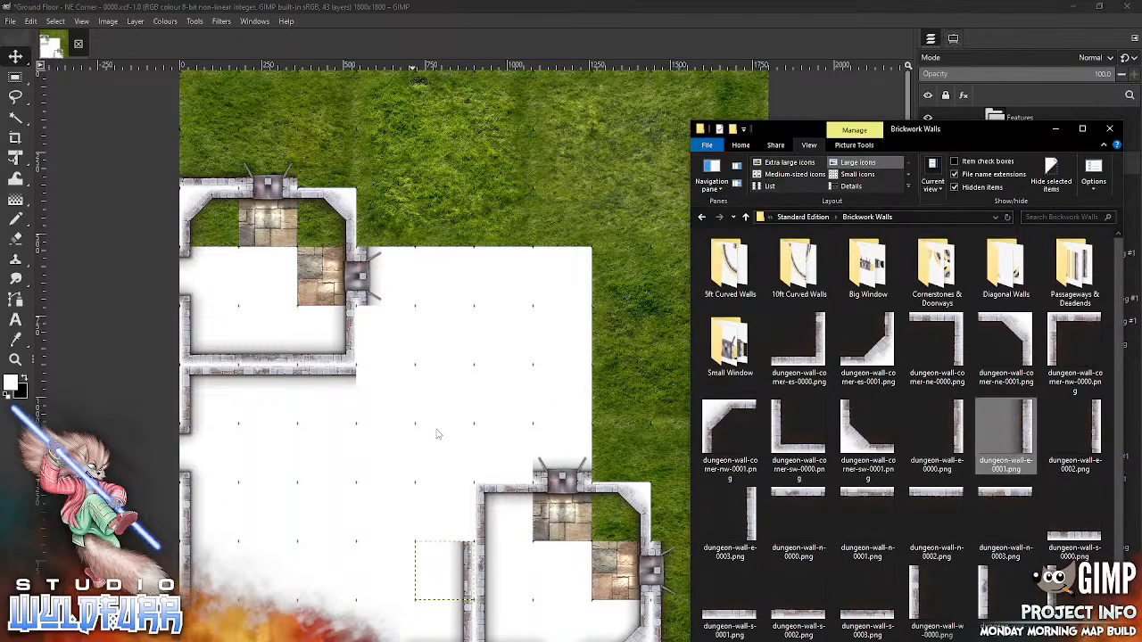
drag(441, 443, 441, 443)
drag(474, 363, 479, 518)
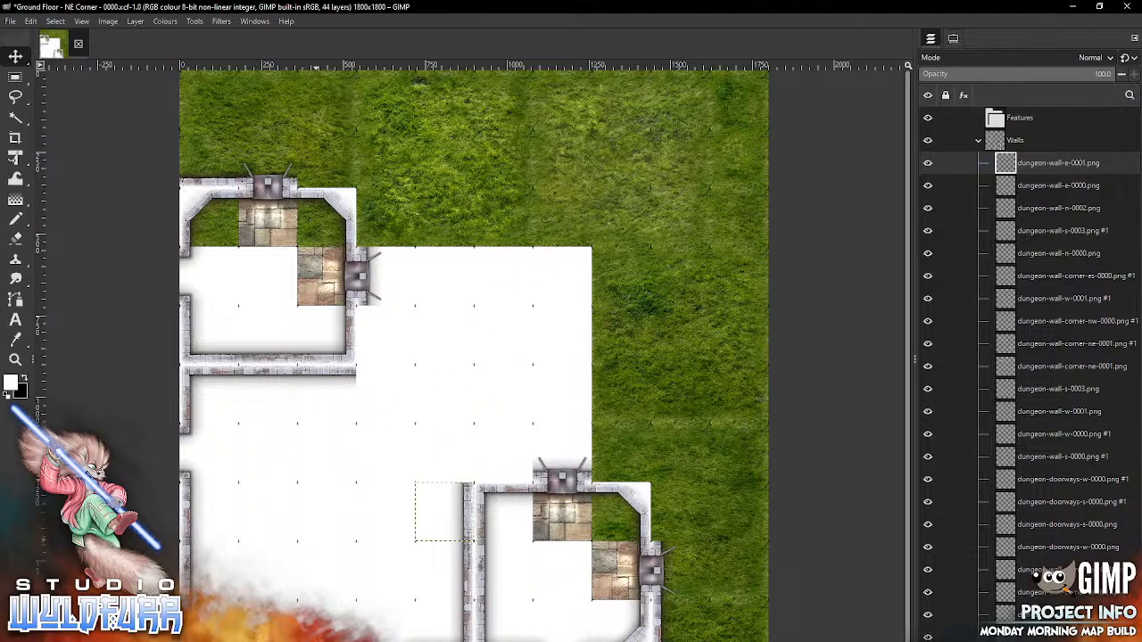
- Add dungeon-wall-s-0002.png and place it in the sixth column of the seventh row, along the southeast room's north wall
key(alt+Tab)
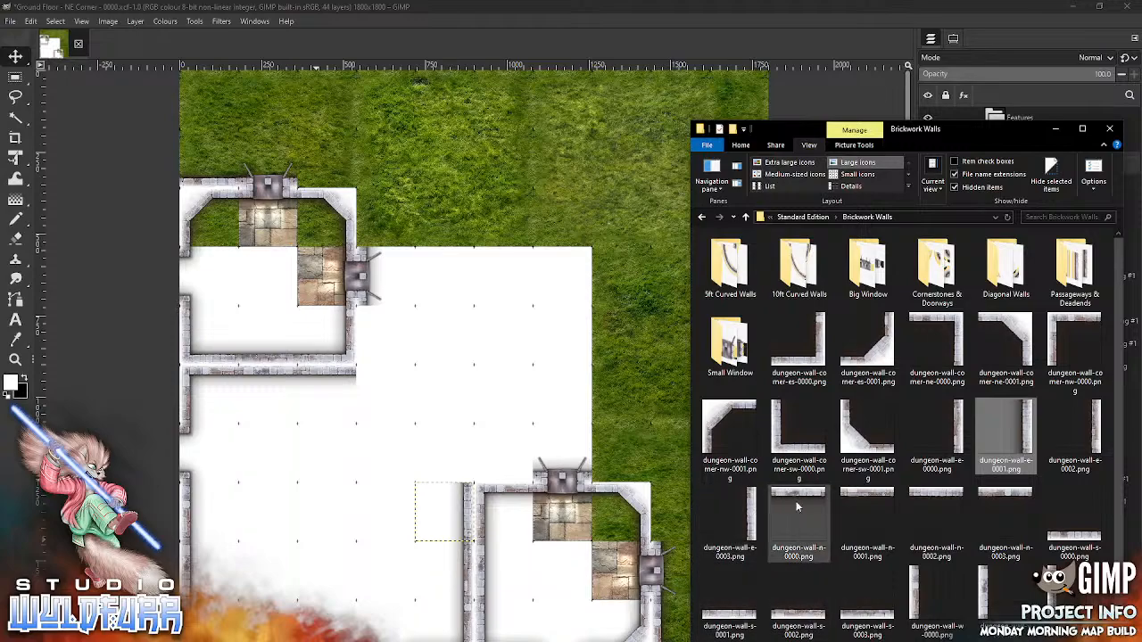
click(787, 618)
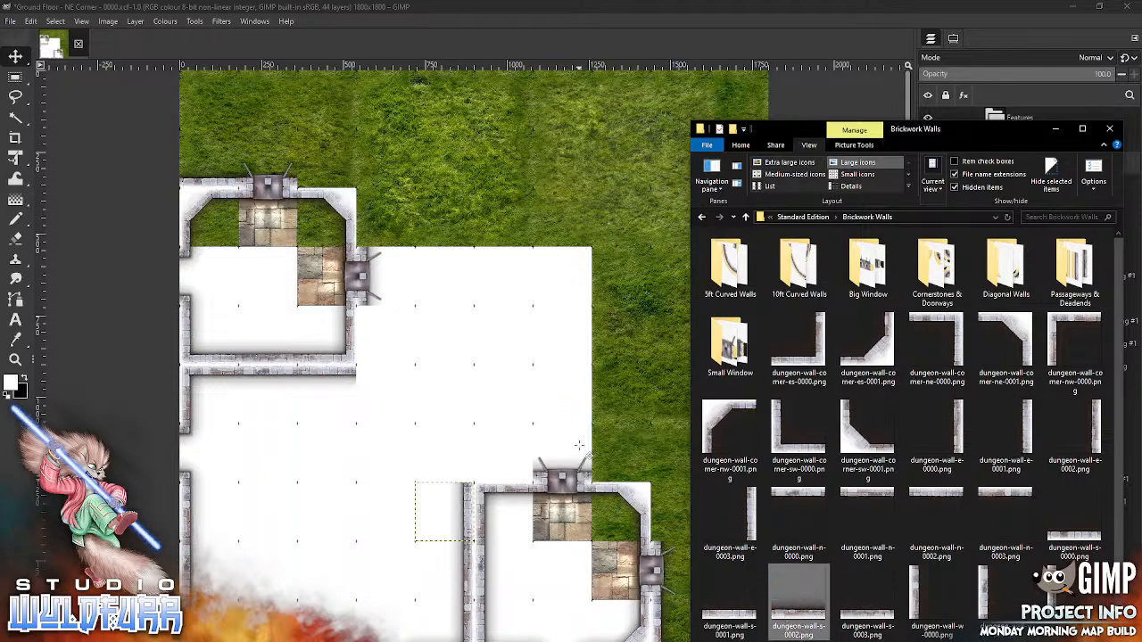
drag(579, 445, 579, 446)
drag(473, 366, 535, 498)
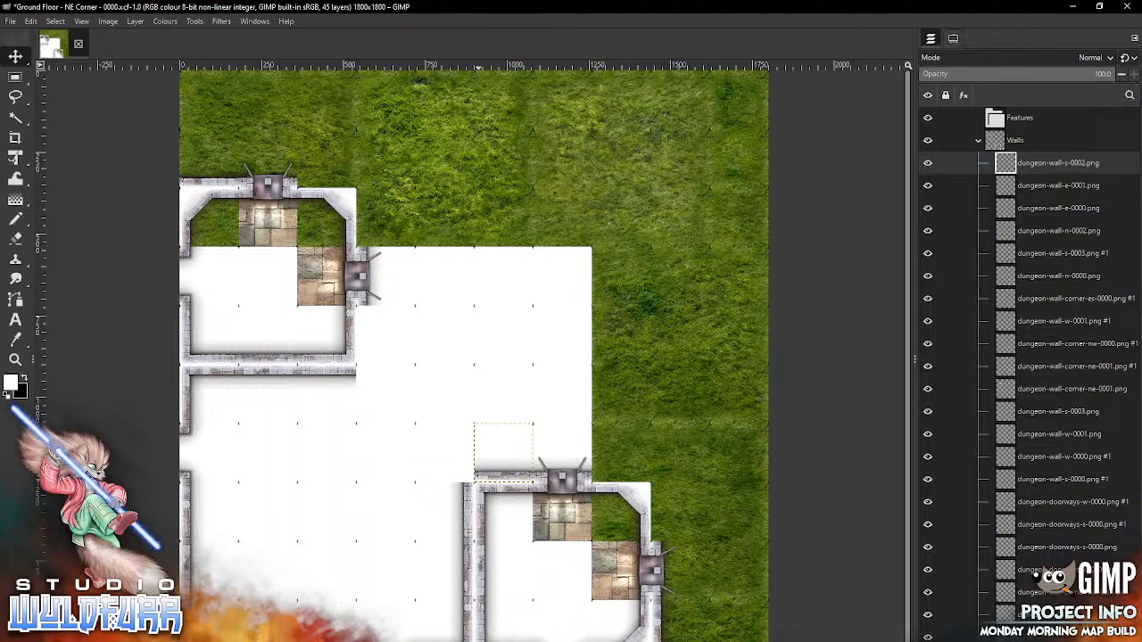
- Add dungeon-wall-s-0001.png and place it in the eighth column of the seventh row, east of the room's north window
key(alt+Tab)
click(729, 593)
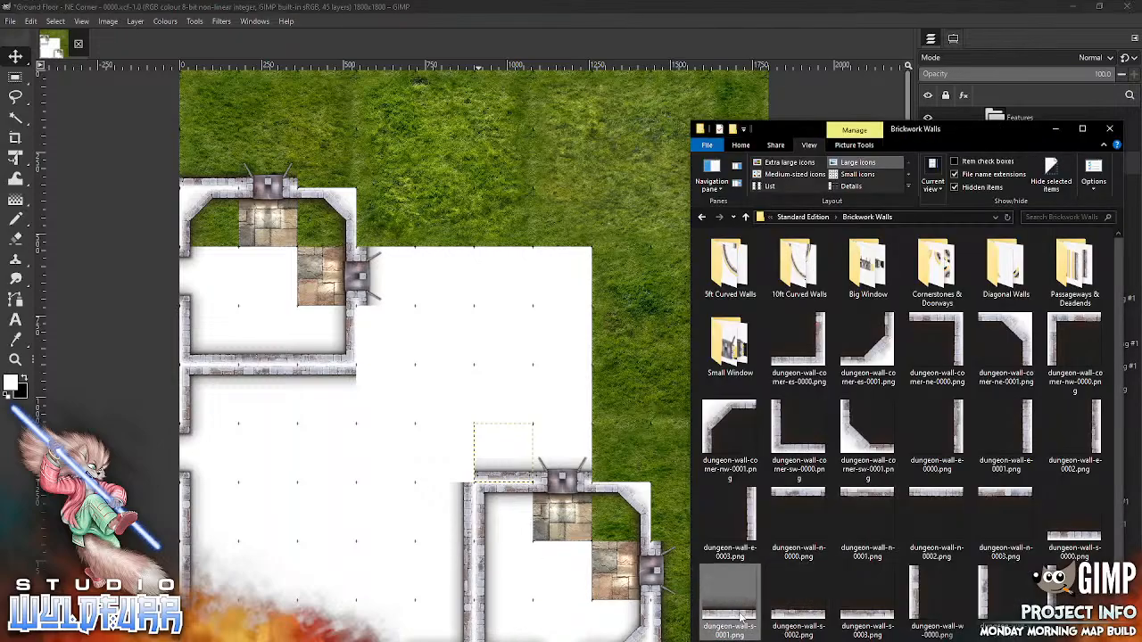
drag(625, 382, 624, 381)
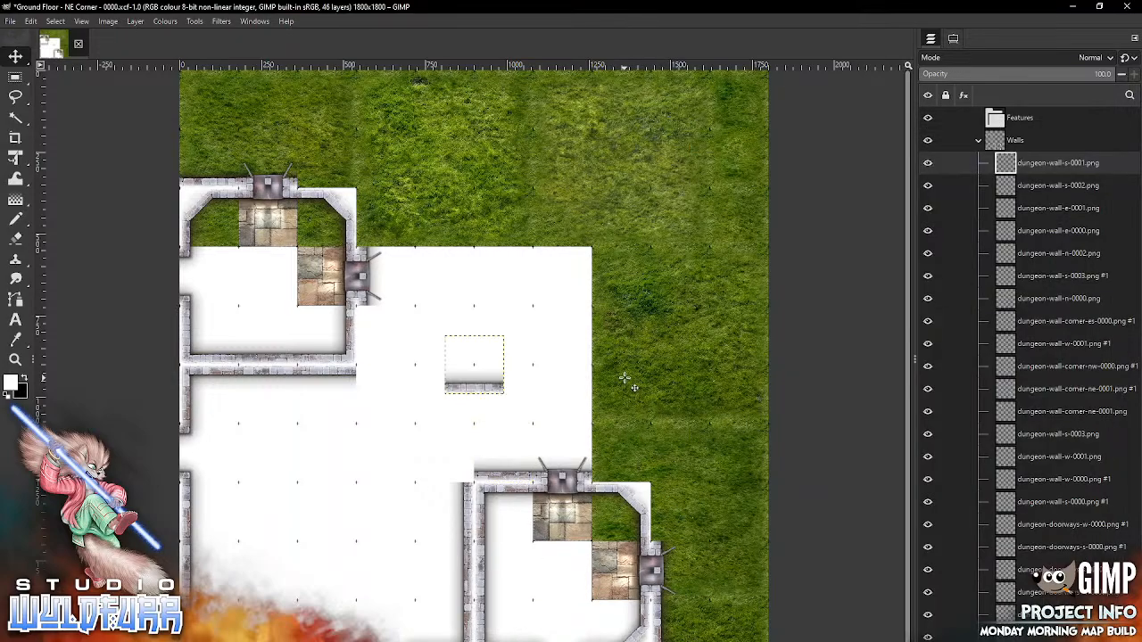
drag(500, 398, 650, 489)
- Add another dungeon-wall-w-0000.png and place it in the ninth column of the eighth row, outside the southeast room's northeast corner
key(alt+Tab)
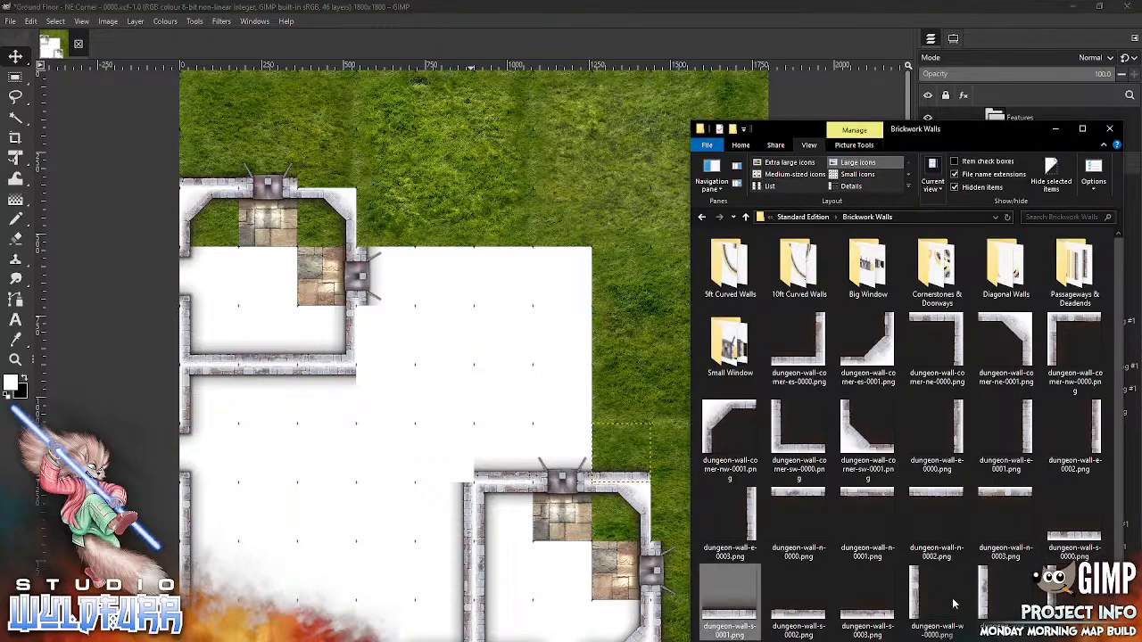
click(920, 596)
drag(626, 420, 637, 425)
drag(460, 373, 666, 514)
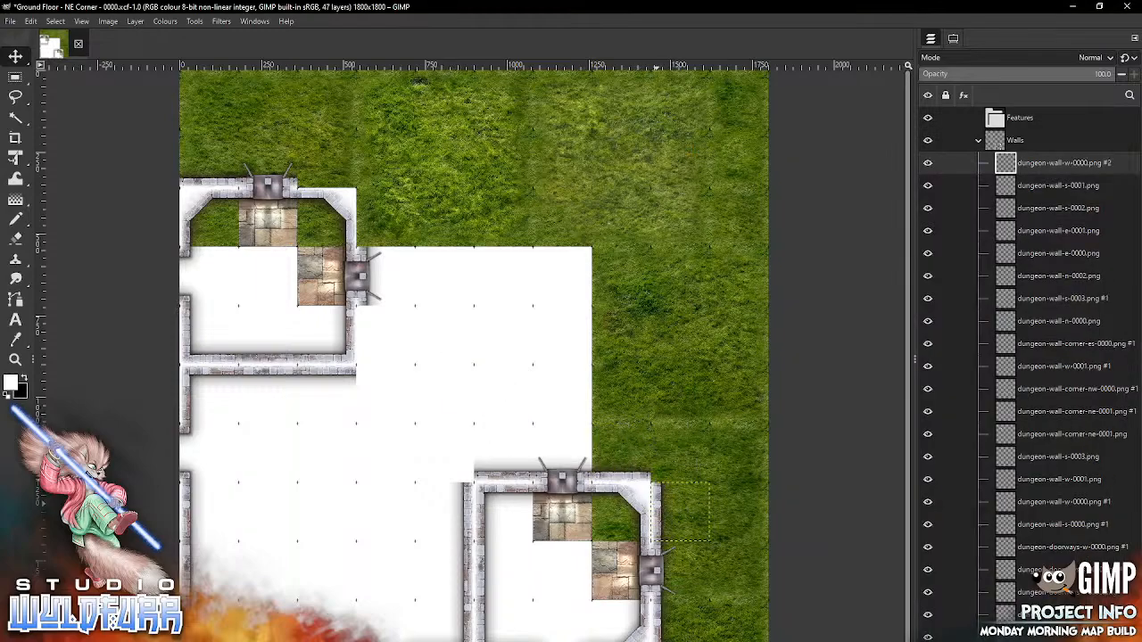
- Add another dungeon-wall-w-0001.png and place it in the fourth column of the fifth row, below the northwest room's east window
key(alt+Tab)
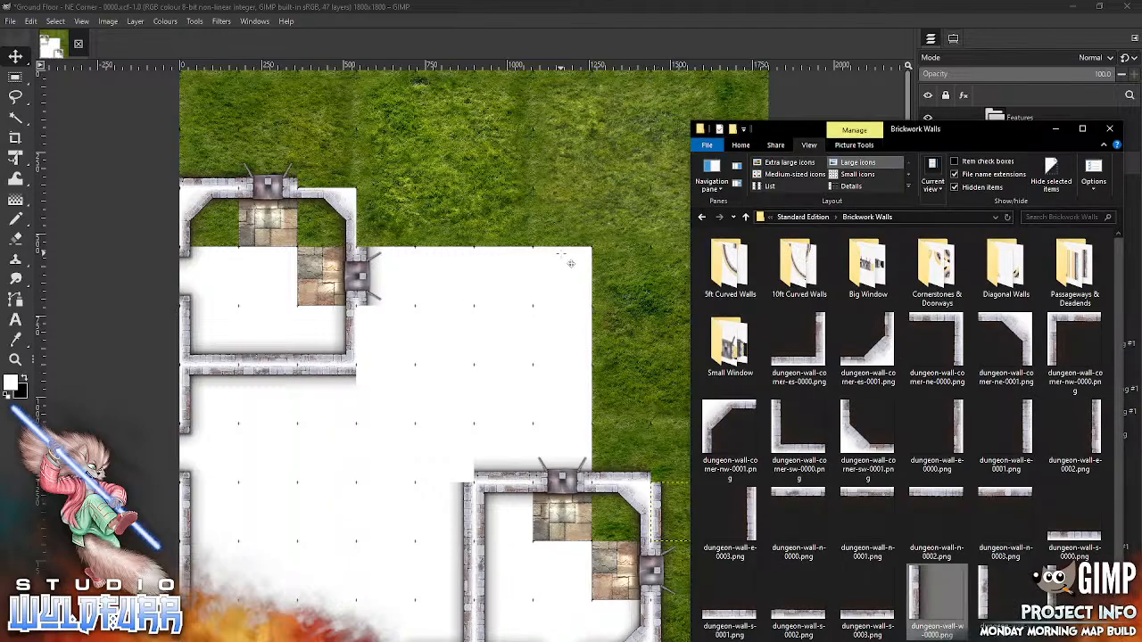
click(986, 596)
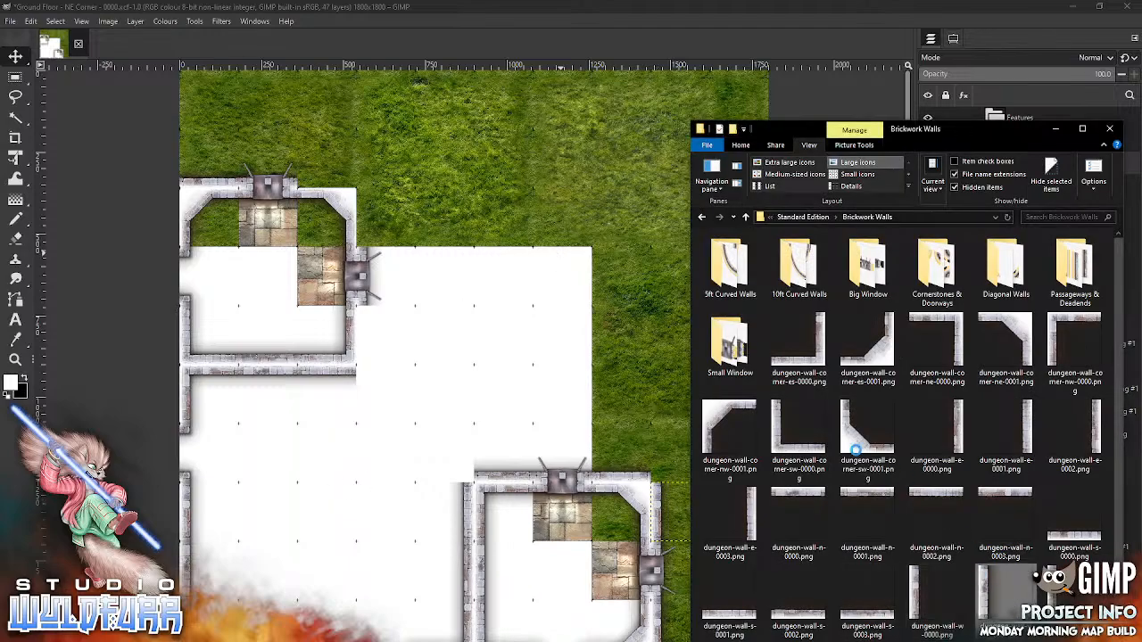
drag(470, 357, 382, 343)
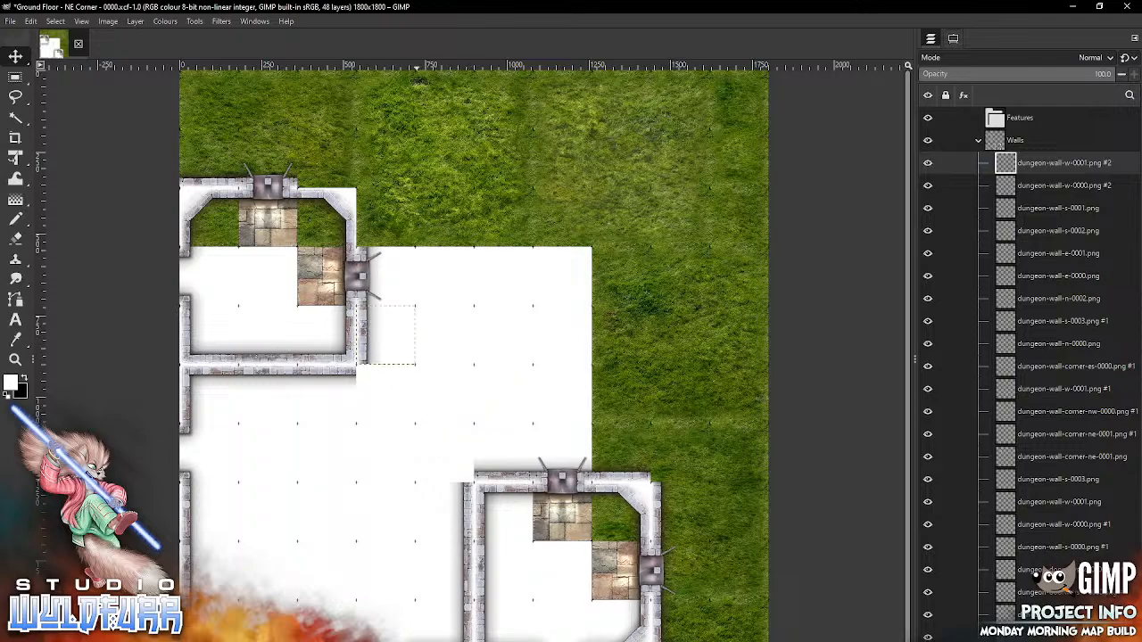
- Add dungeon-wall-w-0002.png and place it in the fourth column of the third row, above the northwest room's east window
click(376, 641)
right_click(376, 640)
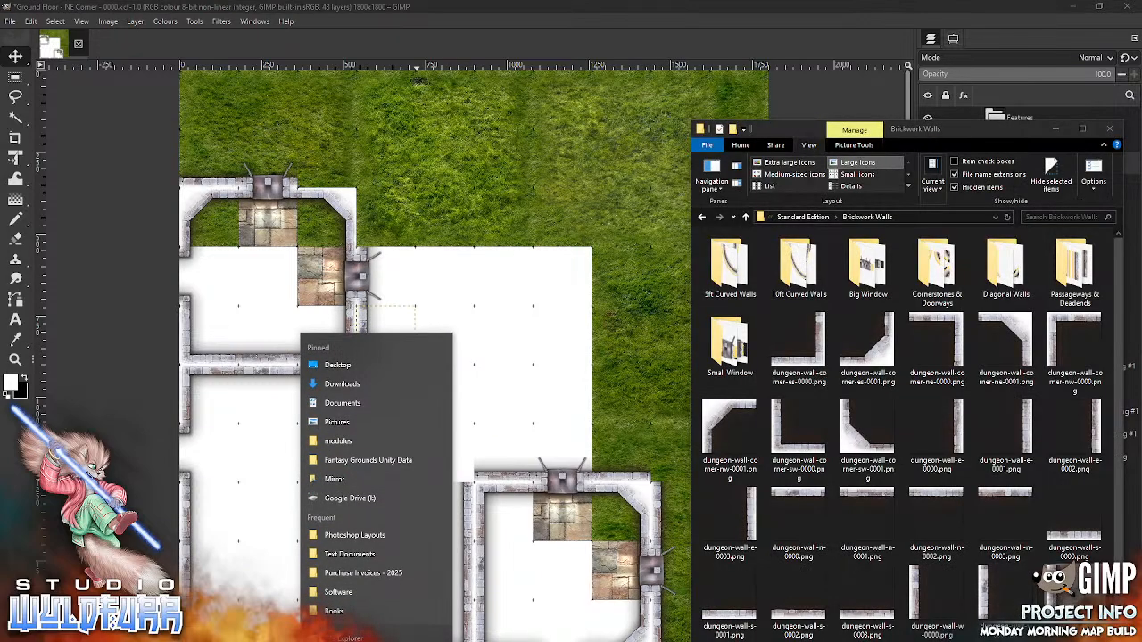
drag(1072, 641, 457, 219)
drag(464, 373, 378, 220)
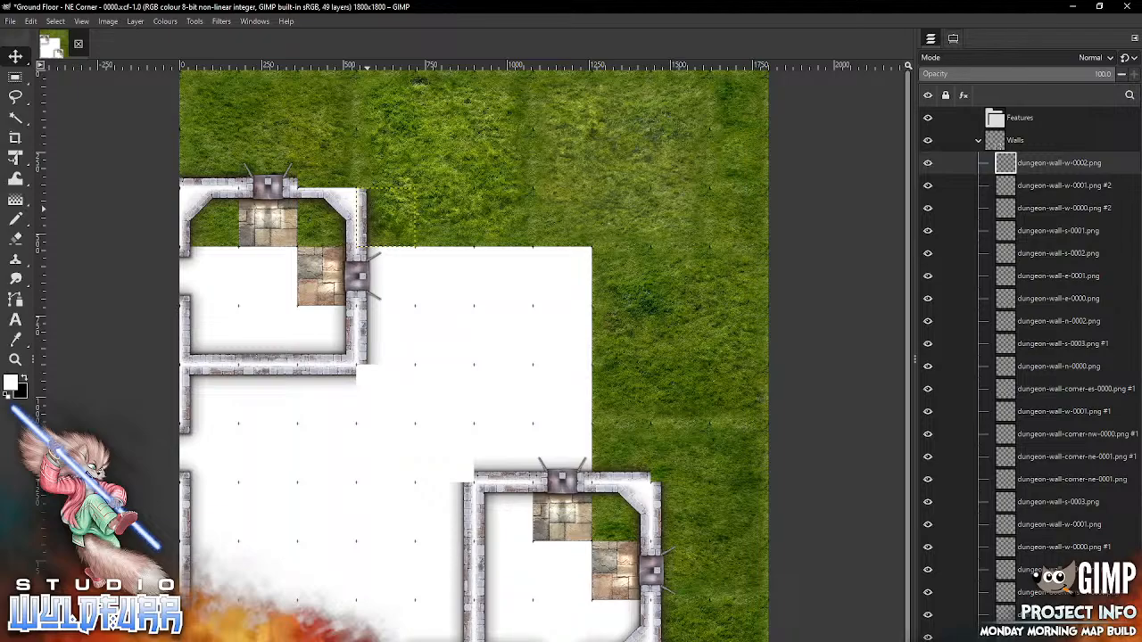
- Add another dungeon-wall-s-0002.png and place it in the third column of the second row, above the northwest room's northeast corner
key(alt+Tab)
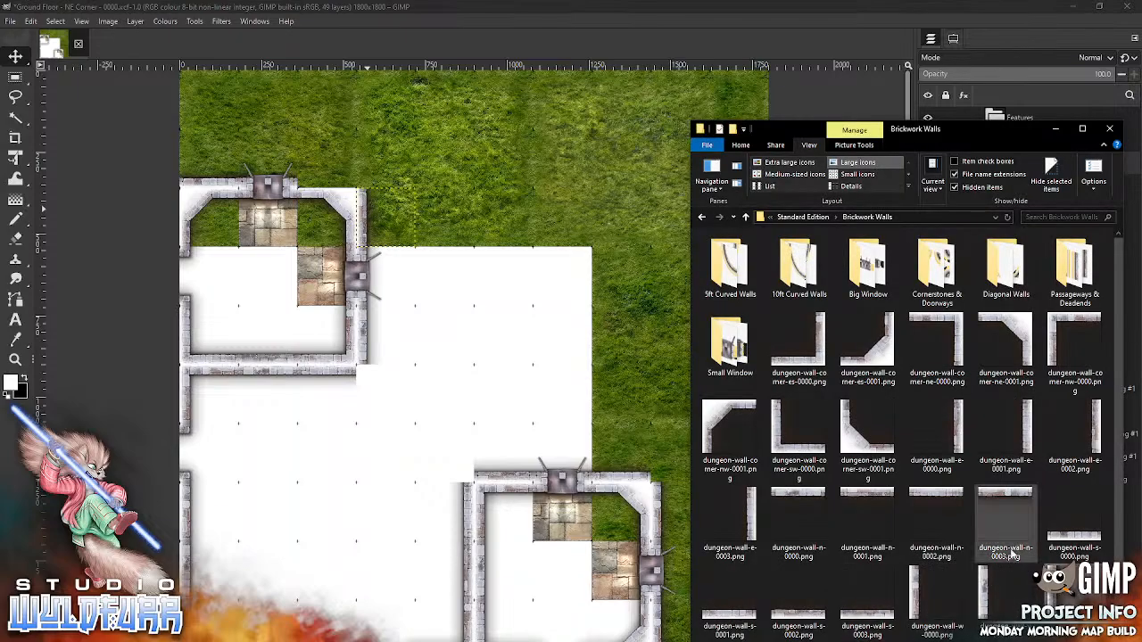
click(1064, 539)
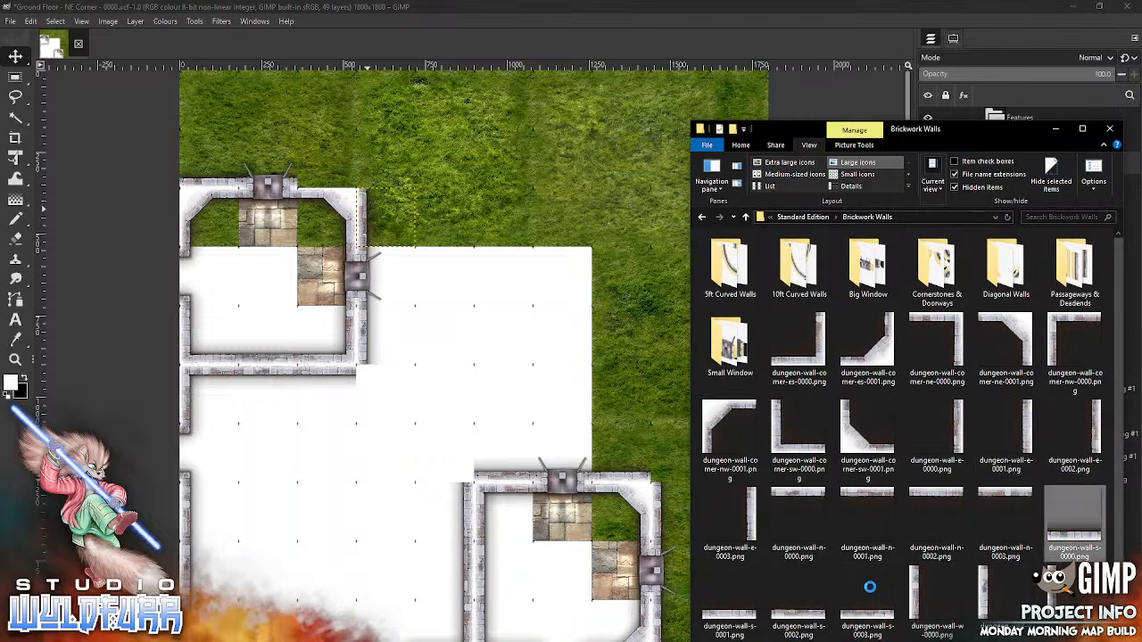
drag(791, 621, 463, 211)
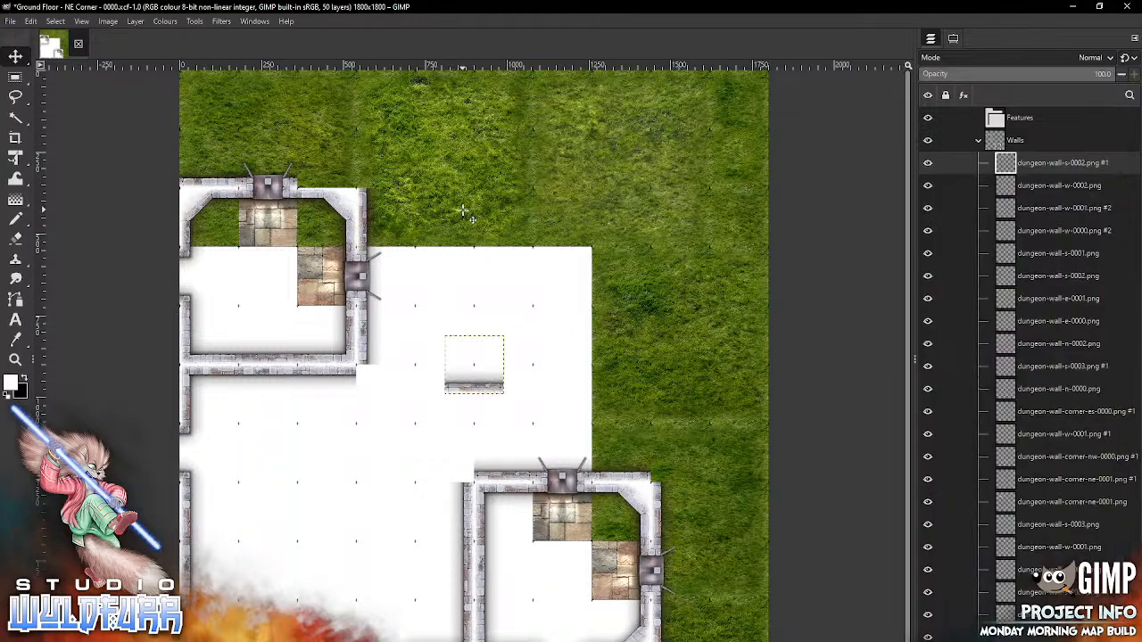
drag(494, 386, 348, 190)
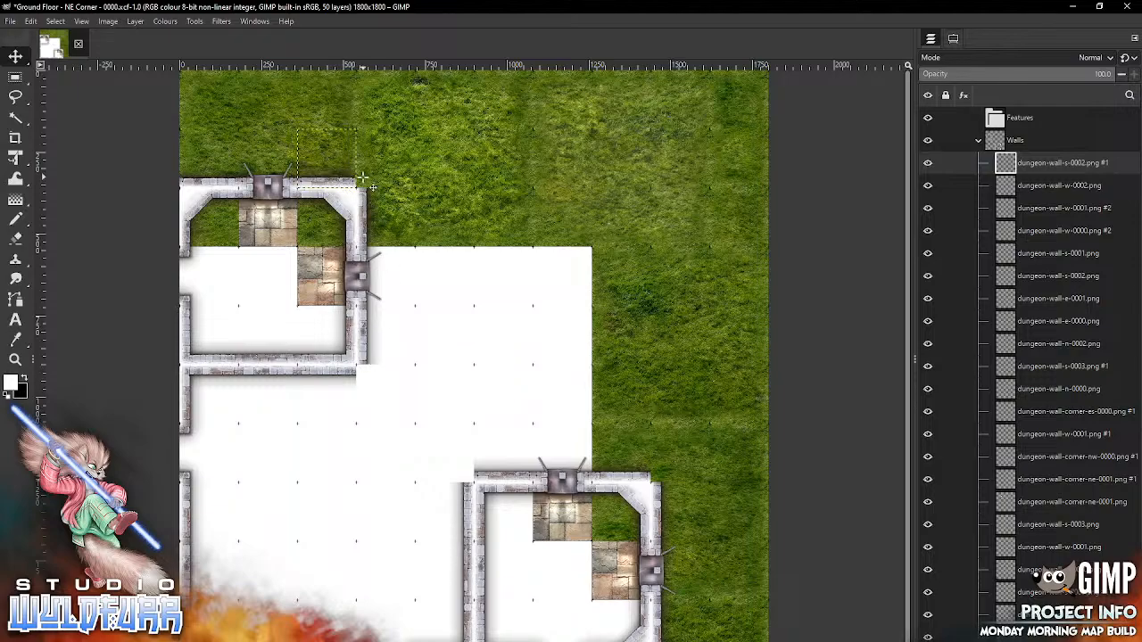
- Add dungeon-cornerstone-nw-0001.png from the Cornerstones & Doorways folder and place it in the fourth column of the sixth row
key(alt+Tab)
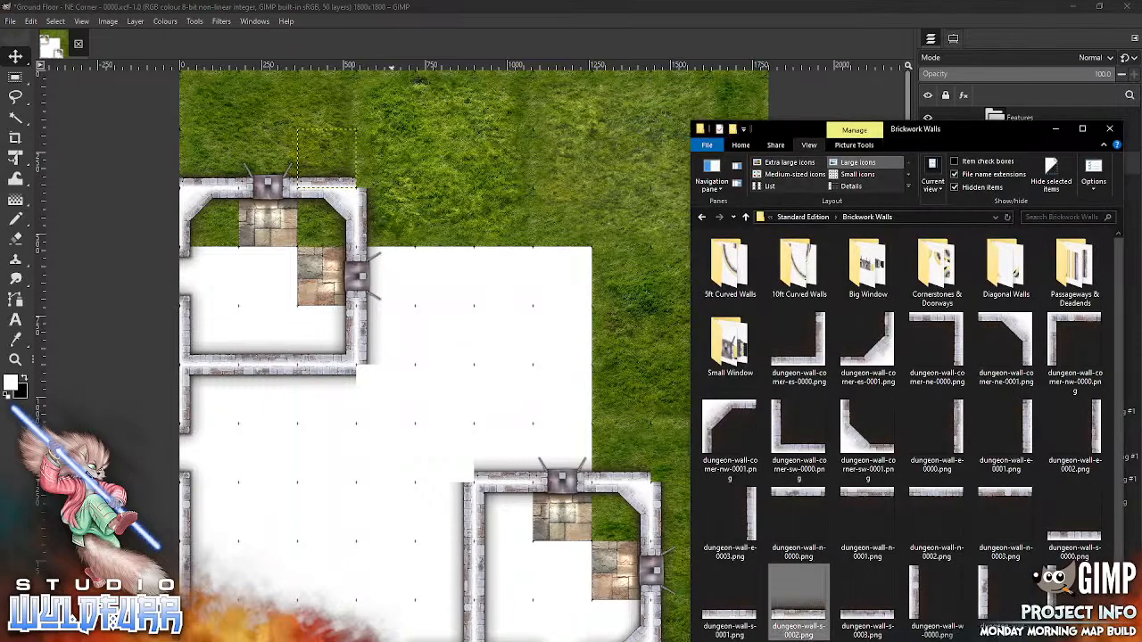
double_click(941, 301)
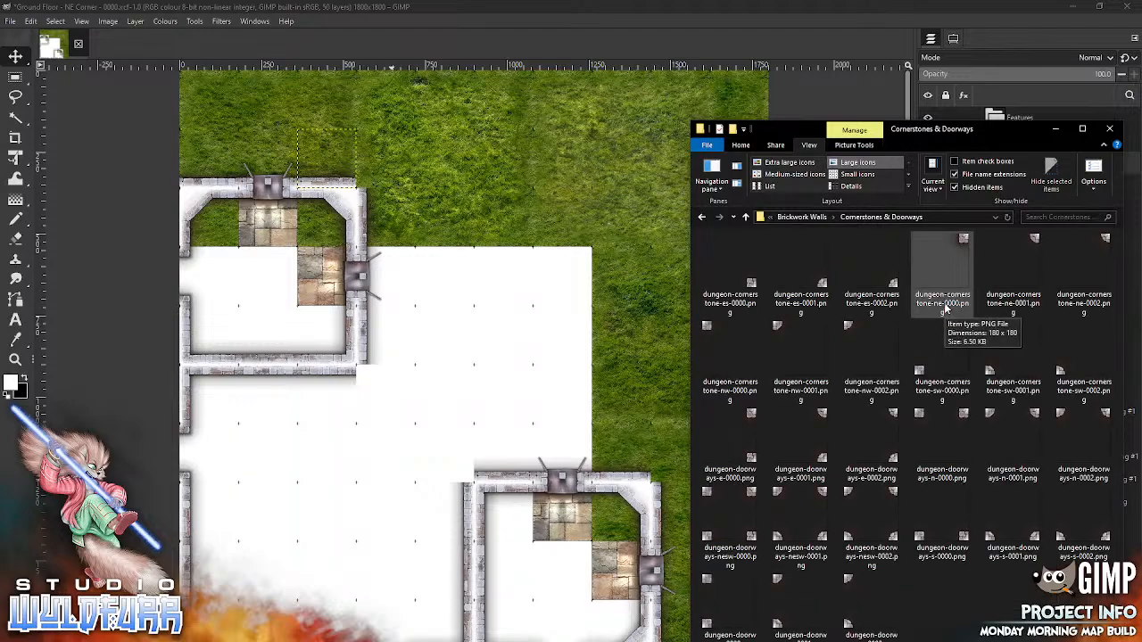
click(779, 329)
drag(819, 359, 464, 410)
drag(462, 349, 373, 378)
- Add dungeon-cornerstone-es-0001.png and place it in the fifth column of the seventh row to close the southeast room's northwest corner
key(alt+Tab)
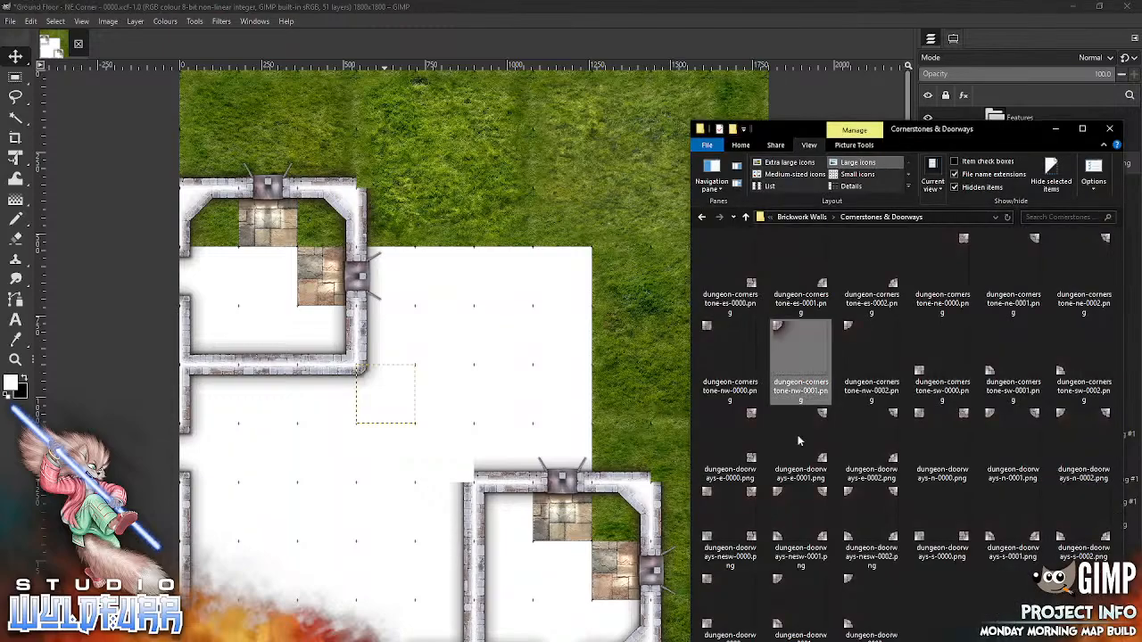
click(821, 284)
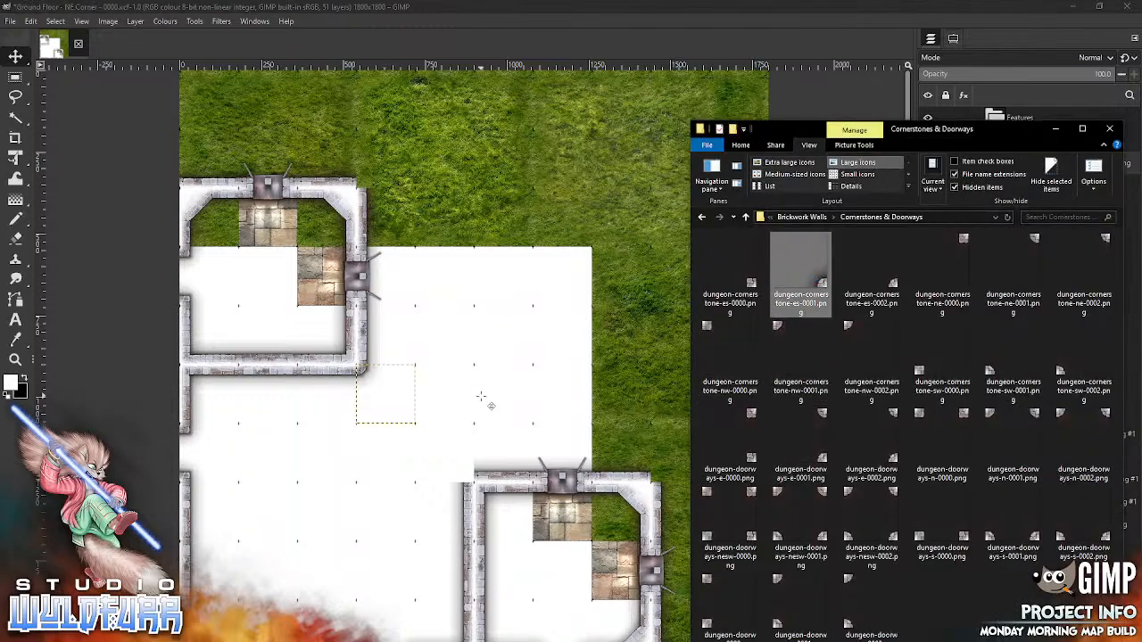
drag(502, 390, 472, 477)
- Add dungeon-cornerstone-sw-0000.png and place it in the fourth column of the second row to close the northwest room's outer corner
key(alt+Tab)
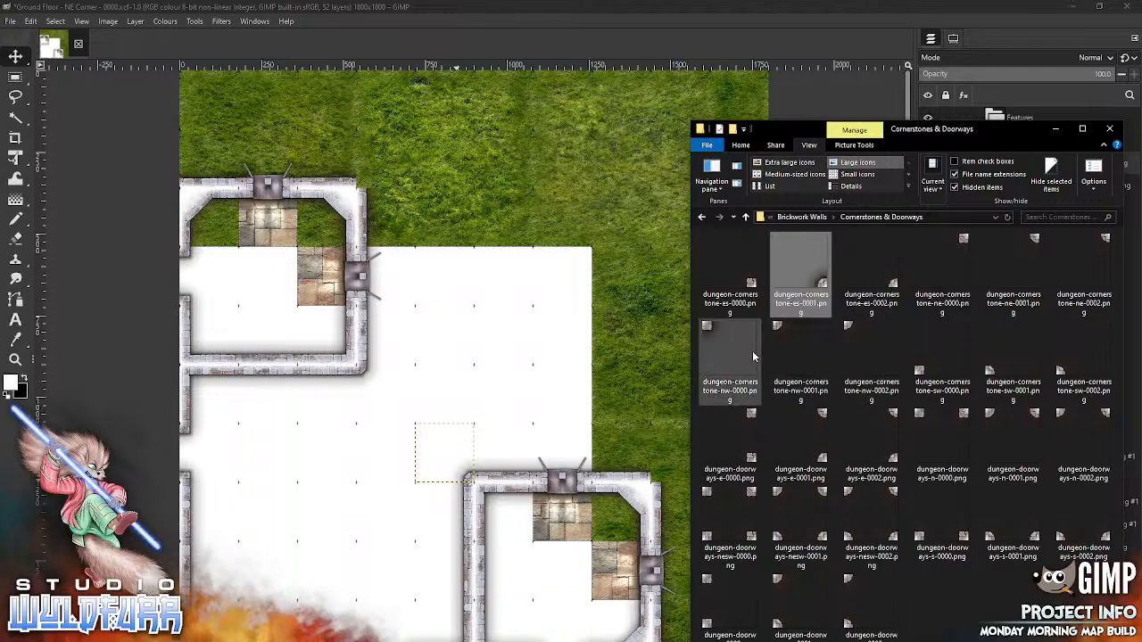
click(924, 375)
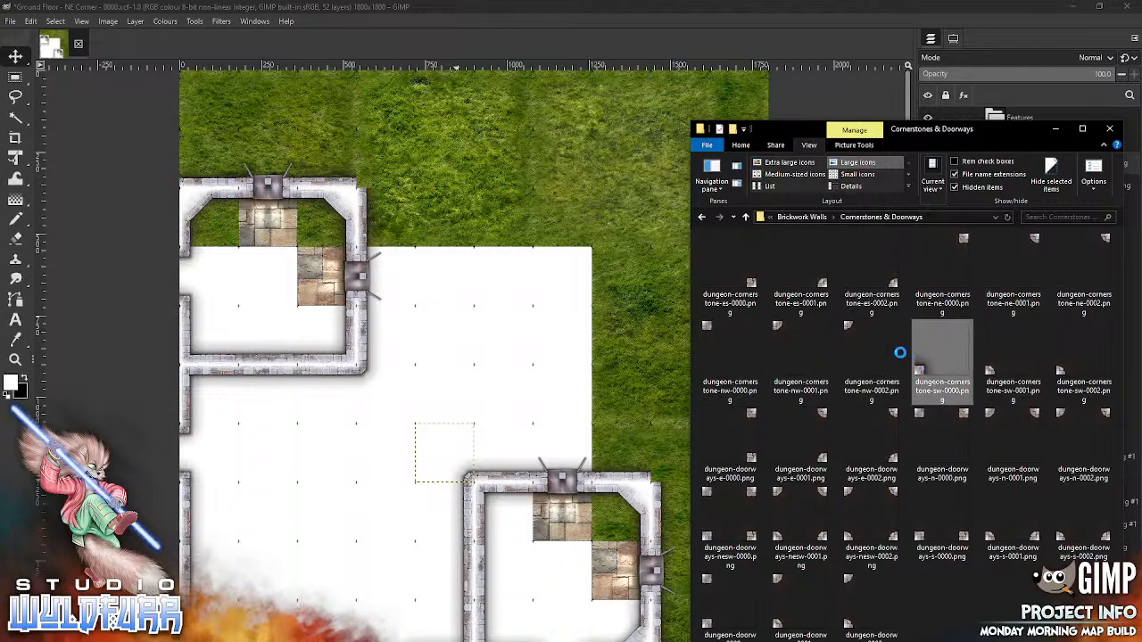
drag(482, 376, 373, 188)
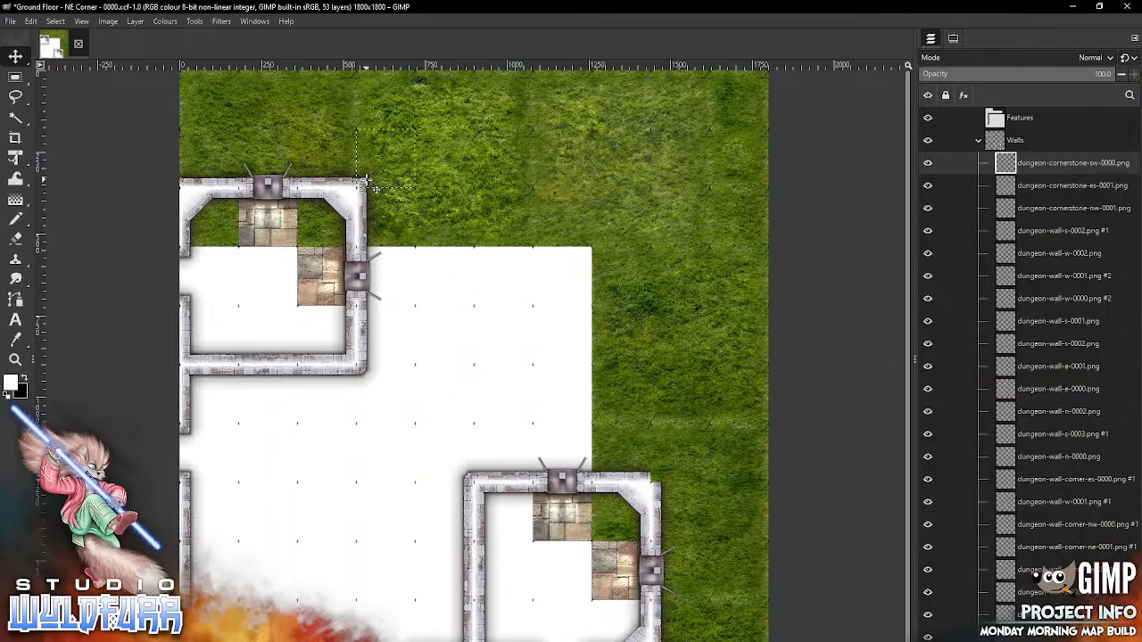
- Add another dungeon-cornerstone-sw-0000.png and place it in the ninth column of the seventh row, at the southeast room's outer northeast corner
key(alt+Tab)
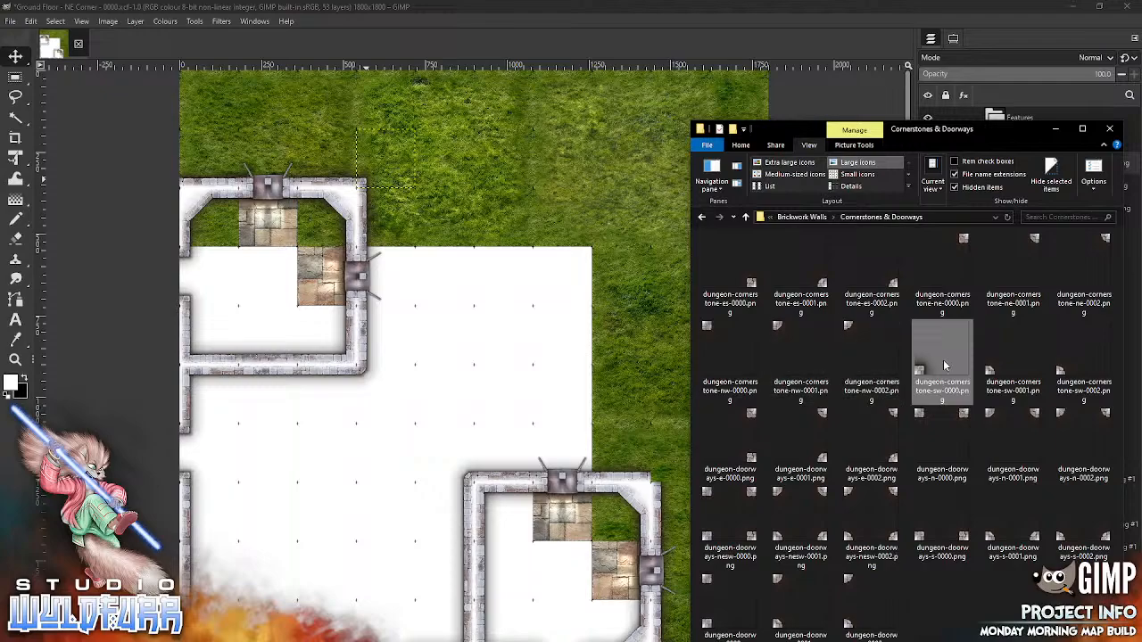
drag(918, 371, 521, 396)
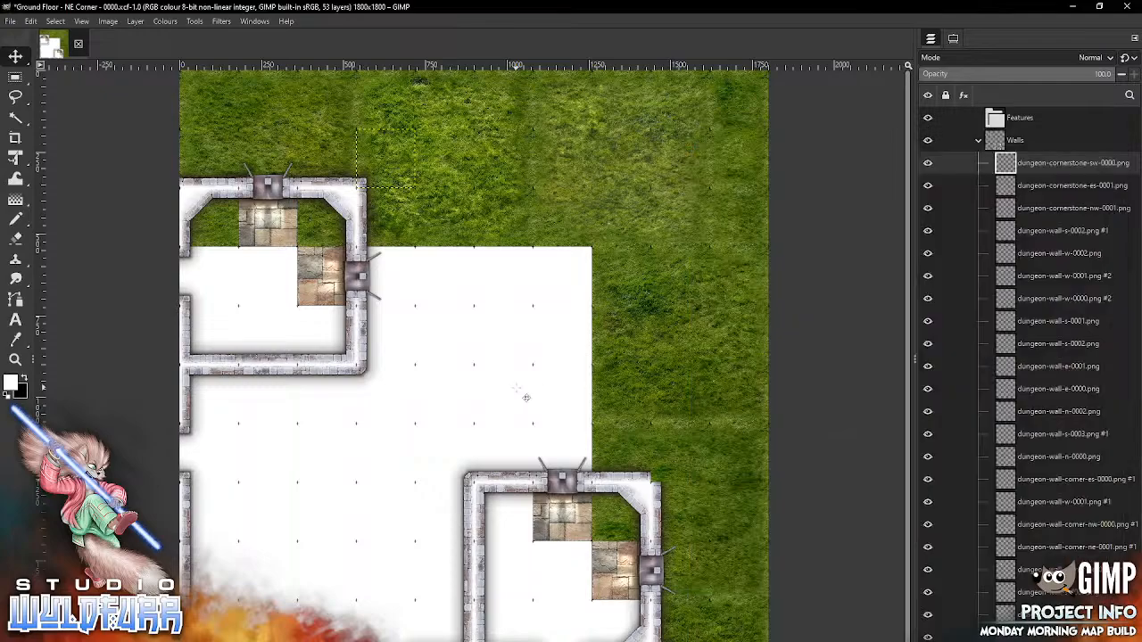
drag(450, 383, 656, 471)
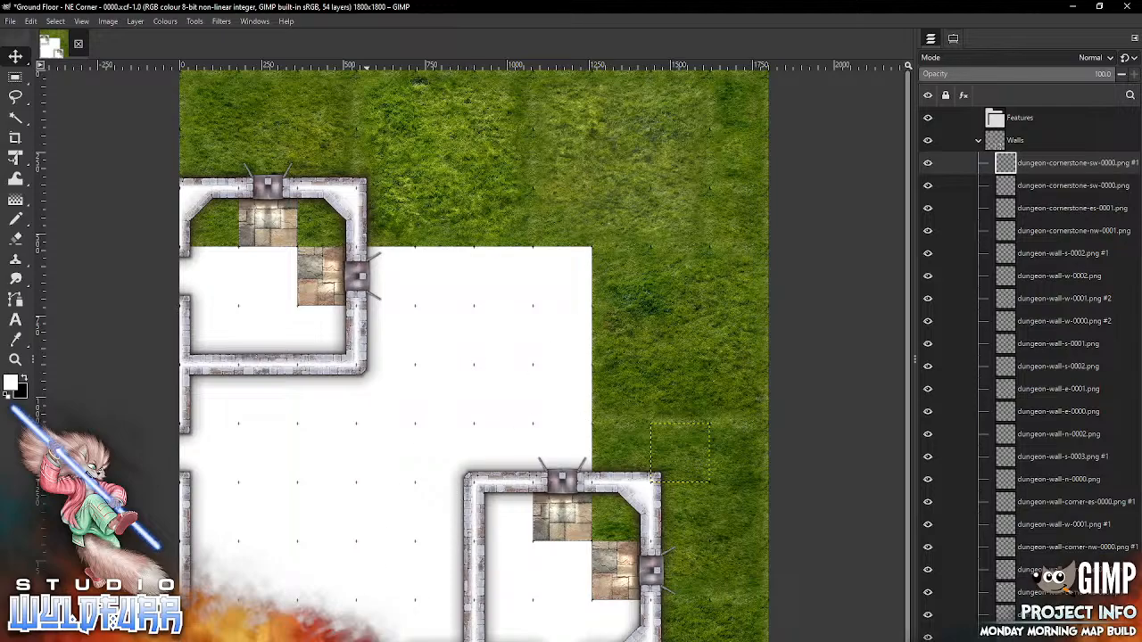
- Add dungeon-cornerstone-nw-0002.png from the Cornerstones & Doorways folder and place it in the fifth column of the seventh row
key(alt+Tab)
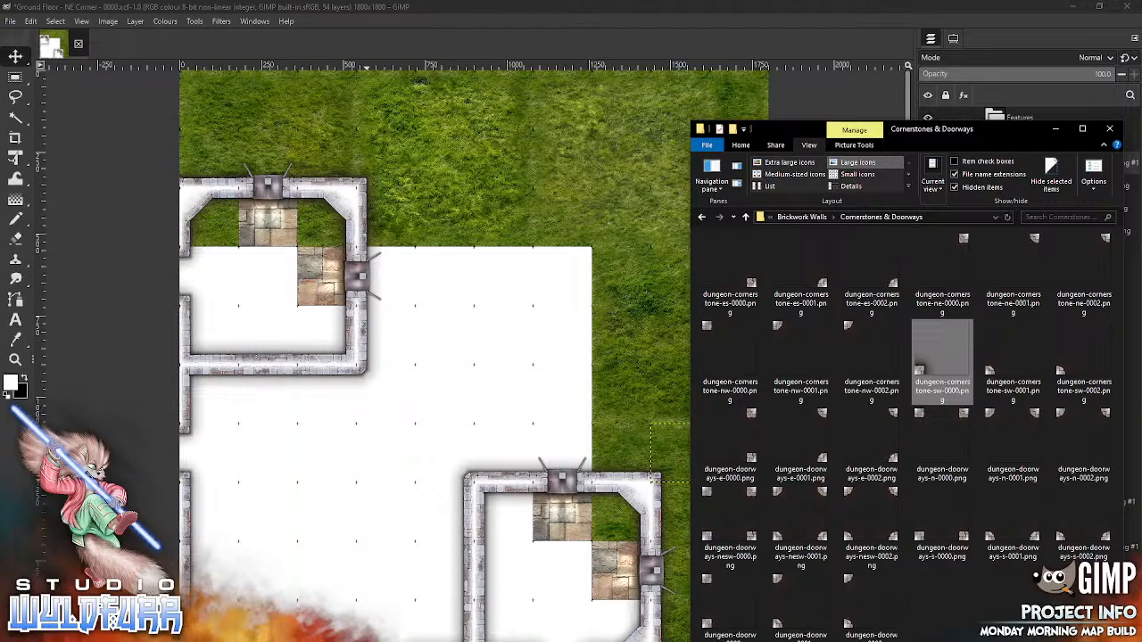
drag(846, 328, 560, 390)
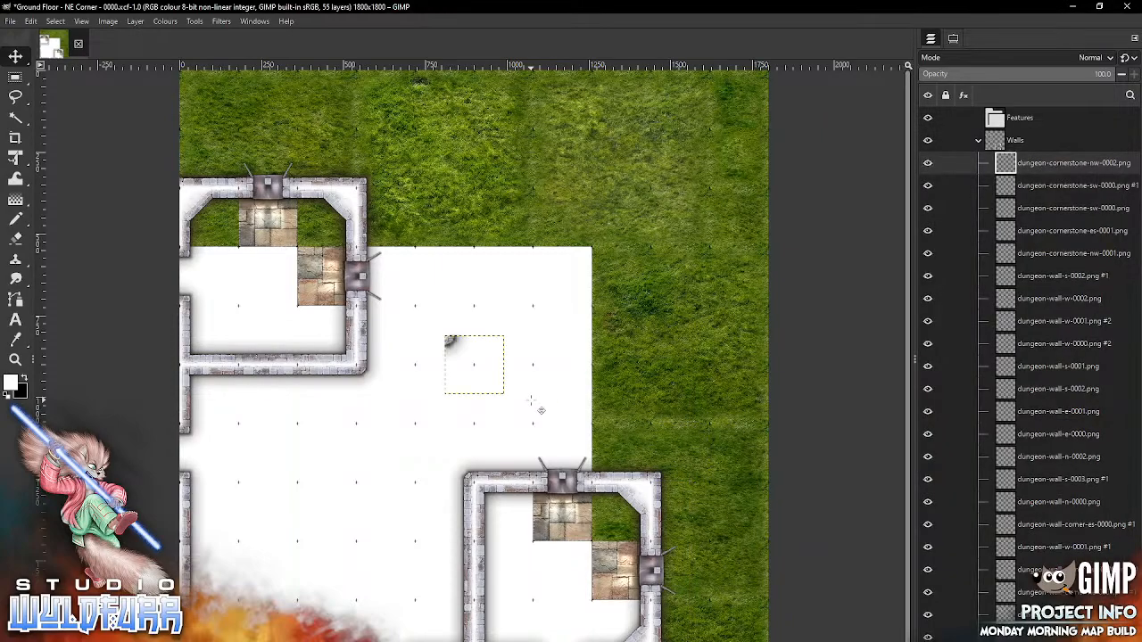
drag(465, 353, 439, 435)
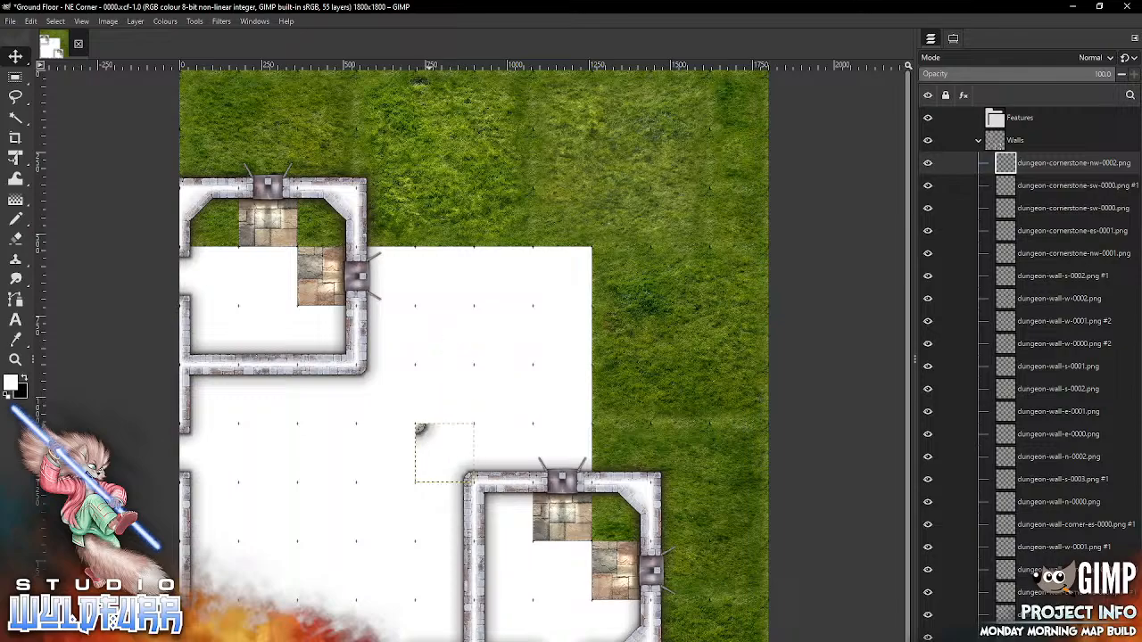
- Create a layer group named "column" inside Walls and move the dungeon-cornerstone-nw-0002.png layer into it
click(961, 638)
double_click(1027, 165)
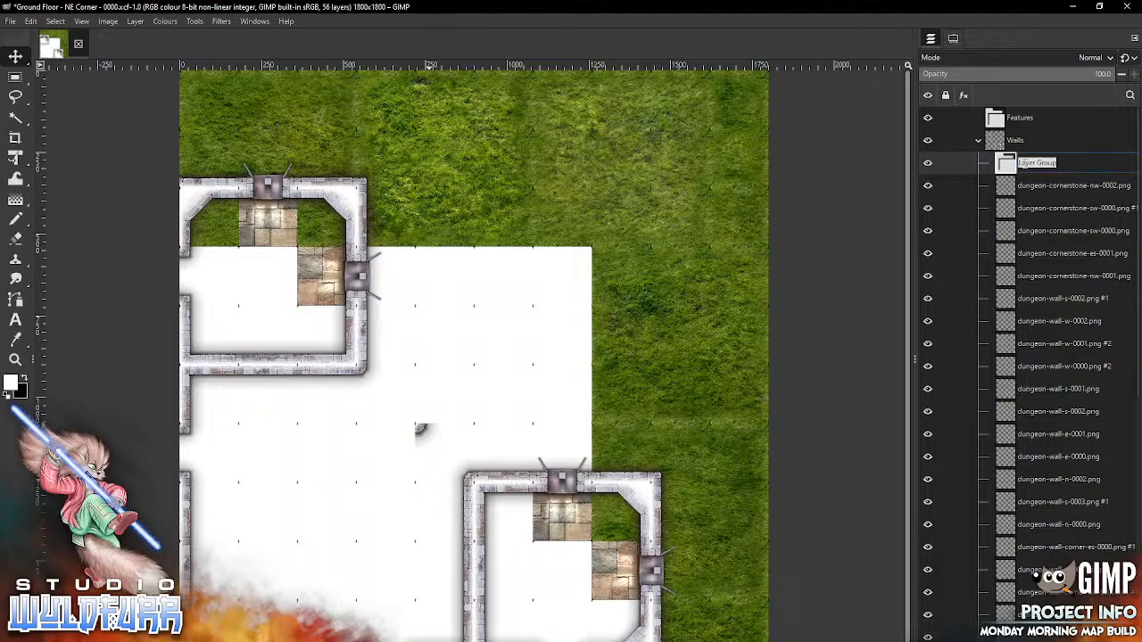
text(column)
key(Return)
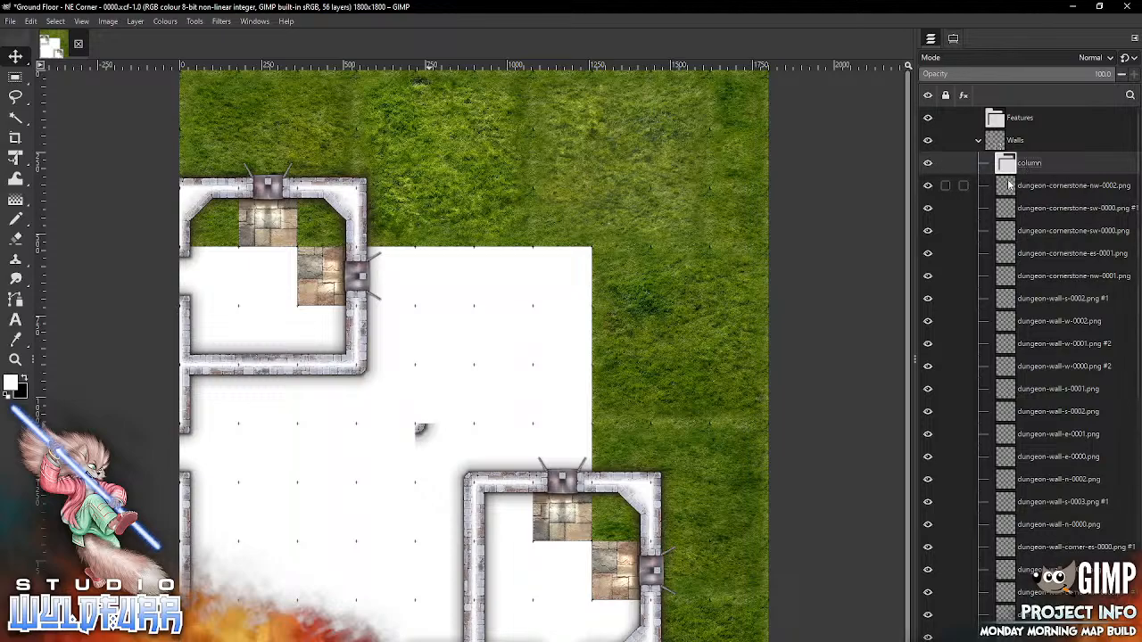
drag(1006, 185, 1006, 171)
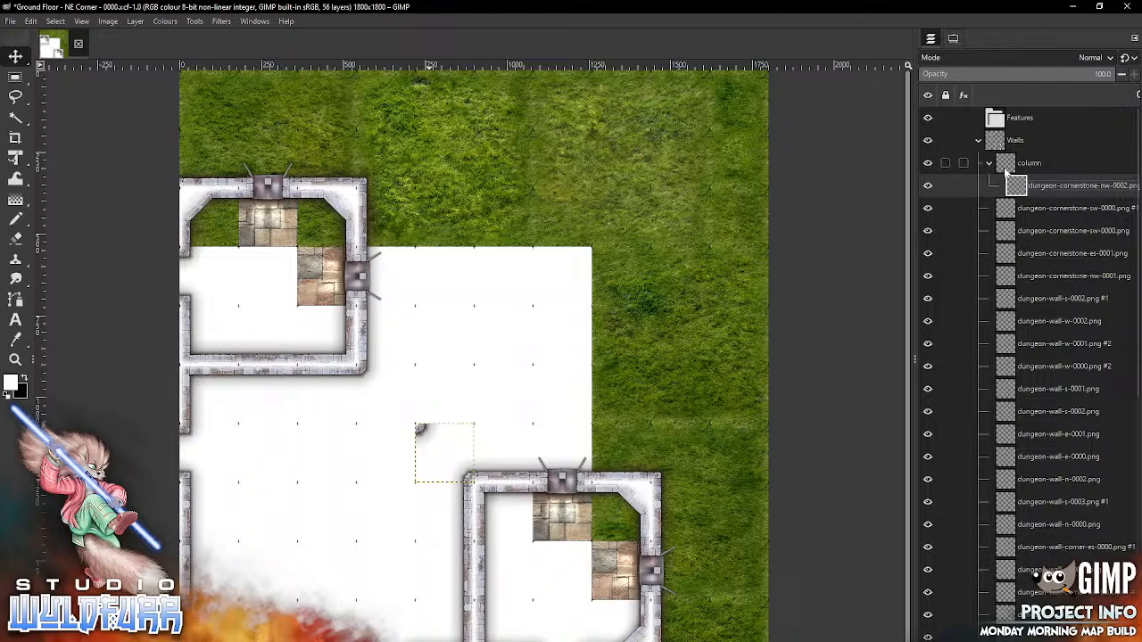
- Add dungeon-cornerstone-es-0002.png in the fourth column of the sixth row and dungeon-cornerstone-ne-0002.png directly below it, both inside the column group
key(alt+Tab)
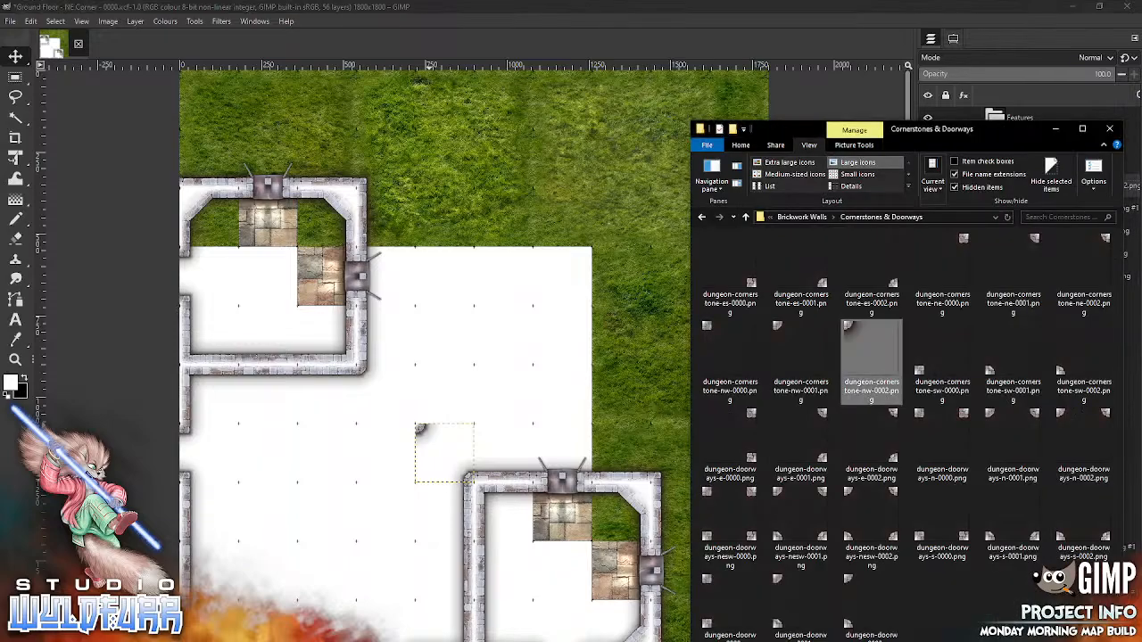
drag(870, 272, 410, 418)
key(alt+Tab)
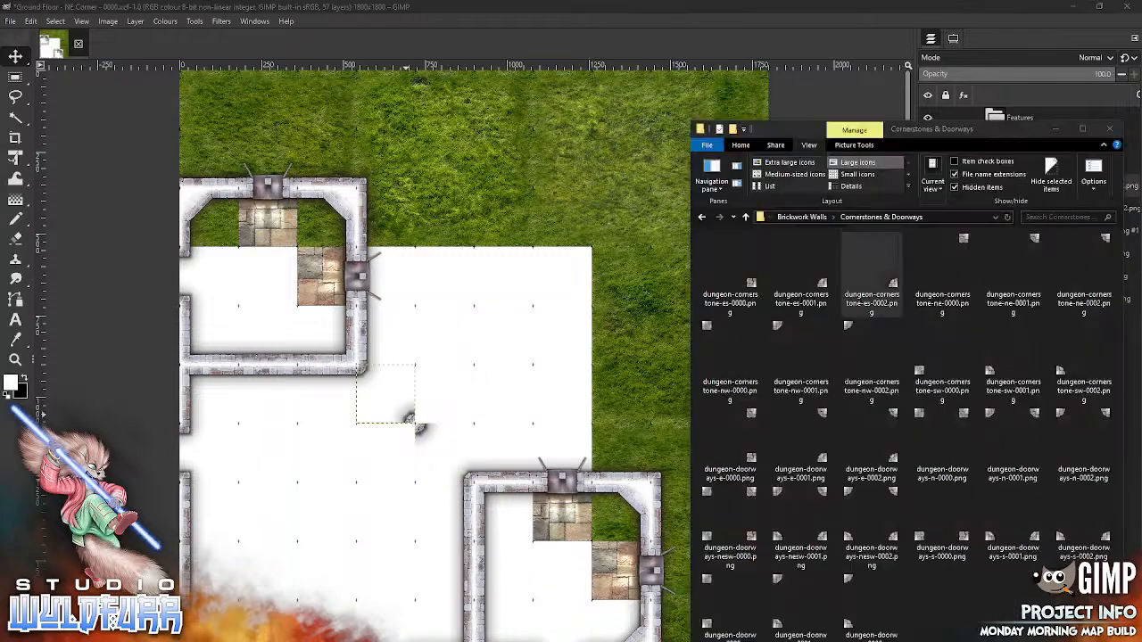
key(Right)
key(Right)
key(Right)
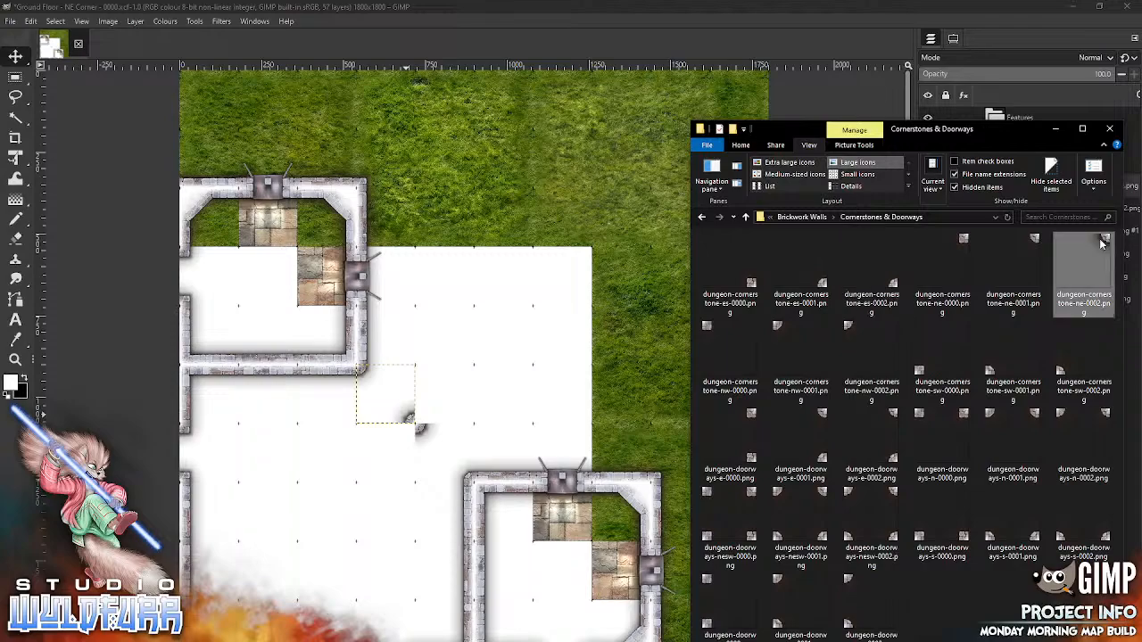
key(alt+Tab)
key(ctrl+v)
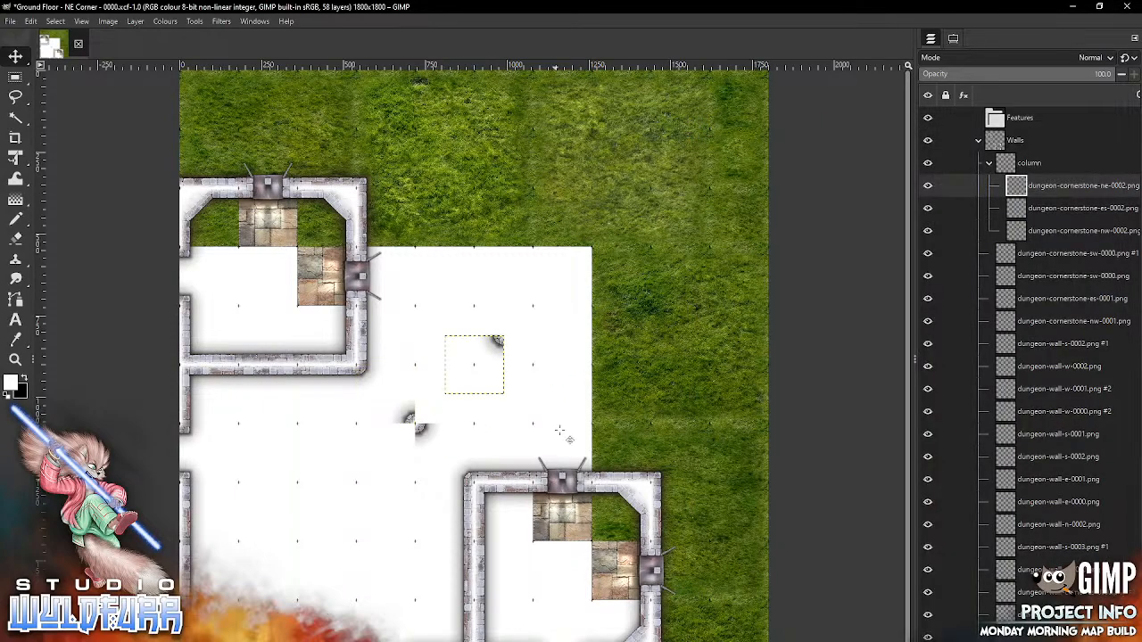
drag(510, 349, 420, 439)
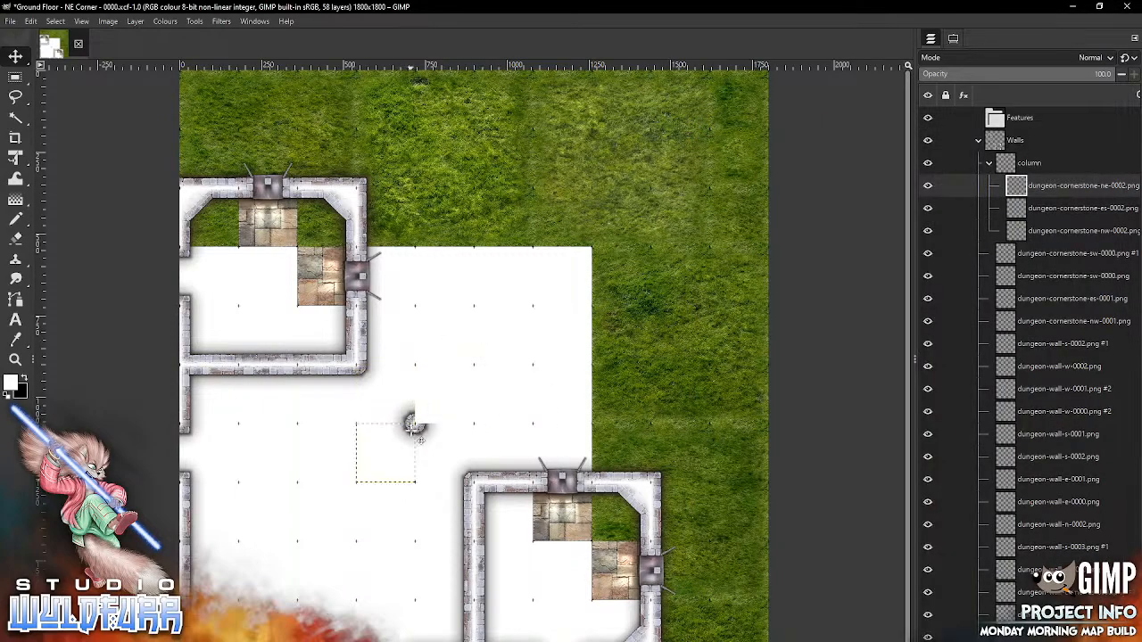
- Add dungeon-cornerstone-sw-0002.png in the fifth column of the sixth row to complete the round column, and collapse its group
key(alt+Tab)
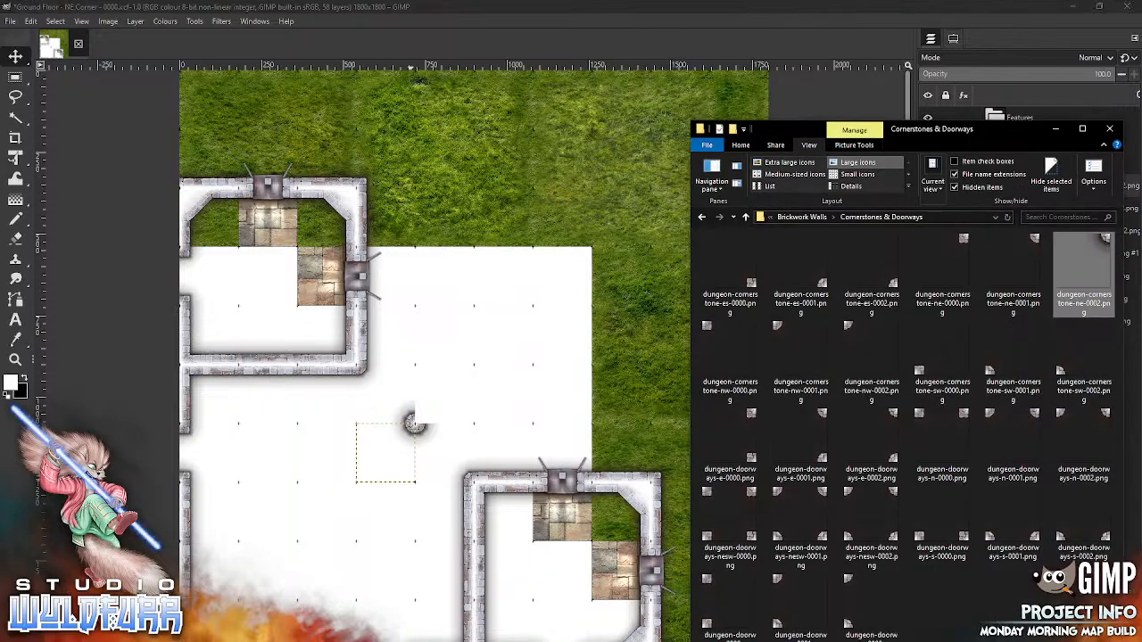
click(1063, 373)
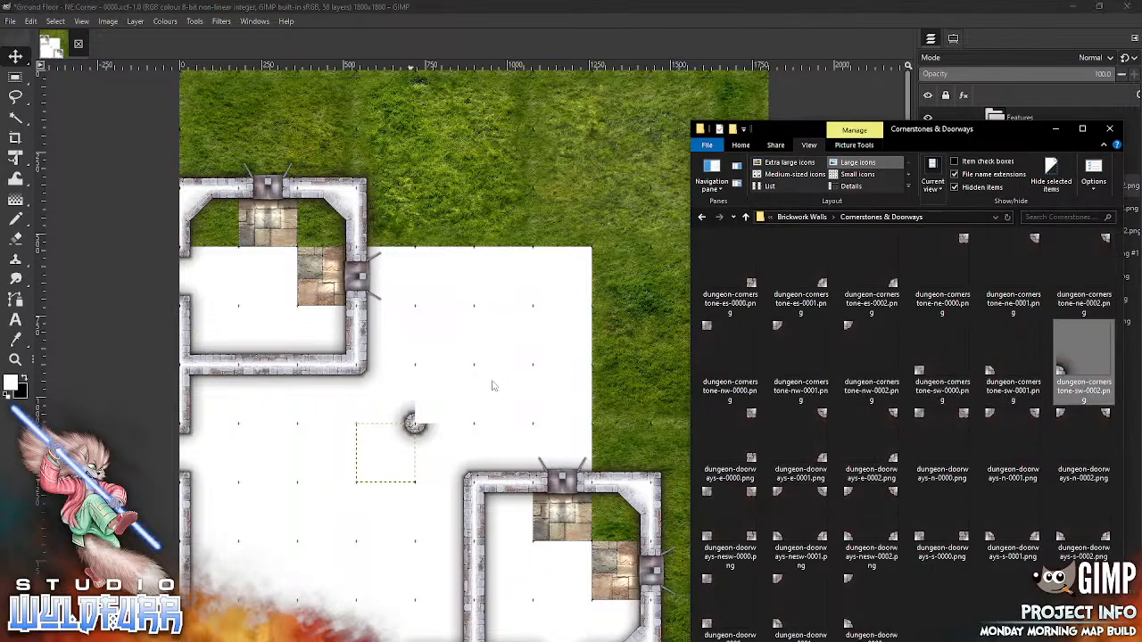
key(alt+Tab)
key(ctrl+v)
drag(451, 387, 422, 416)
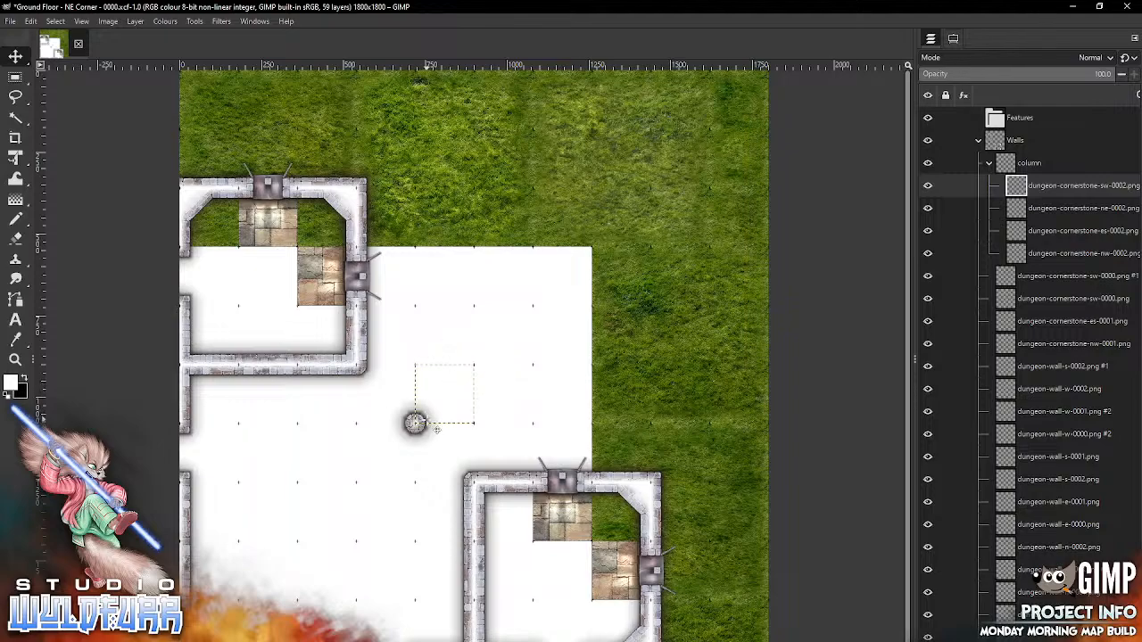
click(989, 163)
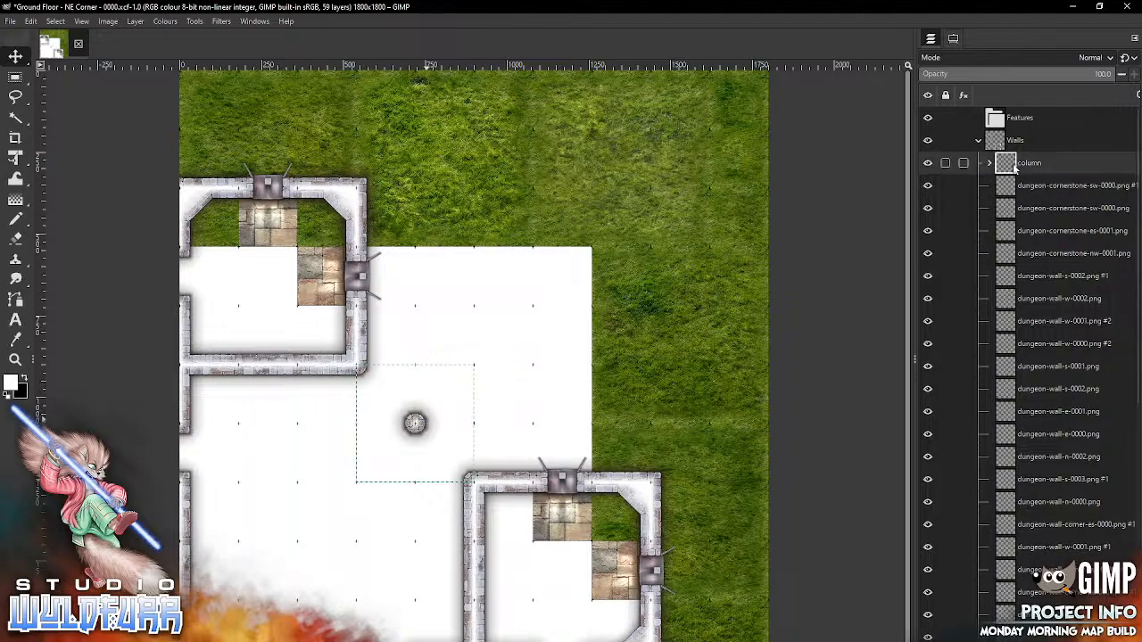
- Duplicate the column group and move the copy four grid squares east, onto the grass above the southeast room's northeast corner
right_click(1011, 164)
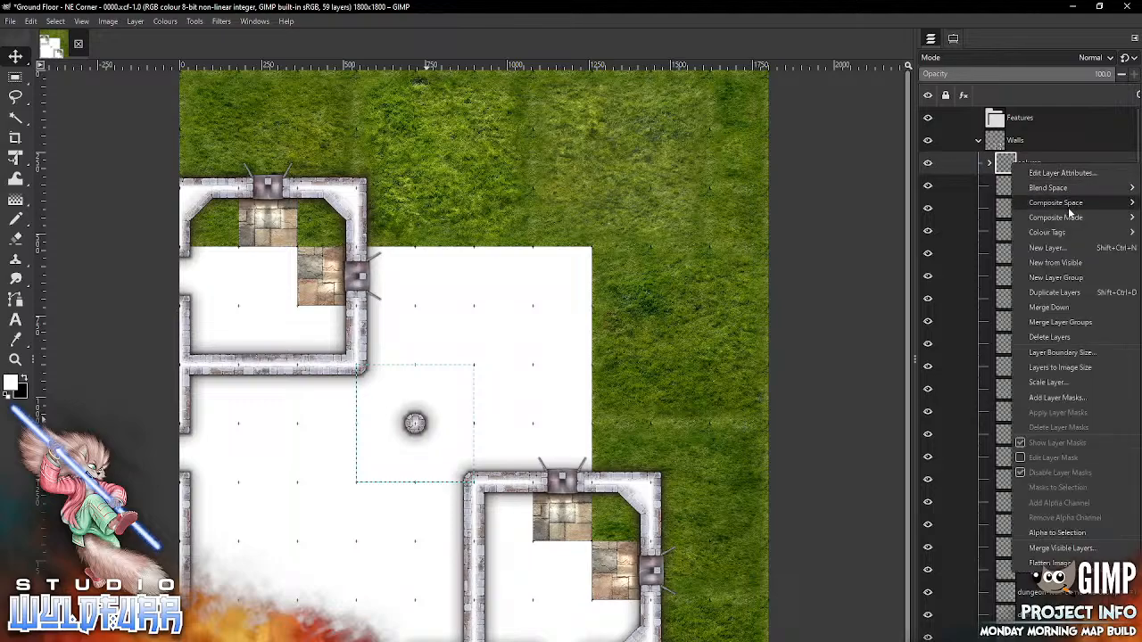
click(1067, 294)
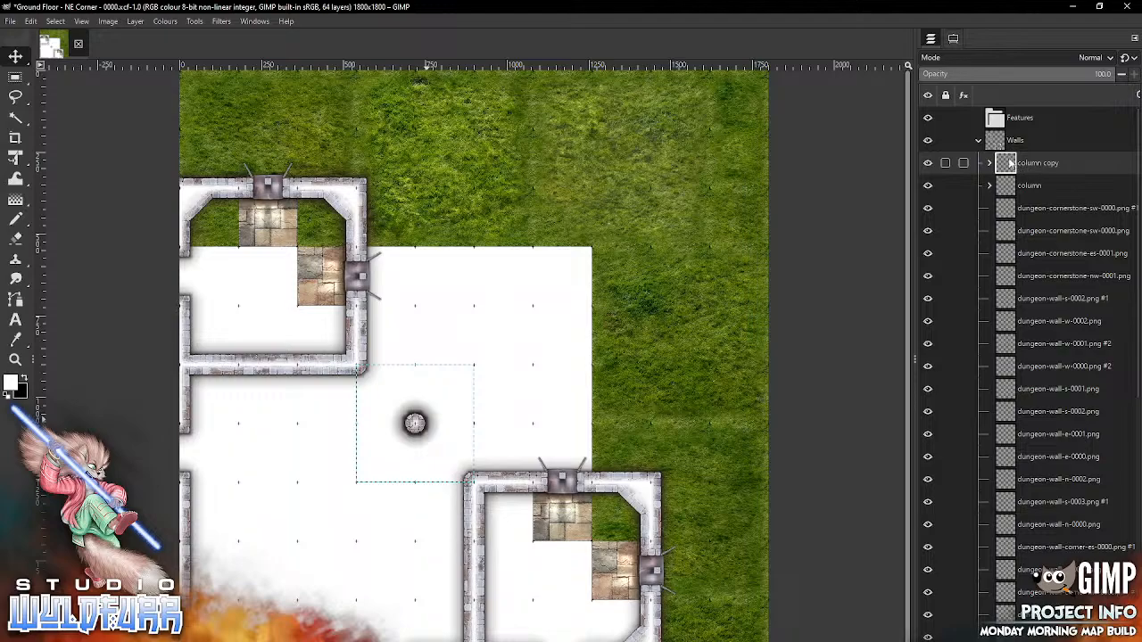
click(17, 57)
key(shift+Right)
key(shift+Right)
key(shift+Right)
key(shift+Right)
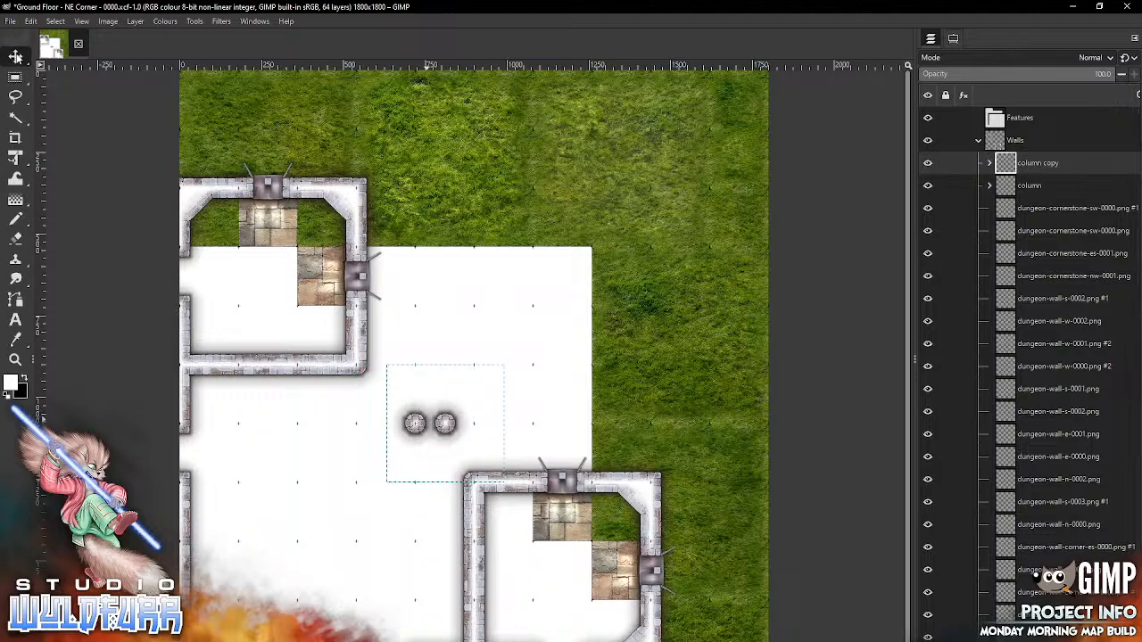
key(shift+Right)
key(shift+Right)
key(shift+Right)
key(shift+Right)
key(shift+Right)
key(shift+Right)
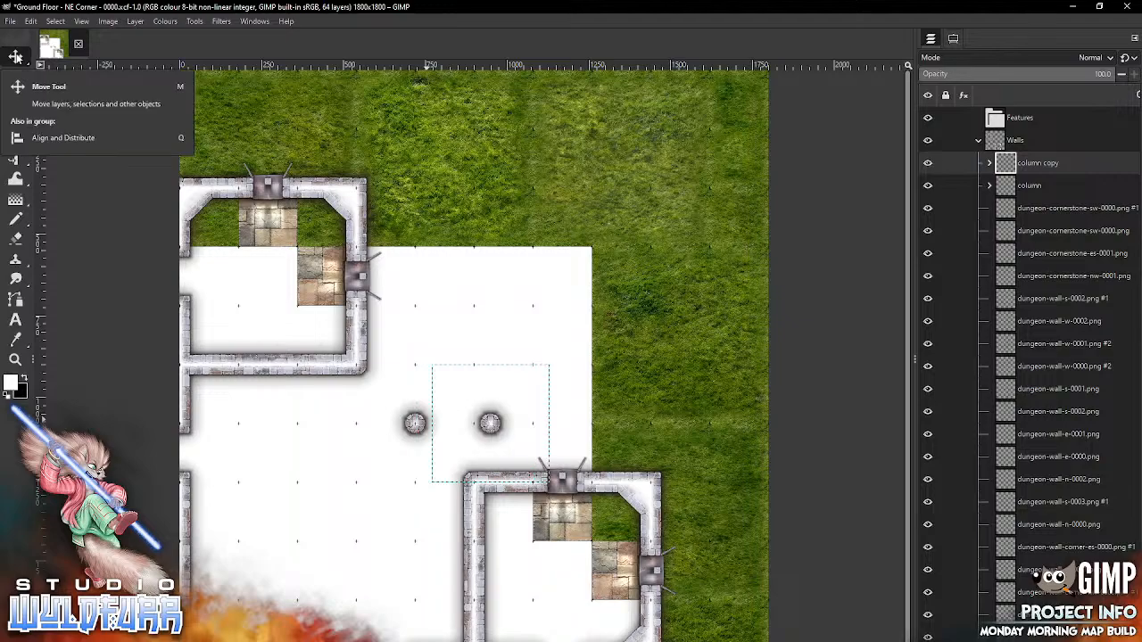
key(shift+Right)
key(shift+Right)
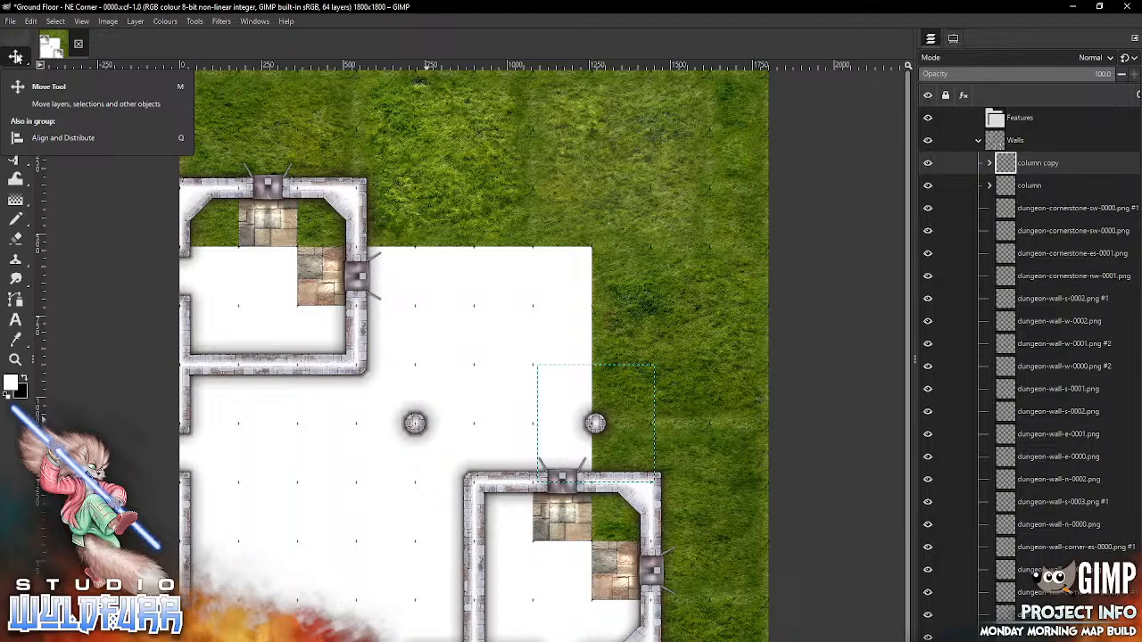
drag(614, 430, 667, 433)
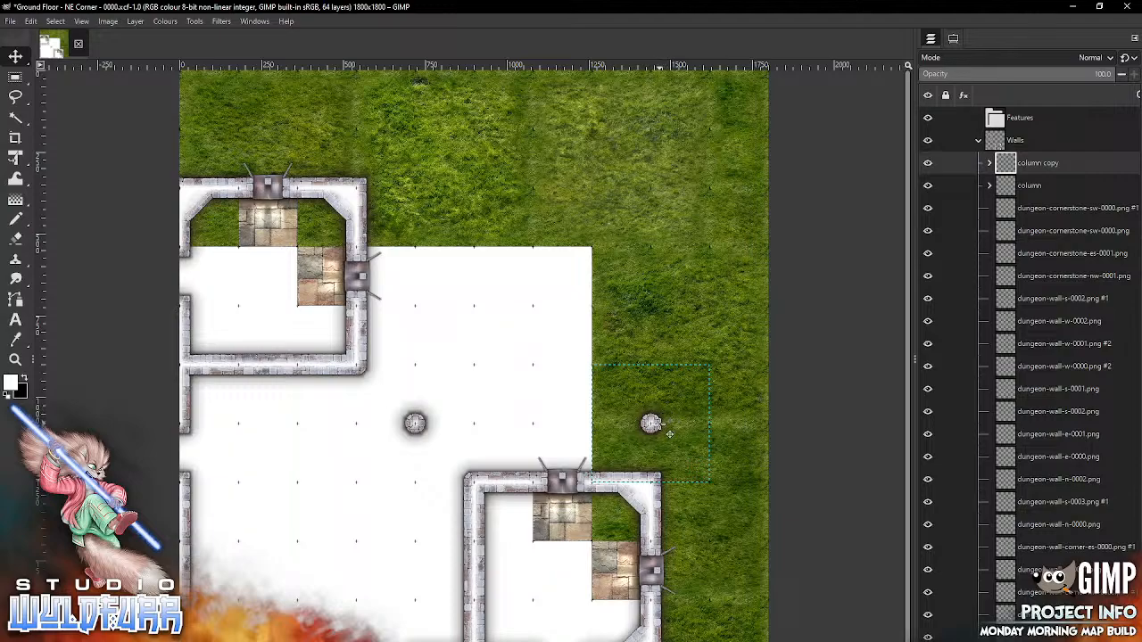
- Duplicate the eastern column group and move the new copy four grid squares north
right_click(1037, 164)
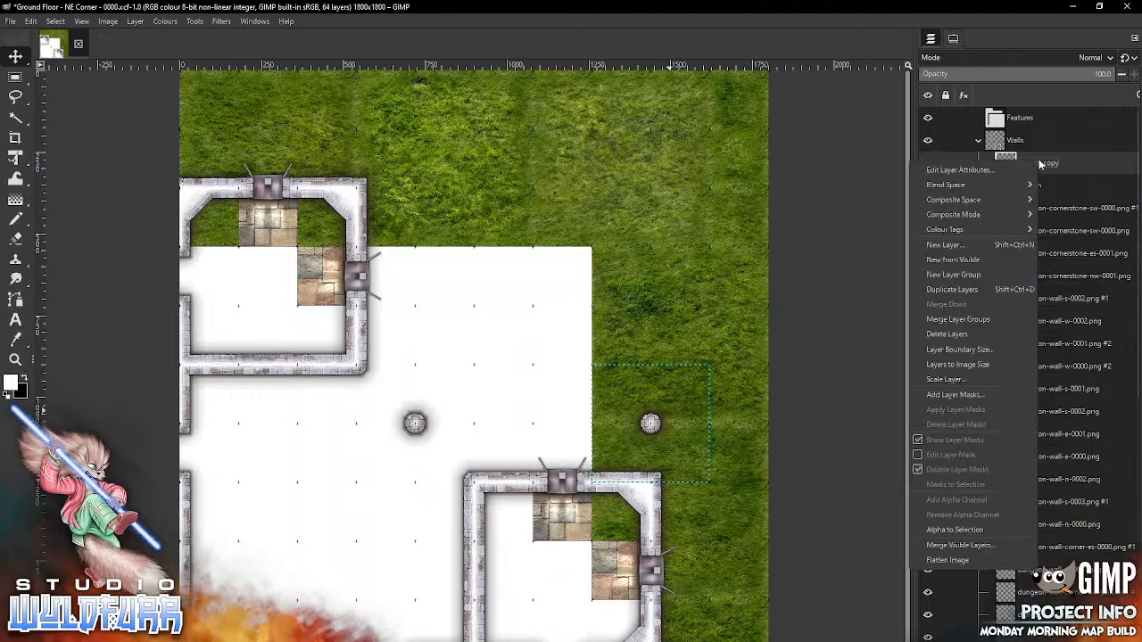
click(990, 296)
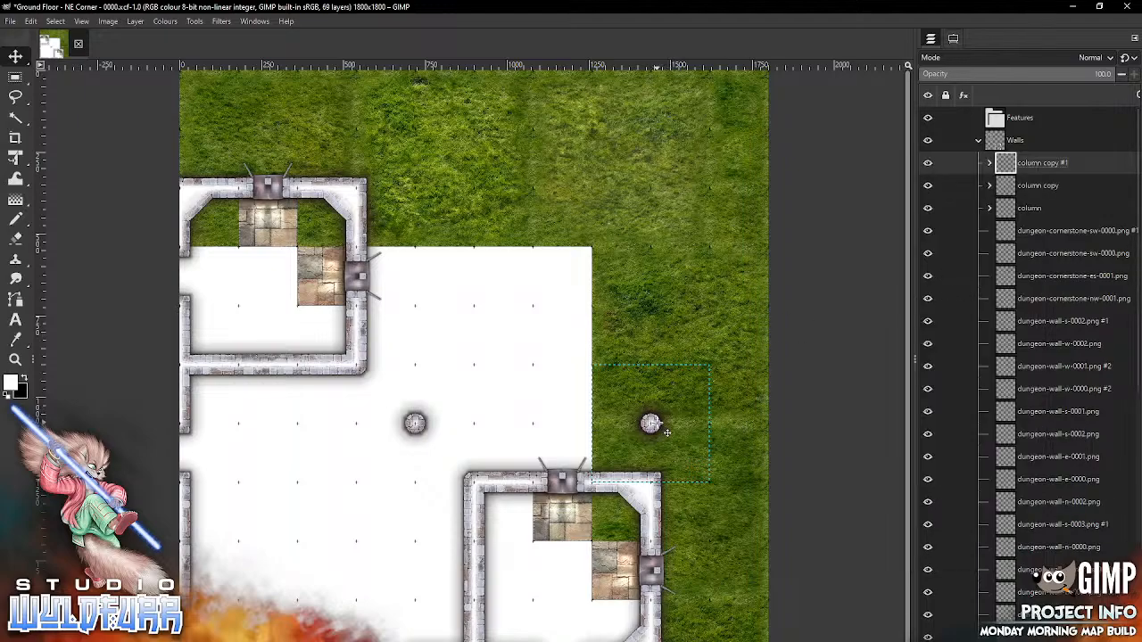
drag(666, 427, 665, 200)
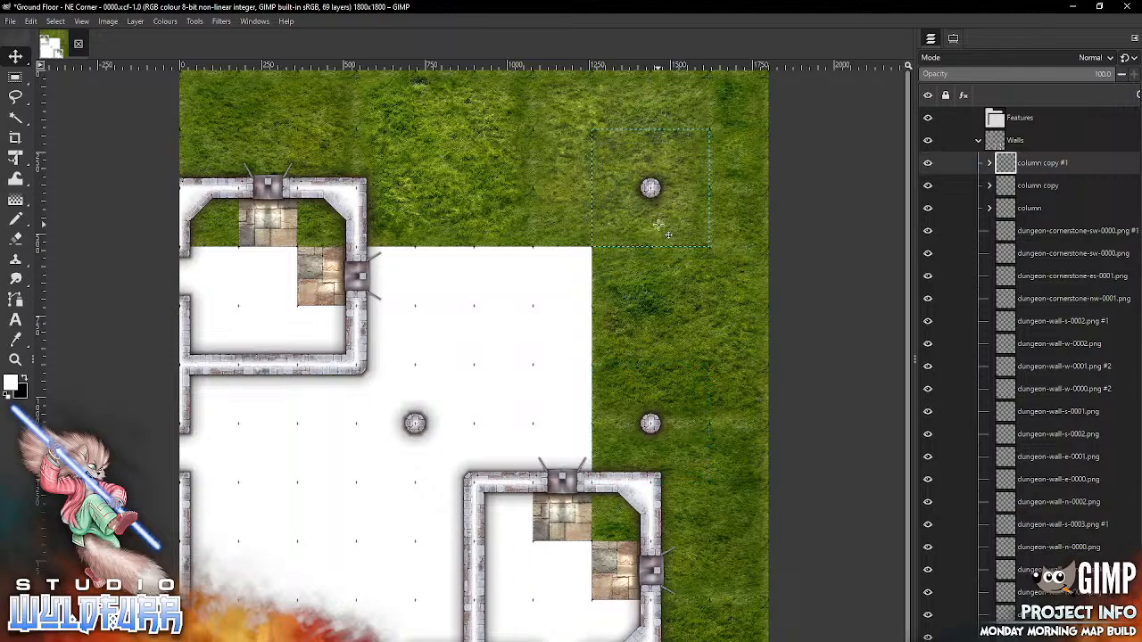
- Duplicate the northeastern column group and move the new copy four grid squares west, beside the northwest room
right_click(1032, 165)
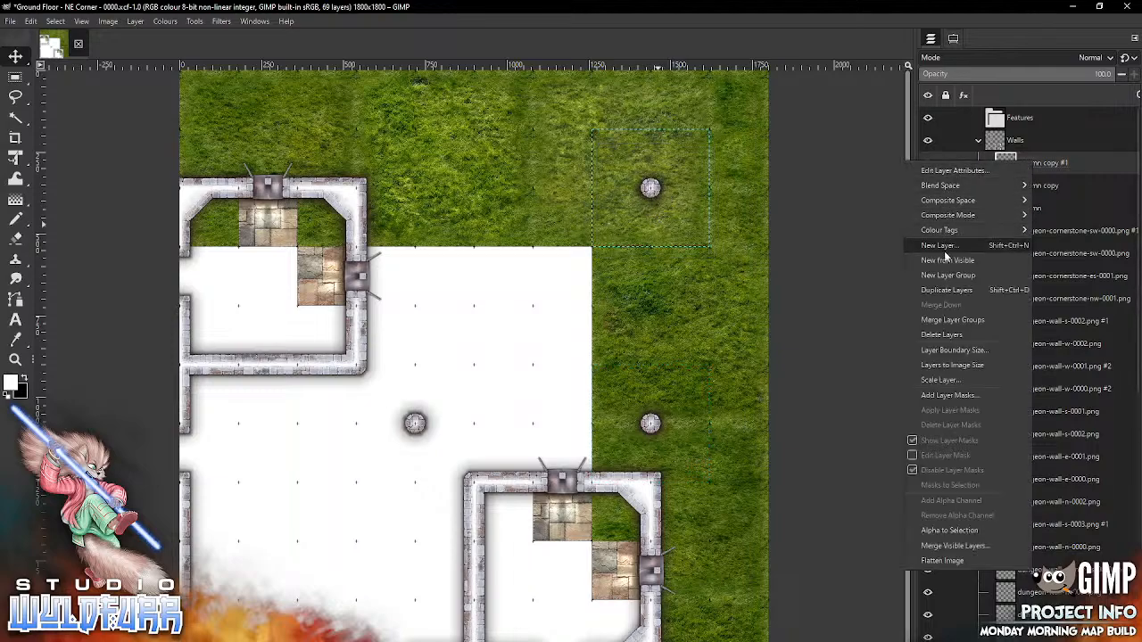
click(949, 290)
drag(679, 201, 443, 204)
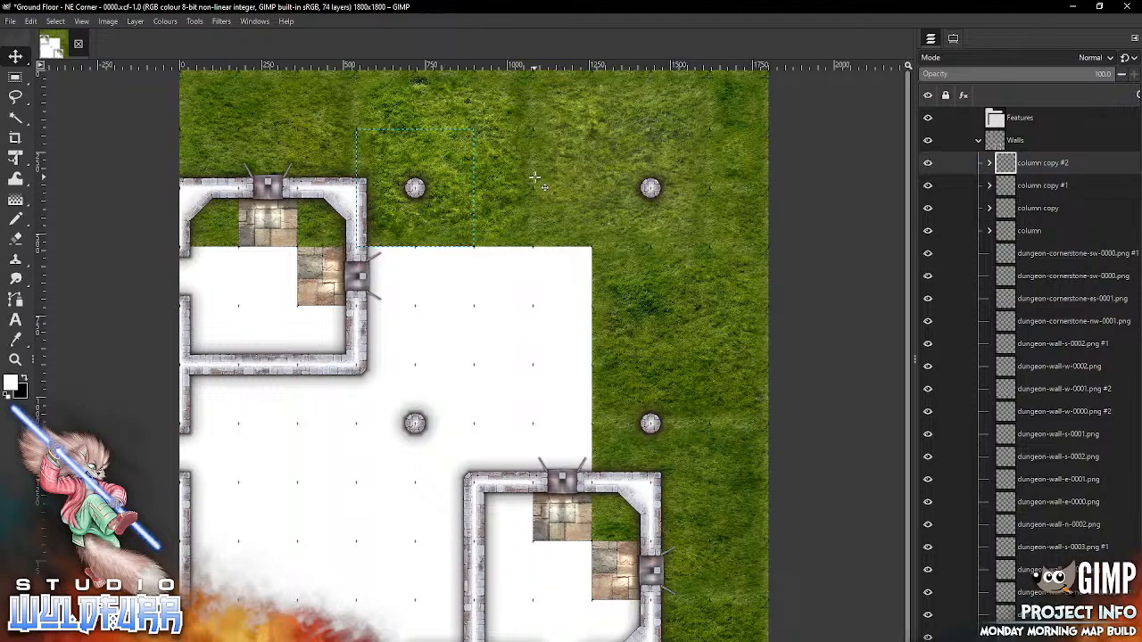
- Duplicate the column group standing beside the northwest room
right_click(1005, 163)
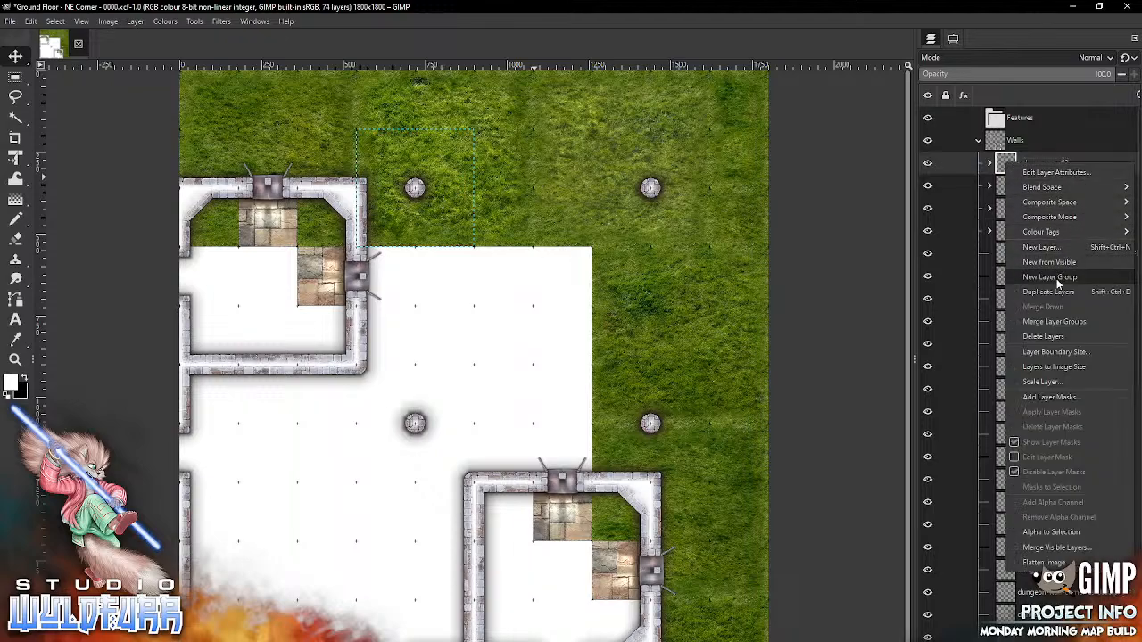
- Duplicate the "column copy #2" layer group and place the copy midway between the two upper columns
mouse_move(1060, 223)
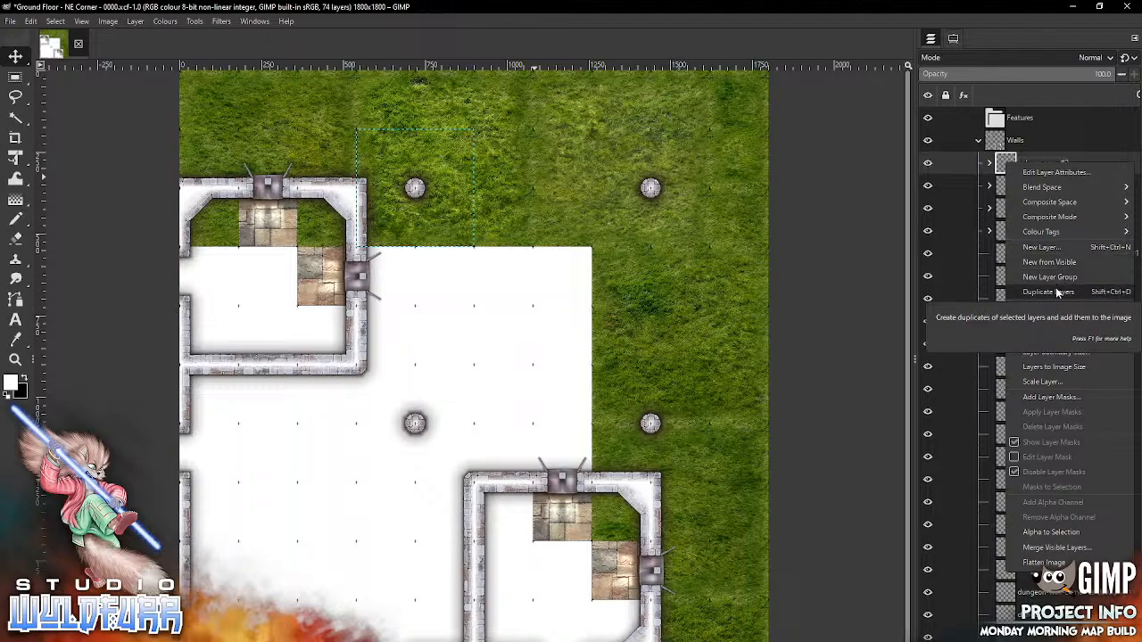
click(415, 194)
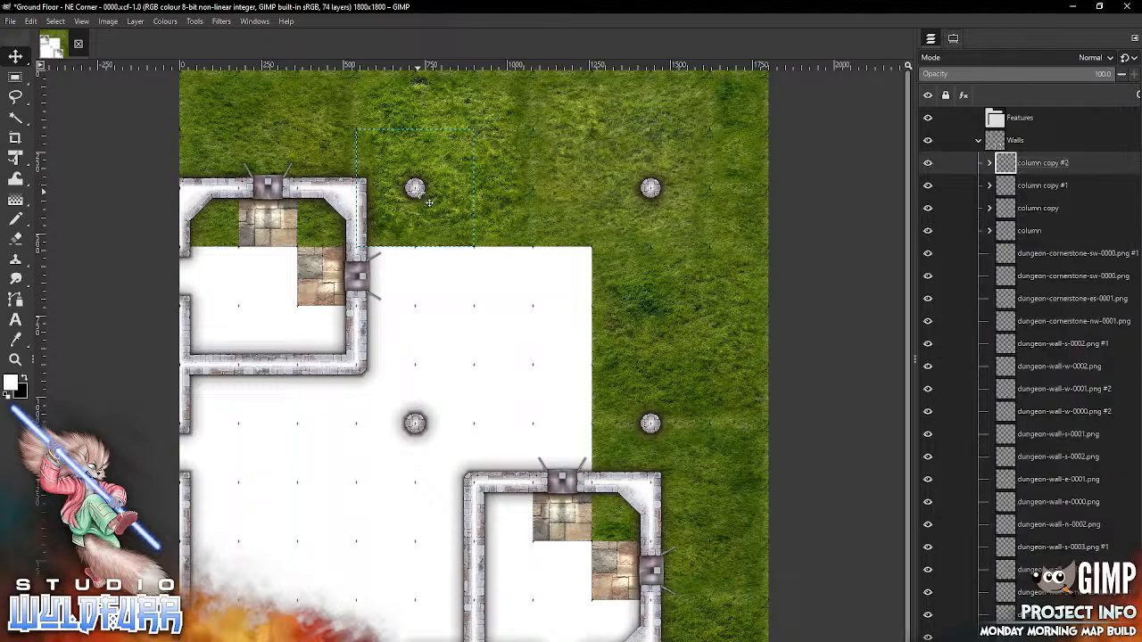
right_click(1003, 163)
click(1017, 283)
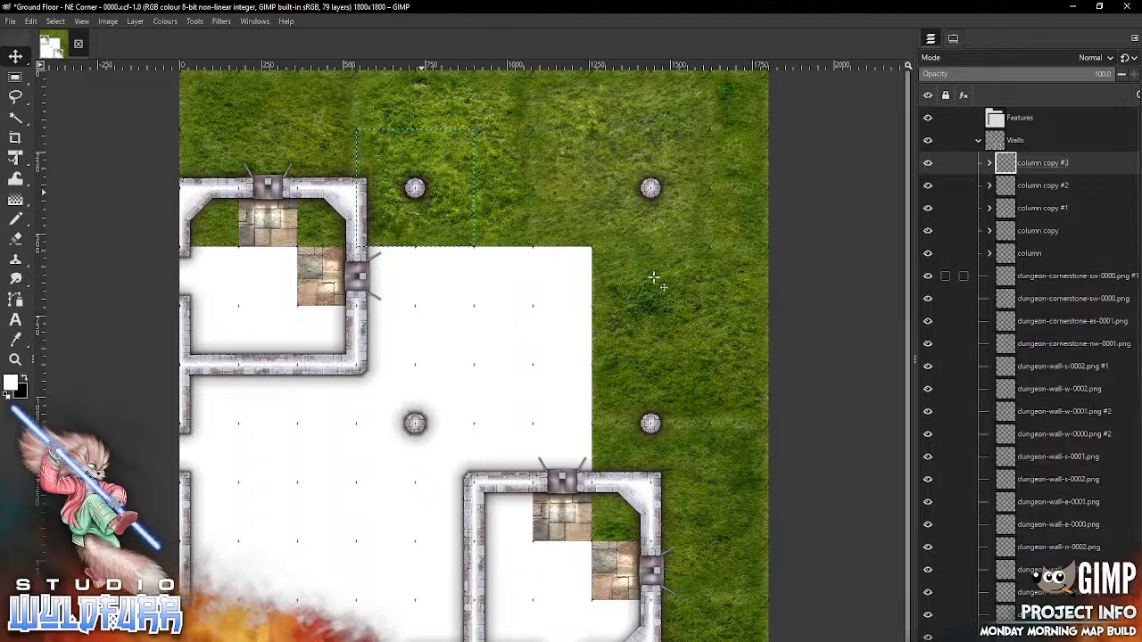
drag(471, 311, 560, 288)
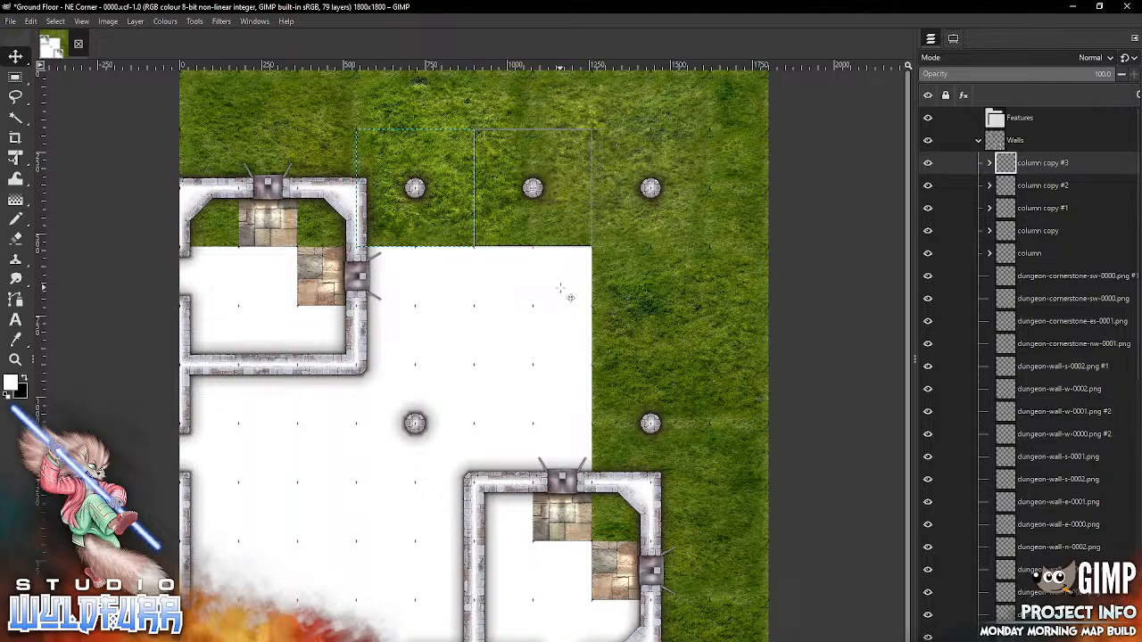
- Duplicate the "column copy #3" group and place the copy midway between the upper and lower columns on the map's east side
right_click(1029, 164)
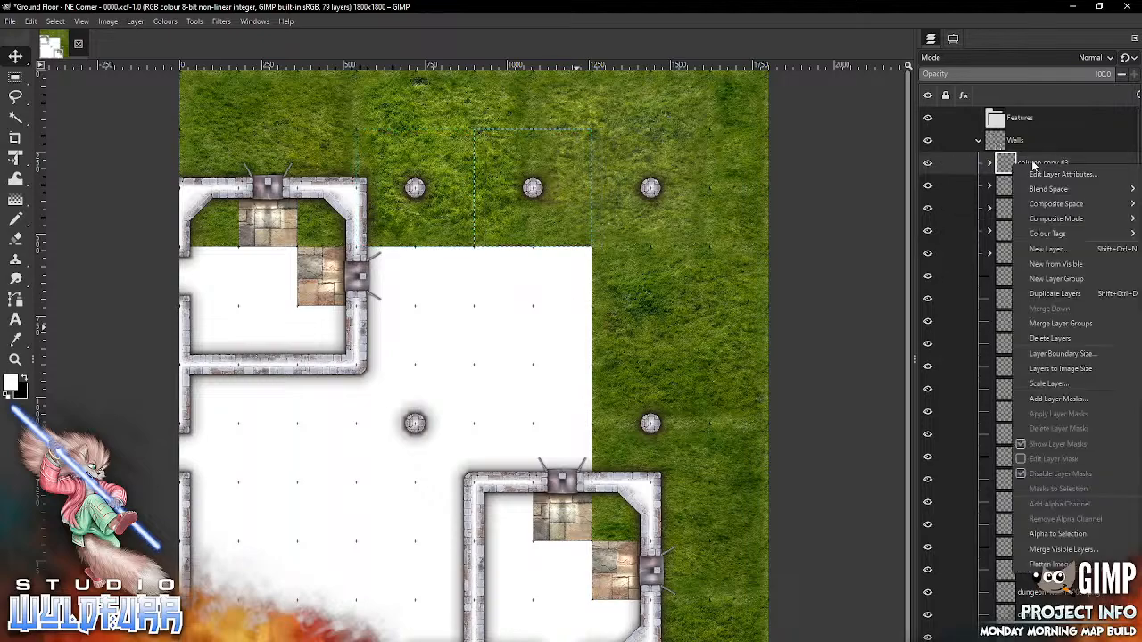
click(1068, 295)
drag(542, 288, 651, 401)
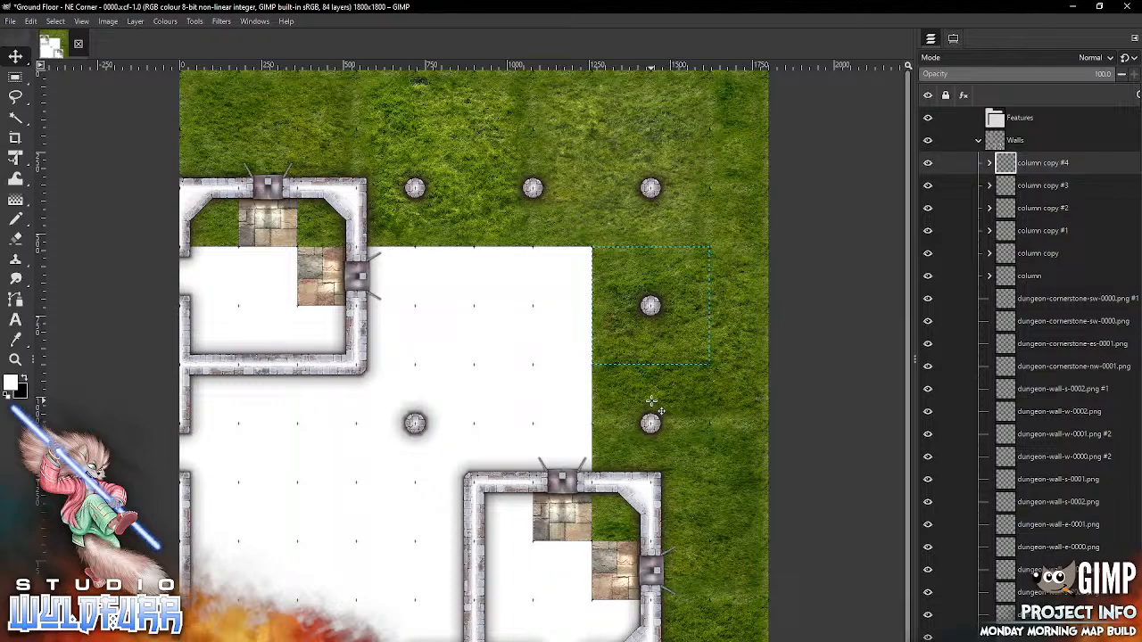
- Collapse the Walls group, select the topmost Floor layer, and switch to File Explorer to open the "Brickwork floor to Old Grass Tiles" folder
click(977, 140)
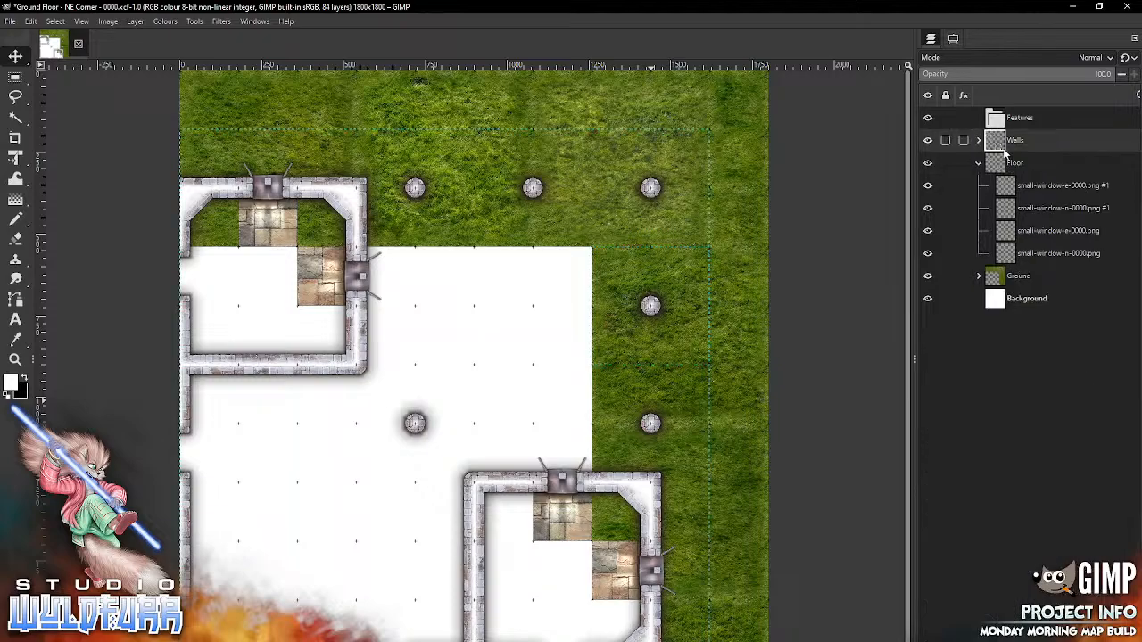
click(1004, 187)
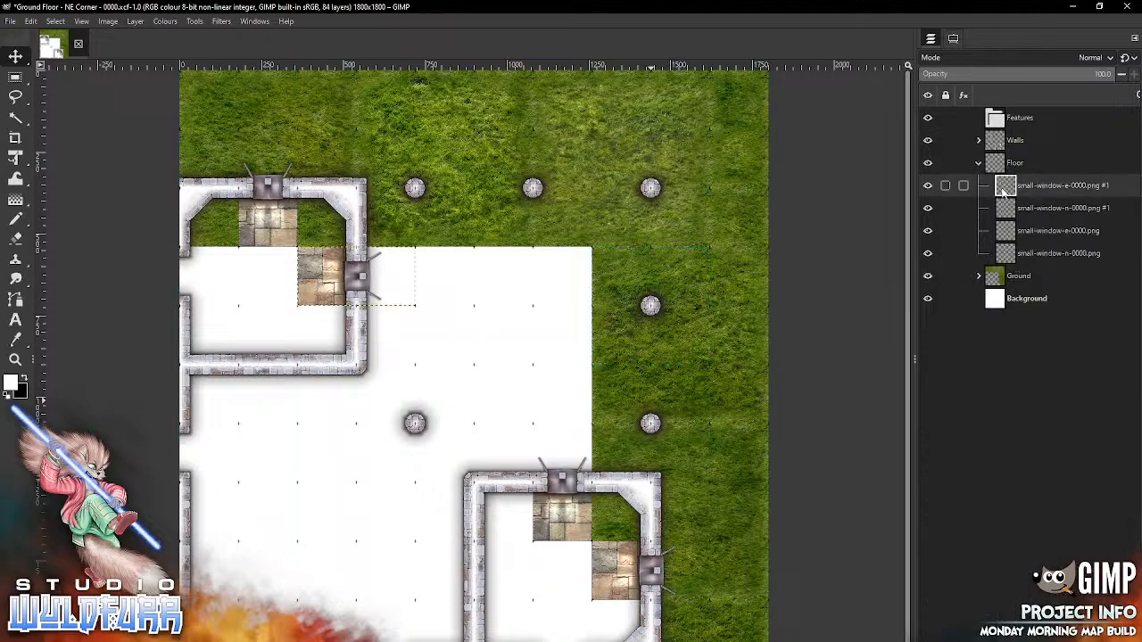
key(alt+Tab)
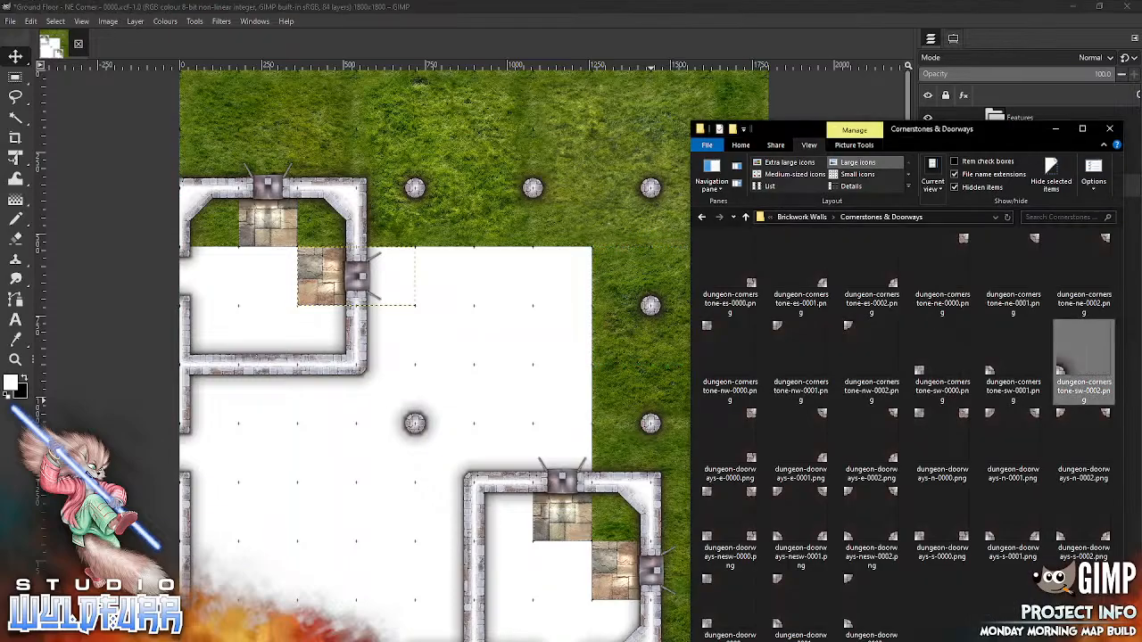
click(822, 218)
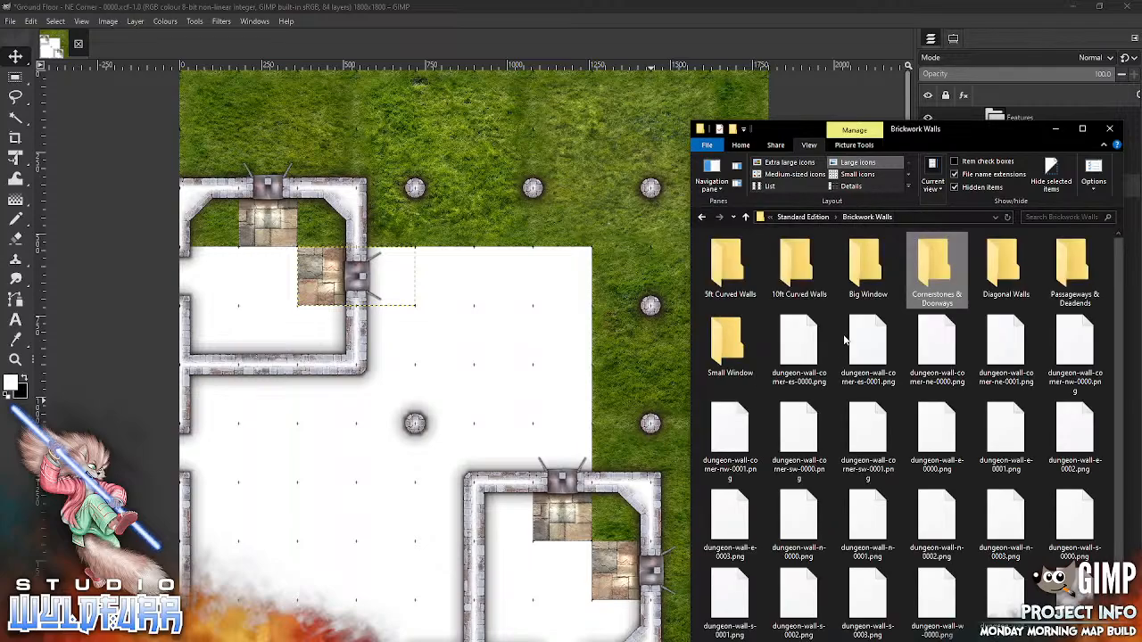
click(821, 219)
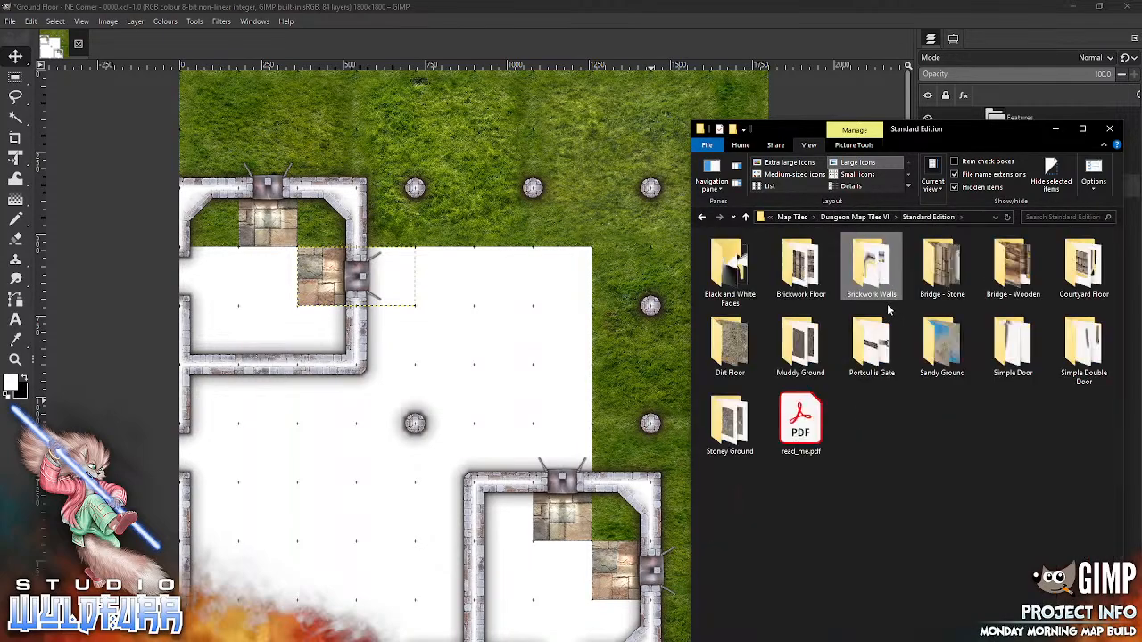
click(800, 280)
double_click(800, 280)
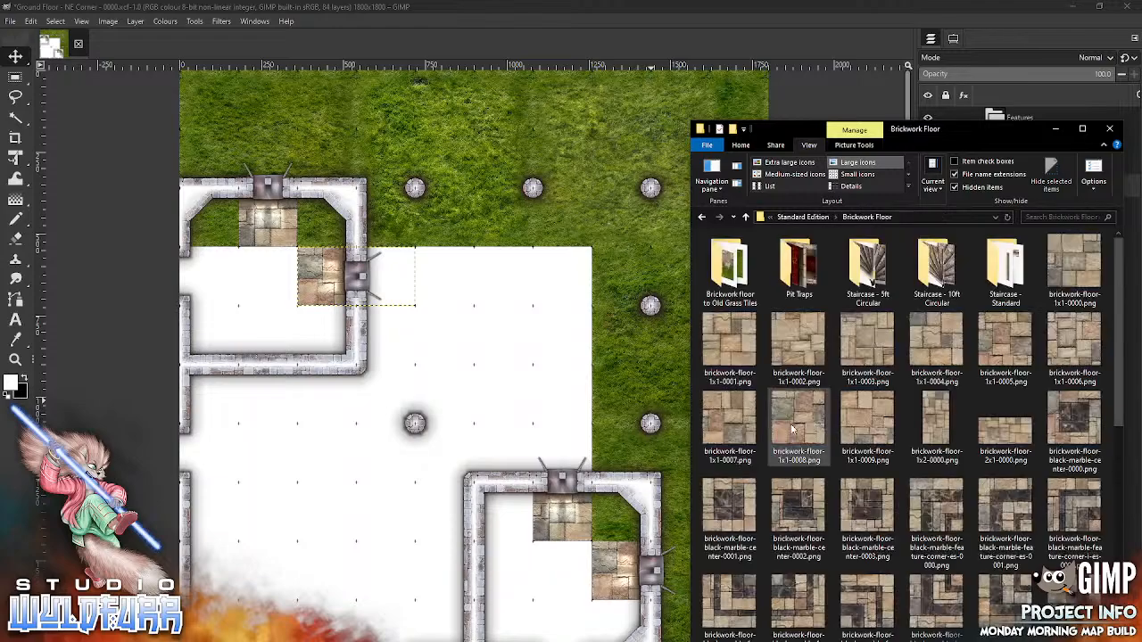
double_click(728, 267)
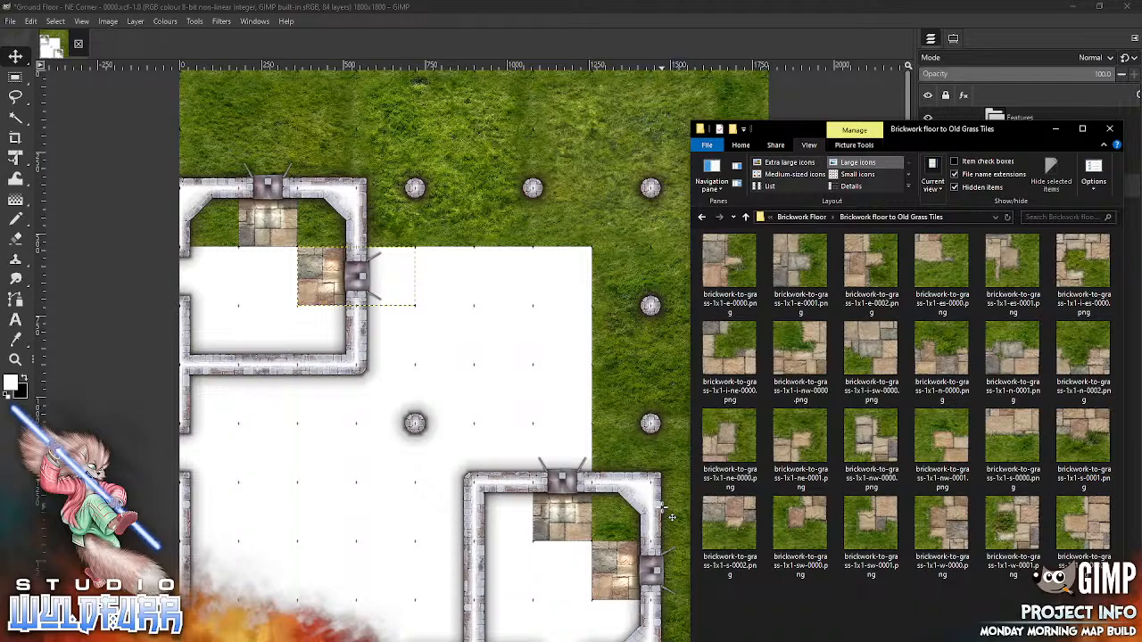
- Add brickwork-to-grass-1x1-e-0001.png below the lower east column and brickwork-to-grass-1x1-es-0001.png directly beneath it, along the wall corner
drag(791, 265, 664, 437)
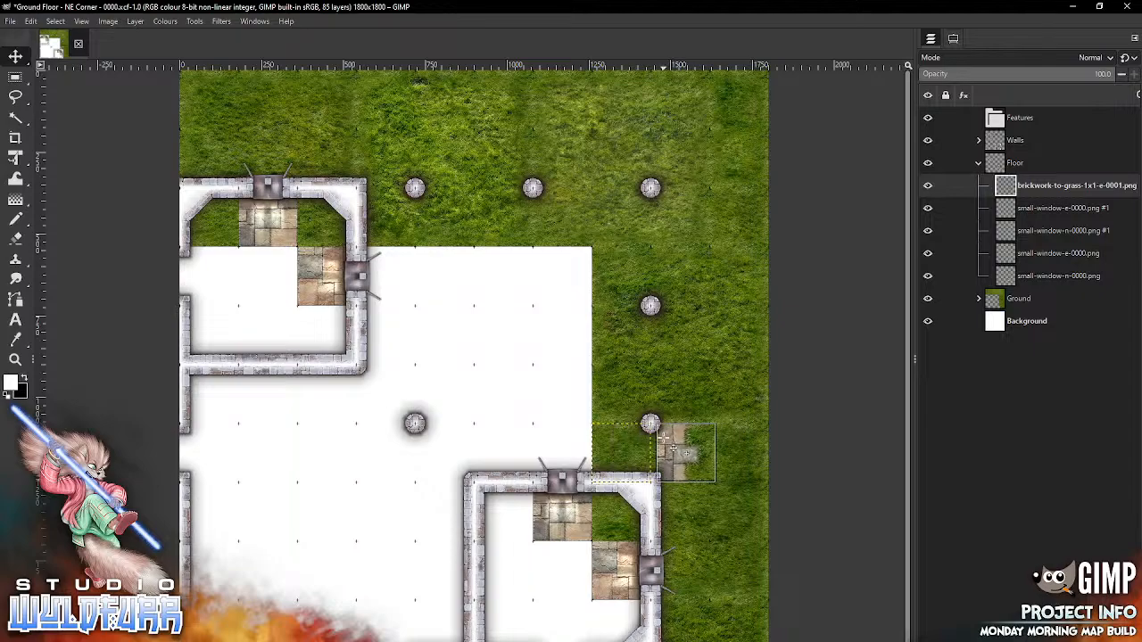
key(alt+Tab)
click(800, 264)
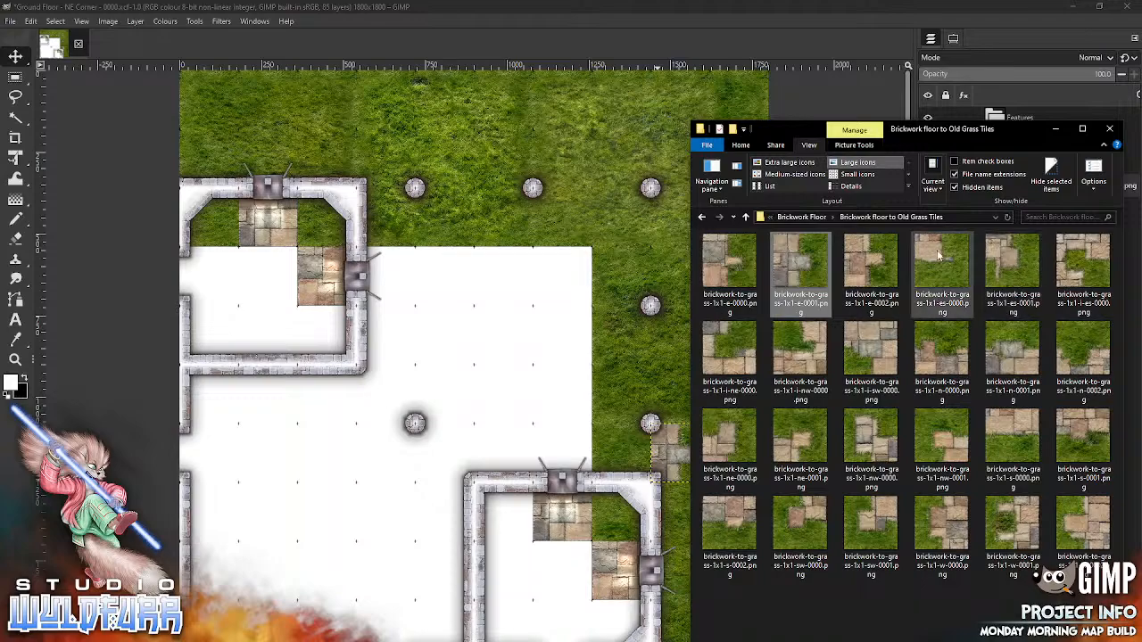
click(990, 263)
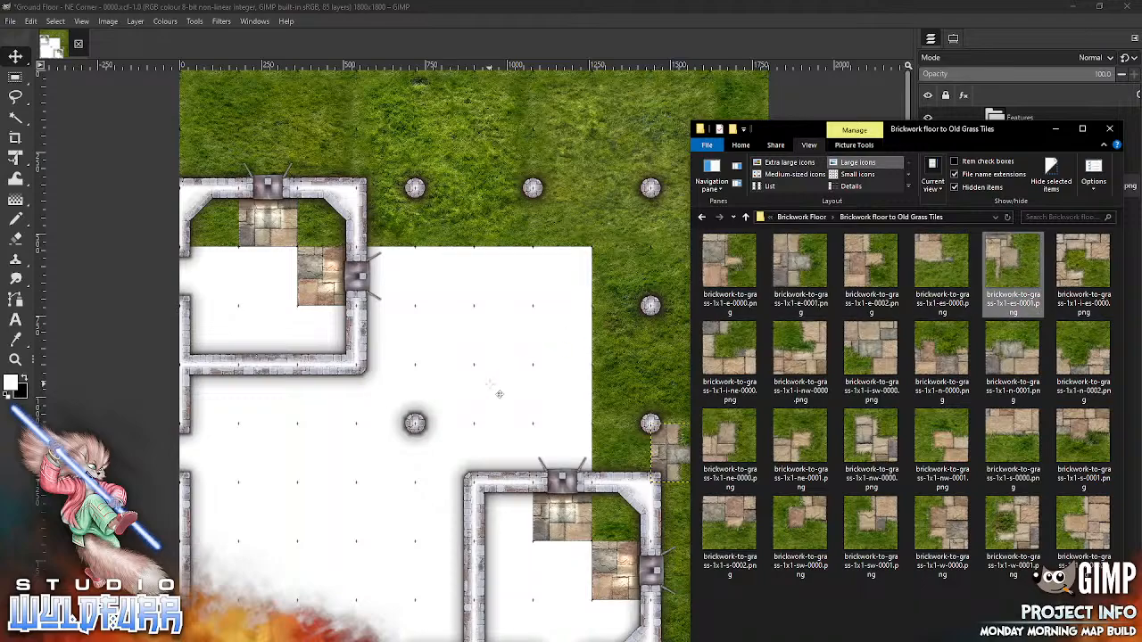
drag(500, 393, 500, 393)
drag(468, 358, 669, 506)
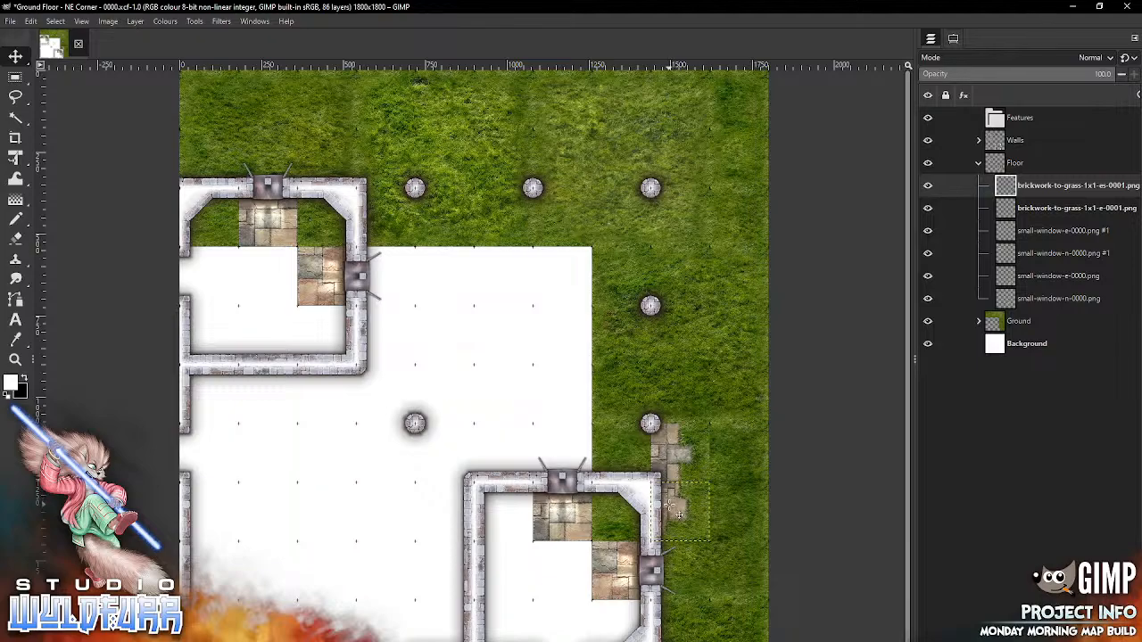
- Add brickwork-to-grass-1x1-nw-0000.png above the northwest building's upper wall and brickwork-to-grass-1x1-n-0000.png immediately east of it
key(alt+Tab)
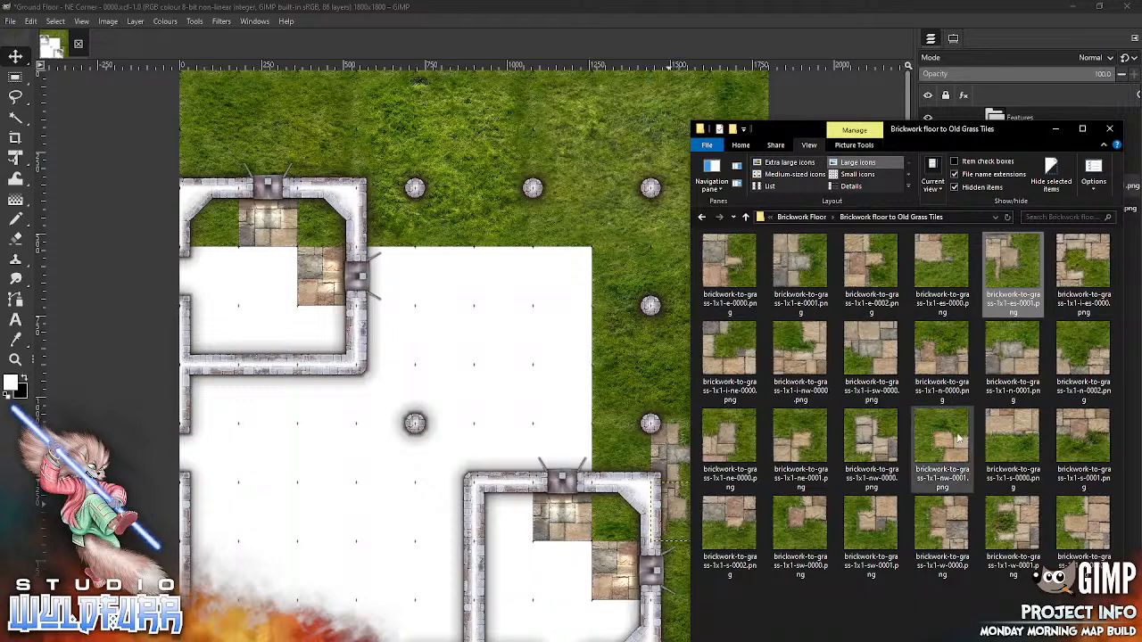
drag(892, 452, 454, 425)
drag(496, 387, 349, 181)
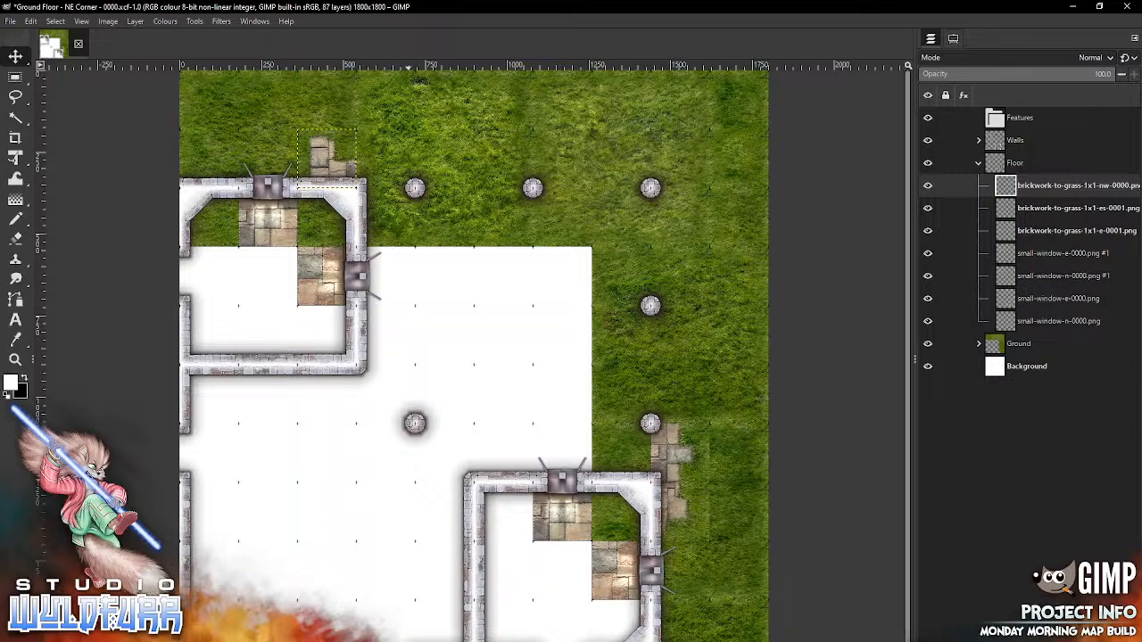
key(alt+Tab)
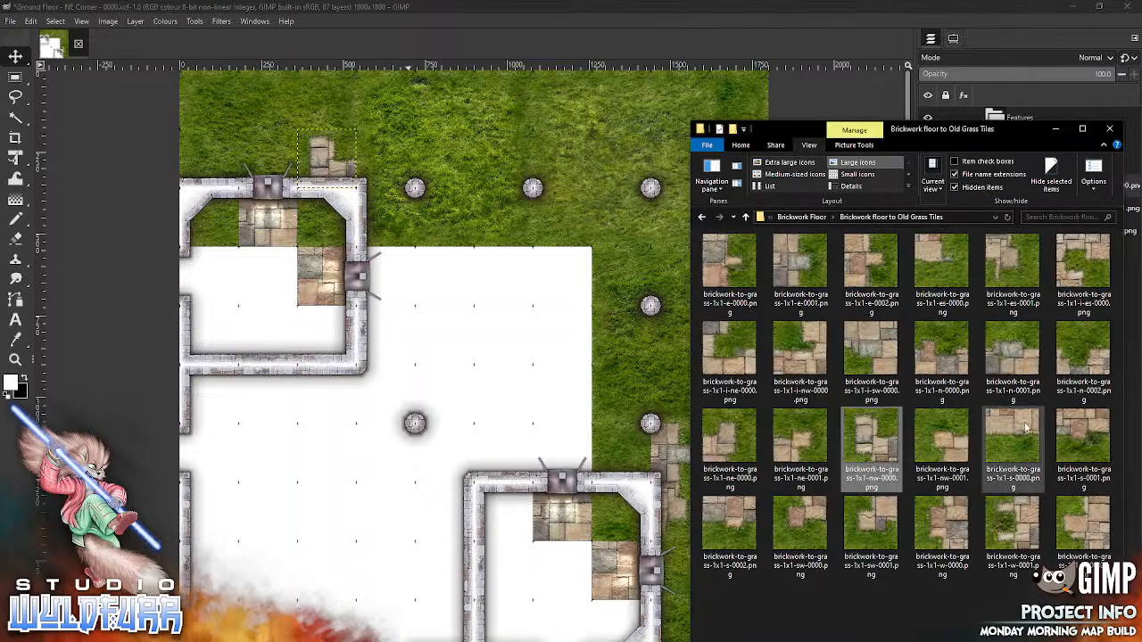
drag(945, 361, 473, 337)
drag(483, 381, 395, 170)
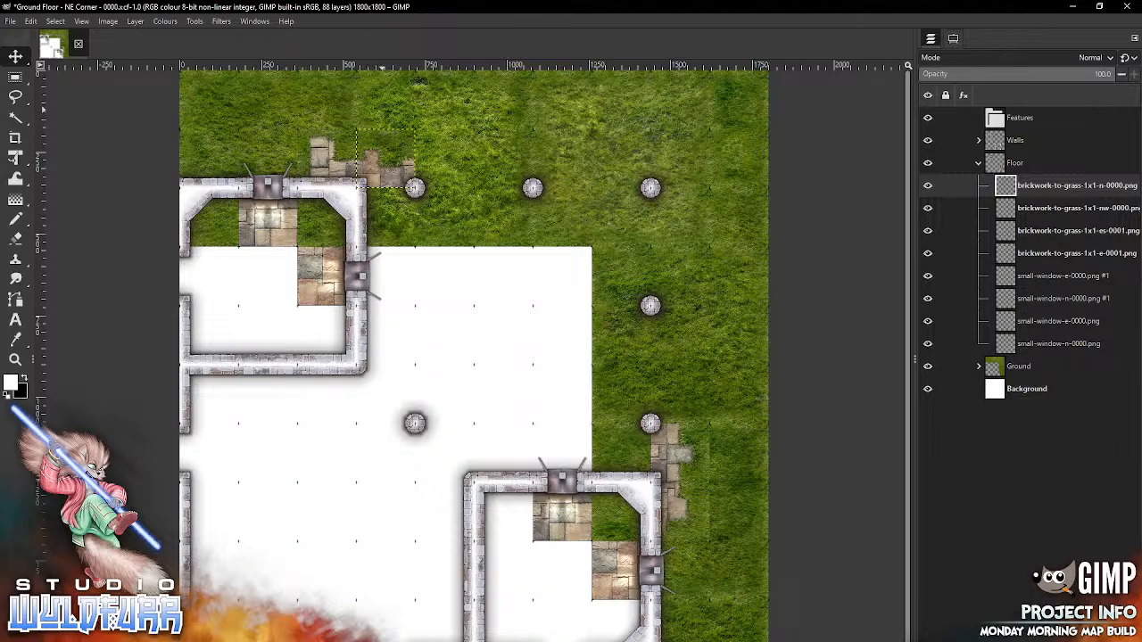
- Continue the northern brickwork edge eastward with brickwork-to-grass-1x1-n-0001.png and brickwork-to-grass-1x1-n-0002.png, between the first two upper columns
click(459, 639)
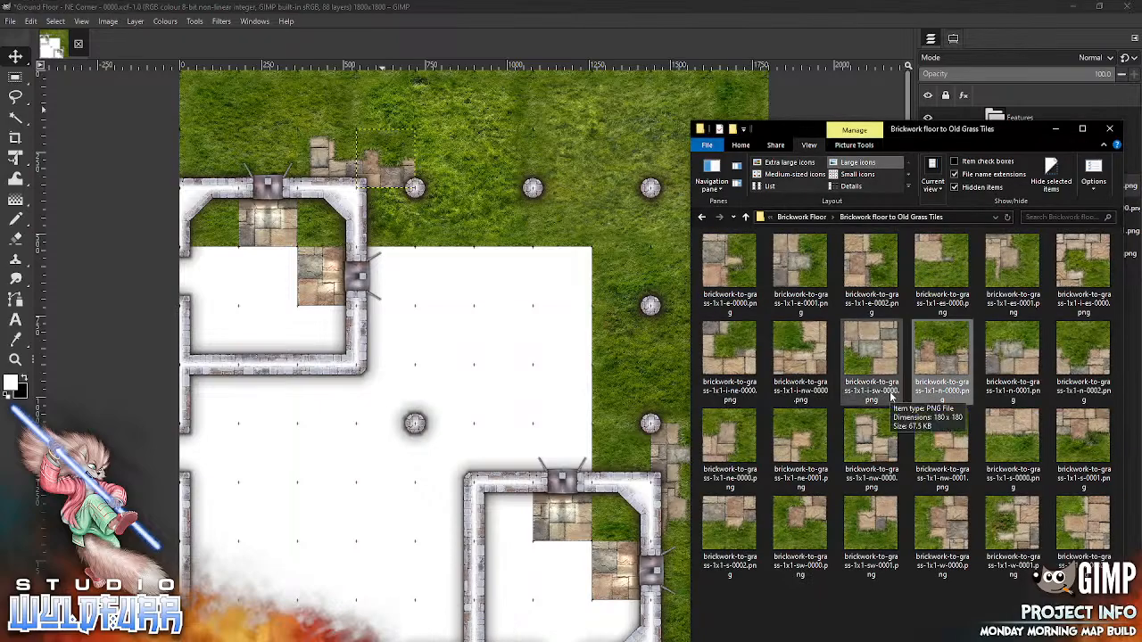
click(1010, 344)
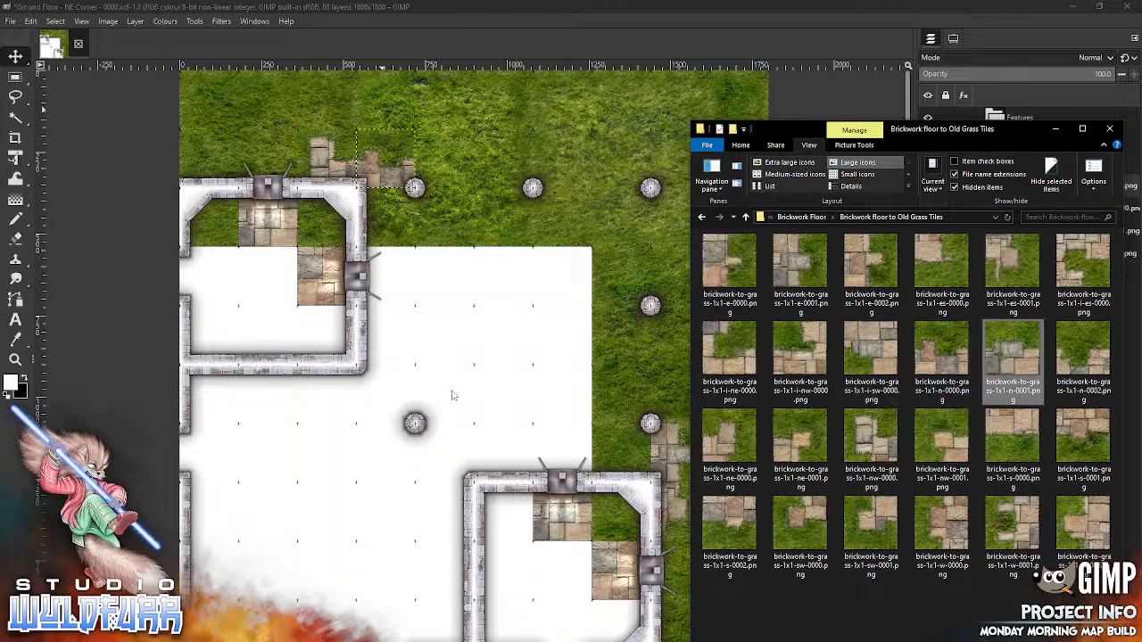
drag(450, 389, 447, 172)
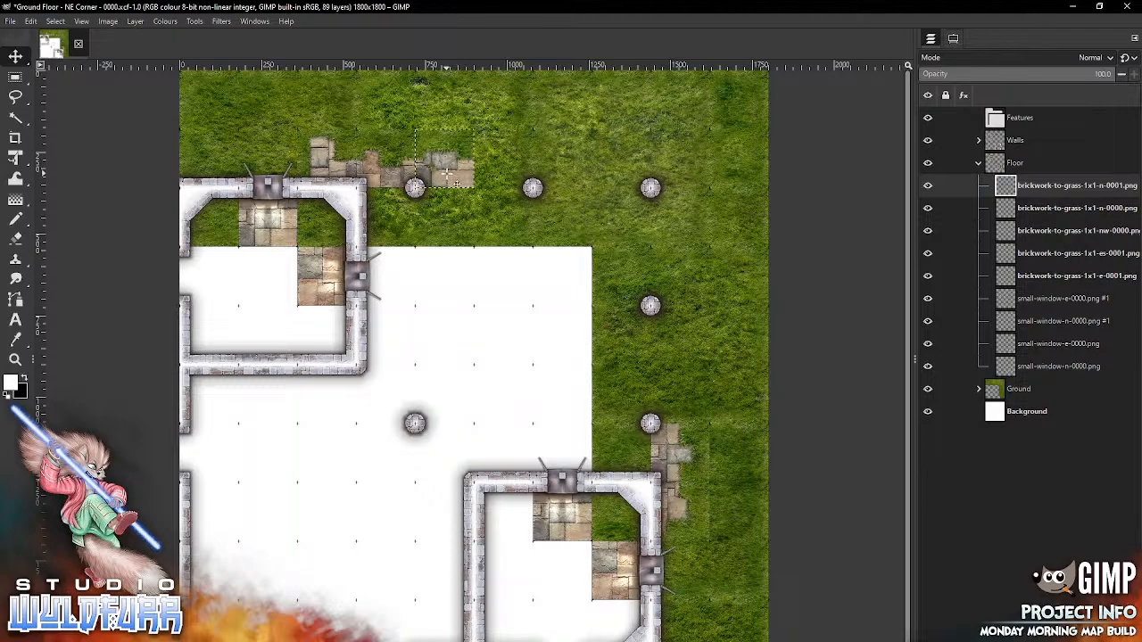
key(alt+Tab)
click(1083, 365)
drag(1083, 365, 512, 176)
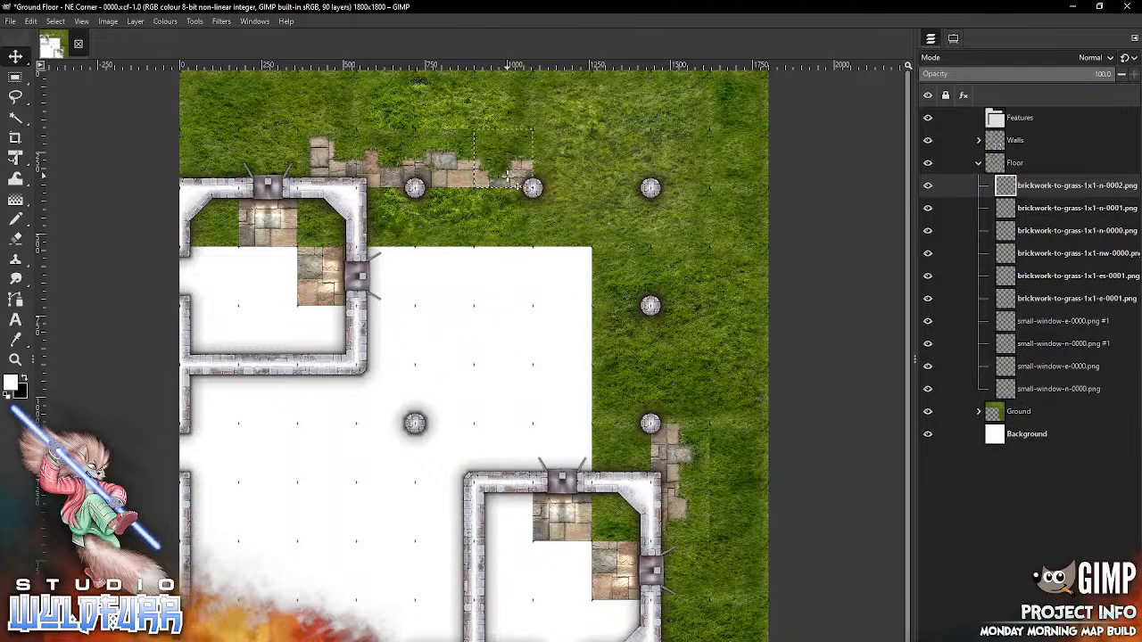
- Add the inner corner tile brickwork-to-grass-1x1-i-nw-0000.png at the east end of the northern brickwork edge
key(alt+Tab)
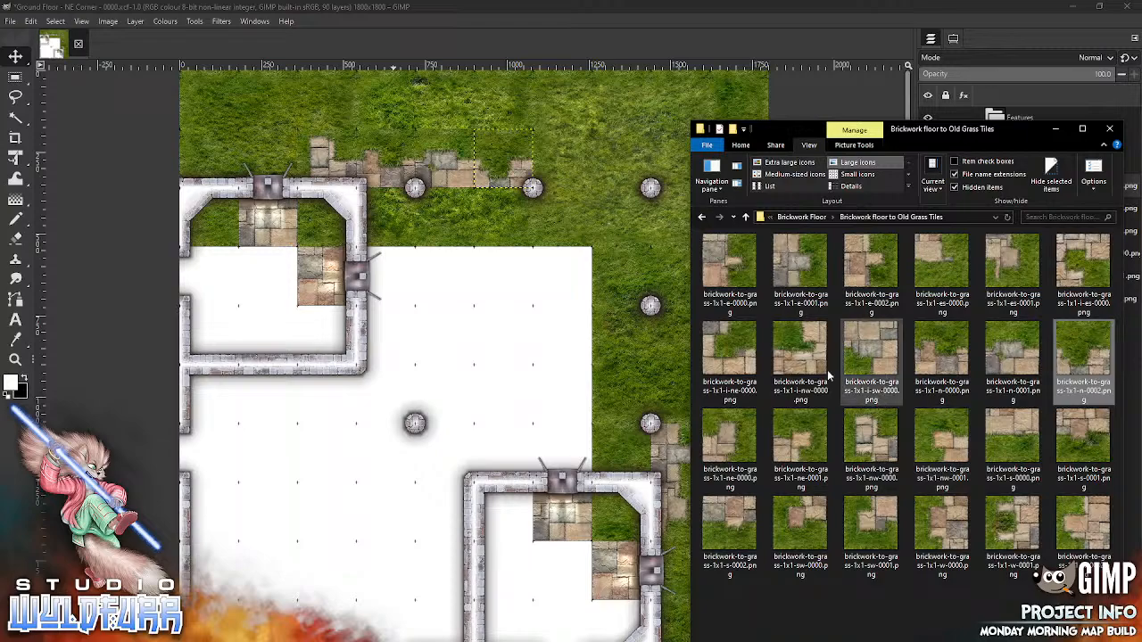
click(800, 349)
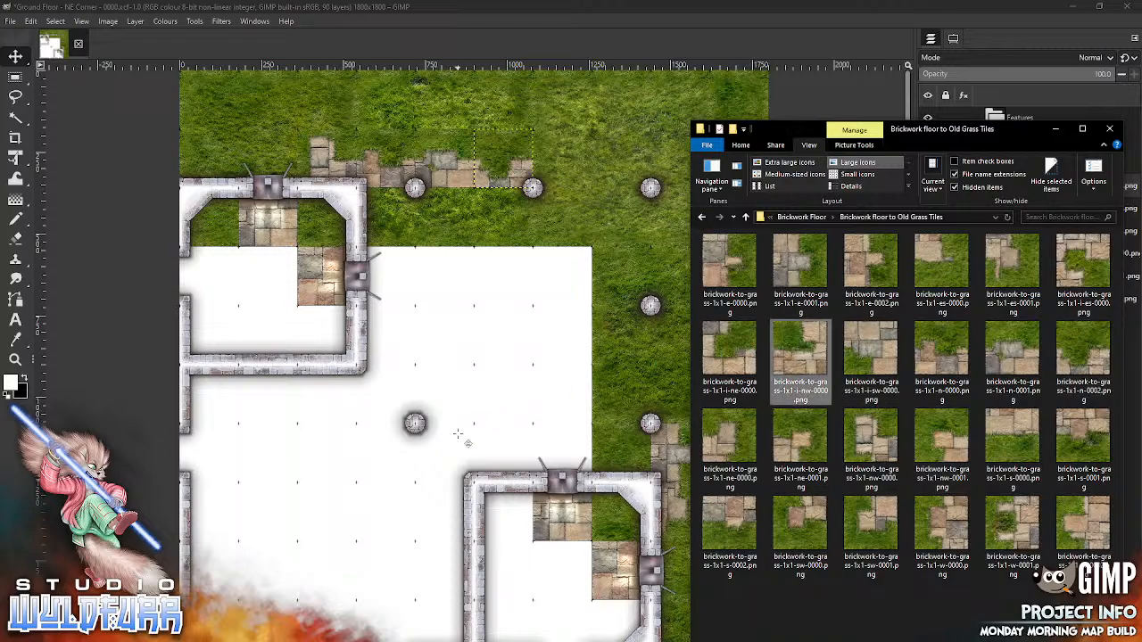
drag(458, 434, 466, 442)
drag(481, 376, 571, 172)
- Add brickwork-to-grass-1x1-nw-0001.png and place it directly above the inner corner tile at the map's north edge
drag(626, 248, 527, 344)
key(alt+Tab)
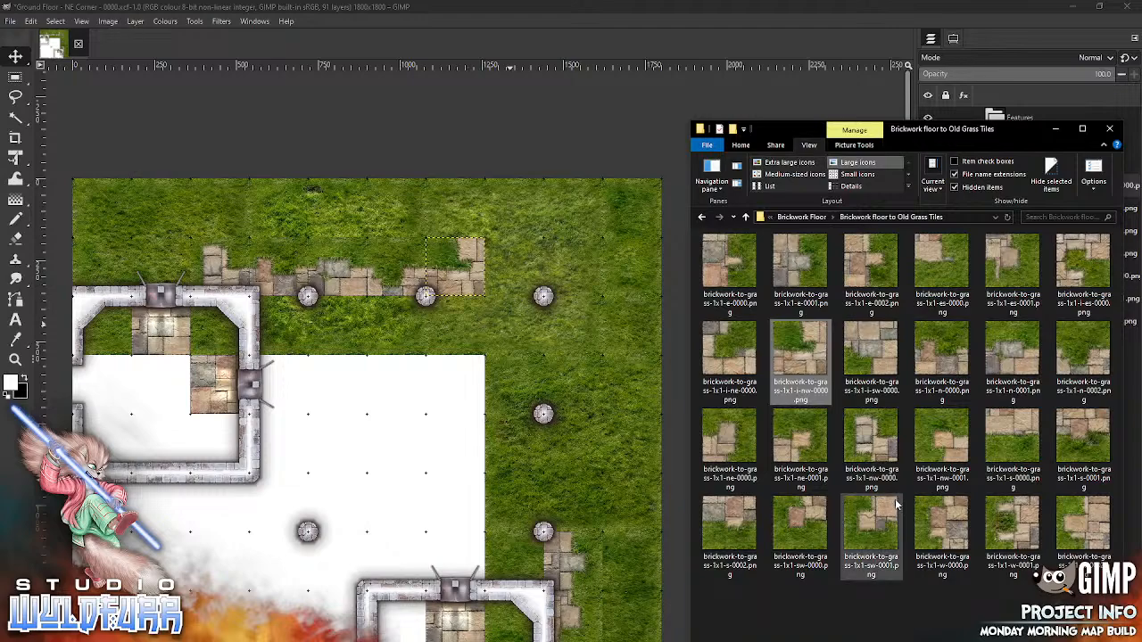
drag(947, 446, 465, 459)
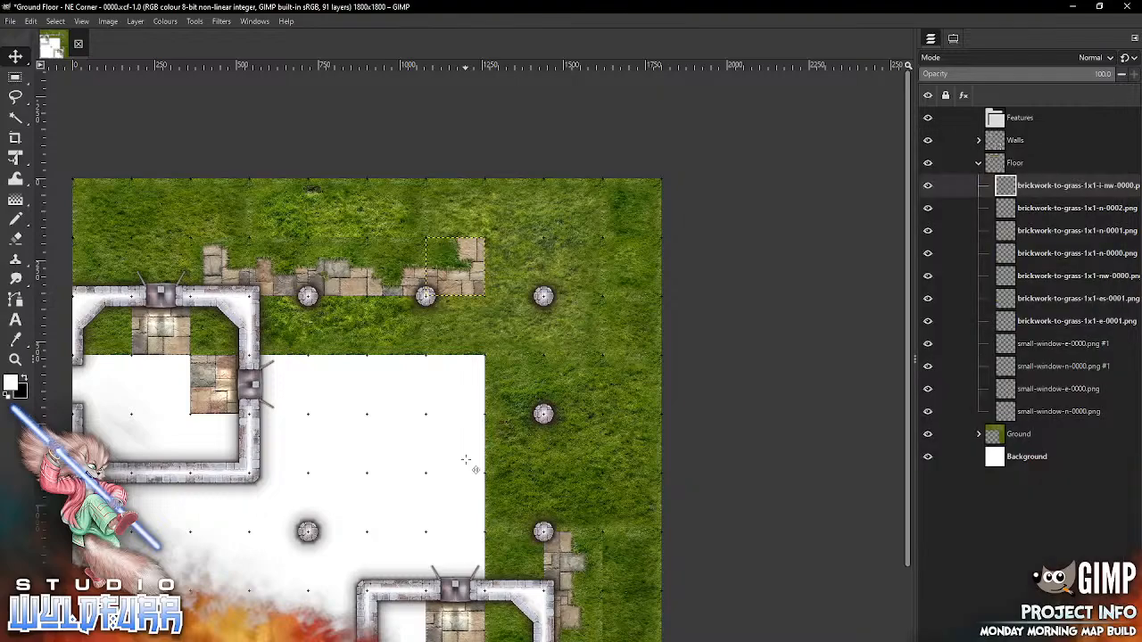
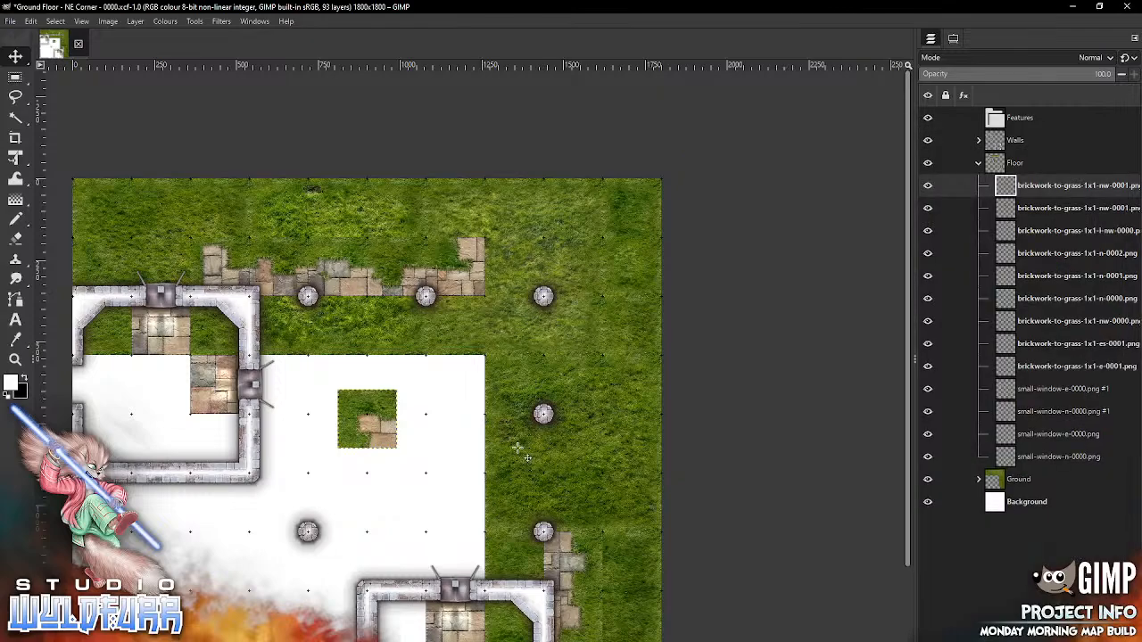
drag(388, 444, 465, 228)
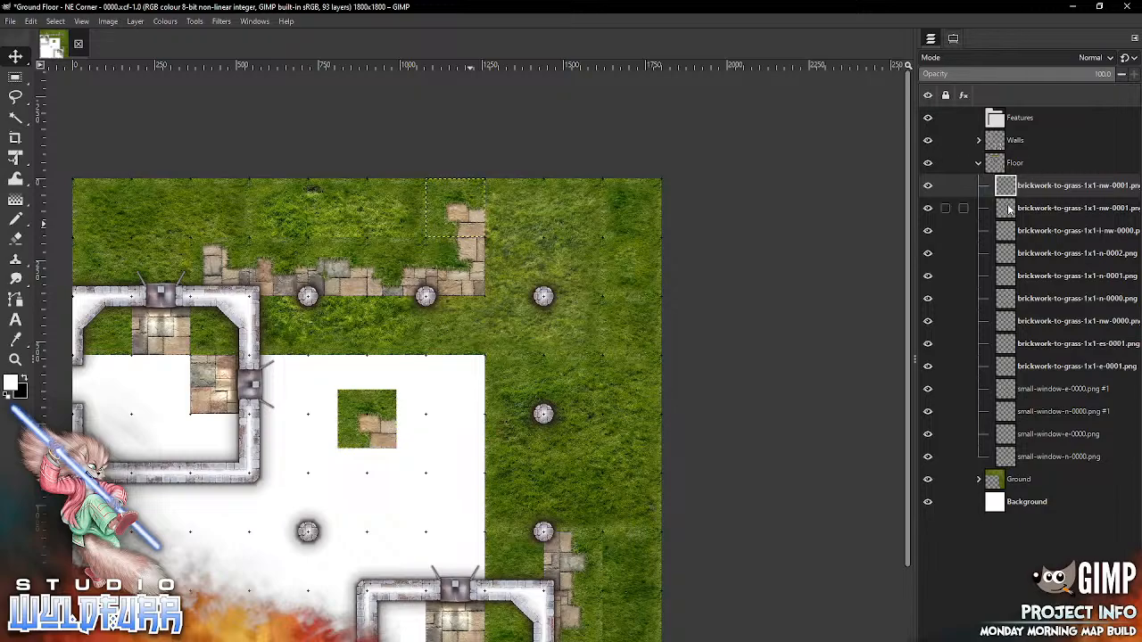
- Delete the extra brickwork-to-grass-1x1-nw-0001.png layer left in the white area and reselect the topmost Floor layer
key(Page_Down)
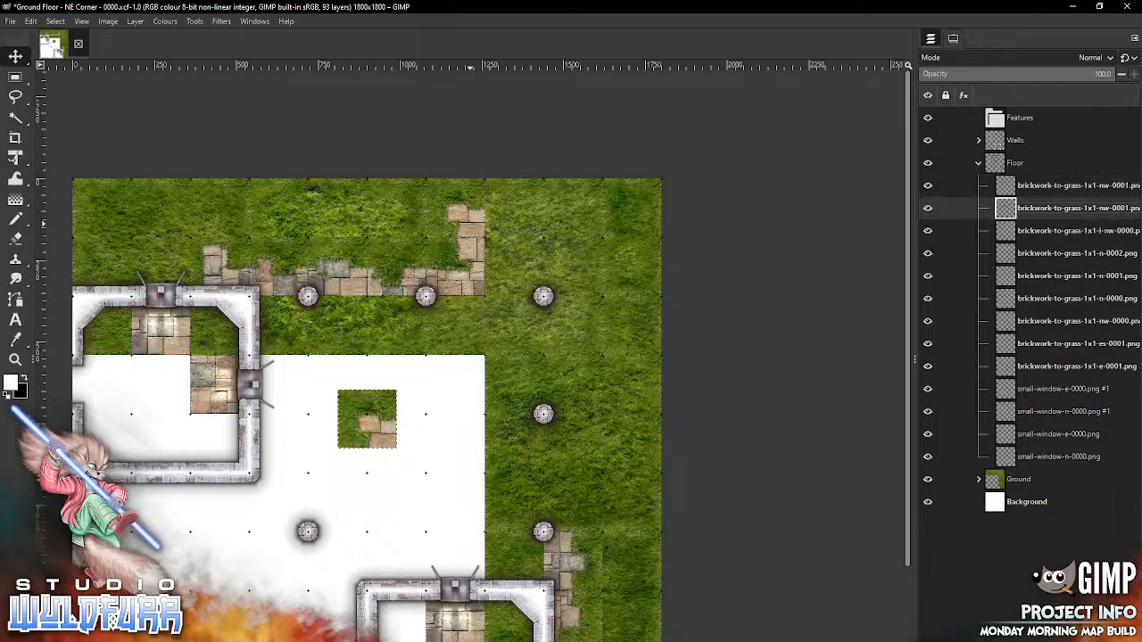
key(Delete)
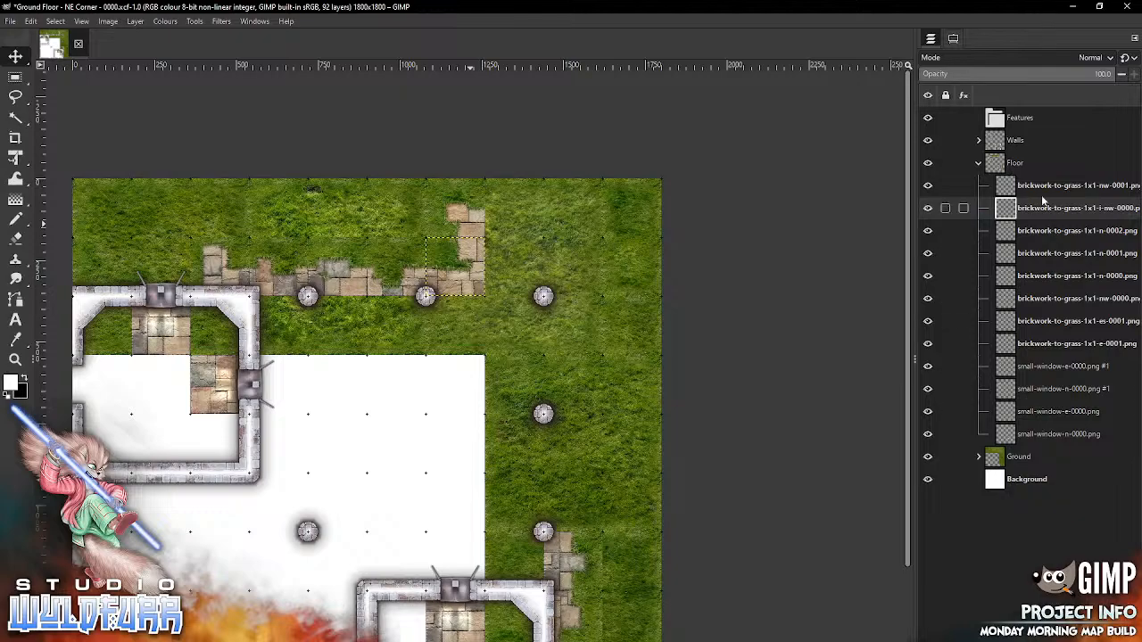
key(Page_Up)
- Add brickwork-to-grass-1x1-ne-0000.png beside the nw-0001 tile at the map's north edge, and brickwork-to-grass-1x1-i-ne-0000.png directly below it
key(alt+Tab)
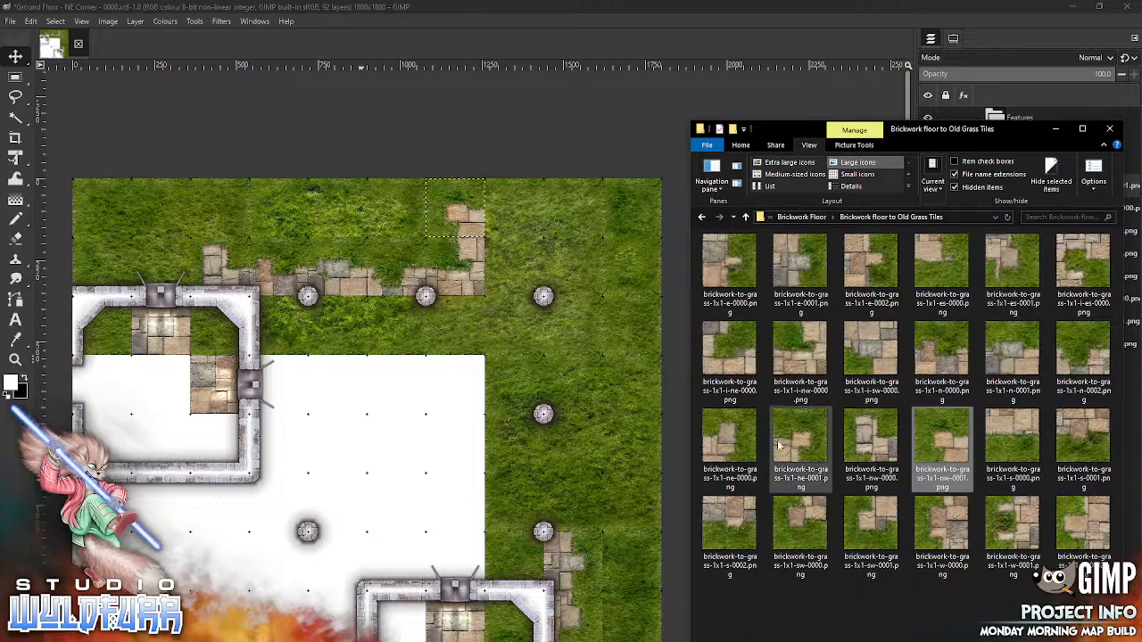
click(724, 441)
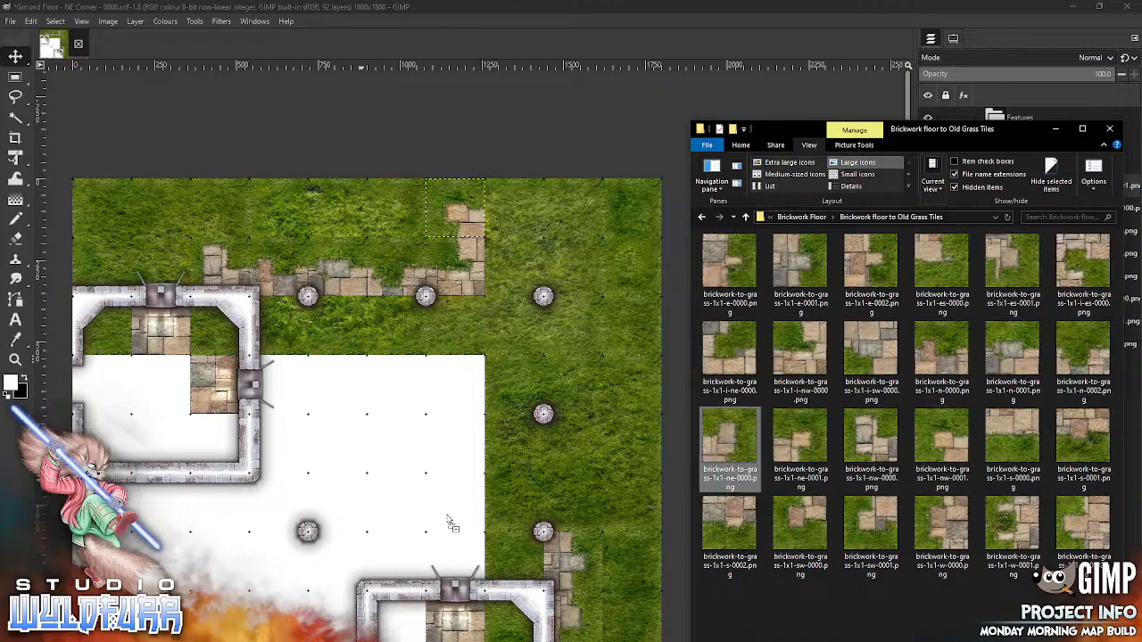
drag(724, 440, 444, 514)
drag(380, 433, 514, 238)
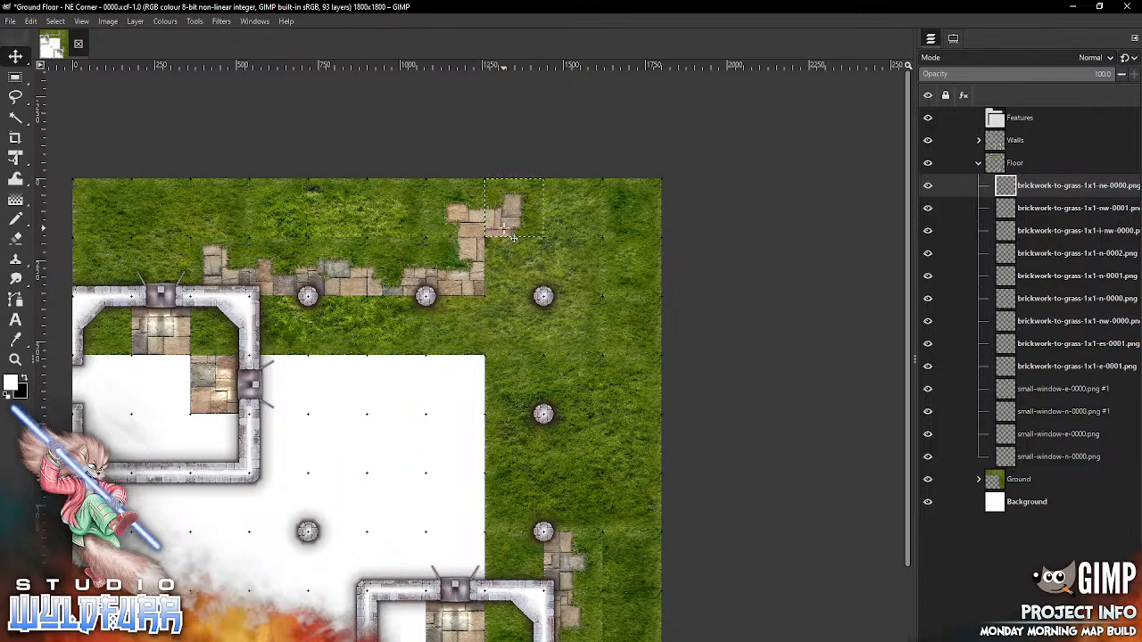
key(alt+Tab)
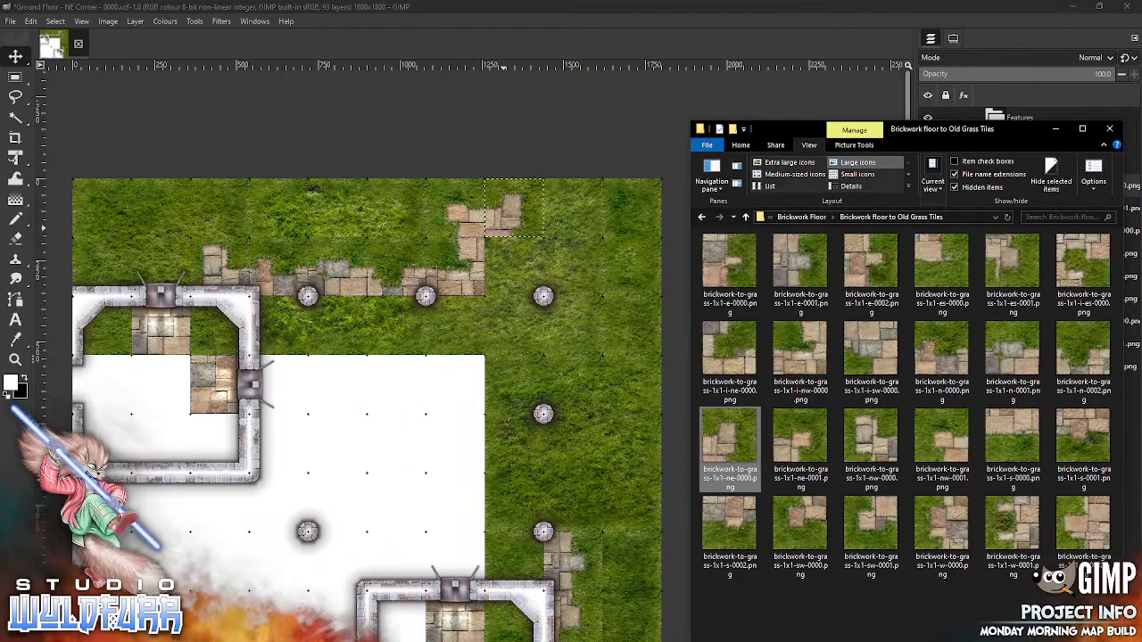
drag(729, 357, 435, 441)
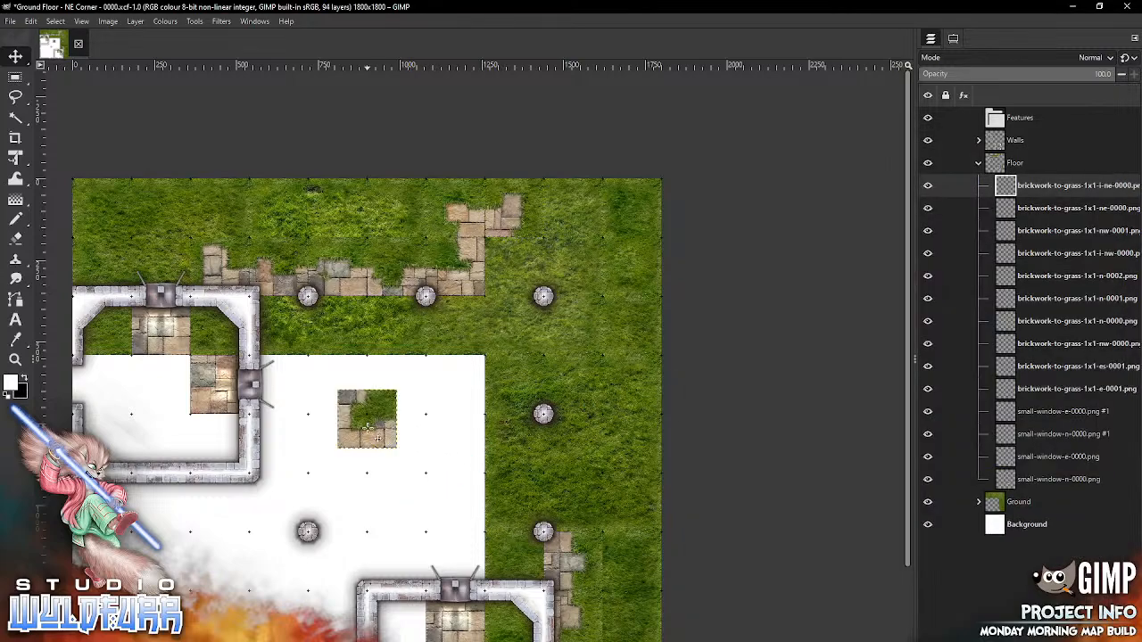
drag(368, 427, 513, 284)
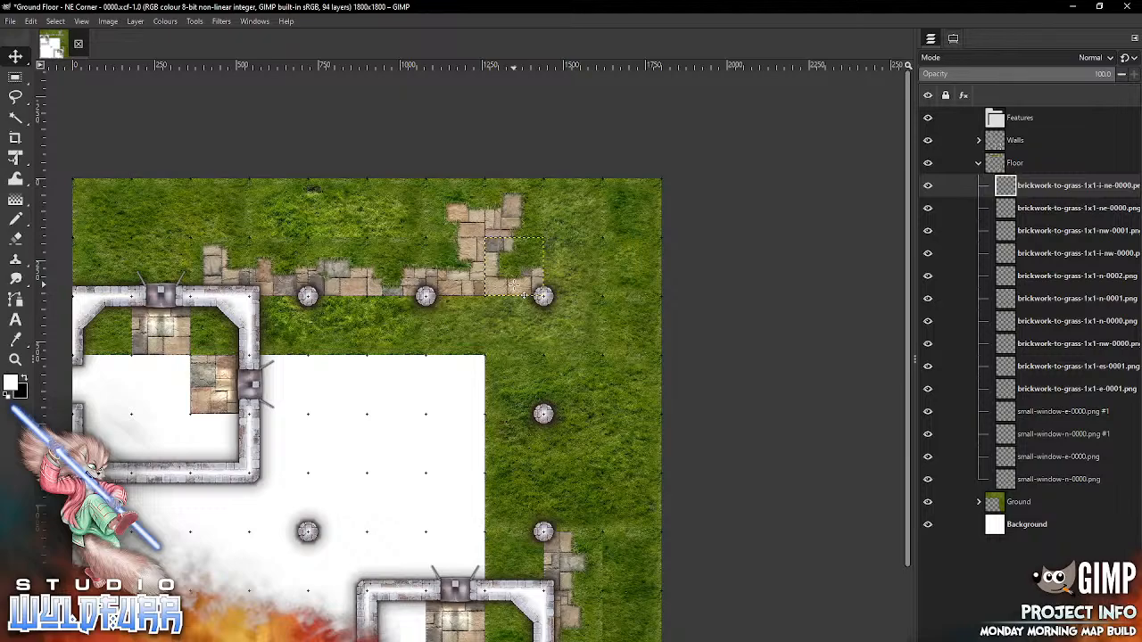
- Place brickwork-to-grass-1x1-ne-0001.png as the outer corner at the northeast column and brickwork-to-grass-1x1-e-0000.png directly below it
key(alt+Tab)
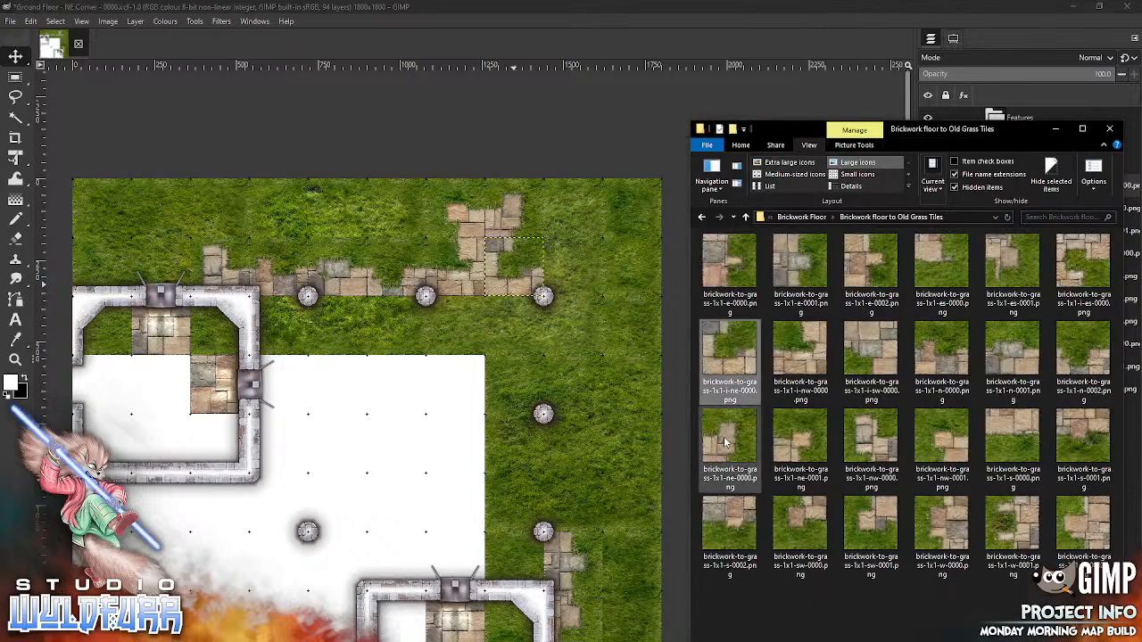
click(796, 443)
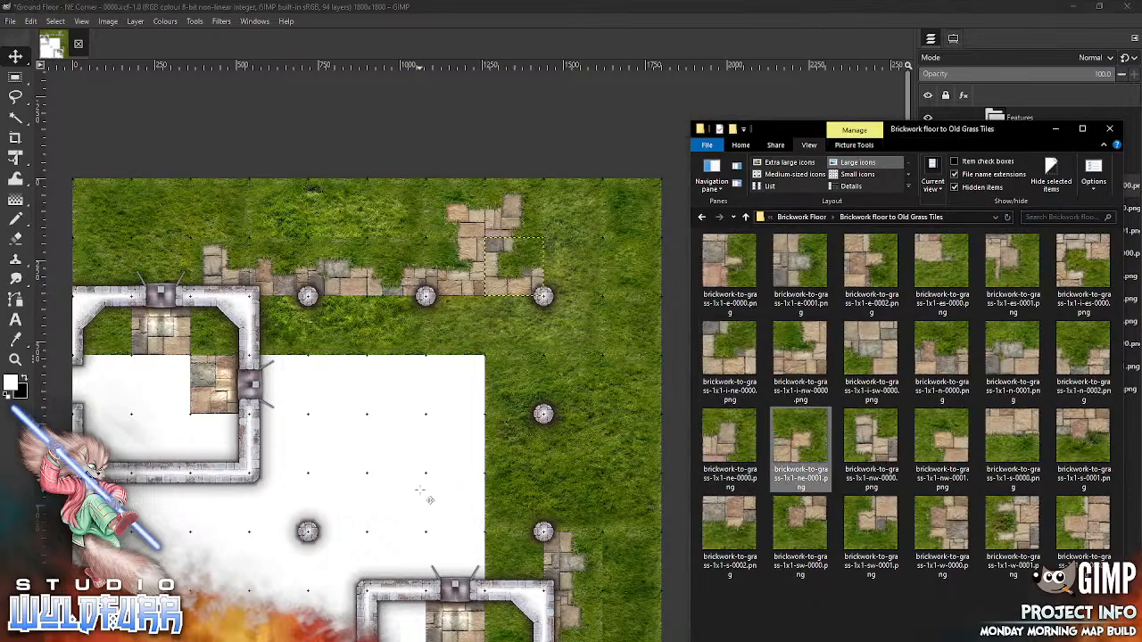
drag(426, 496, 577, 297)
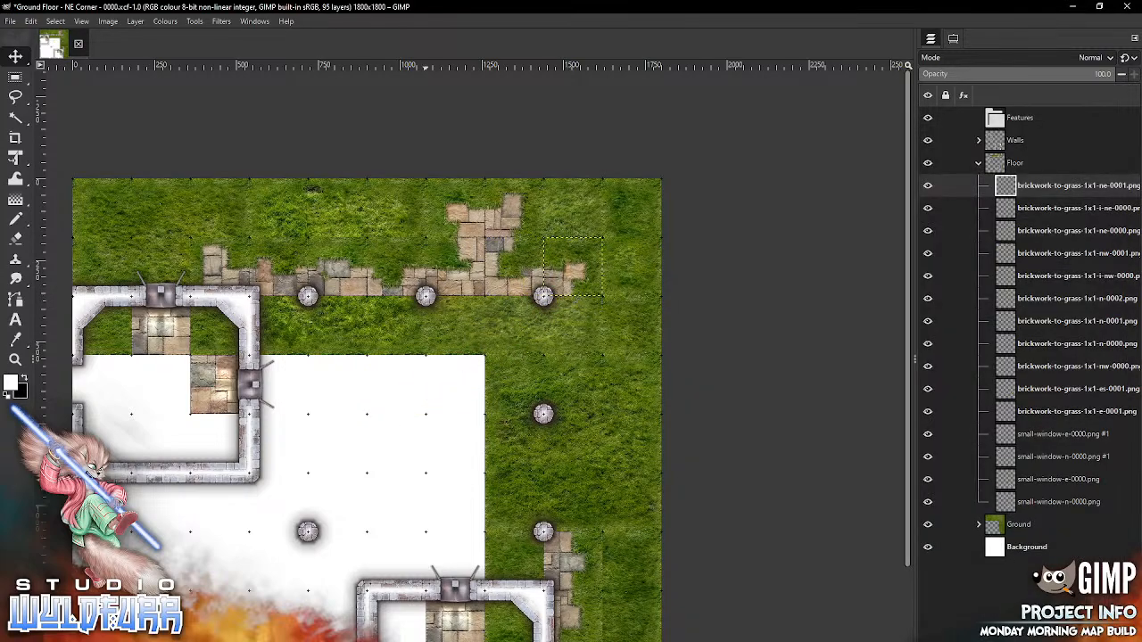
key(alt+Tab)
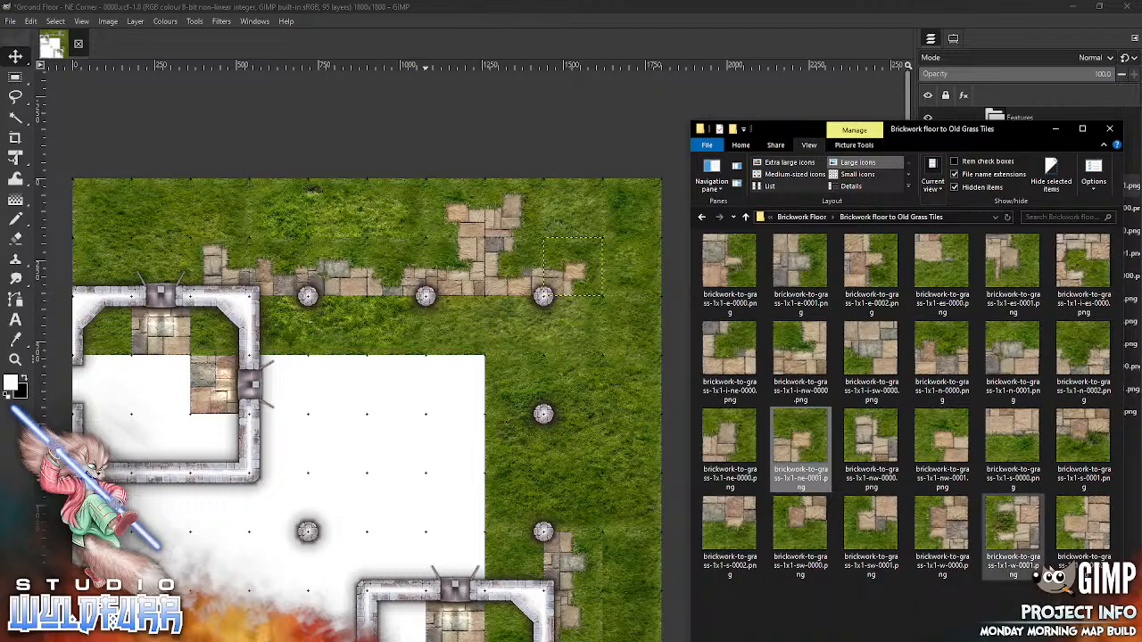
drag(730, 265, 606, 334)
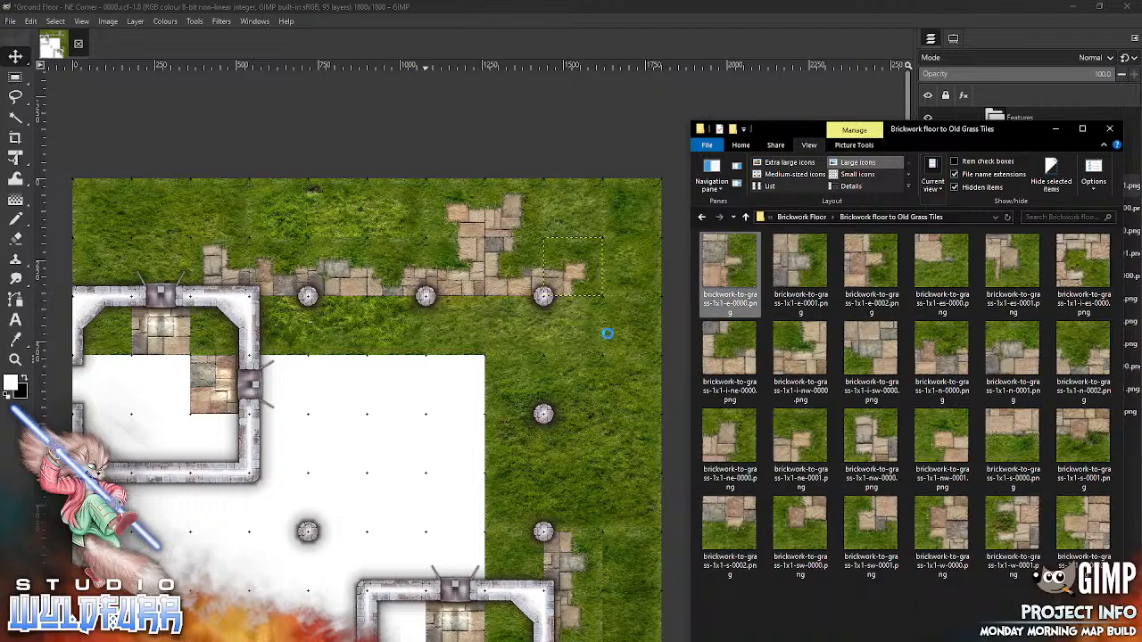
drag(454, 416, 454, 417)
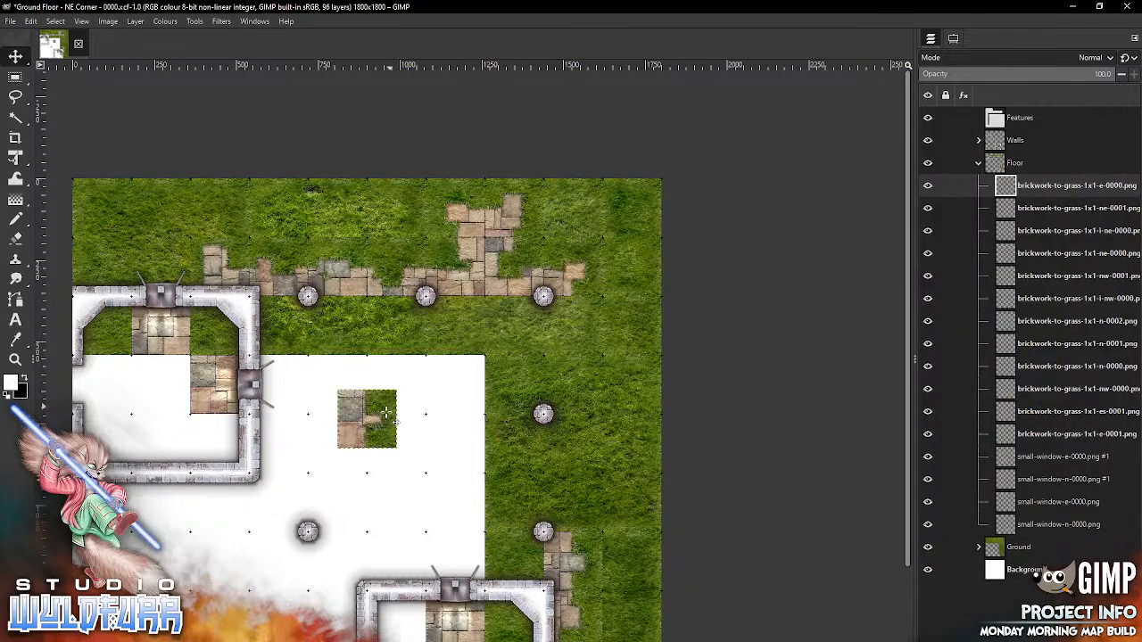
drag(385, 427, 596, 341)
- Continue the eastern brickwork edge southward with brickwork-to-grass-1x1-e-0002.png, and place brickwork-to-grass-1x1-es-0000.png beneath it at the second eastern column
key(alt+Tab)
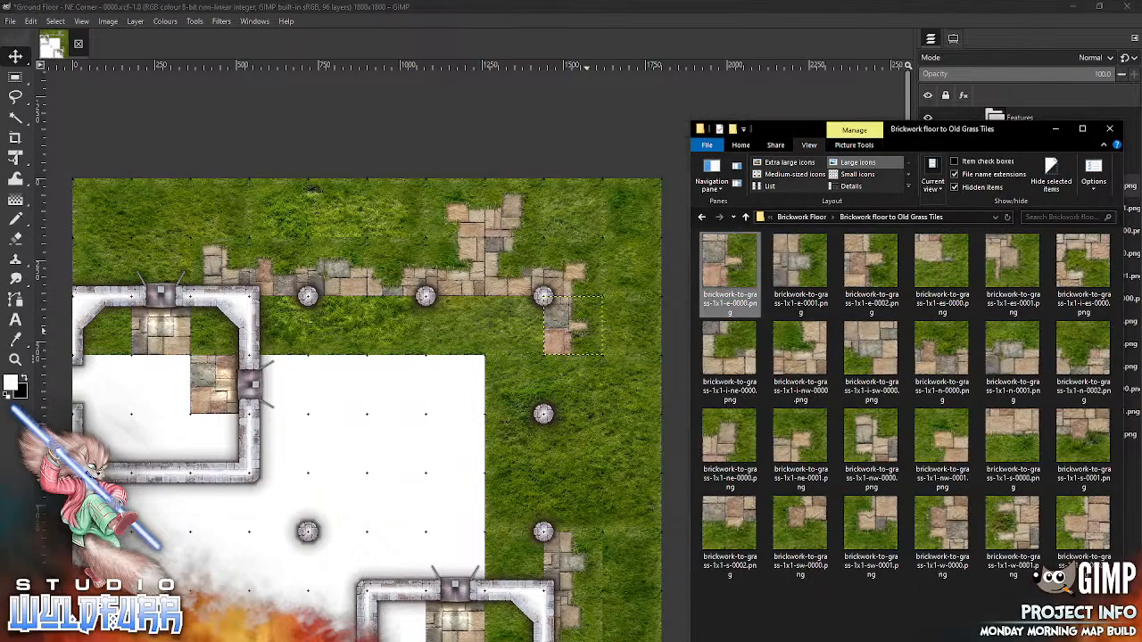
click(870, 268)
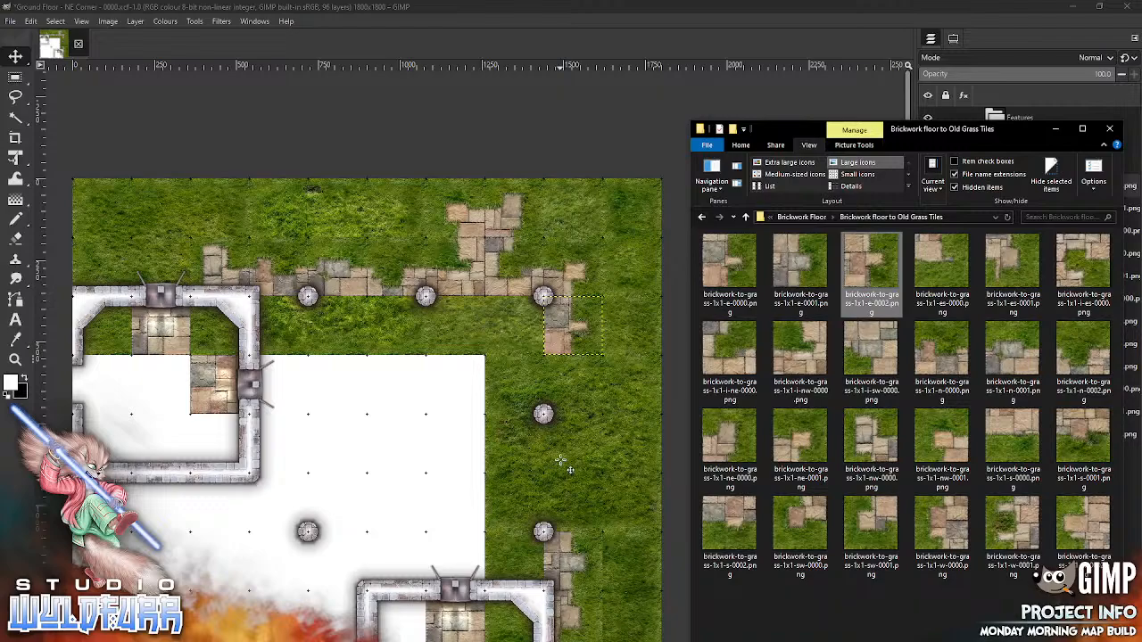
drag(560, 460, 562, 463)
drag(367, 422, 579, 397)
key(alt+Tab)
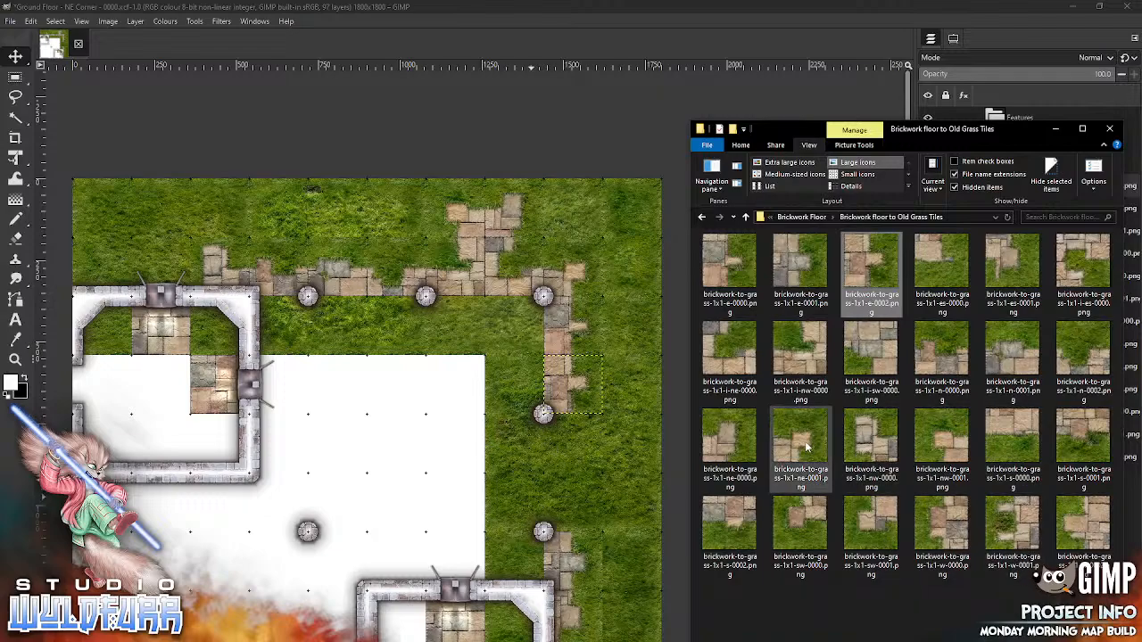
drag(939, 264, 562, 440)
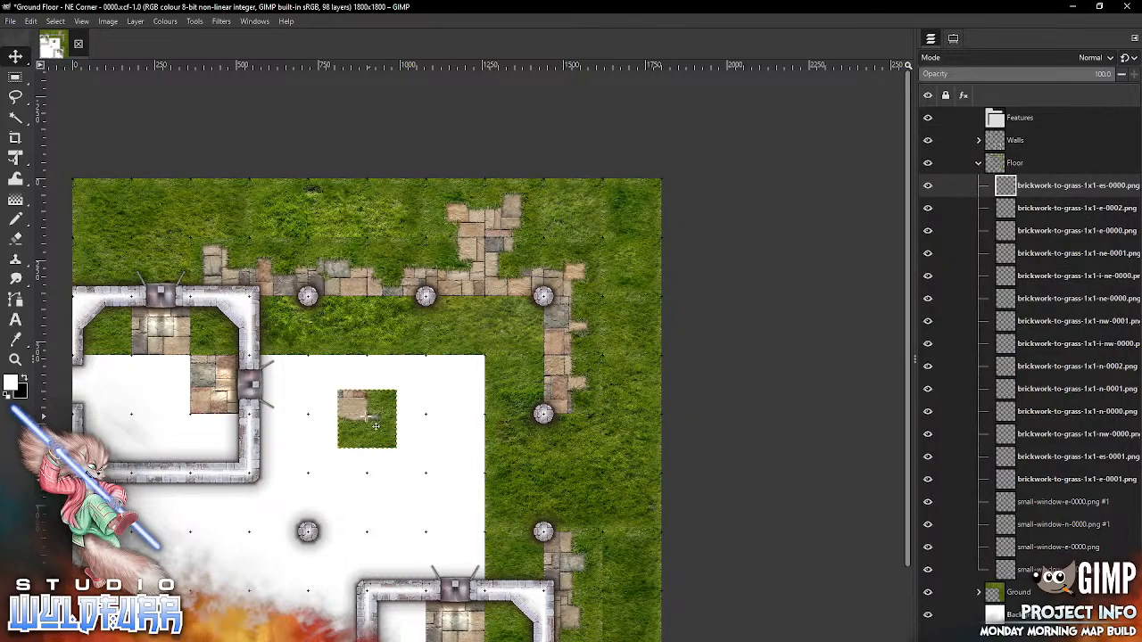
drag(376, 425, 573, 449)
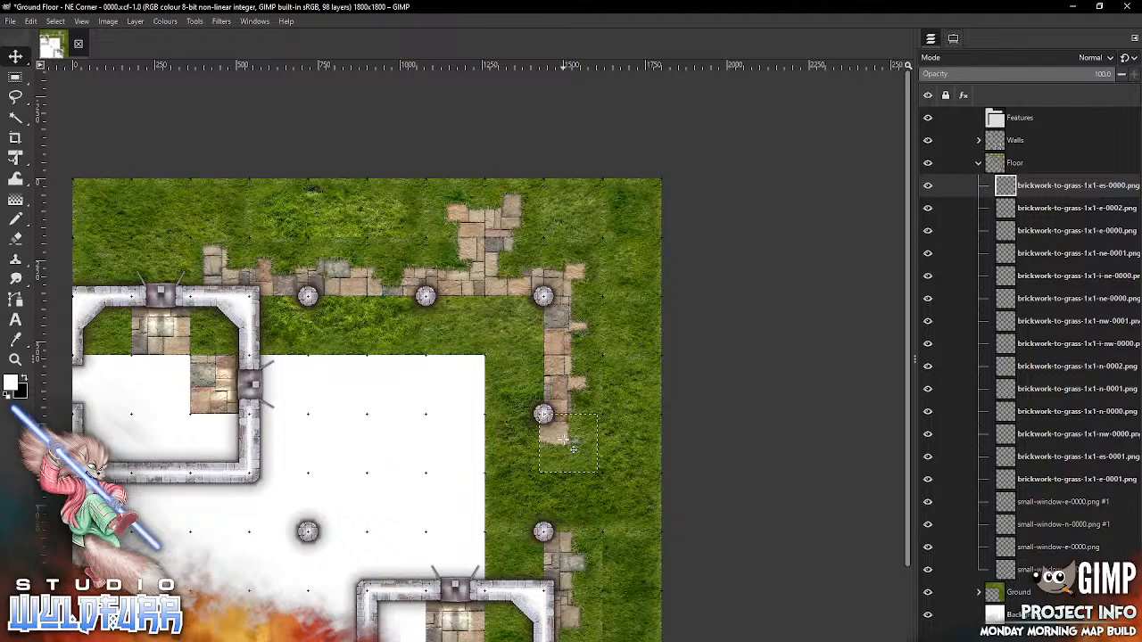
- Add brickwork-to-grass-1x1-i-ne-0000.png just west of the third eastern column and brickwork-to-grass-1x1-i-es-0000.png directly above it
key(alt+Tab)
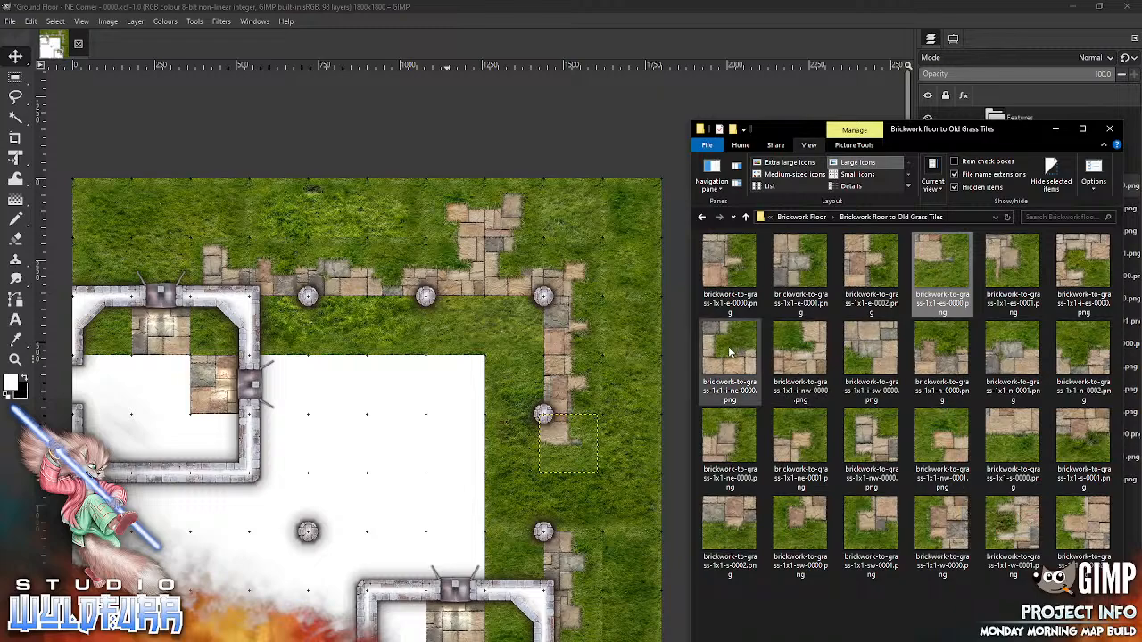
drag(730, 353, 614, 409)
drag(455, 548, 453, 541)
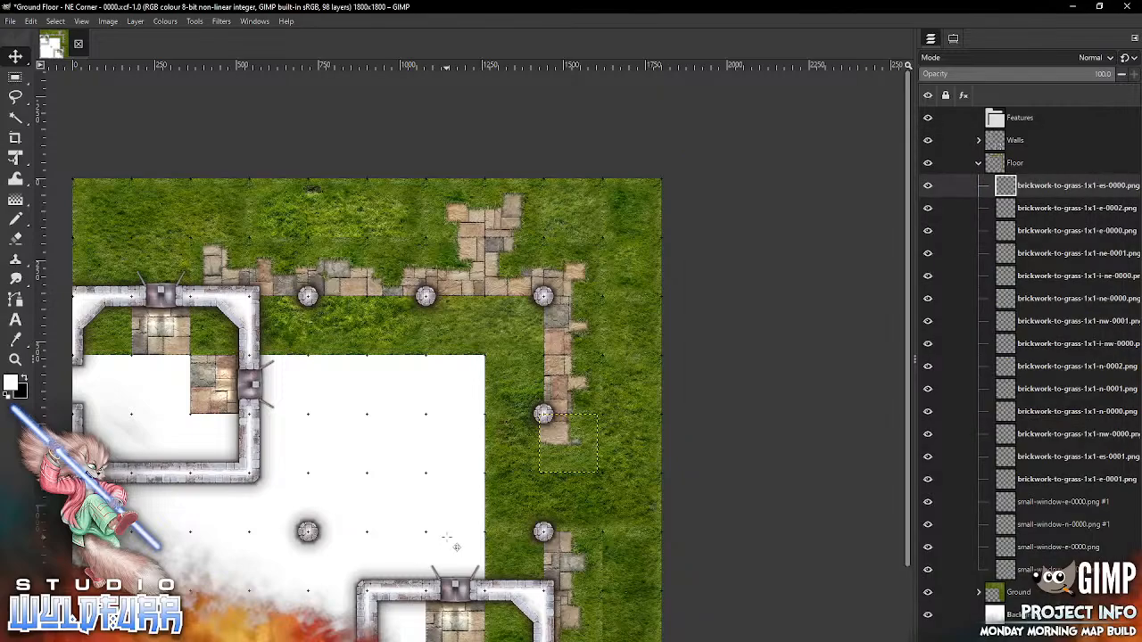
drag(366, 422, 512, 517)
key(alt+Tab)
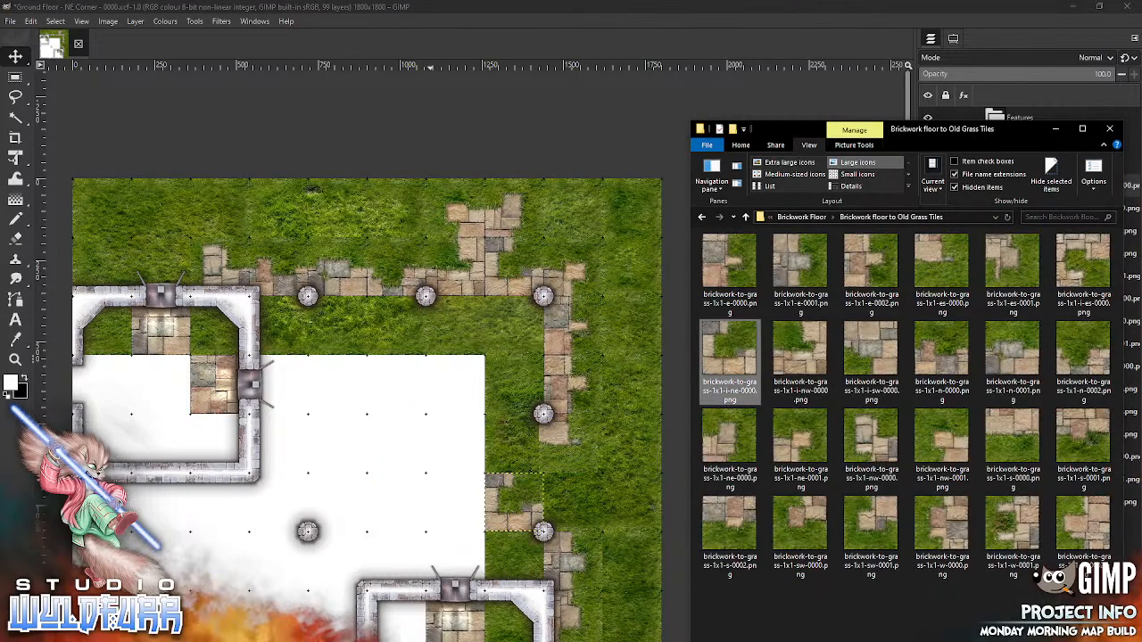
click(1070, 273)
drag(390, 426, 508, 441)
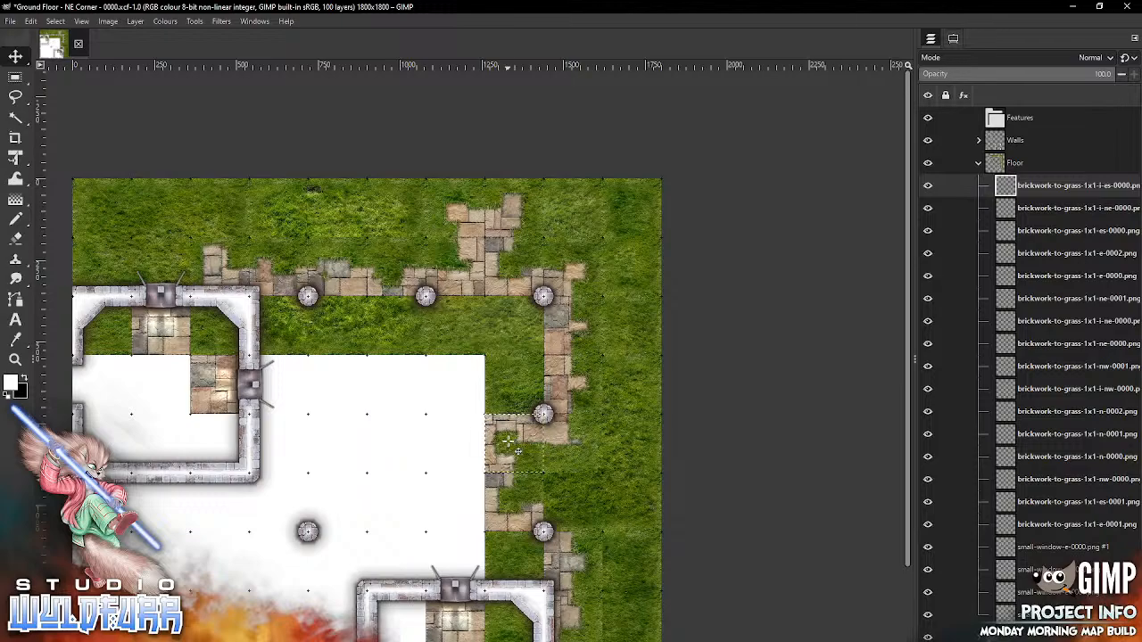
- Add brickwork-to-grass-1x1-ne-0001.png as the outer corner at the third eastern column, above the existing east edge tiles
key(alt+Tab)
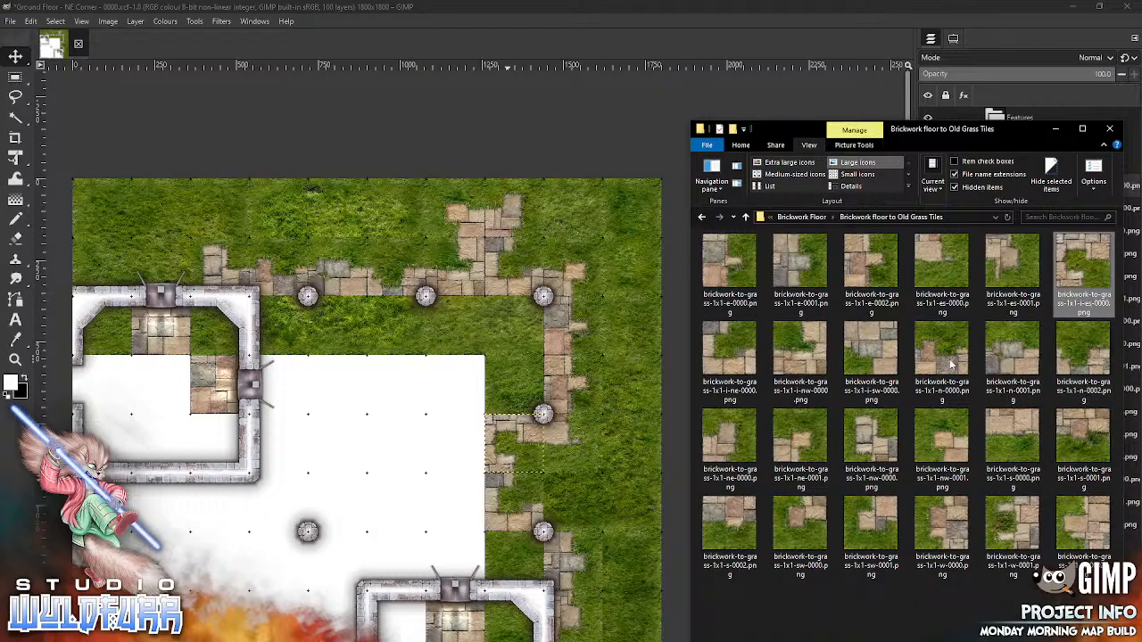
click(797, 447)
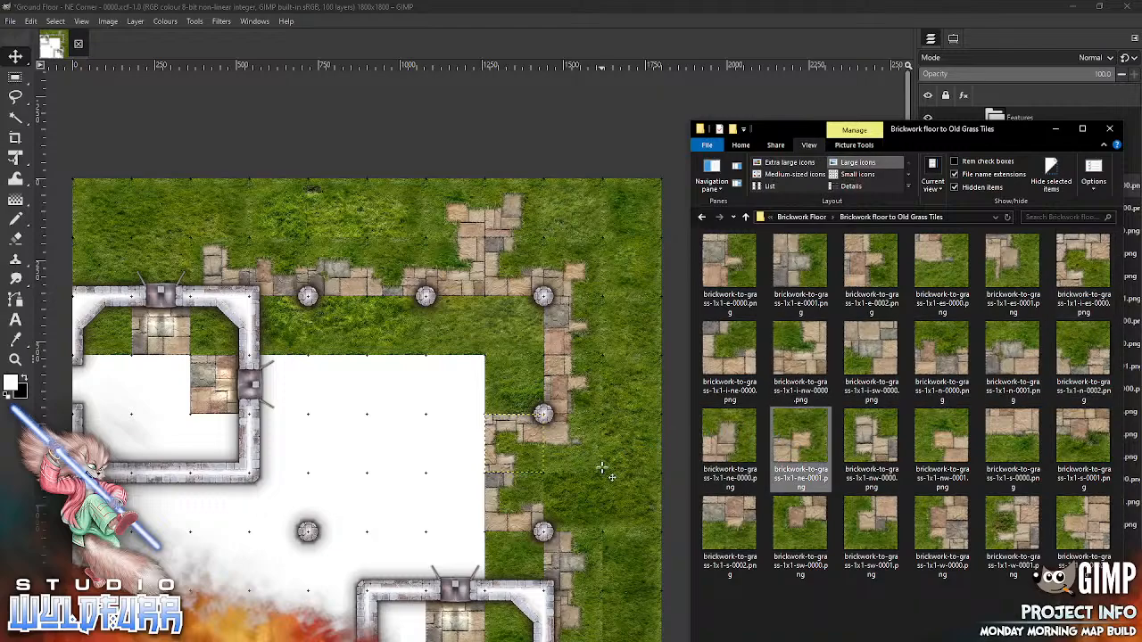
drag(603, 467, 603, 468)
drag(374, 434, 572, 507)
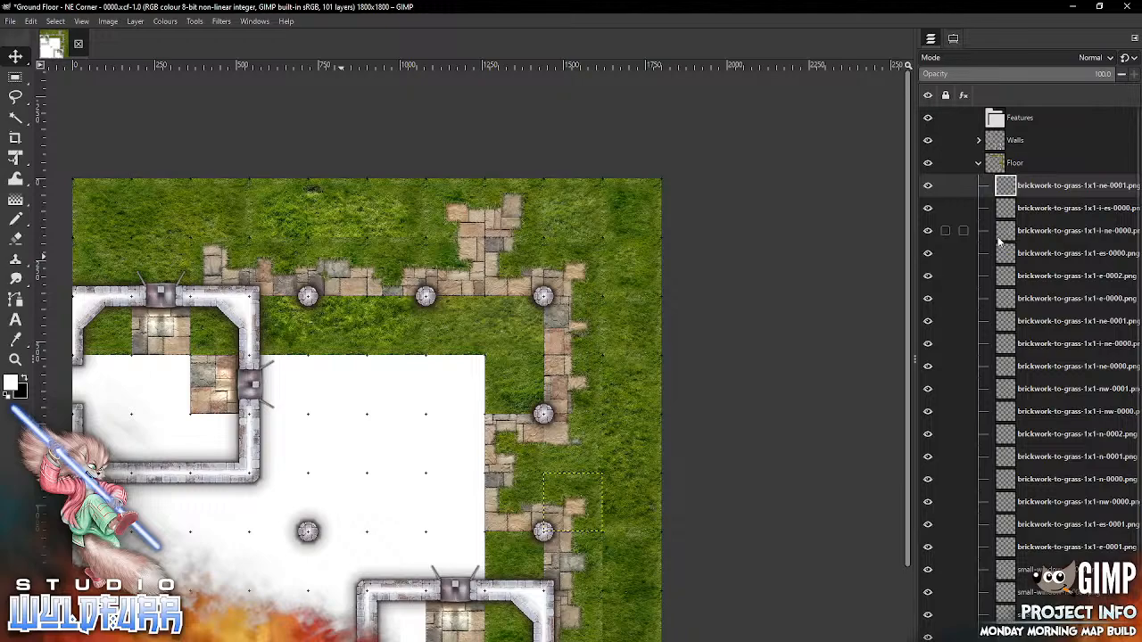
- Add a black layer mask to the Floor group and fill the mask with the white foreground colour
click(1015, 164)
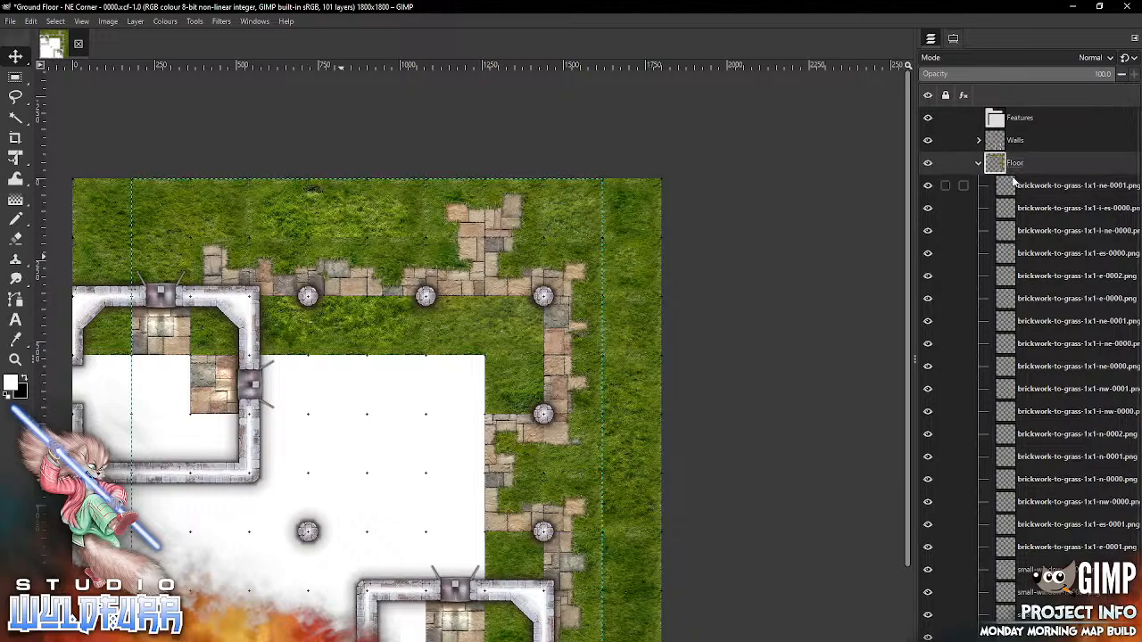
right_click(997, 166)
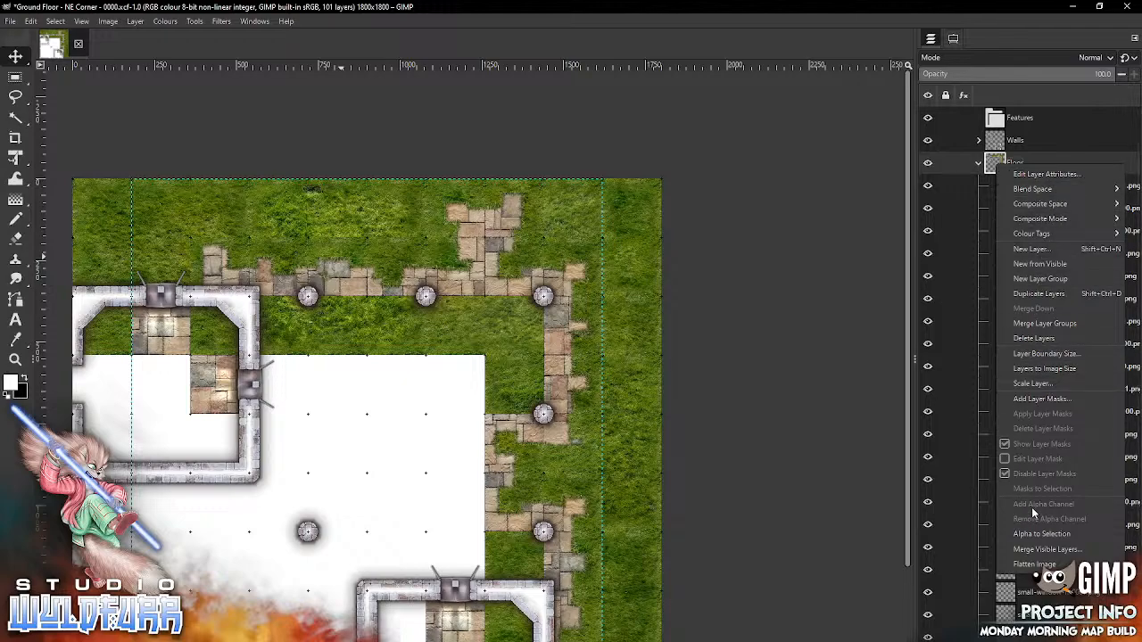
click(1042, 399)
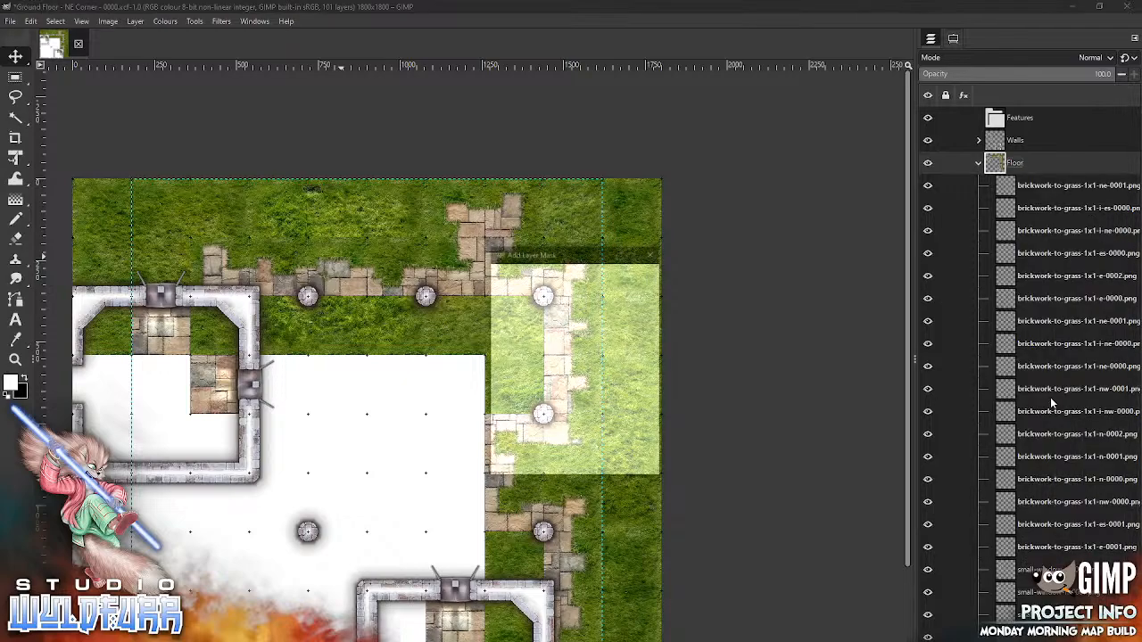
click(571, 460)
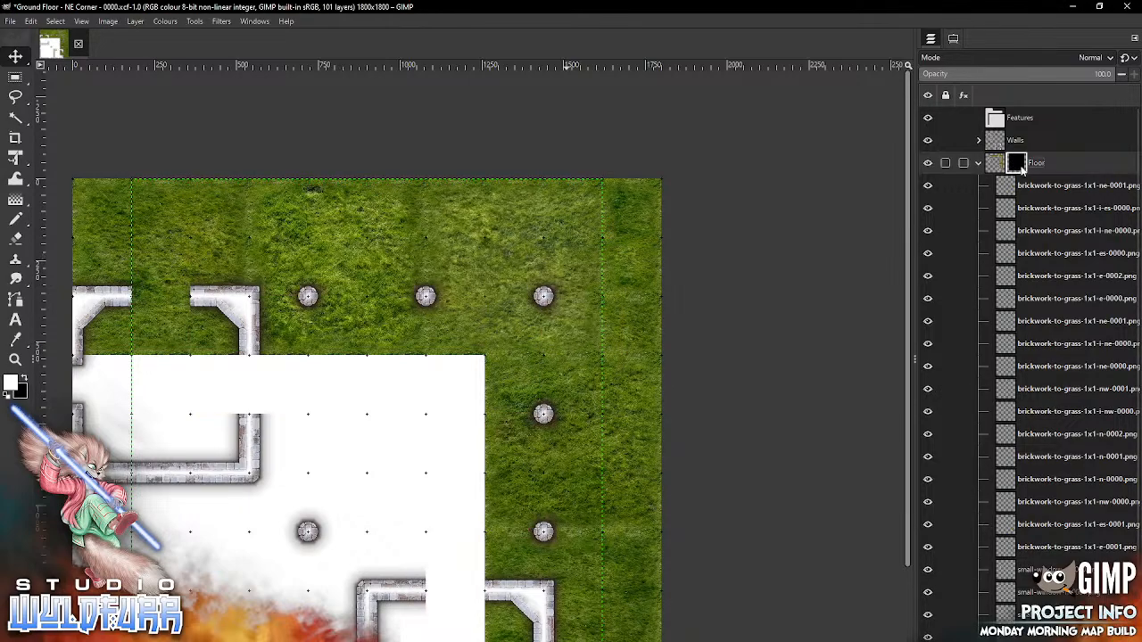
click(31, 20)
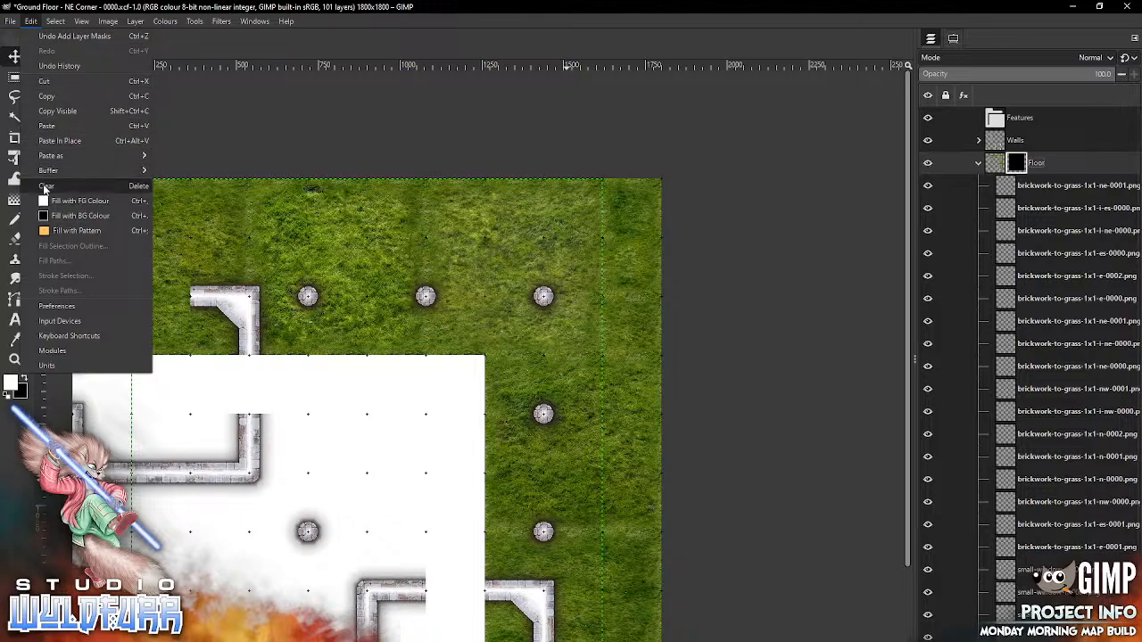
click(56, 200)
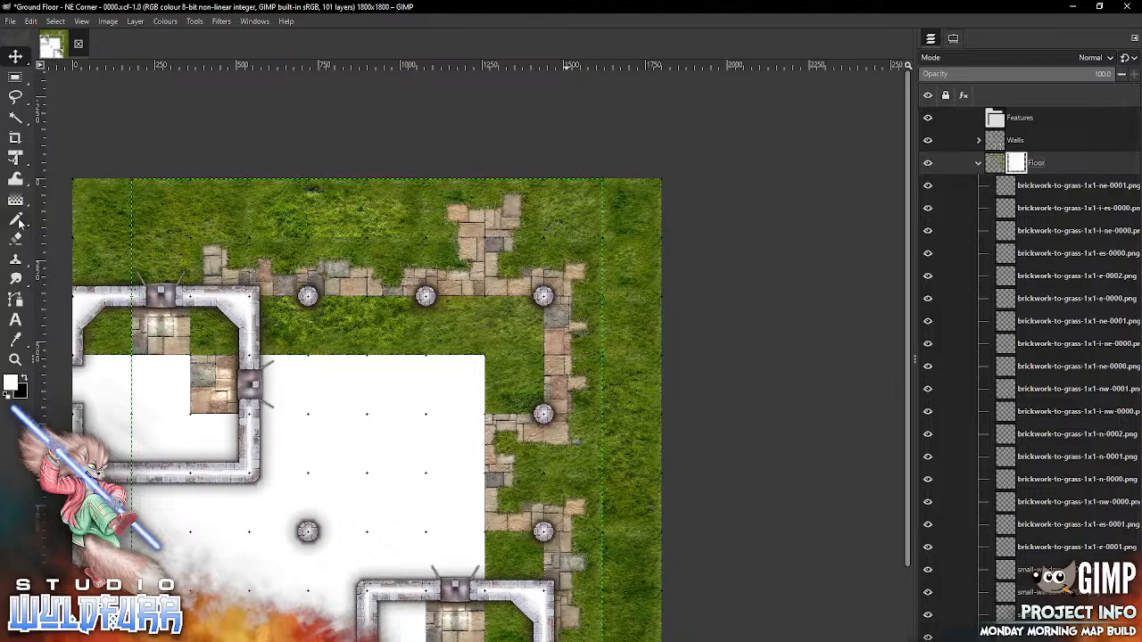
- Hide the Ground group and paint black on the Floor mask along the grass tiles' eastern edge, from the northeast corner to the second eastern column
mouse_move(20, 223)
click(84, 256)
click(25, 379)
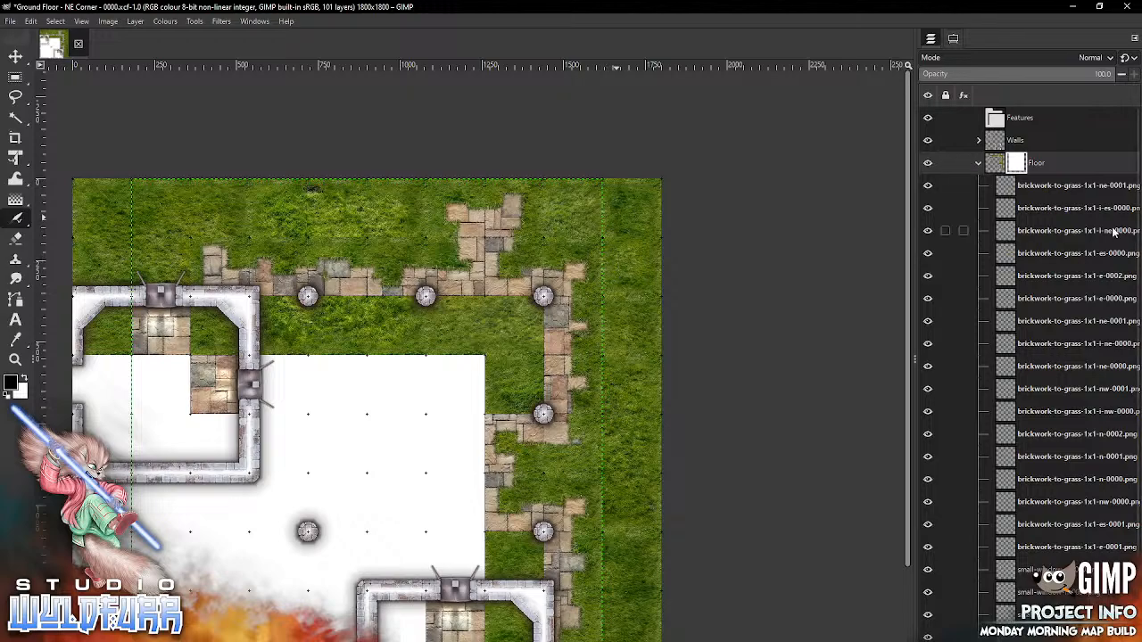
click(977, 162)
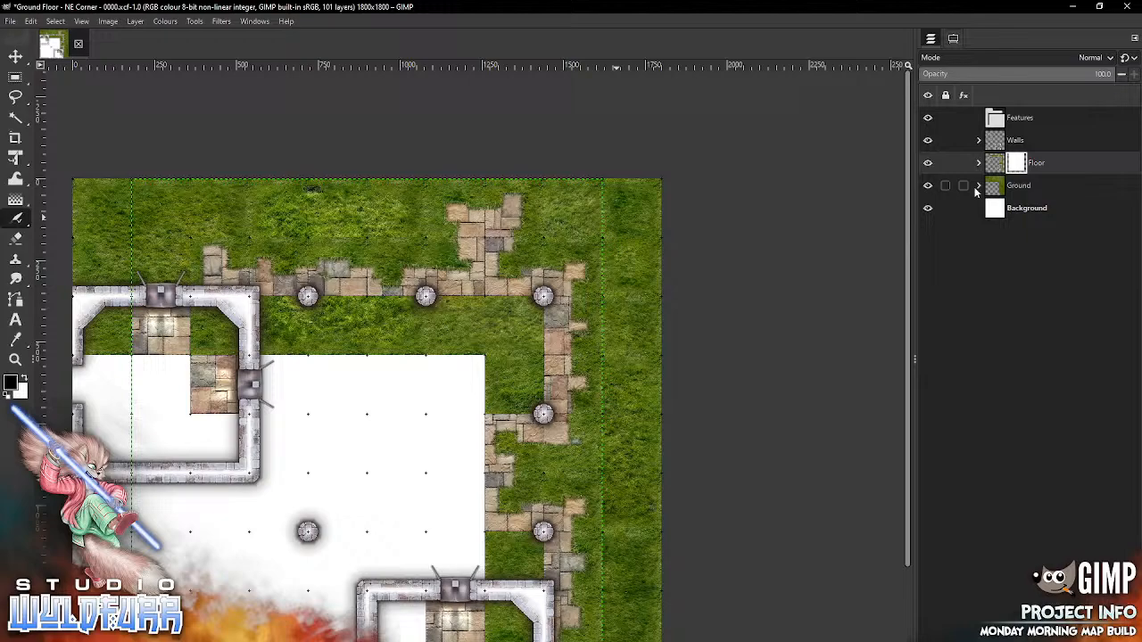
click(928, 185)
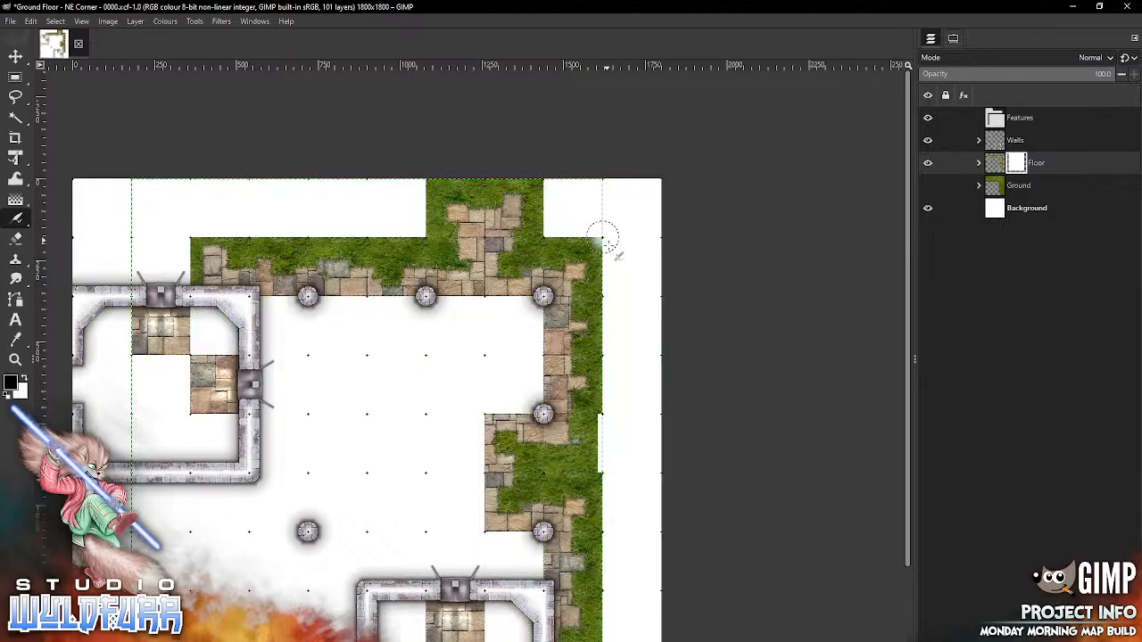
mouse_move(602, 237)
mouse_down()
mouse_move(608, 302)
mouse_move(599, 231)
mouse_move(613, 369)
mouse_move(599, 356)
mouse_move(612, 339)
mouse_move(611, 425)
mouse_up()
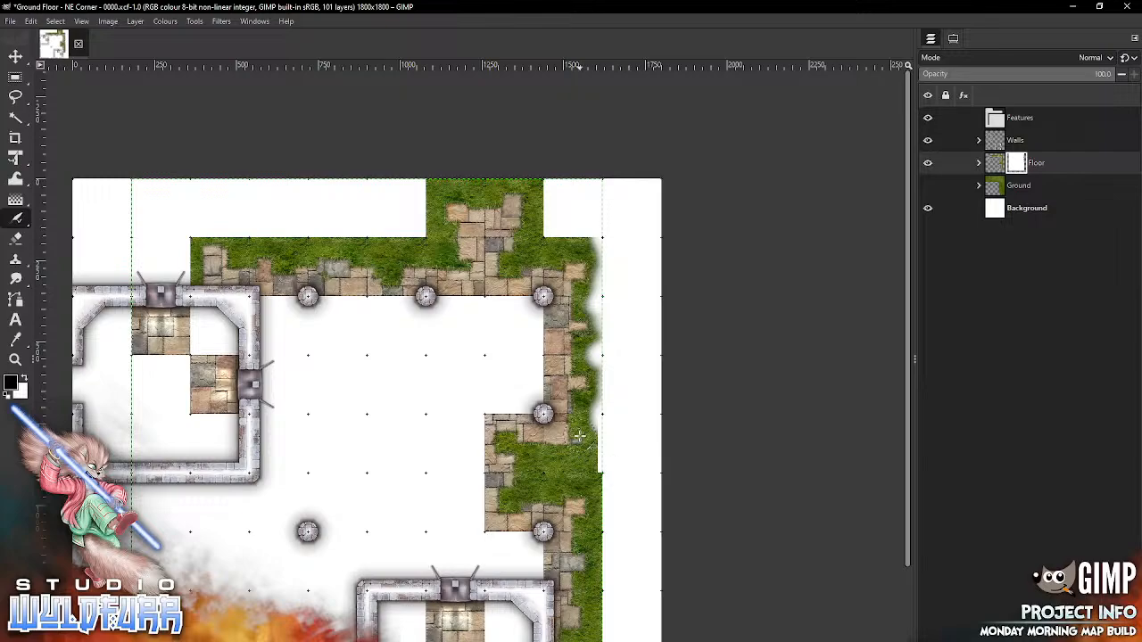
click(15, 57)
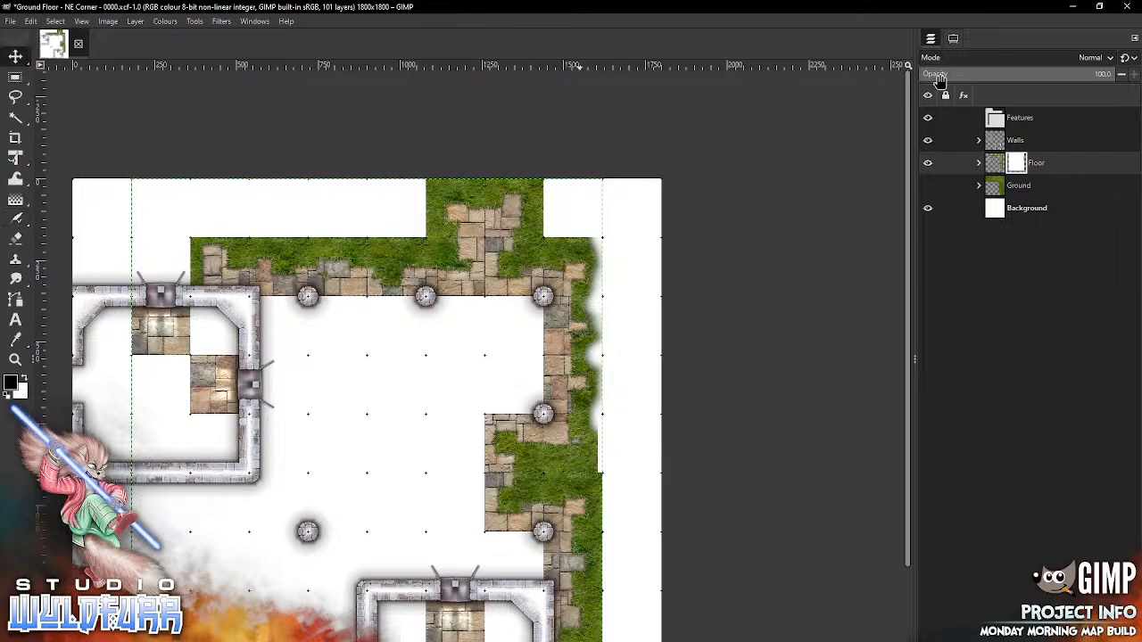
- Paint black on the Floor mask along the eastern grass edge, from the second eastern column past the third, including the recess between them
click(953, 38)
click(964, 96)
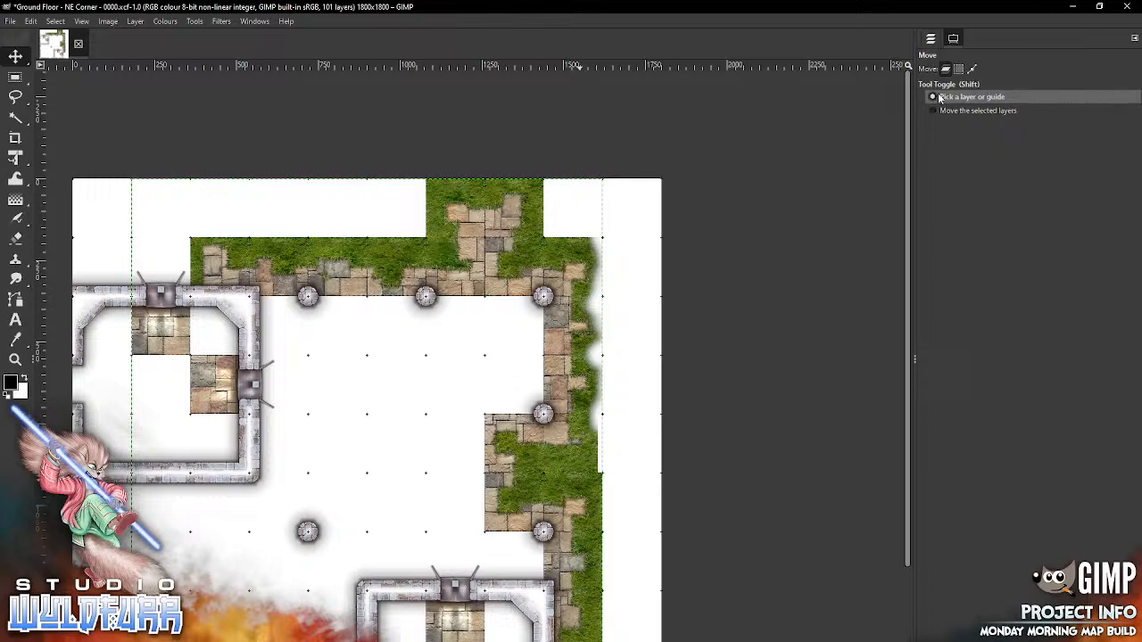
mouse_move(585, 455)
mouse_down()
mouse_move(611, 456)
mouse_move(589, 456)
mouse_up()
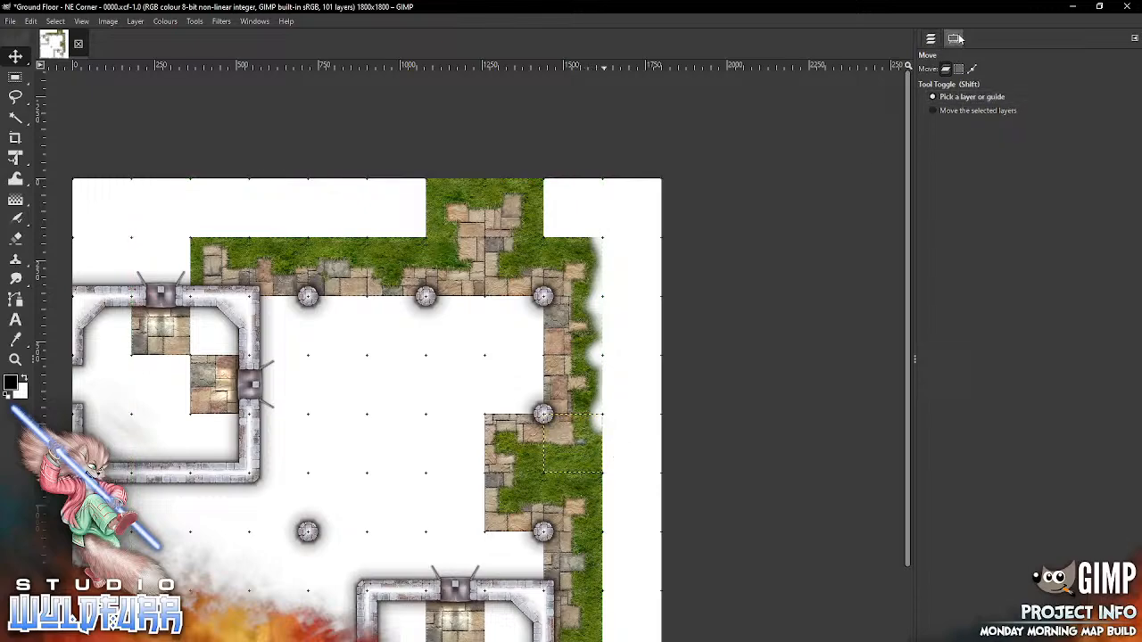
click(930, 39)
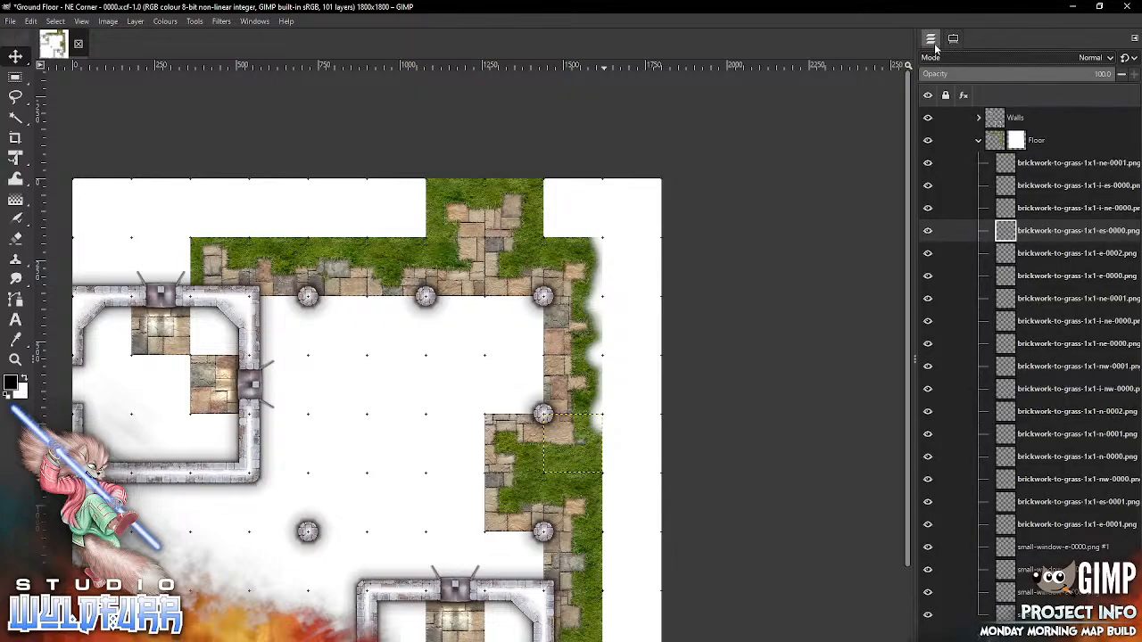
click(1015, 142)
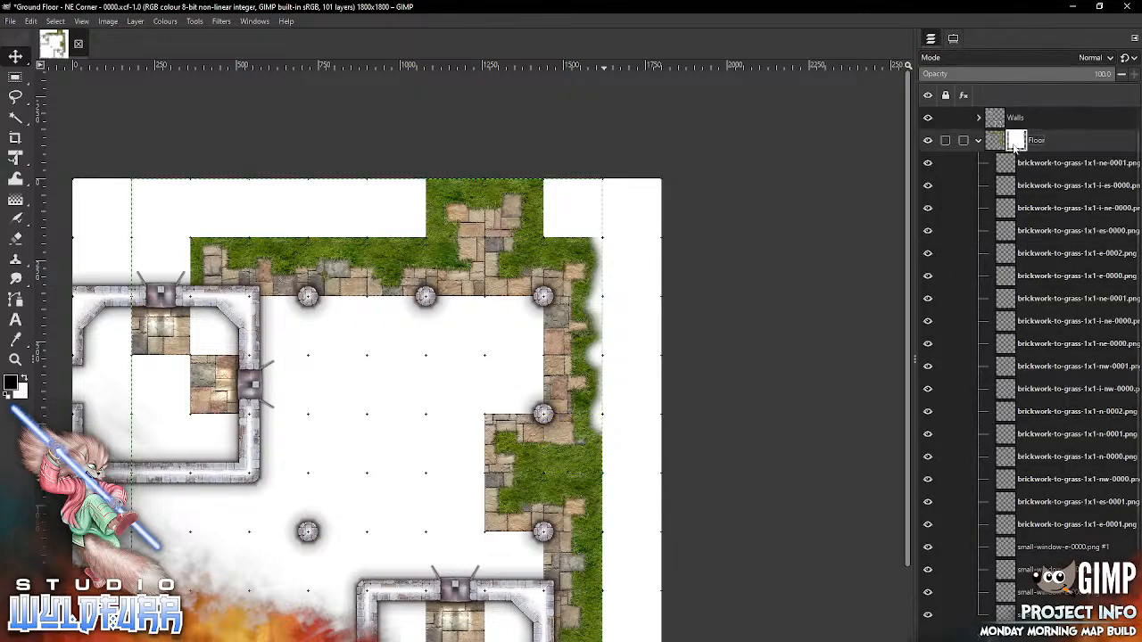
click(15, 218)
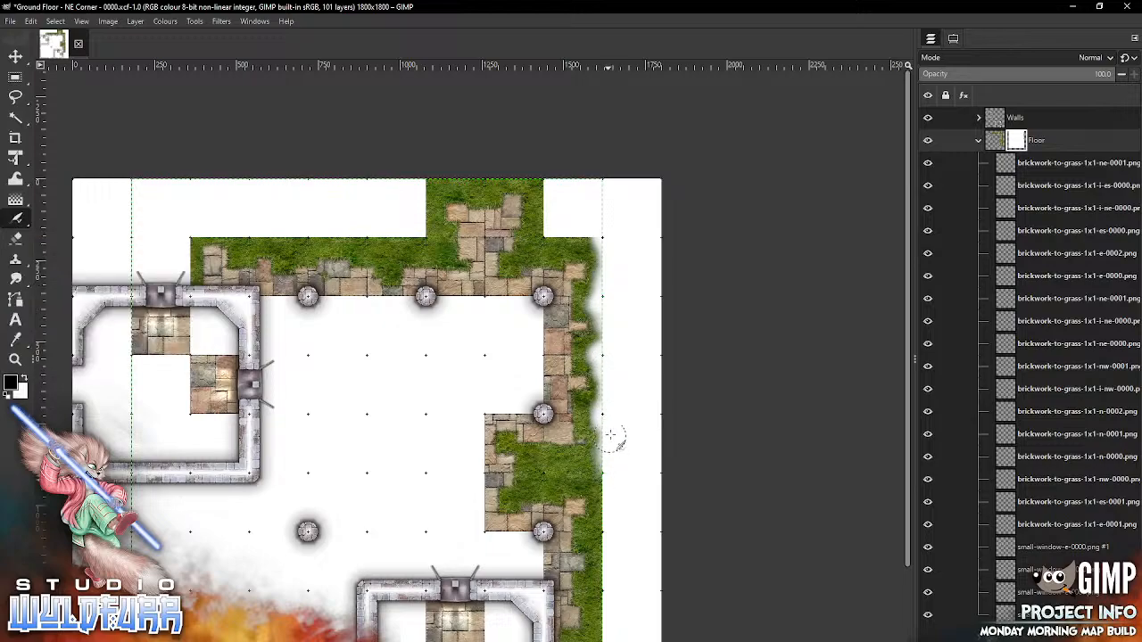
mouse_move(610, 464)
mouse_down()
mouse_move(540, 477)
mouse_move(605, 477)
mouse_move(613, 525)
mouse_move(610, 478)
mouse_move(609, 590)
mouse_up()
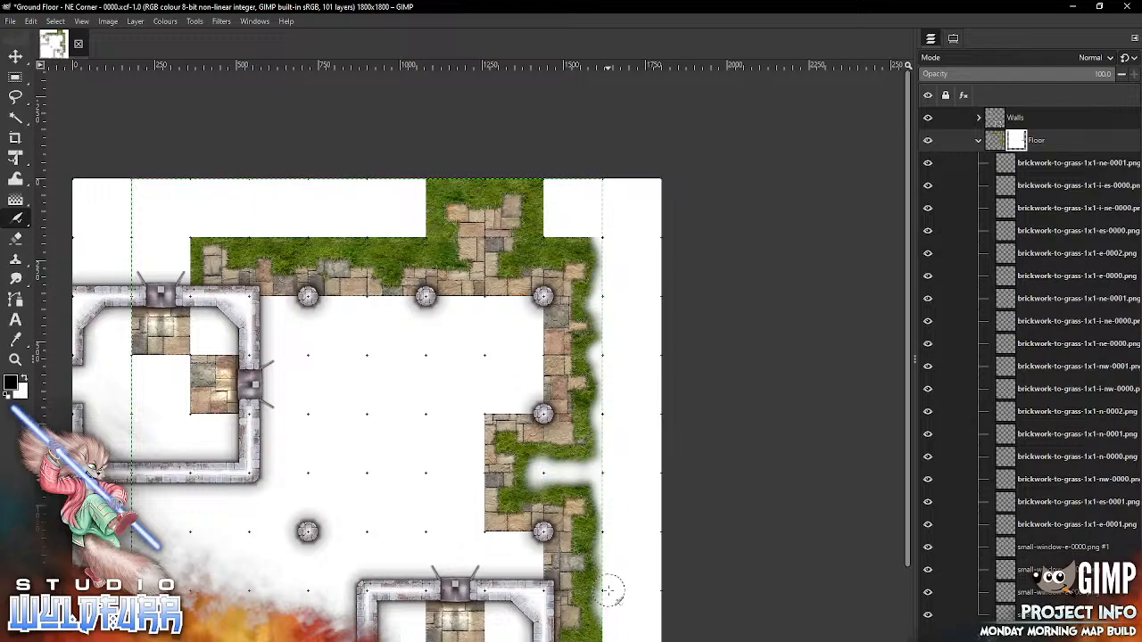
- Turn off Snap to Grid and paint black on the Floor mask along the northern grass edge, from the northeast corner to its western end
click(83, 24)
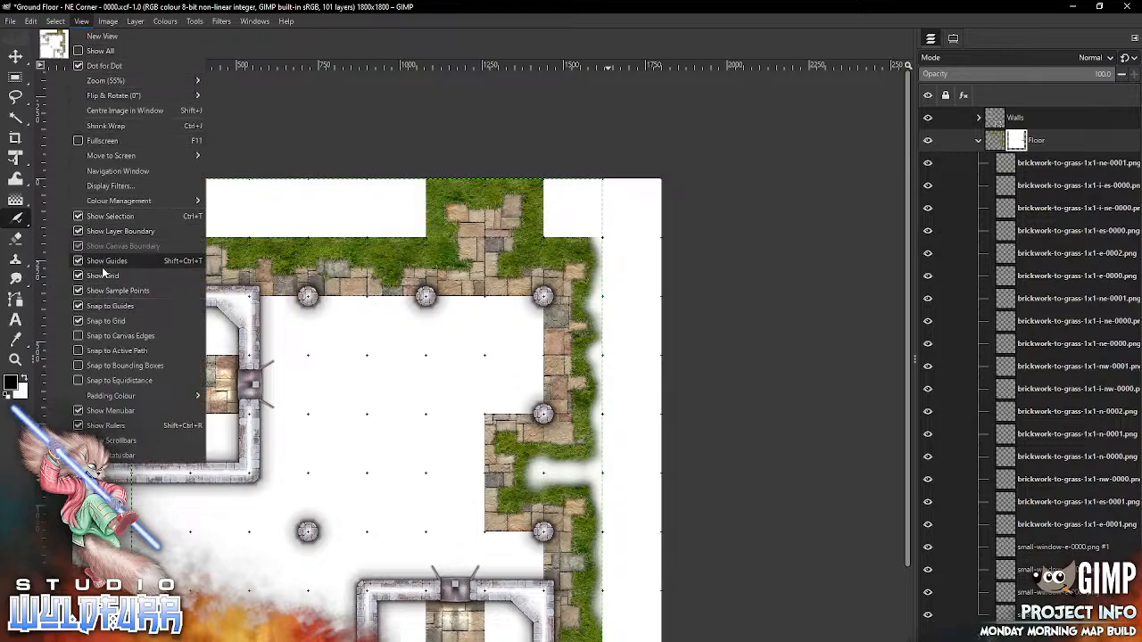
click(78, 322)
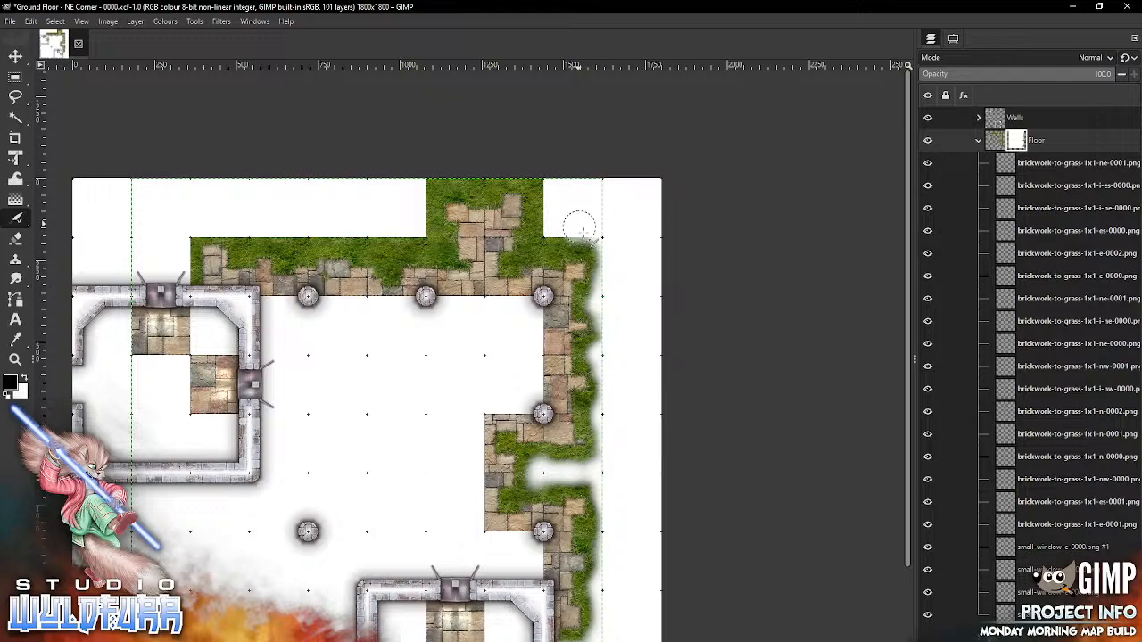
mouse_move(562, 226)
mouse_down()
mouse_move(544, 241)
mouse_move(553, 207)
mouse_move(512, 155)
mouse_up()
mouse_move(421, 170)
mouse_down()
mouse_move(422, 235)
mouse_move(406, 239)
mouse_move(364, 215)
mouse_move(343, 215)
mouse_move(337, 234)
mouse_move(286, 216)
mouse_move(246, 236)
mouse_move(192, 224)
mouse_move(178, 260)
mouse_move(186, 287)
mouse_move(176, 264)
mouse_move(186, 269)
mouse_move(186, 220)
mouse_move(186, 282)
mouse_move(189, 214)
mouse_move(223, 222)
mouse_up()
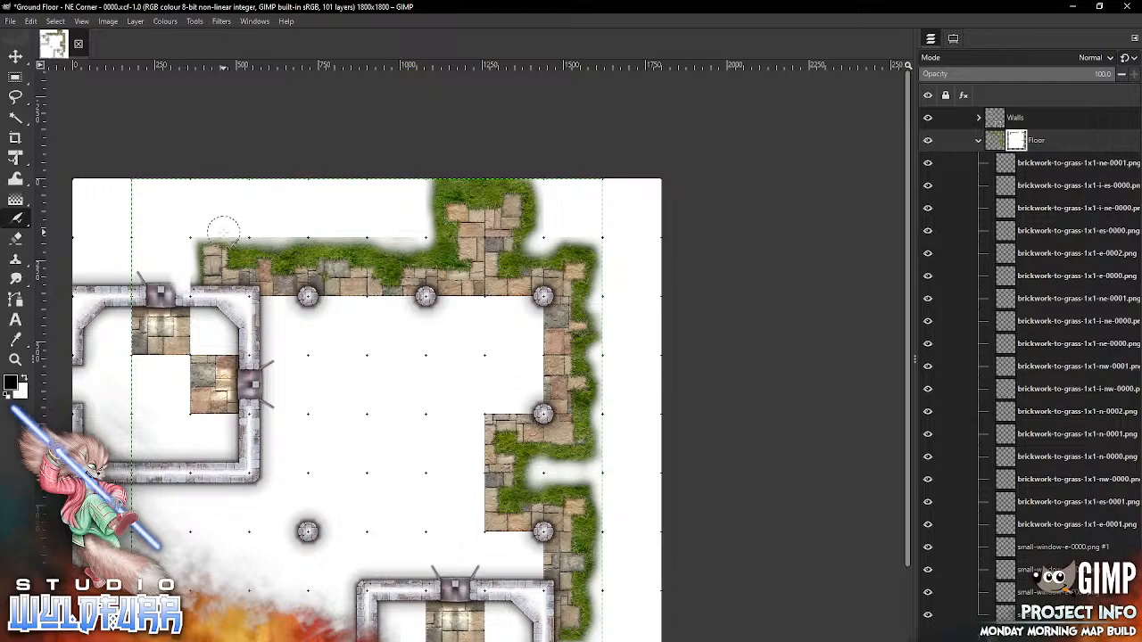
- Show the Ground group again and turn Snap to Grid back on
click(934, 636)
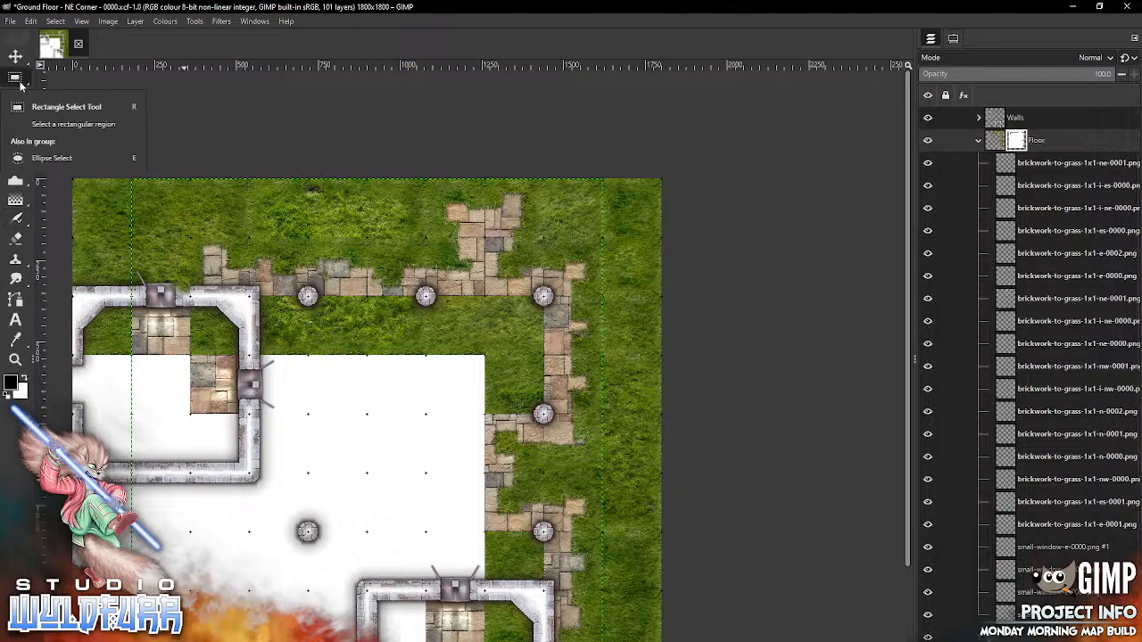
click(82, 22)
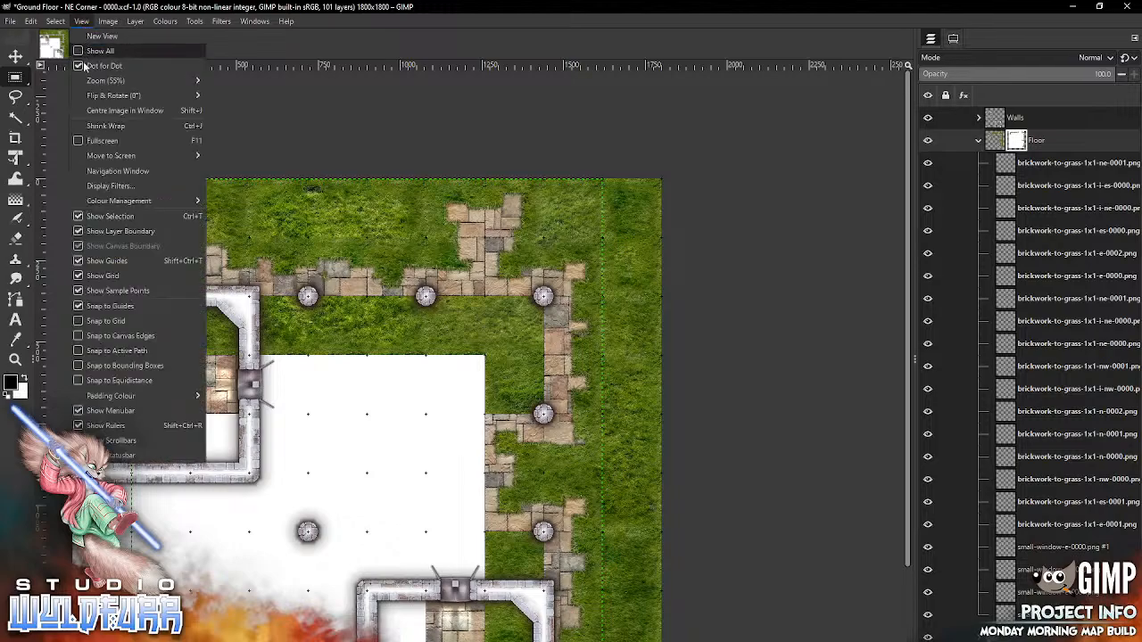
click(103, 317)
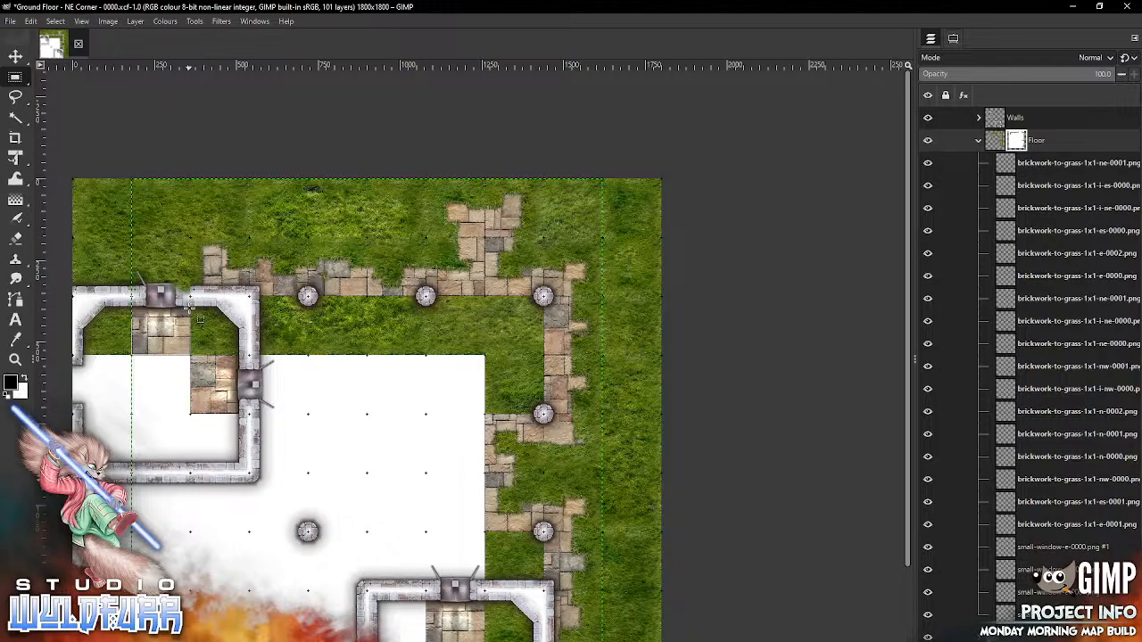
- Fill a rectangular selection over the northwest room's north window with the white background colour on the Floor mask, and clear the selection
drag(132, 296, 189, 236)
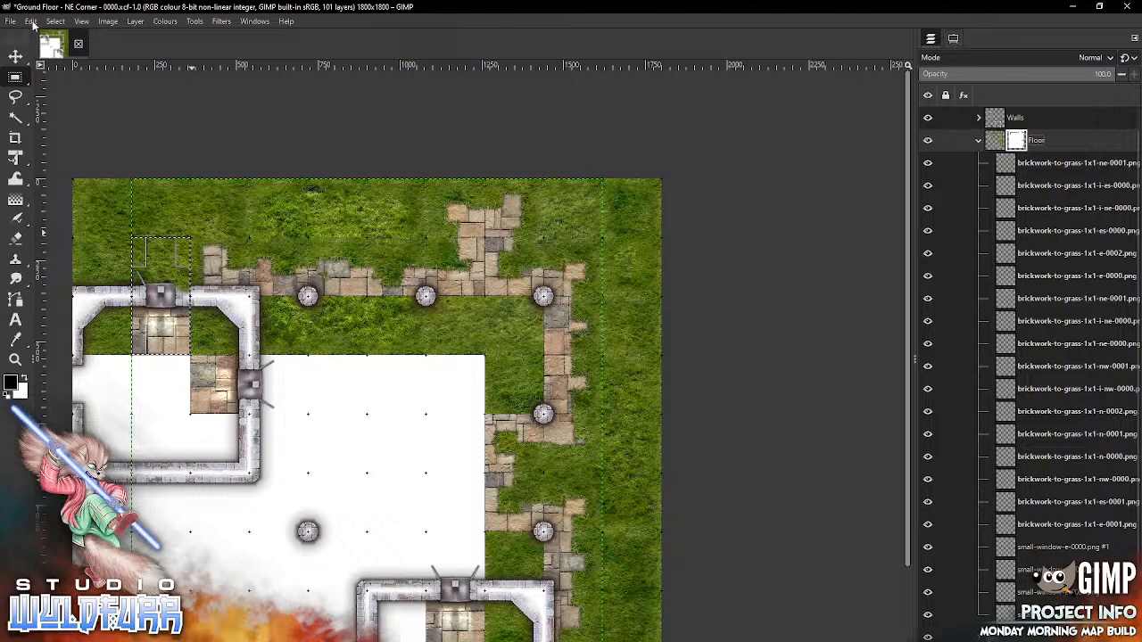
click(31, 22)
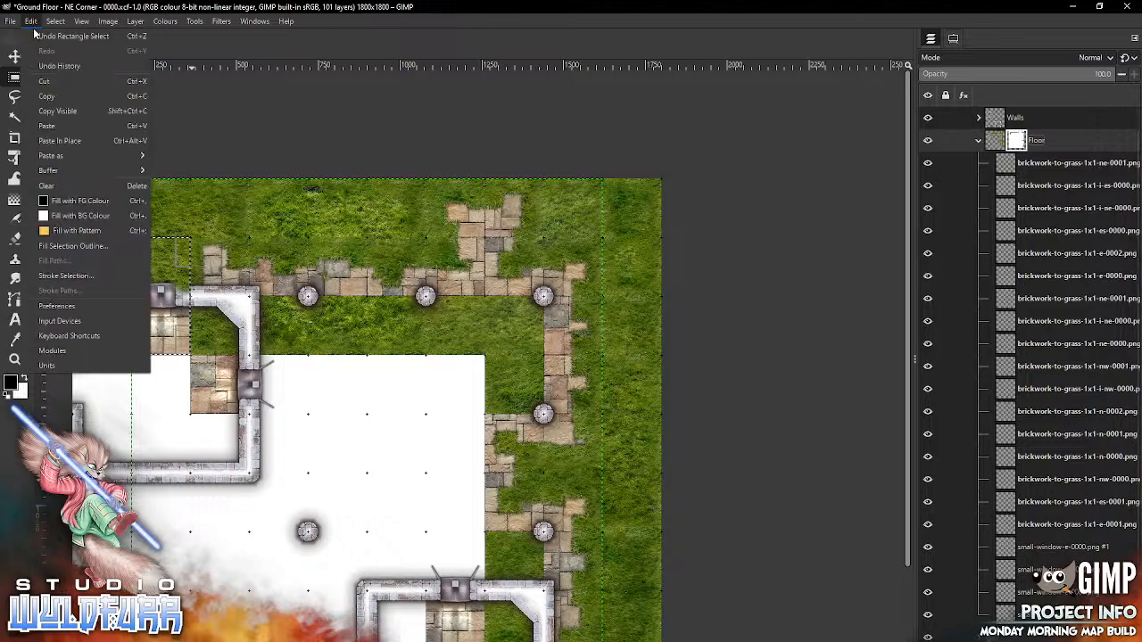
click(48, 211)
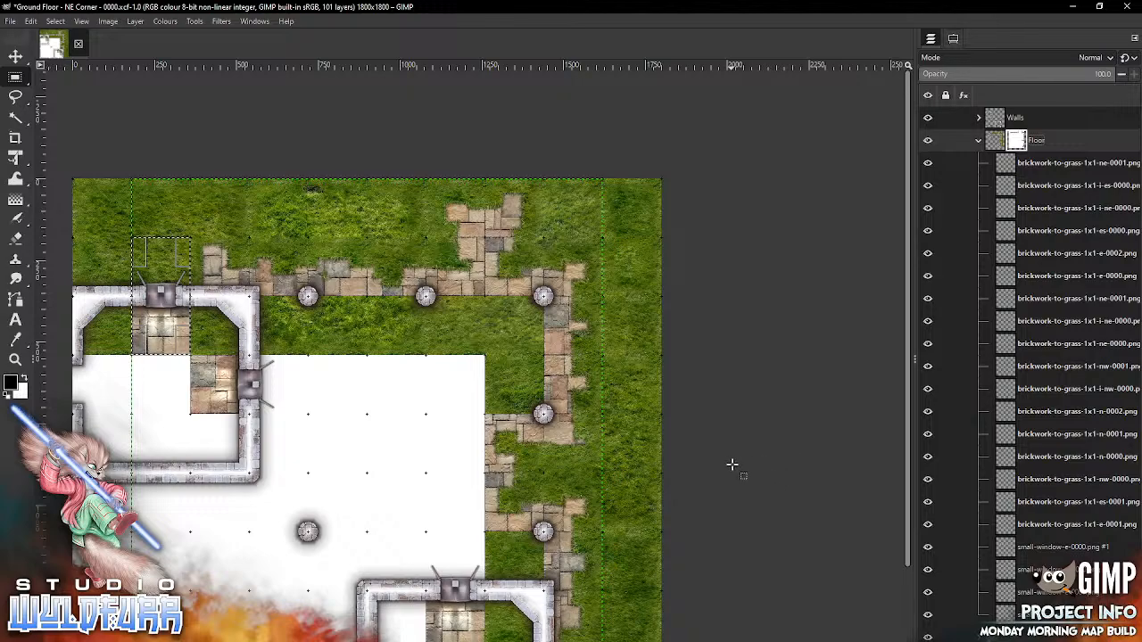
key(space)
key(BackSpace)
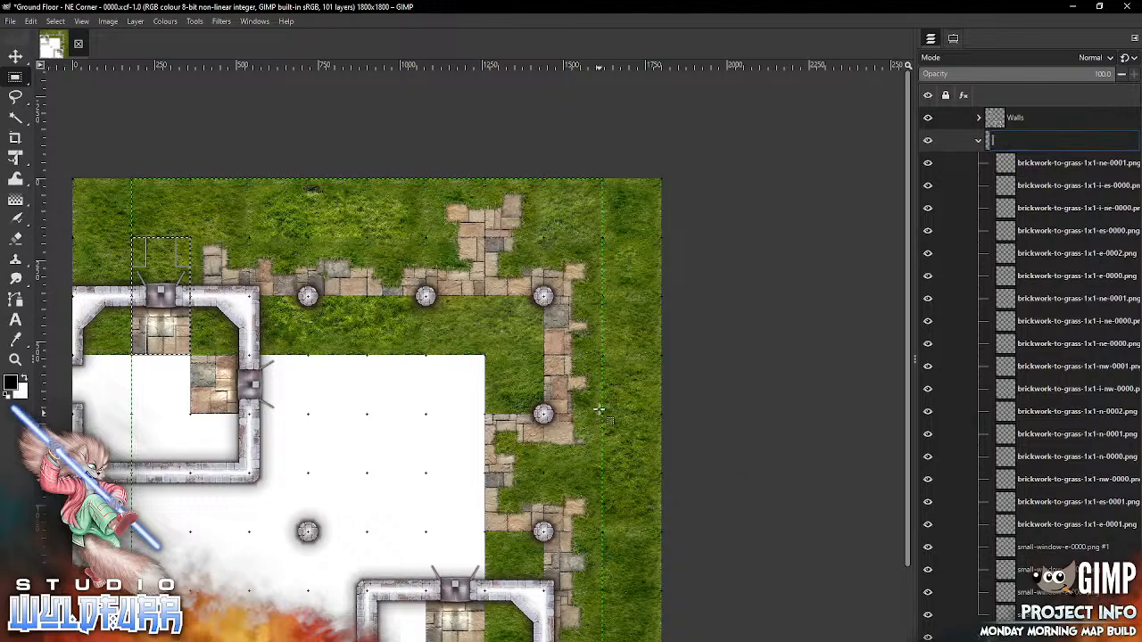
right_click(640, 366)
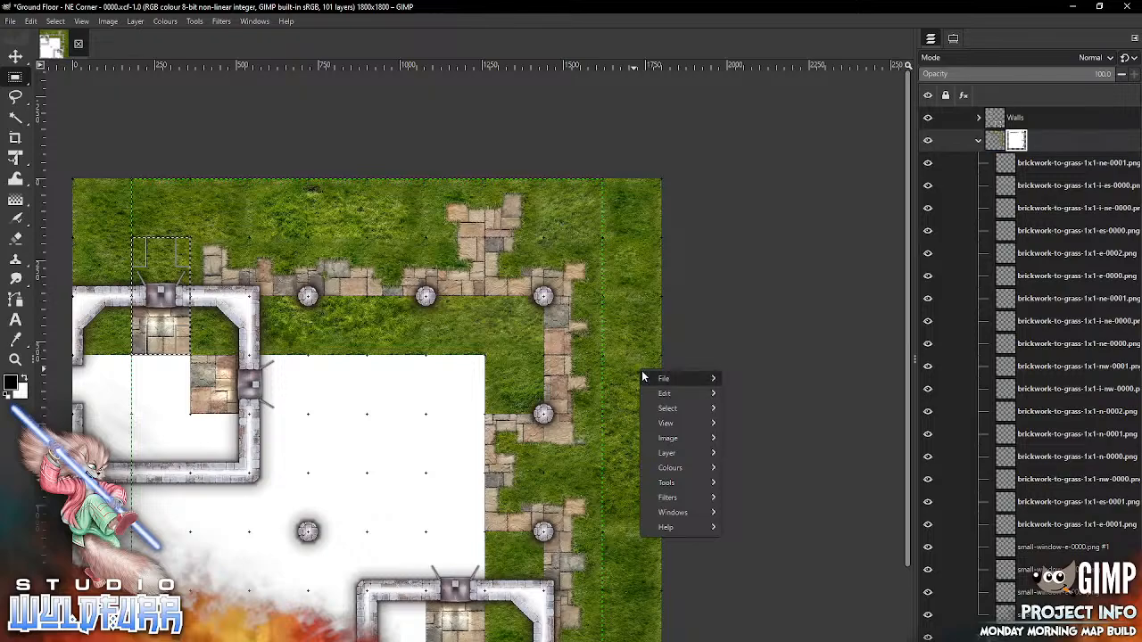
key(Escape)
key(ctrl+shift+a)
- Fill a rectangular selection over the southeast room's east window with the white background colour on the Floor mask, and clear the selection
drag(660, 348, 652, 182)
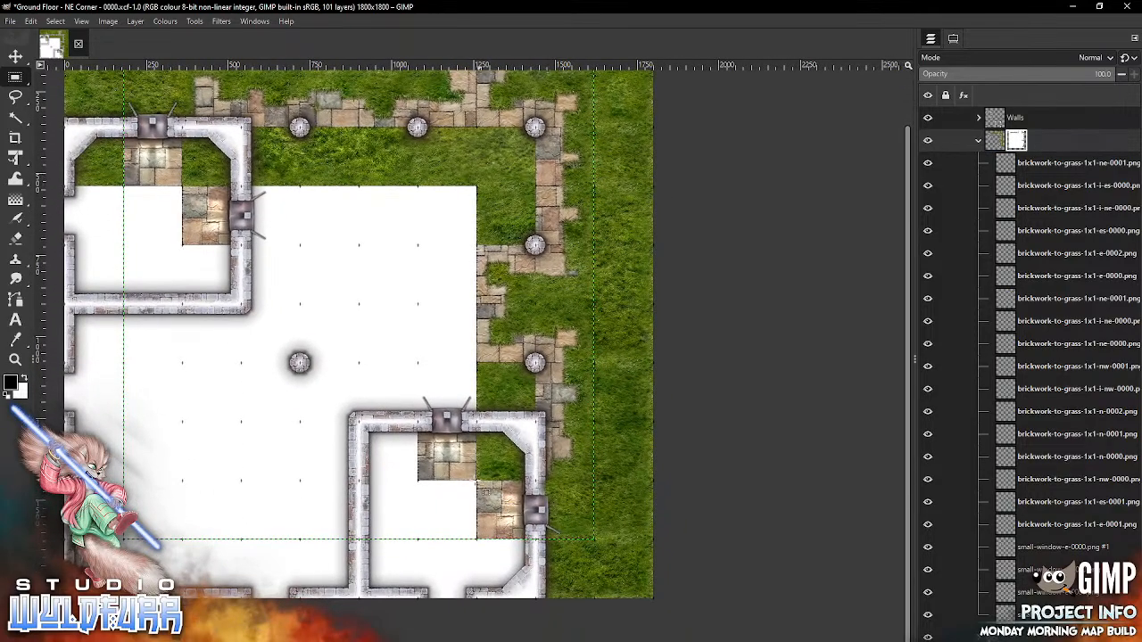
drag(546, 480, 594, 539)
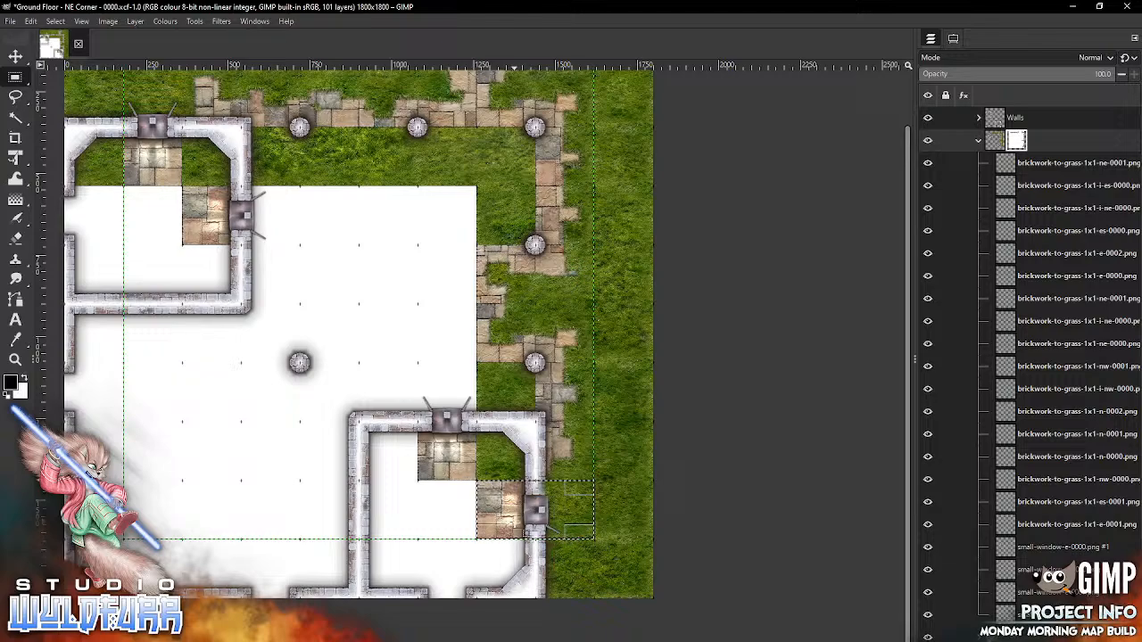
click(34, 21)
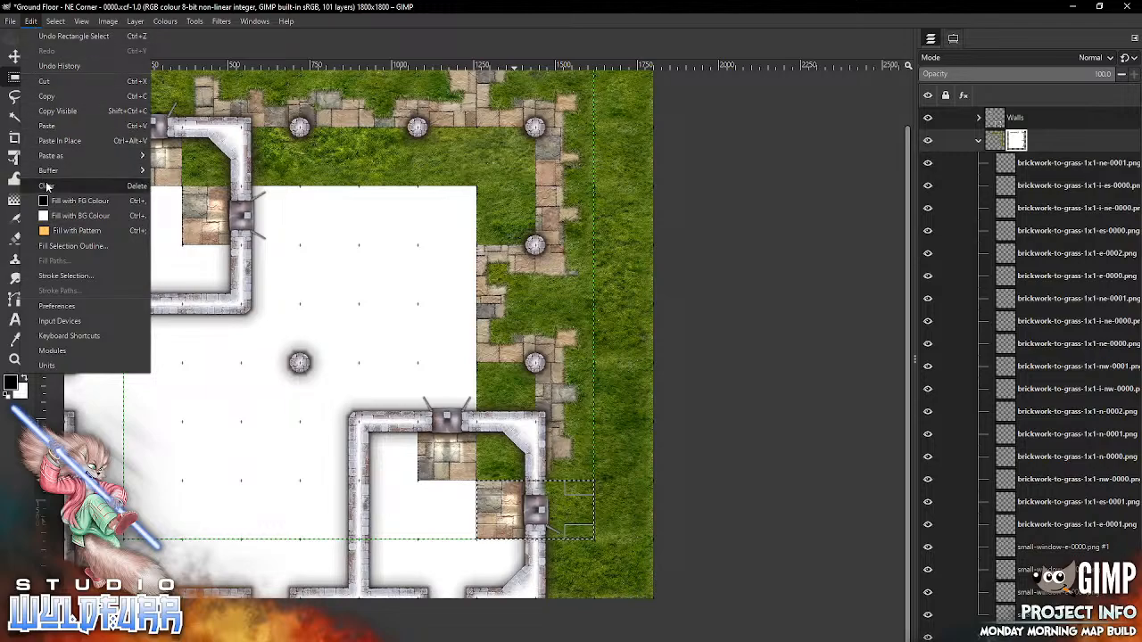
click(56, 217)
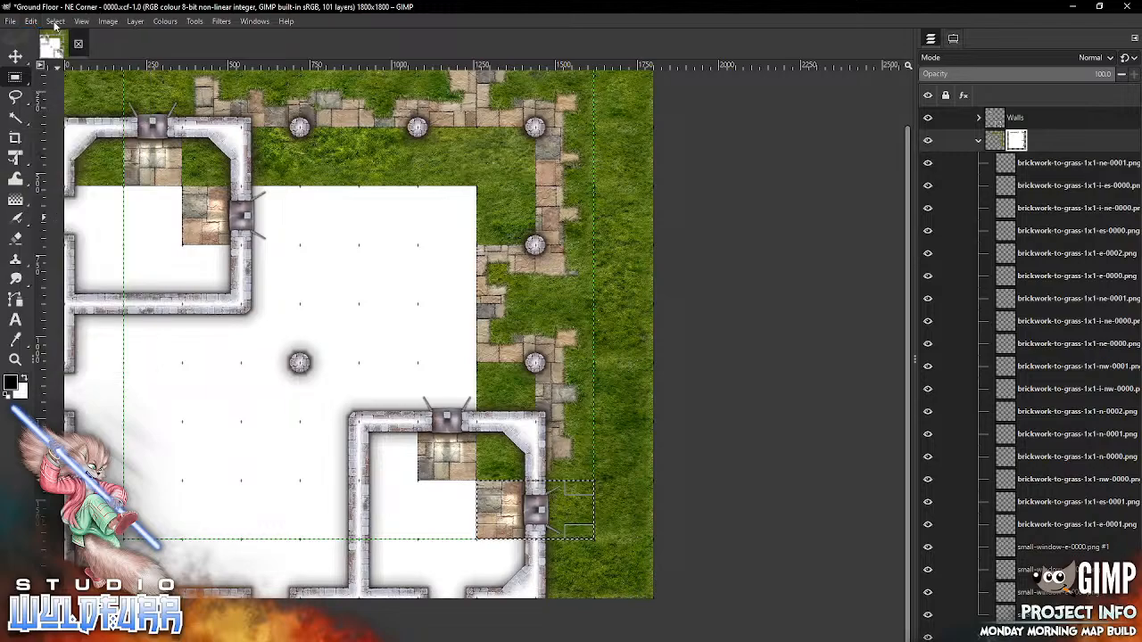
click(55, 21)
click(66, 56)
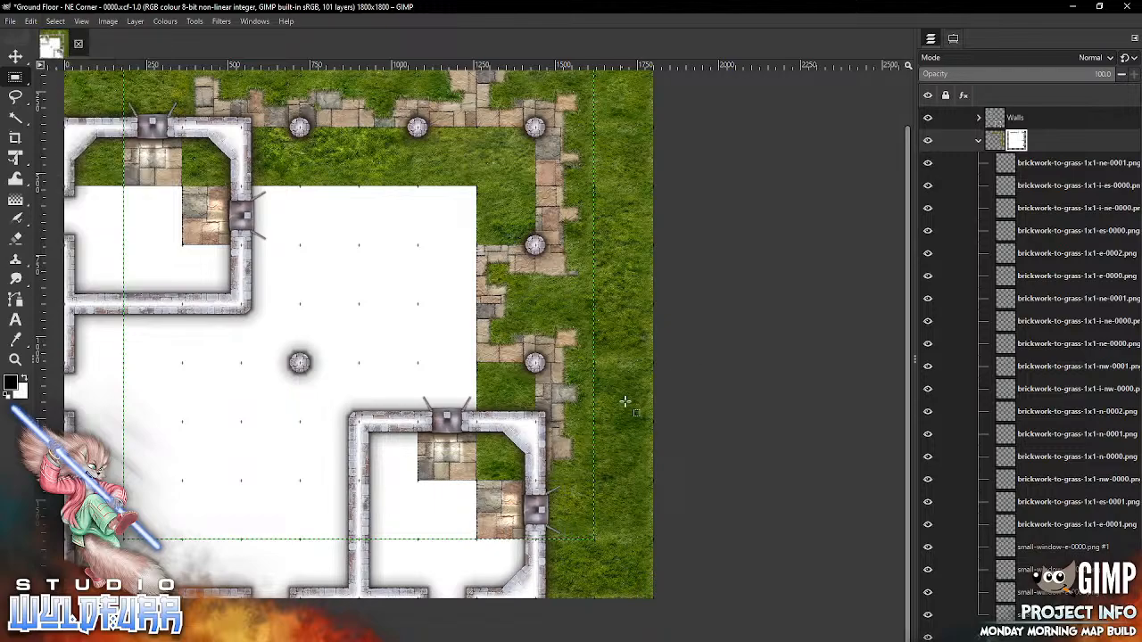
- Make the Floor group itself active instead of its mask, expand it, and activate the Move tool
drag(615, 470, 652, 533)
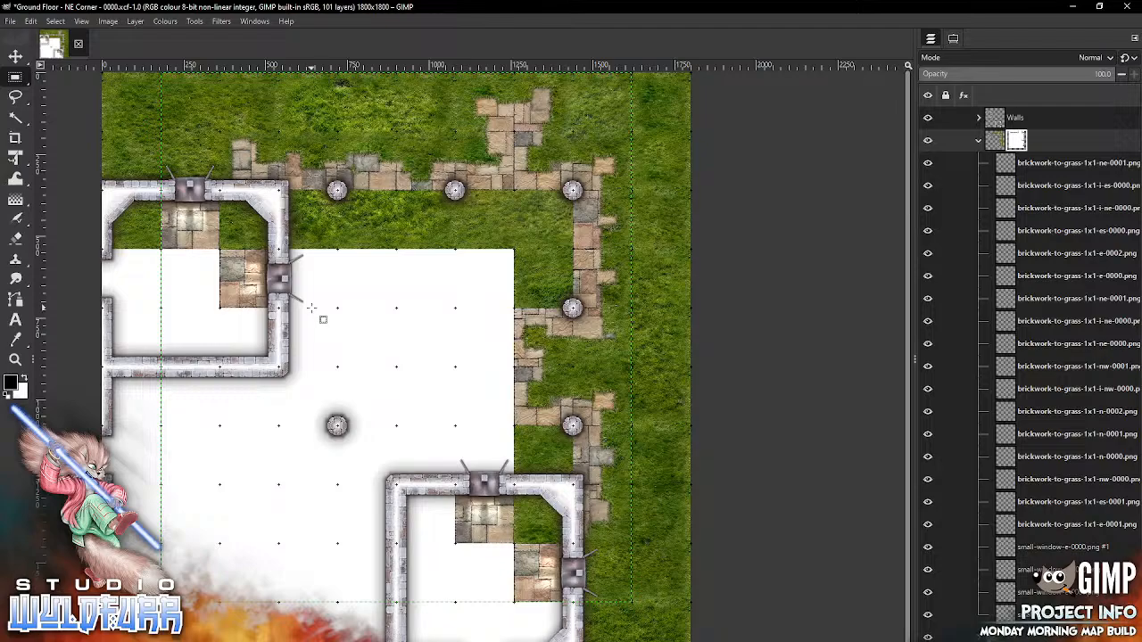
click(978, 142)
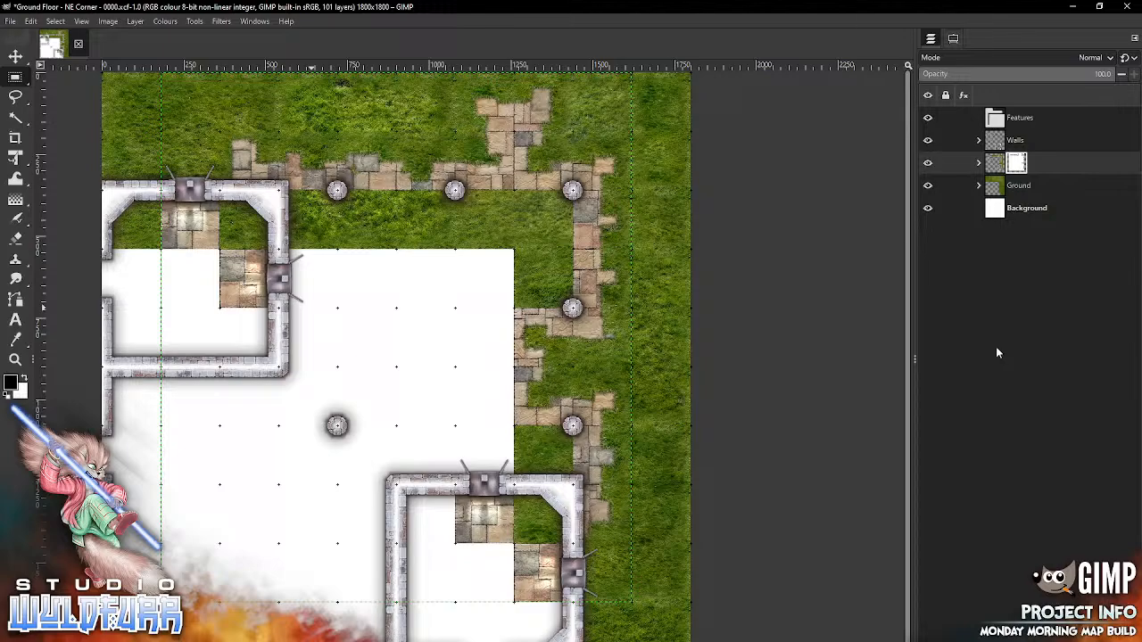
click(995, 166)
click(978, 163)
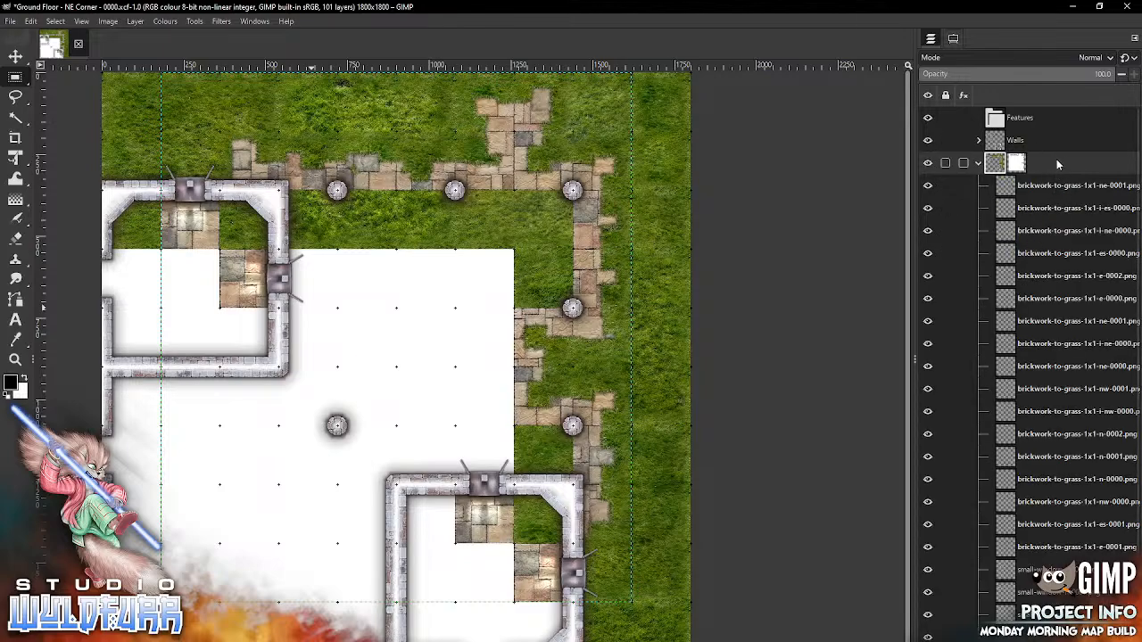
key(m)
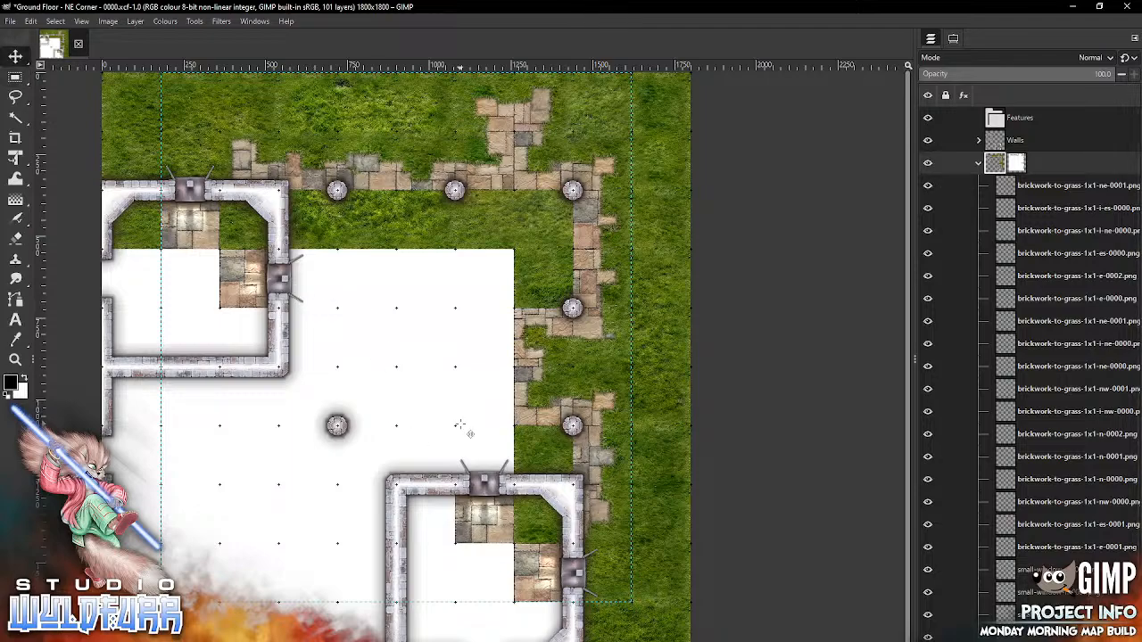
- Add brickwork-floor-1x1-0001.png from the Brickwork Floor folder and place it in the northeast corner of the northwest room
key(alt+Tab)
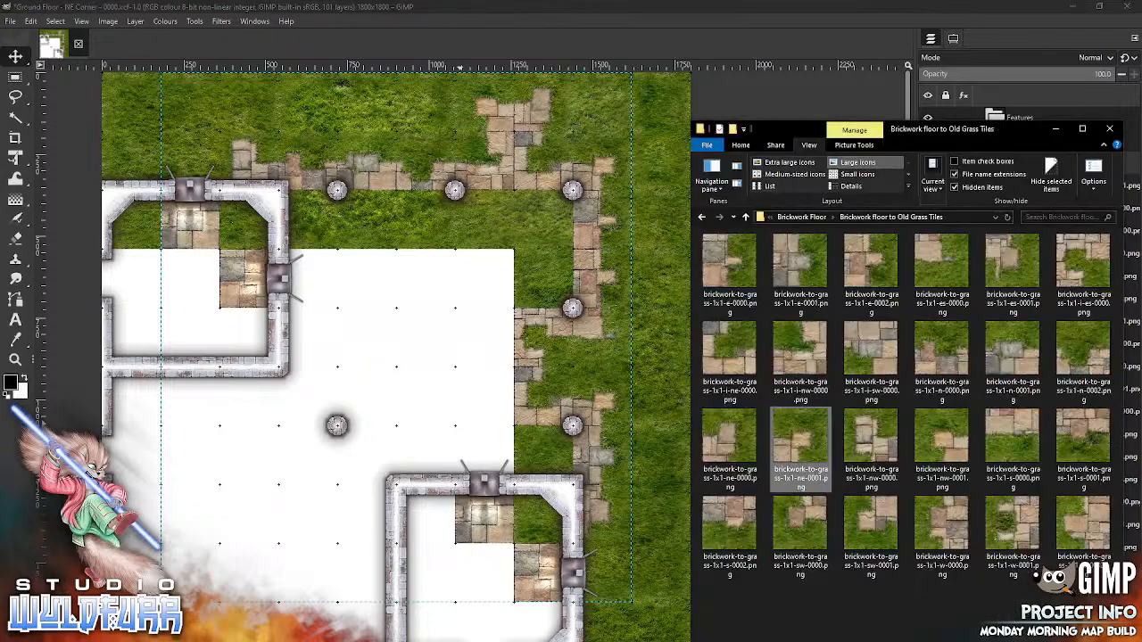
click(822, 219)
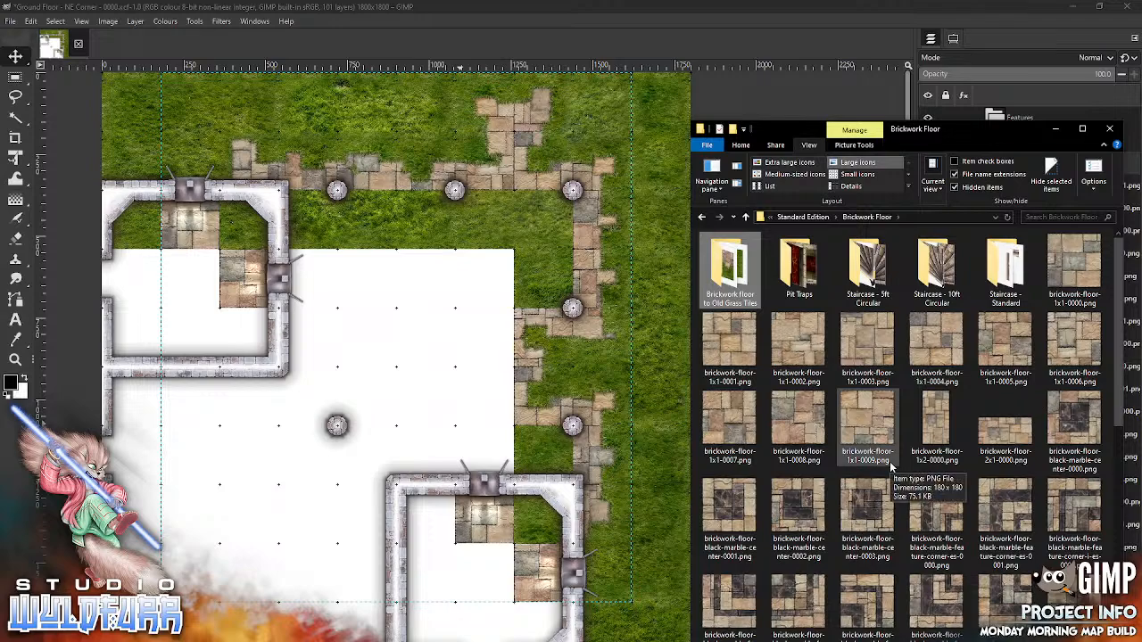
click(733, 341)
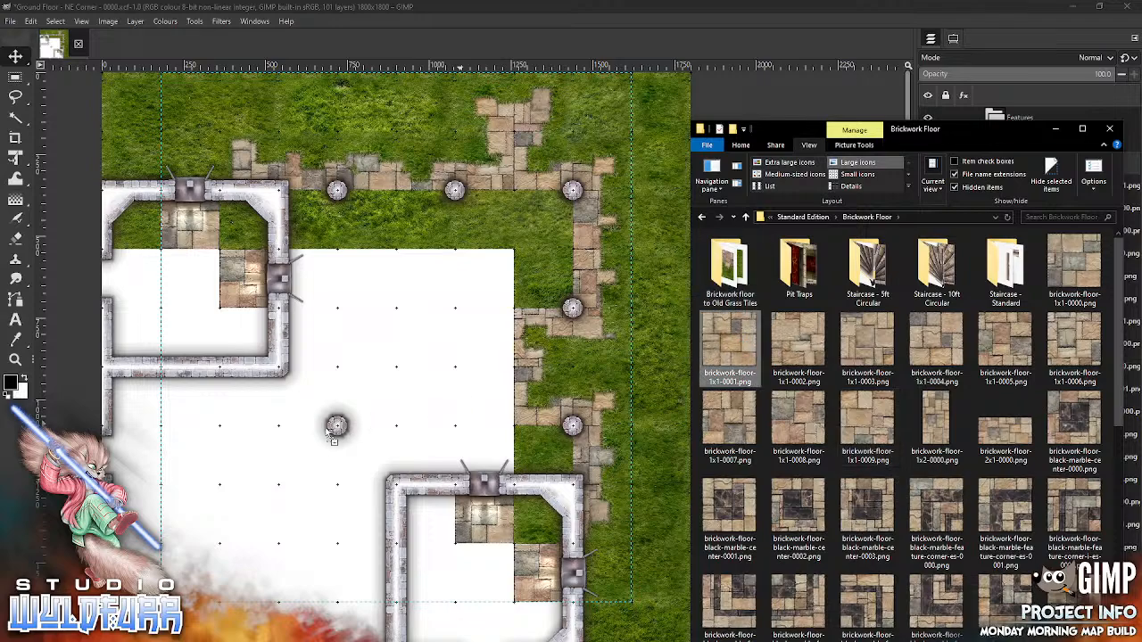
drag(290, 449, 404, 359)
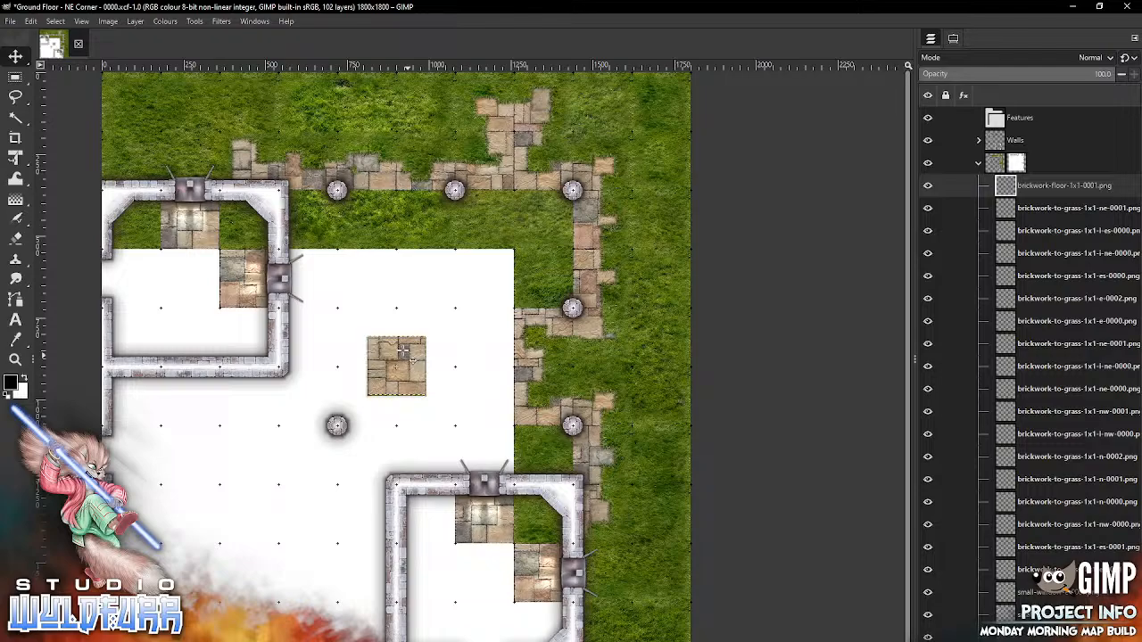
drag(265, 214, 264, 211)
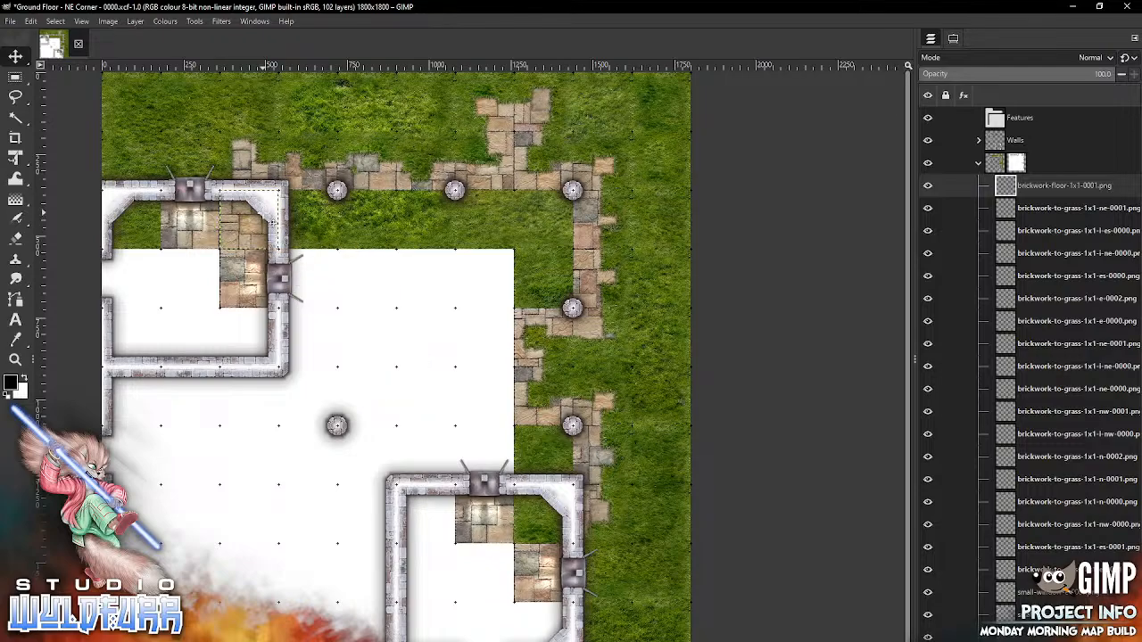
- Add brickwork-floor-1x1-0002.png and place it in the northwest room, just west of the north window's floor tile
key(alt+Tab)
click(809, 349)
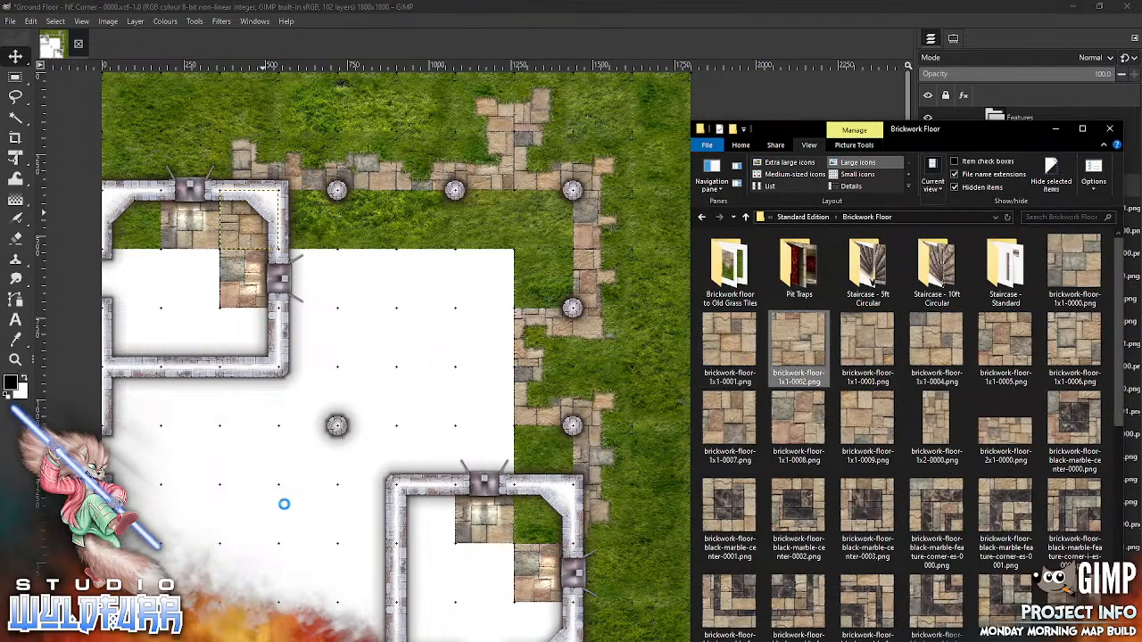
drag(430, 434, 142, 222)
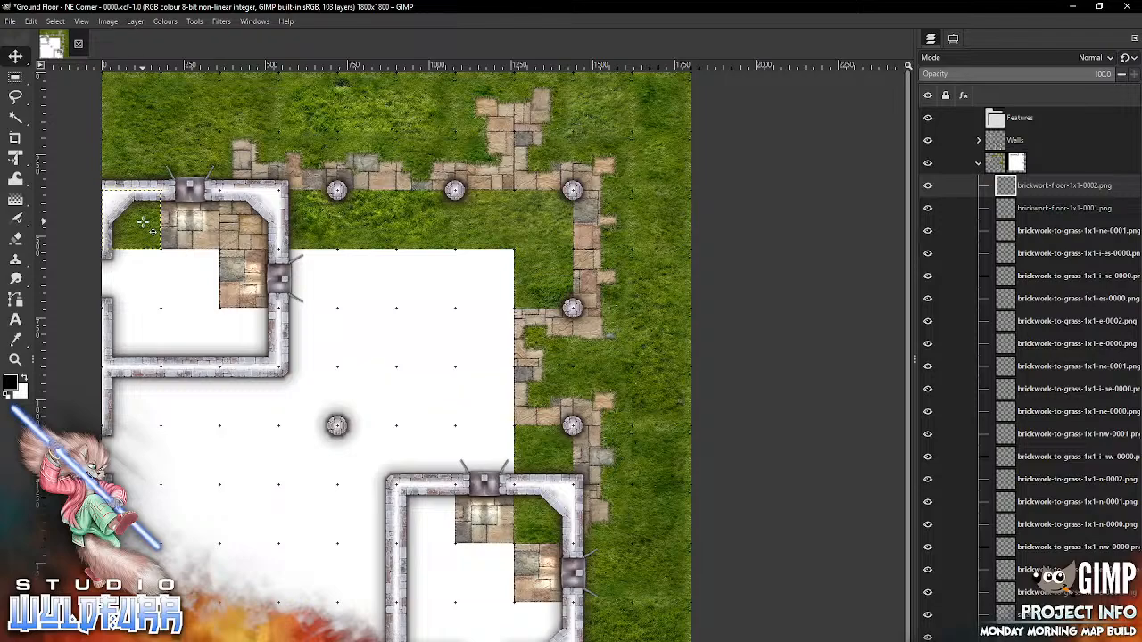
- Fill a rectangular selection covering the whole northwest room with the white background colour on the Floor mask
click(1017, 165)
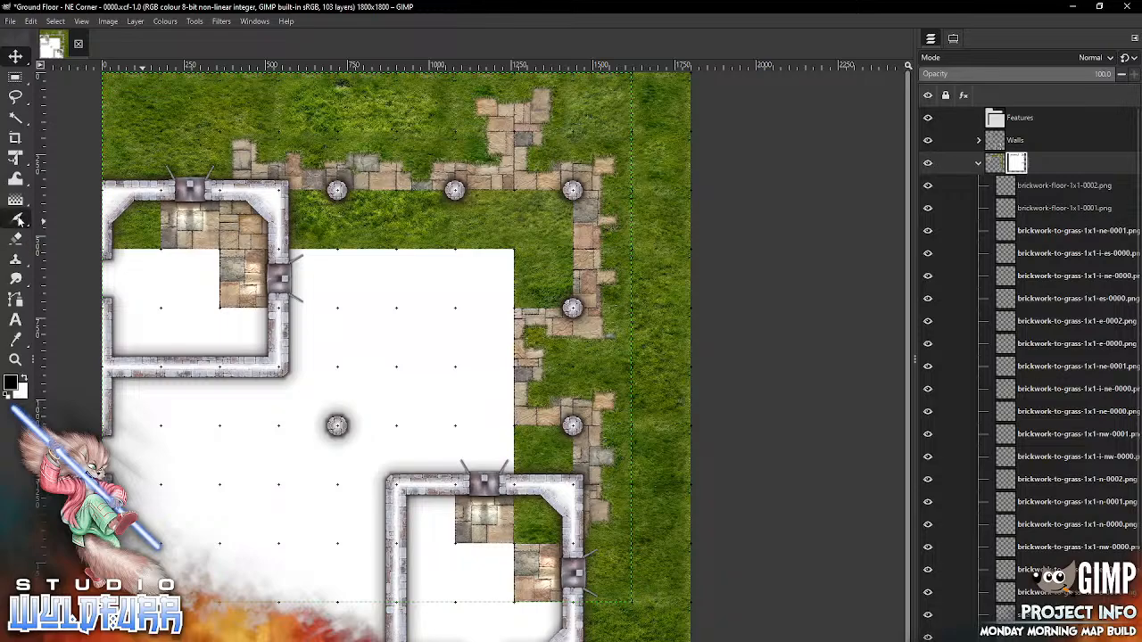
click(15, 78)
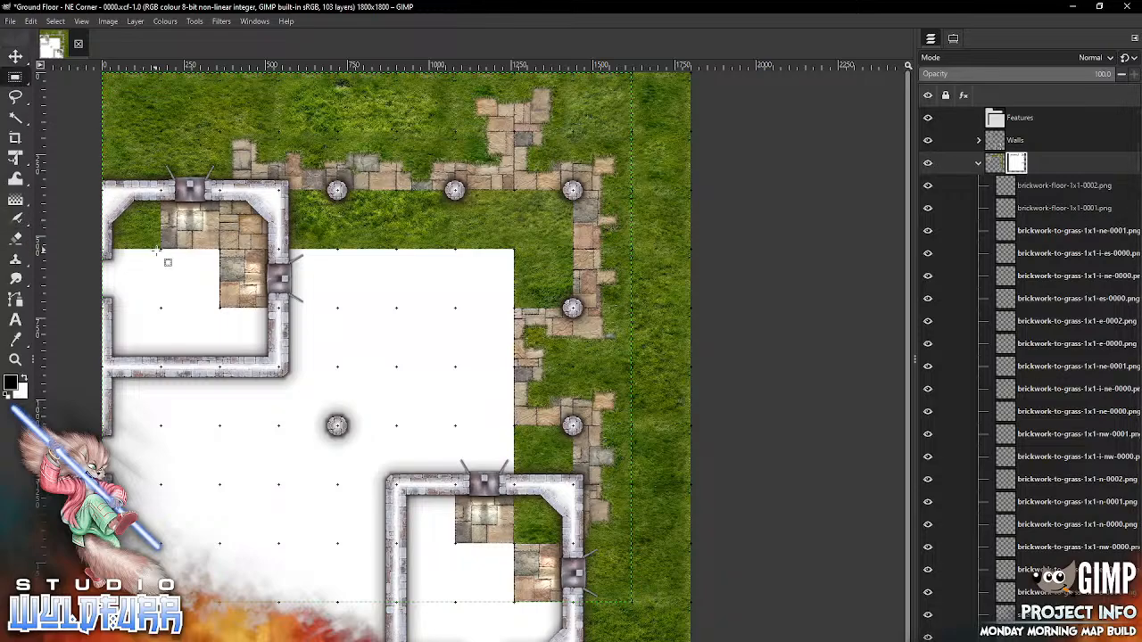
drag(104, 185, 285, 376)
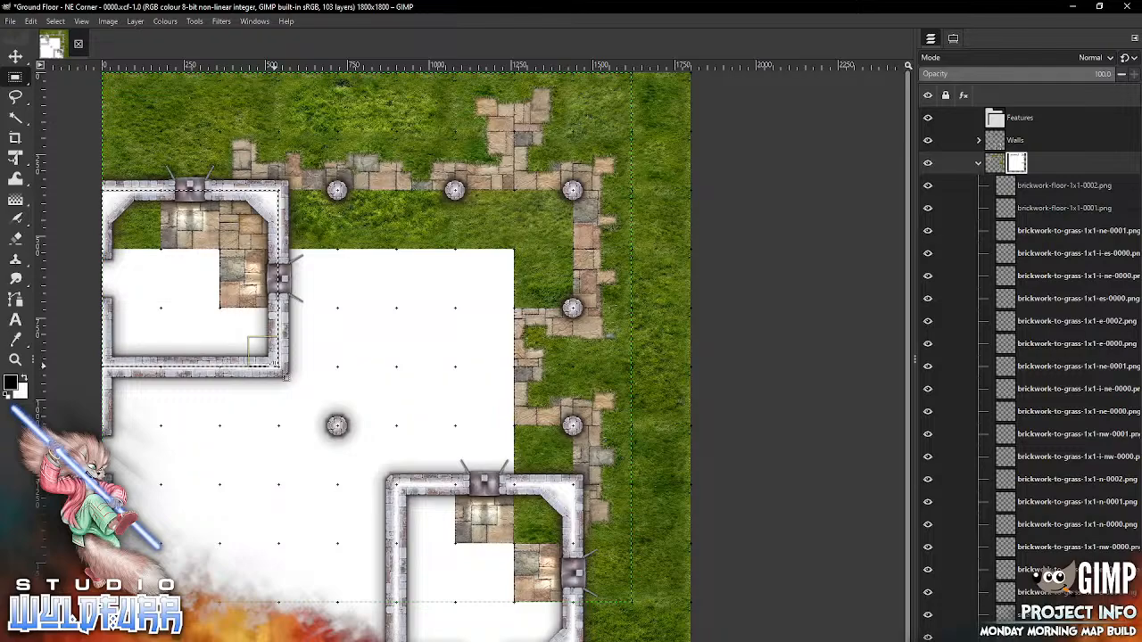
click(31, 21)
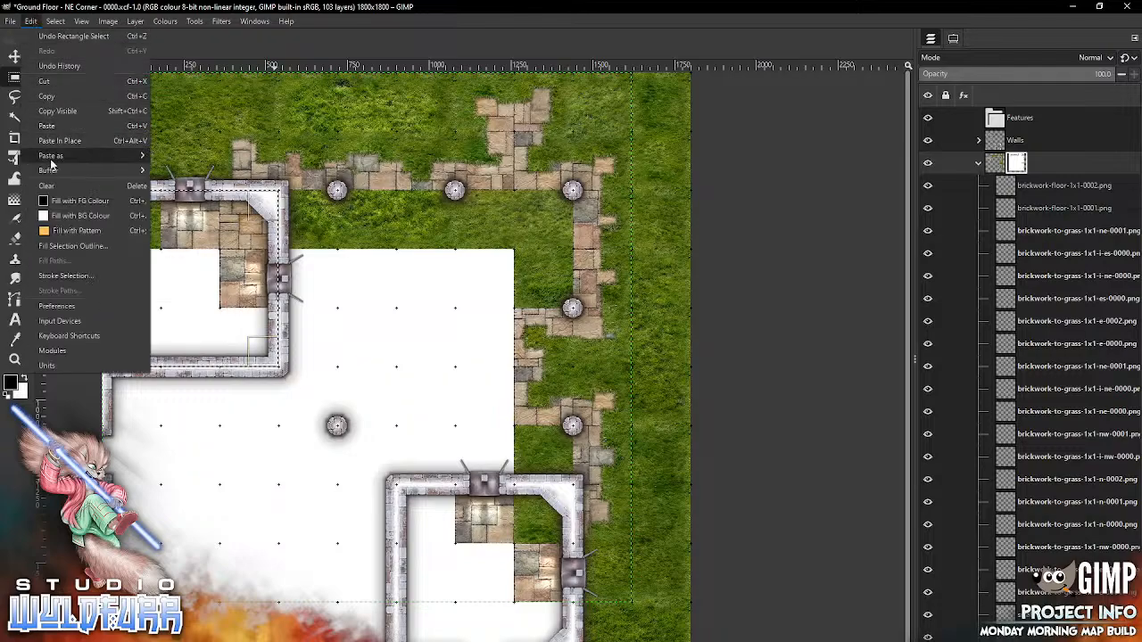
click(62, 216)
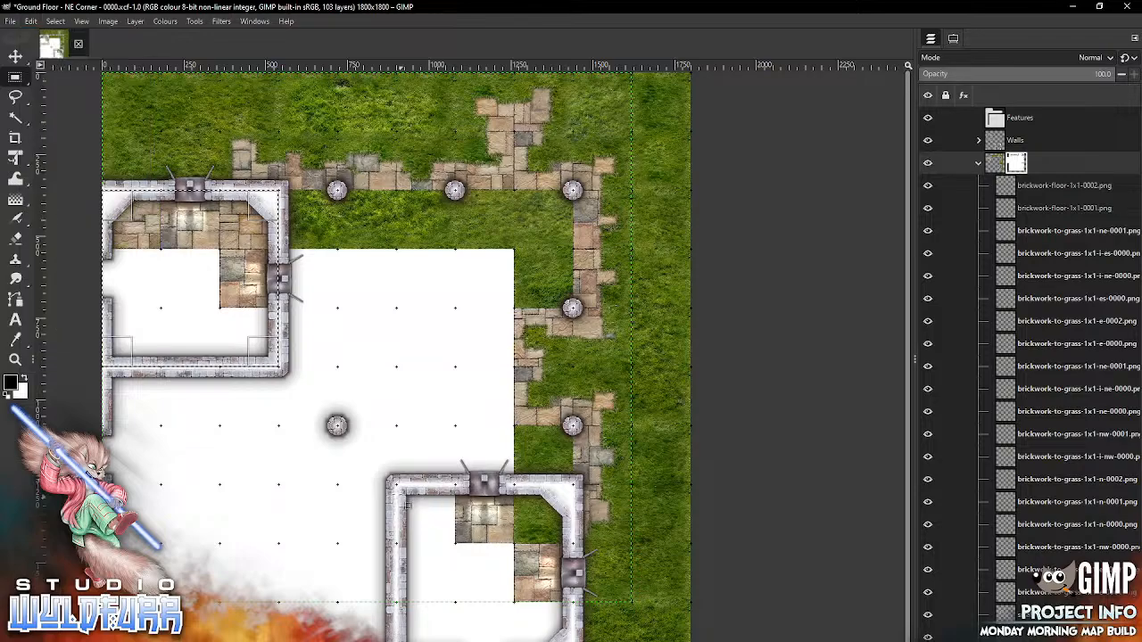
- Fill a rectangular selection over the southeast room with the white background colour on the Floor mask
click(397, 485)
drag(397, 484, 562, 635)
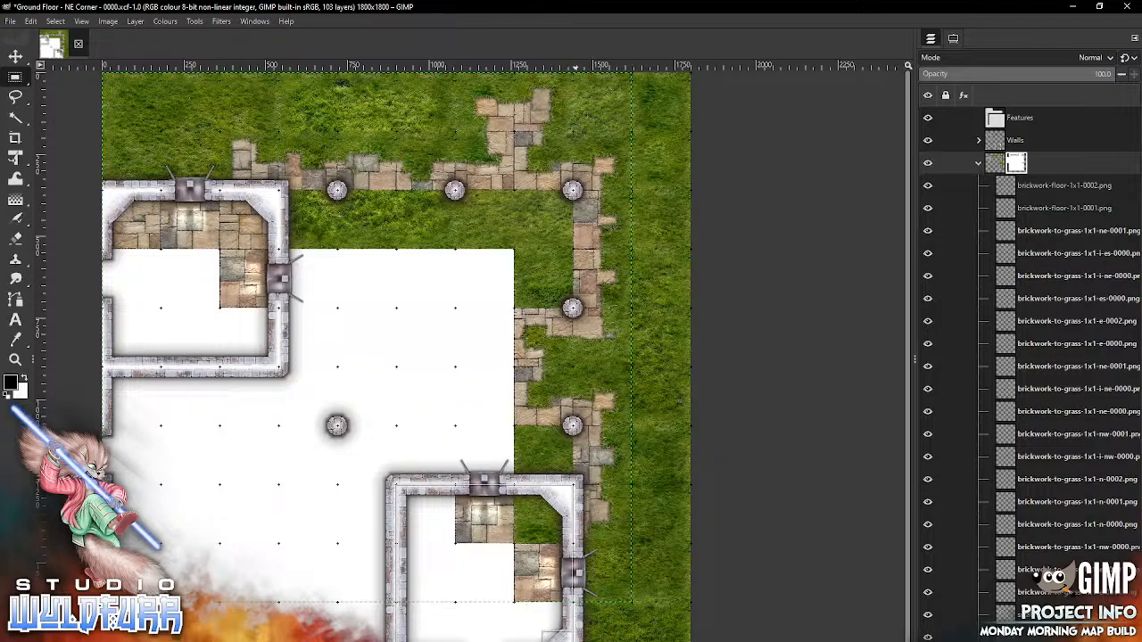
click(30, 20)
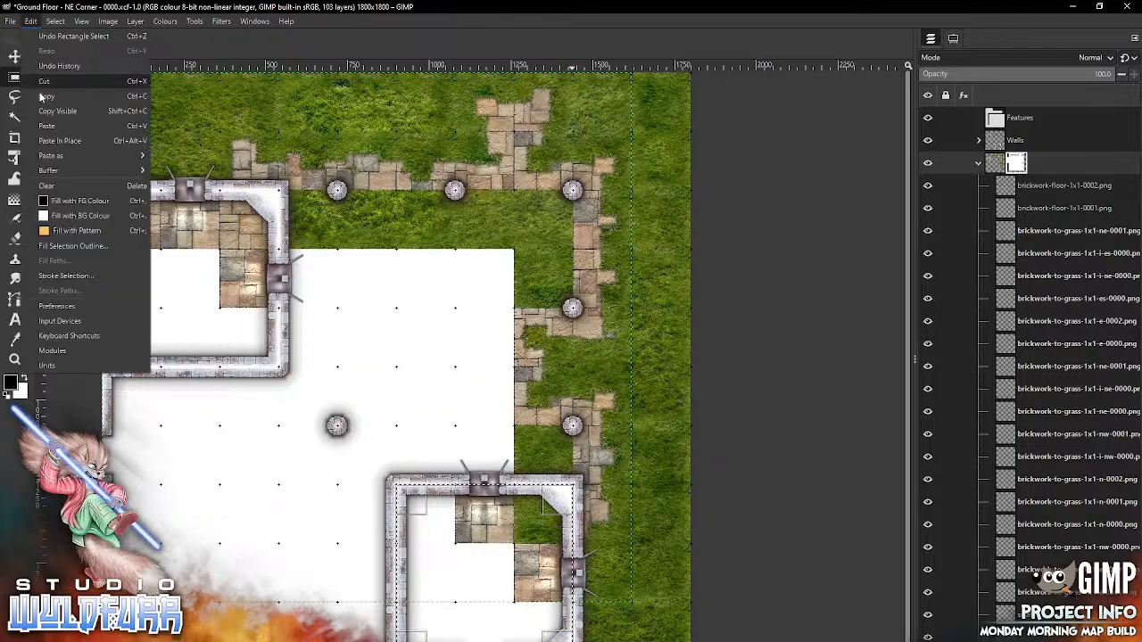
click(64, 215)
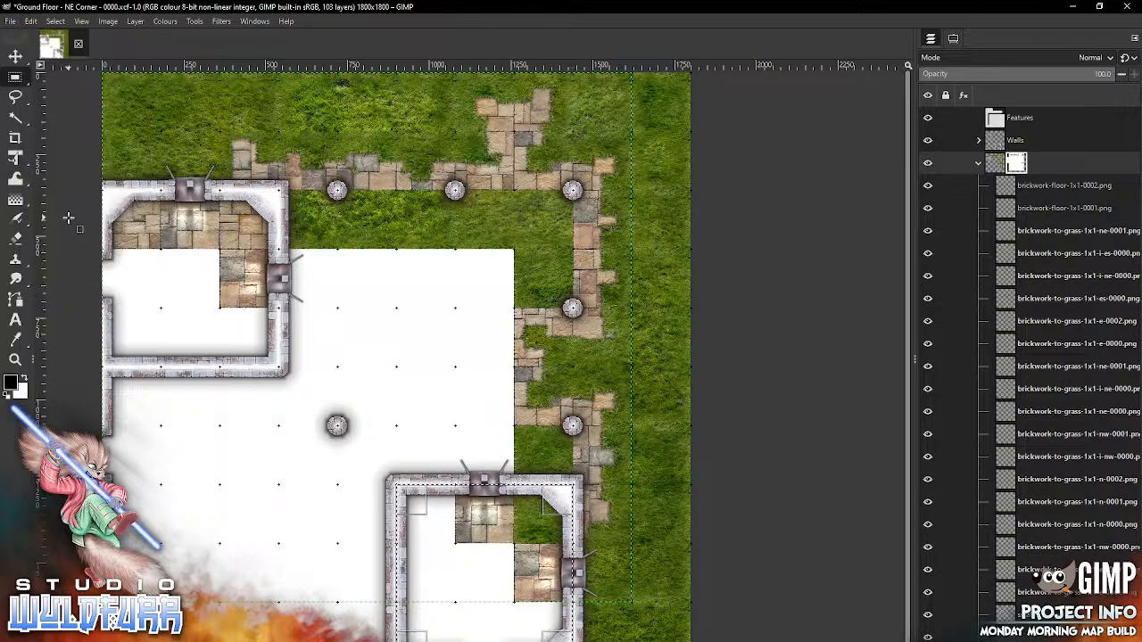
- Fill the area from the northeast corner pillar to the map's southwest with the white background colour on the Floor mask, and clear the selection
drag(572, 190, 105, 509)
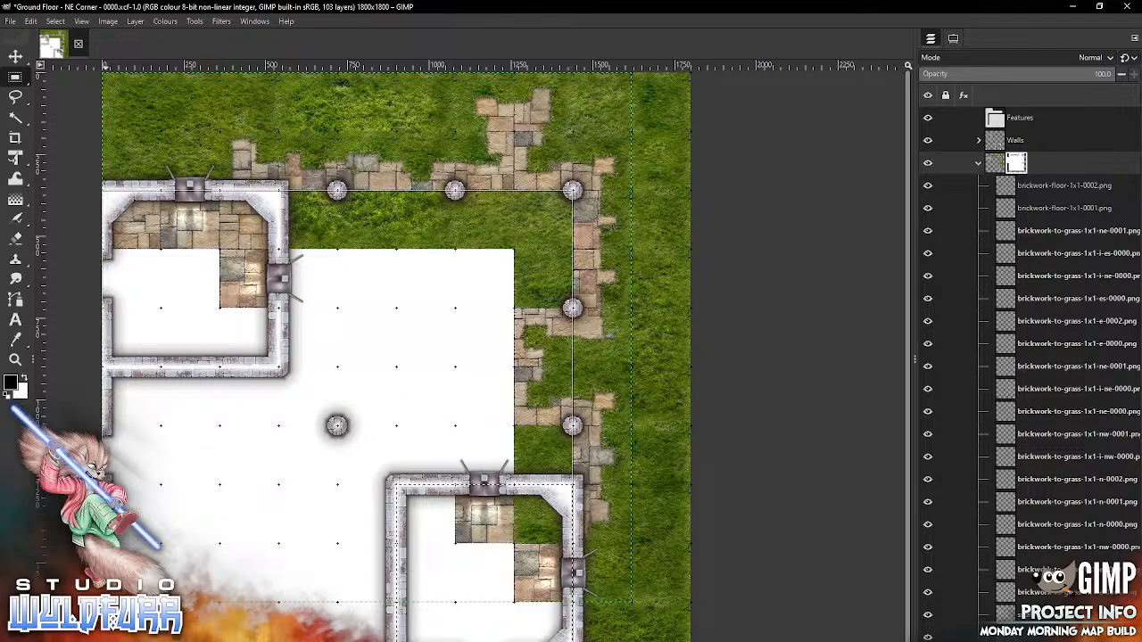
drag(102, 635, 97, 641)
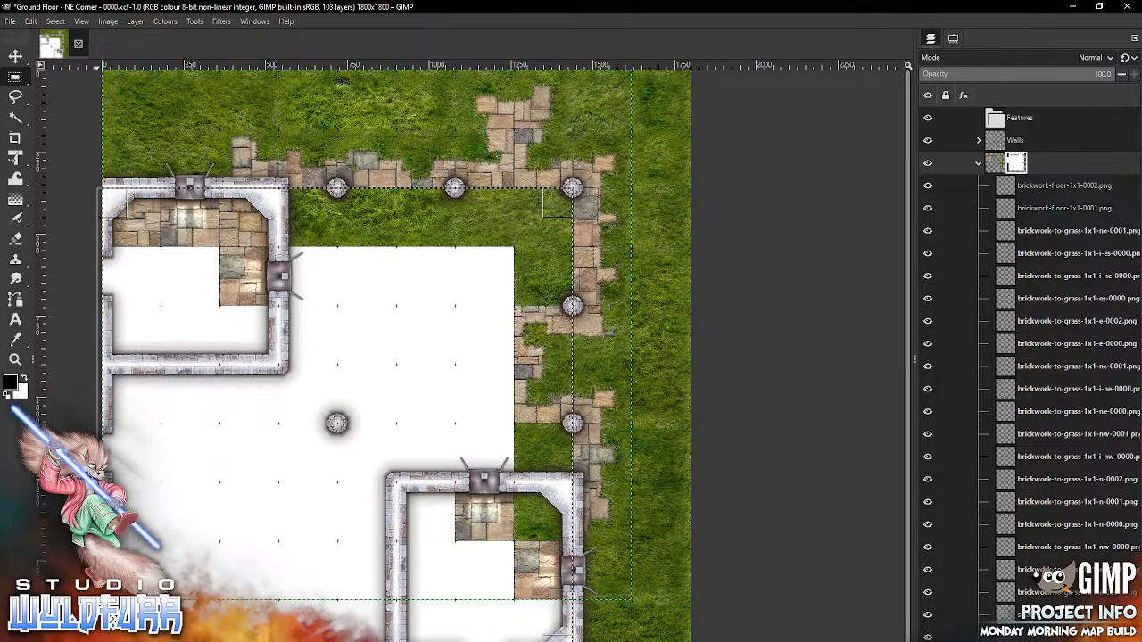
click(32, 23)
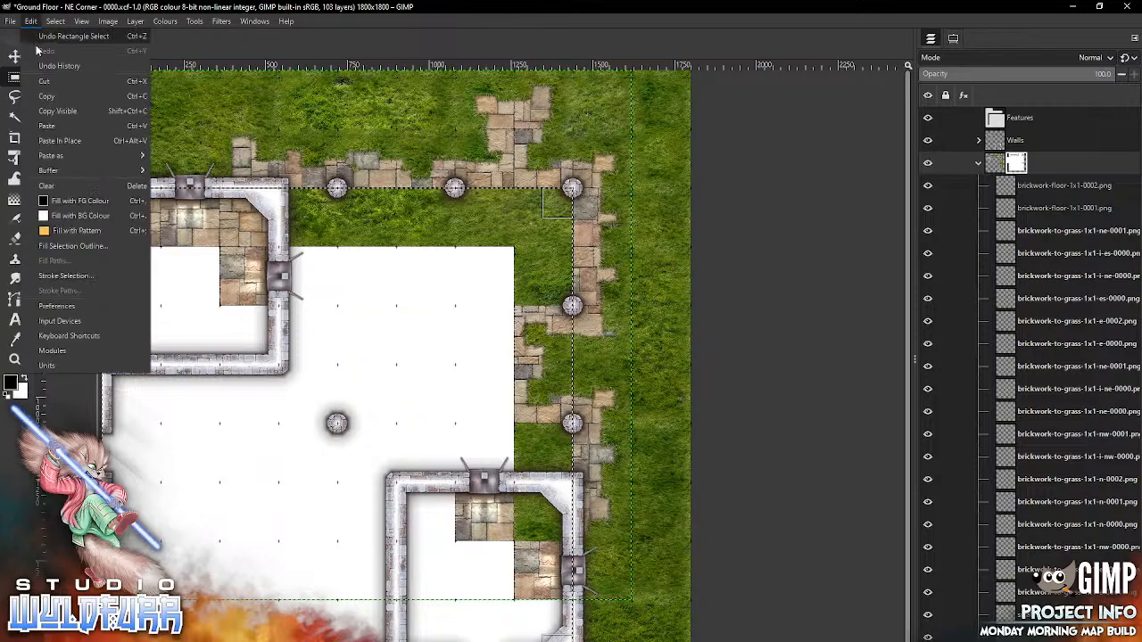
click(61, 213)
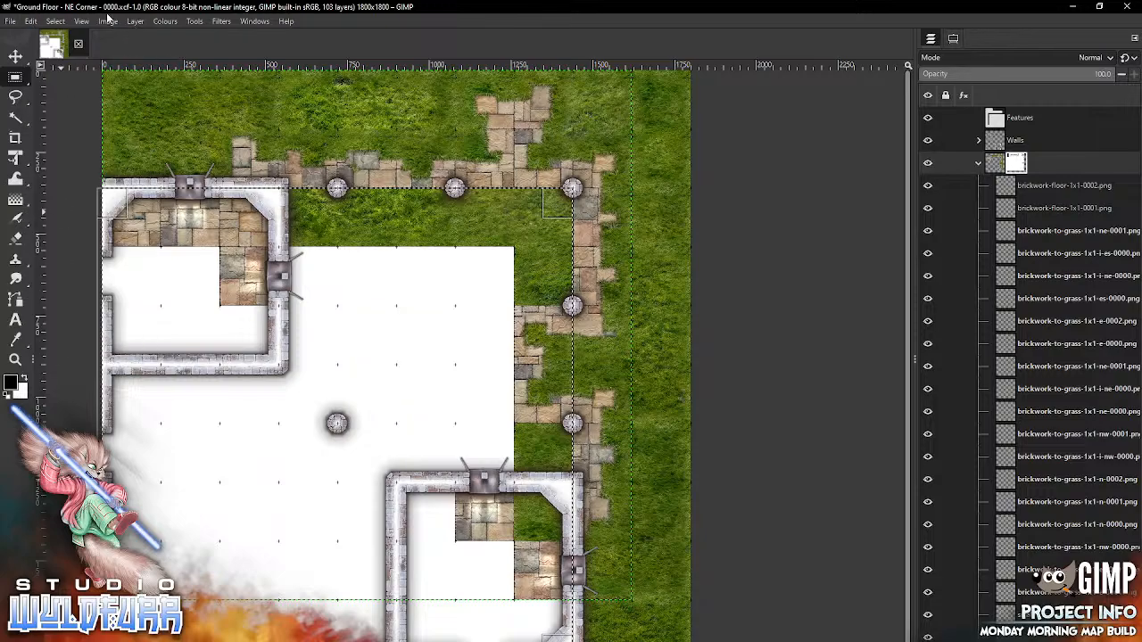
click(55, 21)
click(62, 36)
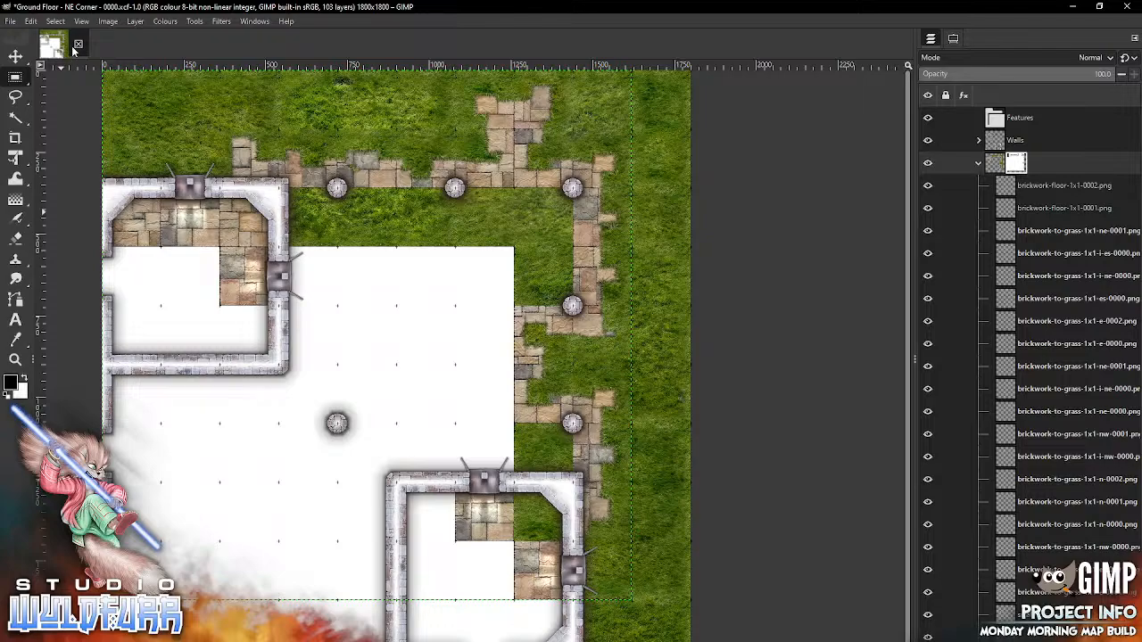
- With the Move tool and the brickwork-floor-1x1-0002.png layer active, add brickwork-floor-1x1-0003.png and place it in the northwest room's southeast corner
click(16, 56)
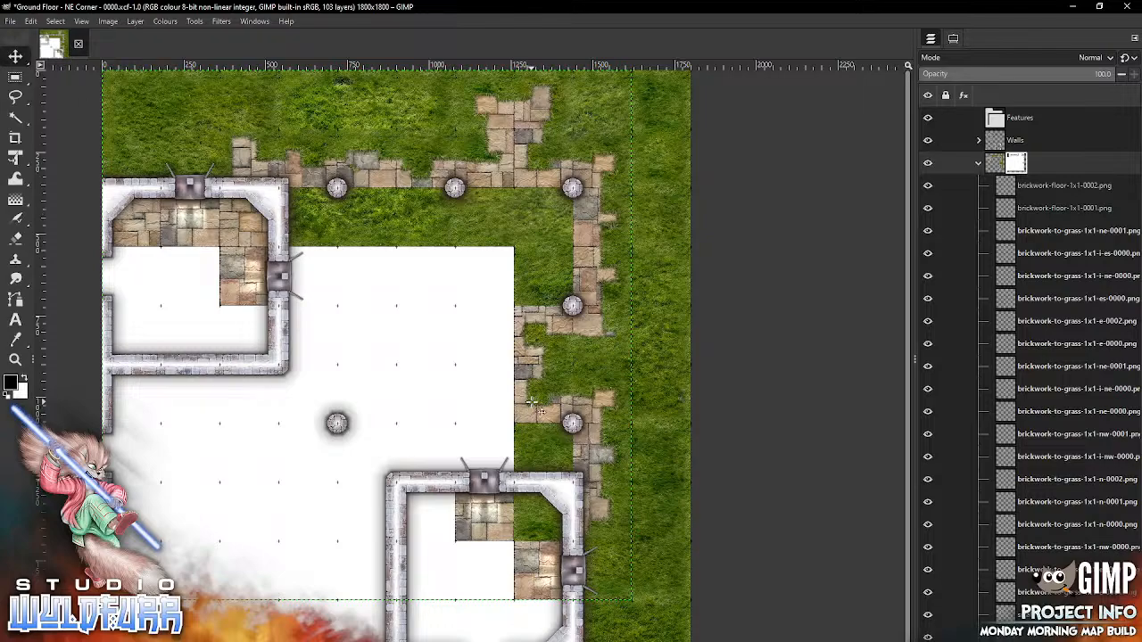
click(1006, 186)
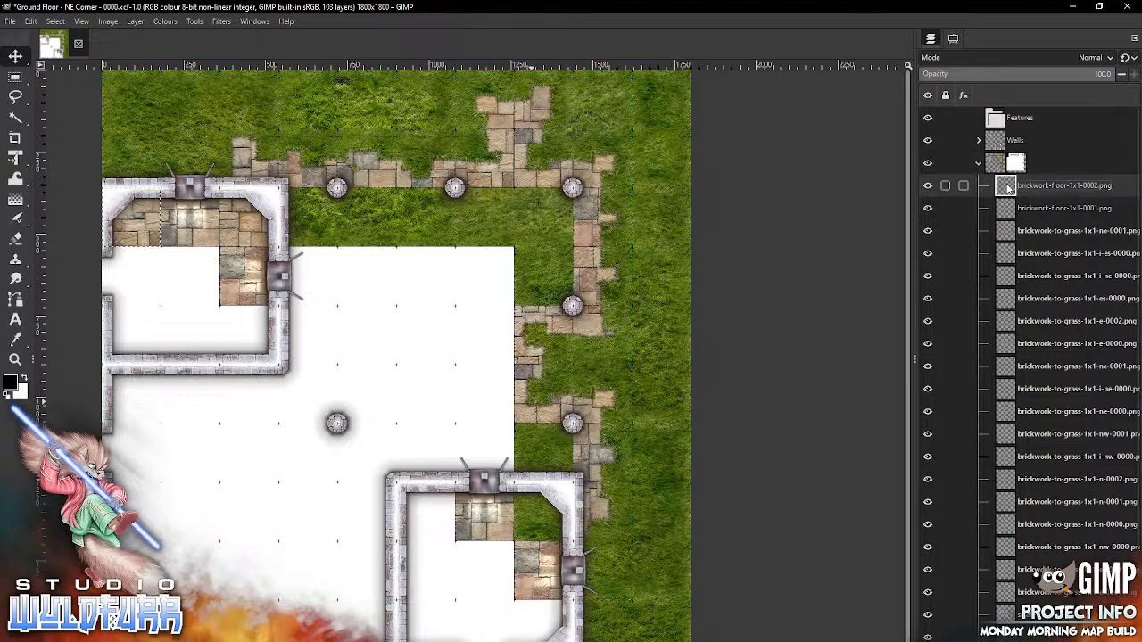
key(alt+Tab)
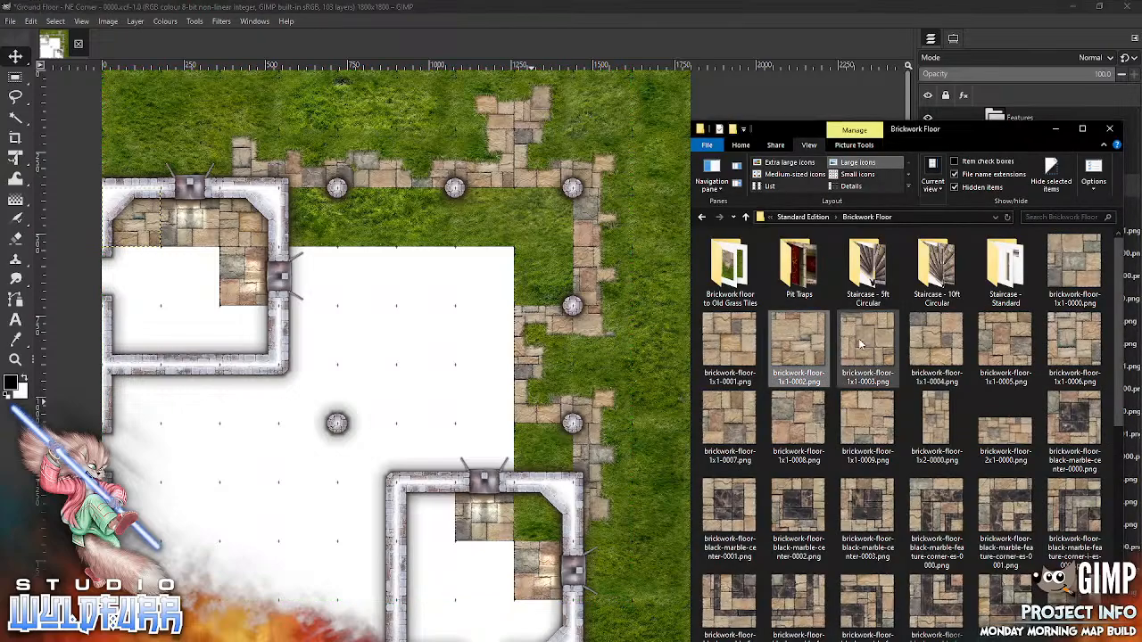
drag(863, 345, 854, 344)
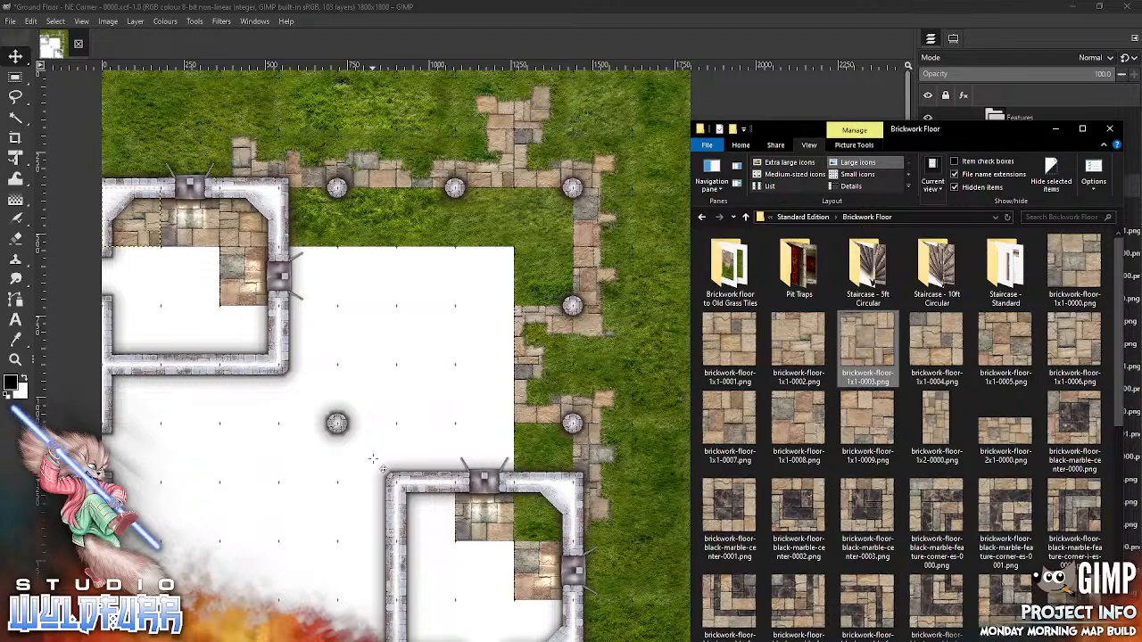
drag(373, 459, 383, 428)
drag(406, 360, 259, 329)
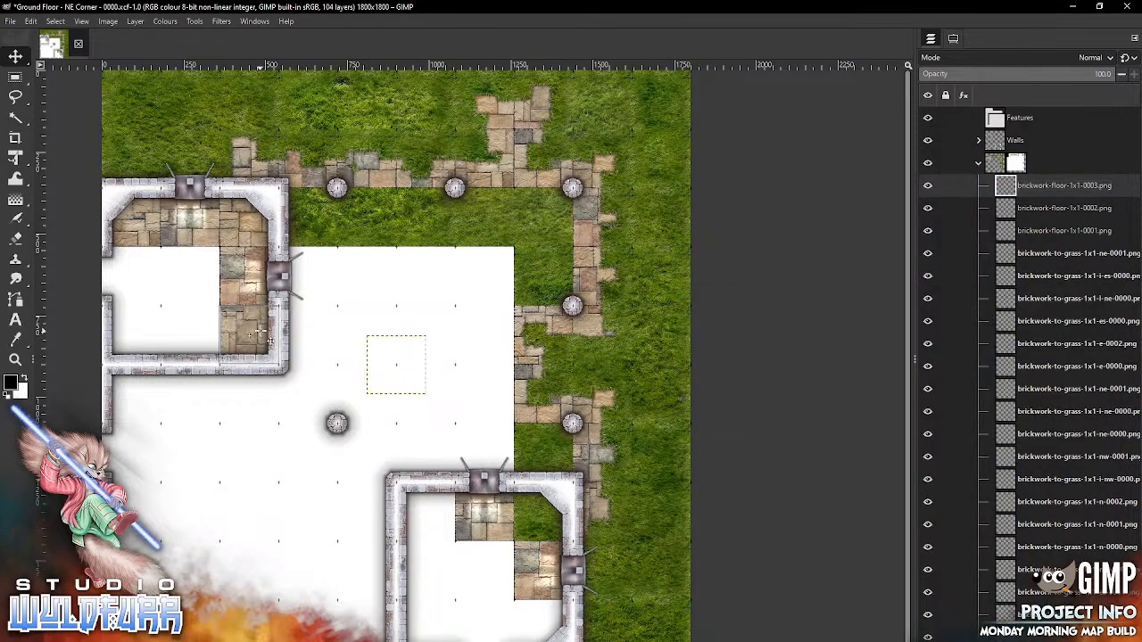
- Add brickwork-floor-1x1-0004.png and place it at the northwest room's west doorway
key(alt+Tab)
click(933, 343)
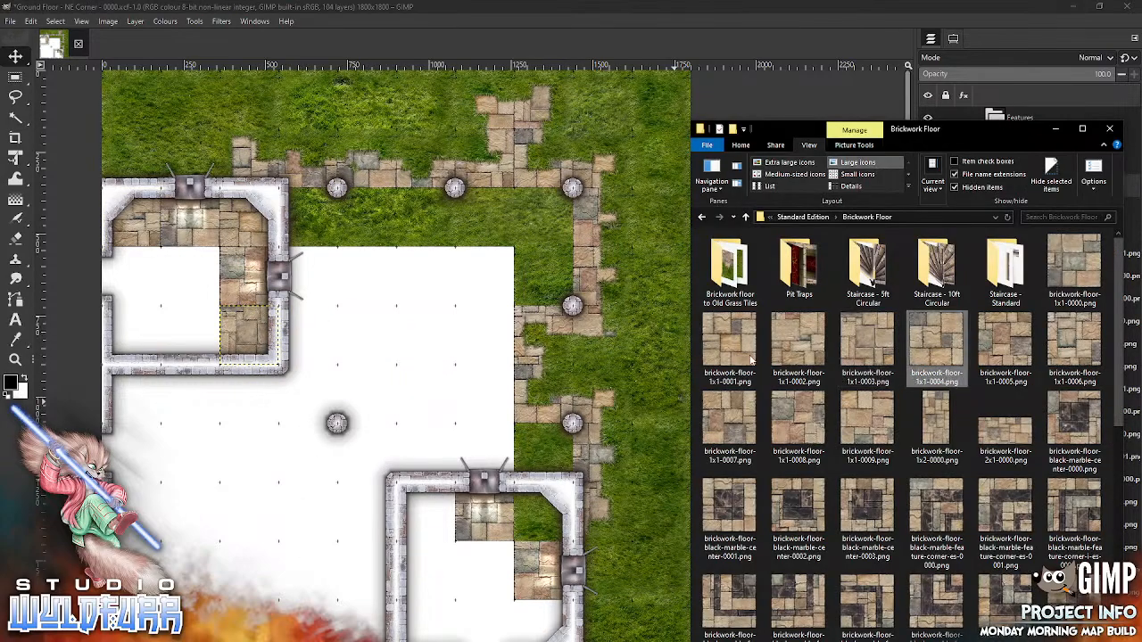
drag(245, 473, 167, 288)
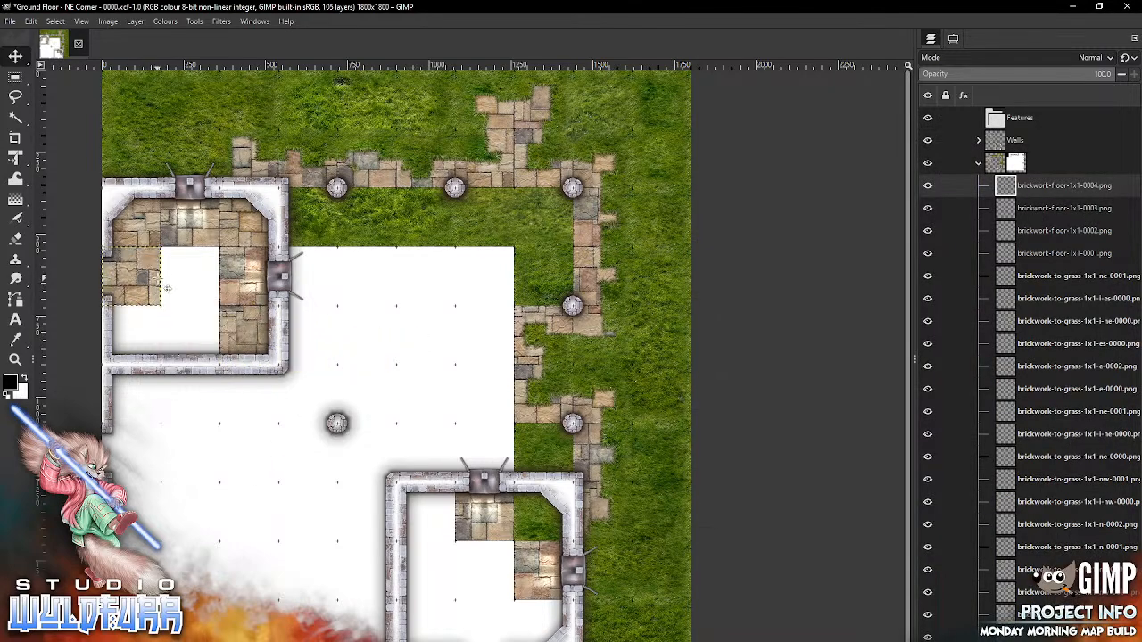
- Add brickwork-floor-1x1-0005.png and place it in the southwest corner of the northwest room
key(alt+Tab)
drag(1001, 348, 950, 341)
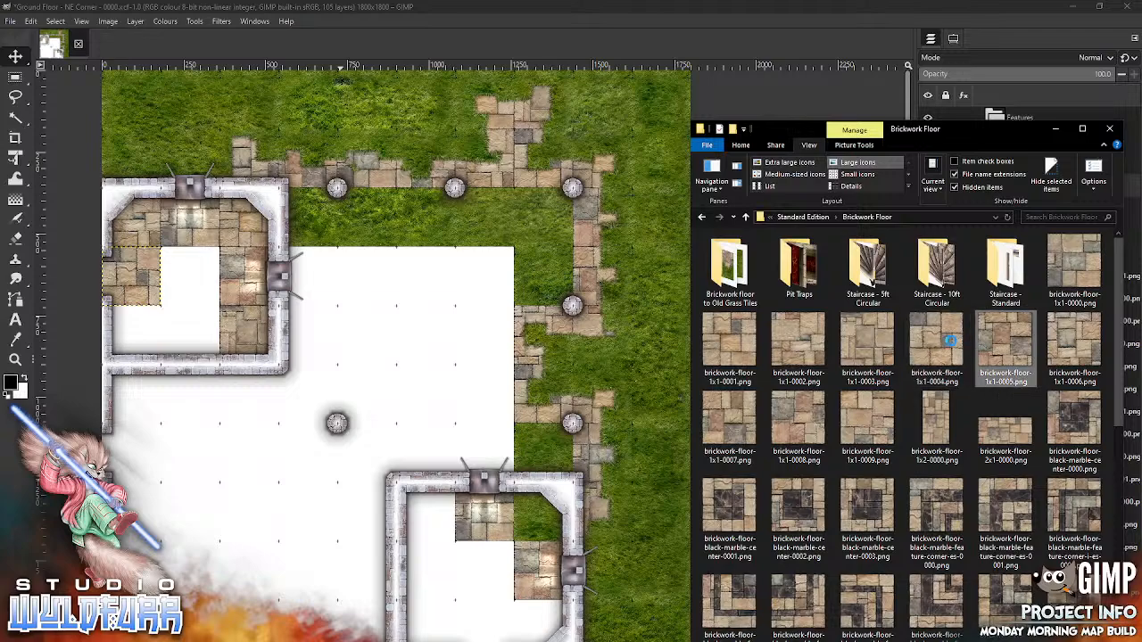
drag(291, 499, 296, 503)
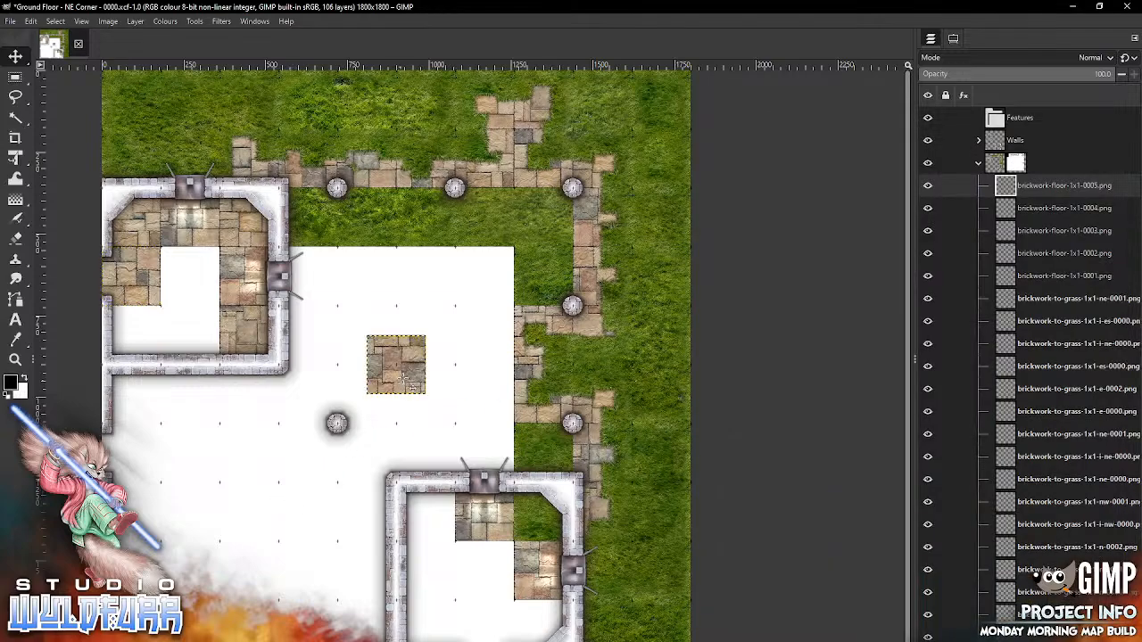
drag(403, 378, 137, 340)
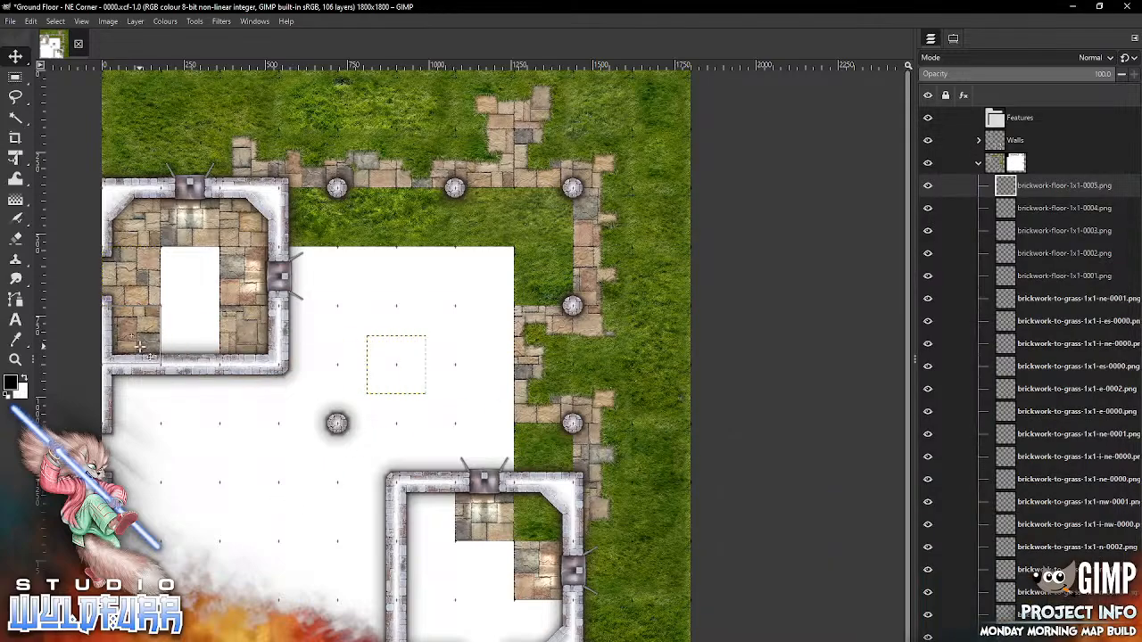
- Add brickwork-floor-1x1-0006.png and place it in the middle of the northwest room's south row
key(alt+Tab)
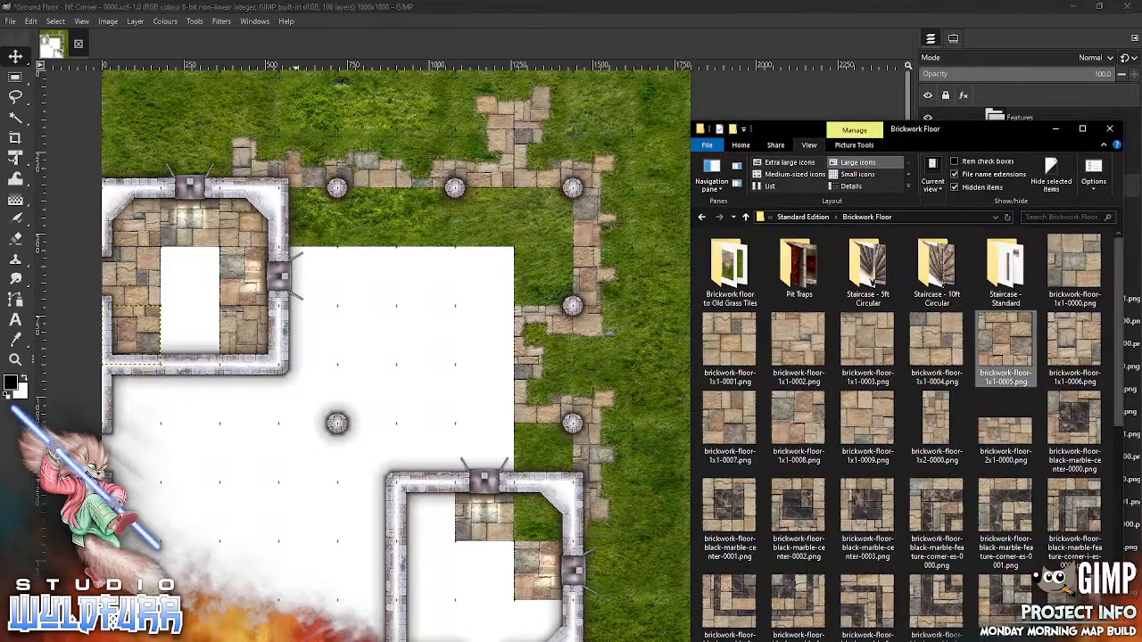
click(1058, 342)
drag(241, 511, 246, 515)
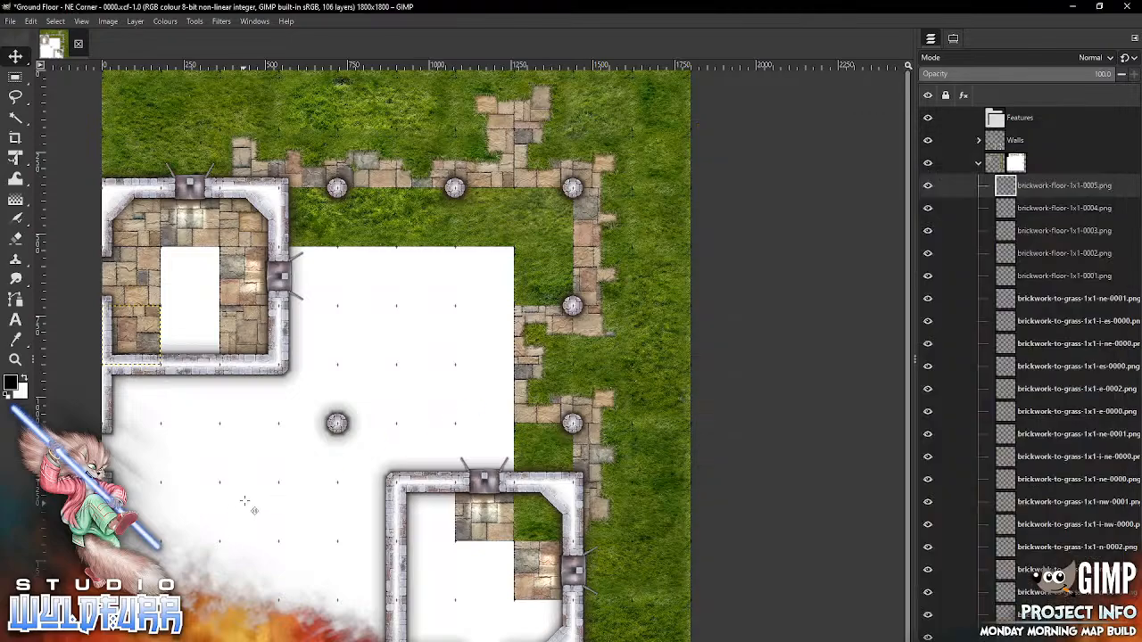
drag(248, 349, 229, 342)
- Add brickwork-floor-black-marble-center-0001.png and place it in the centre of the northwest room
key(alt+Tab)
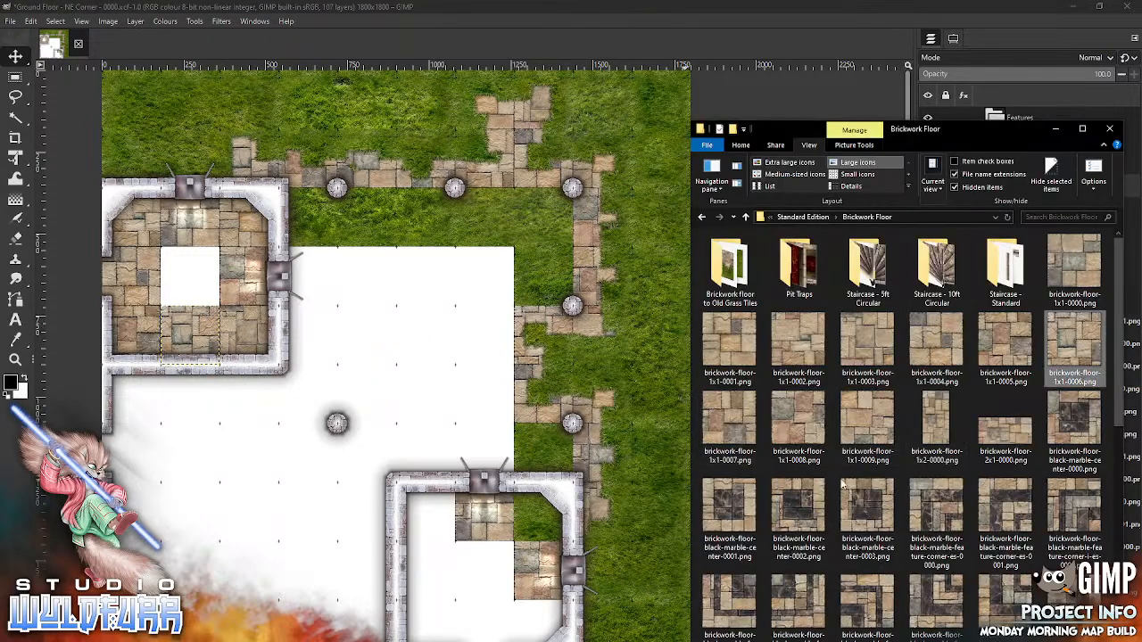
drag(742, 506, 322, 483)
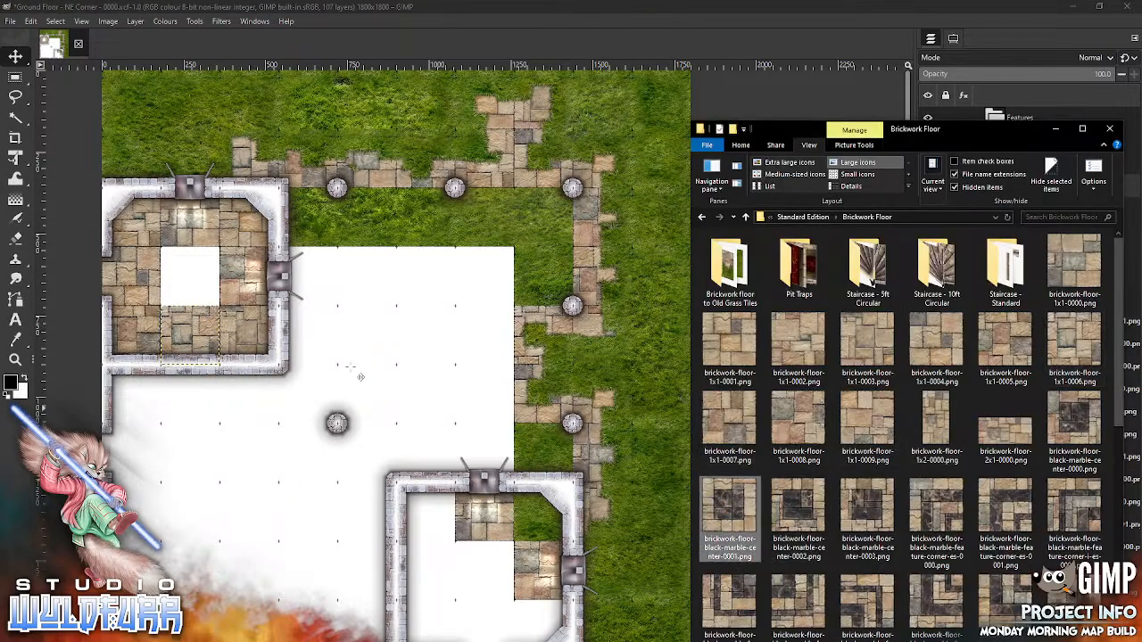
drag(401, 361, 204, 273)
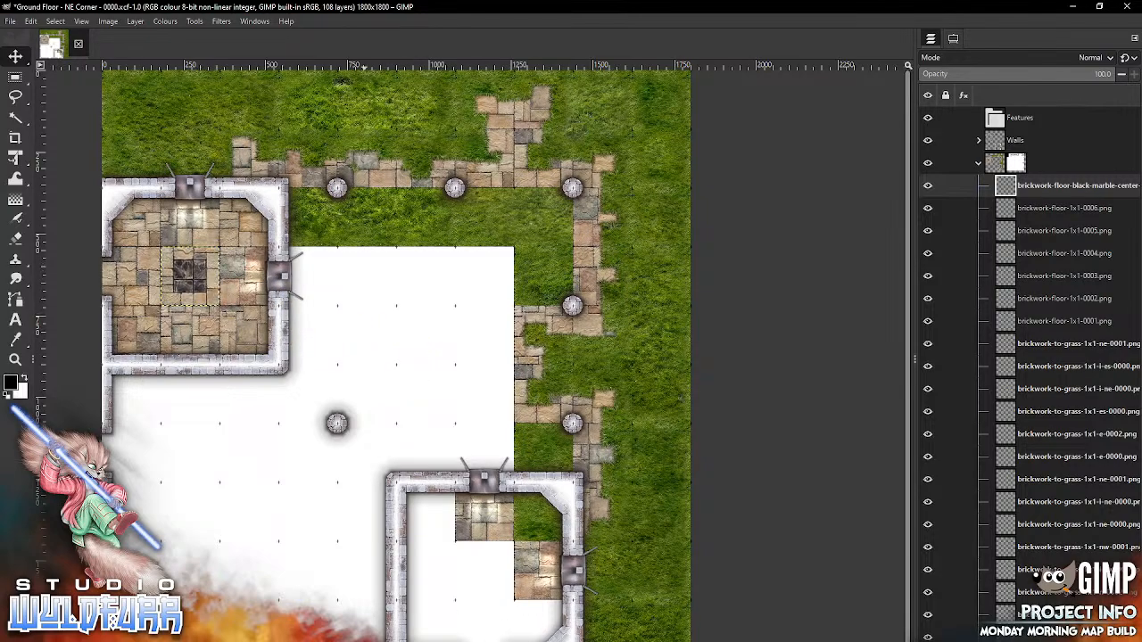
- Add brickwork-floor-1x1-0009.png and place it in the northeast corner of the southeast room
key(alt+Tab)
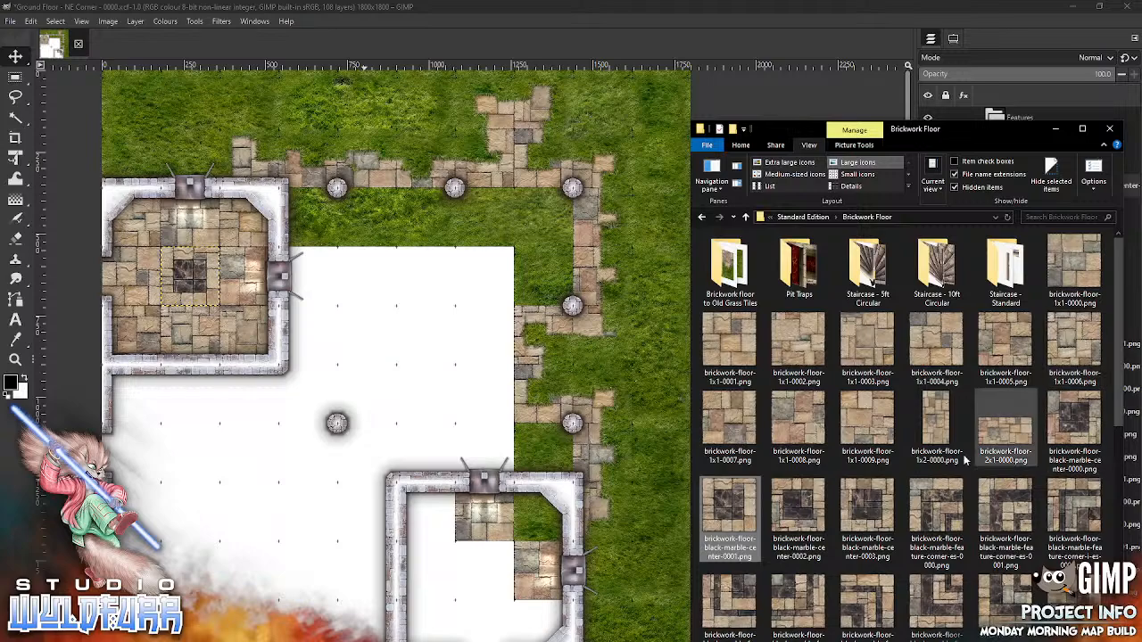
drag(870, 423, 414, 417)
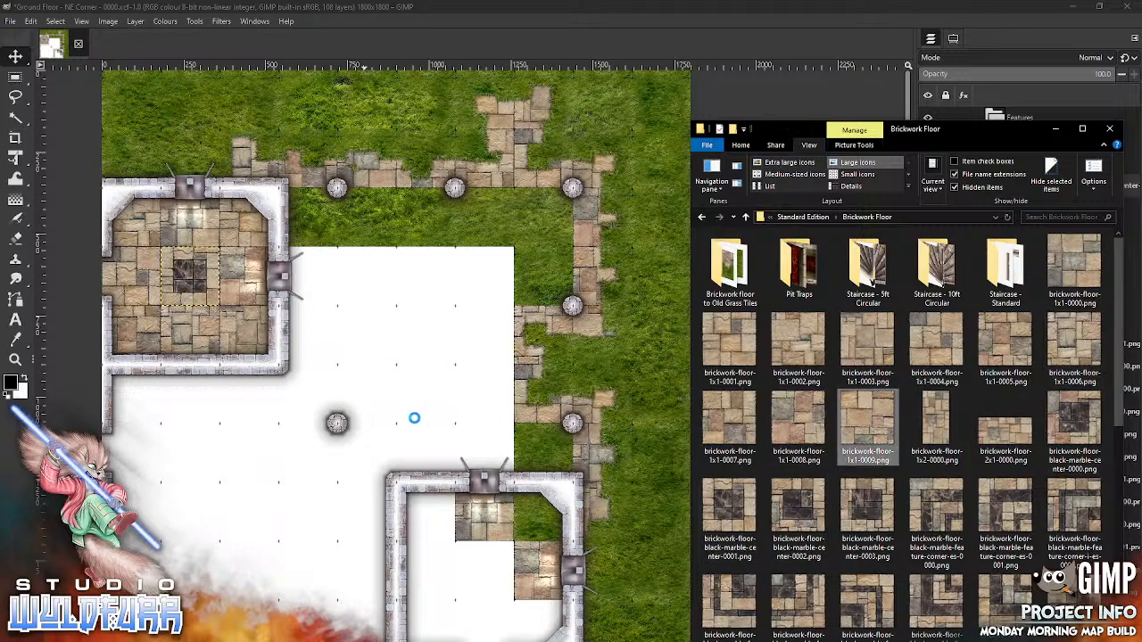
drag(412, 362, 559, 501)
- Add brickwork-floor-1x2-0000.png and place it along the southeast room's west wall, starting at the northwest corner
key(alt+Tab)
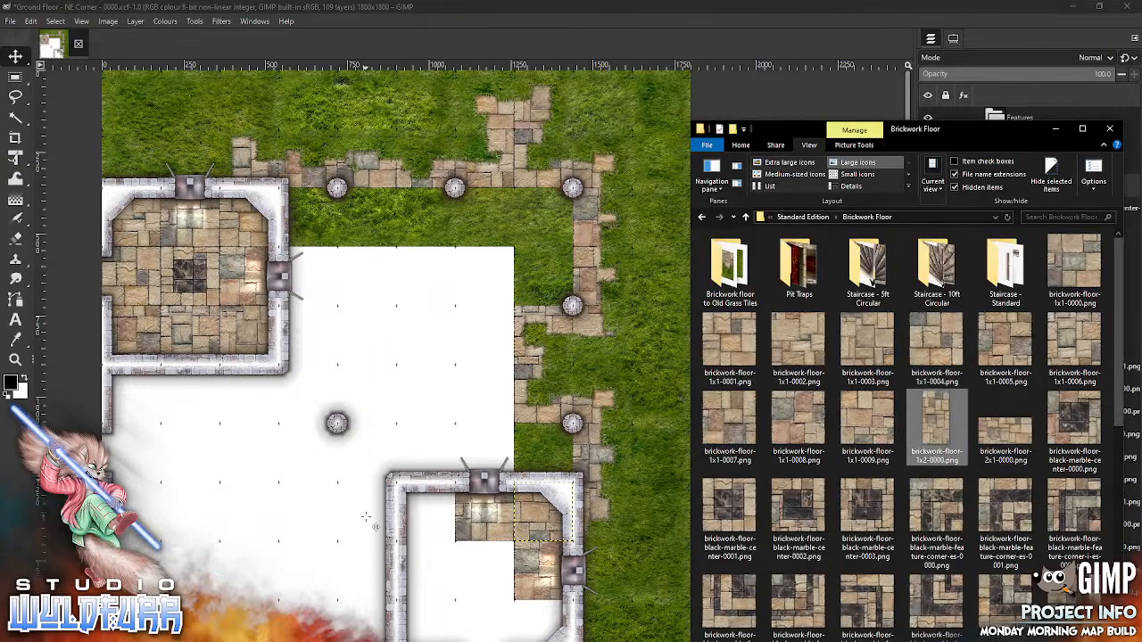
click(456, 438)
drag(399, 314, 439, 498)
- Add brickwork-floor-2x1-0000.png and place it in the southeast room's south row, against the east wall
key(alt+Tab)
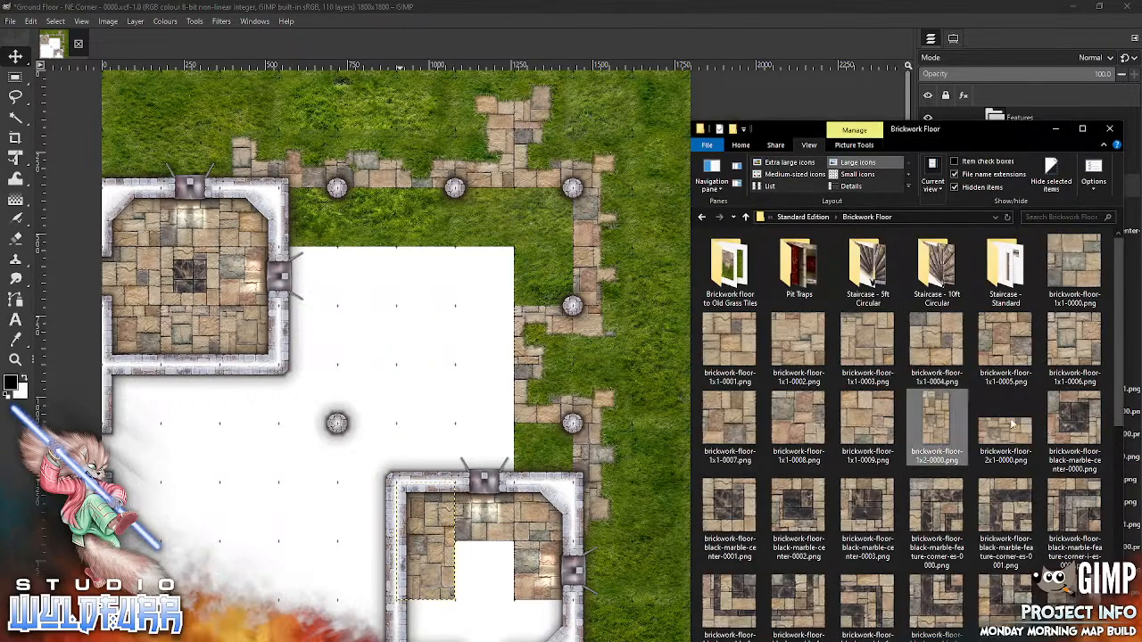
drag(1012, 426, 482, 530)
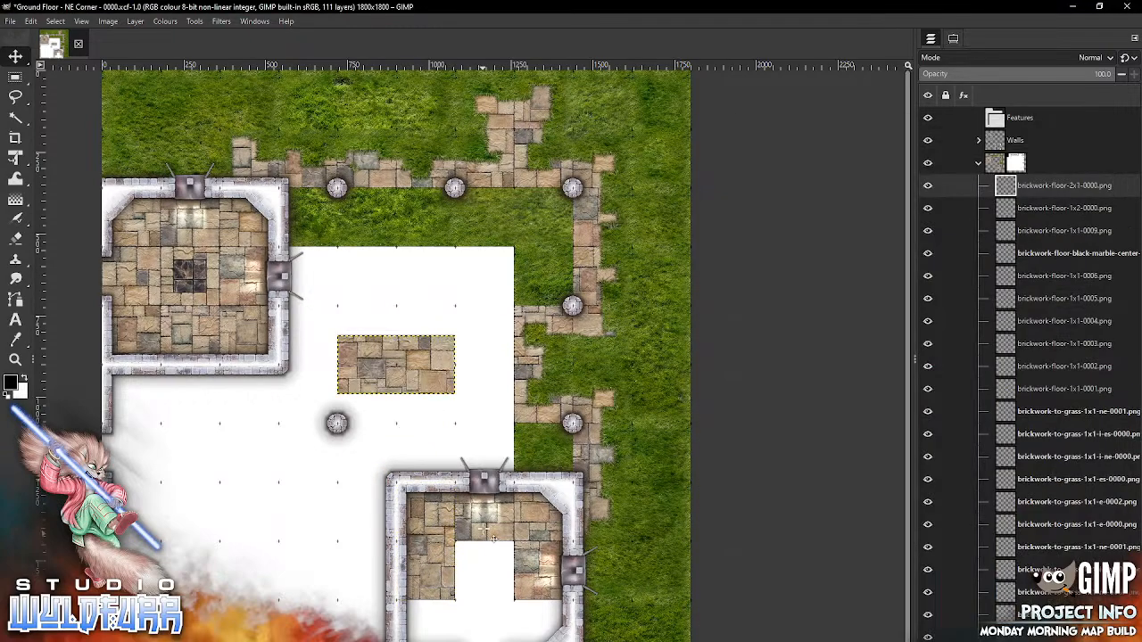
drag(443, 357, 553, 617)
- Open the Floor mask over the southeast room's south row with a rectangular selection, deselect, and make the brickwork-floor-2x1-0000.png layer active
scroll(697, 533, down, 6)
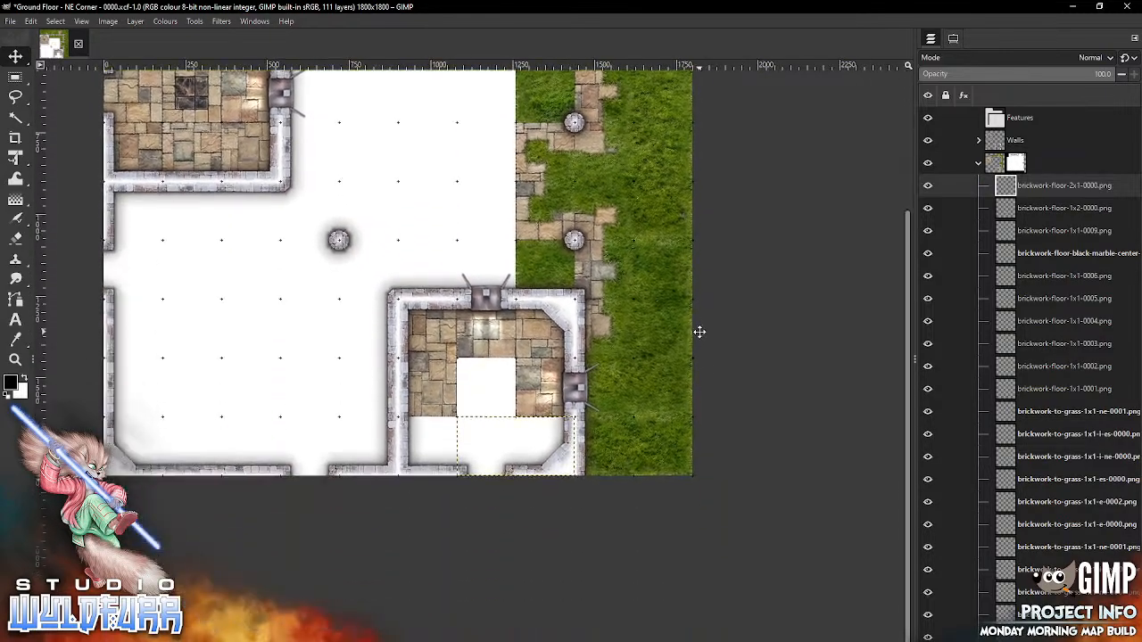
click(1016, 168)
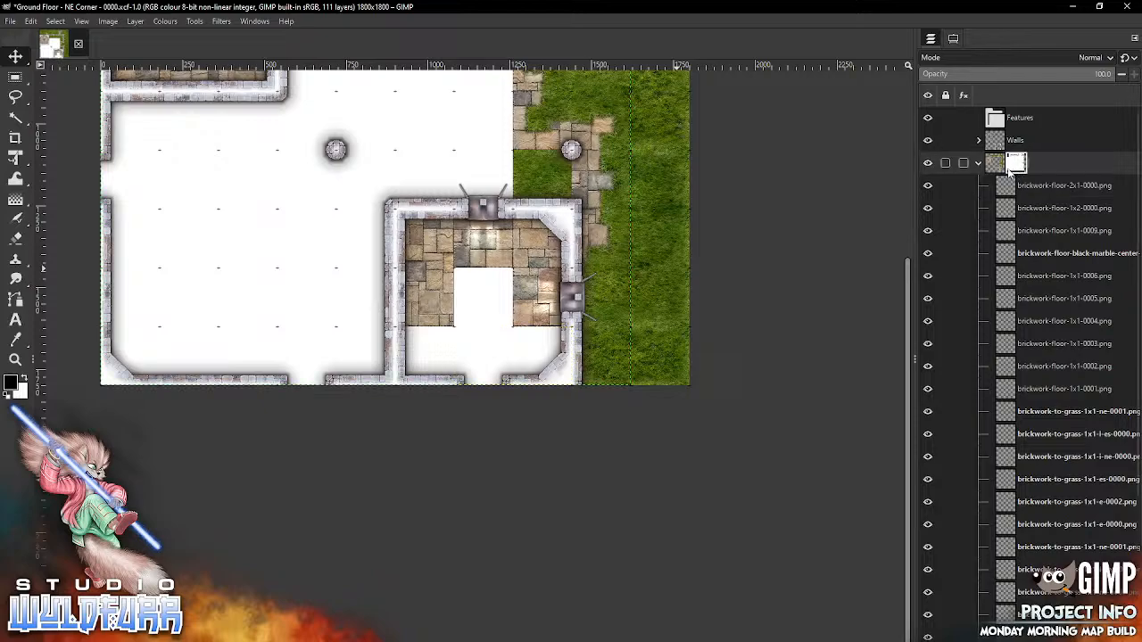
click(16, 77)
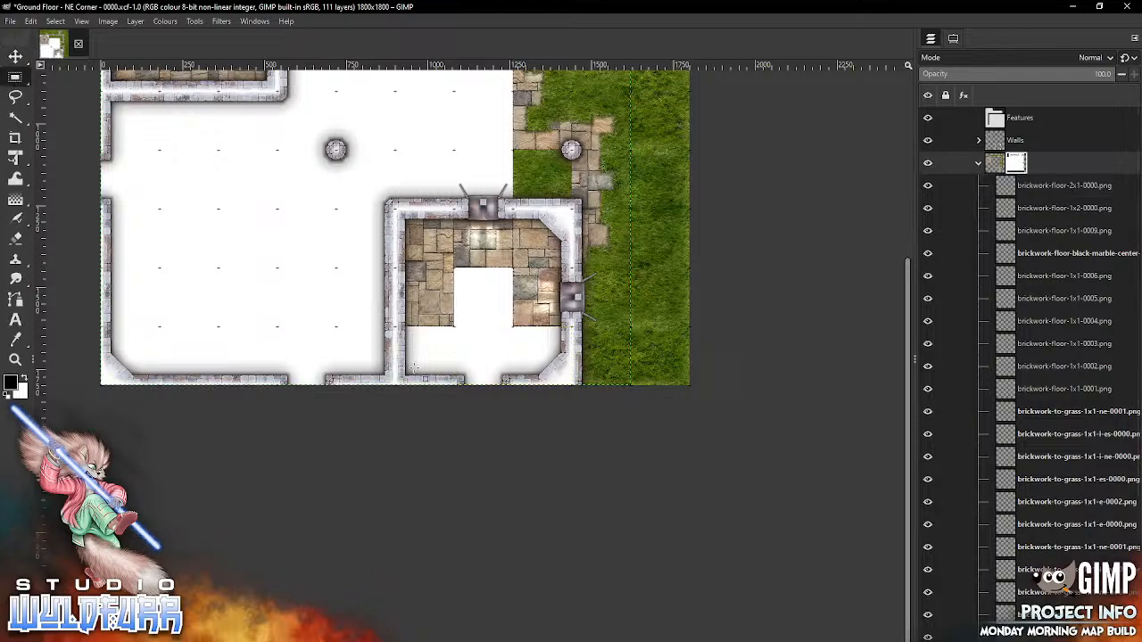
drag(395, 326, 582, 392)
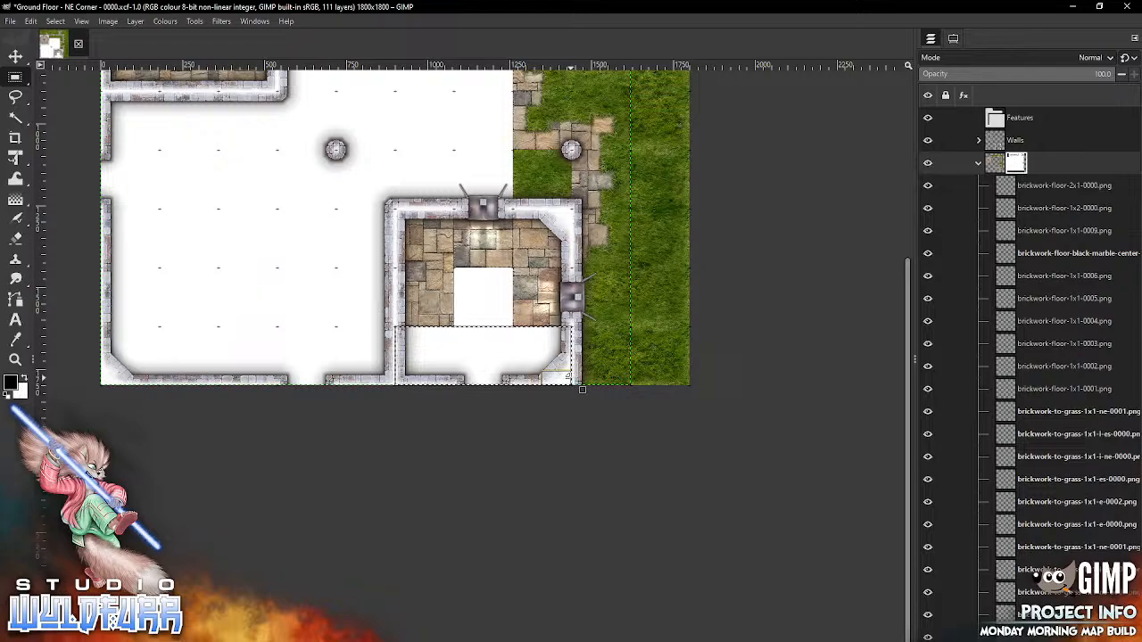
click(30, 20)
click(55, 230)
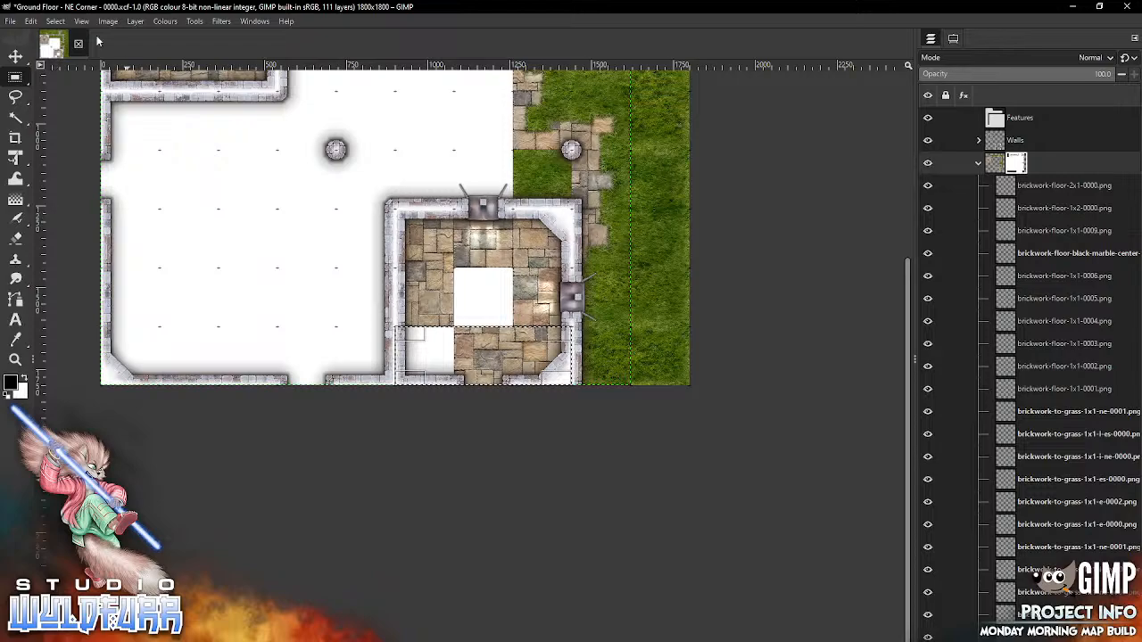
click(55, 21)
click(66, 52)
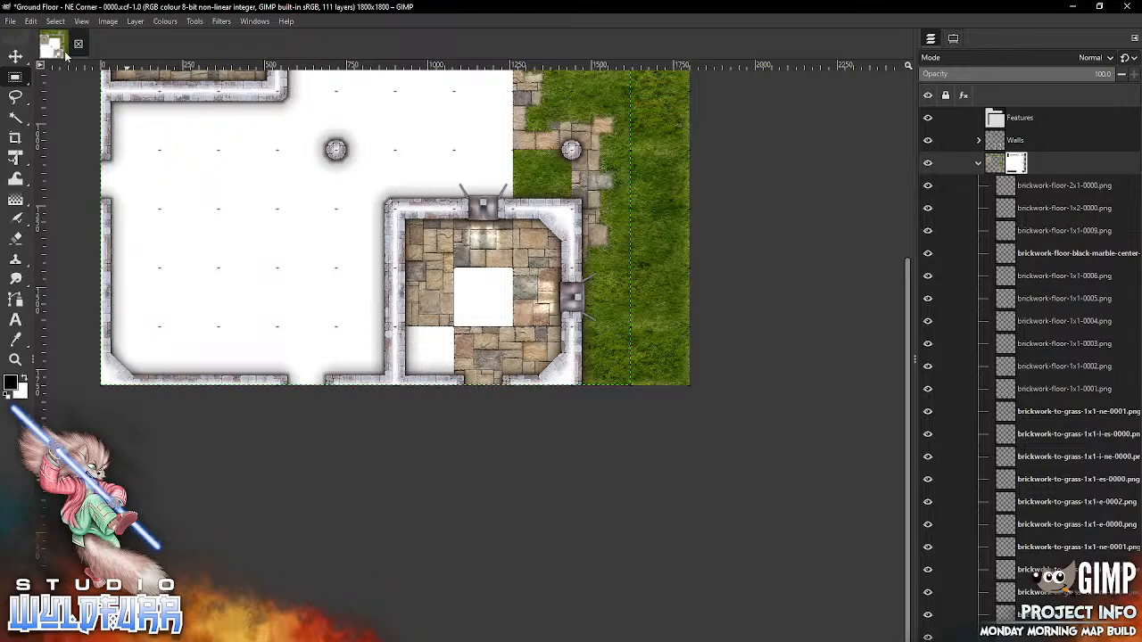
click(1041, 185)
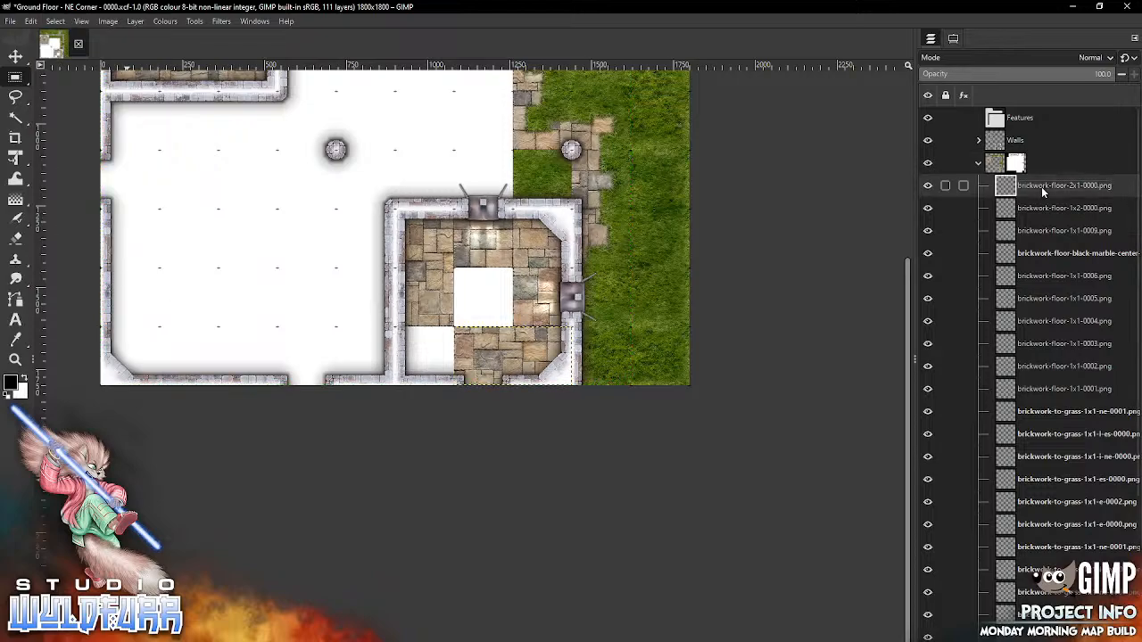
- Add brickwork-floor-1x1-0002.png from the Brickwork Floor folder and place it in the southeast room's southwest corner
key(alt+Tab)
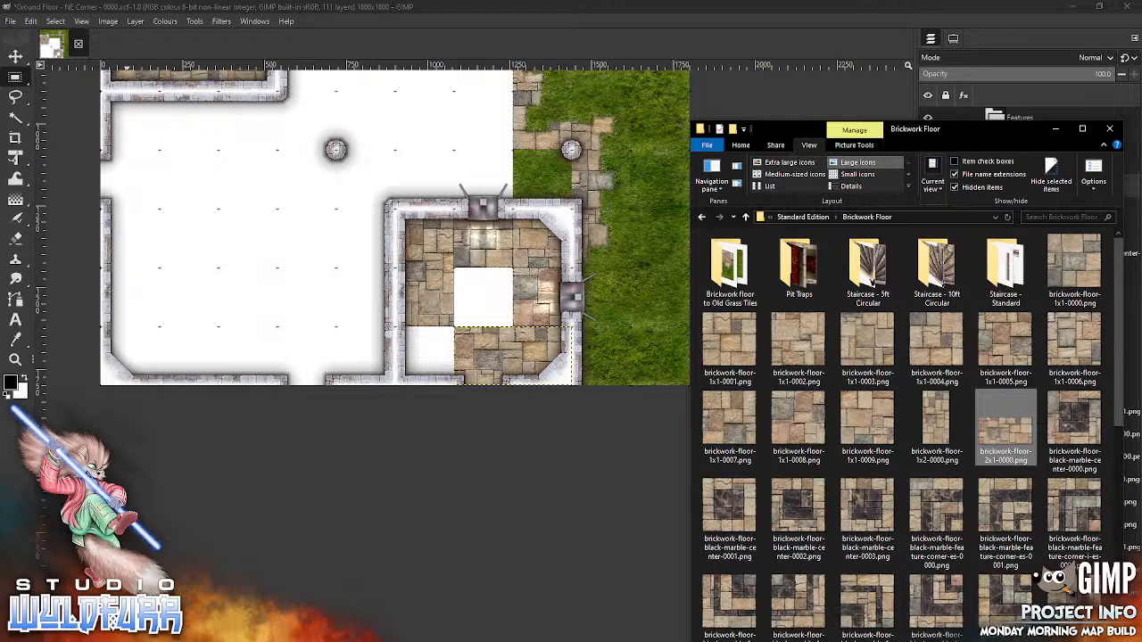
drag(794, 346, 470, 294)
click(16, 58)
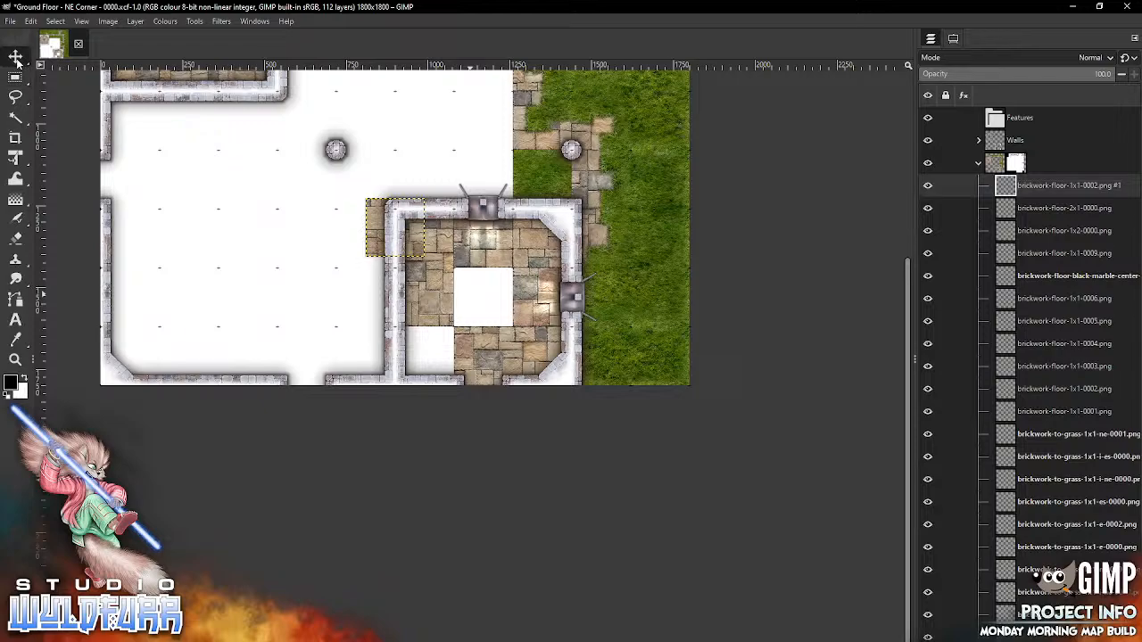
drag(375, 225, 407, 354)
- Add brickwork-floor-pink-marble-center-0003.png and place it in the centre of the southeast room
key(alt+Tab)
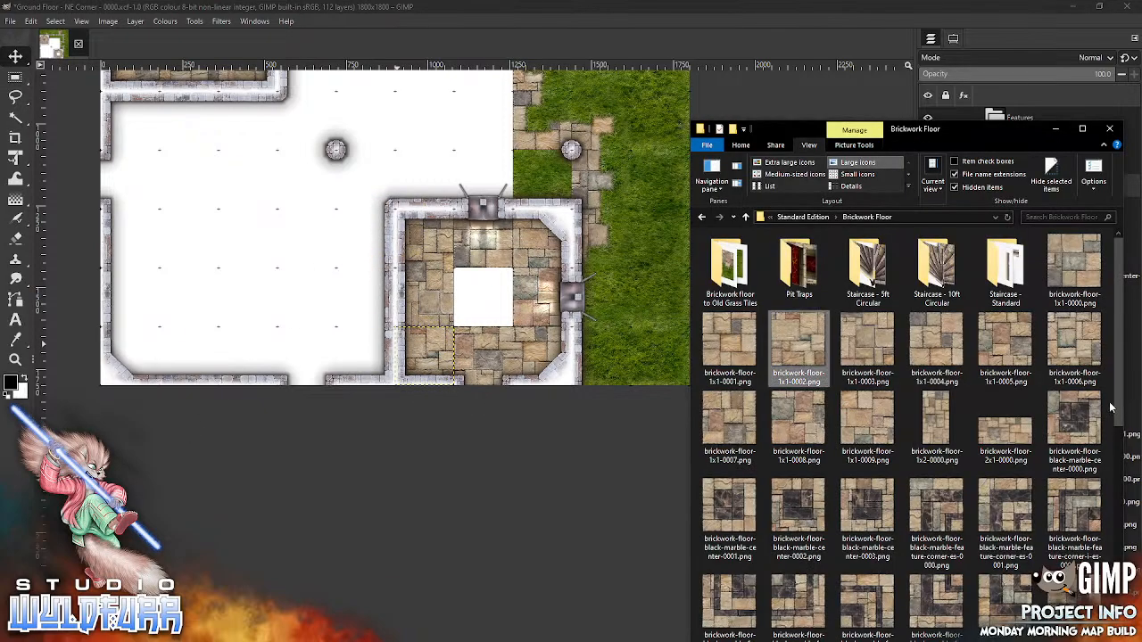
scroll(1110, 406, down, 5)
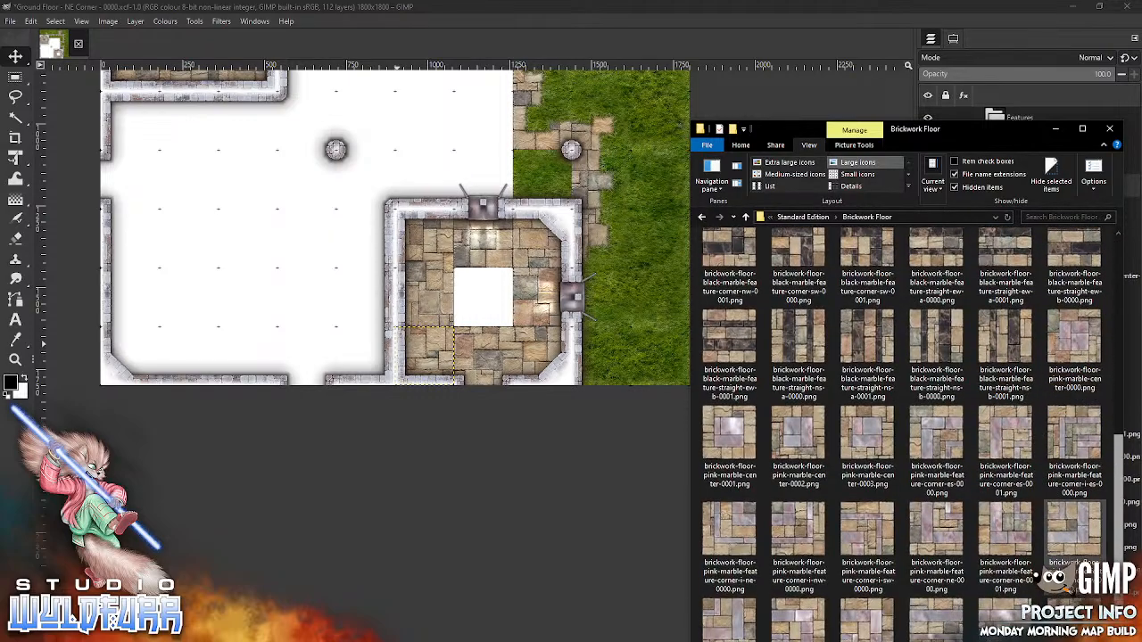
drag(866, 437, 493, 323)
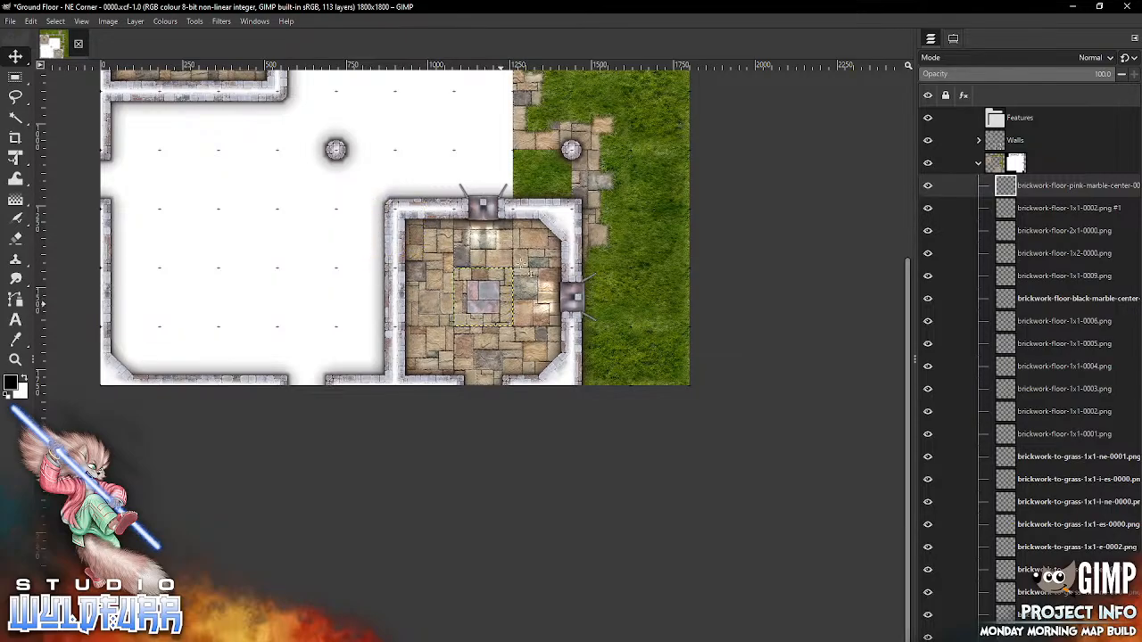
- Add the pink marble feature corner tile joining west and south, and place it directly northeast of the main room's free-standing column
drag(521, 262, 640, 464)
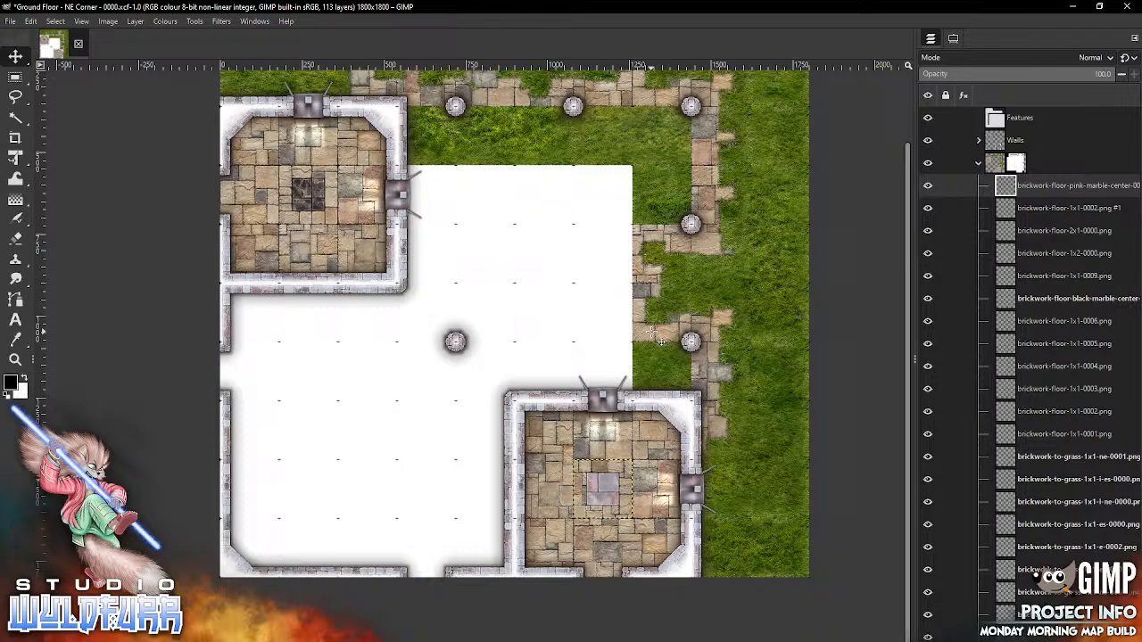
key(alt+Tab)
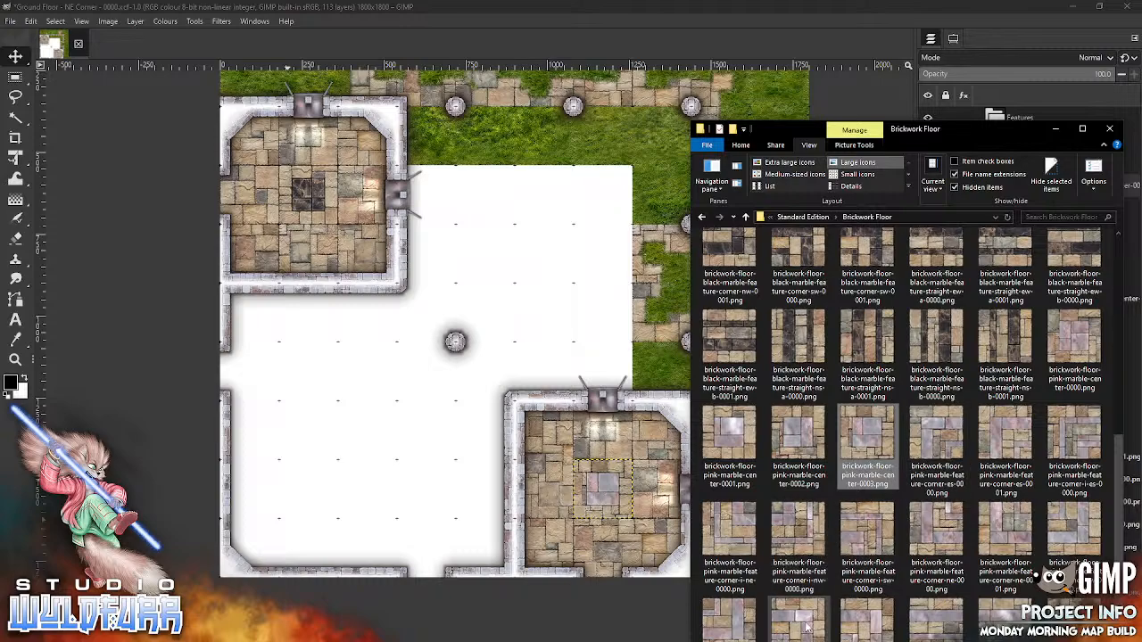
click(805, 627)
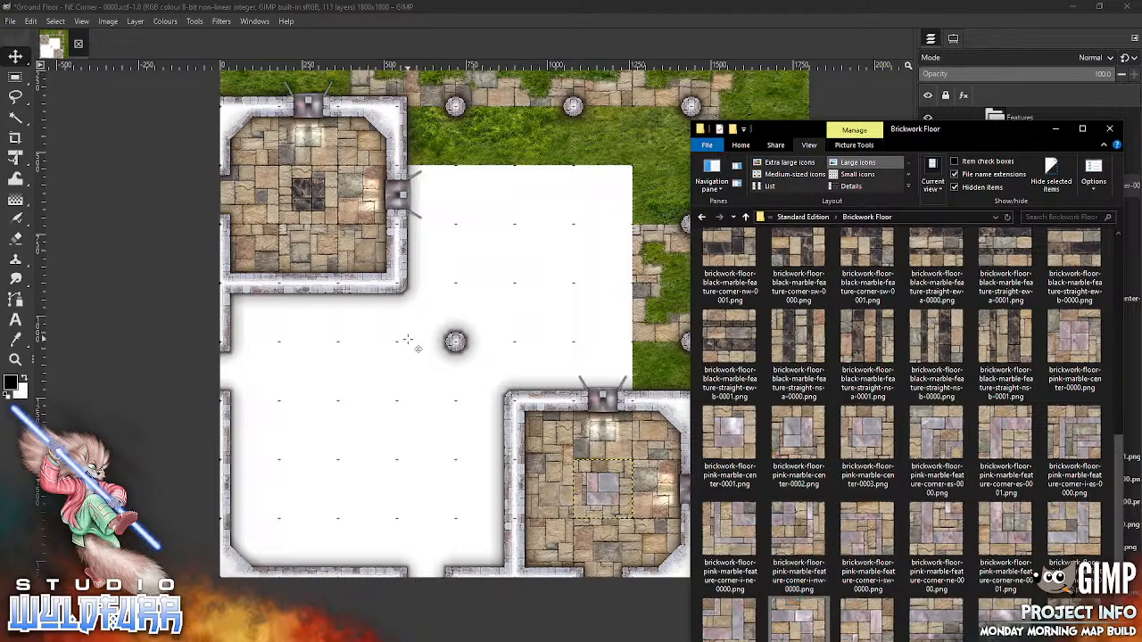
drag(529, 315, 497, 304)
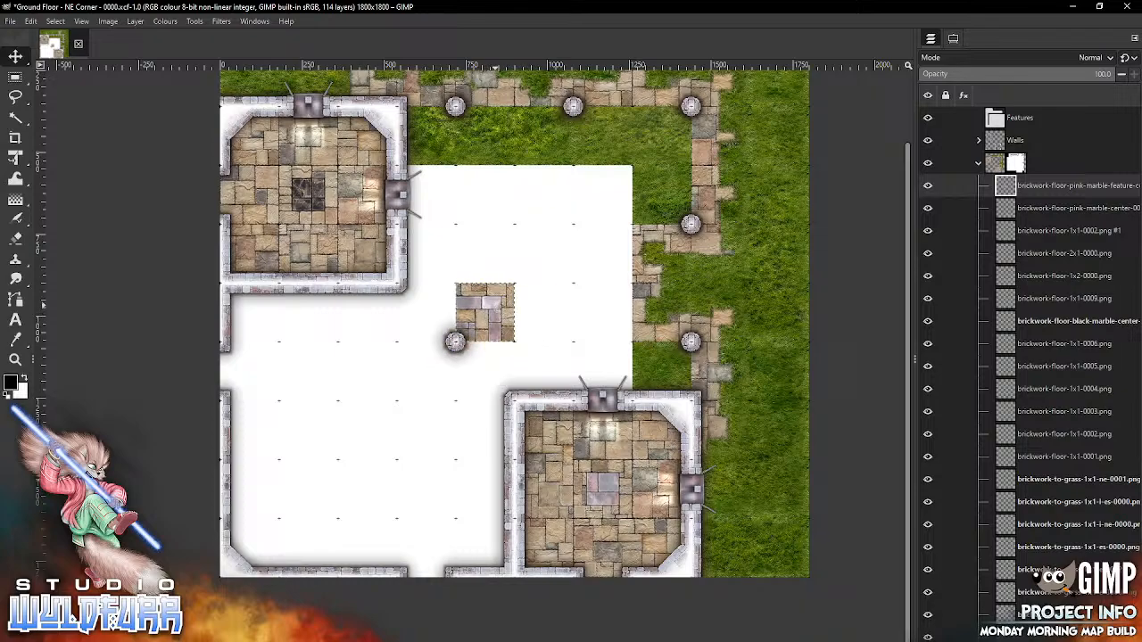
- Add the pink marble feature corner tile joining north and west, and place it in the main room's southeast corner
key(alt+Tab)
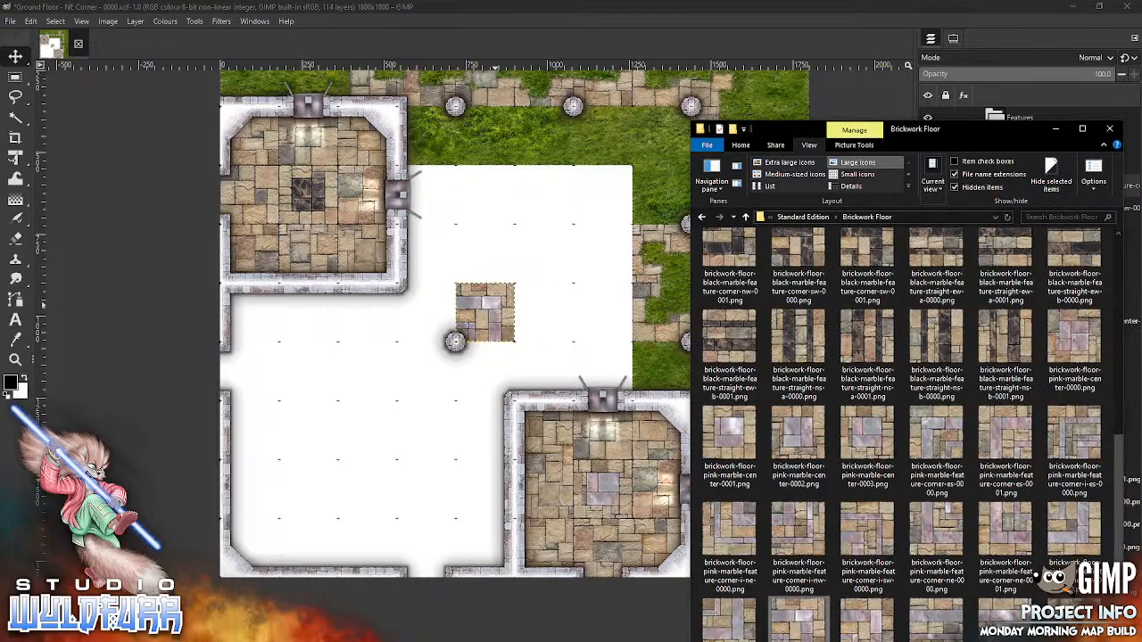
click(1073, 533)
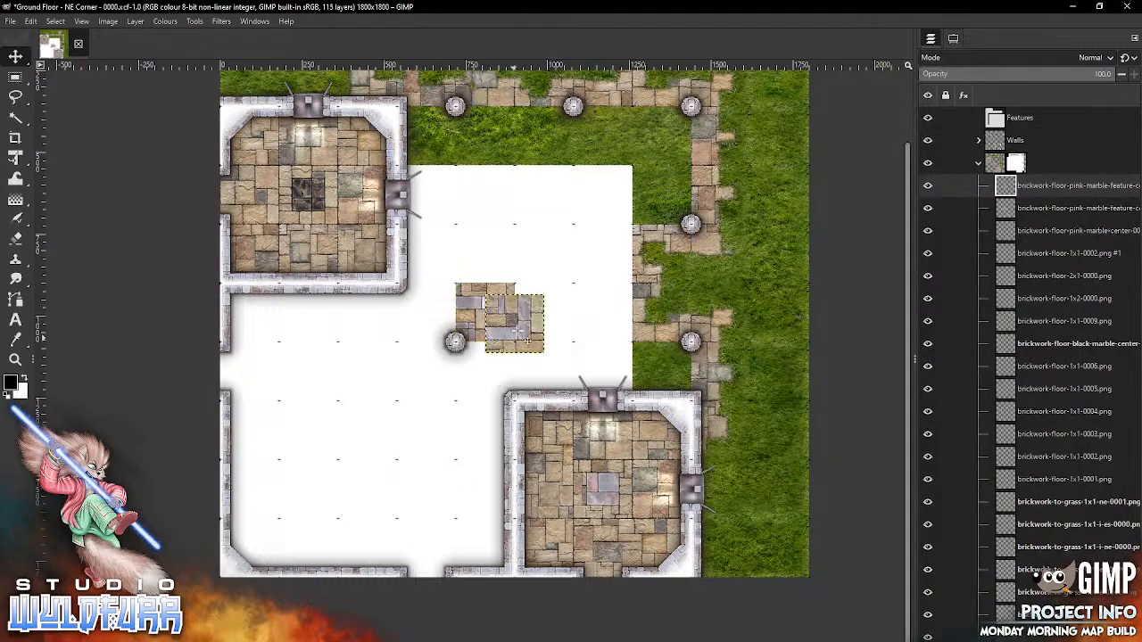
drag(526, 327, 495, 550)
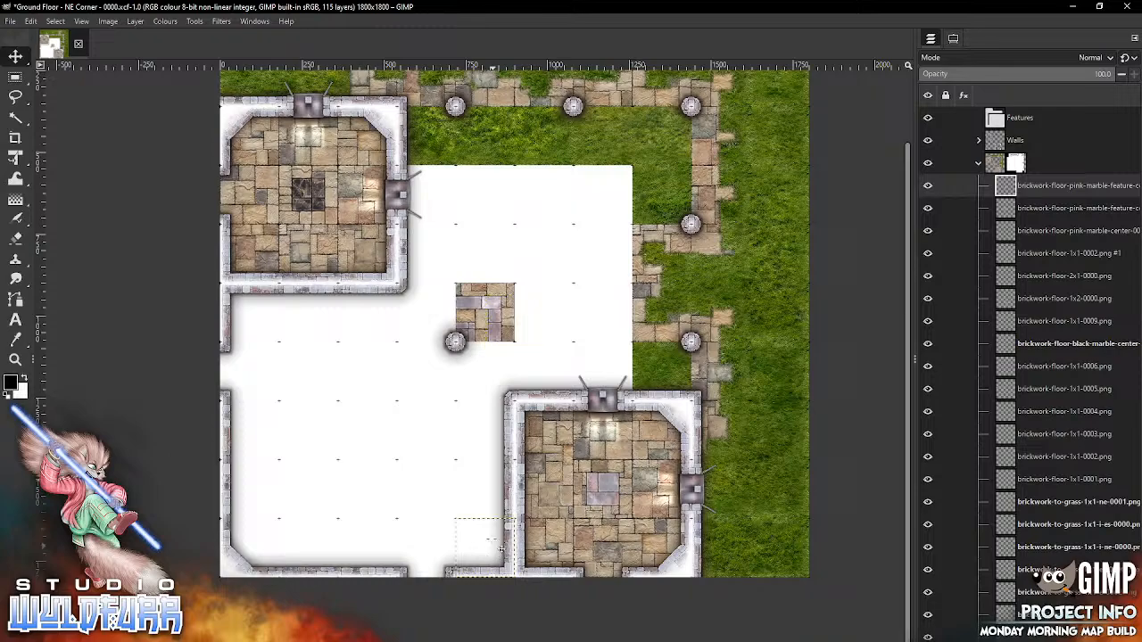
- Add brickwork-floor-pink-marble-feature-corner-ne-0000.png and place it in the main room's southwest corner
key(alt+Tab)
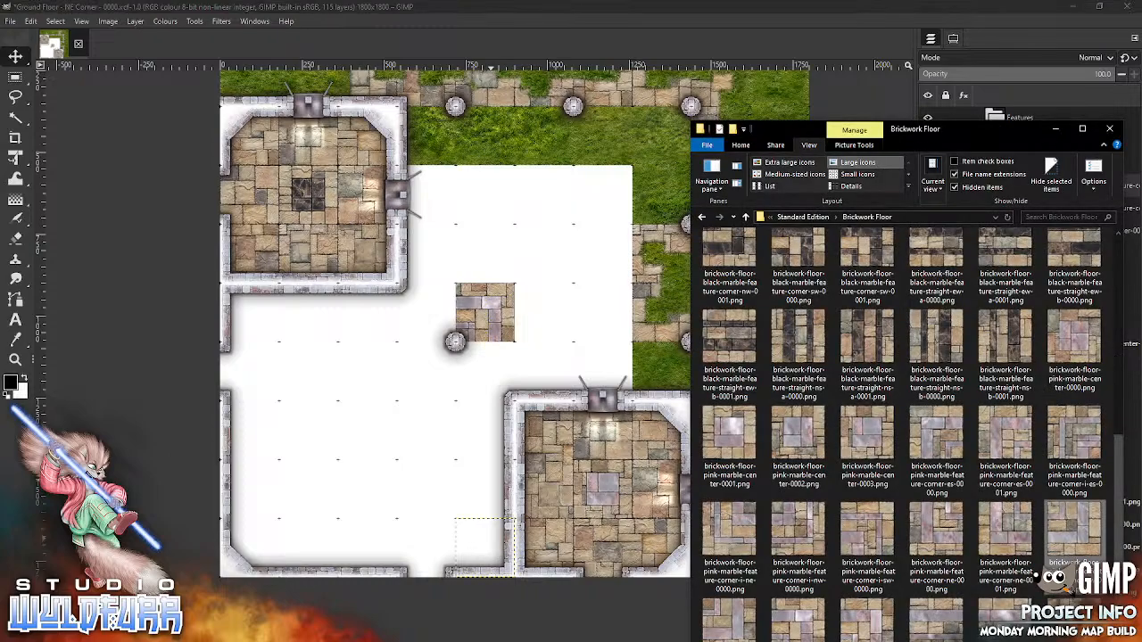
drag(936, 535, 442, 473)
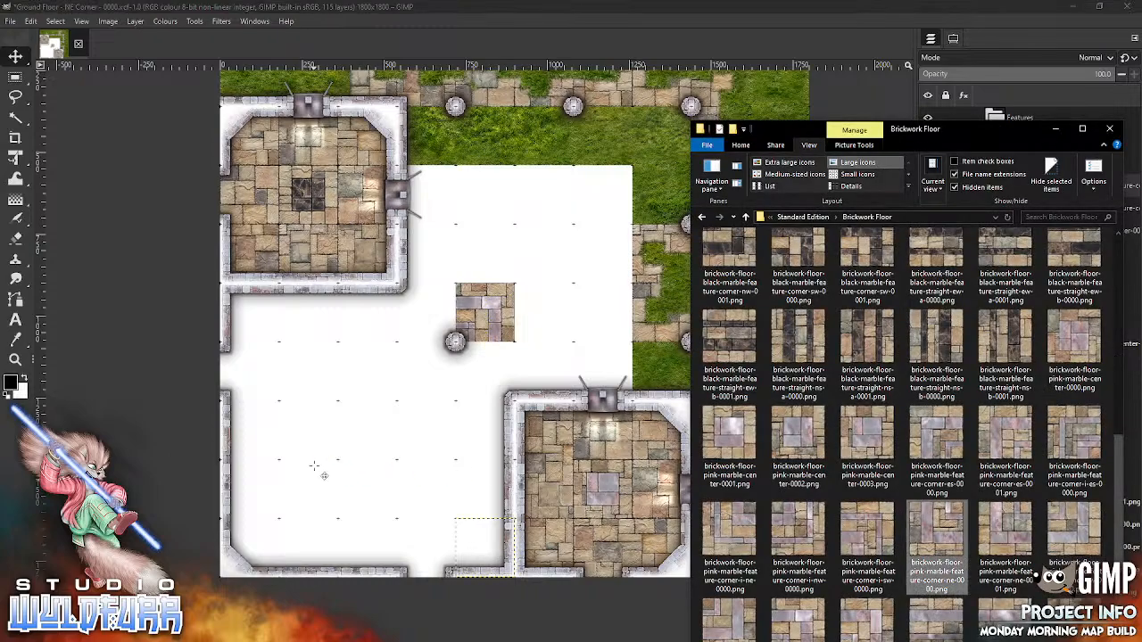
drag(314, 466, 314, 466)
drag(528, 319, 265, 536)
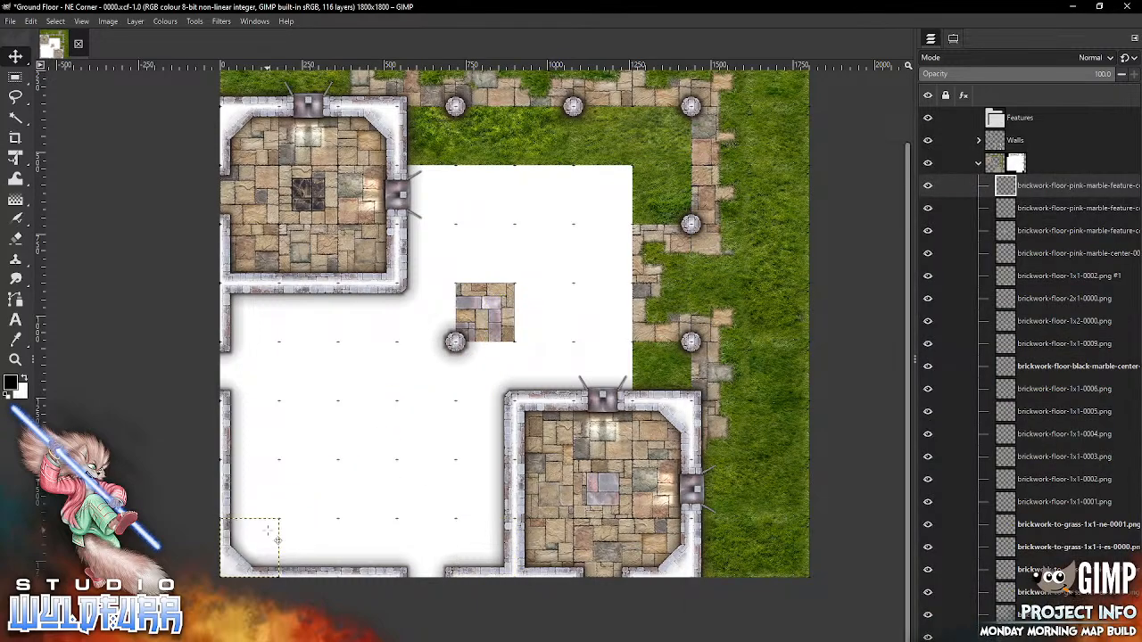
- Add brickwork-floor-pink-marble-feature-corner-es-0001.png and place it in the main room's northwest corner, below the northwest room
key(alt+Tab)
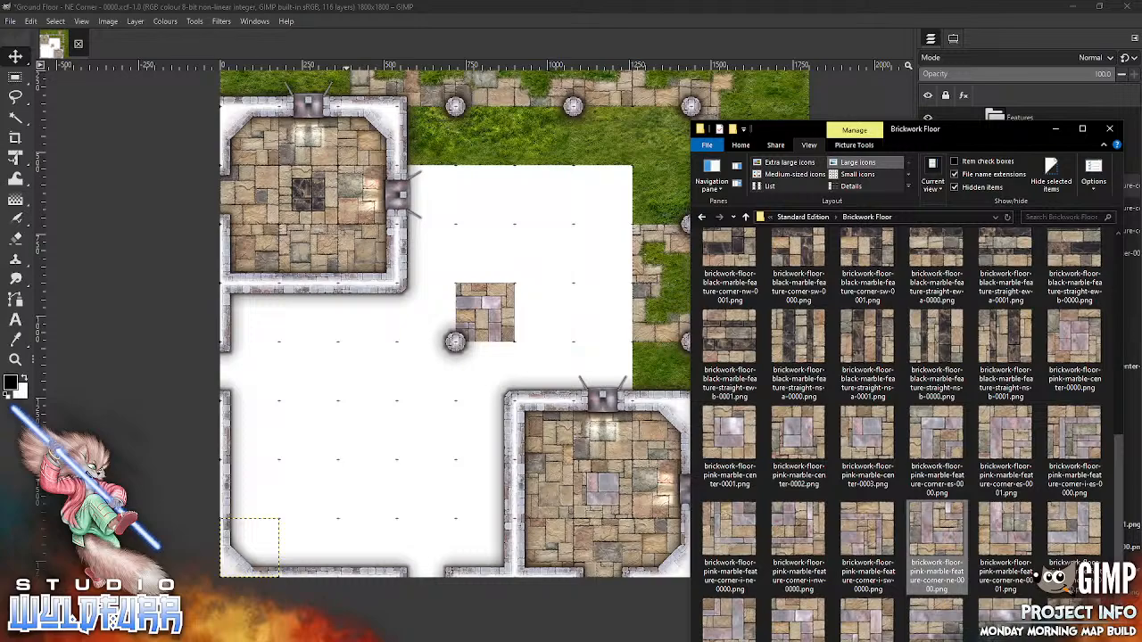
click(1015, 431)
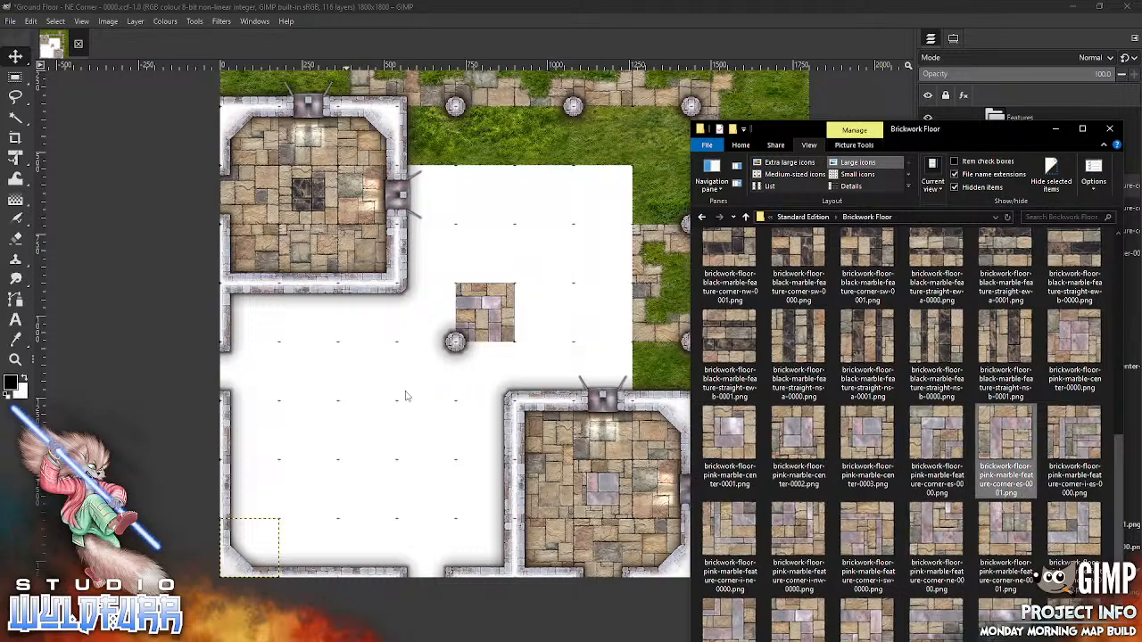
drag(406, 396, 359, 404)
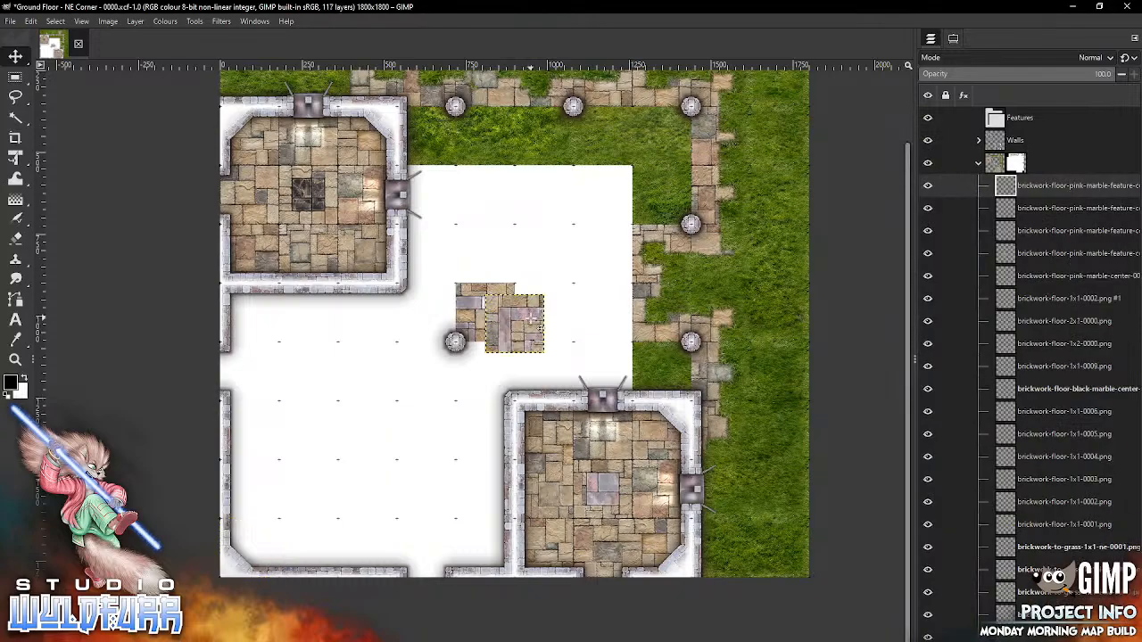
drag(531, 318, 264, 312)
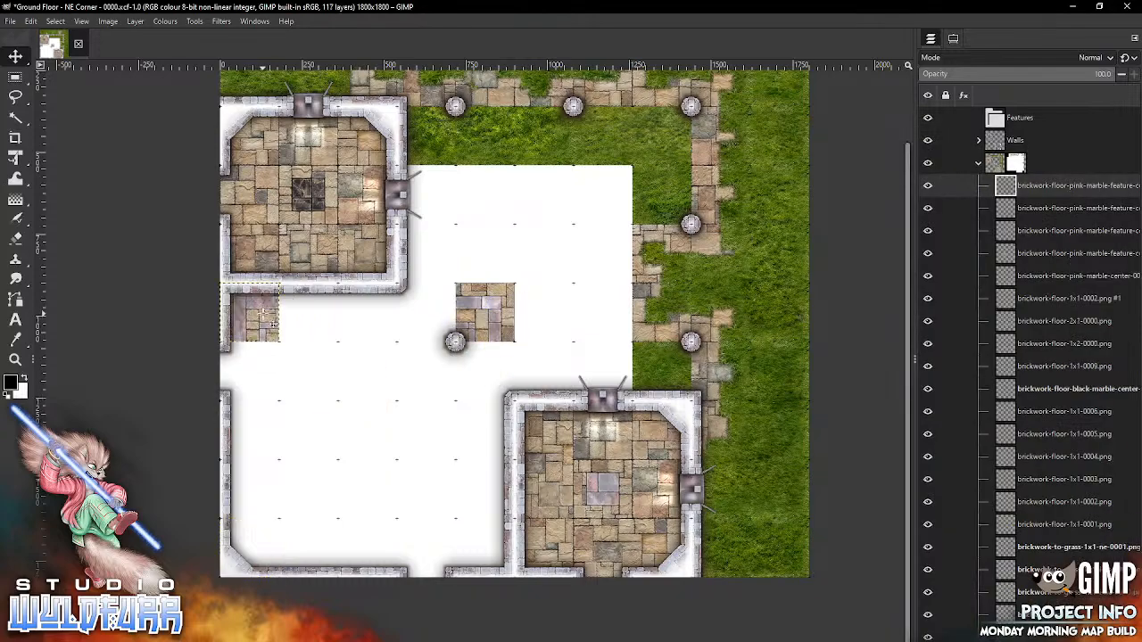
- Add an east-west pink marble feature straight tile and place it immediately east of the main room's northwest corner tile
key(alt+Tab)
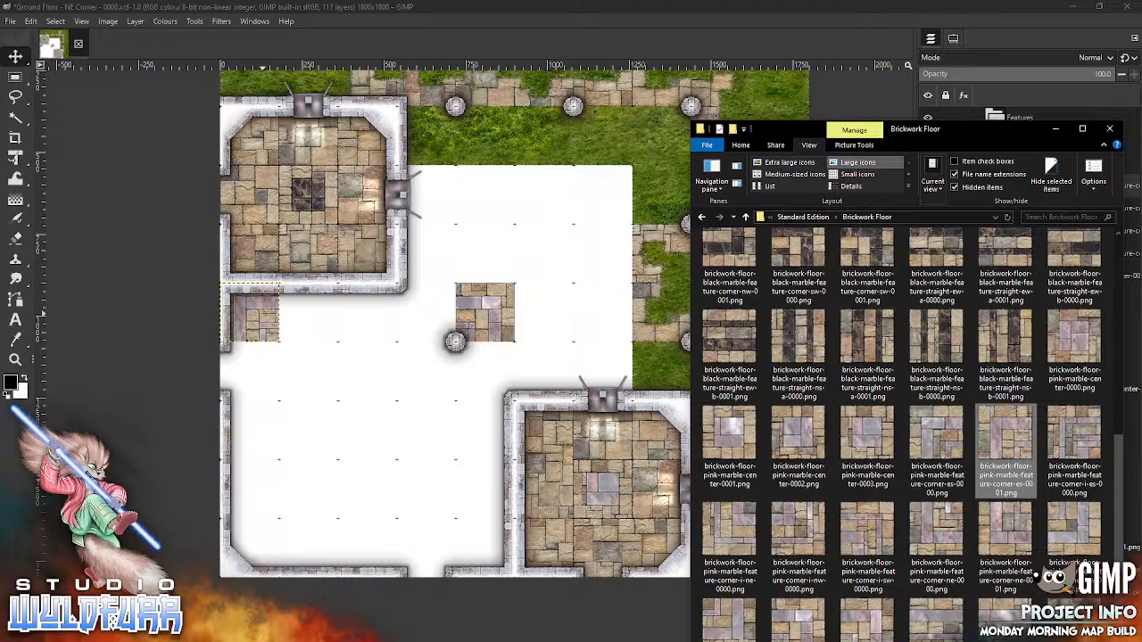
click(922, 607)
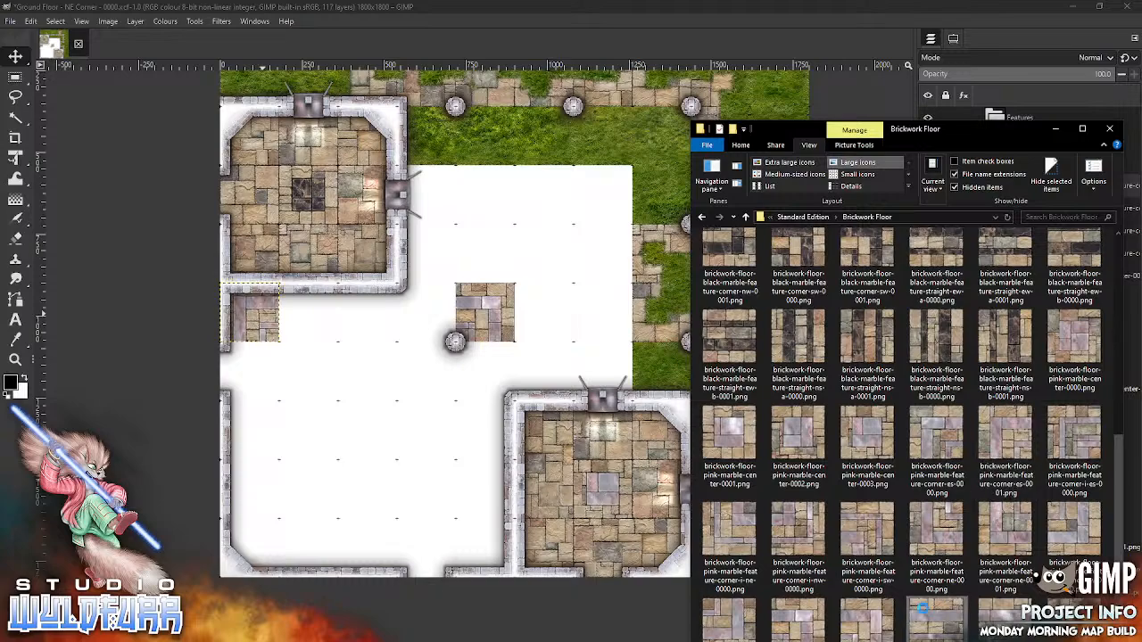
drag(936, 615, 334, 399)
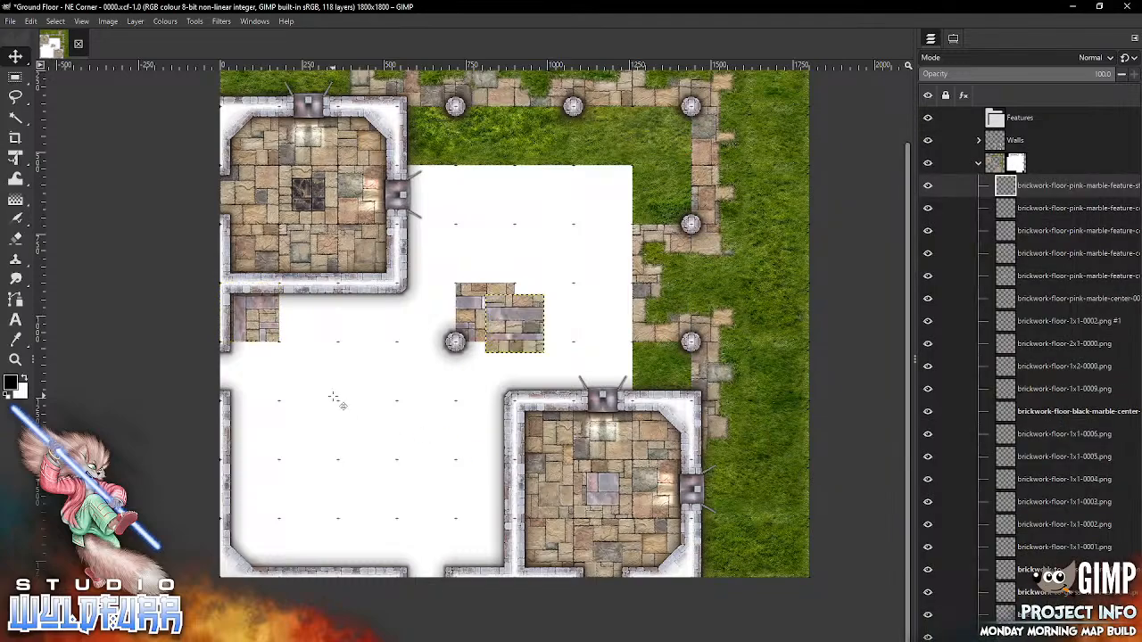
drag(524, 326, 324, 325)
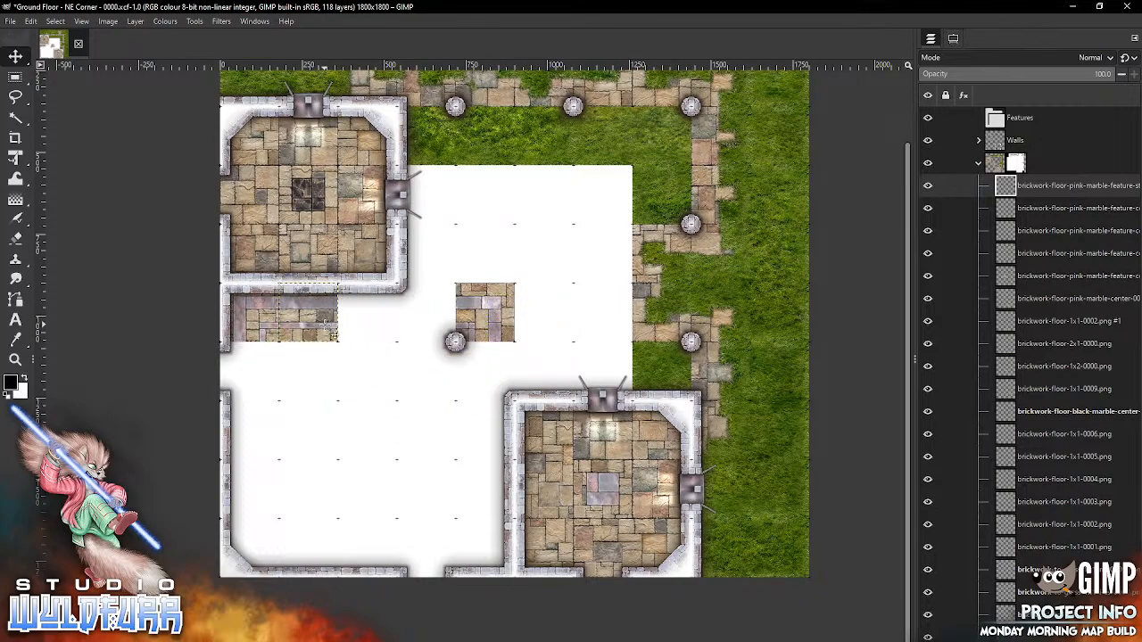
- Add the next east-west pink marble feature straight variant and place it as the third tile from the west wall in that row
key(alt+Tab)
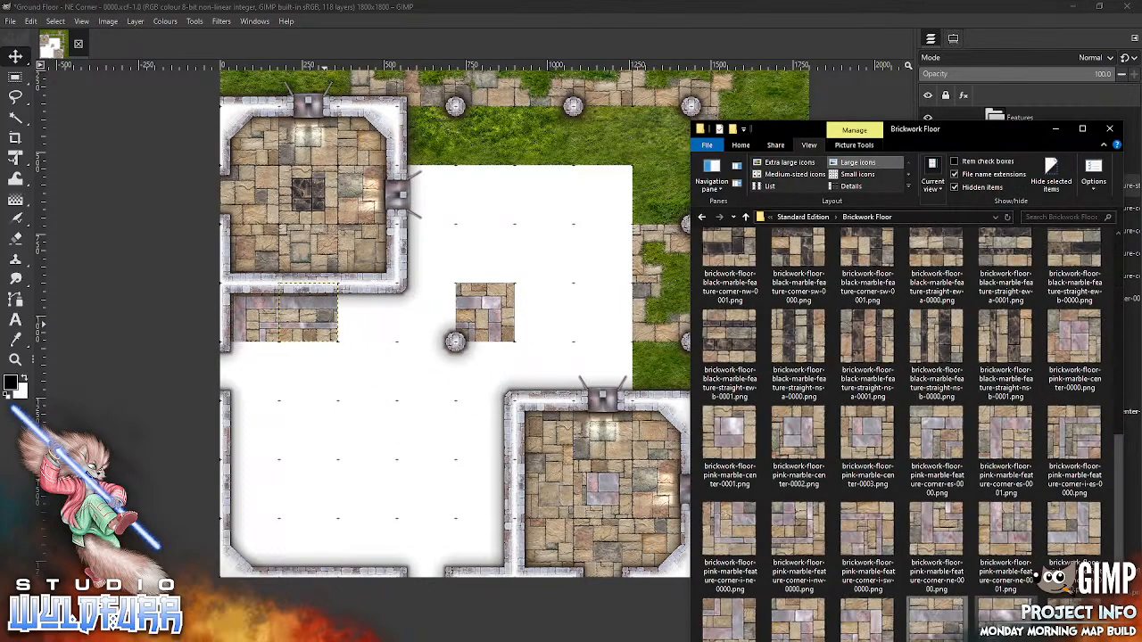
click(1005, 615)
drag(375, 431, 385, 439)
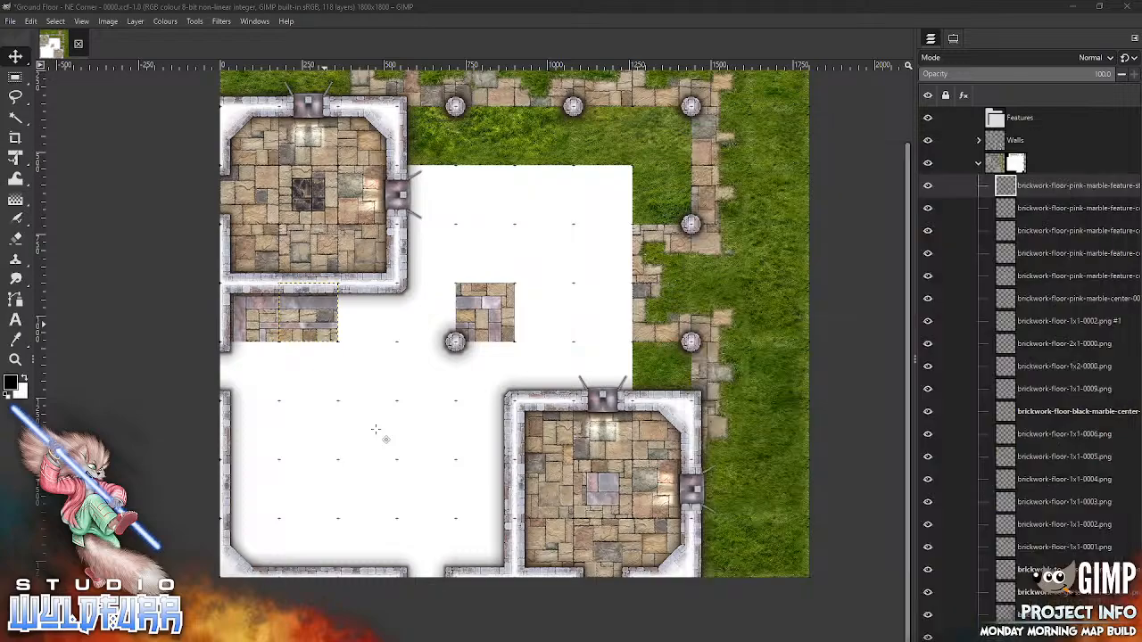
drag(510, 338, 370, 332)
- Add the first east-west pink marble straight tile again and place it in the gap before the corner tile northeast of the column
key(alt+Tab)
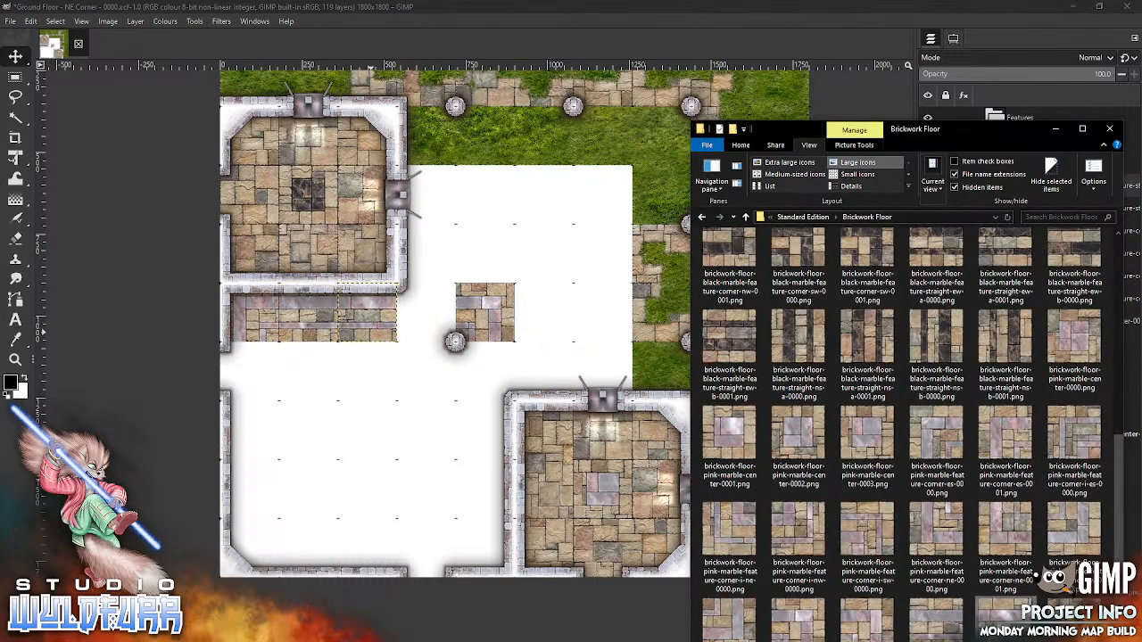
drag(938, 624, 384, 391)
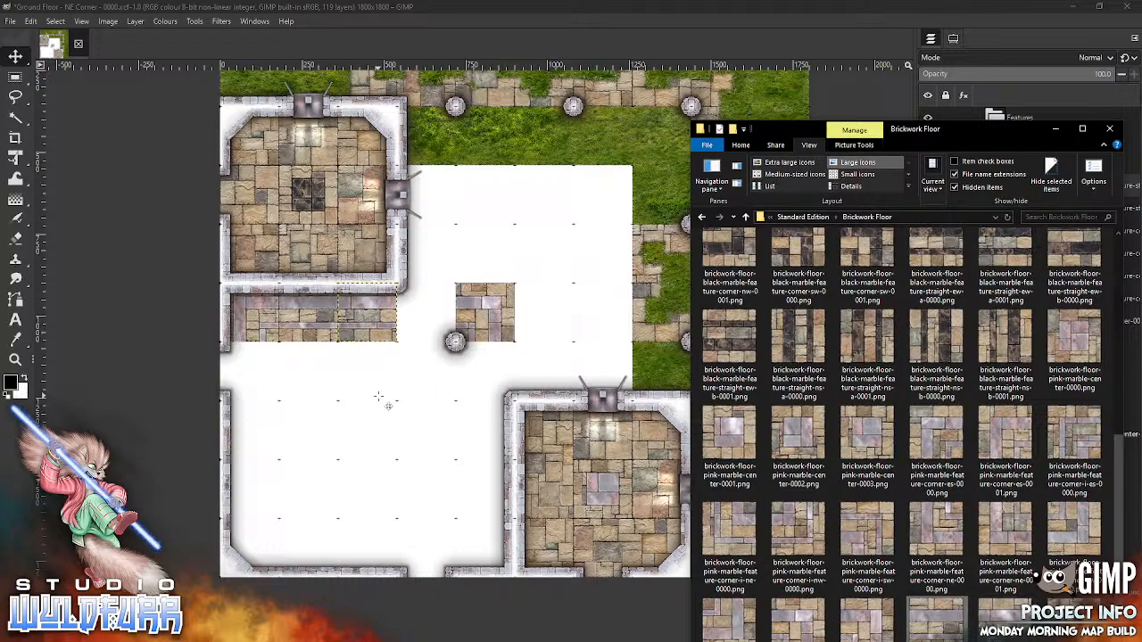
drag(523, 309, 441, 313)
key(alt+Tab)
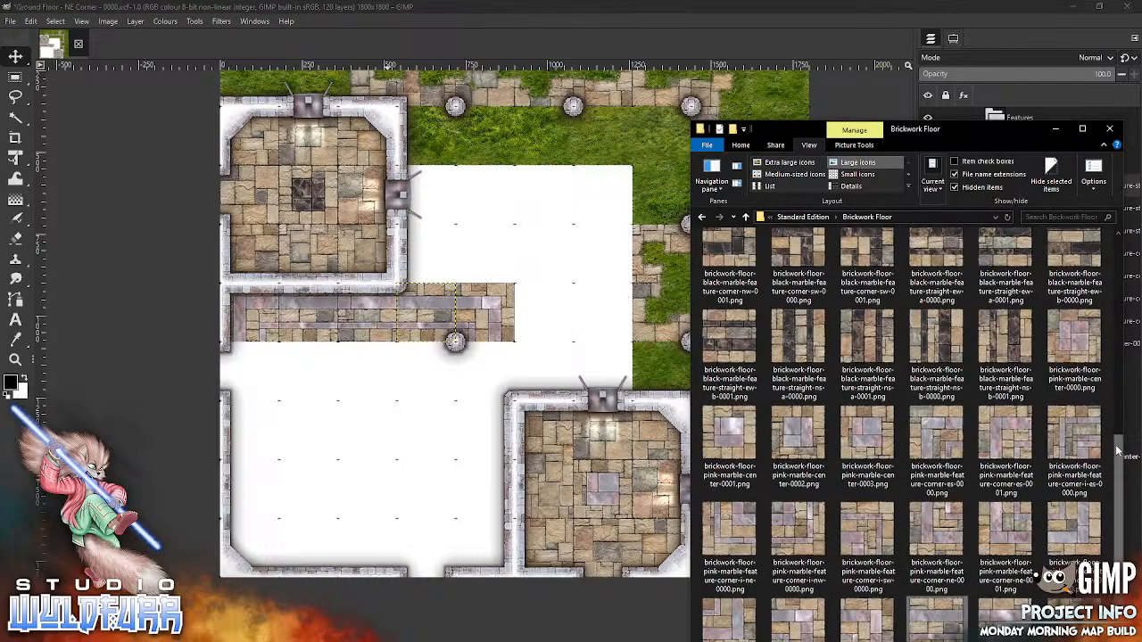
- Add three north-south pink marble feature straight tiles and stack them along the main room's west wall, below the northwest corner tile
scroll(791, 596, down, 1)
drag(791, 596, 484, 484)
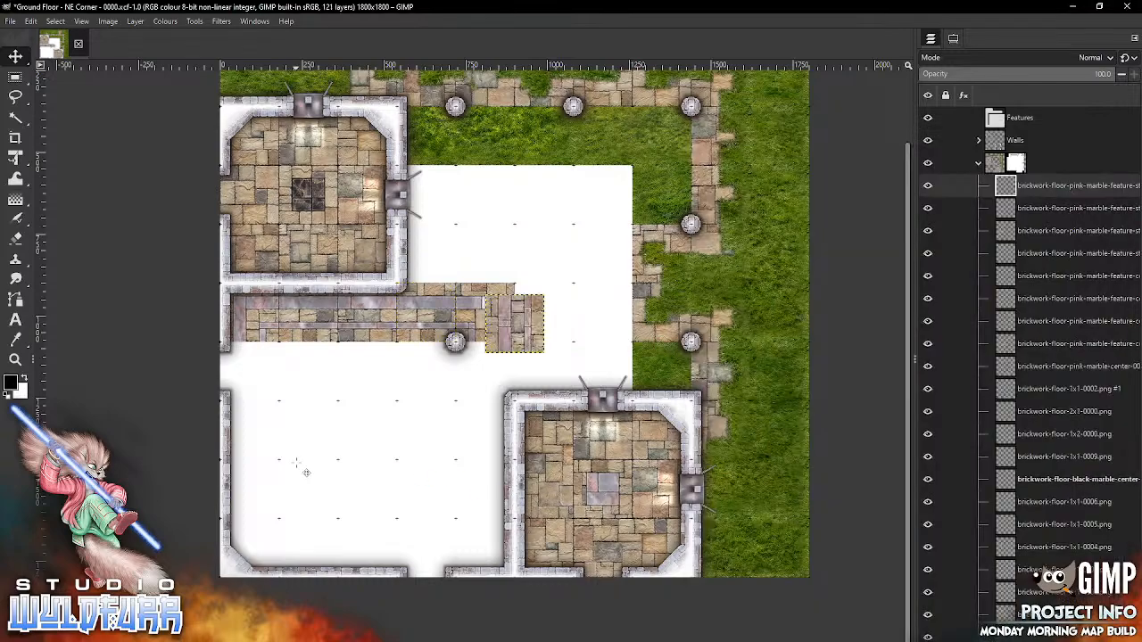
drag(528, 331, 262, 374)
key(alt+Tab)
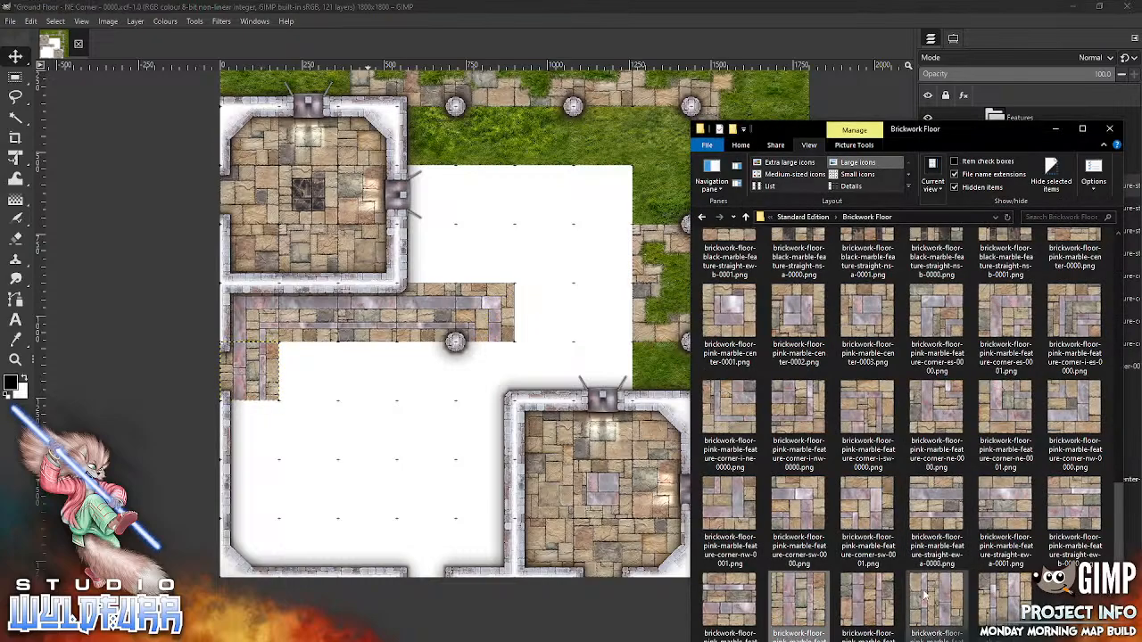
drag(862, 603, 464, 496)
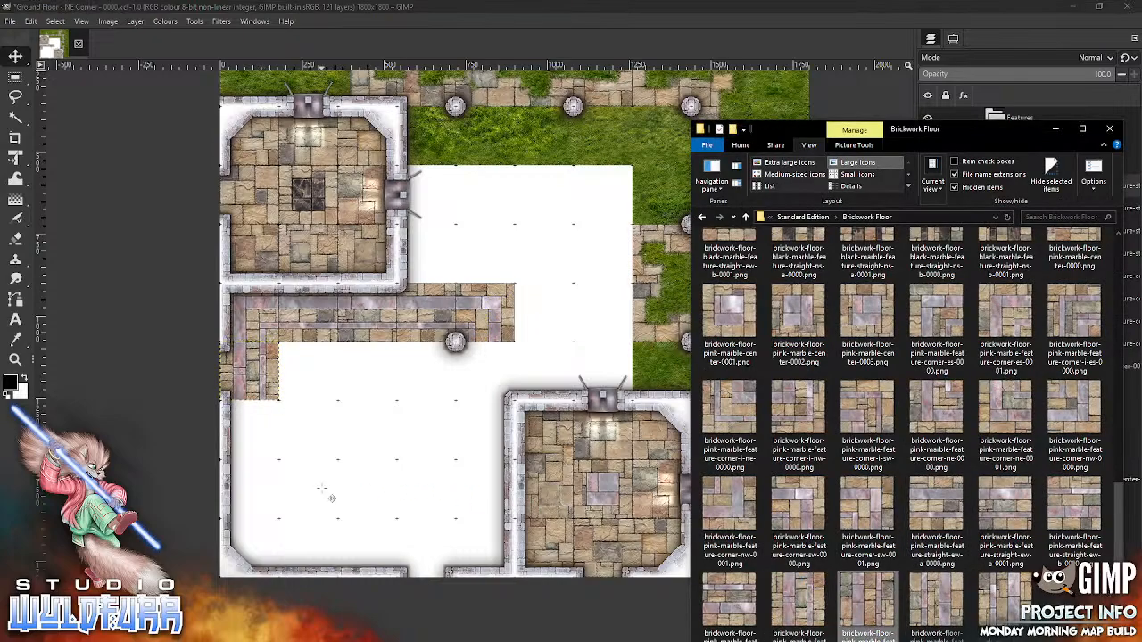
drag(541, 337, 270, 446)
key(alt+Tab)
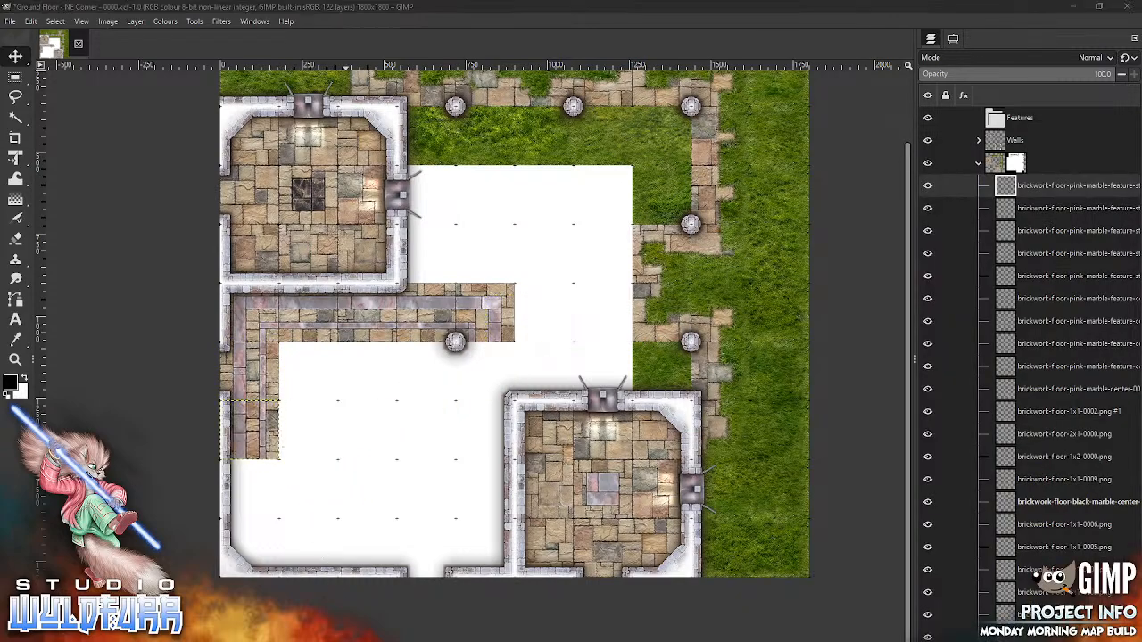
click(343, 476)
drag(516, 328, 261, 493)
key(alt+Tab)
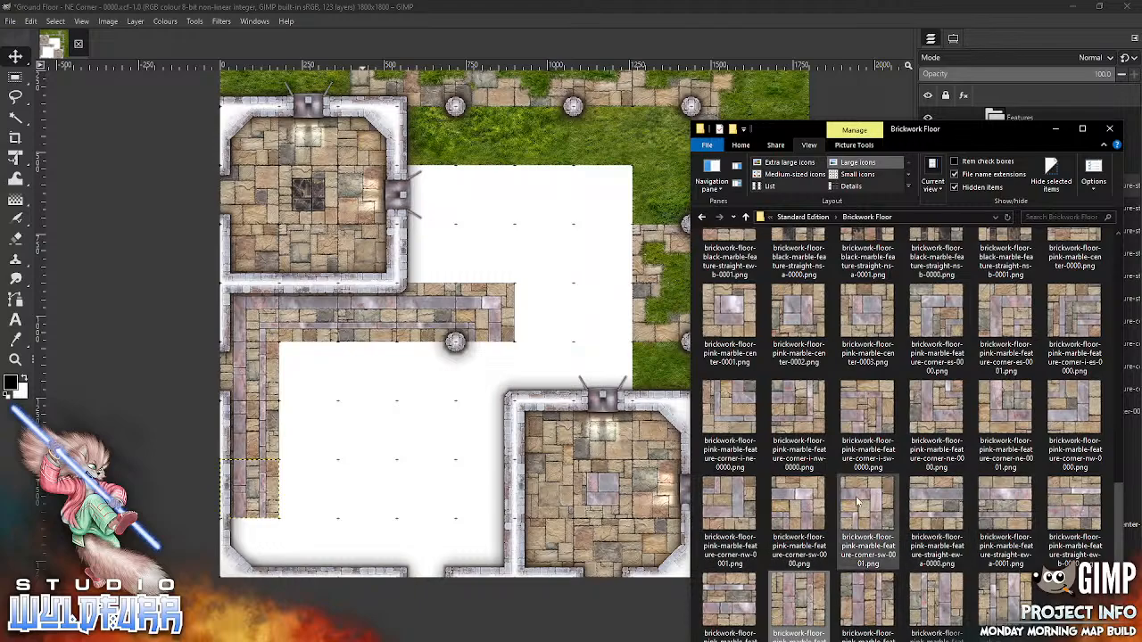
click(1010, 416)
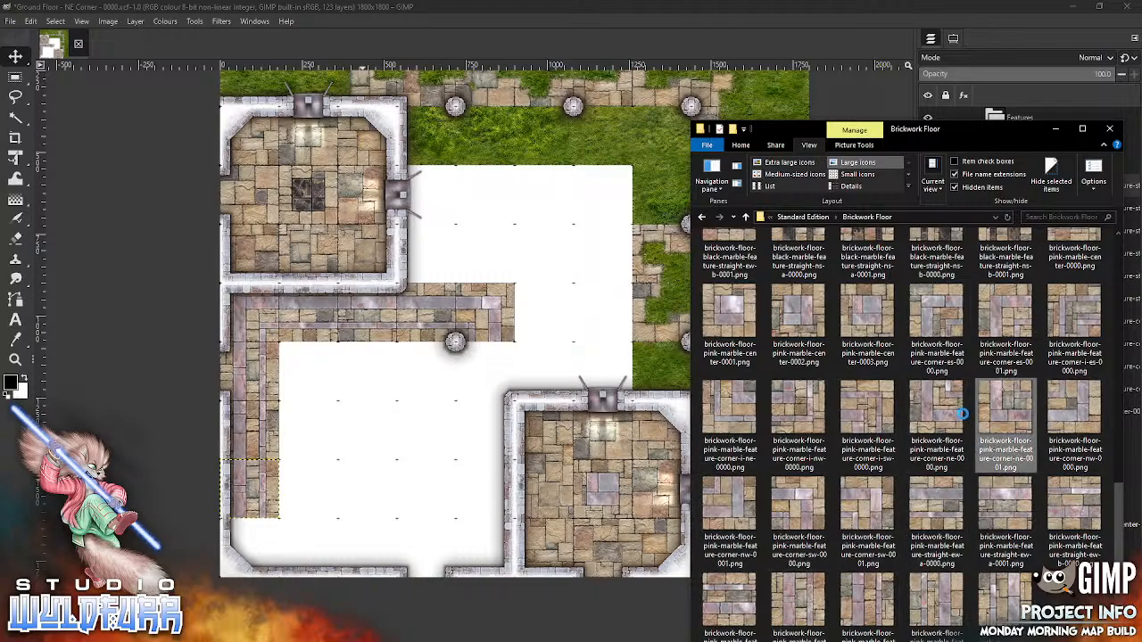
drag(357, 482, 366, 487)
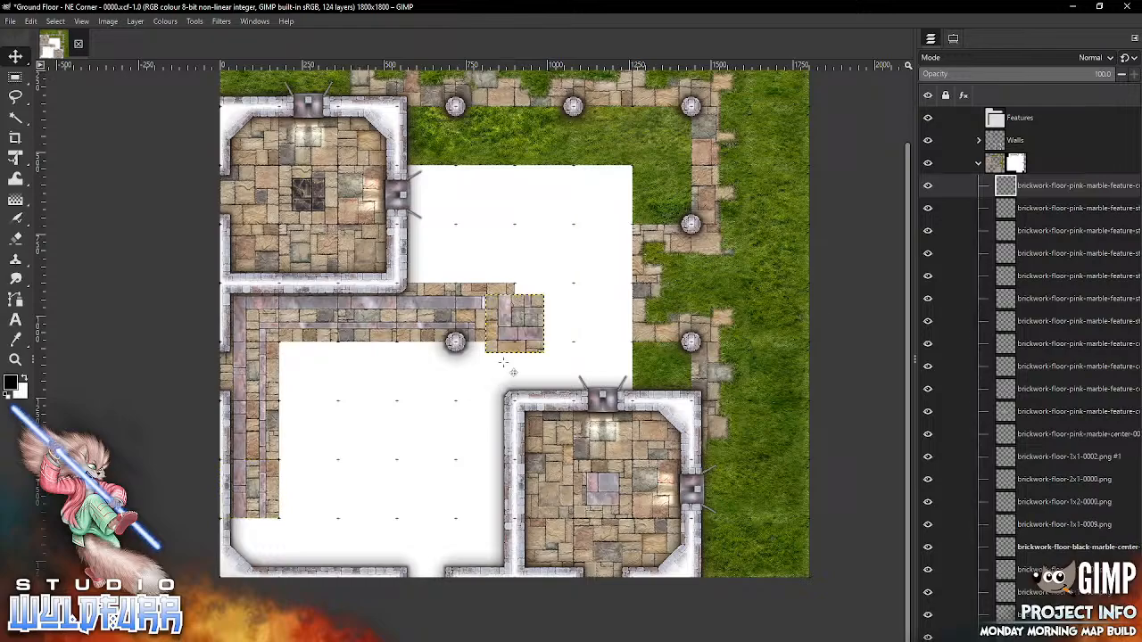
drag(516, 338, 450, 412)
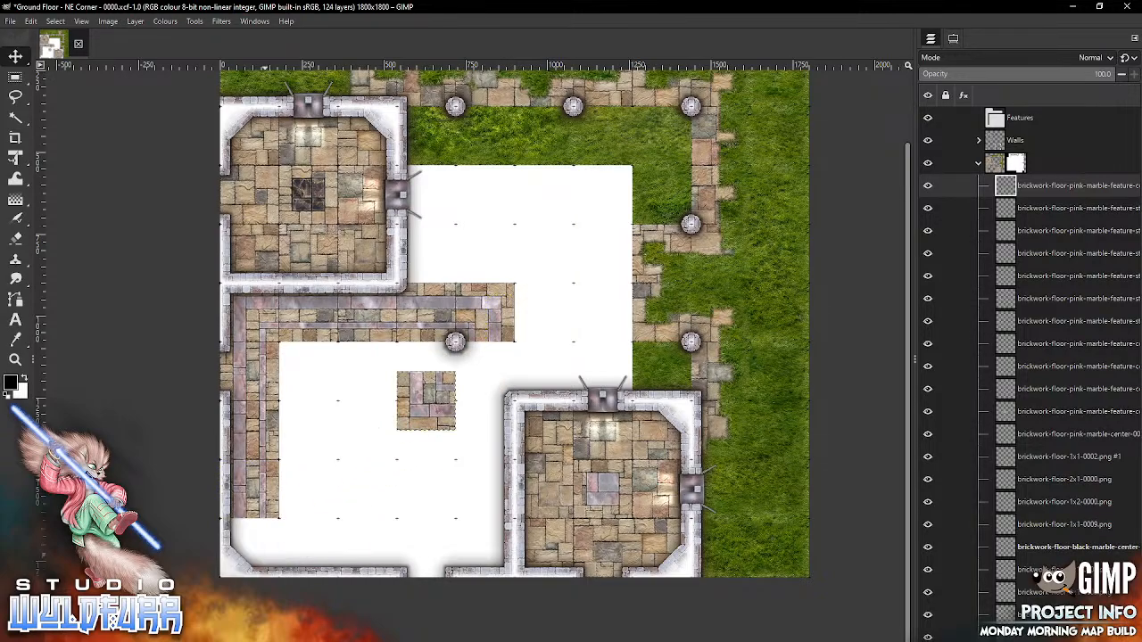
key(Delete)
- On the floor group's layer mask, fill the main room's southernmost row of squares to reveal its floor tiles, and clear the selection
click(1015, 167)
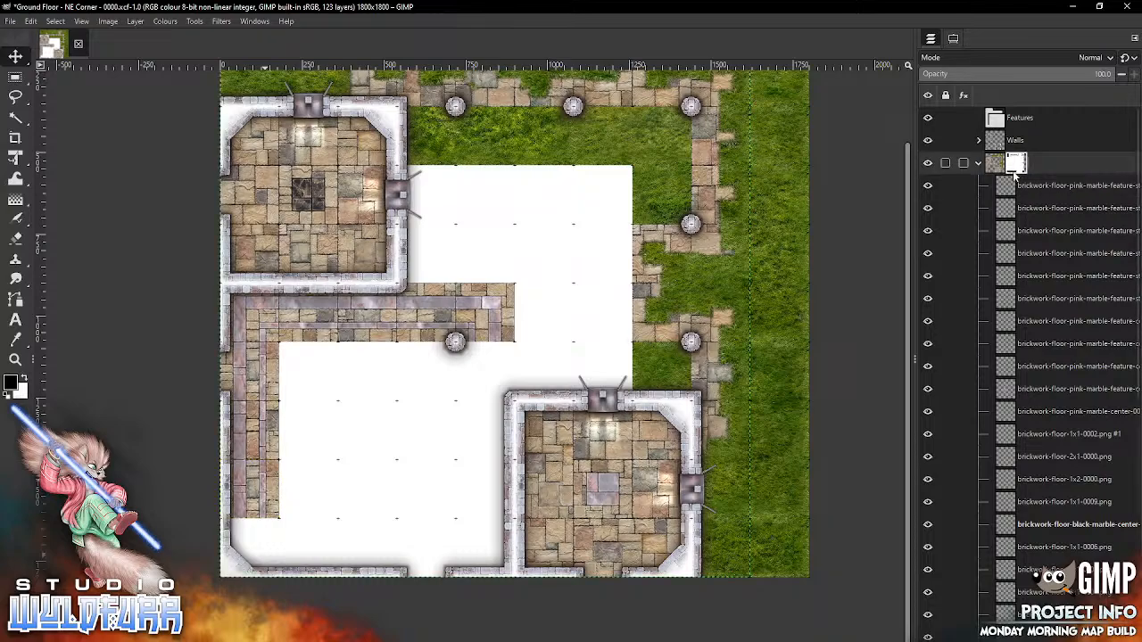
key(r)
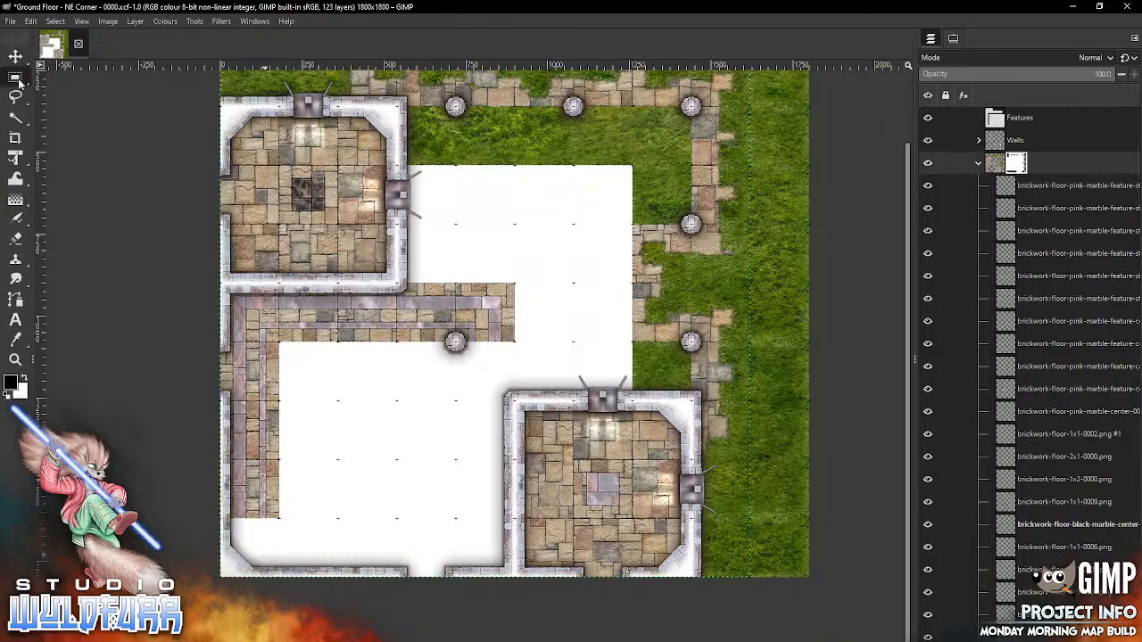
drag(221, 518, 527, 584)
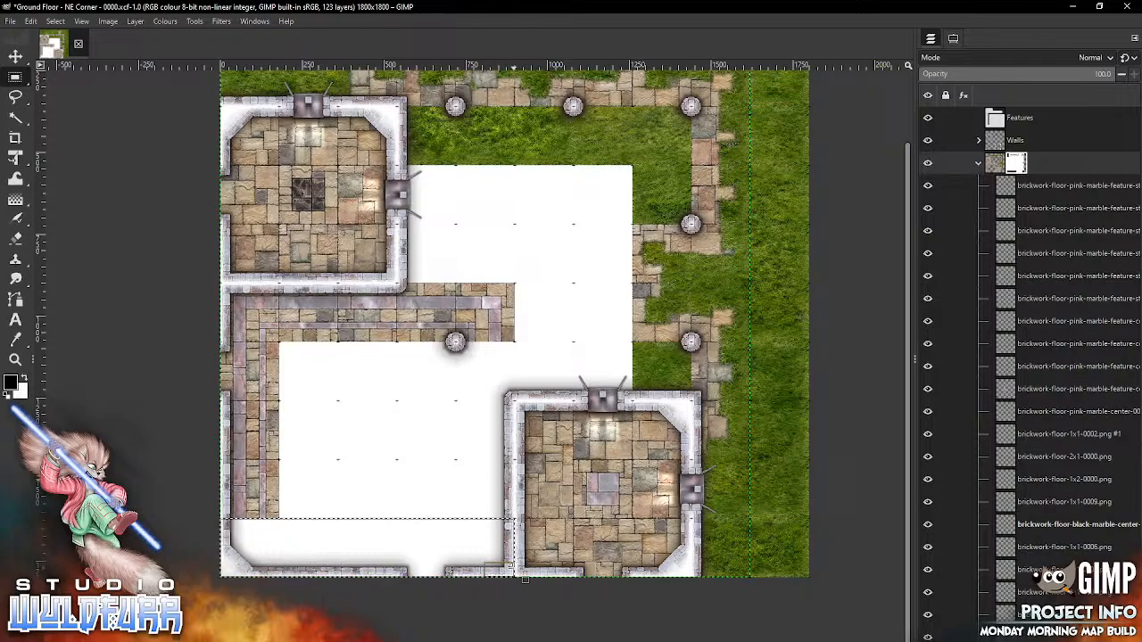
click(33, 21)
click(58, 213)
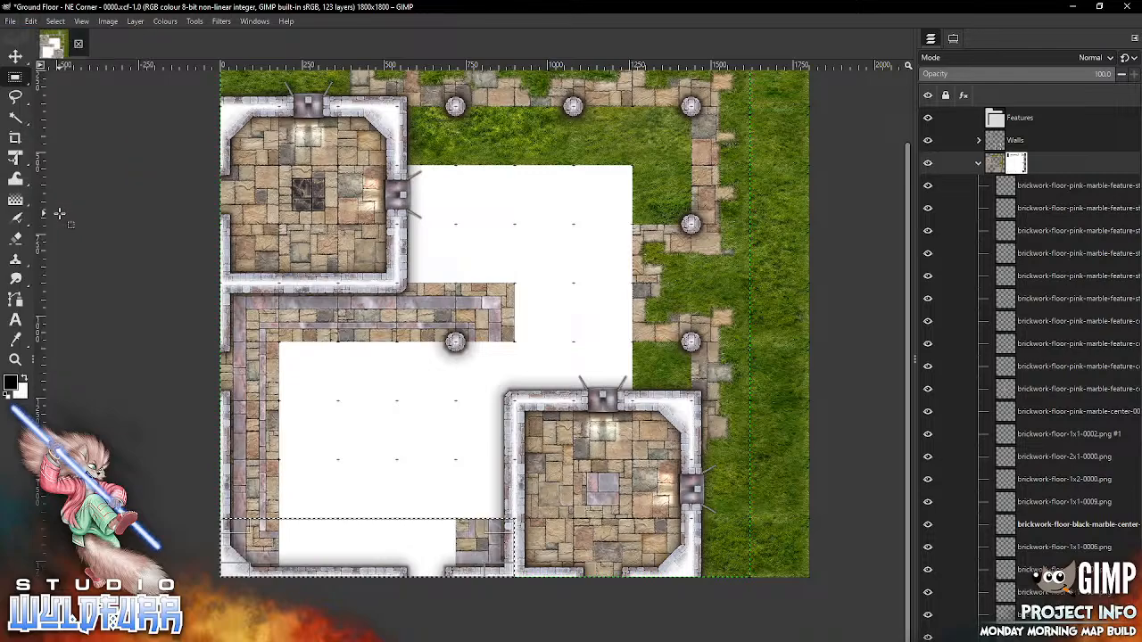
click(56, 22)
click(64, 57)
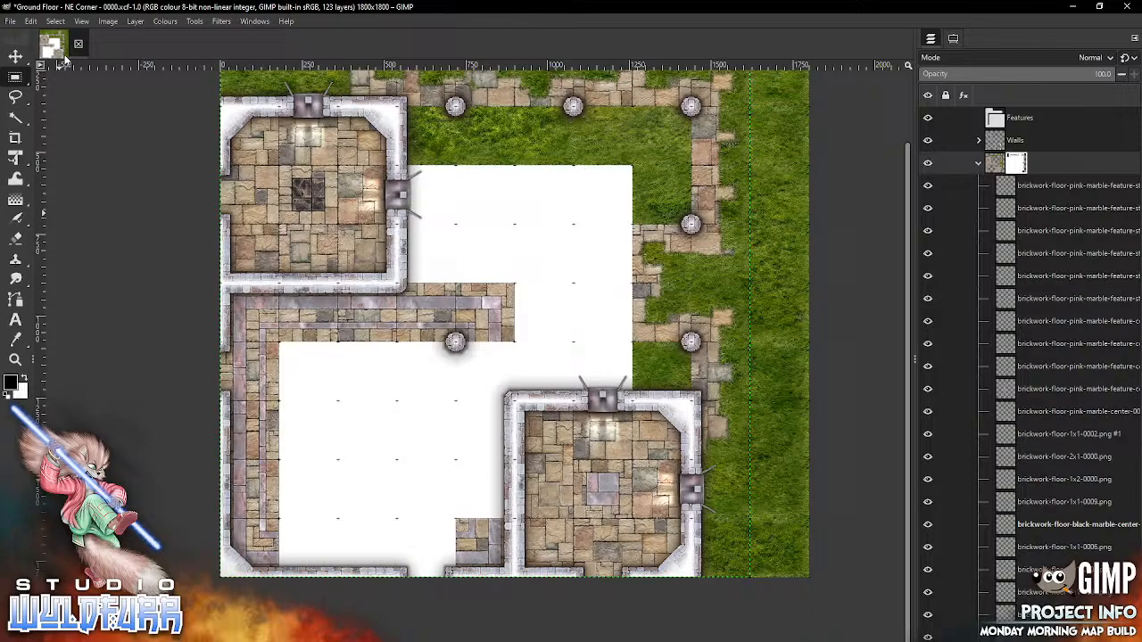
- Add three north-south pink marble feature straight tiles and stack them on the main room's east side, between its northeast and southeast corner tiles
key(alt+Tab)
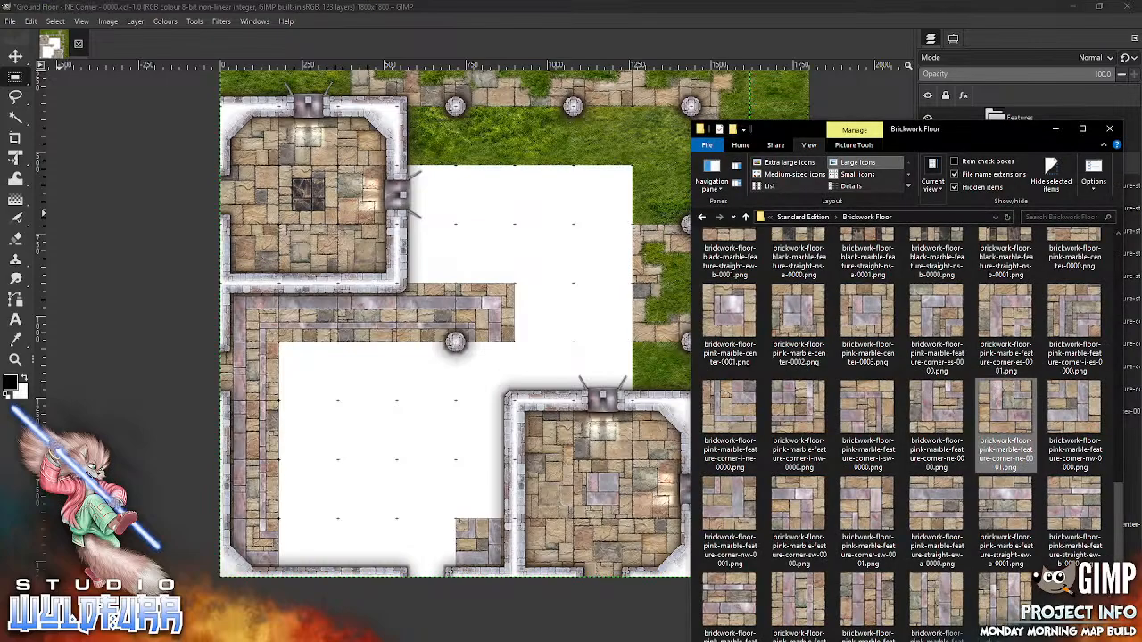
click(1005, 602)
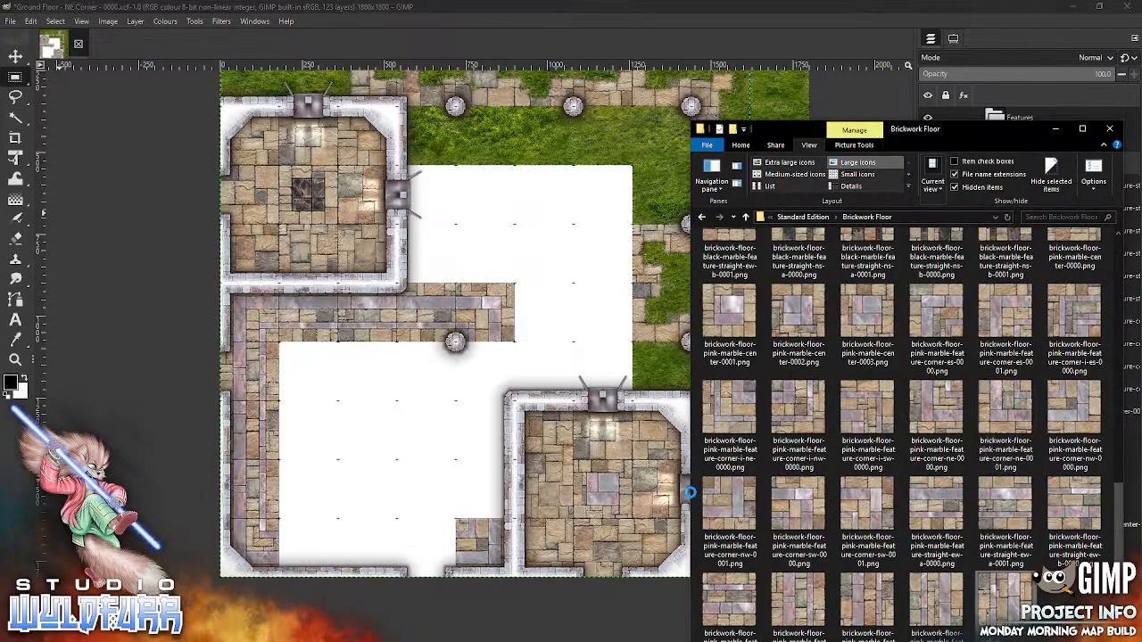
drag(395, 465, 396, 466)
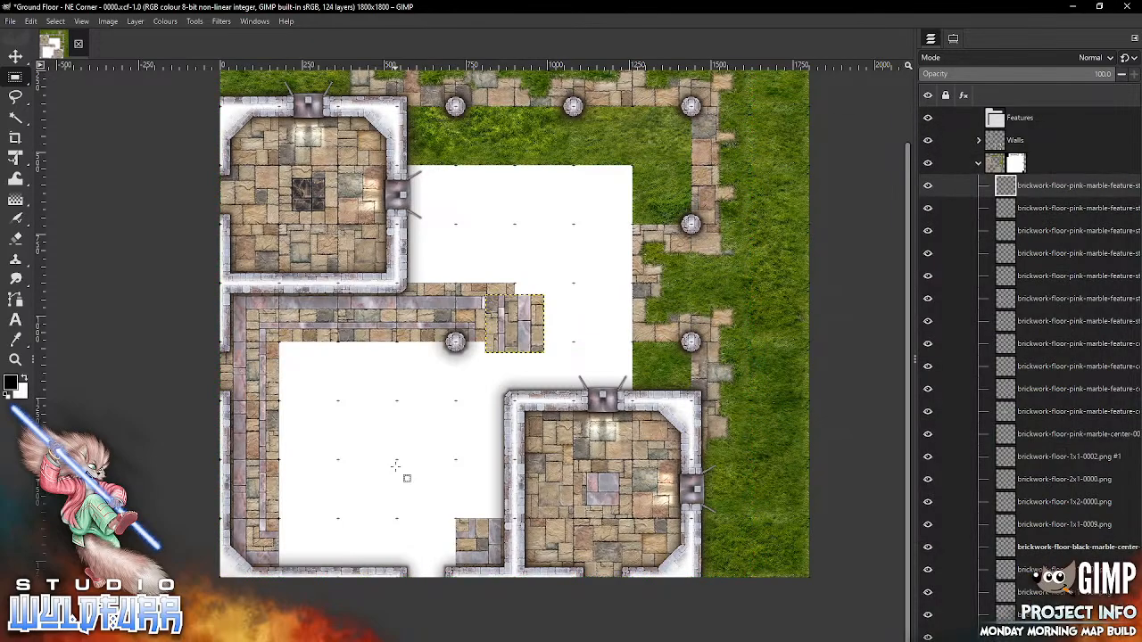
click(17, 58)
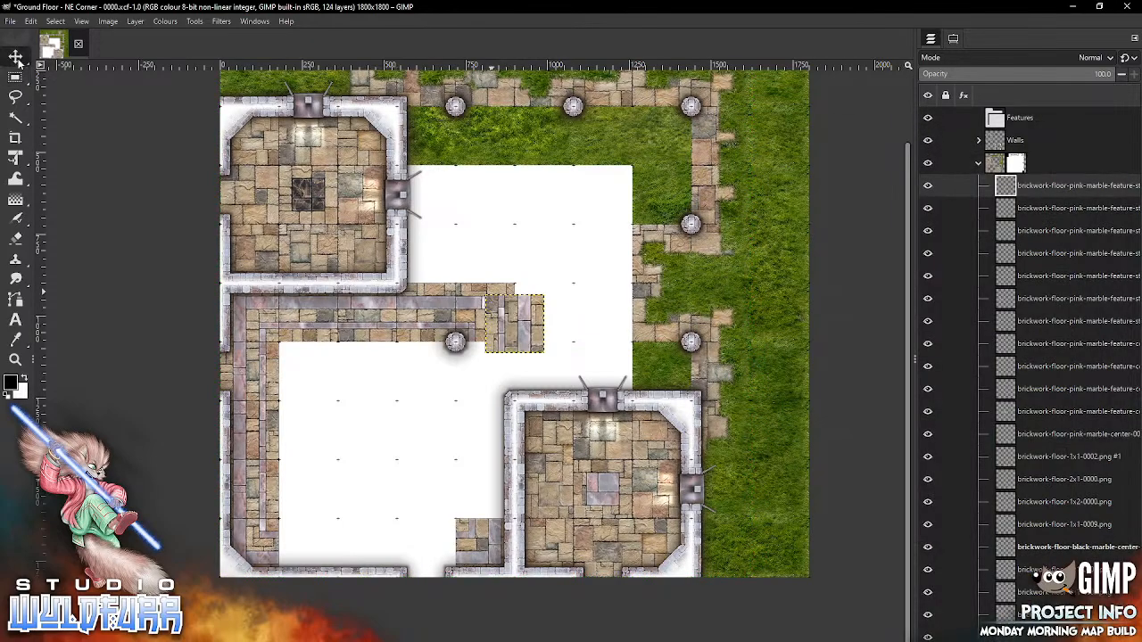
drag(525, 318, 495, 368)
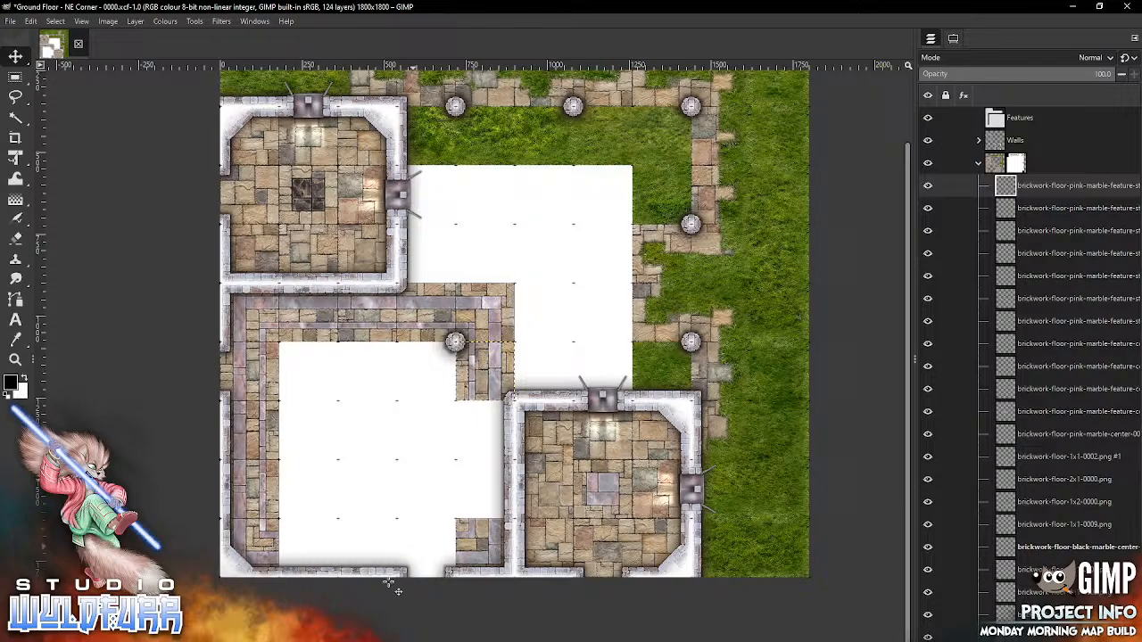
click(366, 638)
drag(943, 601, 390, 459)
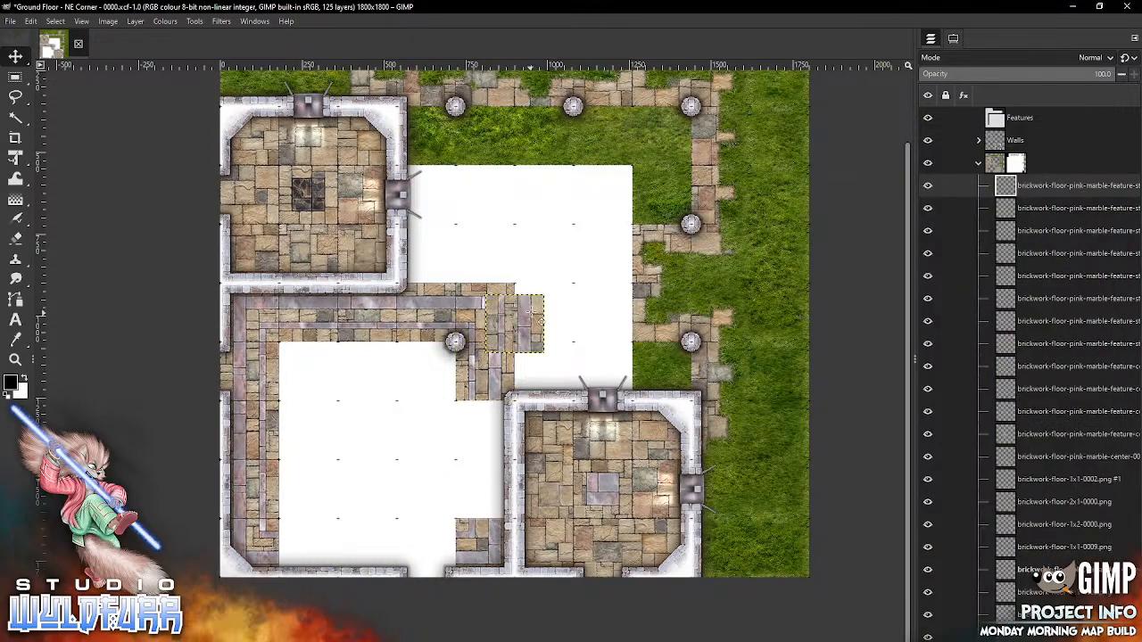
drag(531, 311, 496, 423)
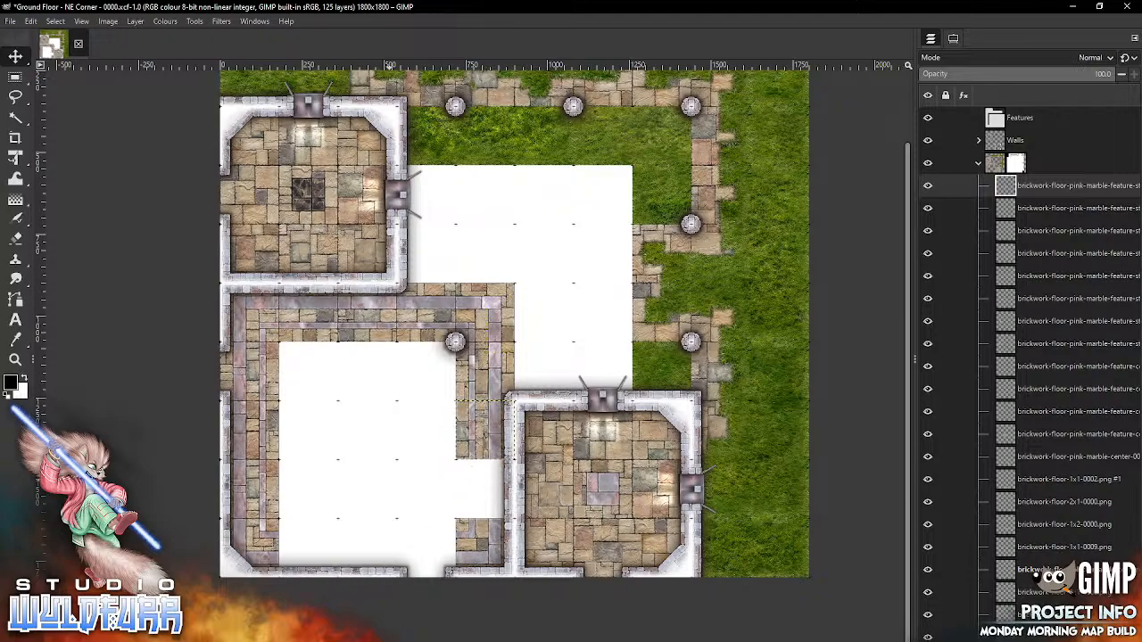
click(371, 638)
drag(616, 474, 421, 396)
drag(524, 332, 496, 492)
- Add three east-west pink marble feature straight tiles and place them along the main room's south wall, between the two corner tiles
key(alt+Tab)
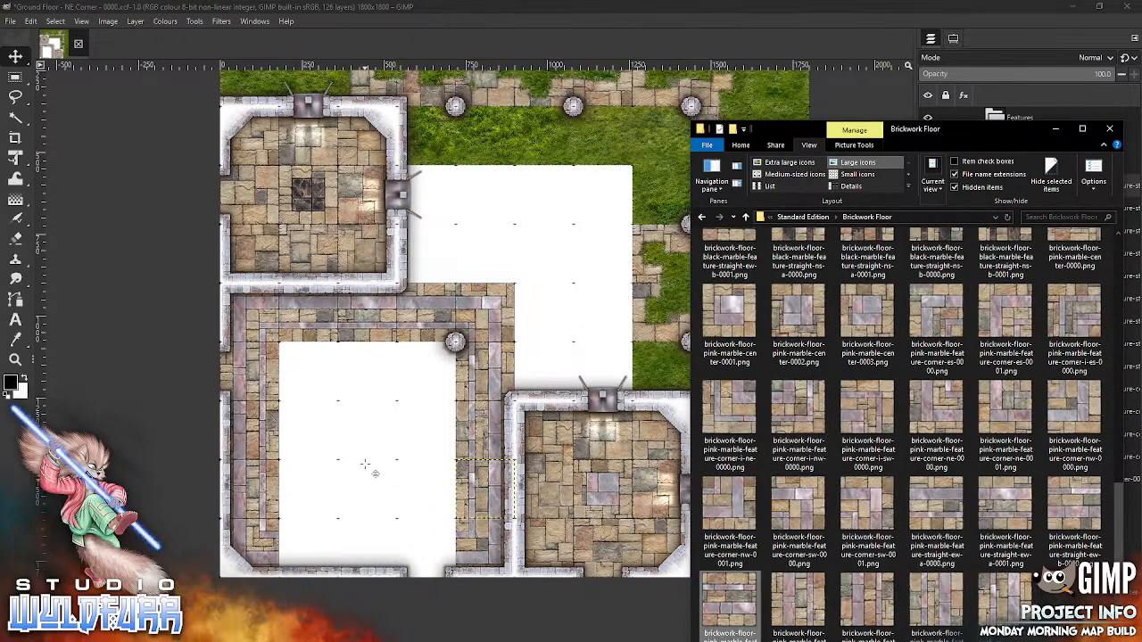
drag(533, 334, 326, 556)
key(alt+Tab)
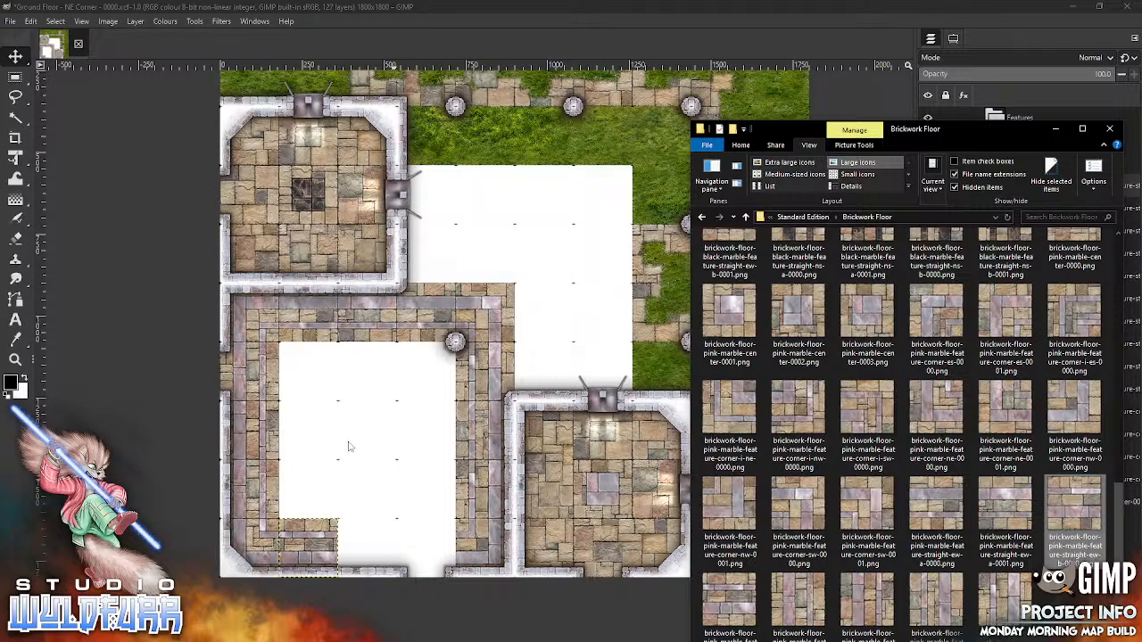
drag(526, 328, 388, 560)
key(alt+Tab)
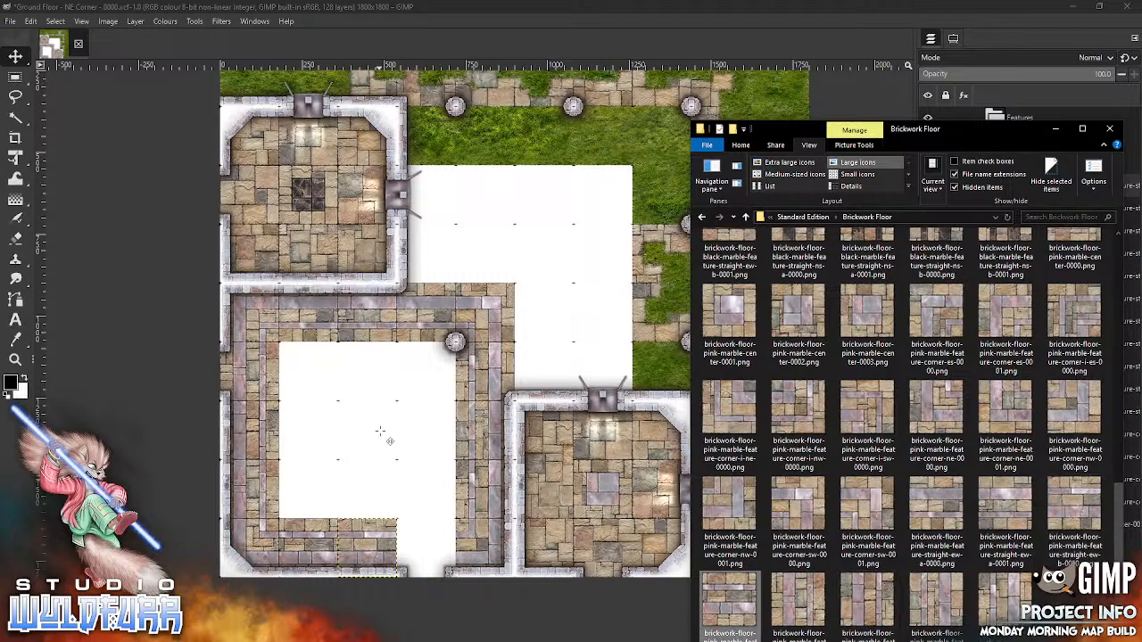
drag(380, 431, 382, 433)
drag(535, 321, 442, 542)
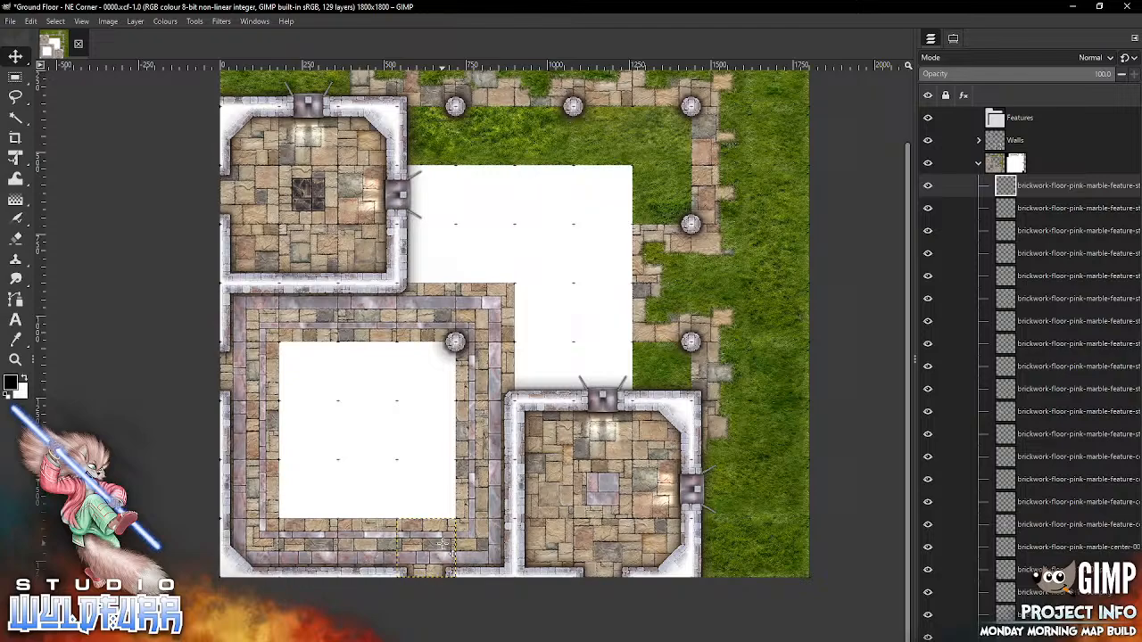
- Add three pink marble center tiles, starting with 0001 and ending with 0003, and place them west to east across the inner area's north row
key(alt+Tab)
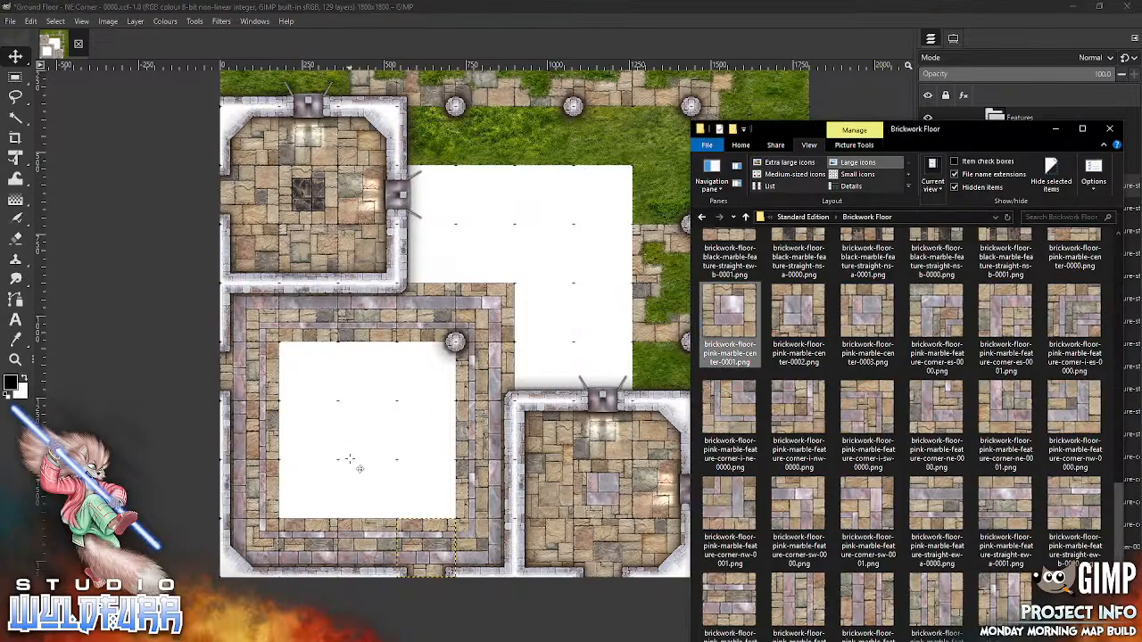
drag(545, 325, 342, 379)
key(alt+Tab)
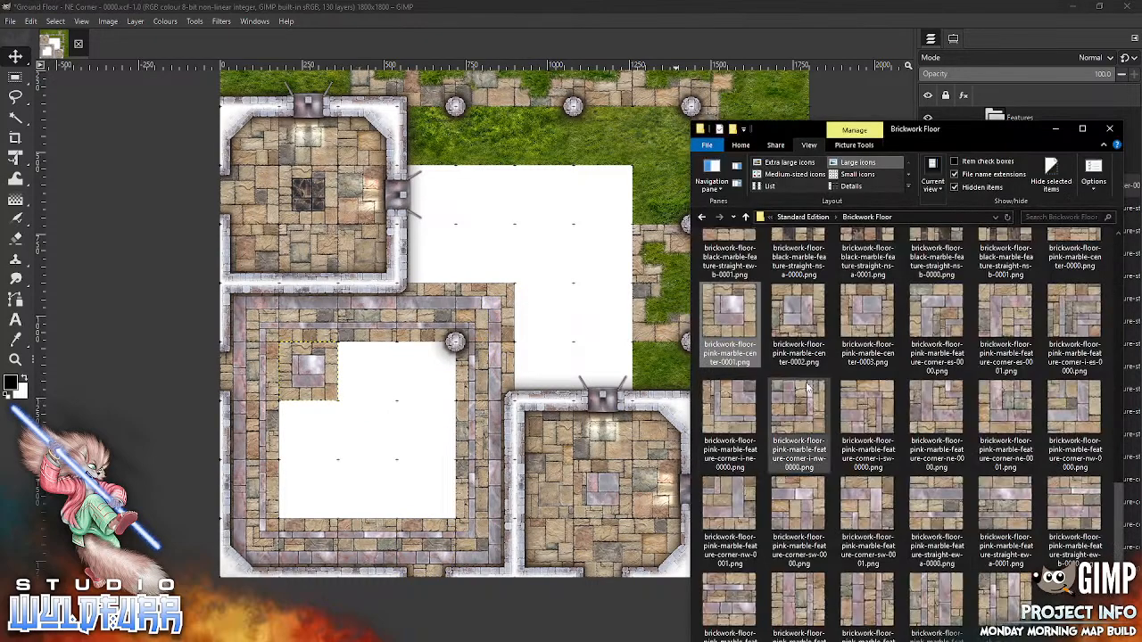
drag(398, 484, 404, 490)
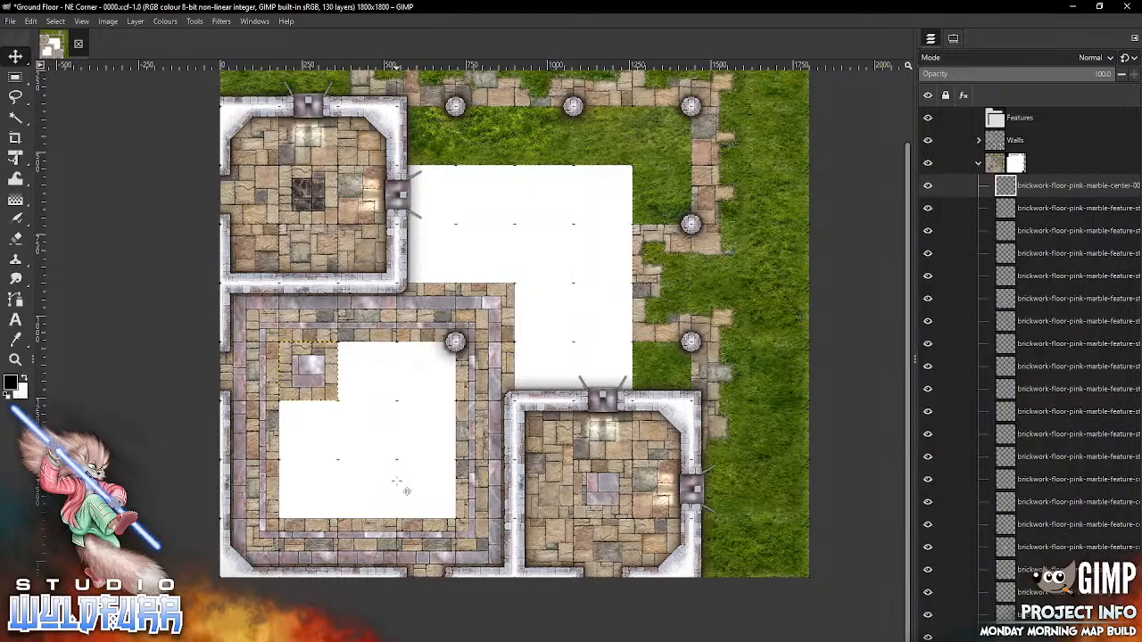
drag(528, 322, 389, 373)
key(alt+Tab)
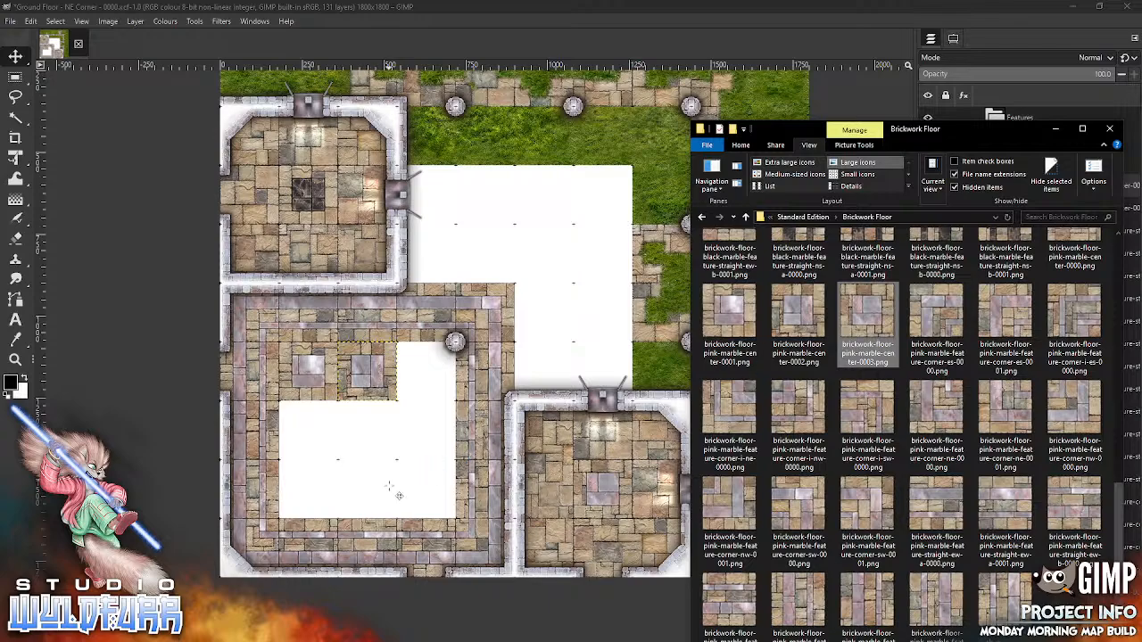
drag(399, 494, 404, 485)
drag(526, 330, 436, 376)
- Add brickwork-floor-pink-marble-center-0000.png and place it in the west square of the inner area's middle row
key(alt+Tab)
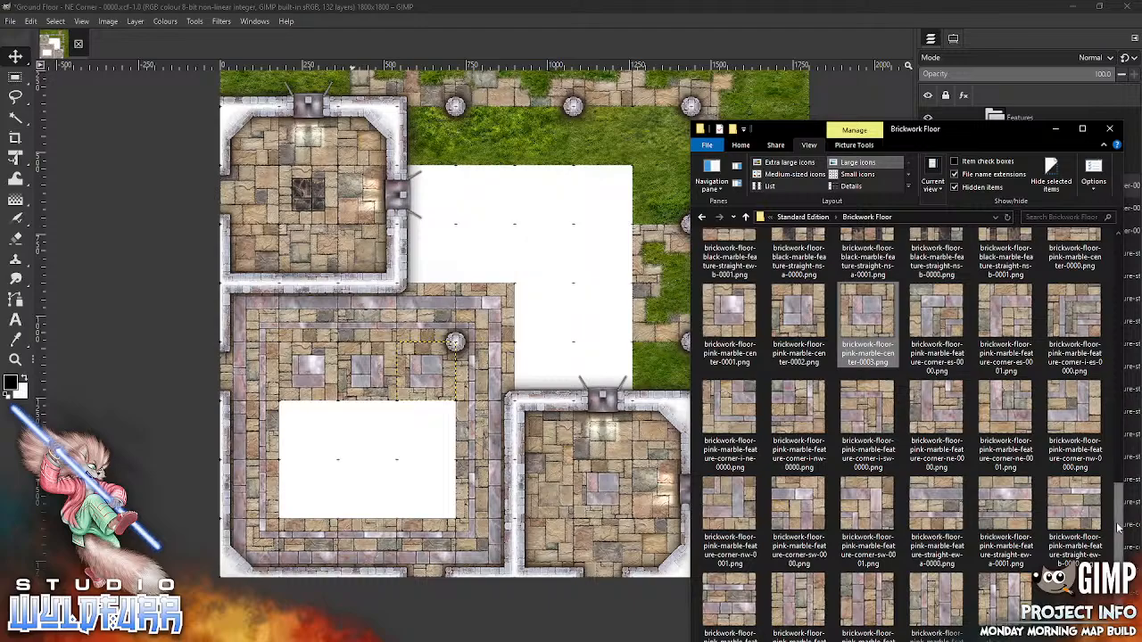
scroll(1111, 525, up, 1)
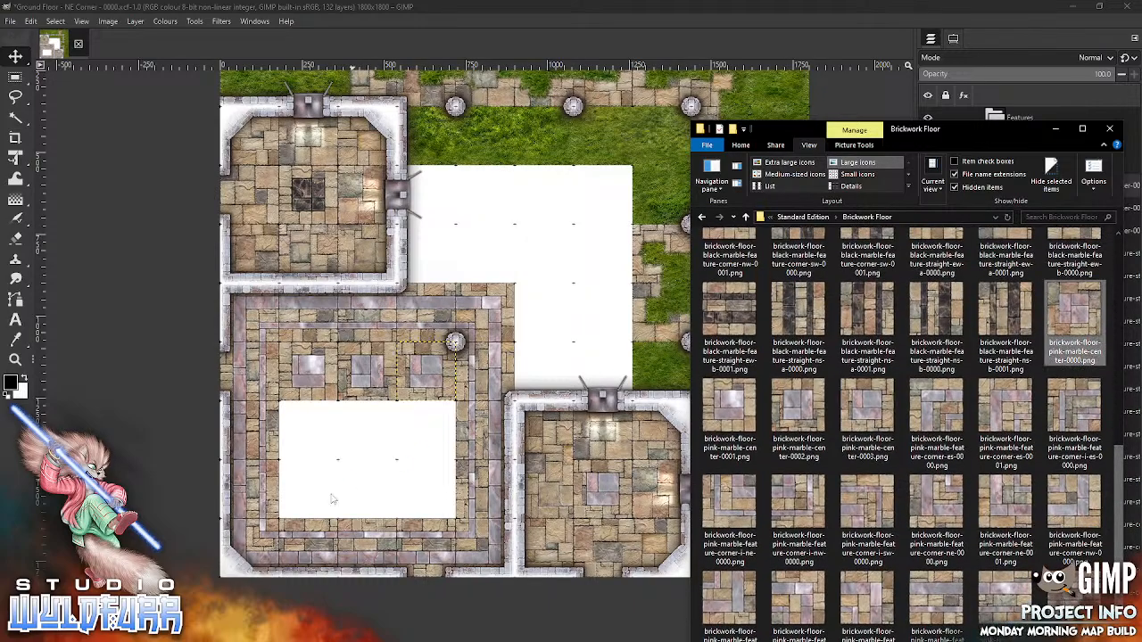
drag(331, 499, 396, 496)
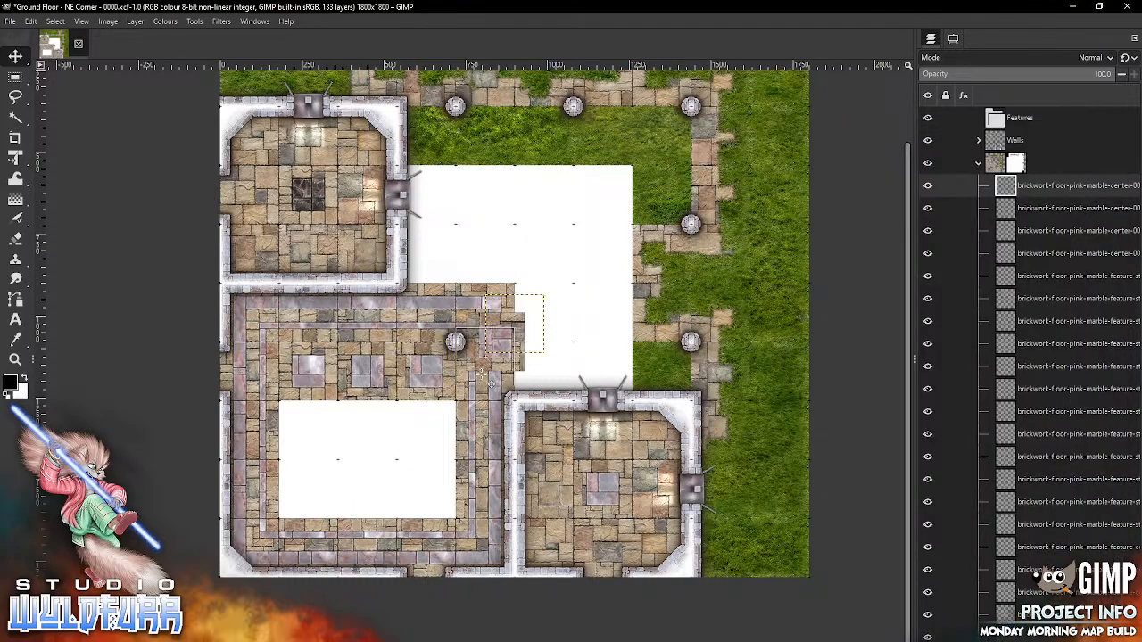
drag(482, 376, 332, 444)
- Add brickwork-floor-pink-marble-center-0001.png and place it in the southeast square of the main room's inner area
key(alt+Tab)
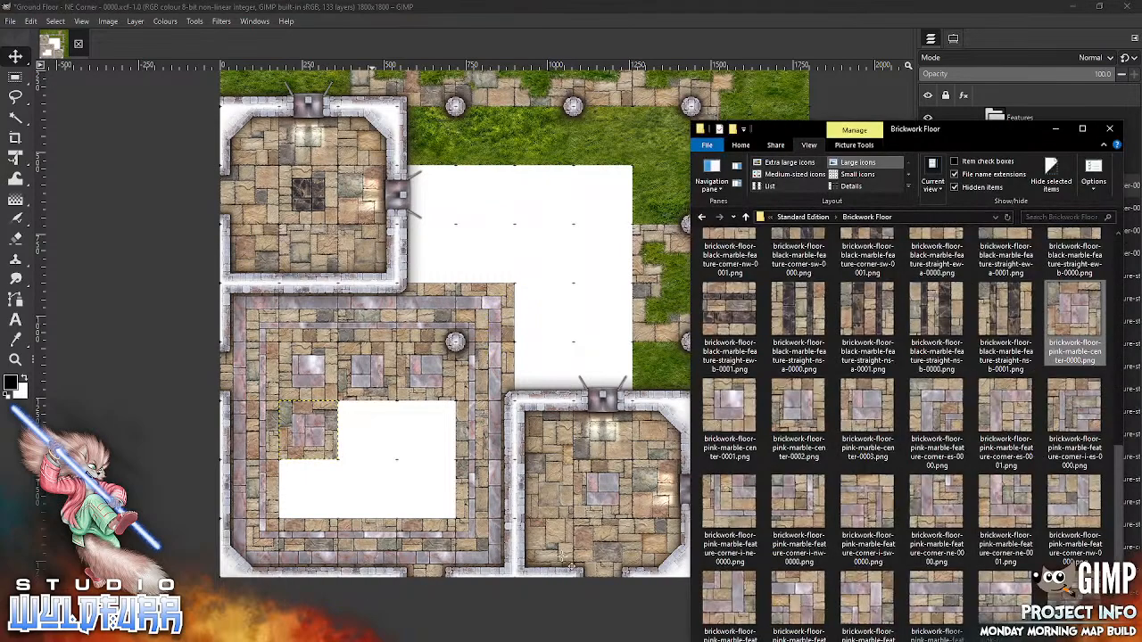
drag(733, 408, 578, 444)
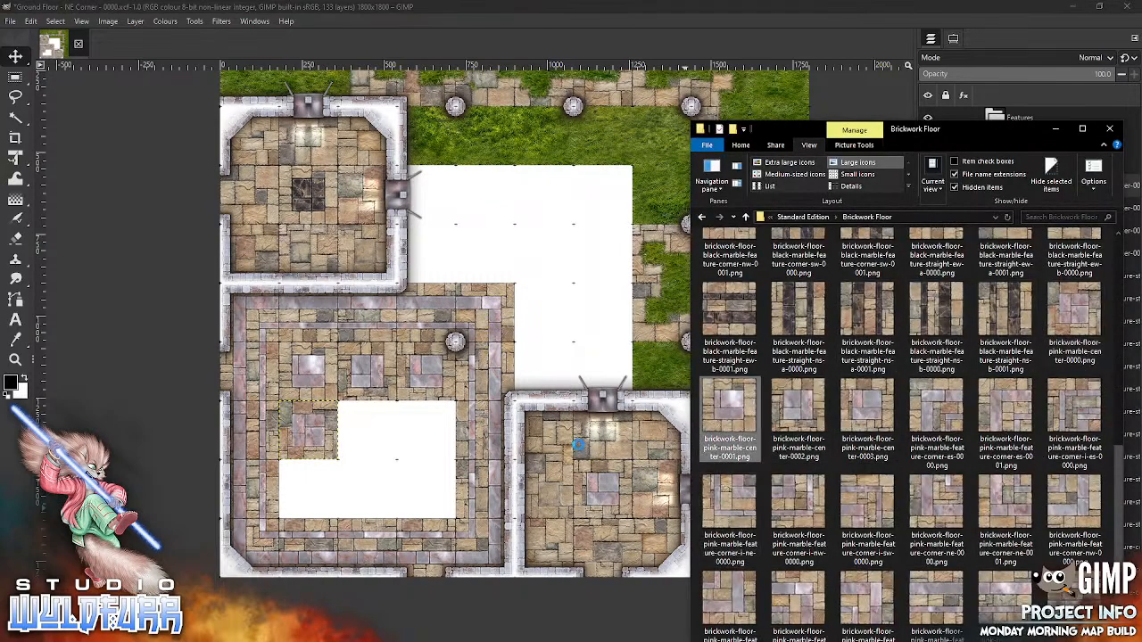
drag(363, 494, 366, 494)
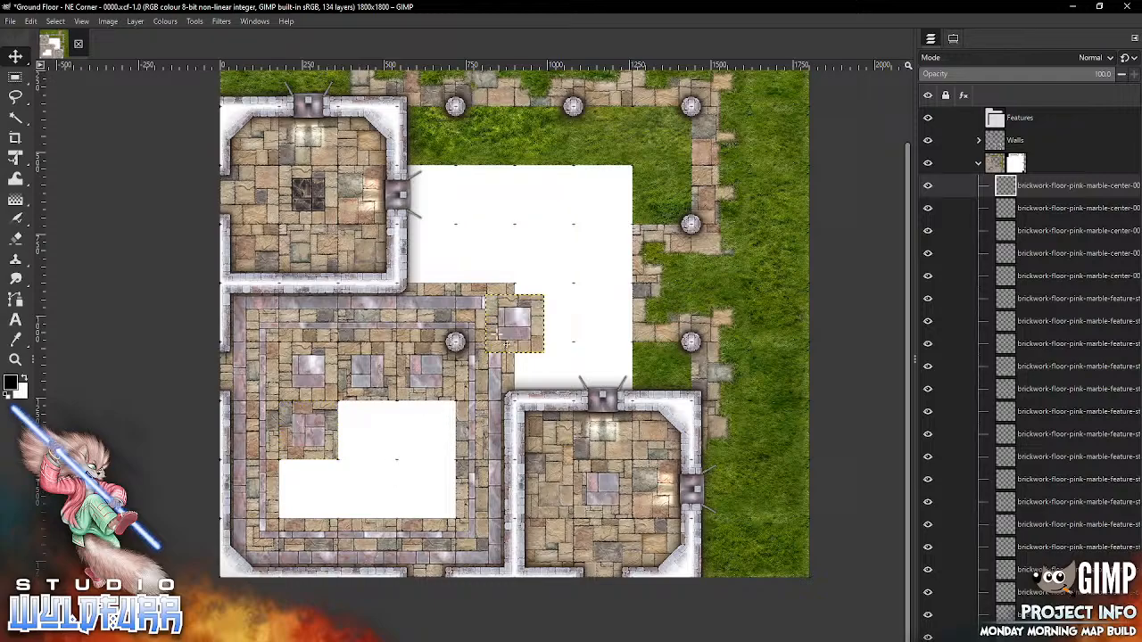
drag(496, 335, 445, 497)
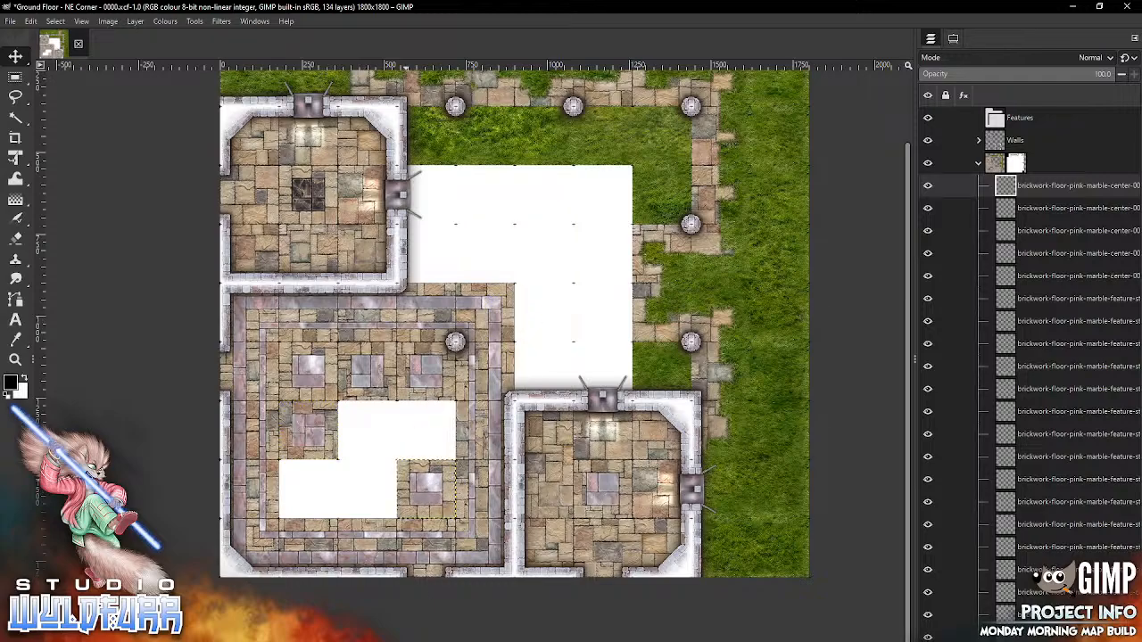
- Add brickwork-floor-pink-marble-center-0002.png in the southwest square of the main room's inner area and brickwork-floor-pink-marble-center-0003.png in its middle square
key(alt+Tab)
drag(810, 411, 670, 430)
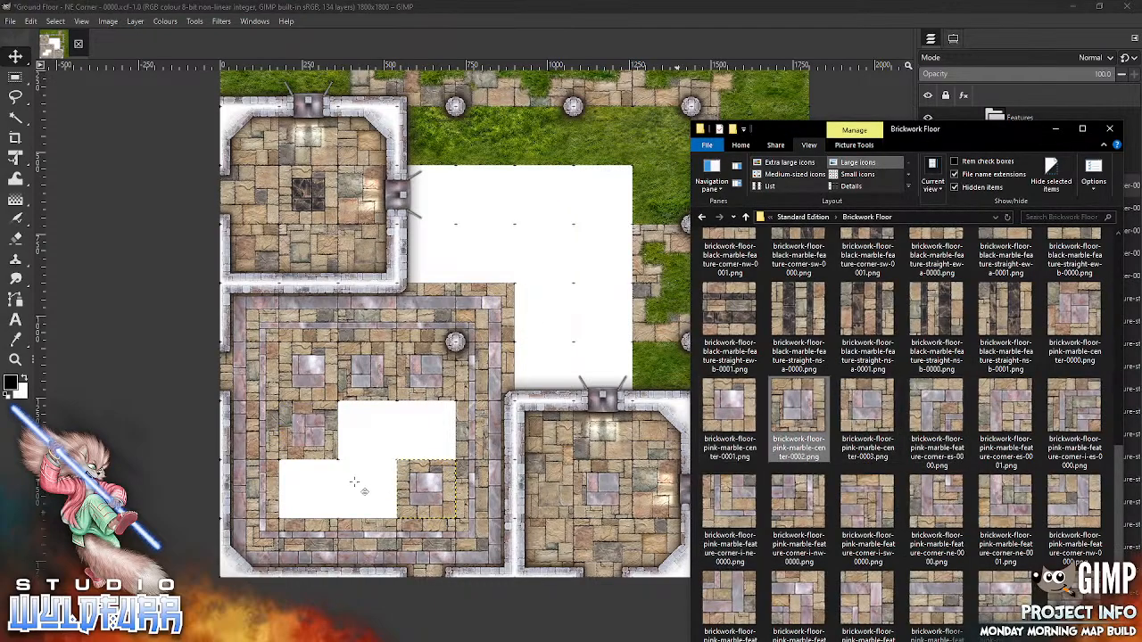
drag(379, 477, 387, 470)
drag(528, 337, 323, 504)
key(alt+Tab)
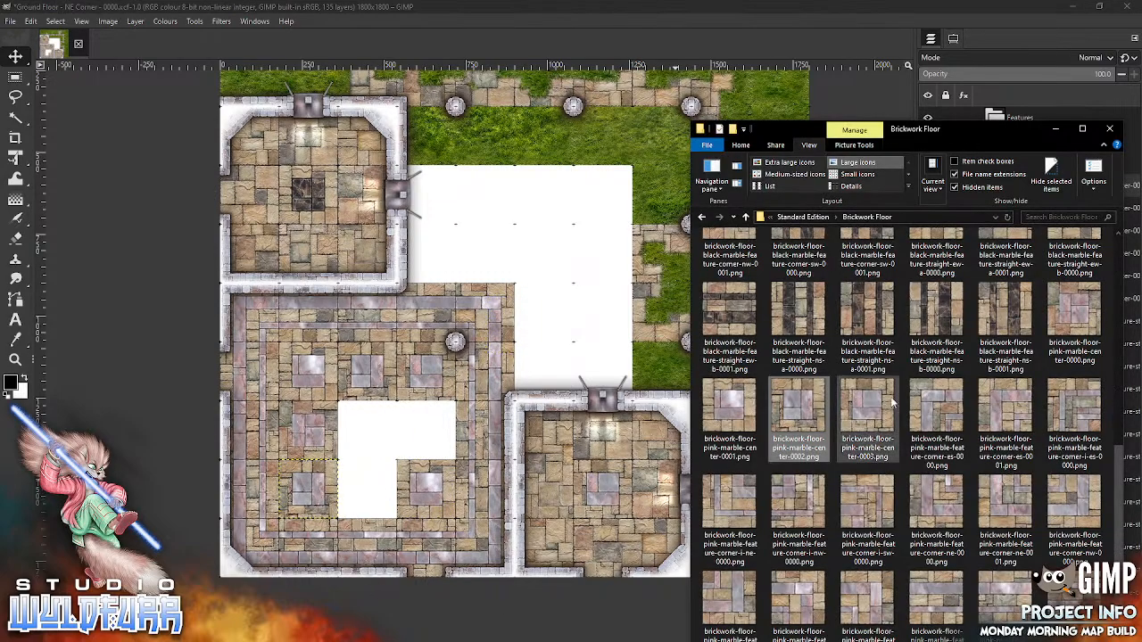
drag(866, 418, 608, 429)
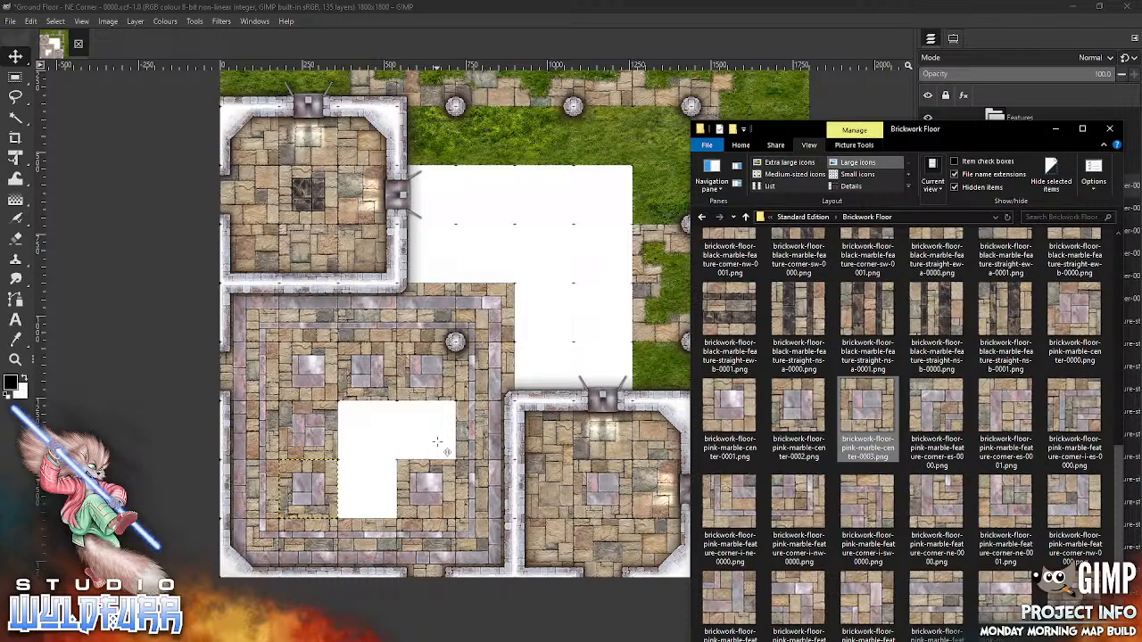
drag(437, 441, 439, 438)
drag(530, 337, 390, 439)
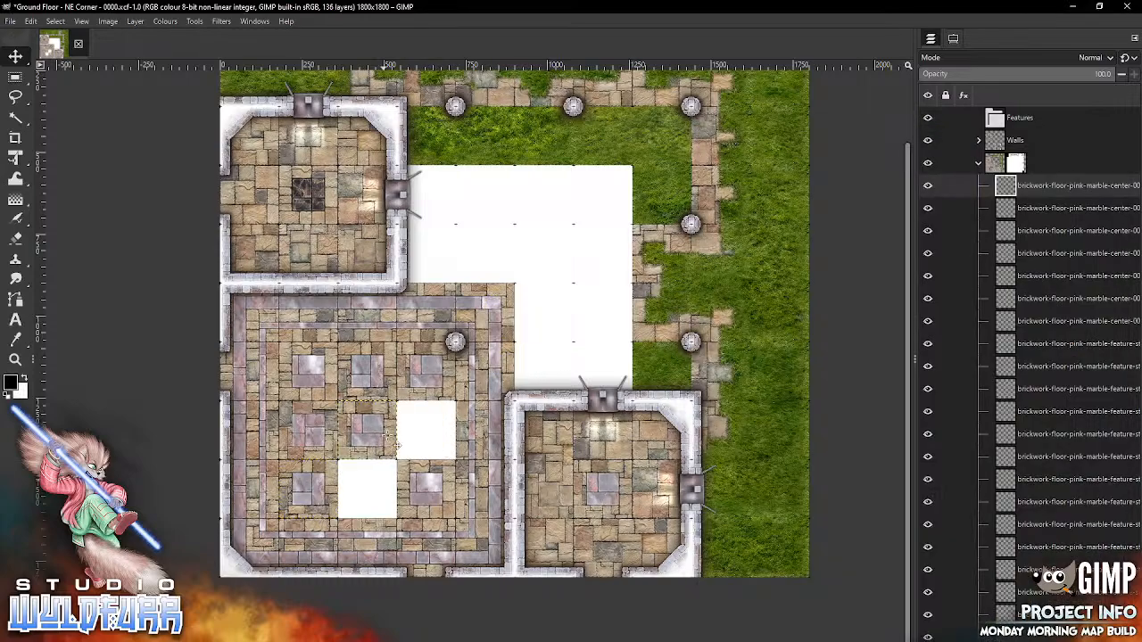
- Add pink marble center tile 0000 in the middle square of the inner area's south row and tile 0002 in the middle row's east square
key(alt+Tab)
drag(1062, 316, 750, 360)
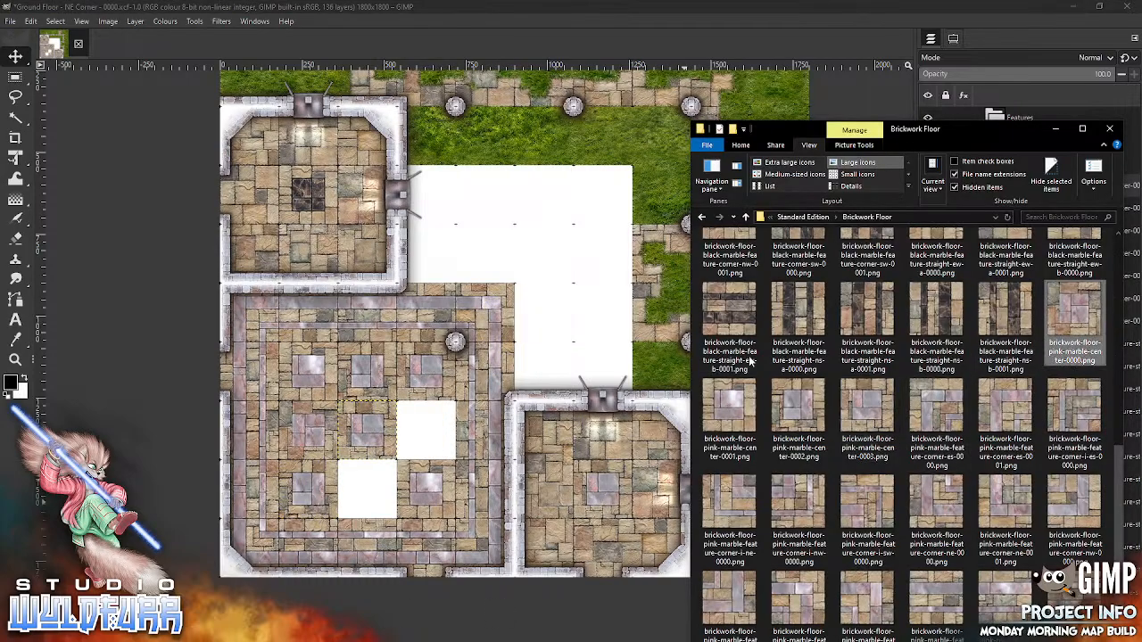
drag(439, 452, 439, 453)
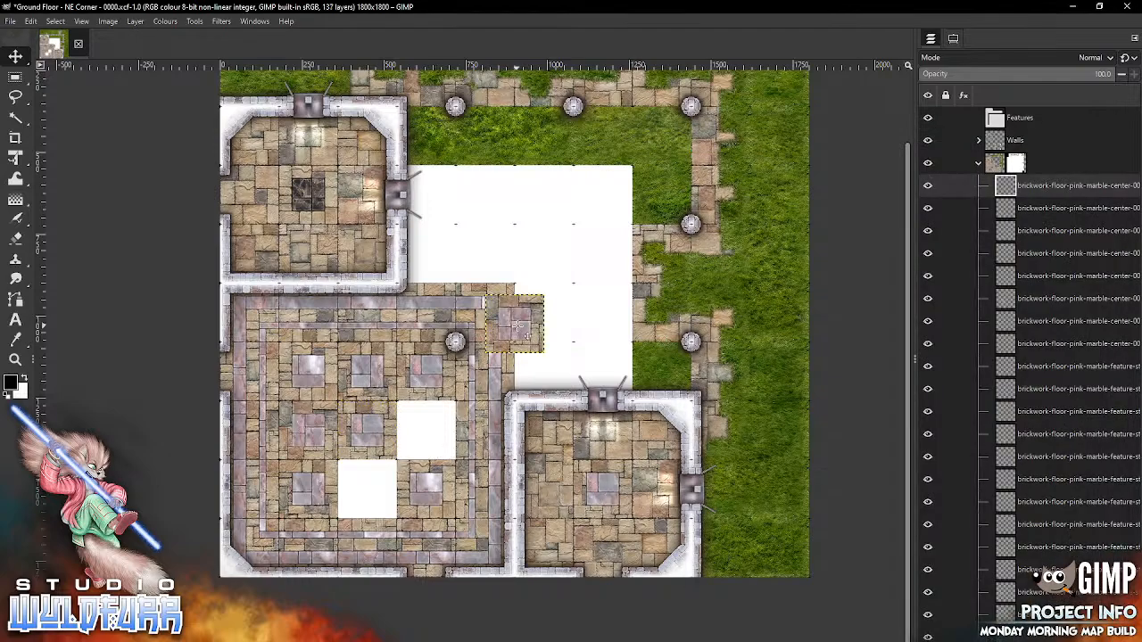
drag(519, 326, 370, 490)
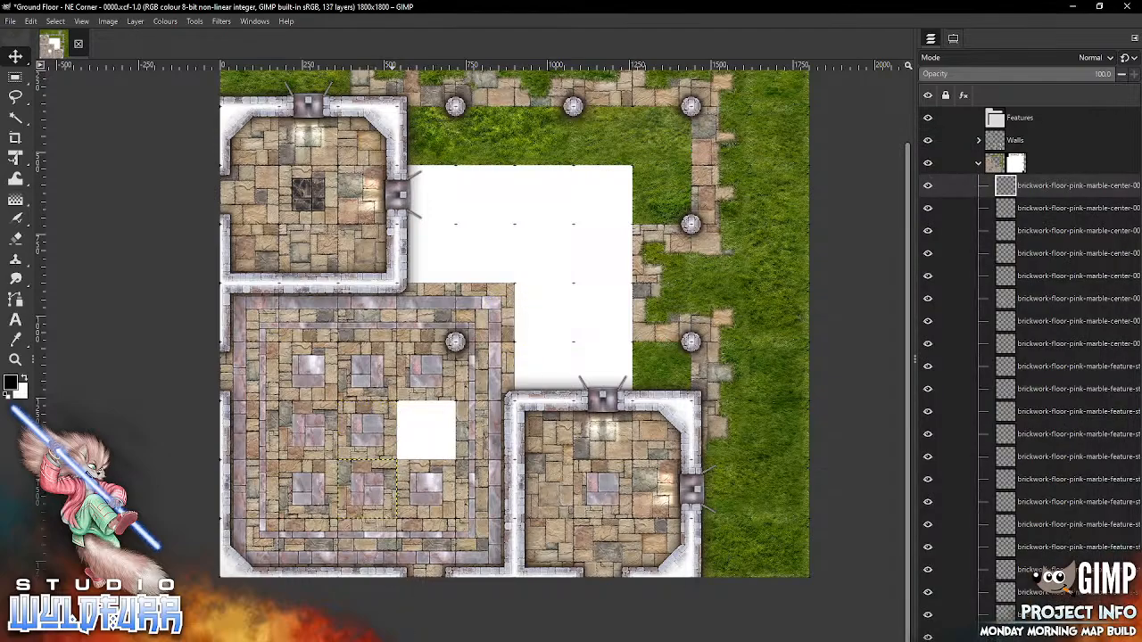
key(alt+Tab)
click(798, 415)
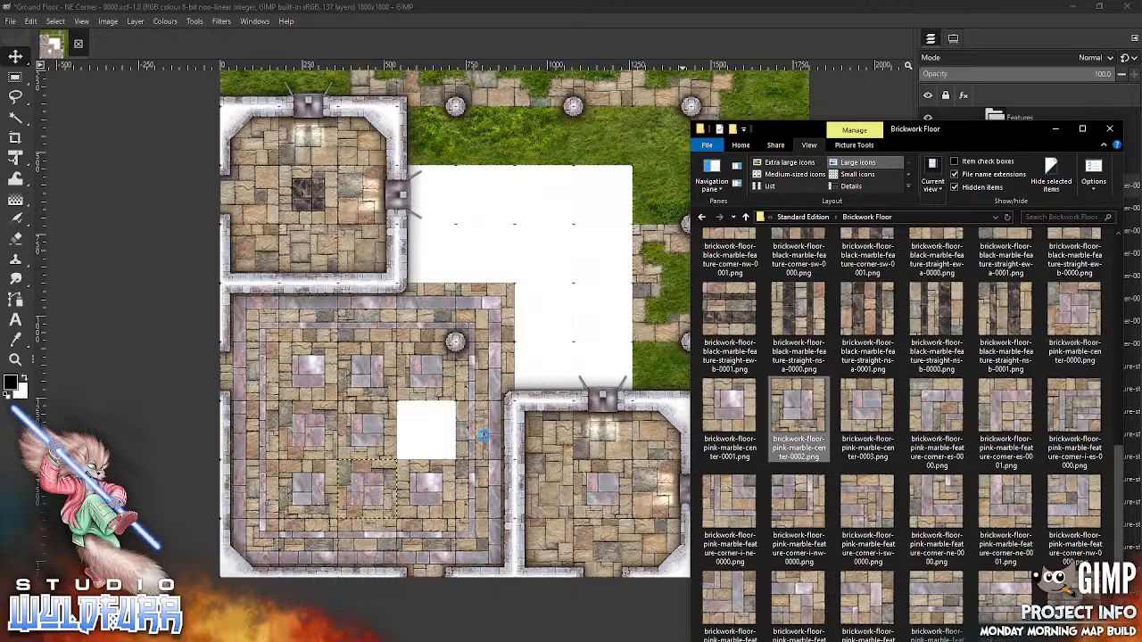
drag(426, 459, 498, 435)
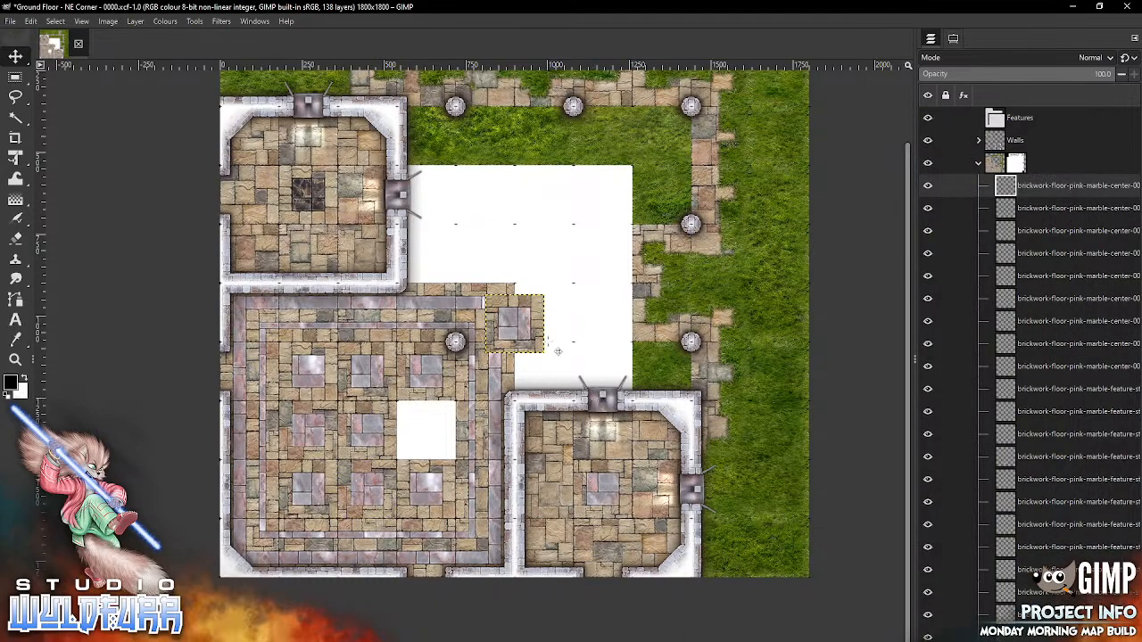
drag(526, 323, 431, 437)
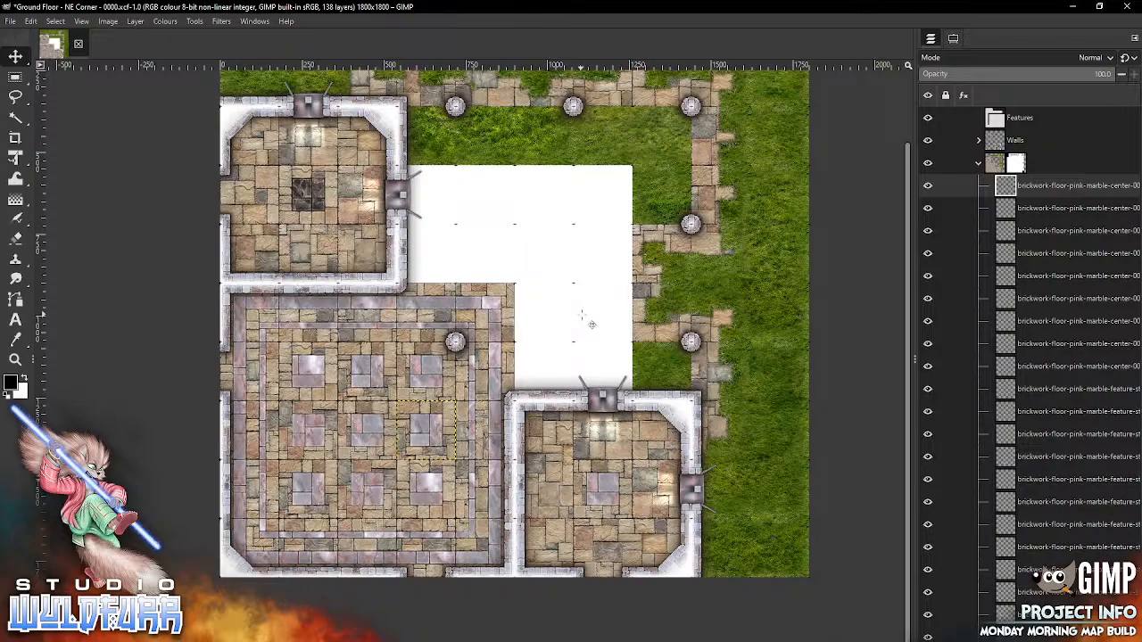
- Add brickwork-floor-1x1-0009.png and brickwork-floor-1x1-0008.png and stack them north to south along the northwest room's east wall, with 0008 beside the window
drag(581, 314, 502, 440)
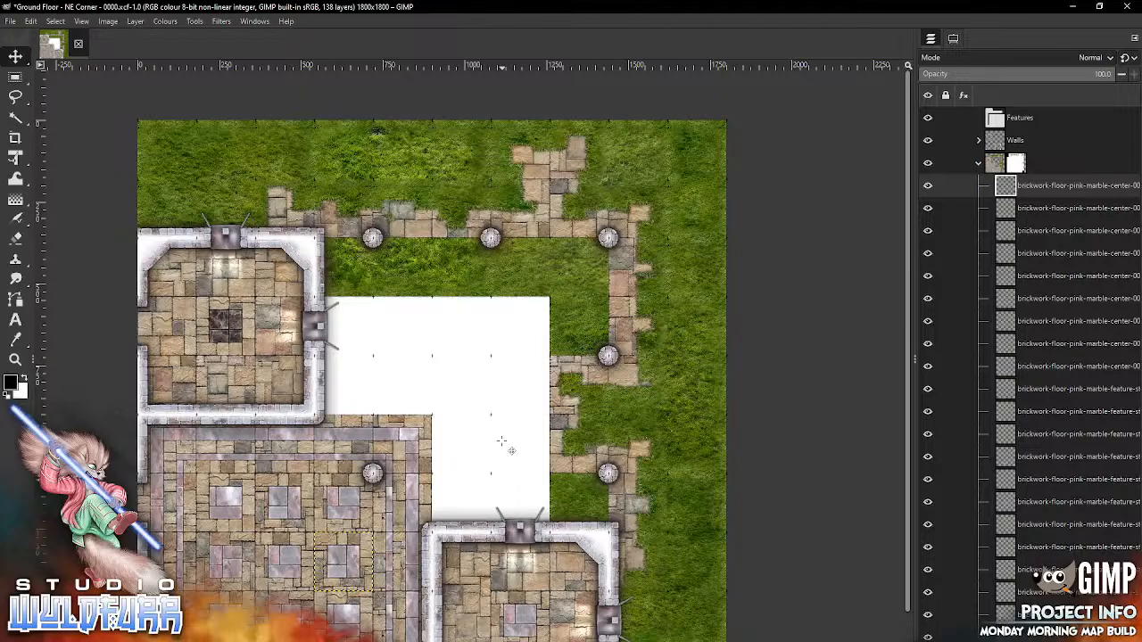
key(alt+Tab)
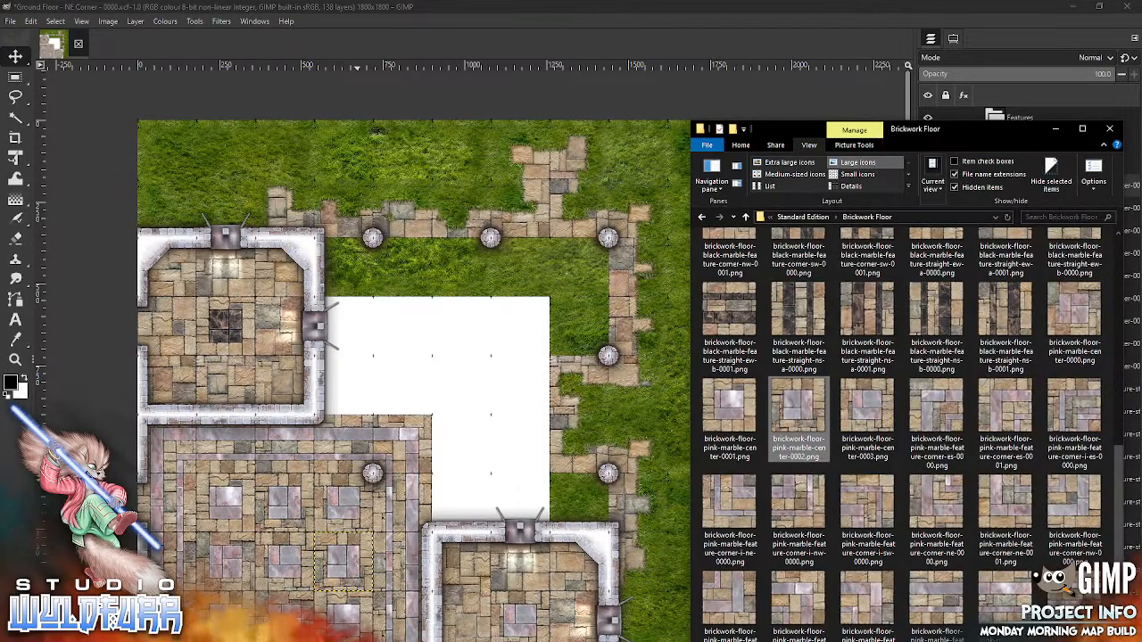
drag(1118, 483, 1115, 261)
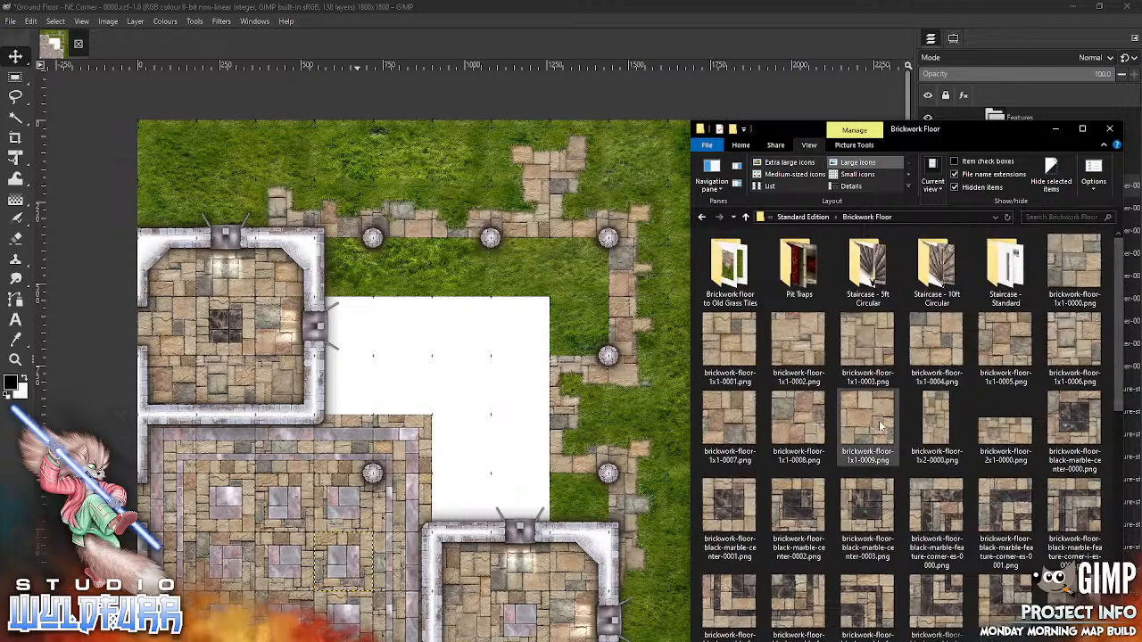
drag(429, 394, 360, 269)
key(alt+Tab)
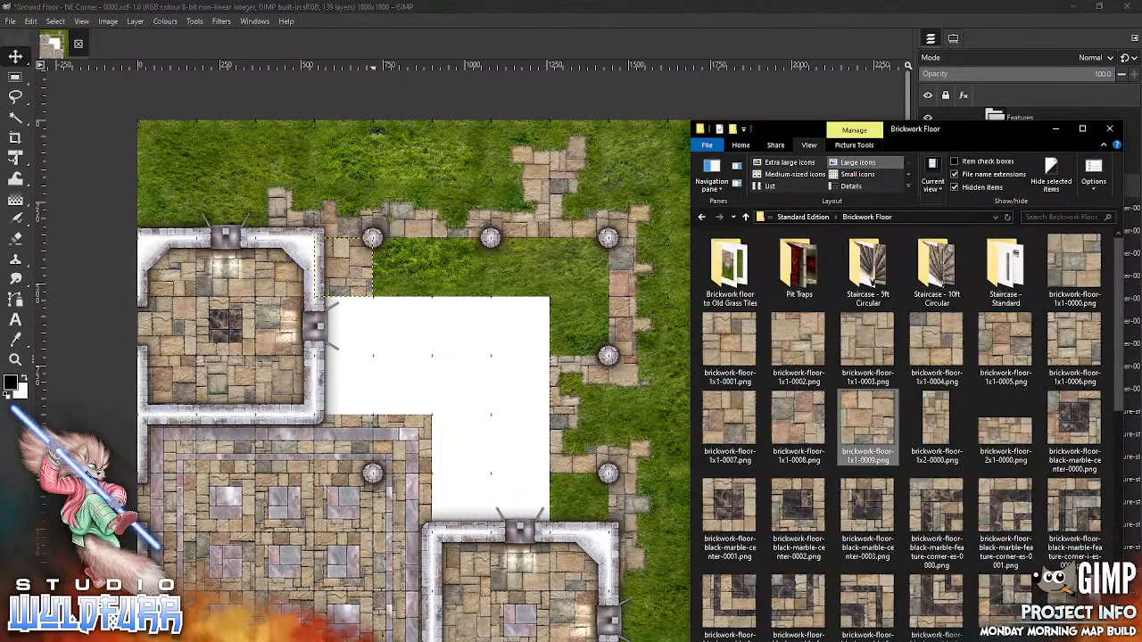
drag(813, 427, 520, 425)
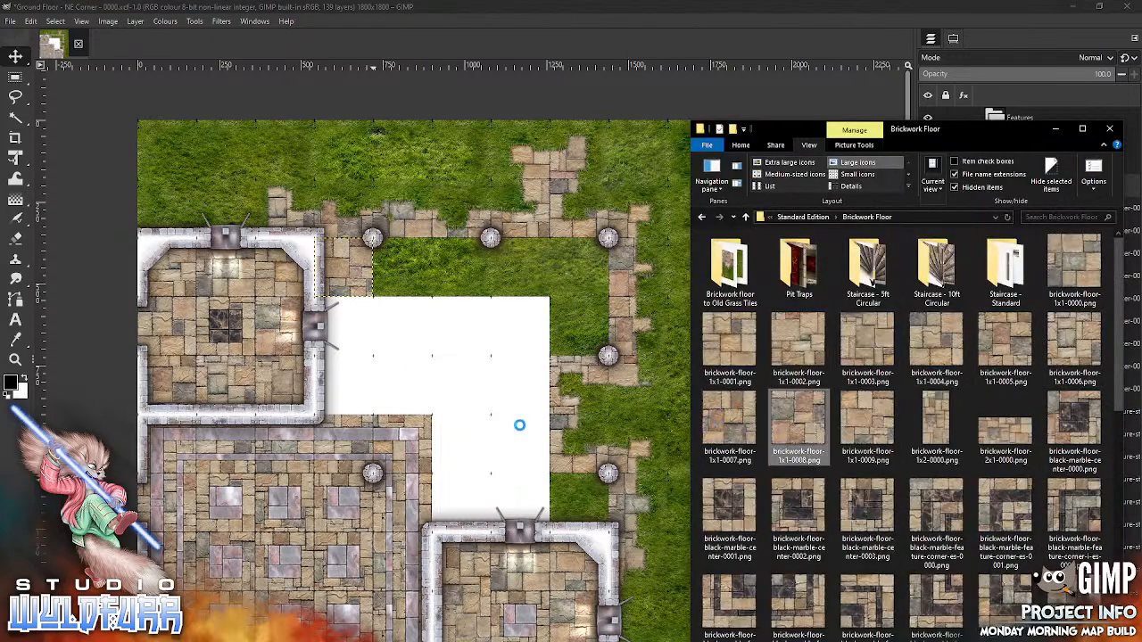
drag(429, 445, 348, 318)
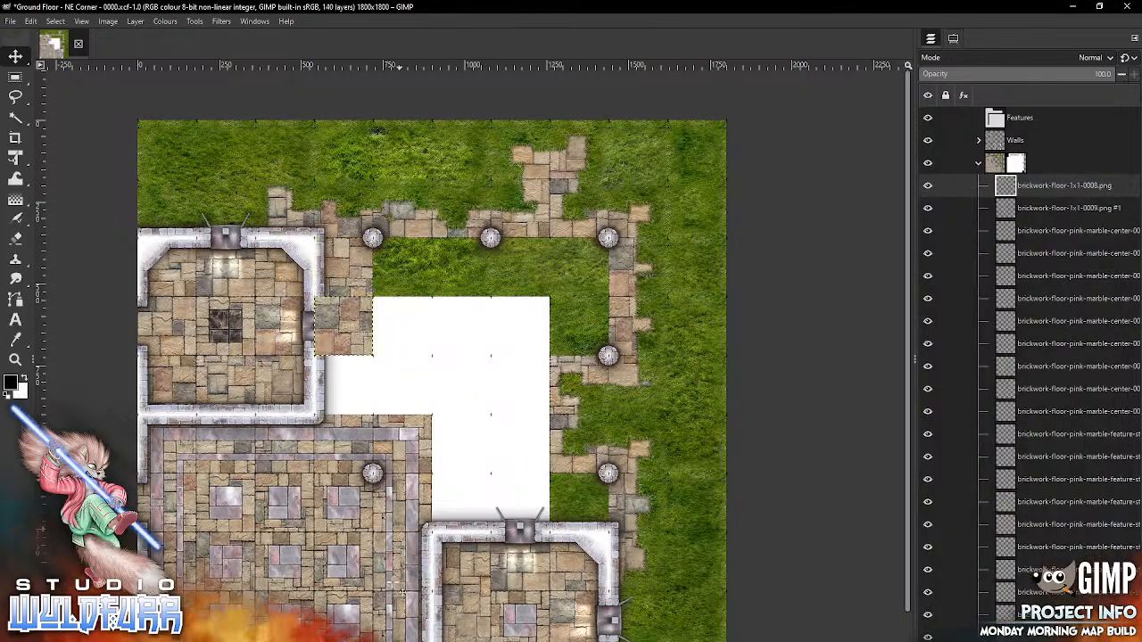
- Add brickwork-floor-2x1-0000.png directly south of the 1x1-0008 tile and brickwork-floor-1x2-0000.png along the main room's east side
key(alt+Tab)
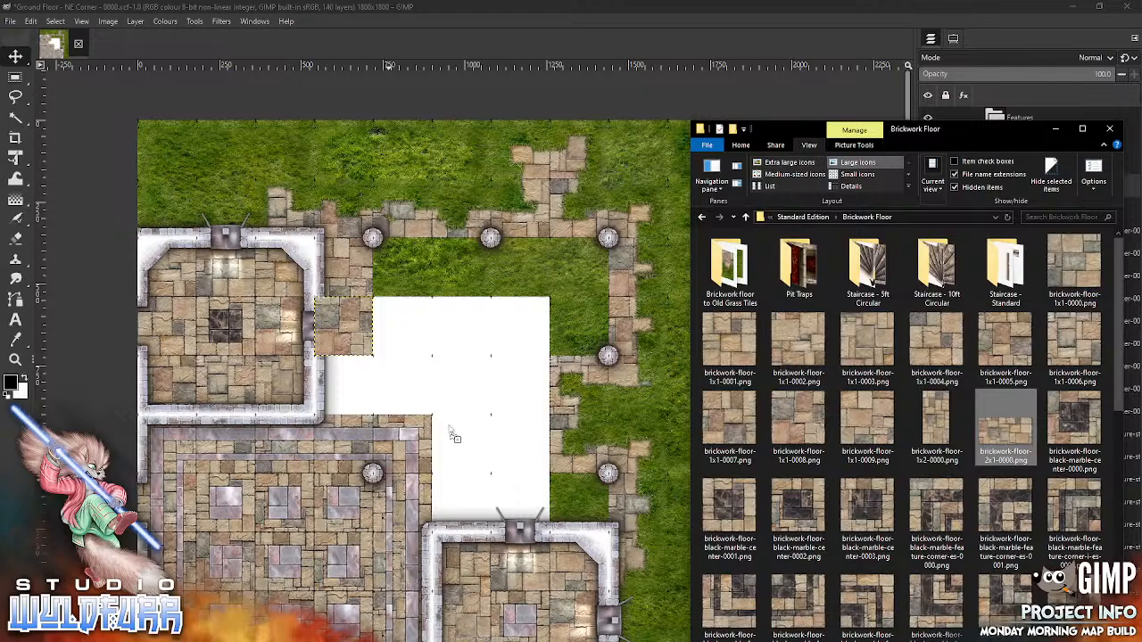
drag(467, 371, 343, 370)
key(alt+Tab)
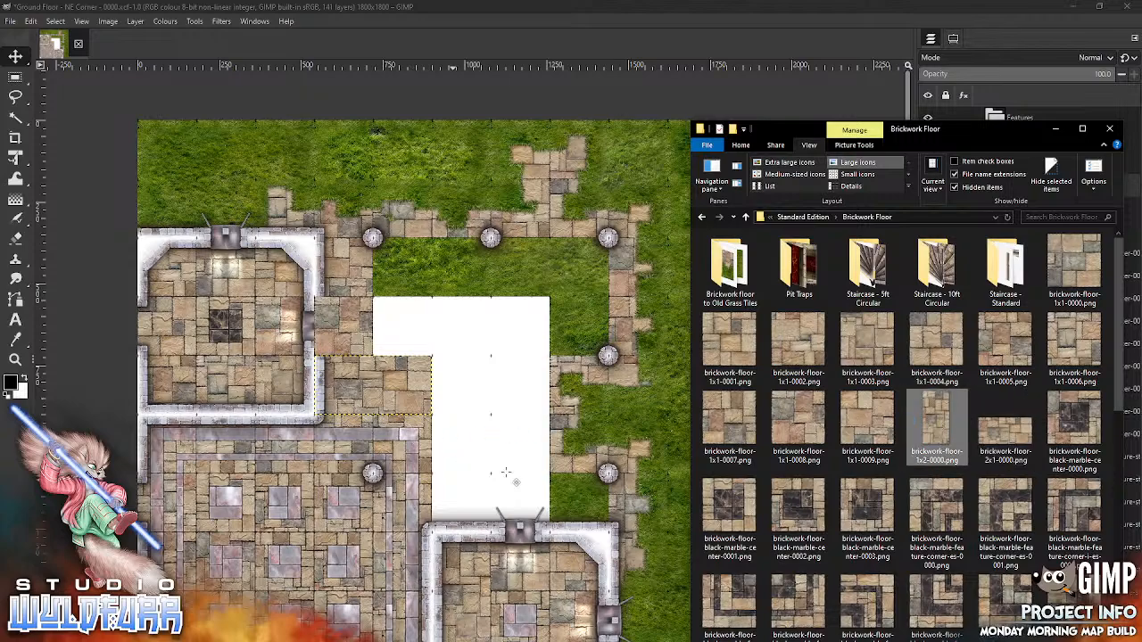
drag(505, 472, 511, 478)
drag(437, 341, 466, 425)
- Add brickwork-floor-1x1-0000.png and place it directly outside the southeast room's north window
key(alt+Tab)
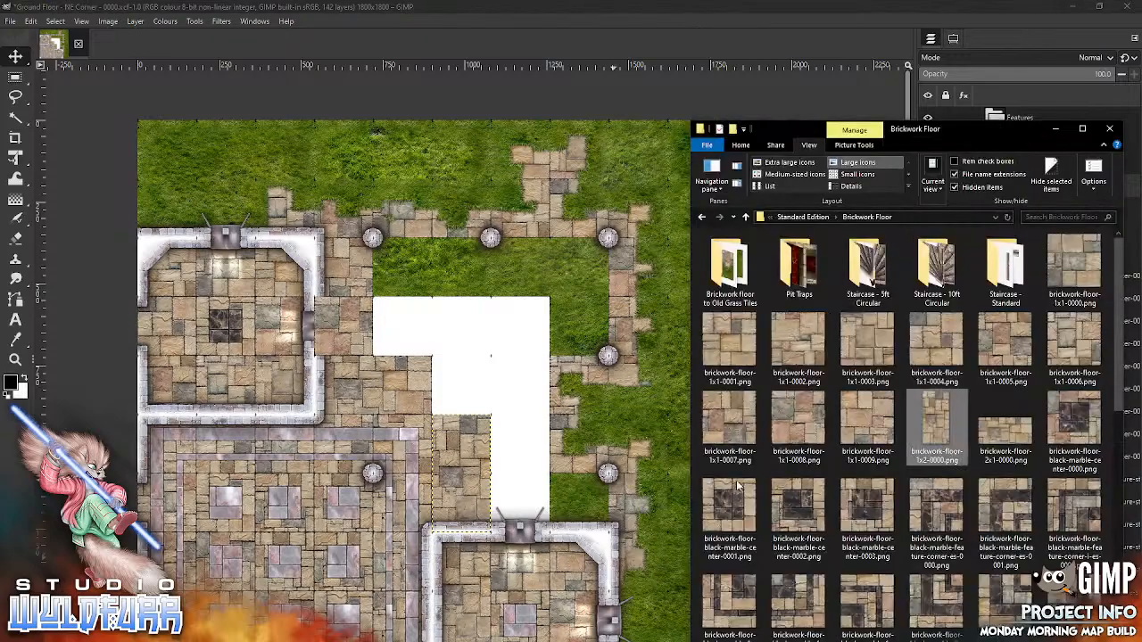
drag(1058, 260, 739, 287)
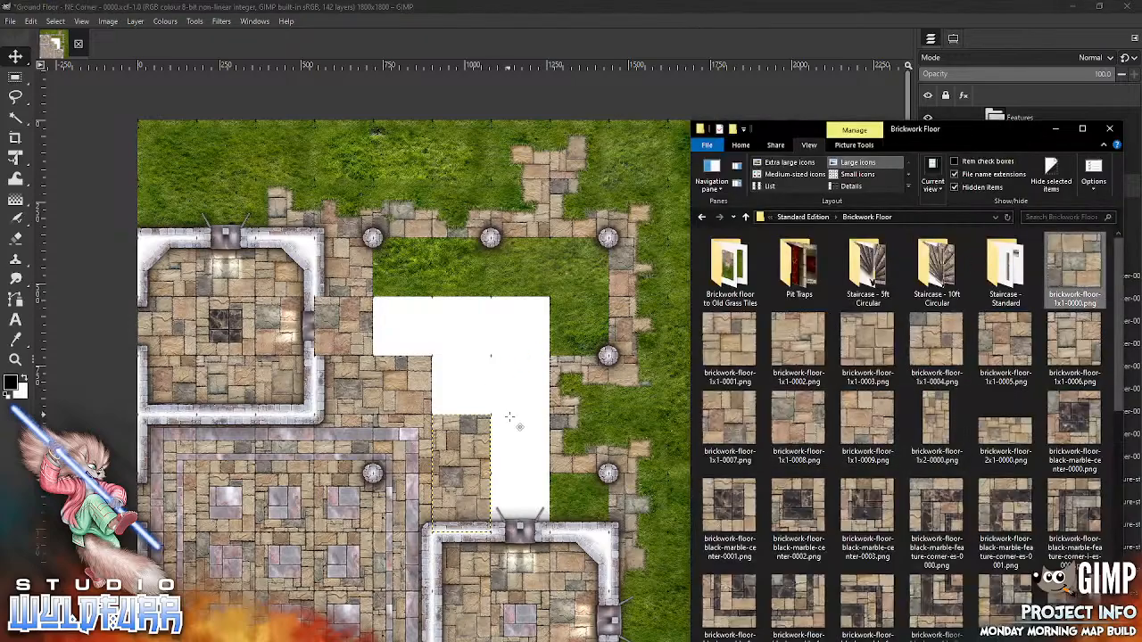
drag(528, 433, 526, 432)
drag(466, 395, 542, 487)
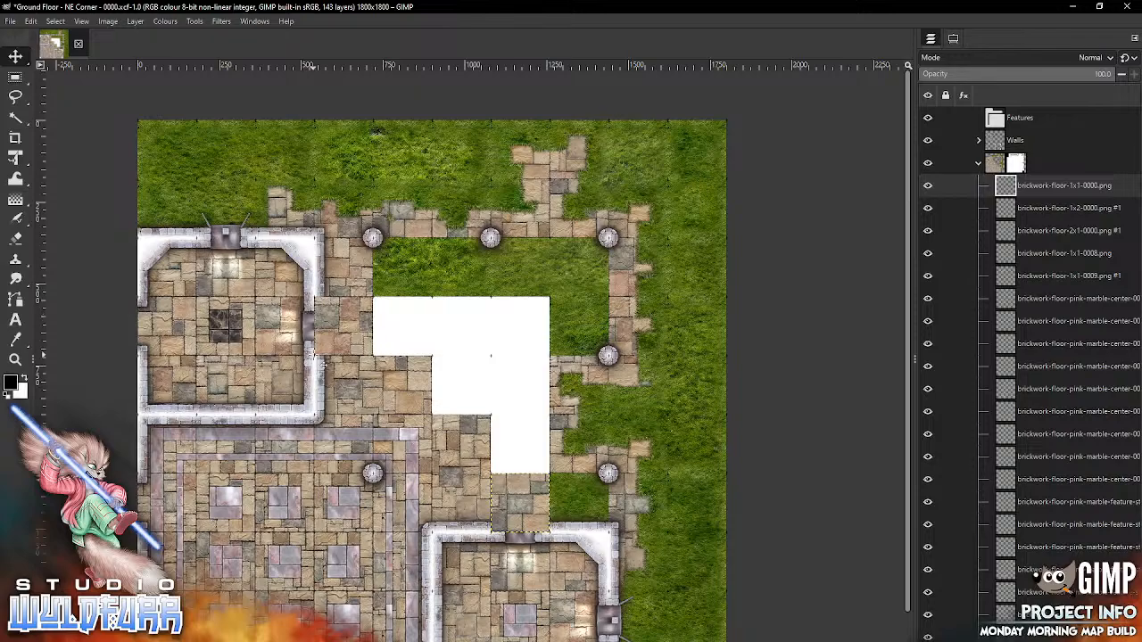
- Set the Move tool to pick a layer or guide and select the 1x1-0008 tile beside the northwest room's east window
click(953, 38)
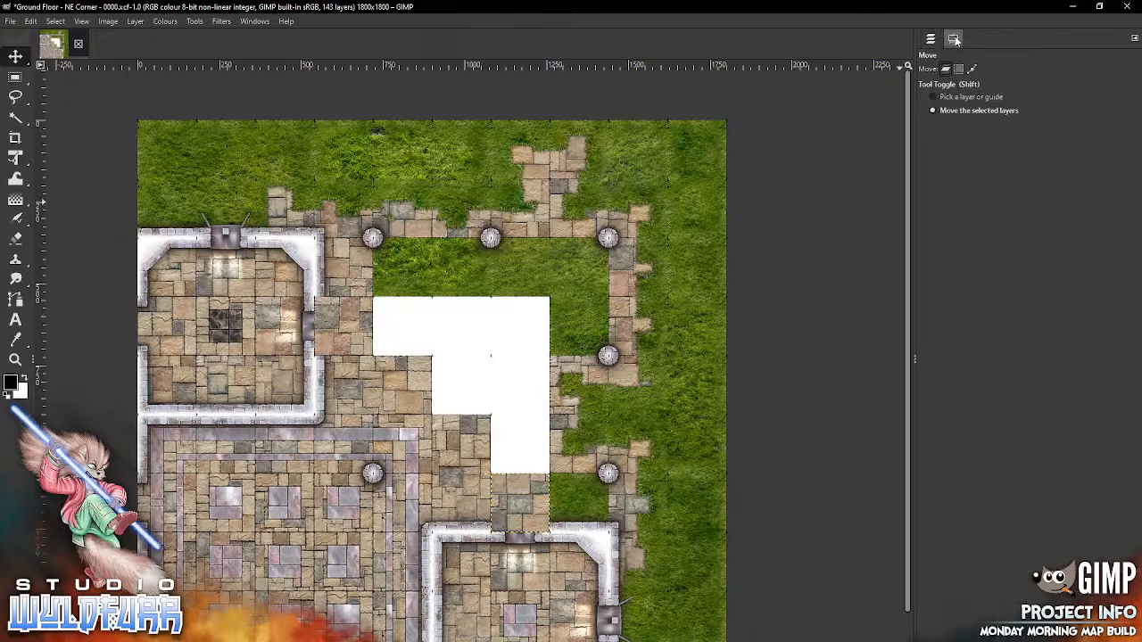
click(934, 99)
click(352, 326)
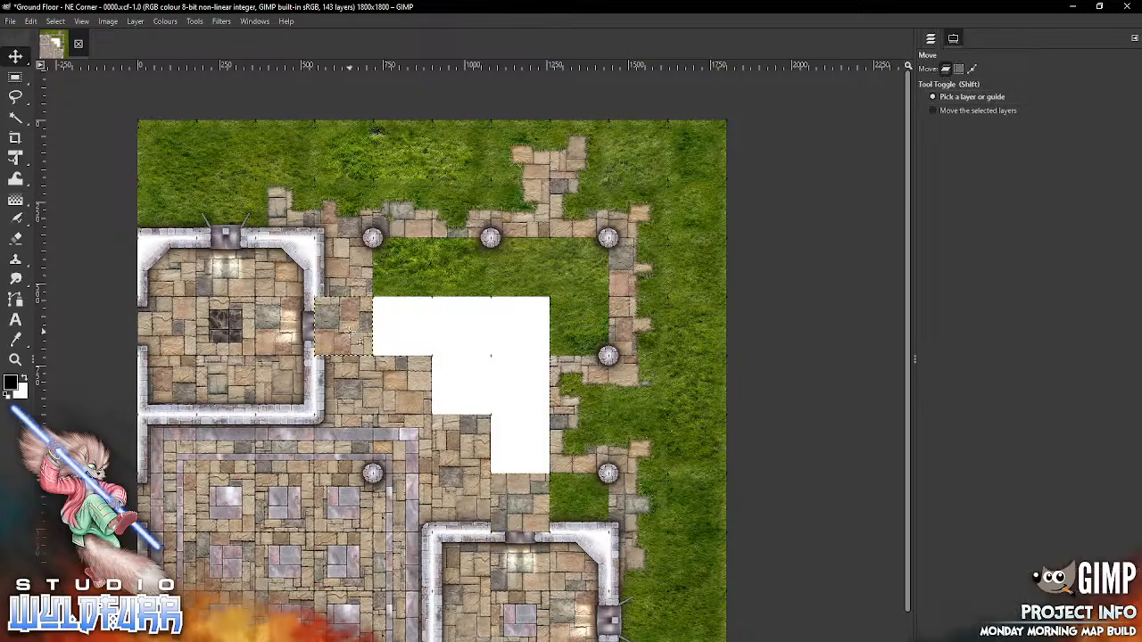
- Lower the brickwork-floor-1x1-0008.png layer in the stack to below the small-window layers
click(930, 38)
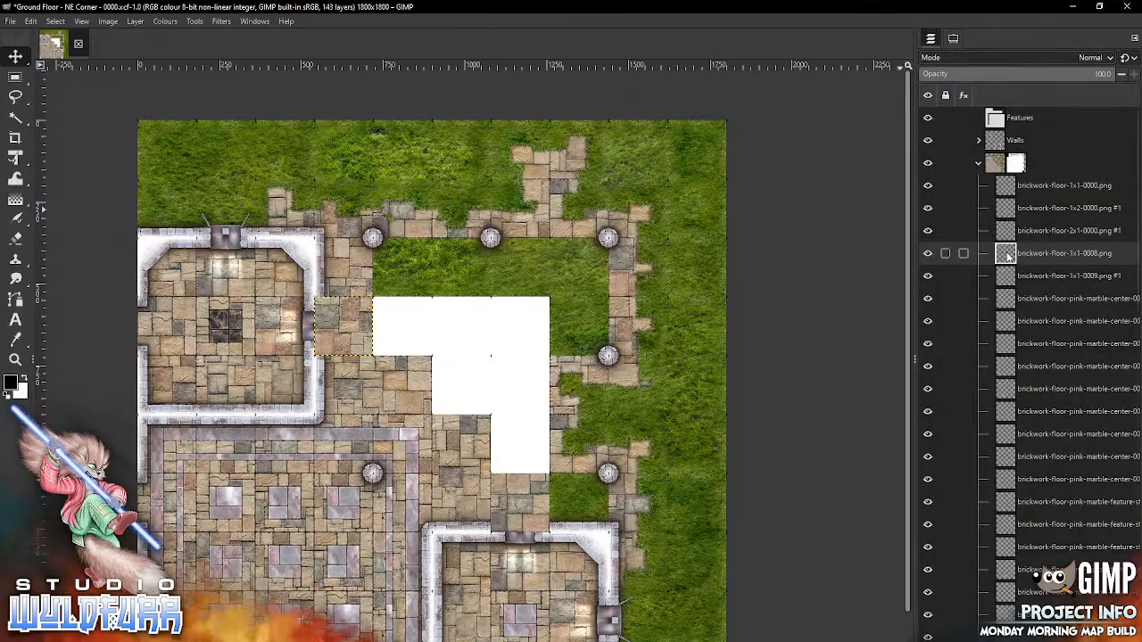
scroll(1037, 575, down, 1)
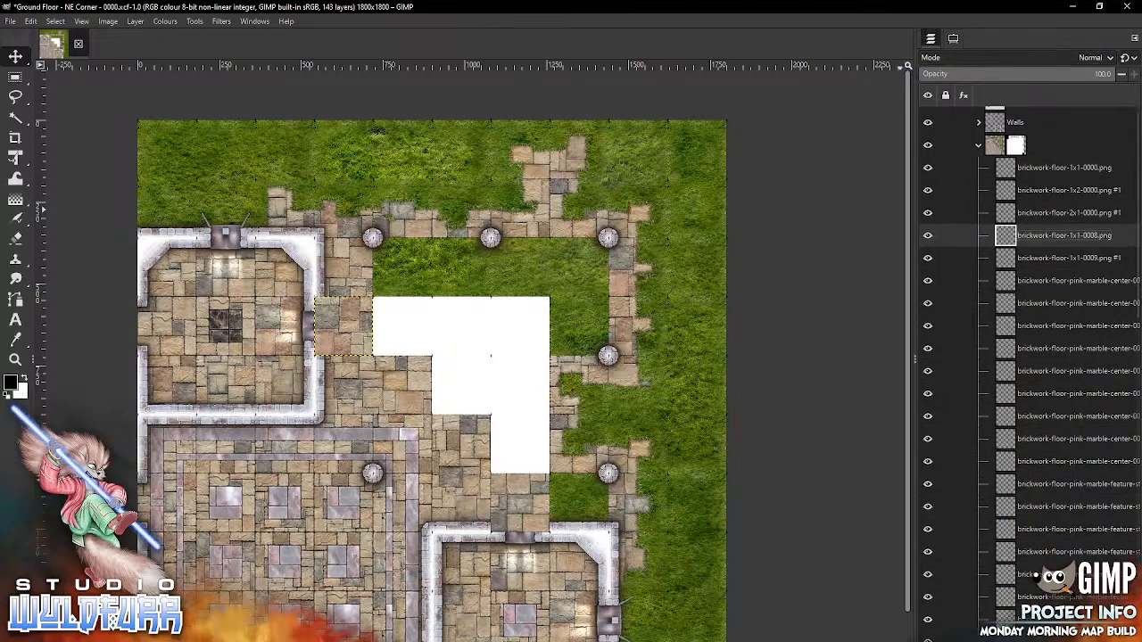
scroll(1036, 575, down, 3)
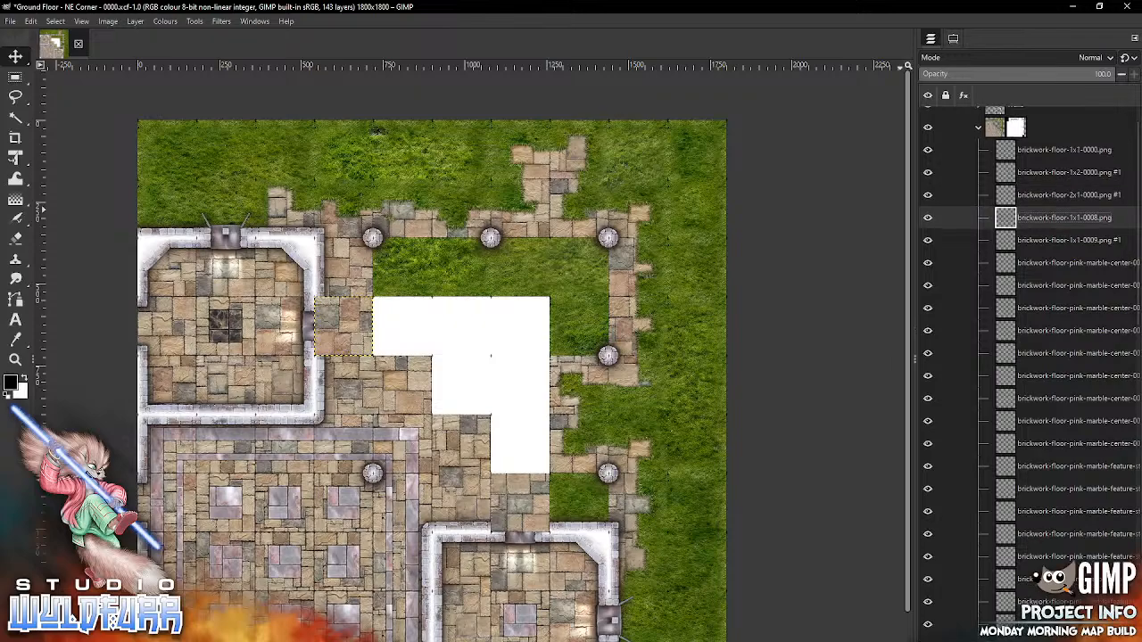
scroll(1037, 576, down, 3)
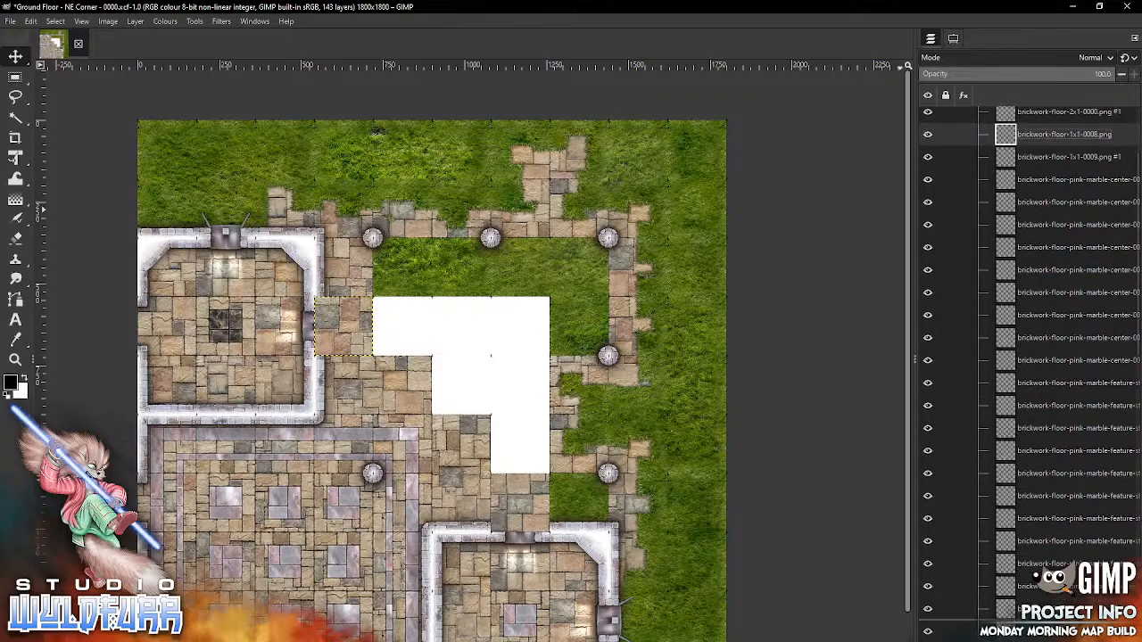
scroll(1036, 575, down, 2)
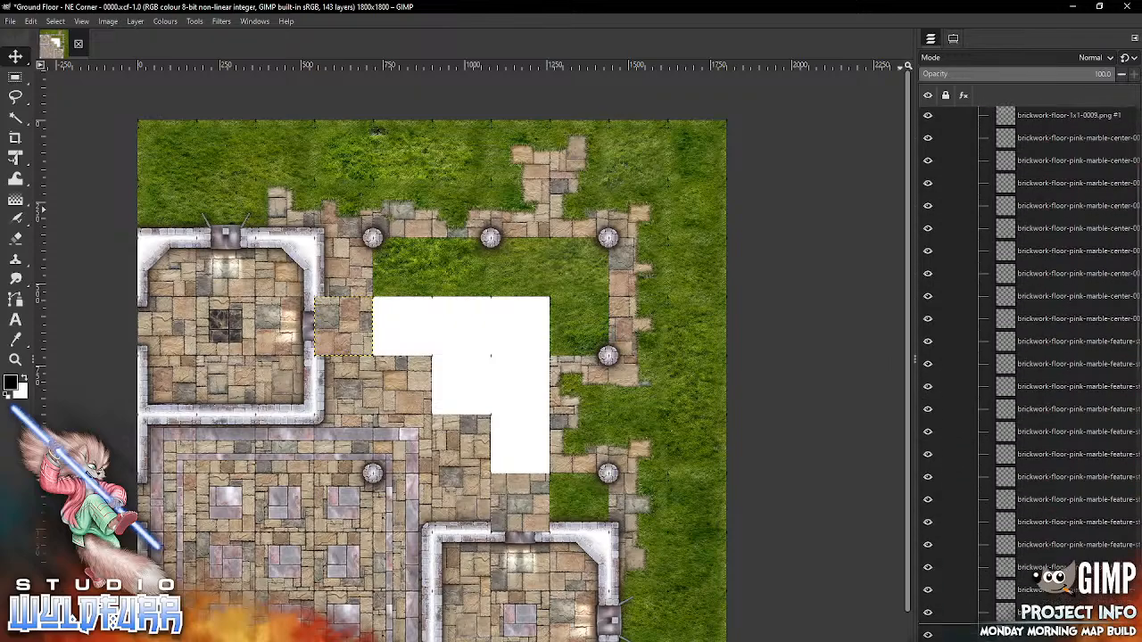
scroll(1013, 618, down, 1)
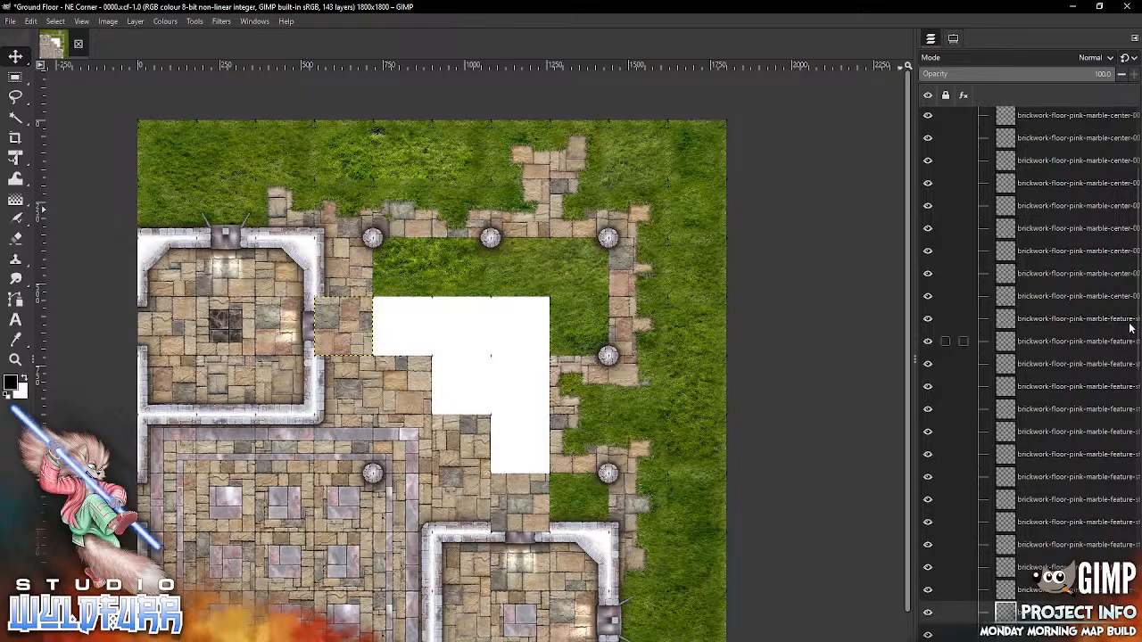
scroll(1130, 376, down, 6)
scroll(1130, 375, down, 8)
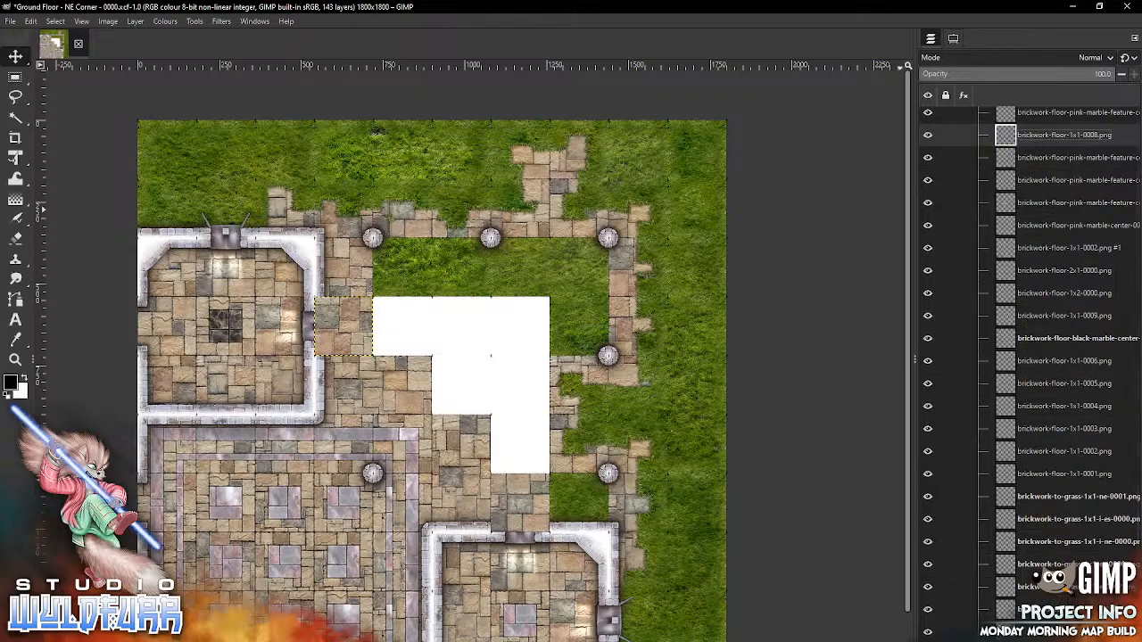
scroll(1030, 356, down, 1)
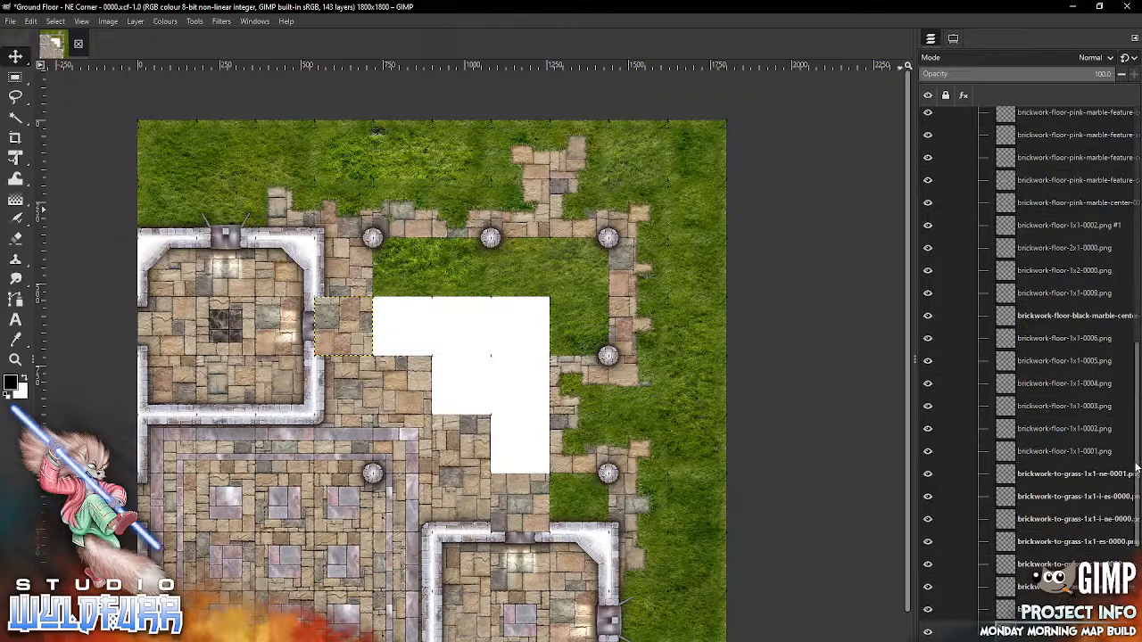
drag(1137, 470, 1138, 567)
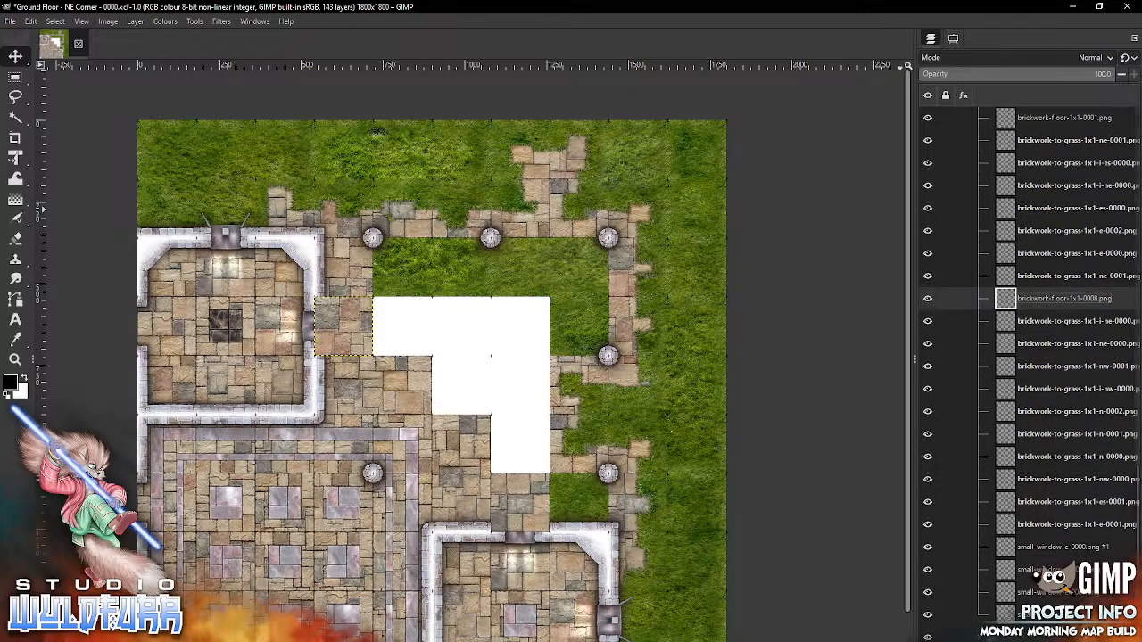
drag(1007, 301, 1006, 613)
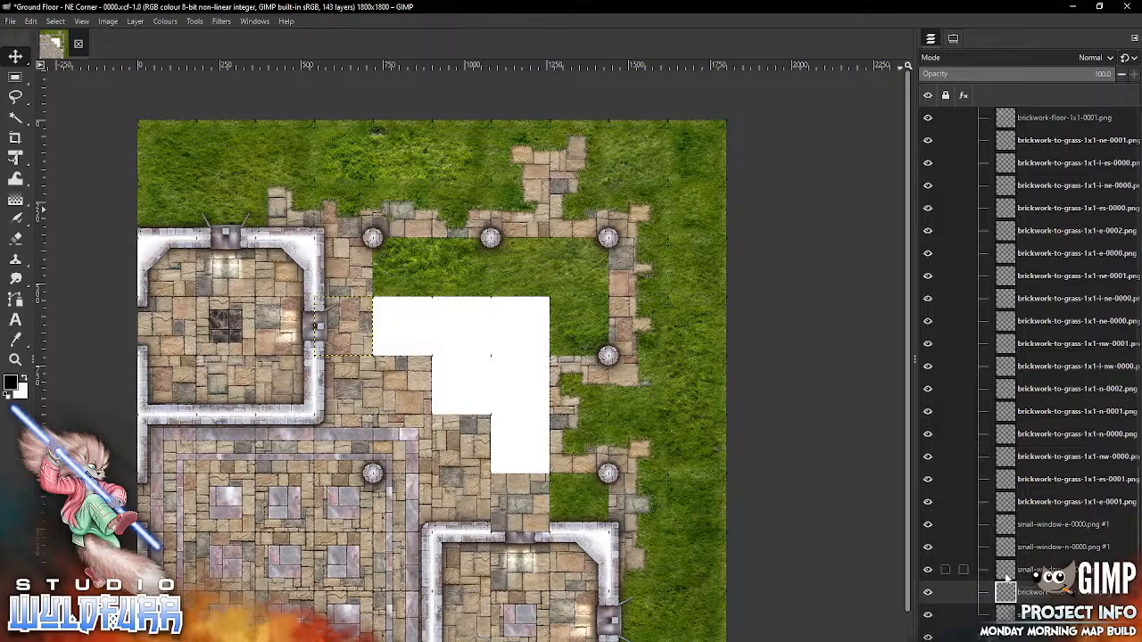
- Lower the brickwork-floor-1x1-0000.png layer outside the southeast room's north window to below the small-window layers in the stack
click(520, 489)
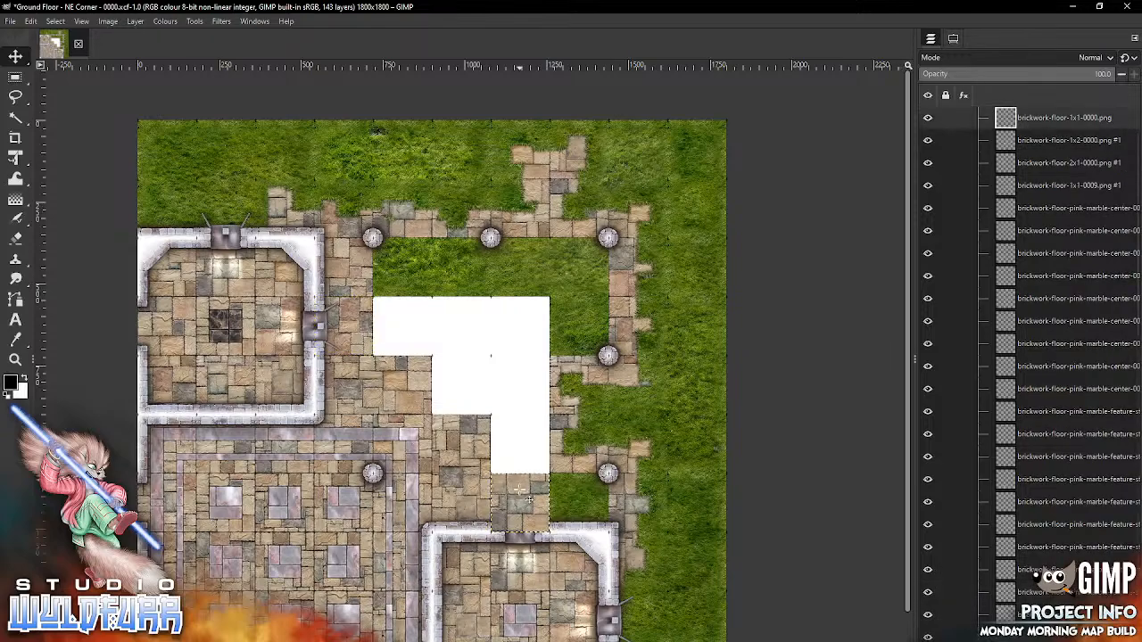
drag(1007, 120, 1034, 635)
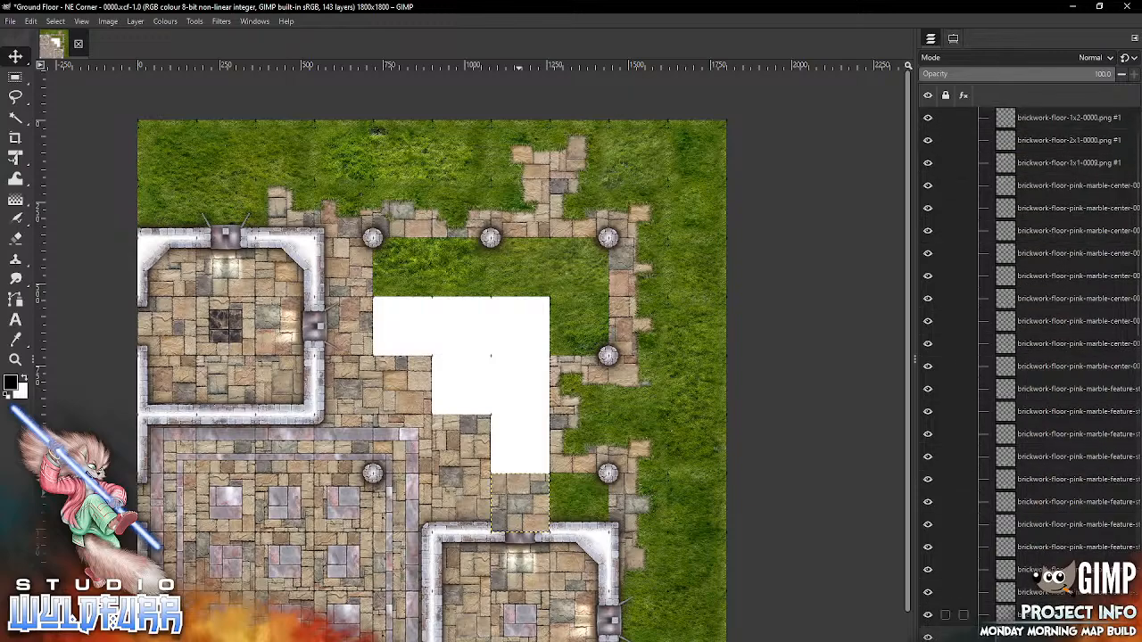
drag(1135, 252, 1122, 414)
drag(1007, 173, 1021, 623)
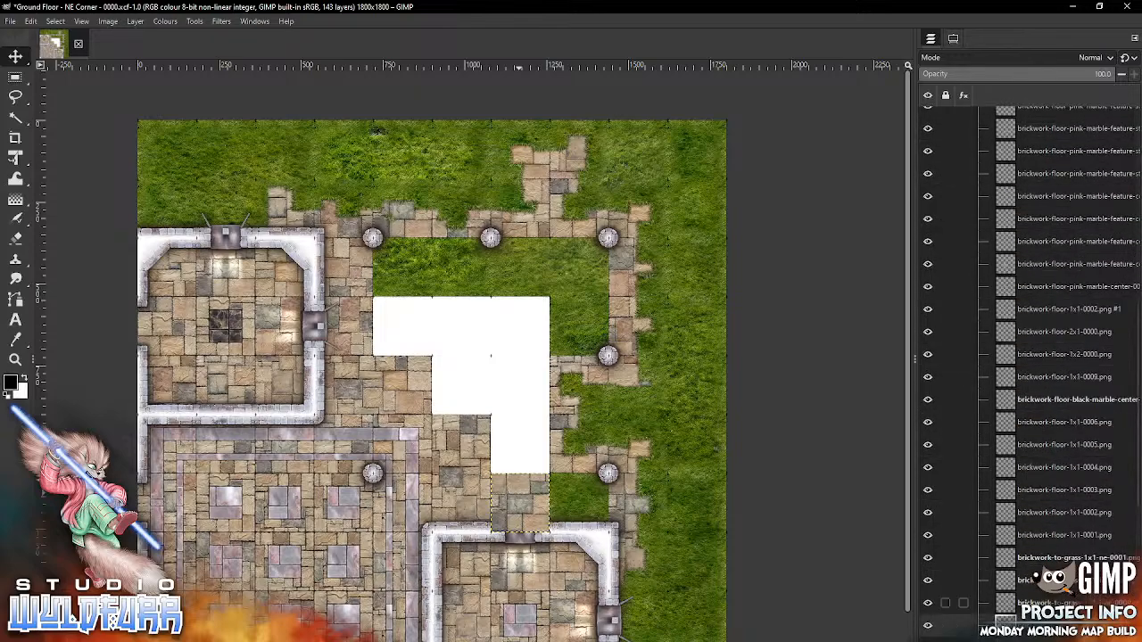
drag(1132, 335, 1133, 416)
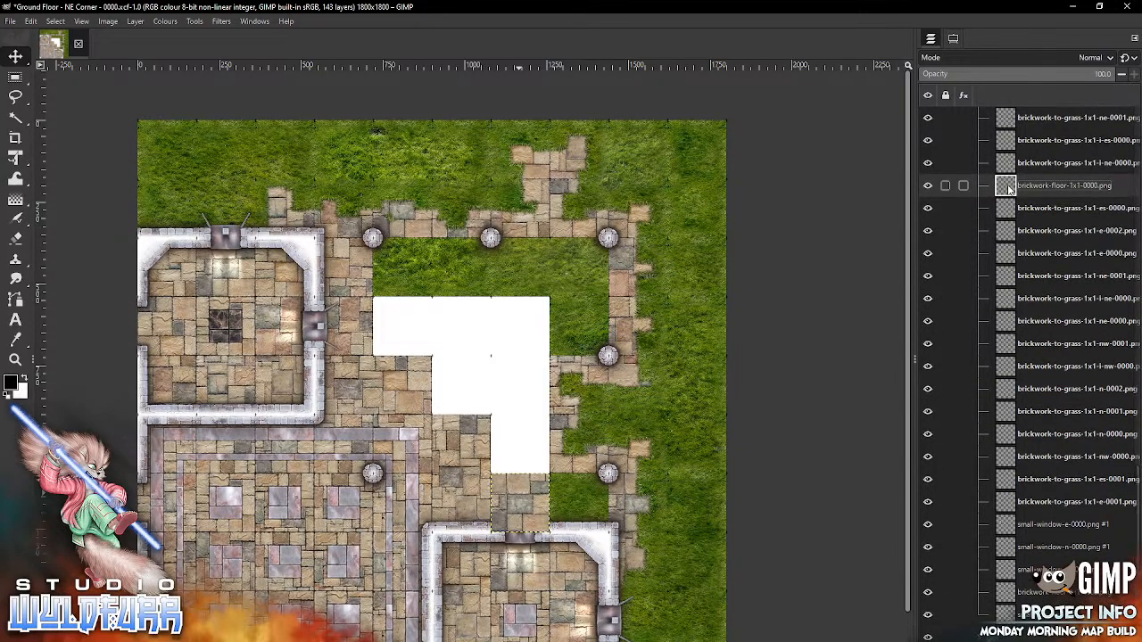
drag(1009, 189, 1005, 612)
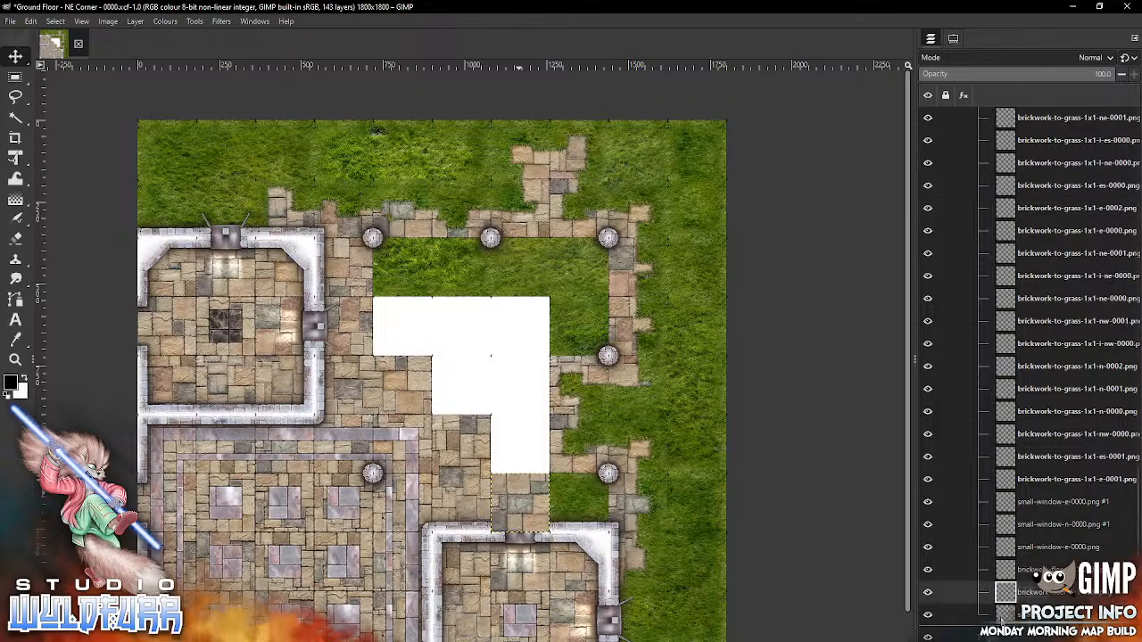
drag(1002, 620, 1002, 621)
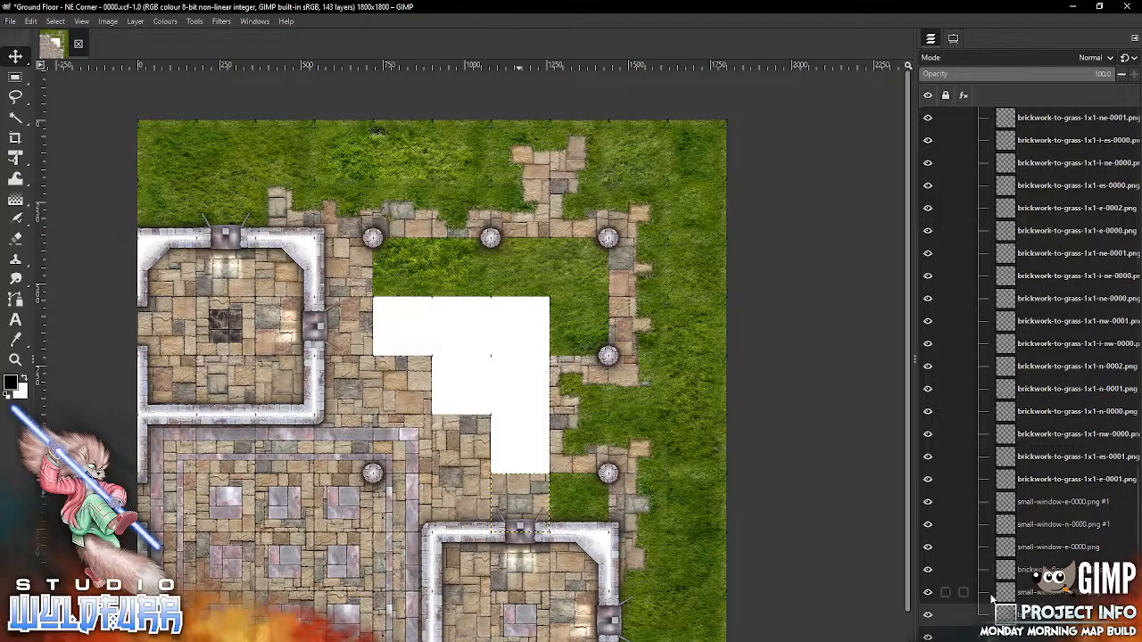
- Add brickwork-floor-1x1-0001.png directly east of the 1x1-0000 tile and brickwork-floor-1x1-0002.png in the white cell directly north of it
key(alt+Tab)
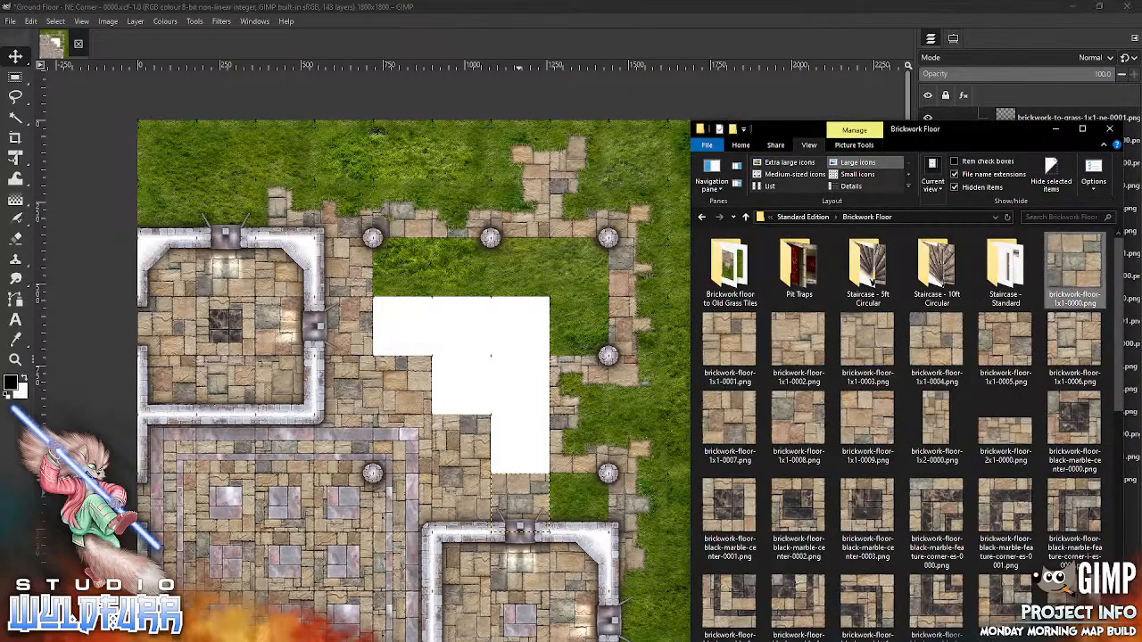
click(729, 343)
drag(451, 339, 446, 352)
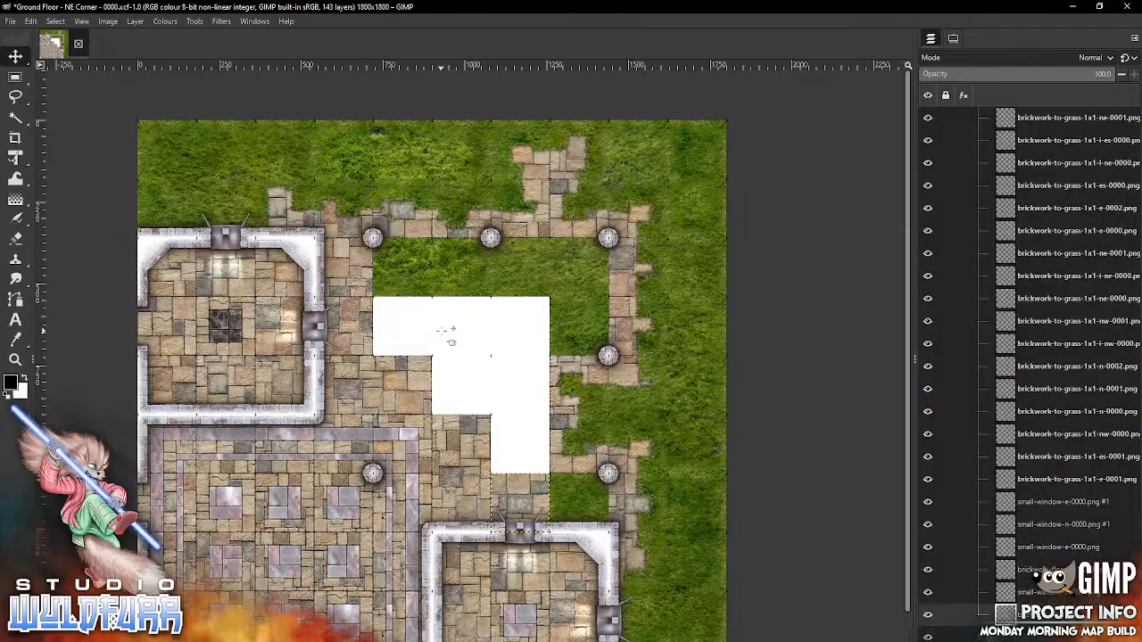
drag(603, 497, 587, 489)
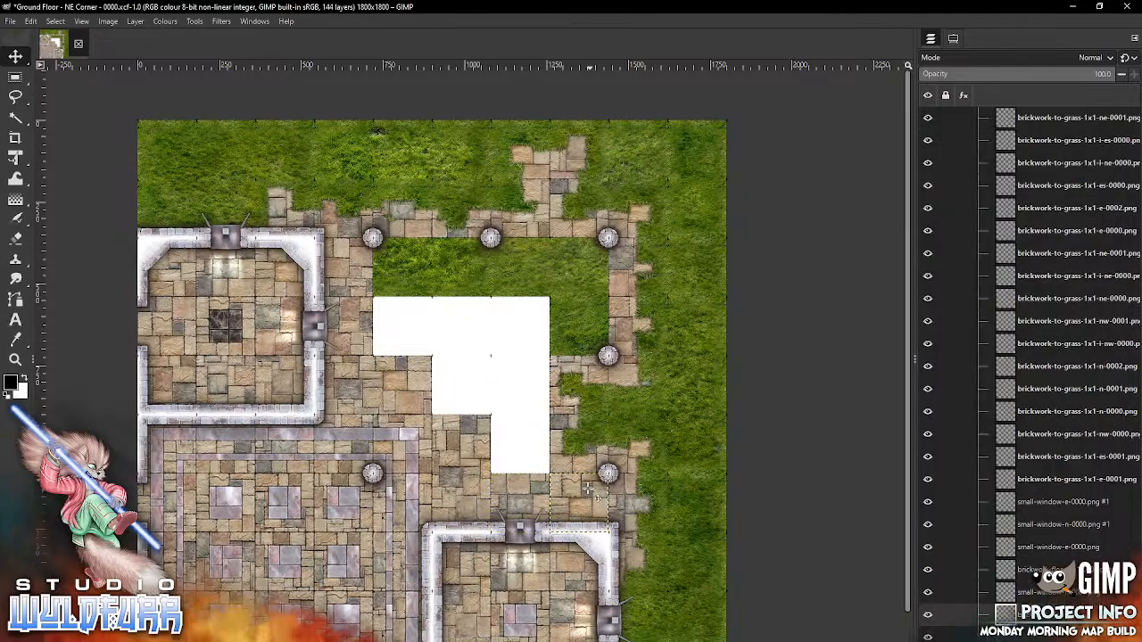
key(alt+Tab)
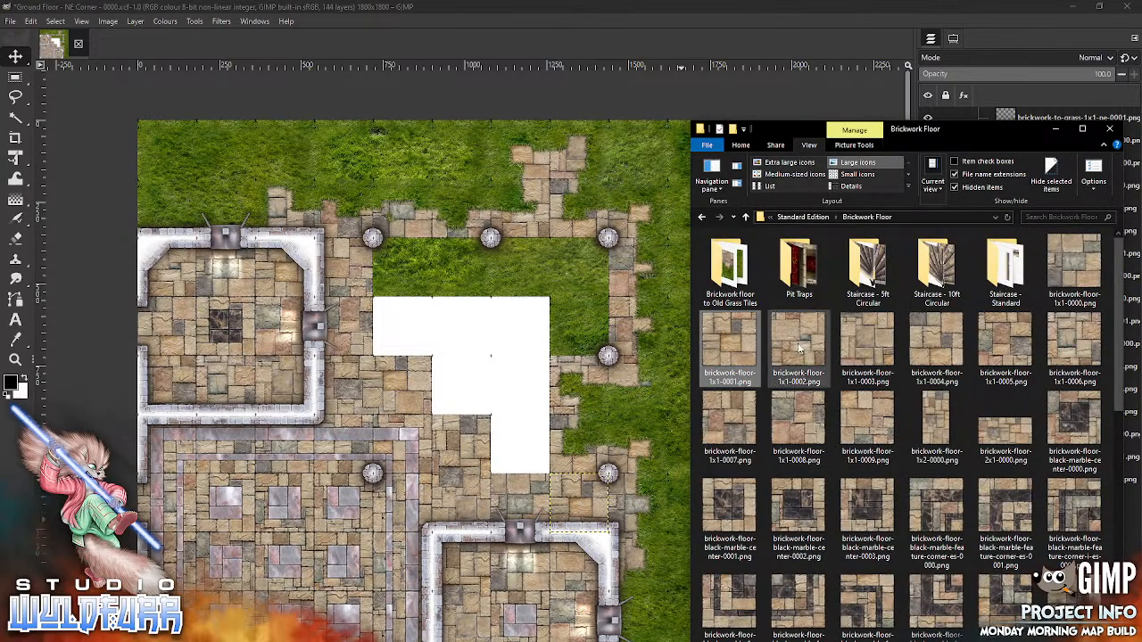
click(798, 348)
drag(563, 374, 561, 371)
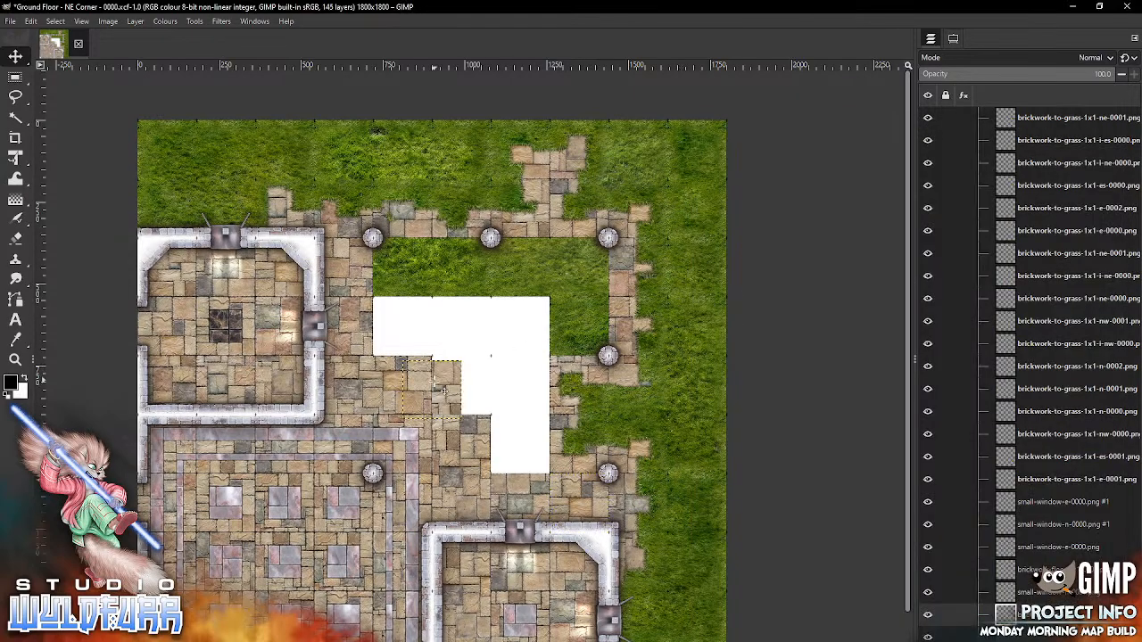
drag(436, 386, 523, 440)
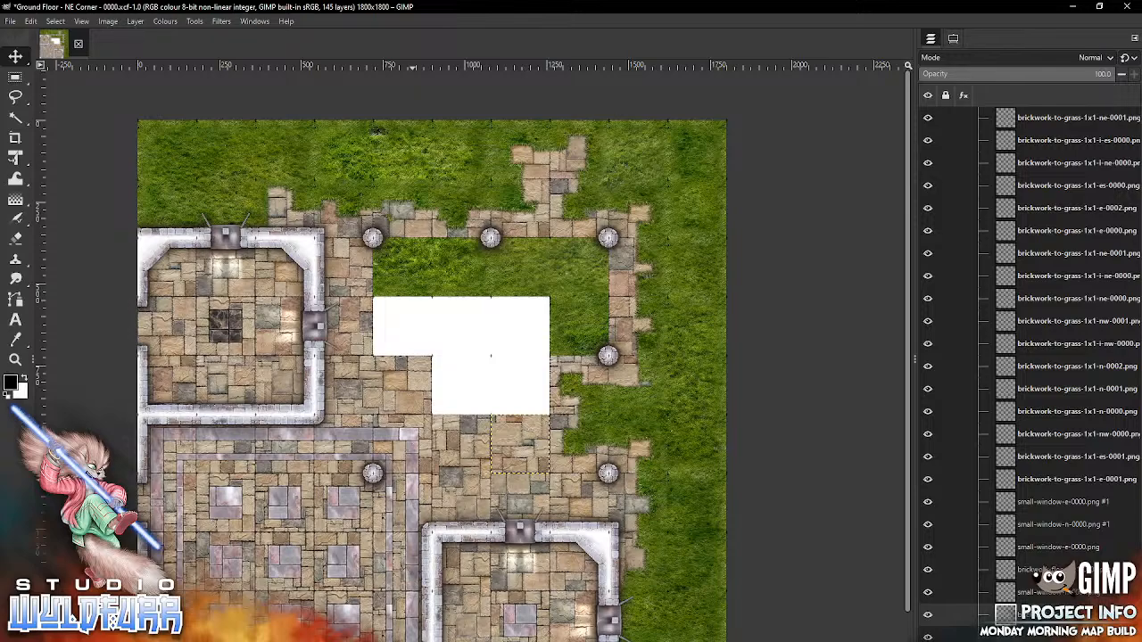
- Add brickwork-floor-1x1-0003.png directly north of the 1x1-0002 tile and brickwork-floor-1x1-0004.png directly west of 0003
key(alt+Tab)
click(877, 341)
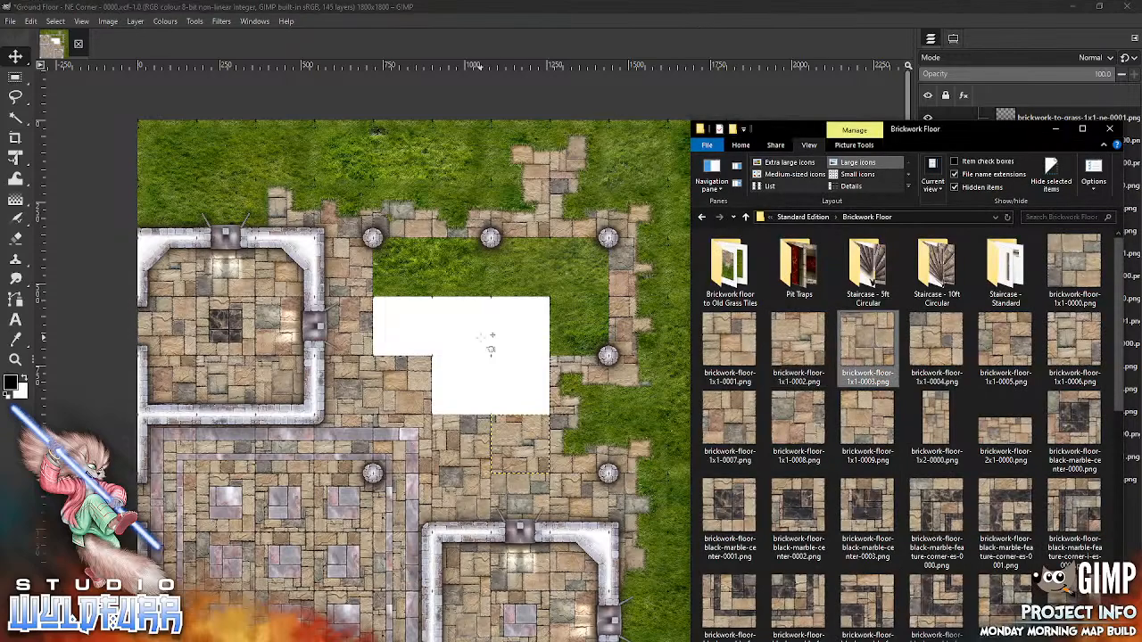
drag(481, 337, 482, 339)
drag(453, 378, 541, 373)
key(alt+Tab)
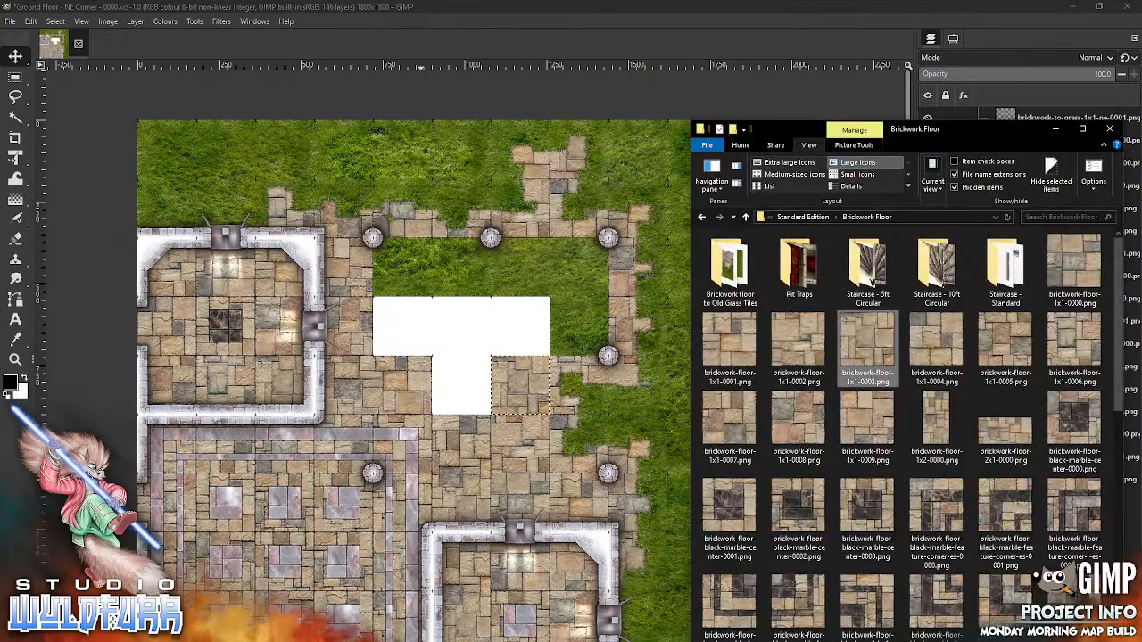
drag(937, 343, 562, 382)
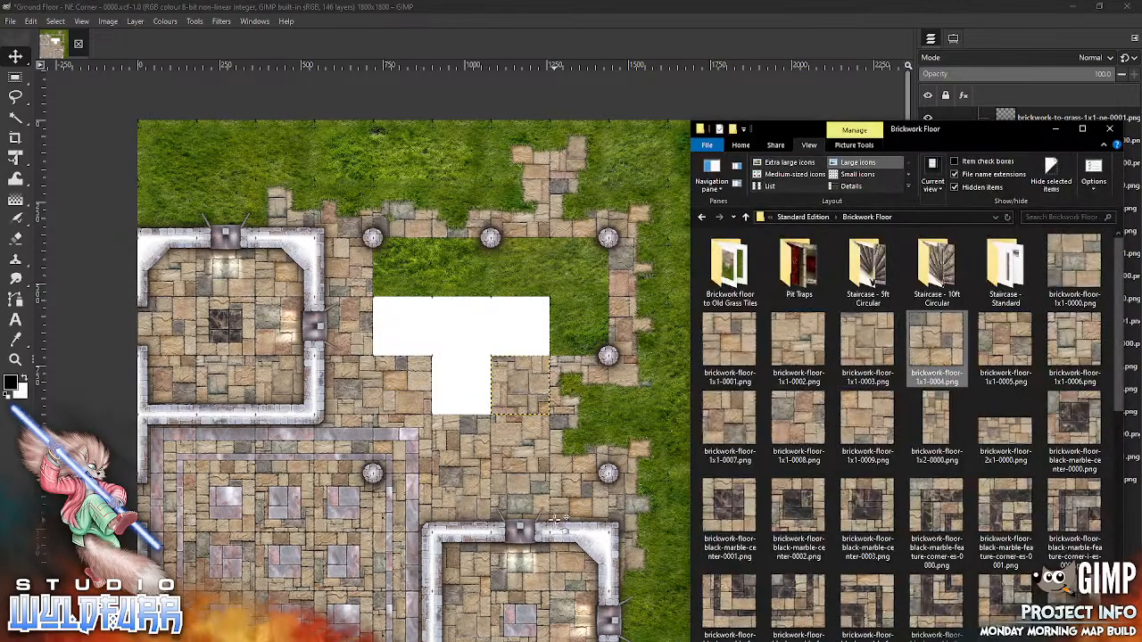
drag(555, 520, 469, 389)
drag(498, 372, 488, 379)
- Fill the west and middle cells of the remaining white strip with brickwork-floor-1x1-0005.png and brickwork-floor-1x1-0006.png
key(alt+Tab)
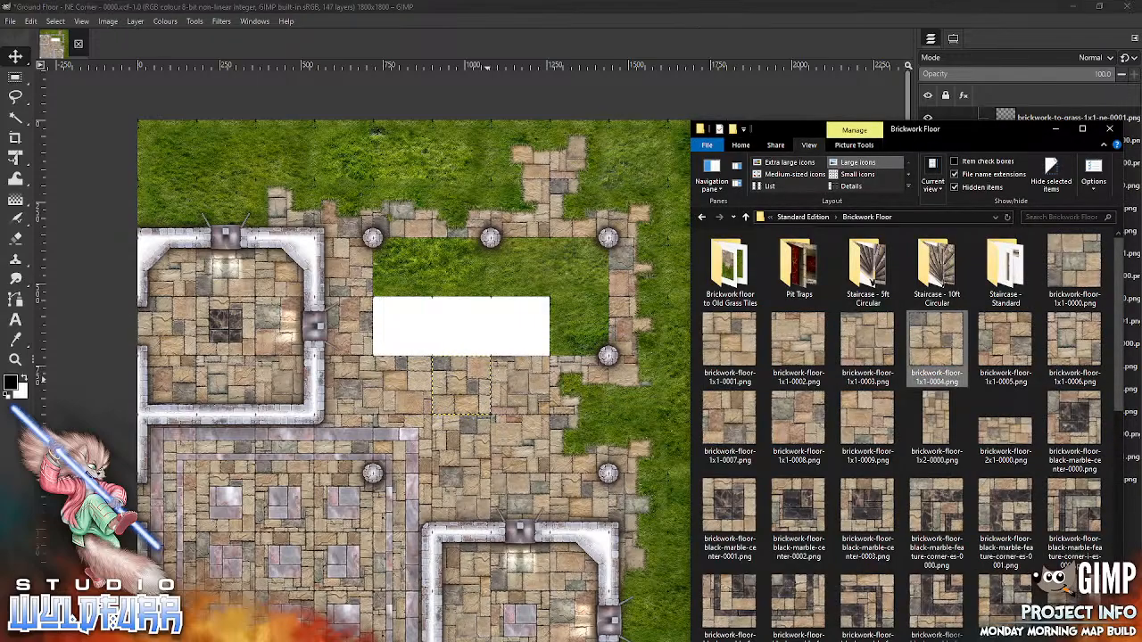
click(999, 343)
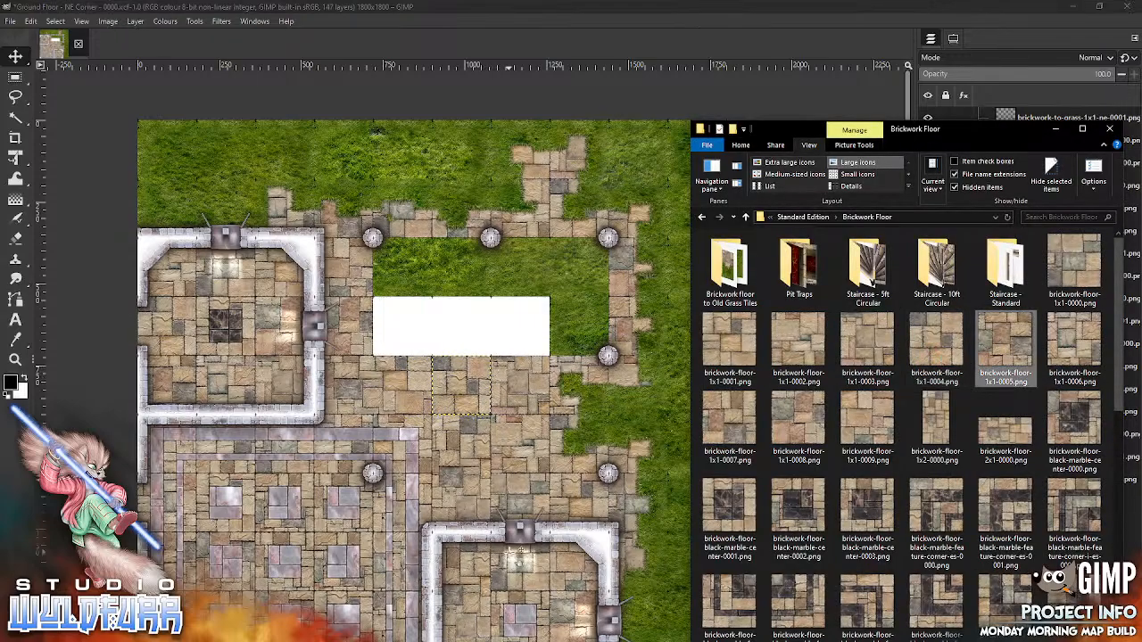
drag(508, 552, 508, 552)
drag(449, 391, 420, 326)
key(alt+Tab)
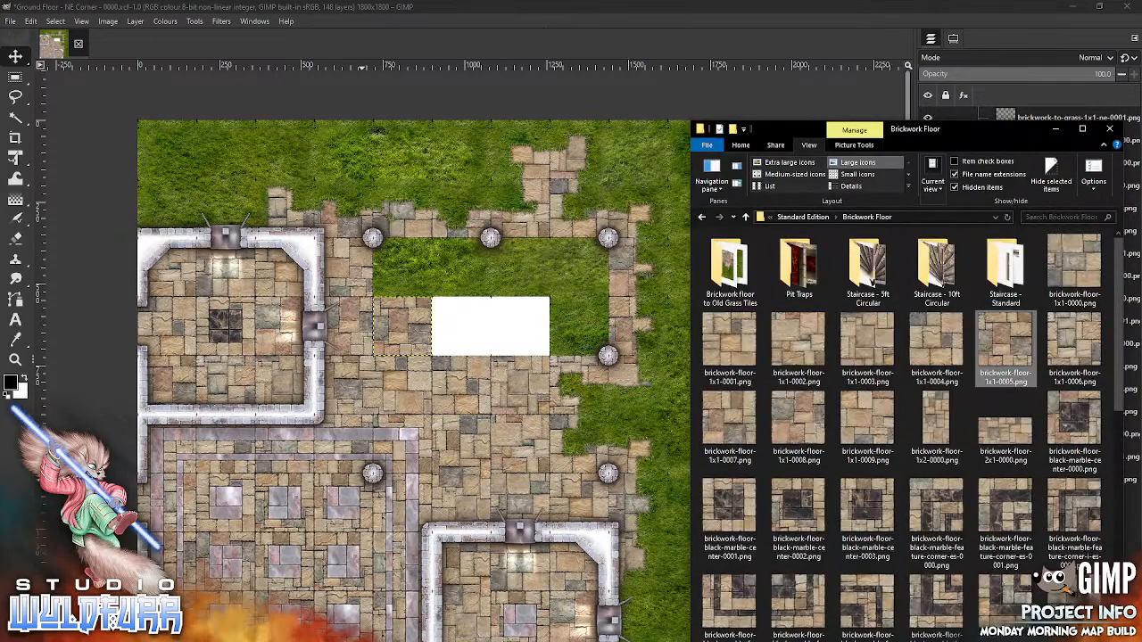
click(1073, 343)
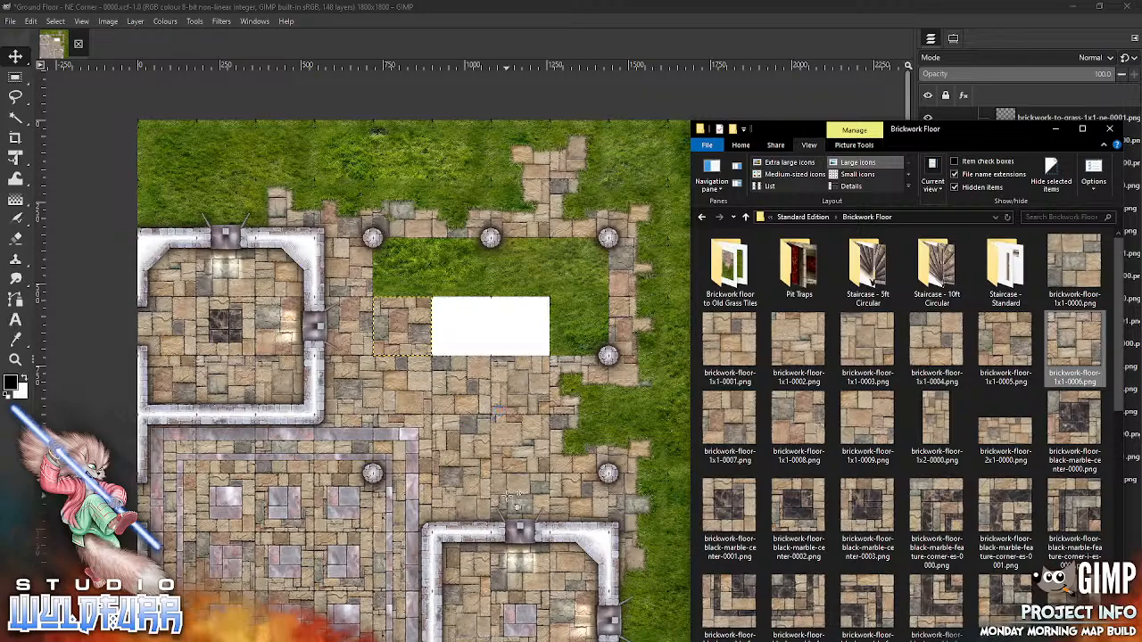
drag(448, 416, 477, 329)
- Add brickwork-floor-1x1-0007.png in the last white cell and brickwork-floor-1x1-0008.png over the grass directly east of it
key(alt+Tab)
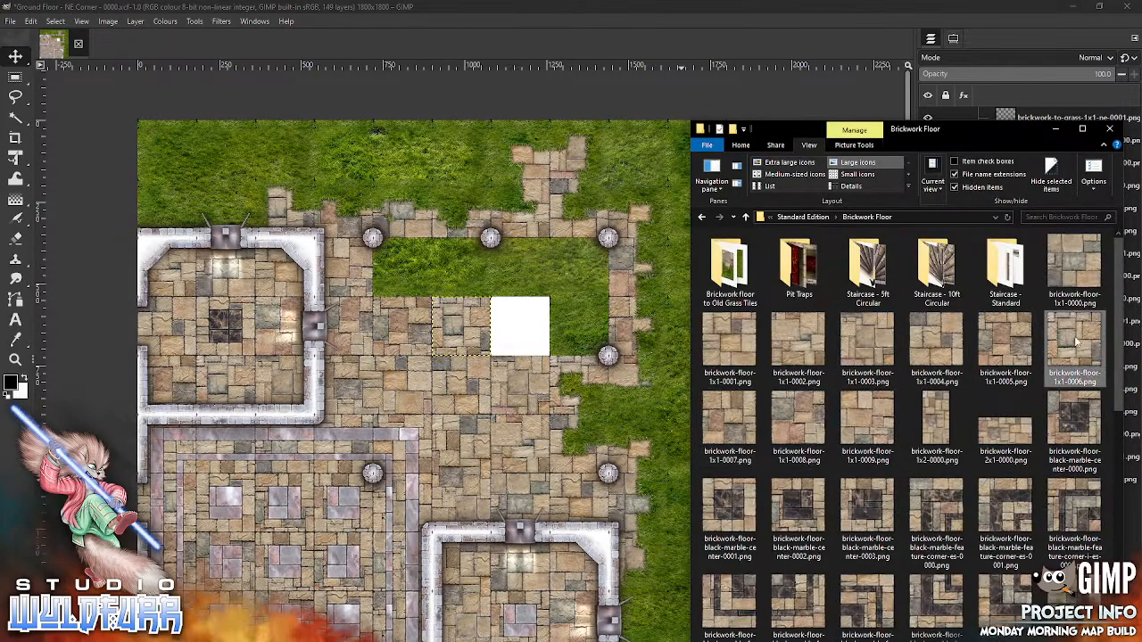
click(729, 423)
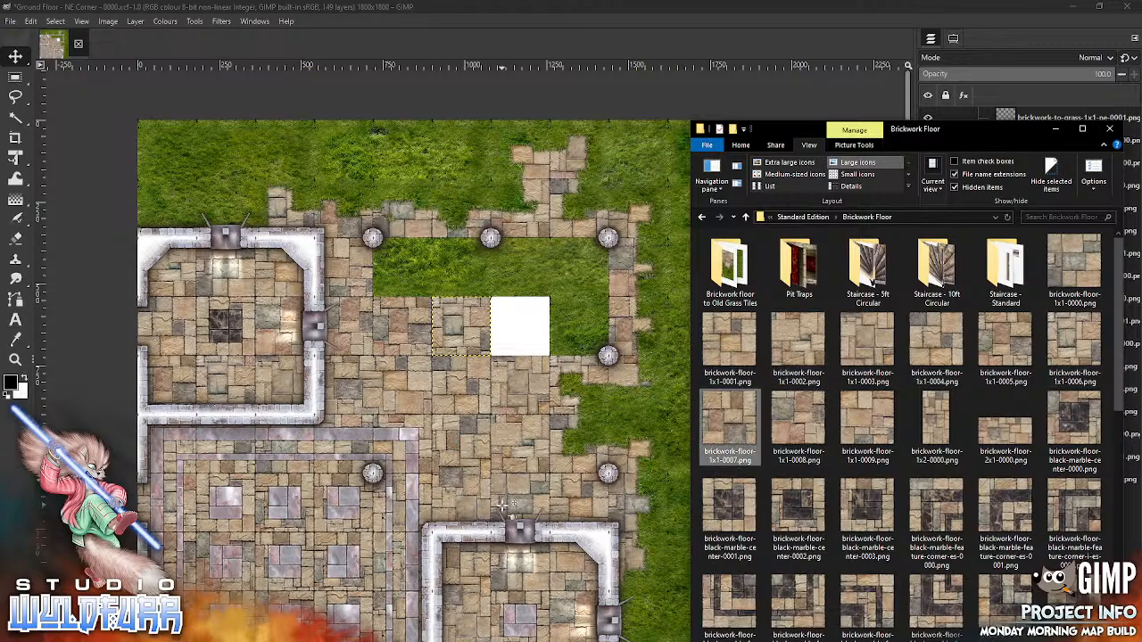
drag(445, 385, 533, 324)
key(alt+Tab)
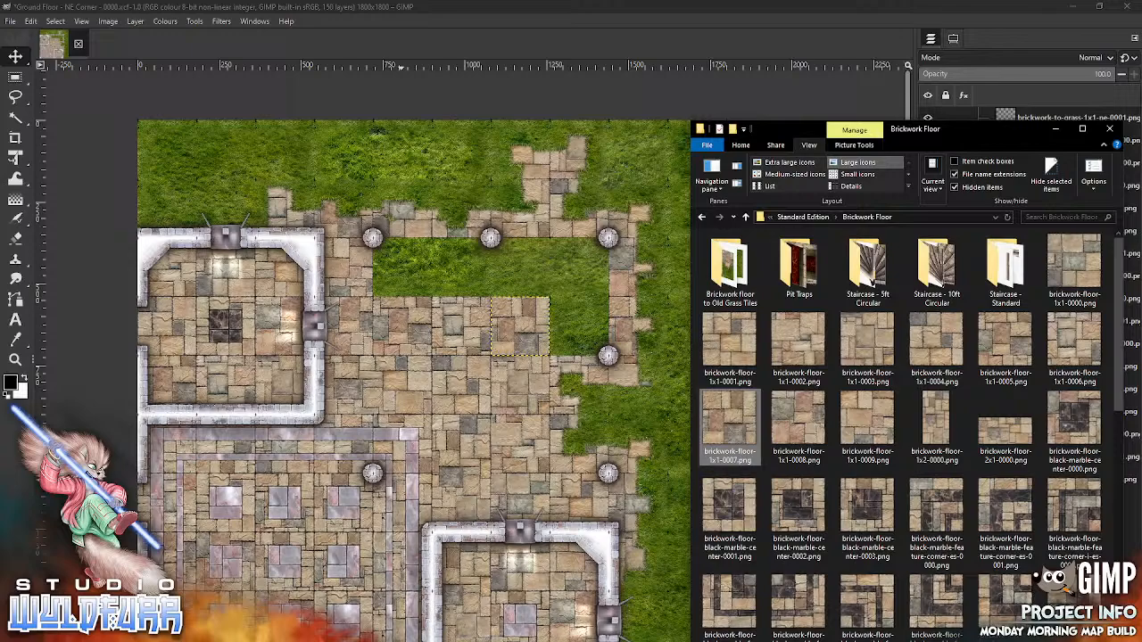
click(805, 413)
drag(435, 458, 439, 457)
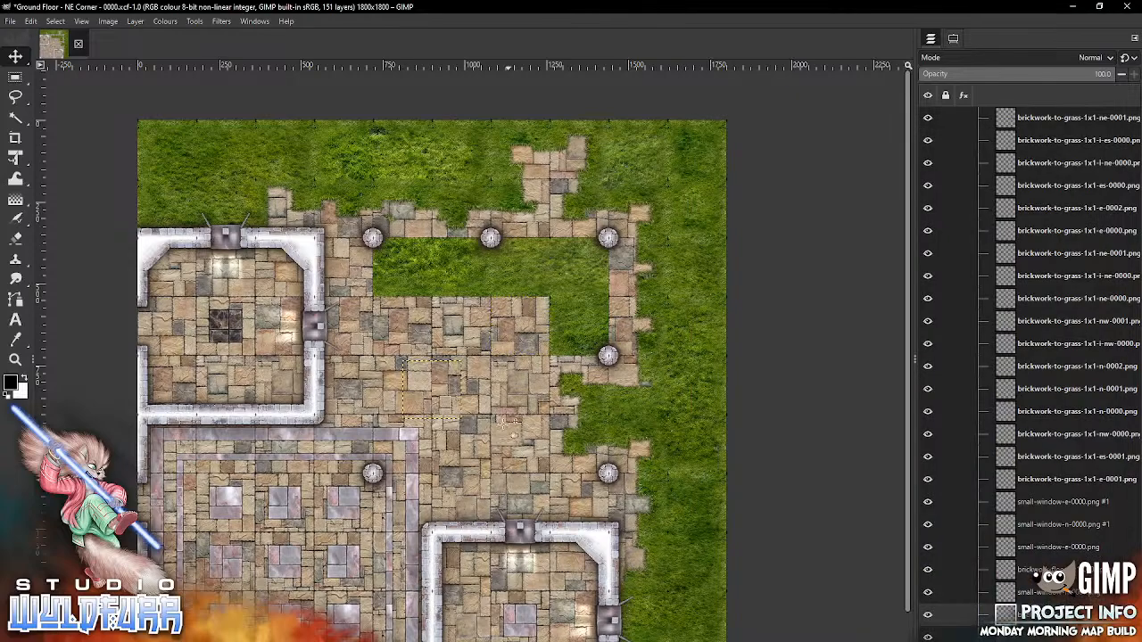
drag(440, 403, 588, 341)
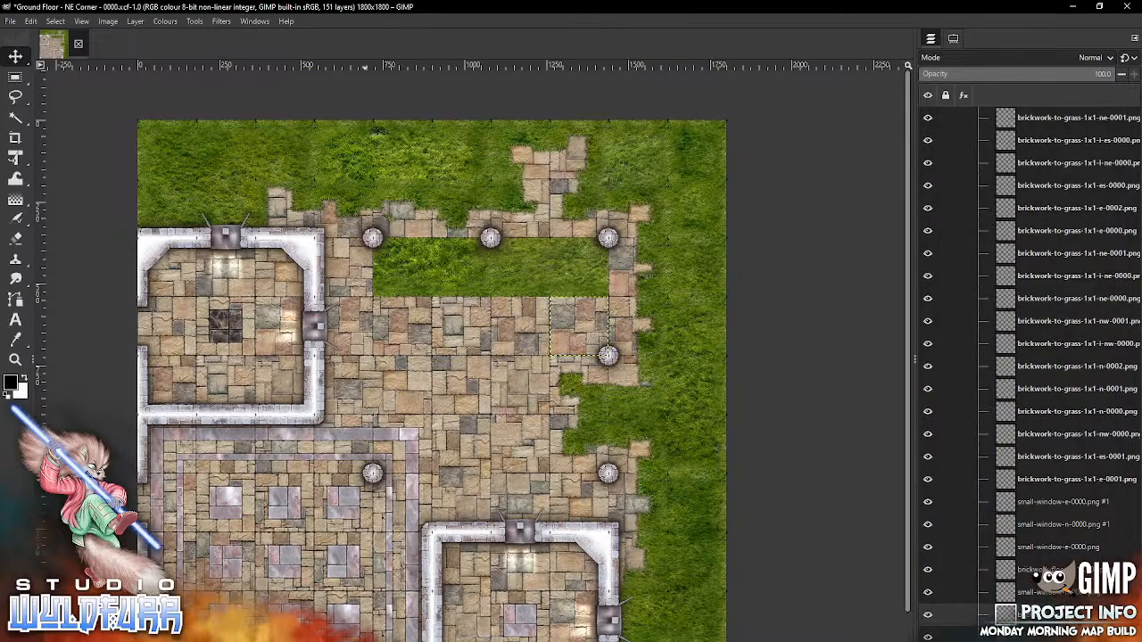
- Add brickwork-floor-1x1-0009.png directly north of the 1x1-0008 tile and brickwork-floor-2x1-0000.png directly west of 0009
key(alt+Tab)
drag(867, 406, 455, 545)
drag(470, 422, 611, 299)
key(alt+Tab)
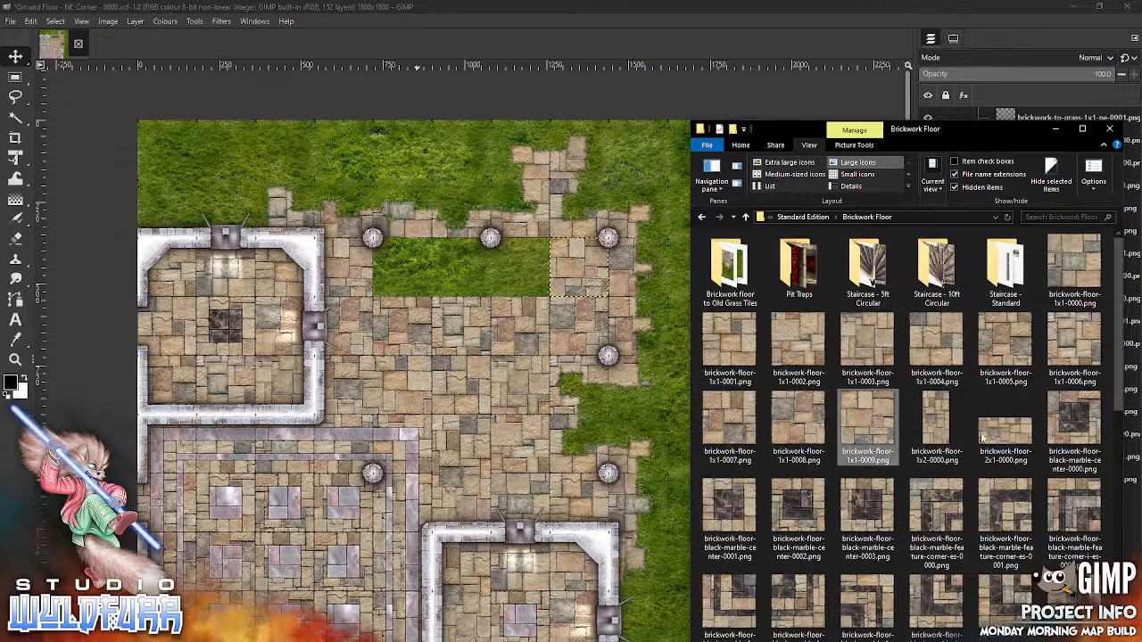
drag(982, 434, 477, 504)
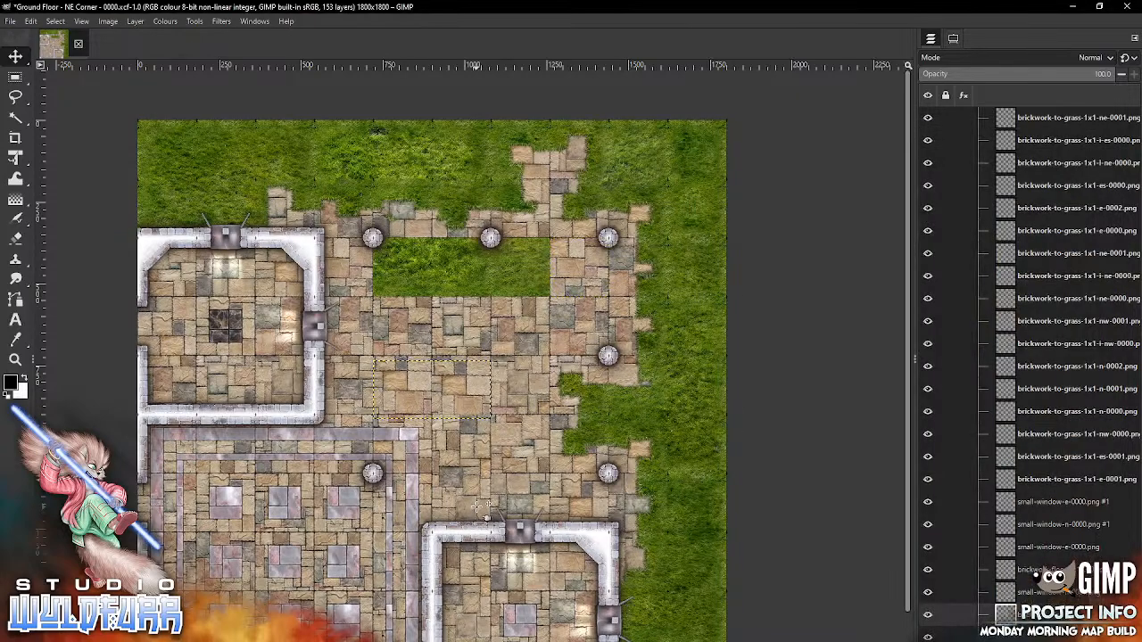
drag(468, 391, 527, 266)
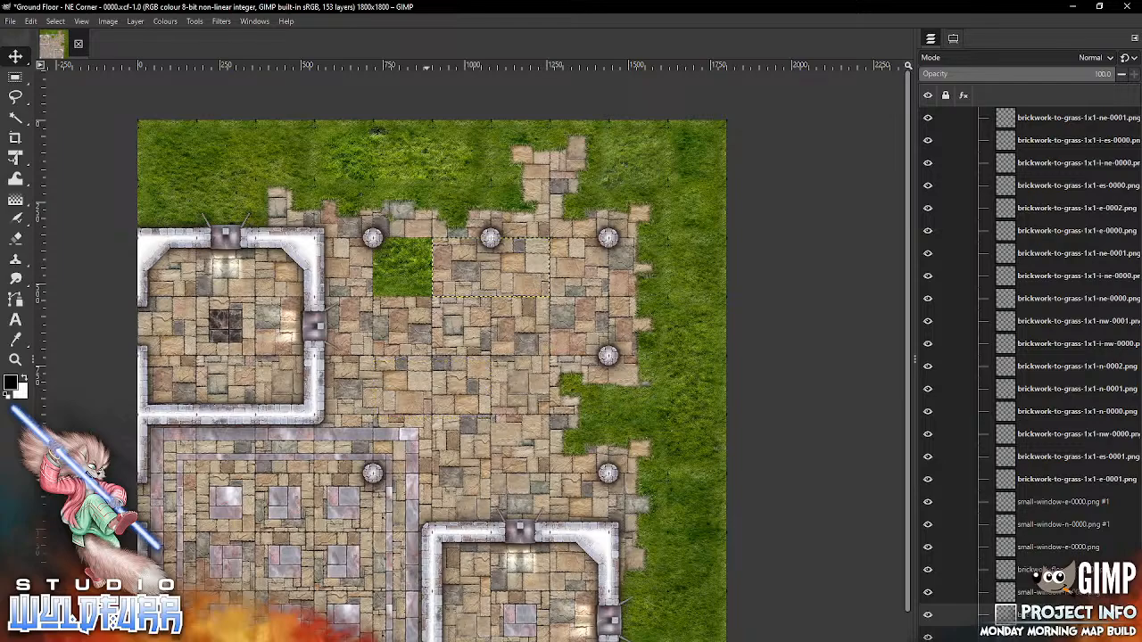
- Cover the last grass cell between the northern pillars with brickwork-floor-1x1-0006.png and fit the image in the window
key(alt+Tab)
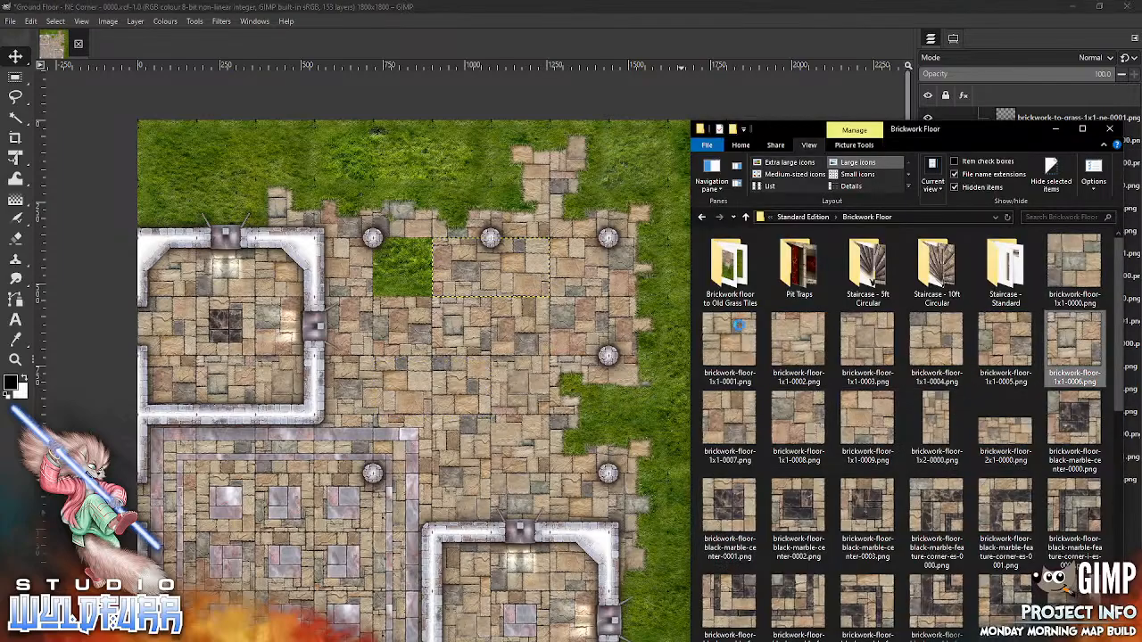
drag(738, 325, 423, 284)
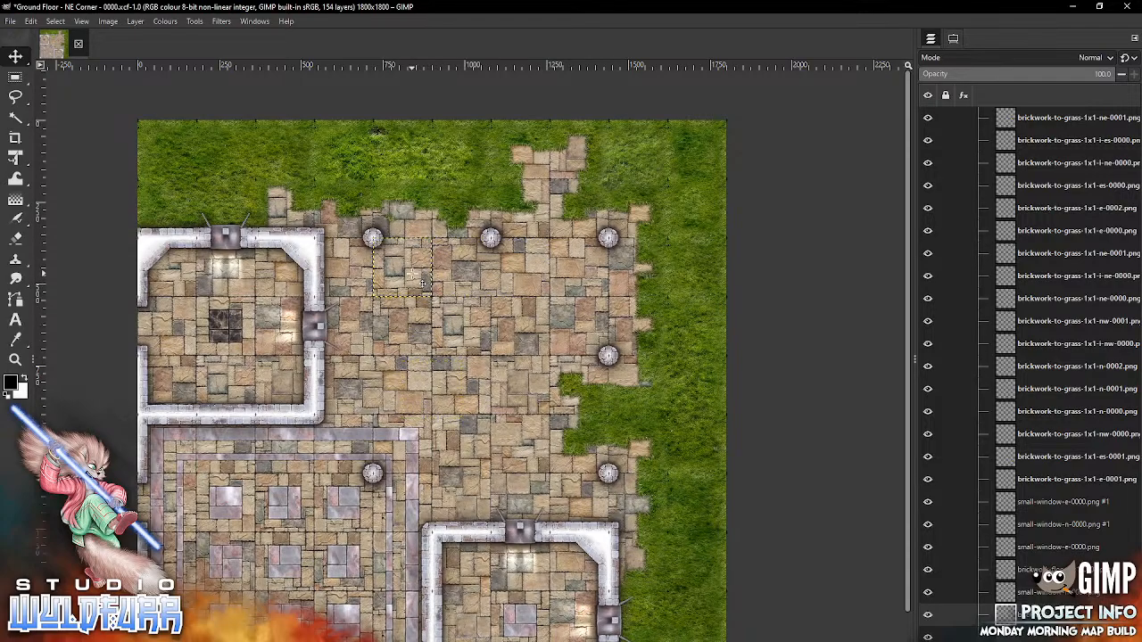
click(81, 21)
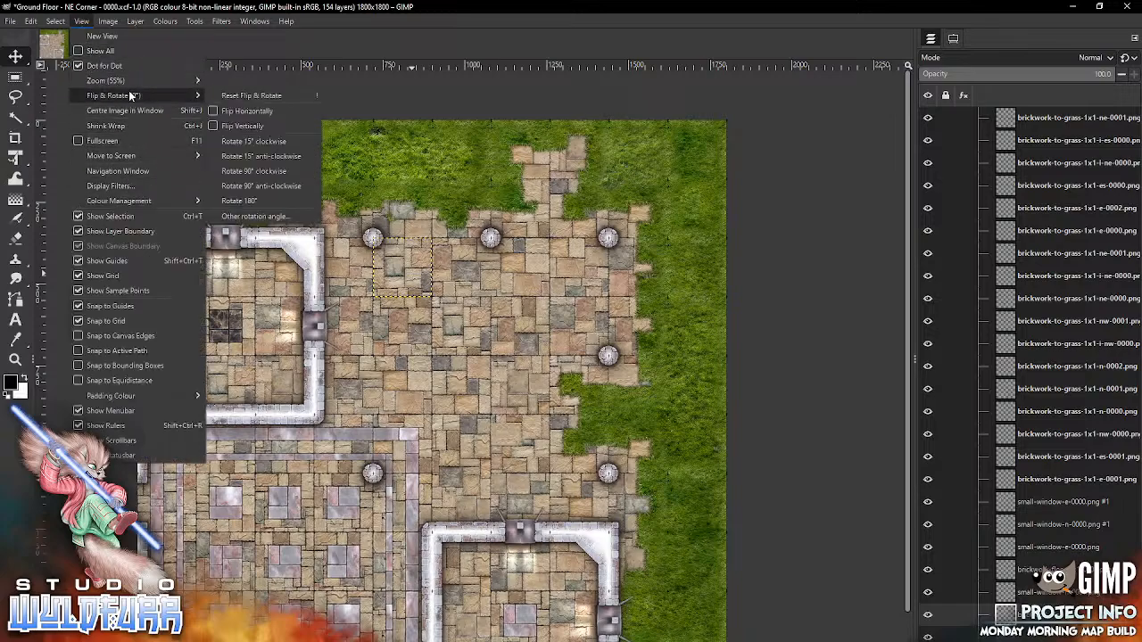
mouse_move(120, 80)
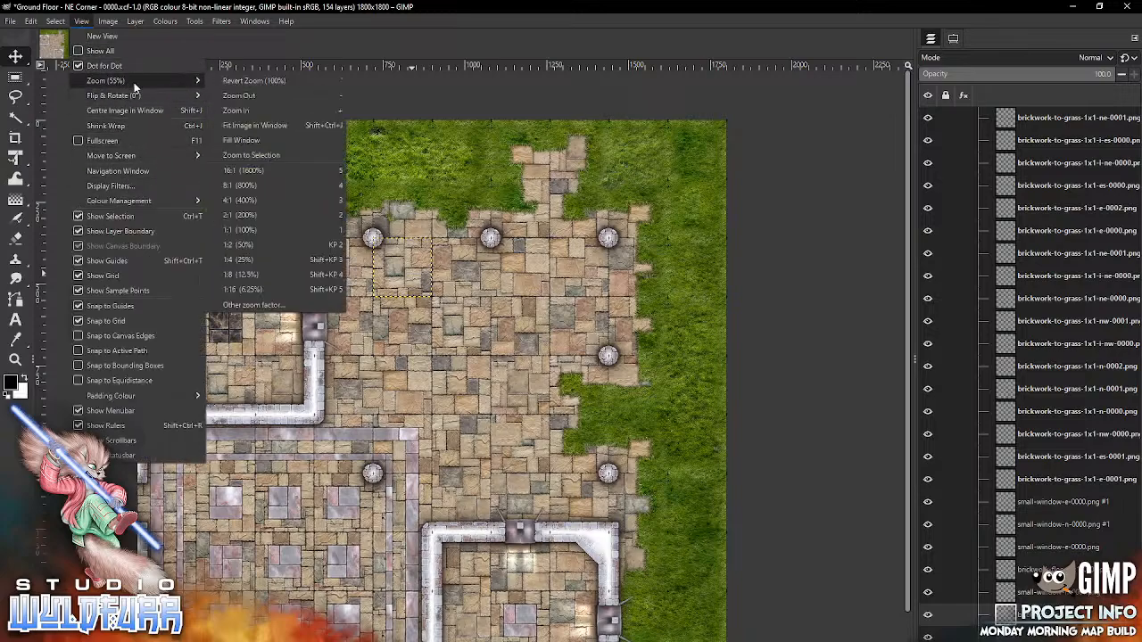
click(269, 126)
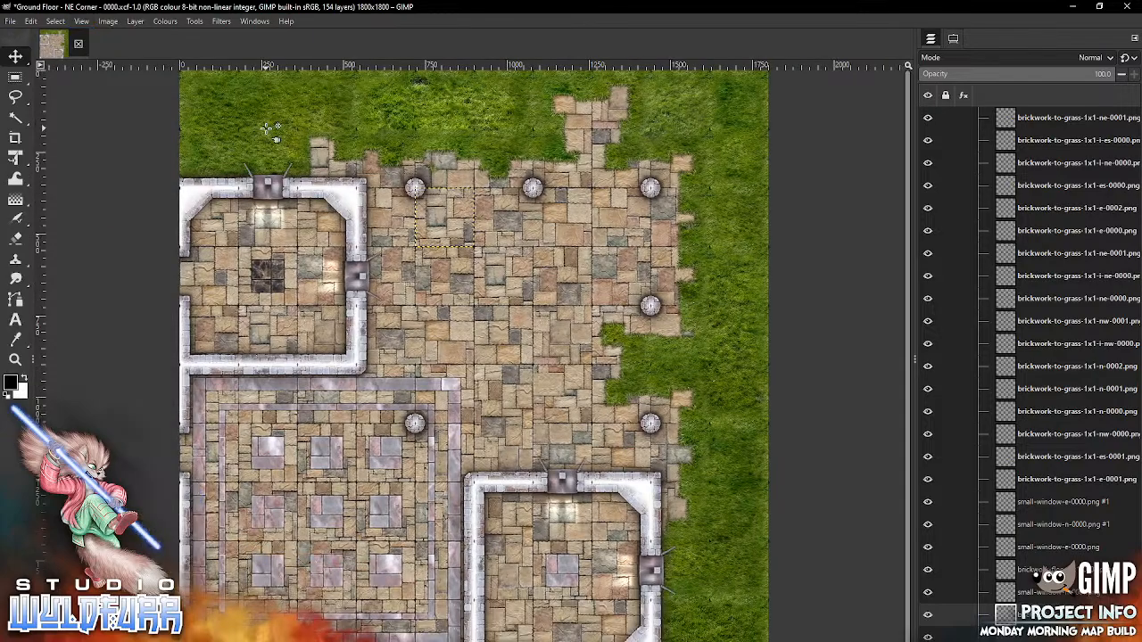